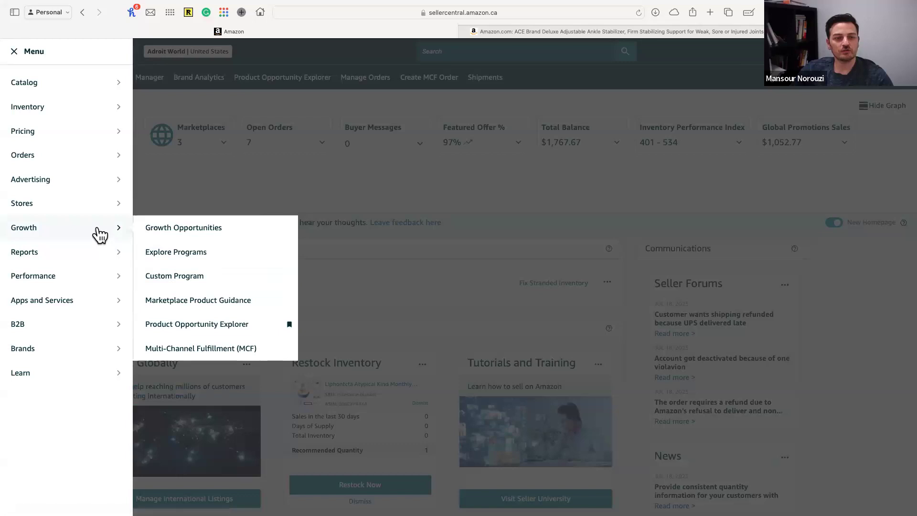
Open the Product Opportunity Explorer and search for product niches matching "ankle brace"
{"action": "left_click", "coordinate": [218, 334]}
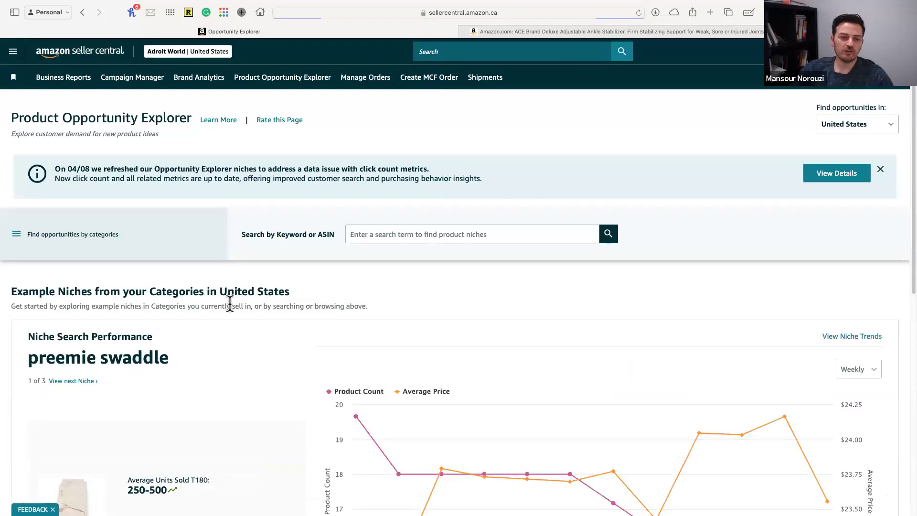
{"action": "scroll", "coordinate": [233, 301], "scroll_direction": "down", "scroll_amount": 1}
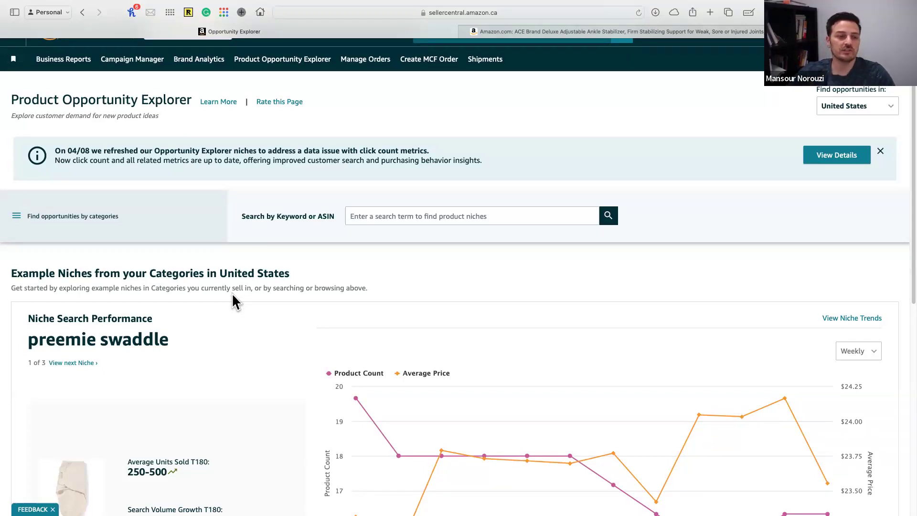
{"action": "left_click", "coordinate": [369, 221]}
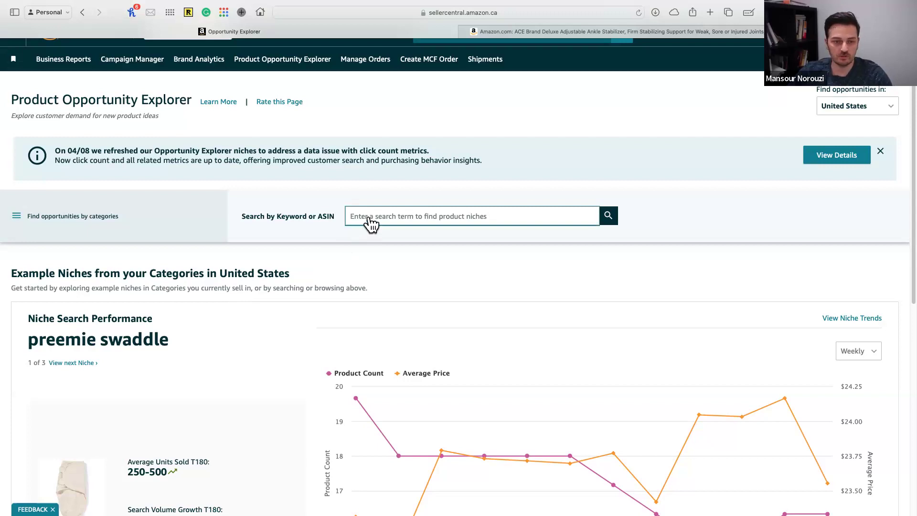
{"action": "left_click", "coordinate": [370, 222]}
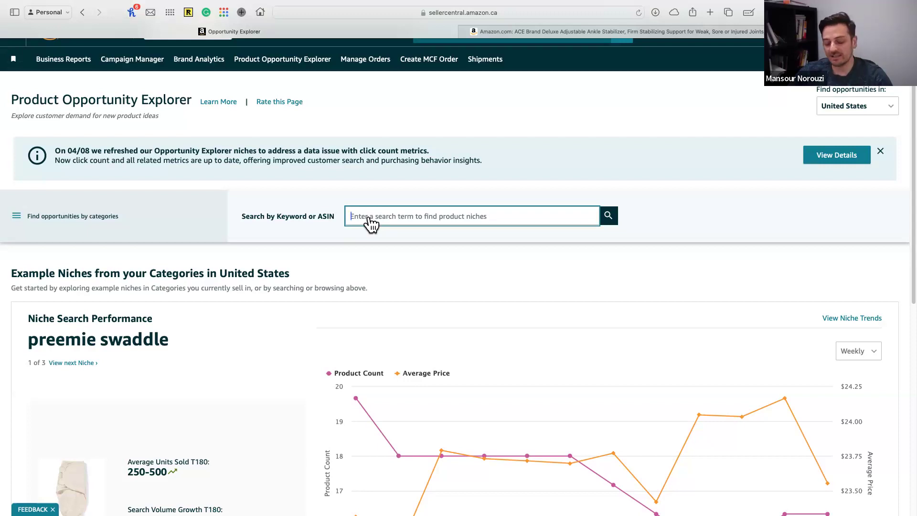
{"action": "type", "text": "ankle brace"}
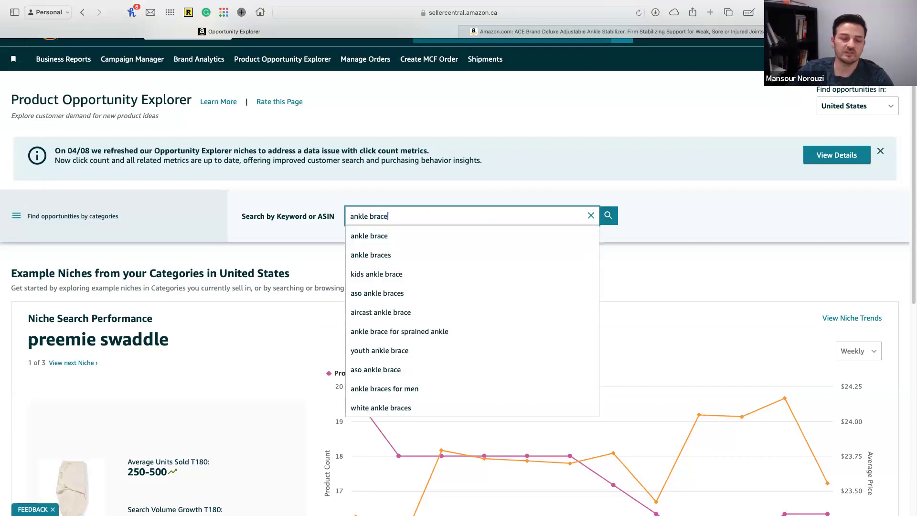
{"action": "left_click", "coordinate": [392, 234]}
{"action": "left_click", "coordinate": [606, 216]}
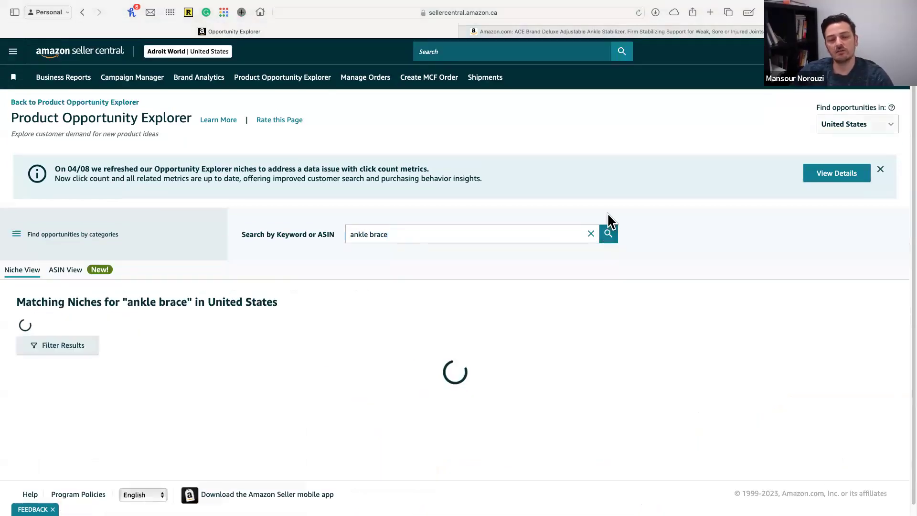
{"action": "scroll", "coordinate": [126, 314], "scroll_direction": "down", "scroll_amount": 3}
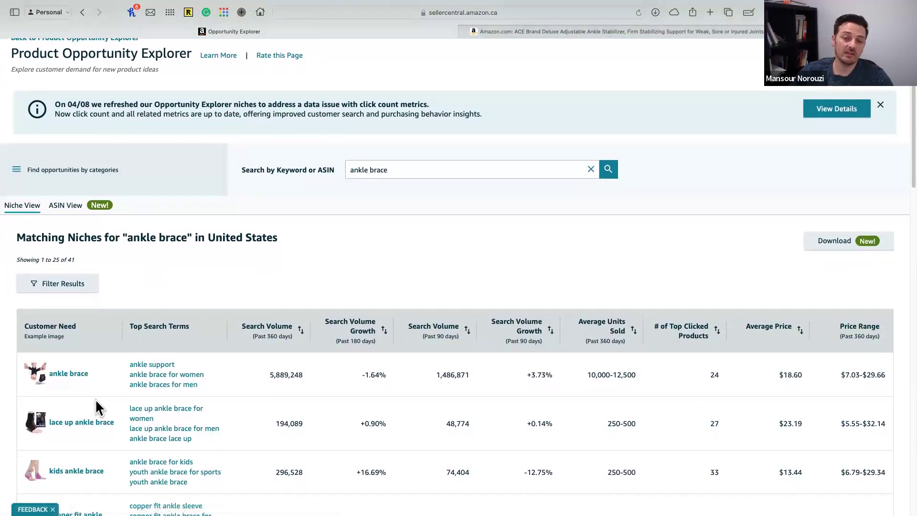
Switch the ankle brace results from niches to the ASIN View
{"action": "left_click", "coordinate": [363, 173]}
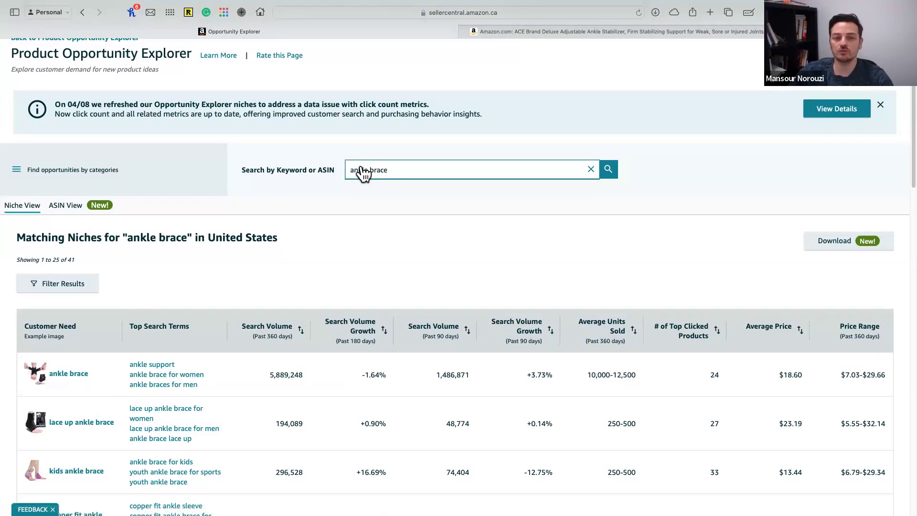
{"action": "scroll", "coordinate": [276, 253], "scroll_direction": "down", "scroll_amount": 1}
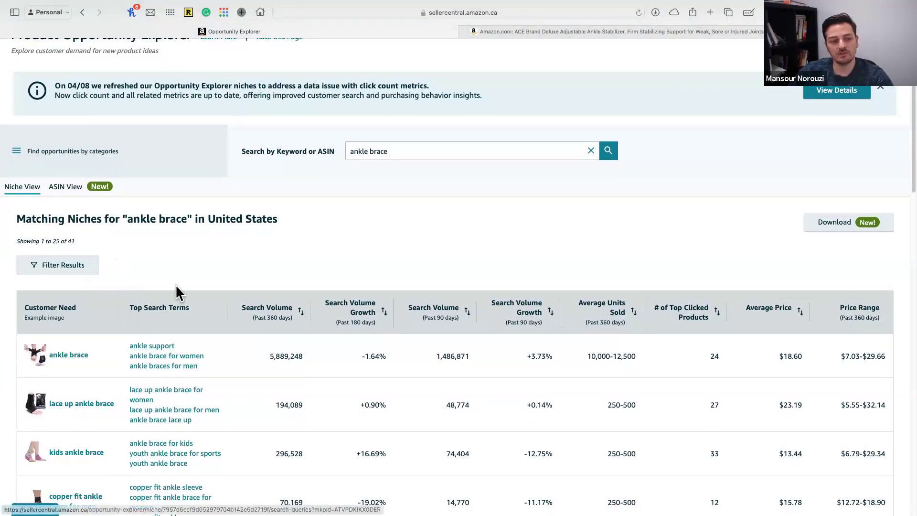
{"action": "left_click", "coordinate": [64, 191]}
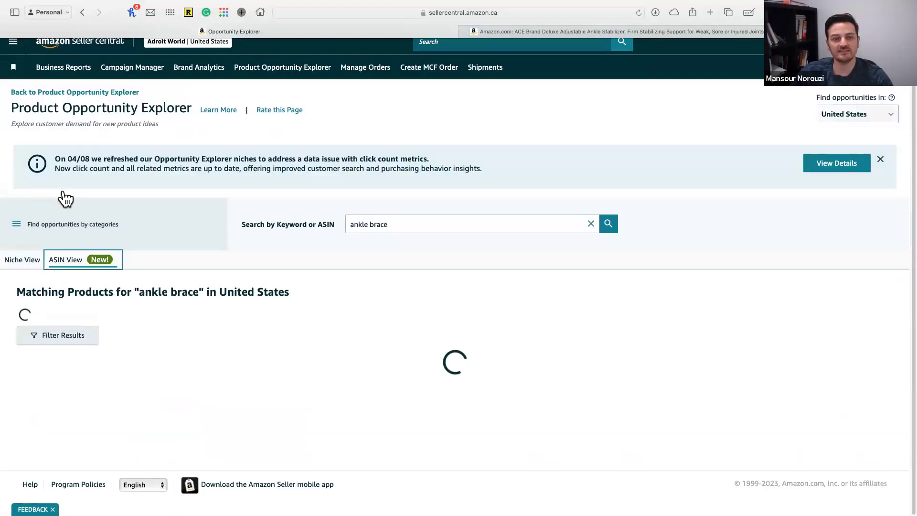
Examine the matching ankle brace products, including their brands, categories, and the meaning of the Click Count column
{"action": "scroll", "coordinate": [257, 265], "scroll_direction": "down", "scroll_amount": 2}
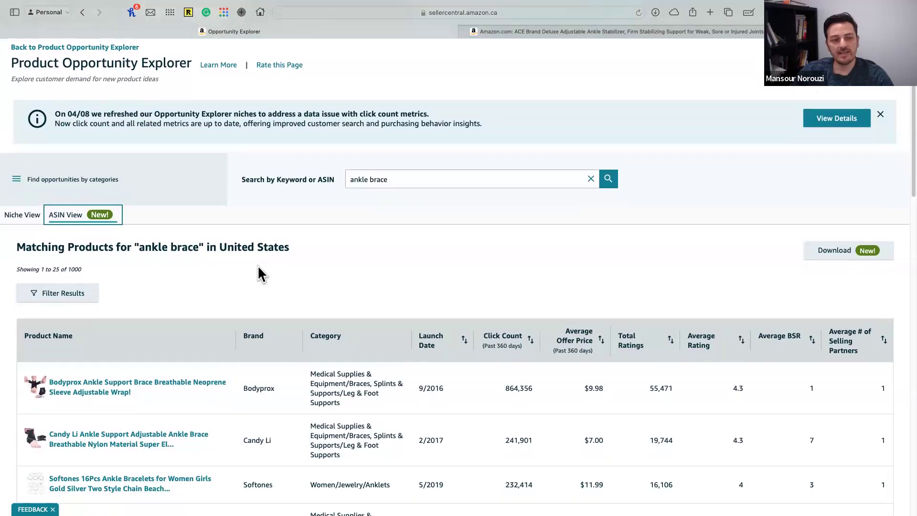
{"action": "scroll", "coordinate": [352, 255], "scroll_direction": "down", "scroll_amount": 2}
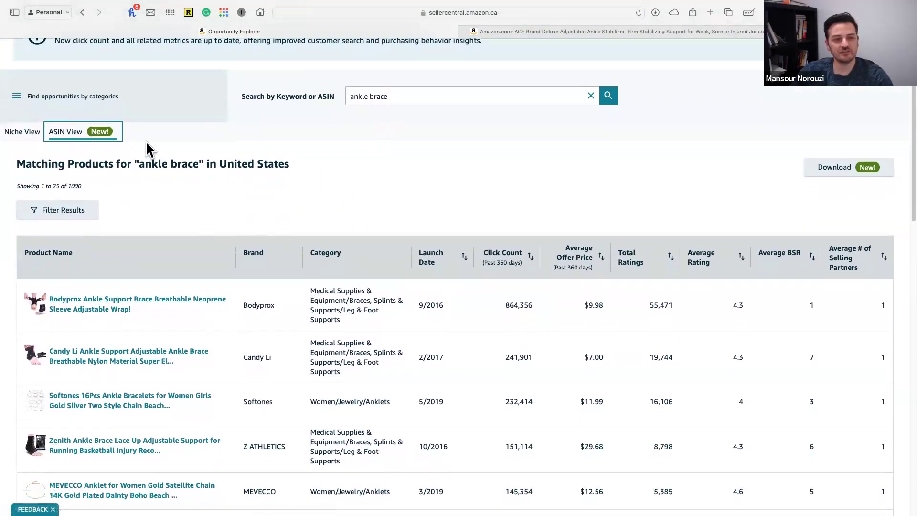
{"action": "scroll", "coordinate": [134, 178], "scroll_direction": "down", "scroll_amount": 1}
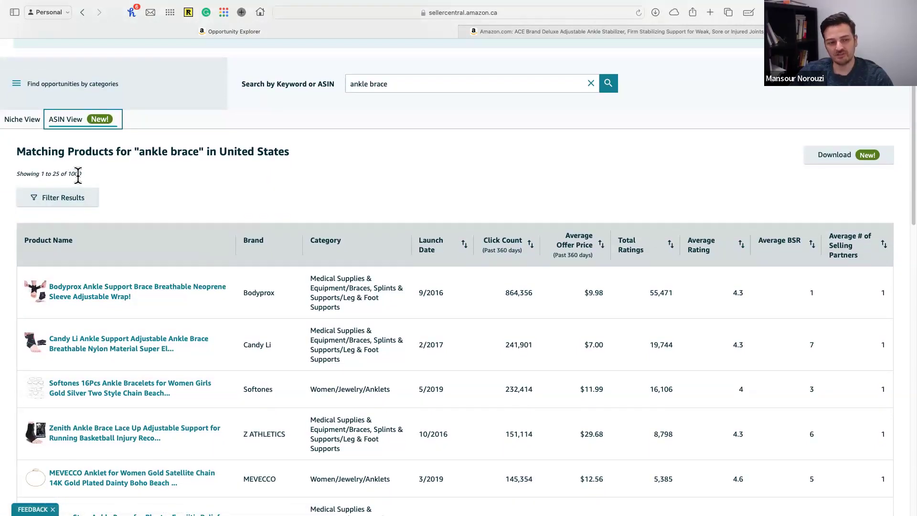
{"action": "scroll", "coordinate": [222, 281], "scroll_direction": "down", "scroll_amount": 1}
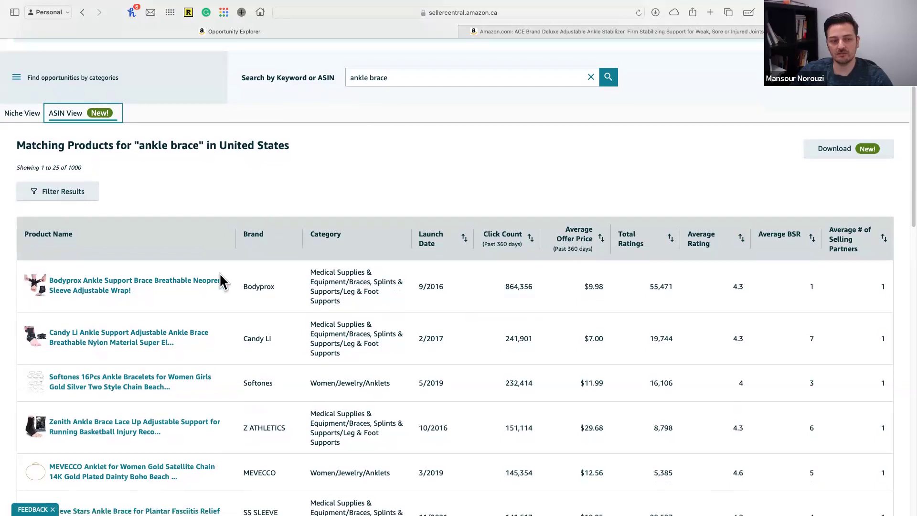
{"action": "scroll", "coordinate": [222, 282], "scroll_direction": "down", "scroll_amount": 5}
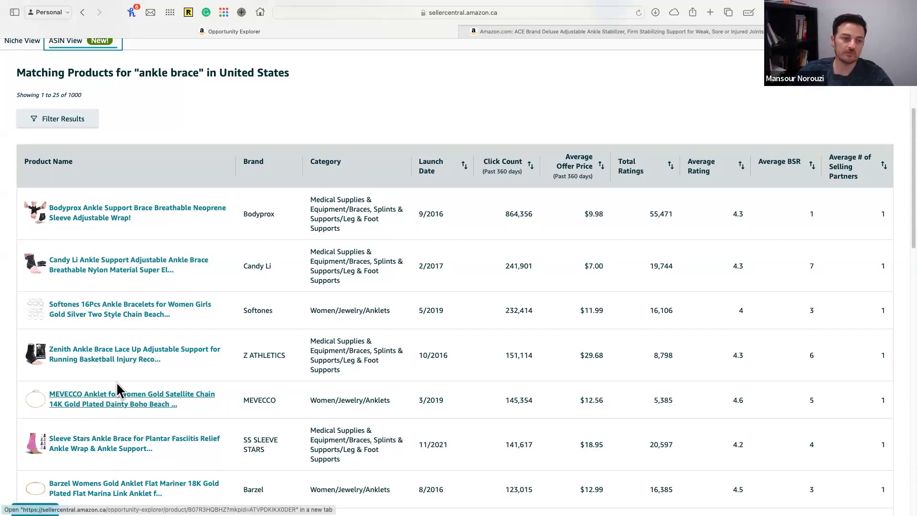
{"action": "scroll", "coordinate": [119, 385], "scroll_direction": "down", "scroll_amount": 1}
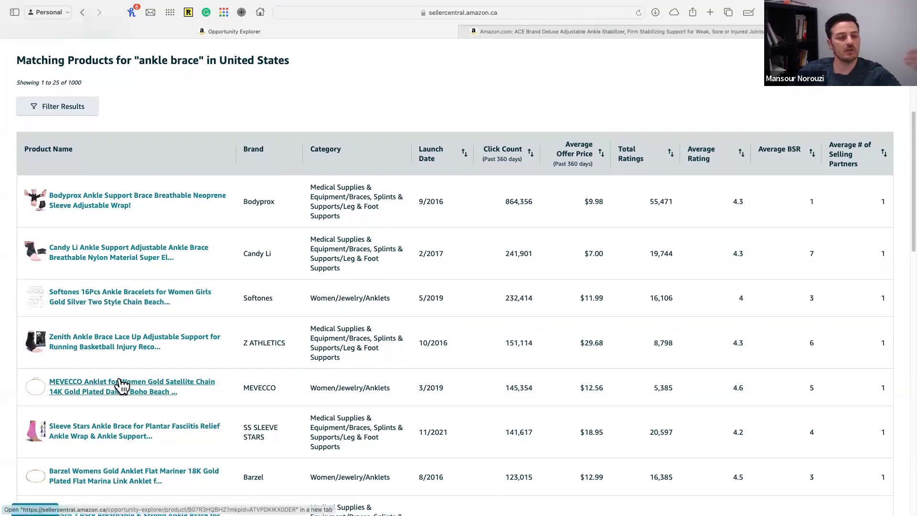
{"action": "scroll", "coordinate": [122, 385], "scroll_direction": "down", "scroll_amount": 5}
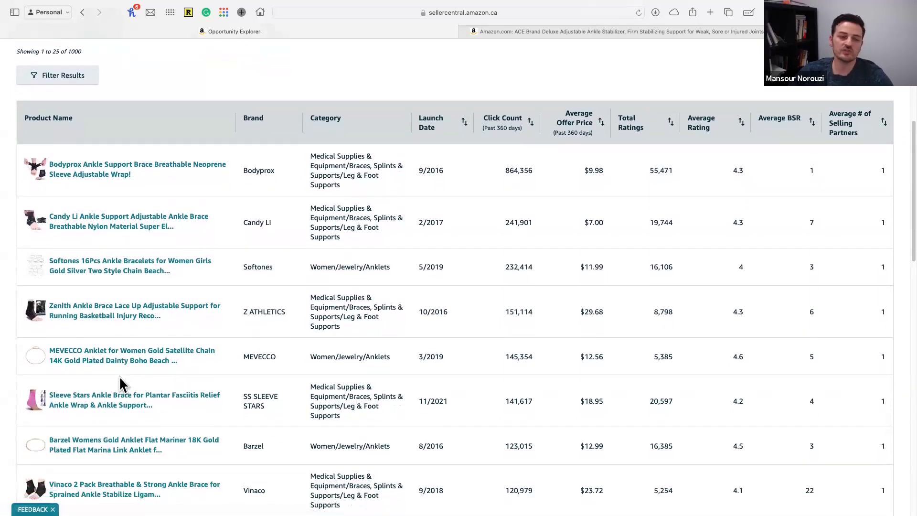
{"action": "scroll", "coordinate": [121, 385], "scroll_direction": "down", "scroll_amount": 1}
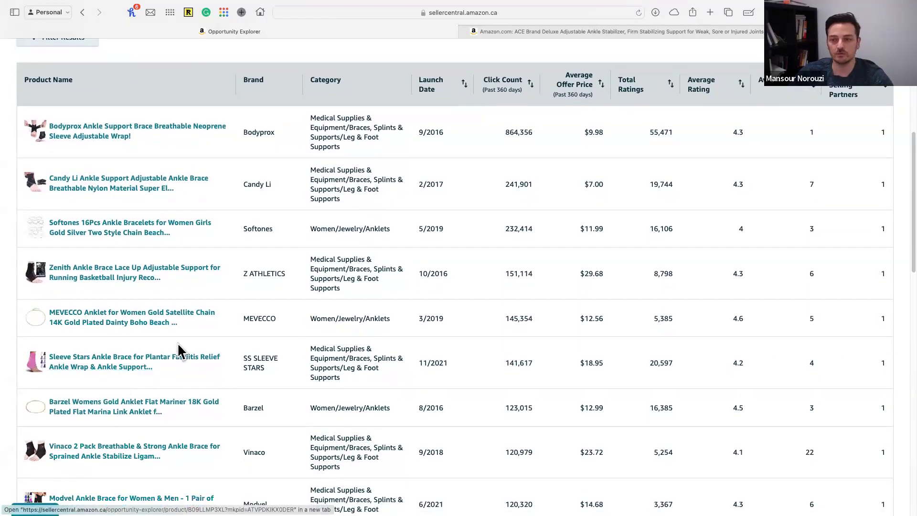
{"action": "scroll", "coordinate": [302, 273], "scroll_direction": "up", "scroll_amount": 1}
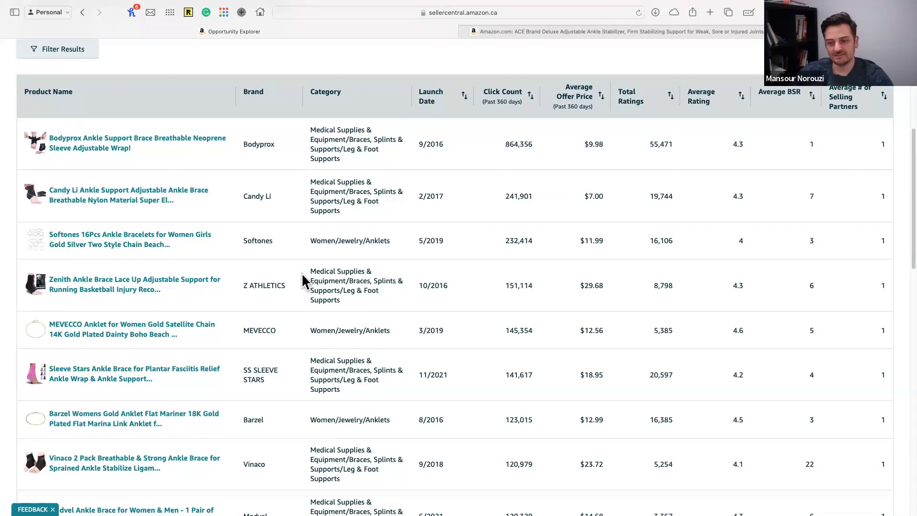
{"action": "mouse_move", "coordinate": [526, 90]}
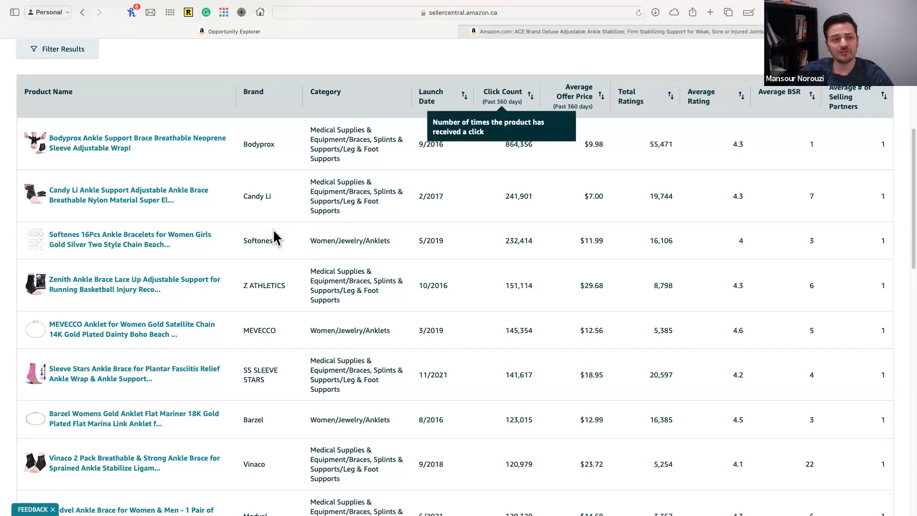
Open the Zenith lace-up ankle brace by Z ATHLETICS in a new tab and copy its ASIN
{"action": "scroll", "coordinate": [268, 243], "scroll_direction": "up", "scroll_amount": 1}
{"action": "left_click", "coordinate": [157, 306], "text": "super"}
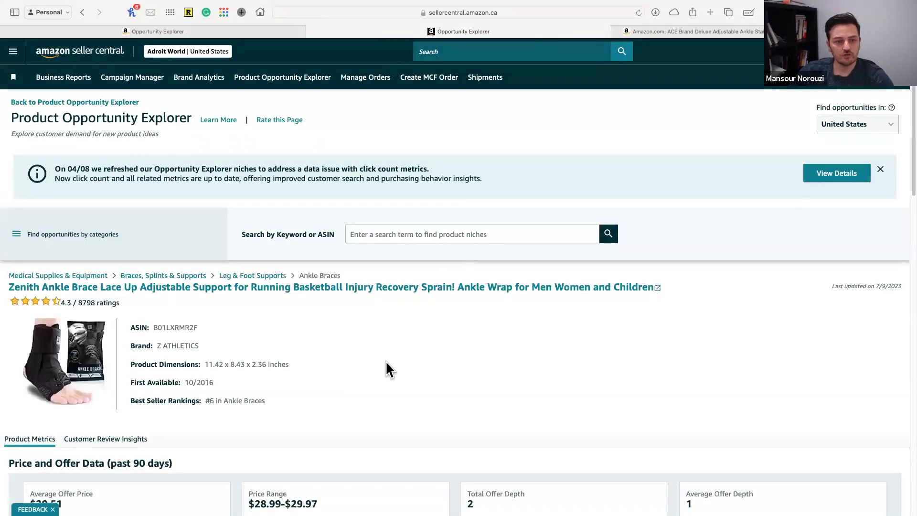
{"action": "scroll", "coordinate": [336, 381], "scroll_direction": "down", "scroll_amount": 1}
{"action": "double_click", "coordinate": [184, 298]}
{"action": "key", "text": "super+c"}
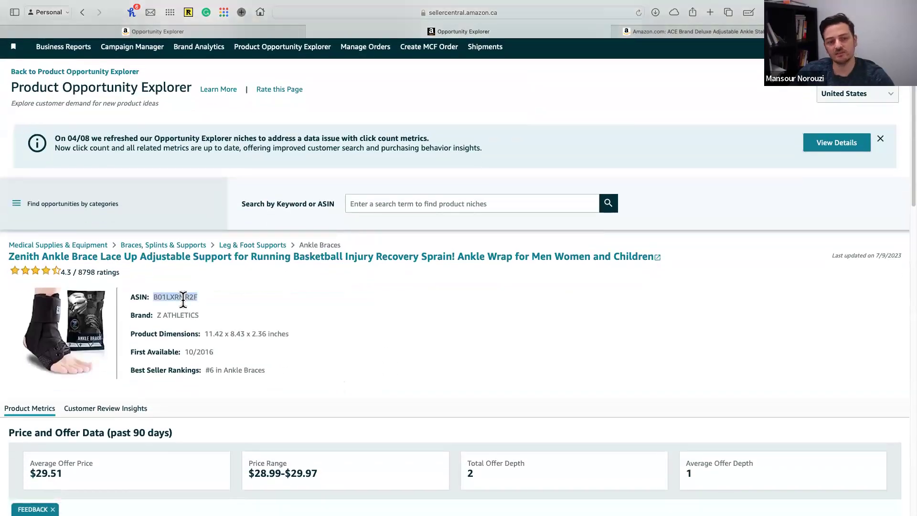
Return to the product results and replace the keyword search with the copied ASIN, B01LXRMR2F
{"action": "left_click", "coordinate": [236, 31]}
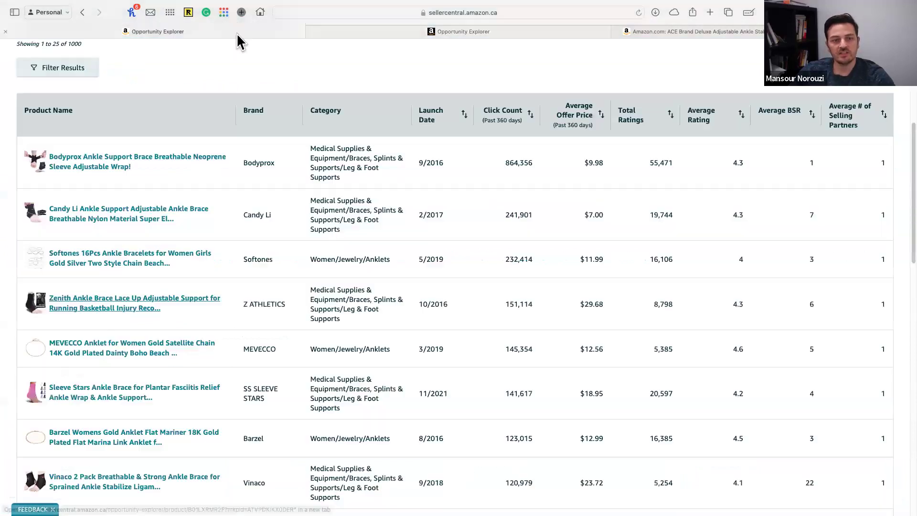
{"action": "scroll", "coordinate": [395, 161], "scroll_direction": "up", "scroll_amount": 4}
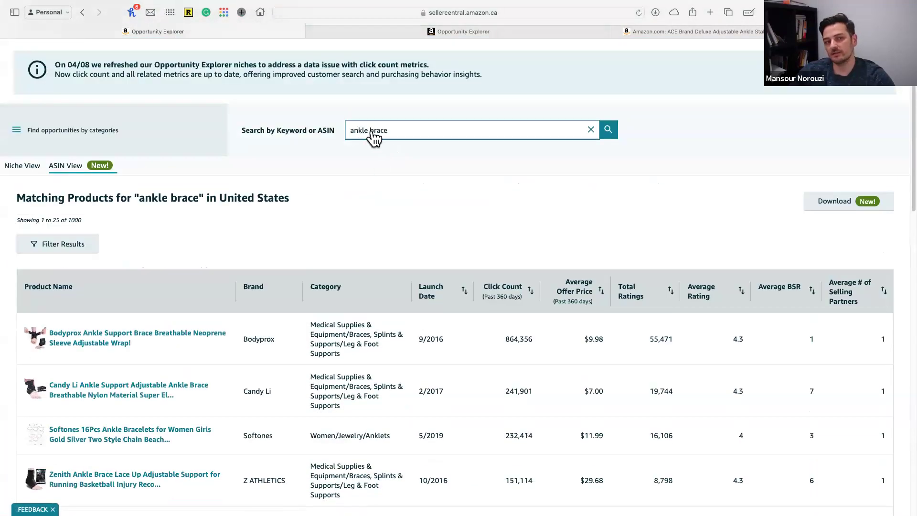
{"action": "triple_click", "coordinate": [364, 137]}
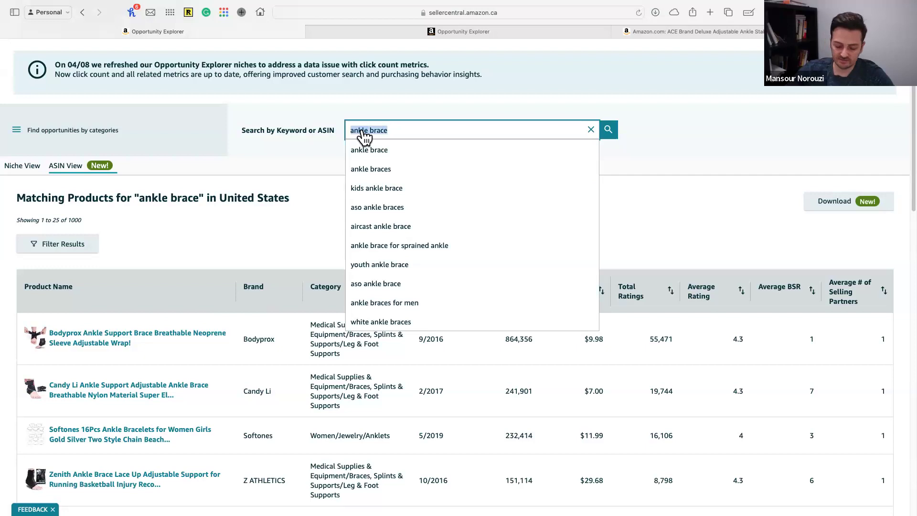
{"action": "key", "text": "super+v"}
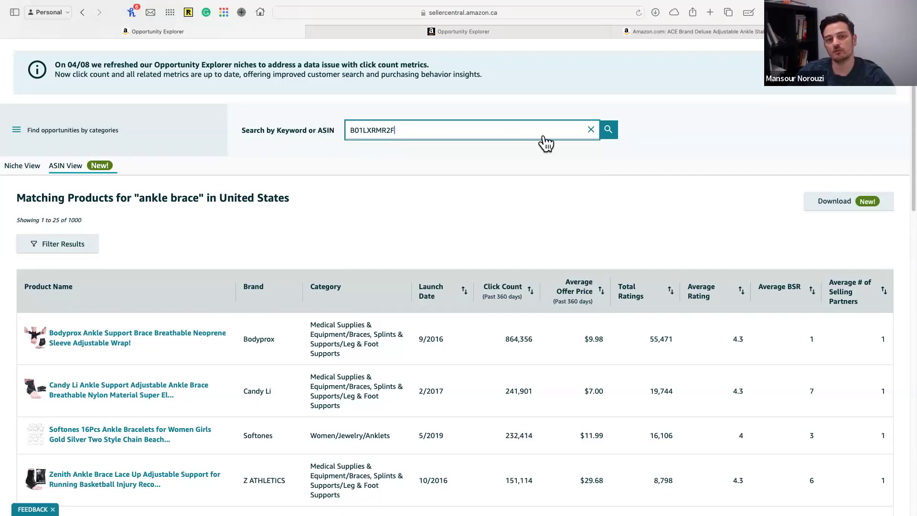
{"action": "left_click", "coordinate": [608, 131]}
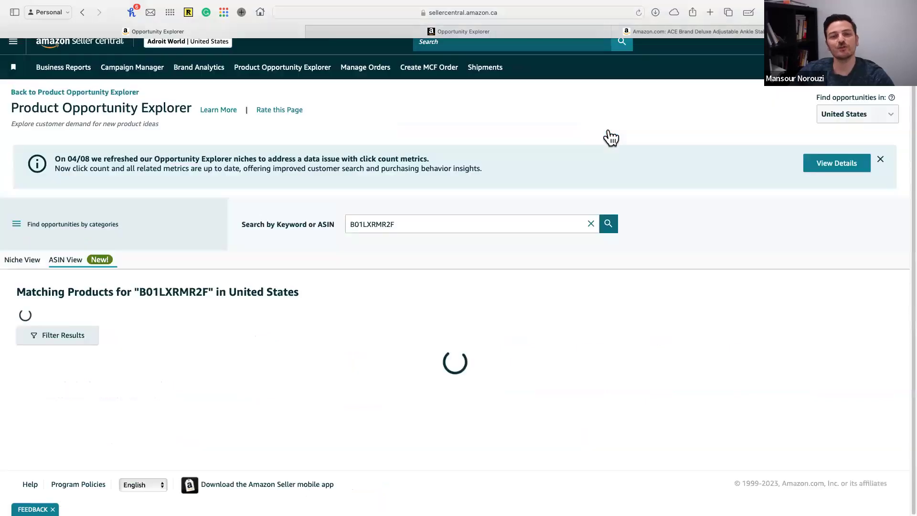
Examine the products similar to the searched ASIN, comparing brands, click counts, prices, ratings and average BSR
{"action": "scroll", "coordinate": [535, 255], "scroll_direction": "down", "scroll_amount": 5}
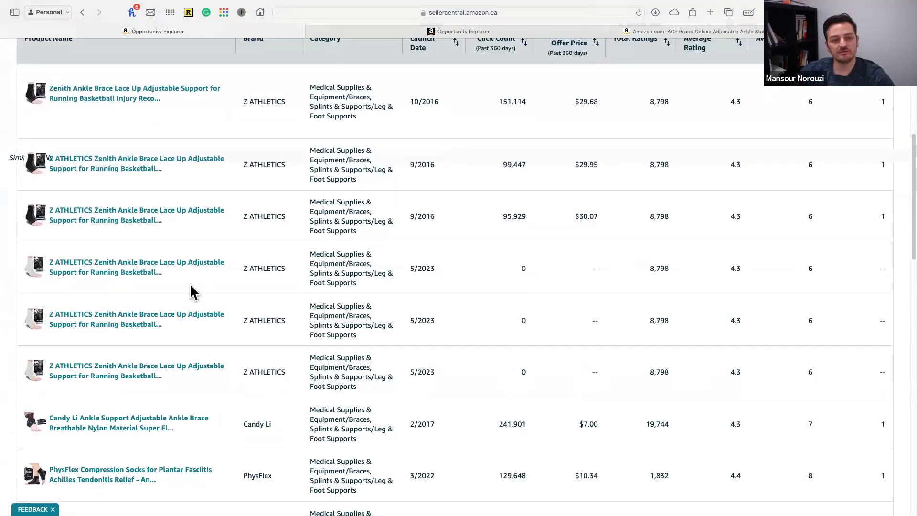
{"action": "scroll", "coordinate": [188, 286], "scroll_direction": "down", "scroll_amount": 6}
{"action": "scroll", "coordinate": [169, 339], "scroll_direction": "down", "scroll_amount": 2}
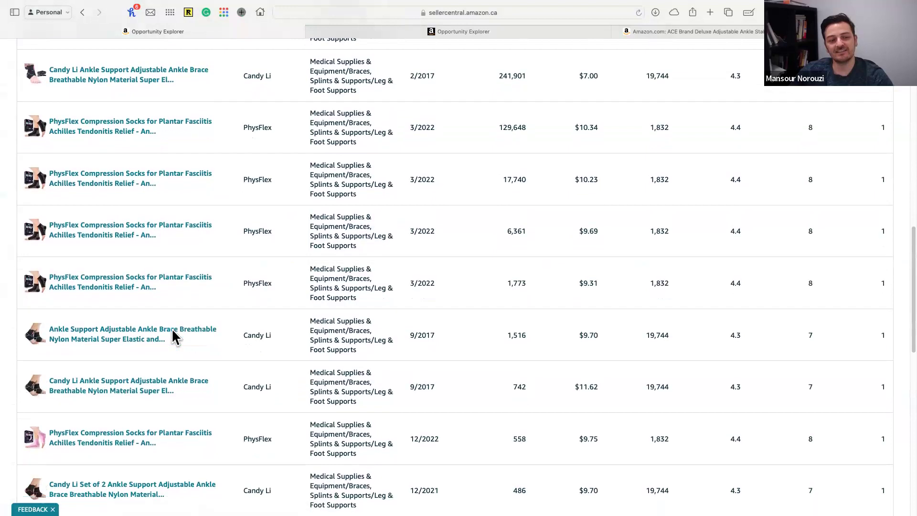
{"action": "scroll", "coordinate": [167, 350], "scroll_direction": "down", "scroll_amount": 1}
{"action": "scroll", "coordinate": [170, 359], "scroll_direction": "down", "scroll_amount": 4}
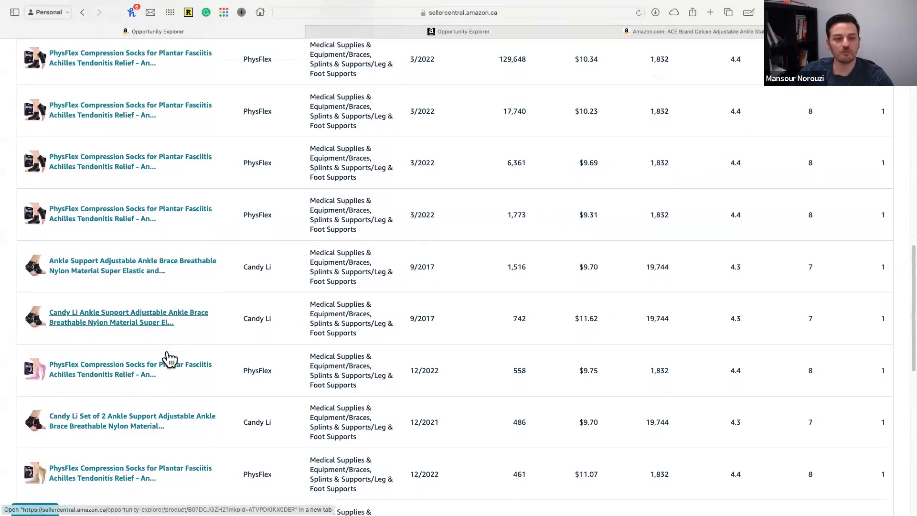
{"action": "scroll", "coordinate": [168, 354], "scroll_direction": "down", "scroll_amount": 8}
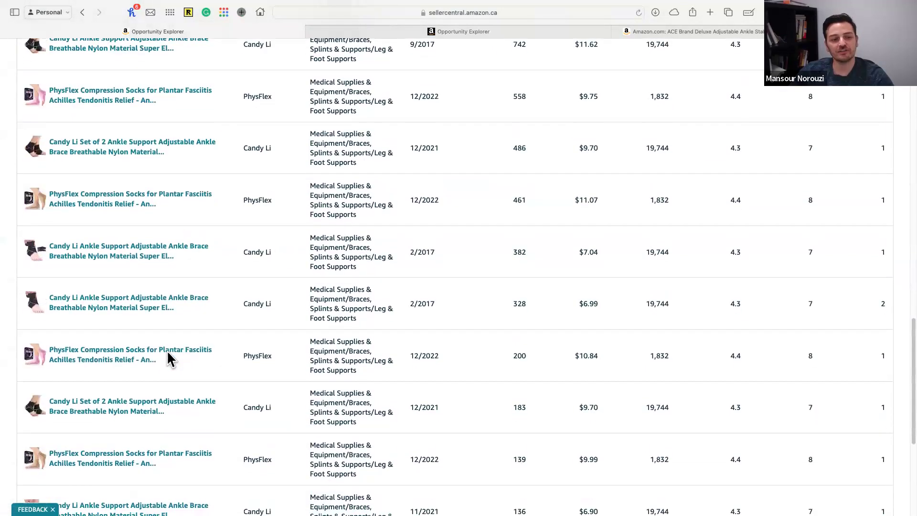
{"action": "scroll", "coordinate": [168, 353], "scroll_direction": "up", "scroll_amount": 2}
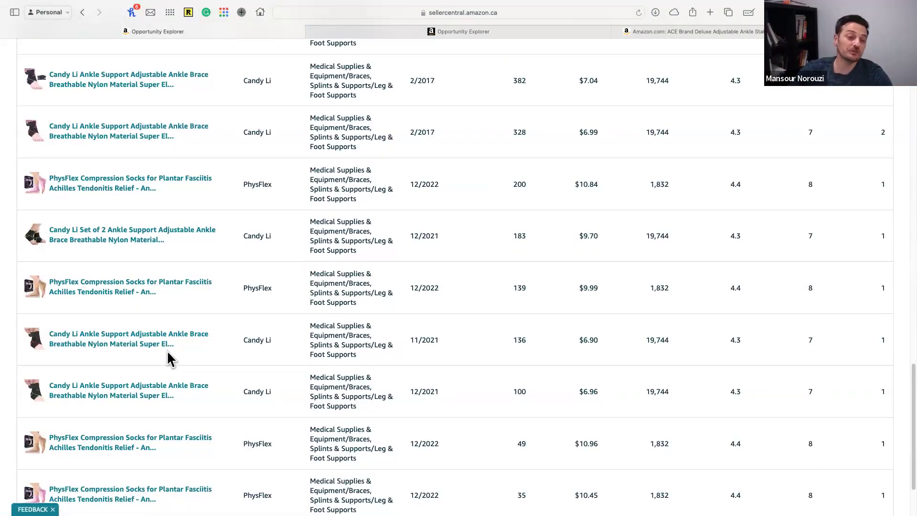
{"action": "scroll", "coordinate": [170, 358], "scroll_direction": "up", "scroll_amount": 15}
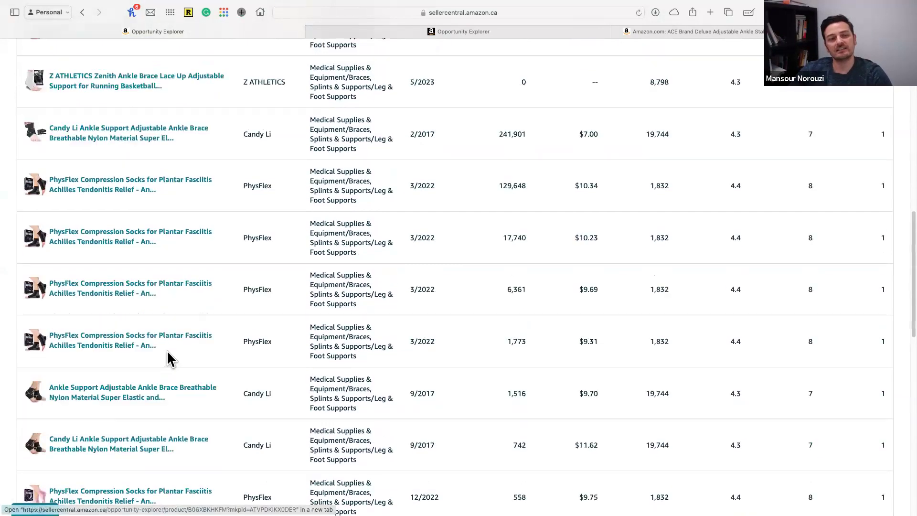
{"action": "scroll", "coordinate": [383, 335], "scroll_direction": "up", "scroll_amount": 5}
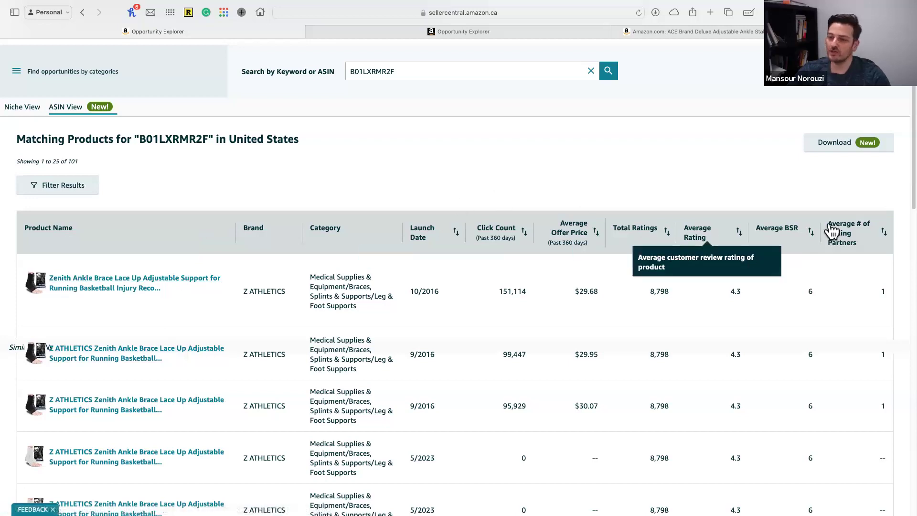
{"action": "mouse_move", "coordinate": [802, 235]}
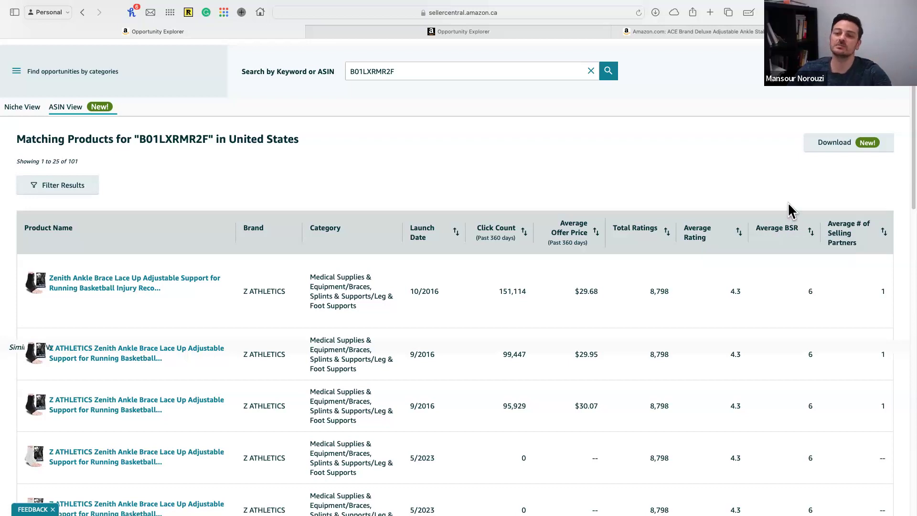
Sort the matching products by ascending Average BSR and review the sorted listings
{"action": "left_click", "coordinate": [809, 234]}
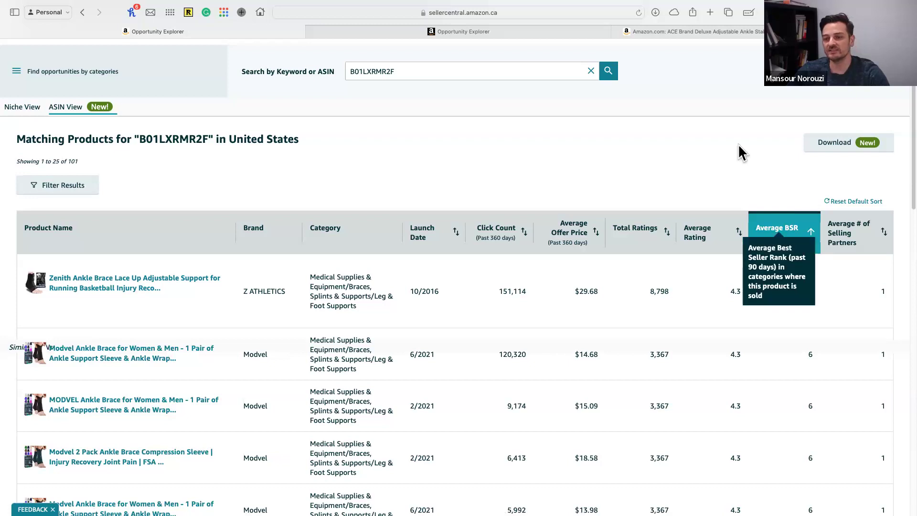
{"action": "scroll", "coordinate": [755, 159], "scroll_direction": "down", "scroll_amount": 5}
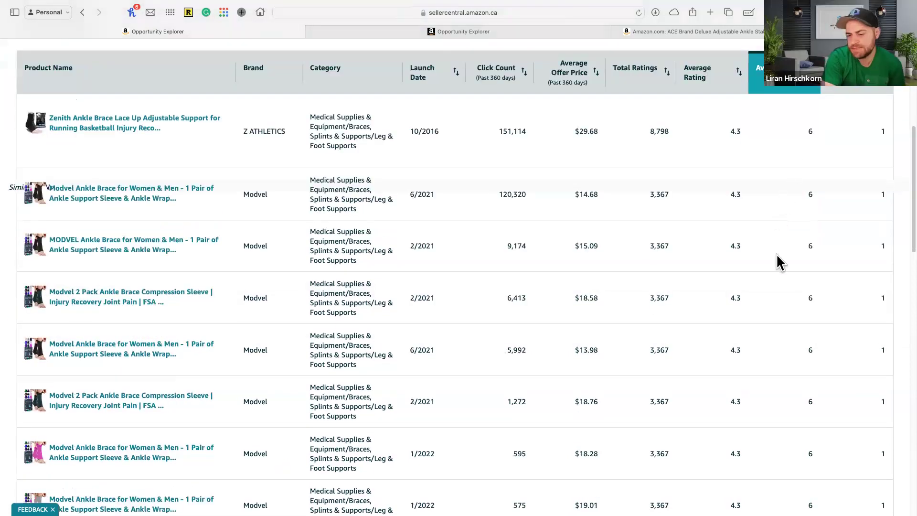
{"action": "scroll", "coordinate": [776, 256], "scroll_direction": "up", "scroll_amount": 1}
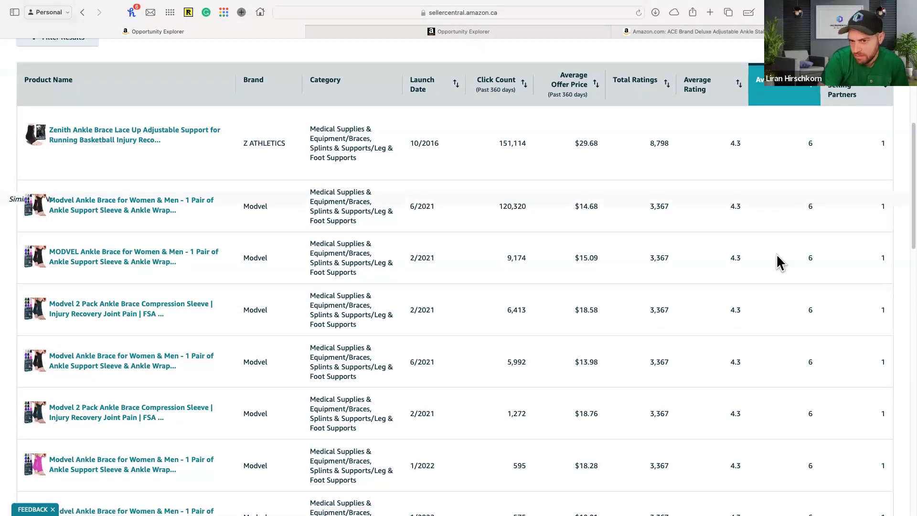
{"action": "scroll", "coordinate": [777, 260], "scroll_direction": "up", "scroll_amount": 2}
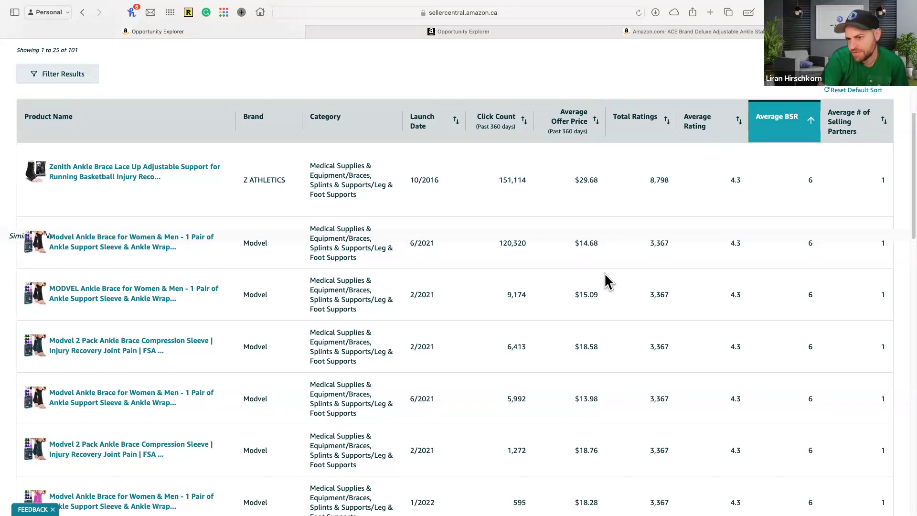
{"action": "scroll", "coordinate": [606, 282], "scroll_direction": "up", "scroll_amount": 1}
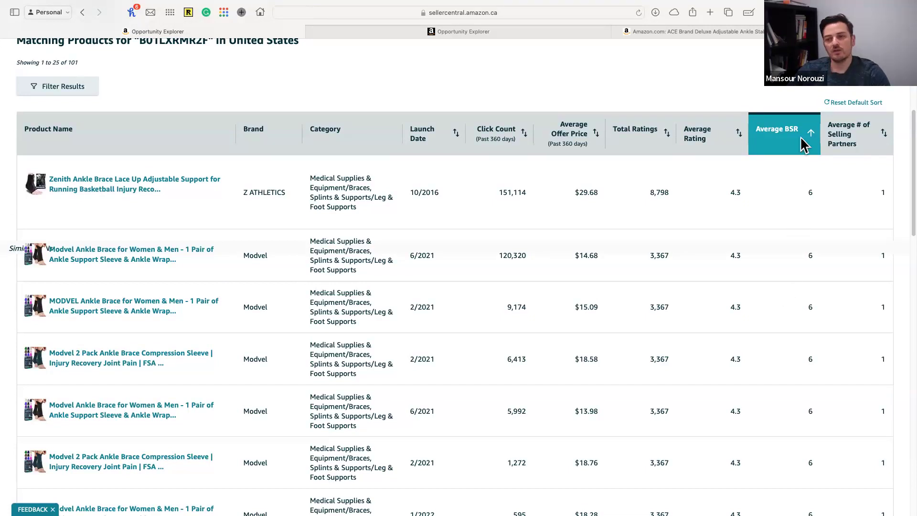
{"action": "mouse_move", "coordinate": [797, 127]}
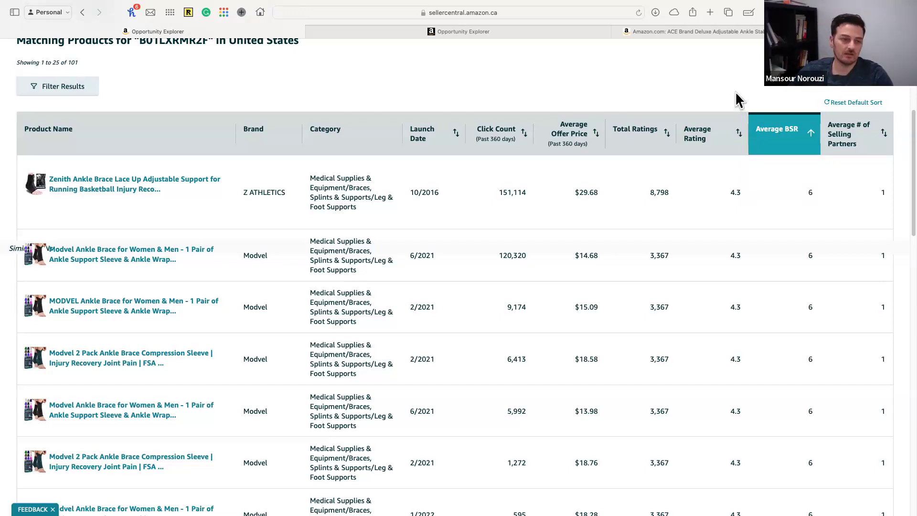
{"action": "scroll", "coordinate": [764, 222], "scroll_direction": "down", "scroll_amount": 2}
{"action": "scroll", "coordinate": [769, 234], "scroll_direction": "up", "scroll_amount": 2}
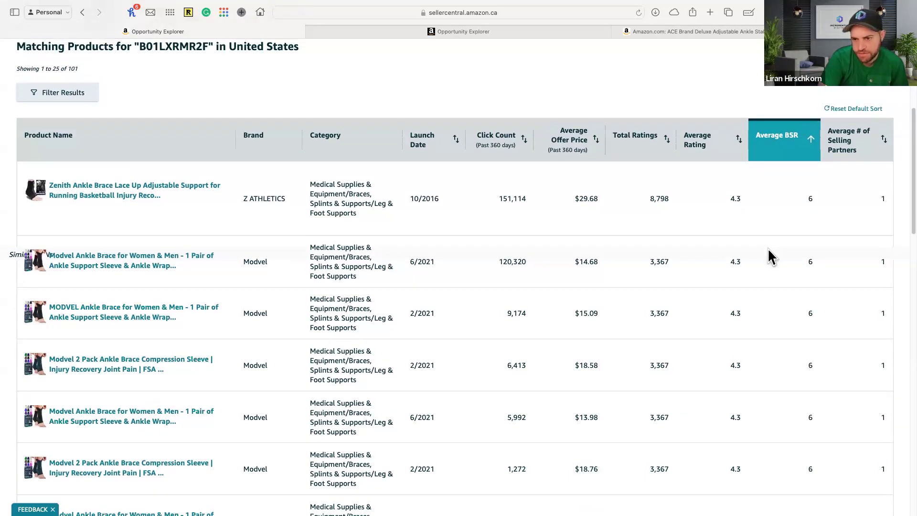
{"action": "scroll", "coordinate": [768, 249], "scroll_direction": "up", "scroll_amount": 1}
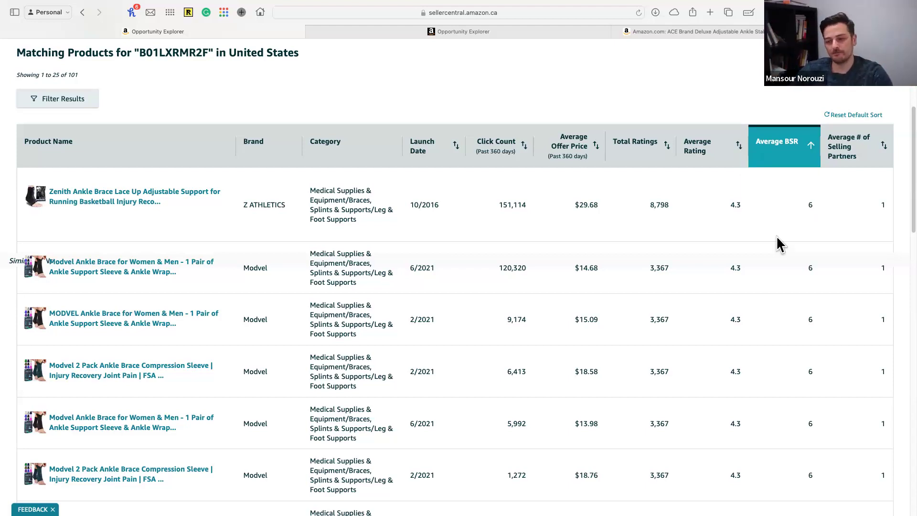
{"action": "scroll", "coordinate": [812, 210], "scroll_direction": "up", "scroll_amount": 1}
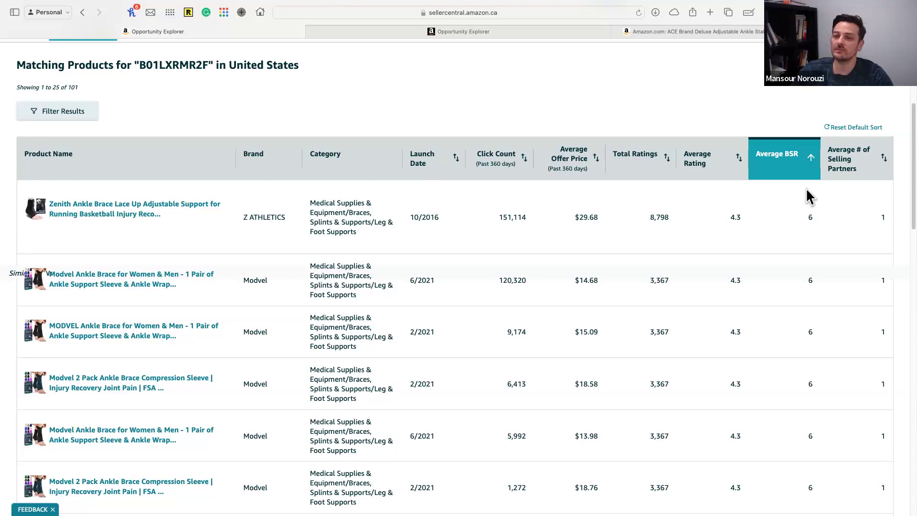
Filter the results to a minimum Average BSR of 1 and look through the filtered products
{"action": "left_click", "coordinate": [85, 116]}
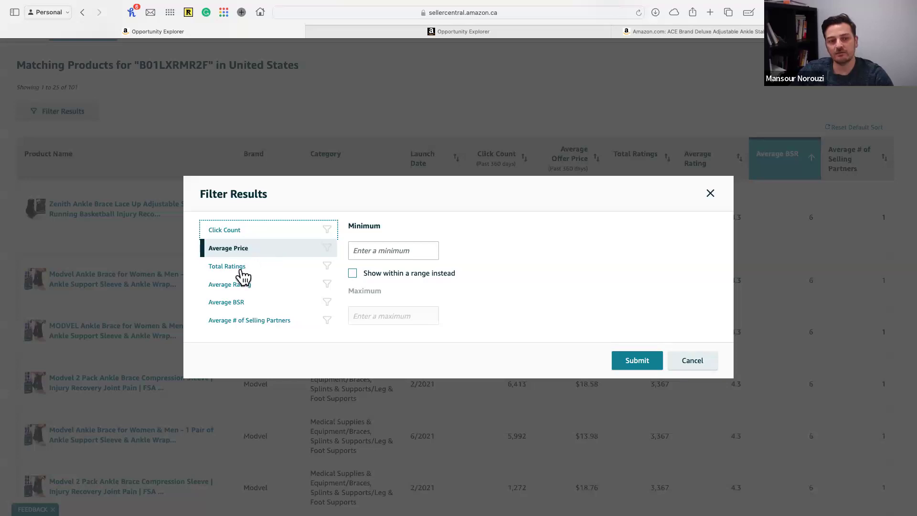
{"action": "left_click", "coordinate": [253, 302]}
{"action": "left_click", "coordinate": [375, 252]}
{"action": "type", "text": "1"}
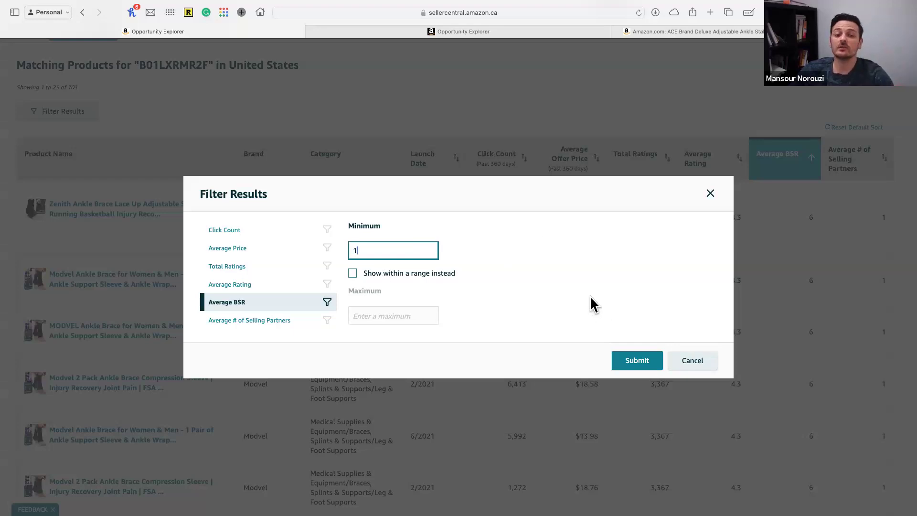
{"action": "left_click", "coordinate": [634, 362]}
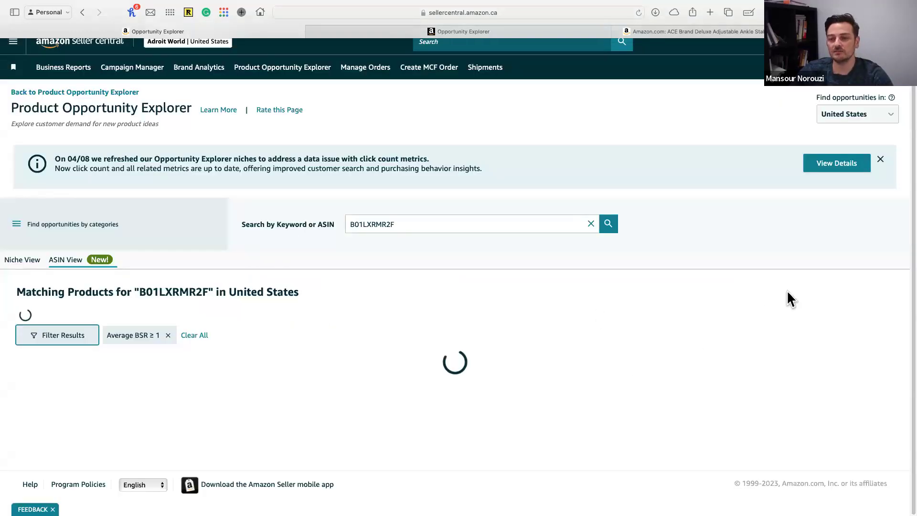
{"action": "scroll", "coordinate": [724, 272], "scroll_direction": "down", "scroll_amount": 5}
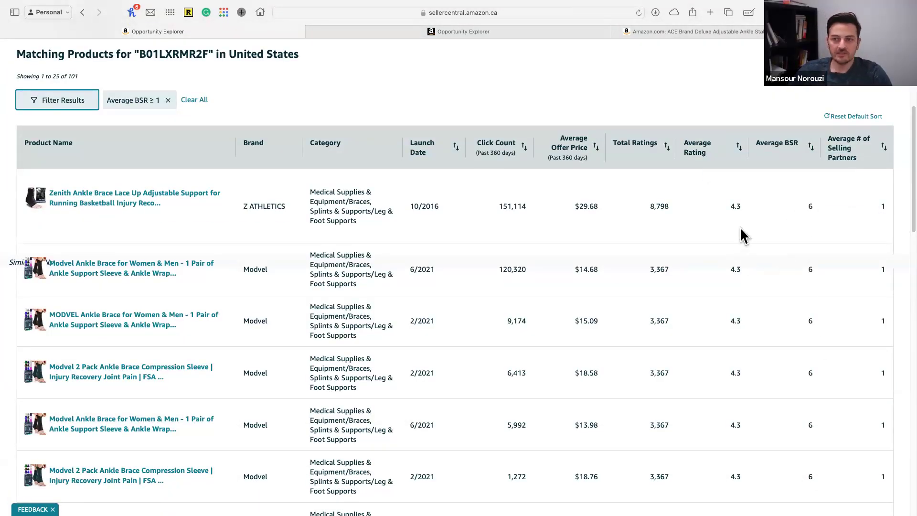
{"action": "scroll", "coordinate": [484, 232], "scroll_direction": "down", "scroll_amount": 20}
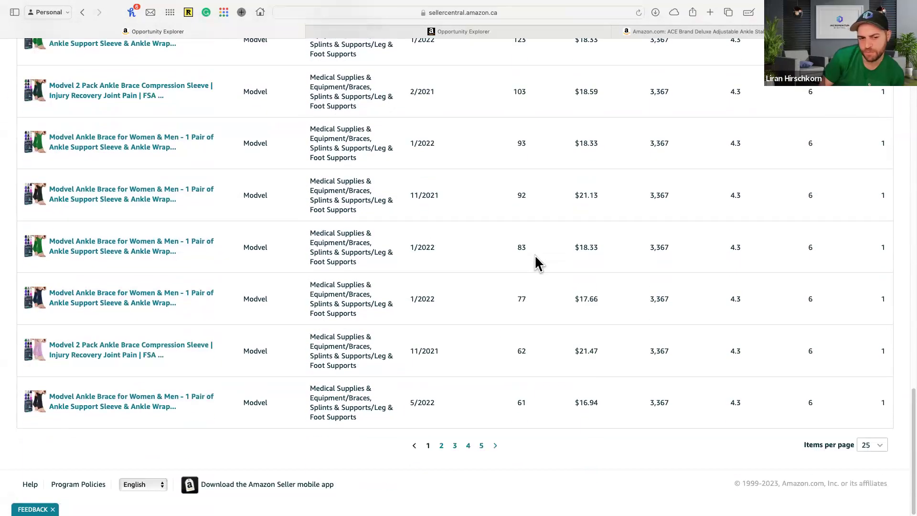
{"action": "scroll", "coordinate": [537, 262], "scroll_direction": "up", "scroll_amount": 18}
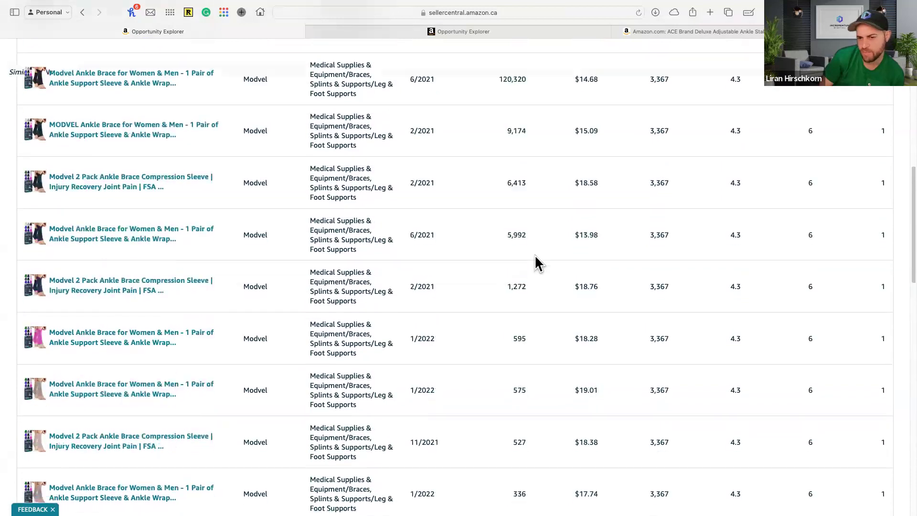
{"action": "scroll", "coordinate": [537, 263], "scroll_direction": "up", "scroll_amount": 5}
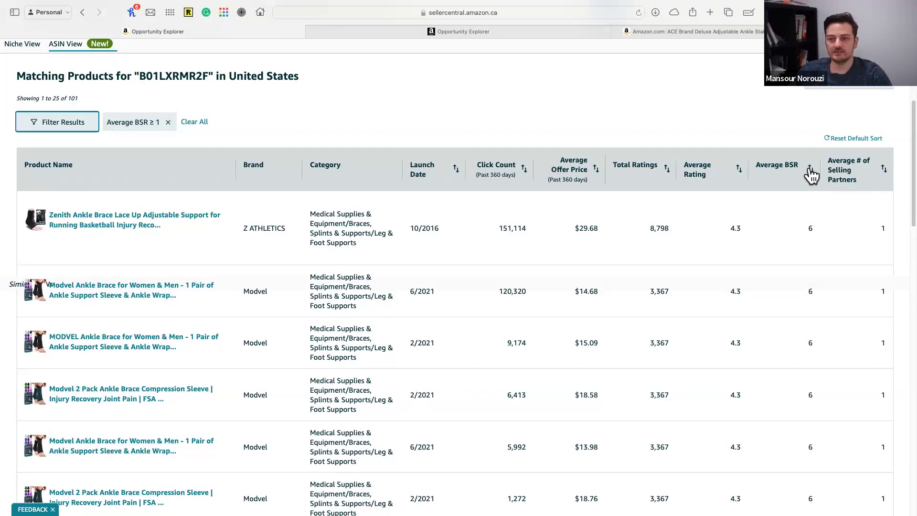
{"action": "scroll", "coordinate": [790, 235], "scroll_direction": "up", "scroll_amount": 3}
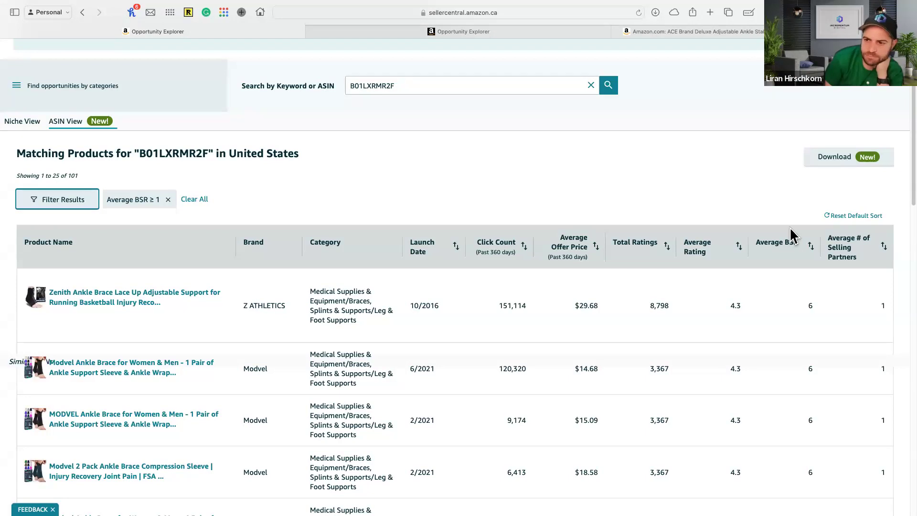
{"action": "scroll", "coordinate": [717, 201], "scroll_direction": "down", "scroll_amount": 1}
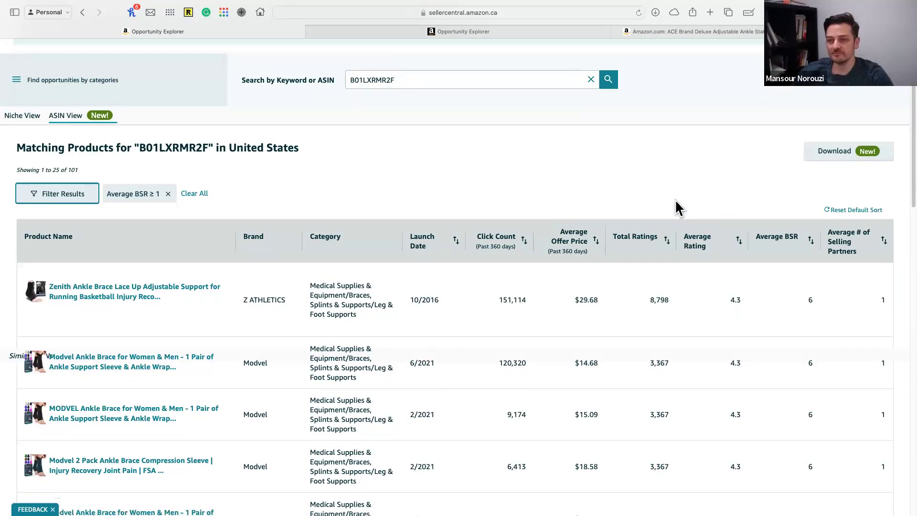
Review the filter options for Total Ratings, Average Rating and Average Price, and close them without applying changes
{"action": "left_click", "coordinate": [79, 186]}
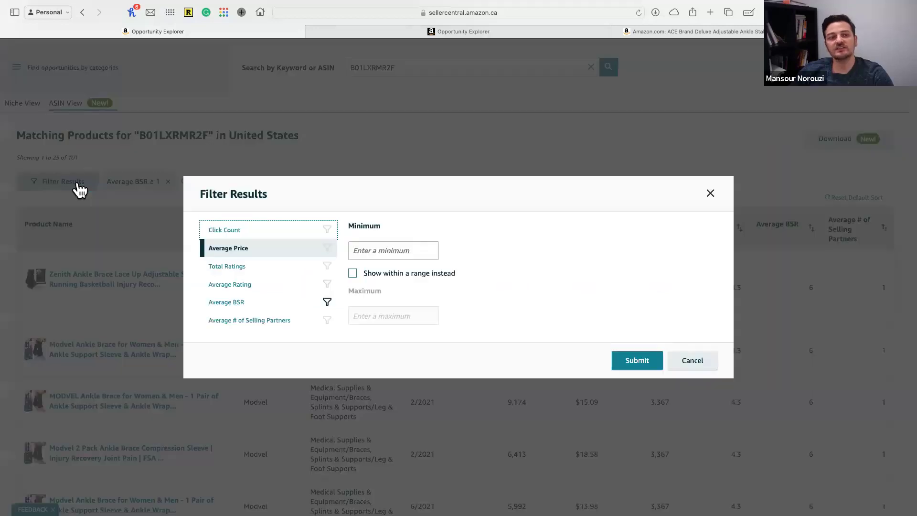
{"action": "left_click", "coordinate": [240, 270]}
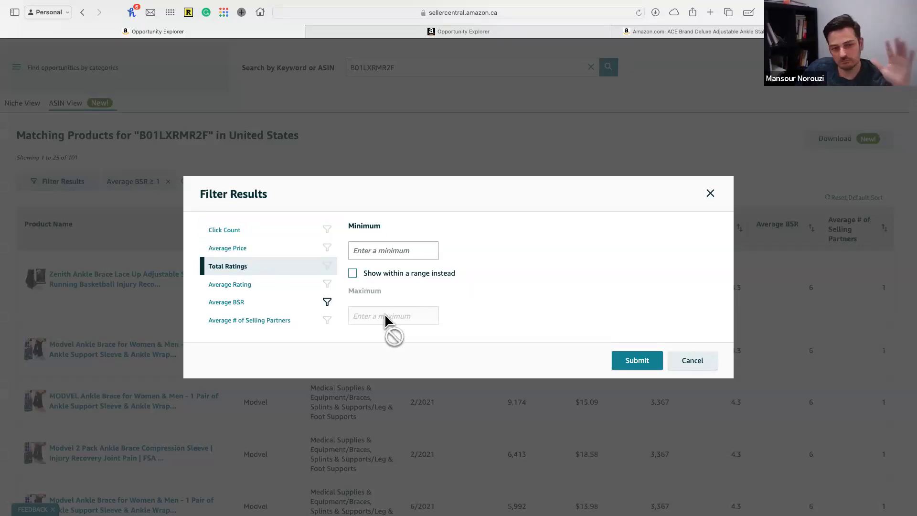
{"action": "left_click", "coordinate": [232, 287]}
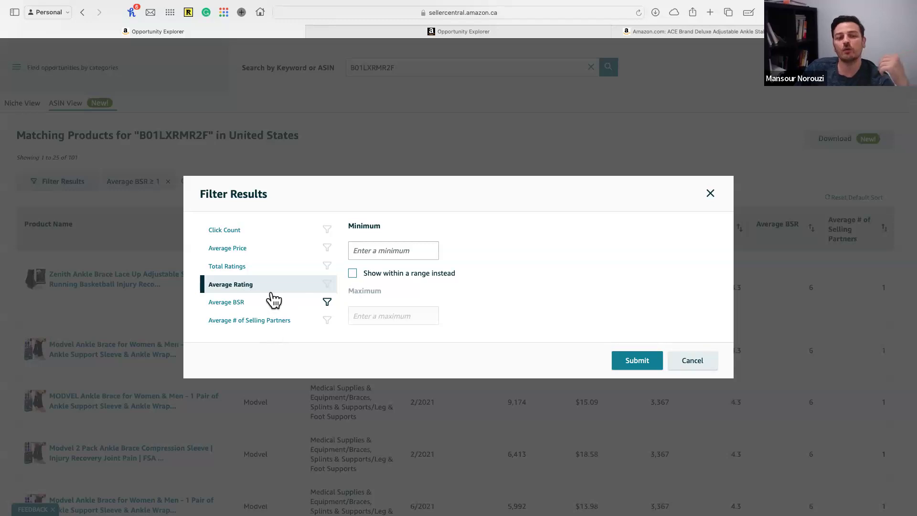
{"action": "left_click", "coordinate": [247, 255]}
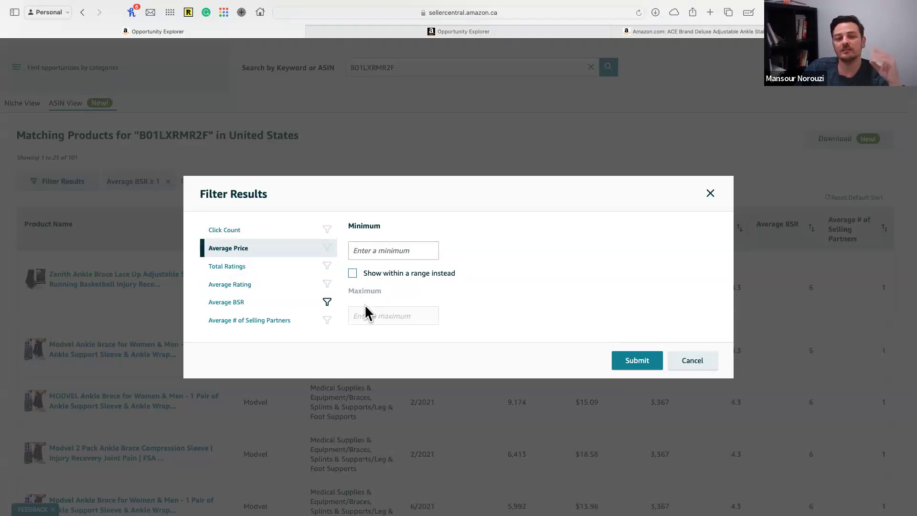
{"action": "left_click", "coordinate": [693, 362]}
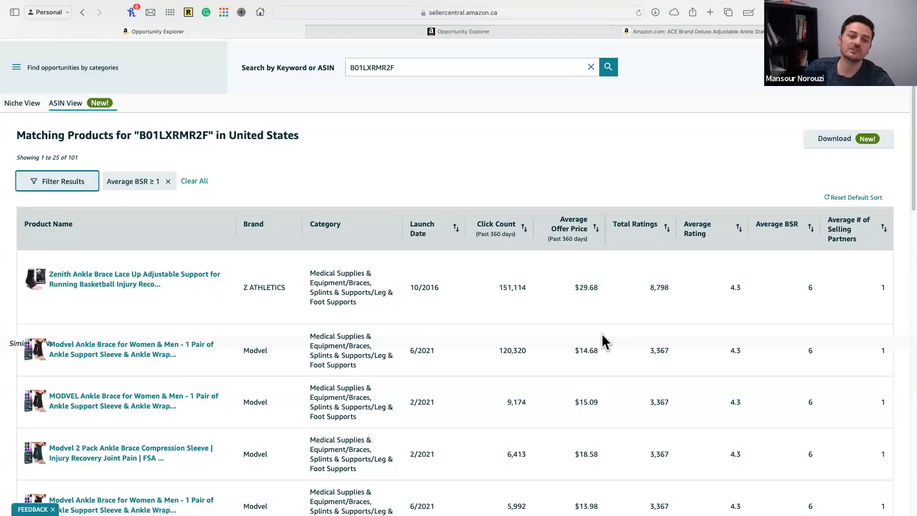
Look over the filtered products and download the results for ASIN B01LXRMR2F
{"action": "scroll", "coordinate": [148, 285], "scroll_direction": "down", "scroll_amount": 1}
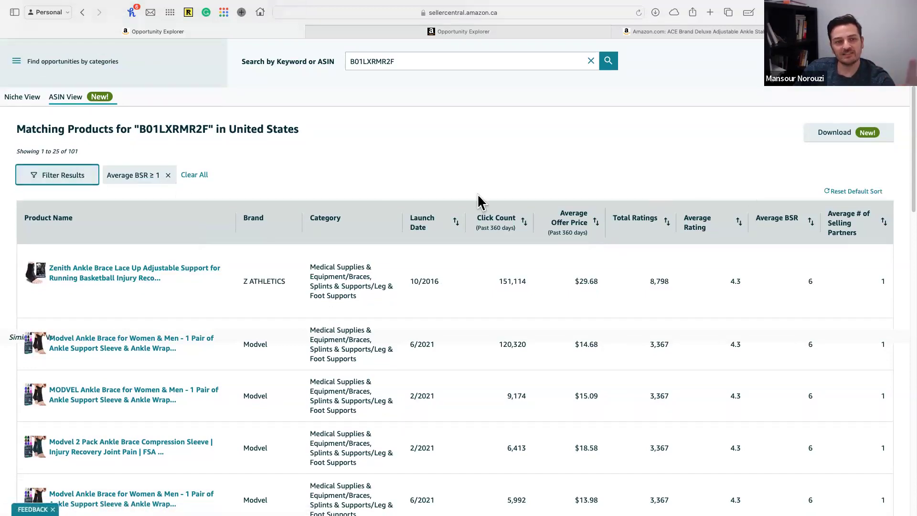
{"action": "scroll", "coordinate": [292, 117], "scroll_direction": "up", "scroll_amount": 1}
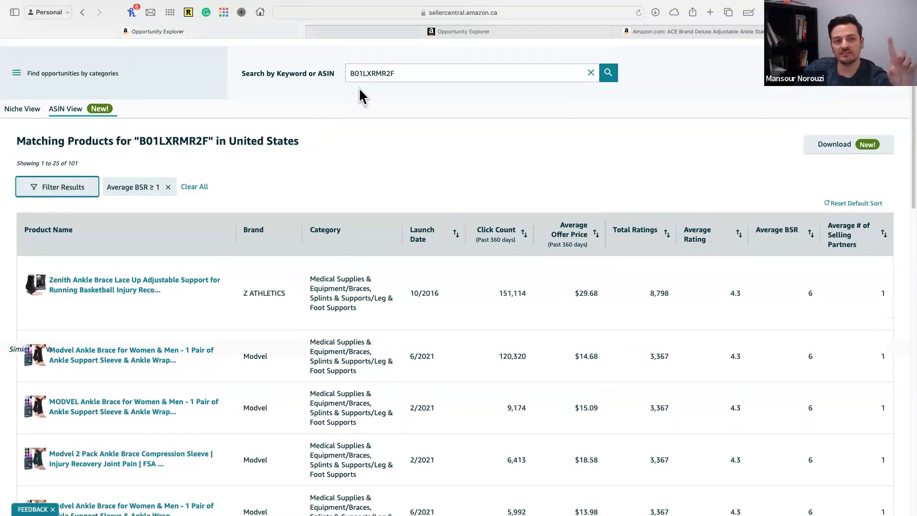
{"action": "scroll", "coordinate": [291, 215], "scroll_direction": "down", "scroll_amount": 20}
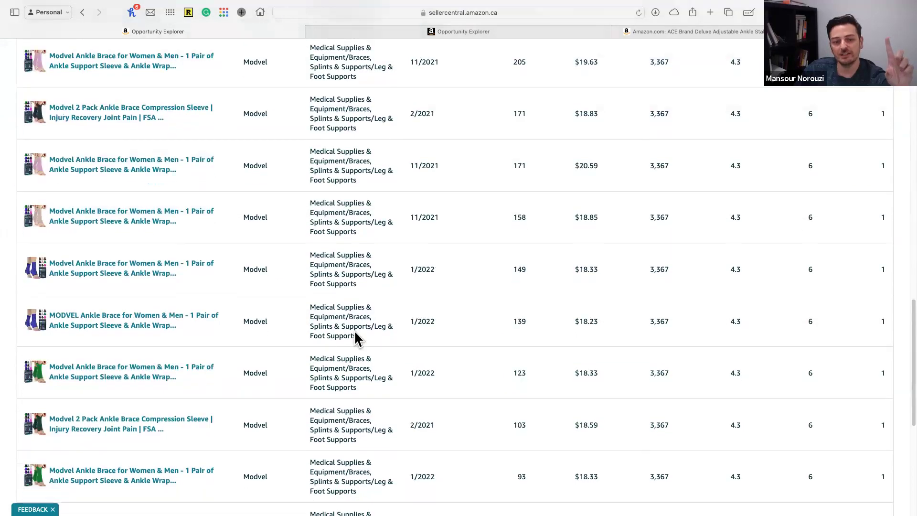
{"action": "scroll", "coordinate": [485, 387], "scroll_direction": "up", "scroll_amount": 10}
{"action": "scroll", "coordinate": [484, 387], "scroll_direction": "up", "scroll_amount": 15}
{"action": "scroll", "coordinate": [552, 358], "scroll_direction": "down", "scroll_amount": 1}
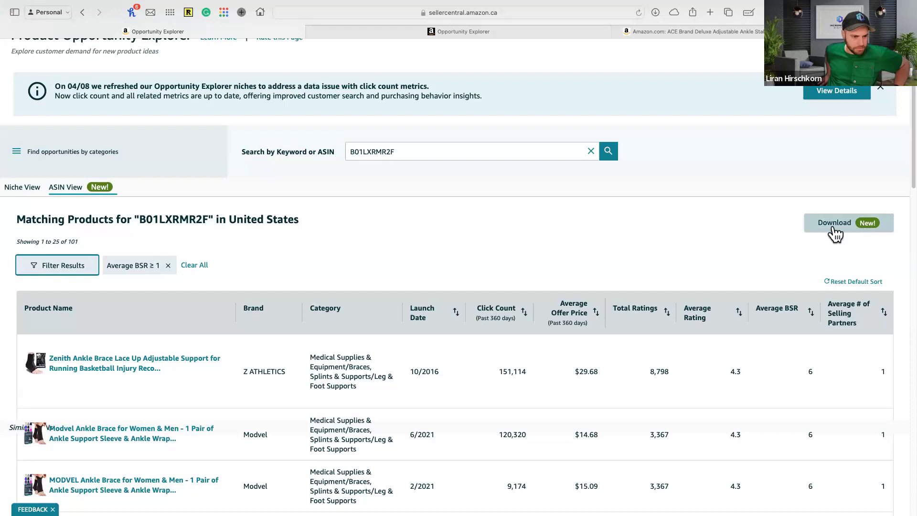
{"action": "left_click", "coordinate": [854, 225]}
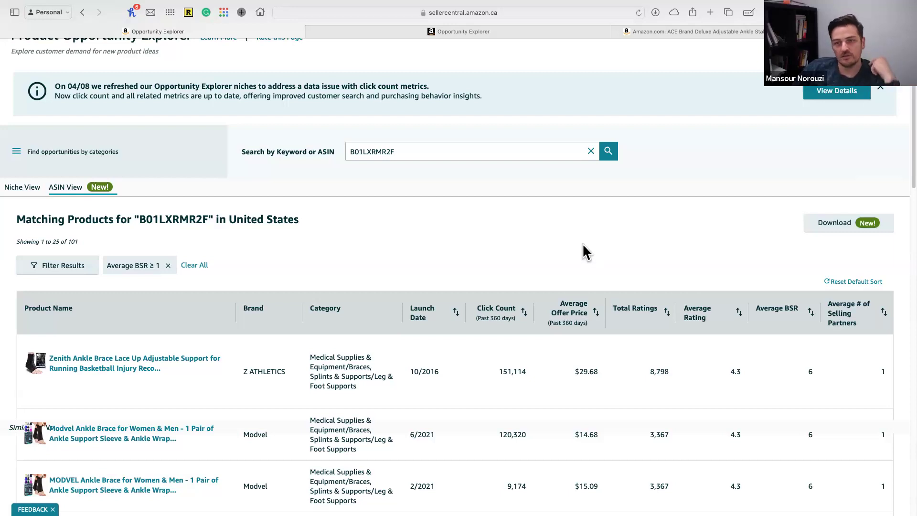
Open the downloaded AsinExplorerSearchResults_7_19_2023.csv file in Numbers and bring its window to the front
{"action": "left_click", "coordinate": [655, 12]}
{"action": "left_click", "coordinate": [618, 62]}
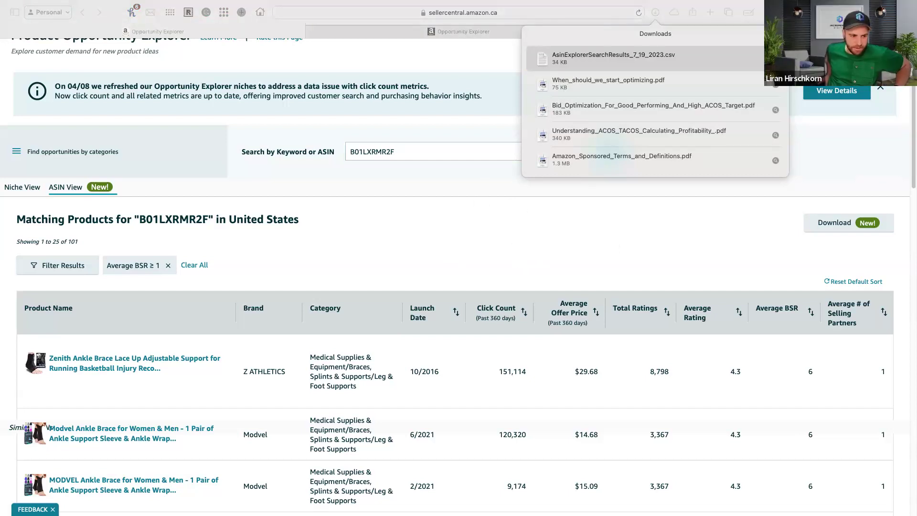
{"action": "key", "text": "ctrl+Up"}
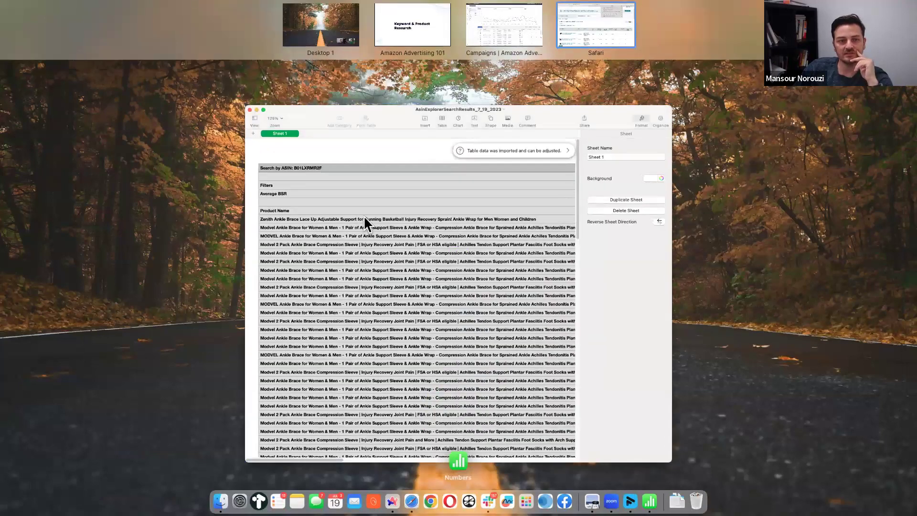
{"action": "left_click", "coordinate": [363, 216]}
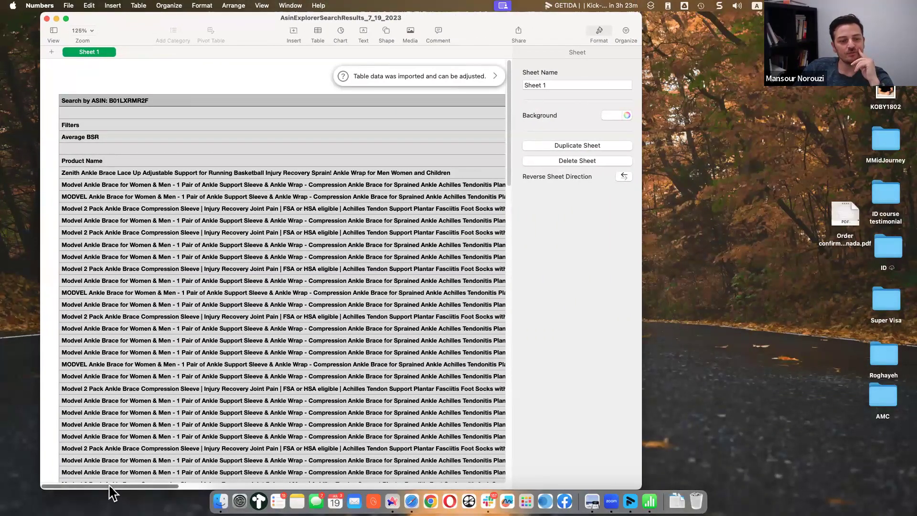
Examine the exported spreadsheet's product names, ASINs, brands and categories across the competing ankle braces
{"action": "scroll", "coordinate": [109, 492], "scroll_direction": "right", "scroll_amount": 10}
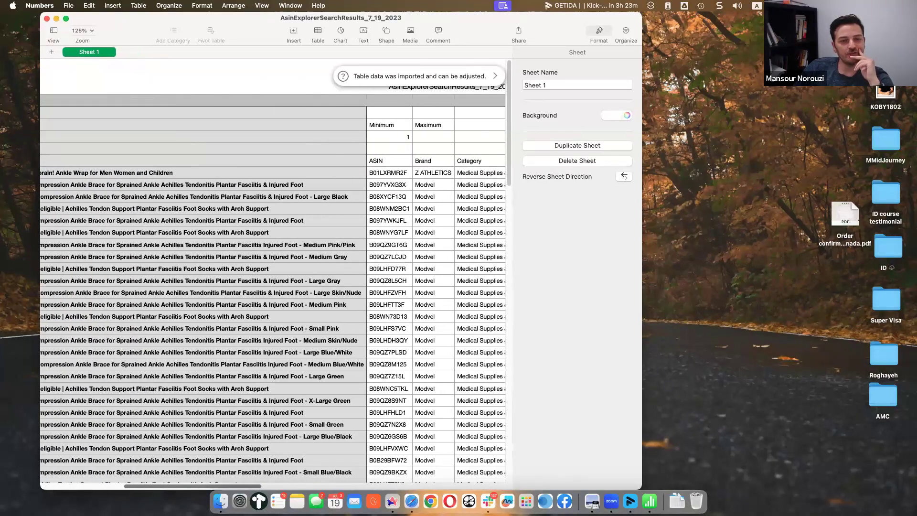
{"action": "scroll", "coordinate": [272, 286], "scroll_direction": "left", "scroll_amount": 10}
{"action": "scroll", "coordinate": [272, 286], "scroll_direction": "left", "scroll_amount": 5}
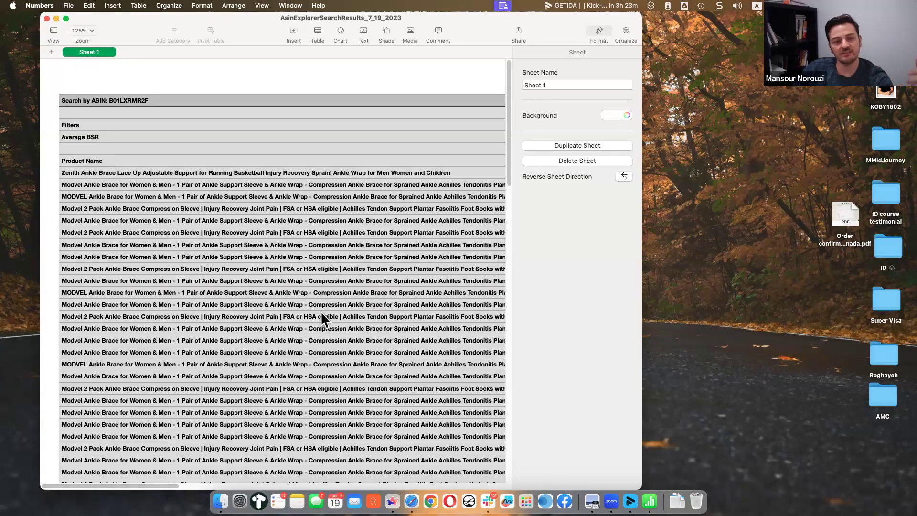
{"action": "scroll", "coordinate": [222, 302], "scroll_direction": "down", "scroll_amount": 20}
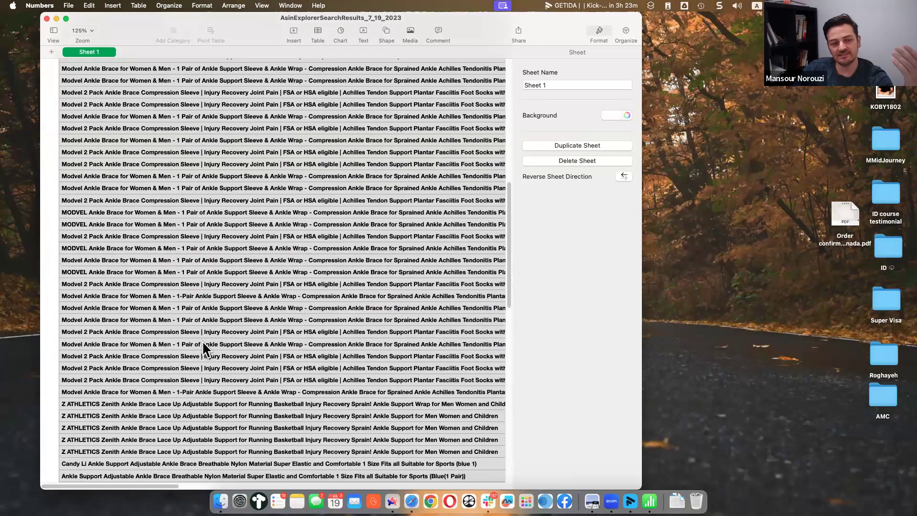
{"action": "scroll", "coordinate": [193, 366], "scroll_direction": "down", "scroll_amount": 5}
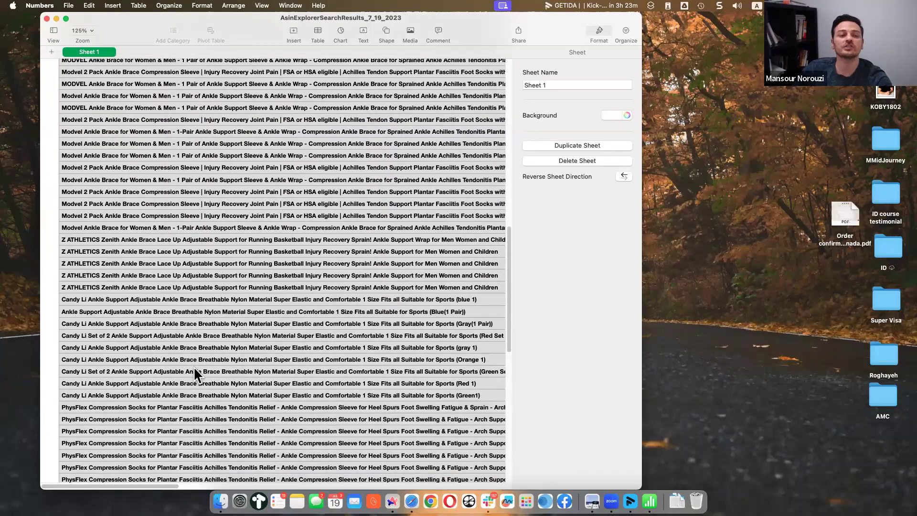
Copy all the ASINs in column B of the exported spreadsheet, from B01LXRMR2F in row 7 down to the last row
{"action": "scroll", "coordinate": [263, 369], "scroll_direction": "up", "scroll_amount": 20}
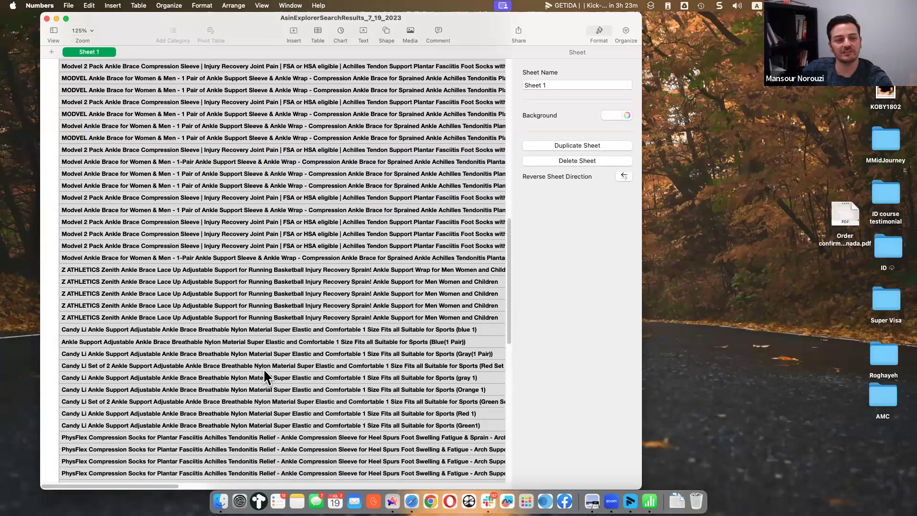
{"action": "left_click_drag", "start_coordinate": [173, 486], "coordinate": [275, 486]}
{"action": "left_click", "coordinate": [332, 179]}
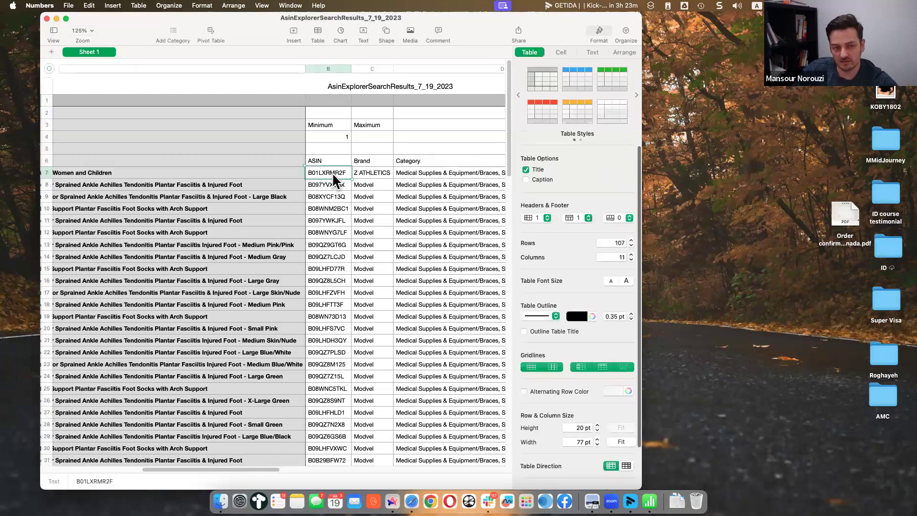
{"action": "key", "text": "super+shift+Down"}
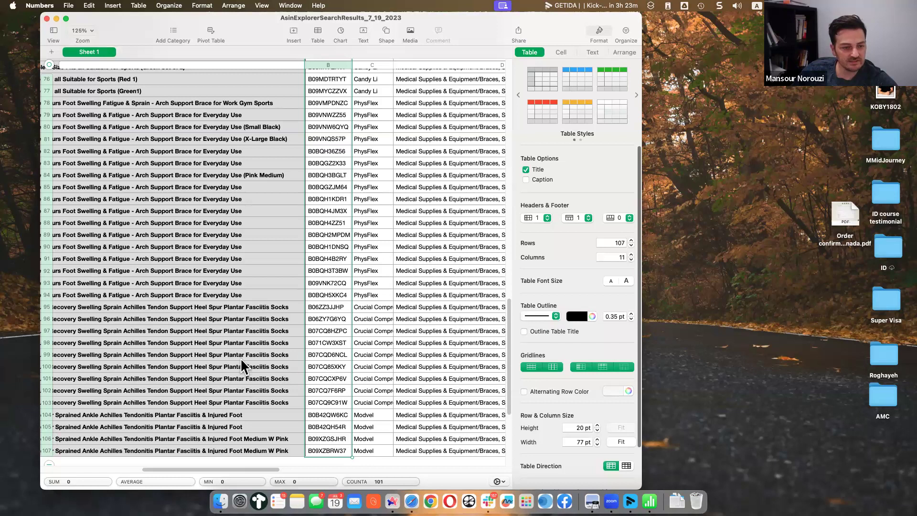
{"action": "scroll", "coordinate": [191, 353], "scroll_direction": "up", "scroll_amount": 15}
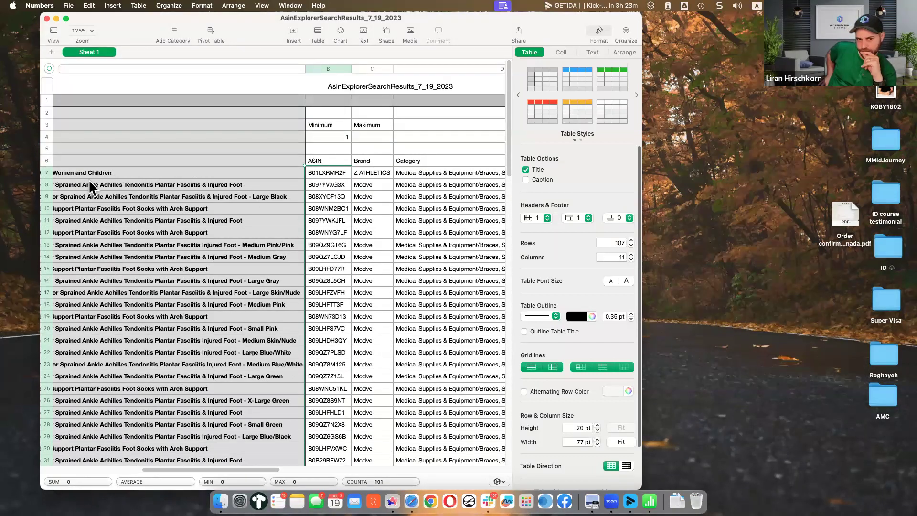
{"action": "scroll", "coordinate": [346, 296], "scroll_direction": "down", "scroll_amount": 15}
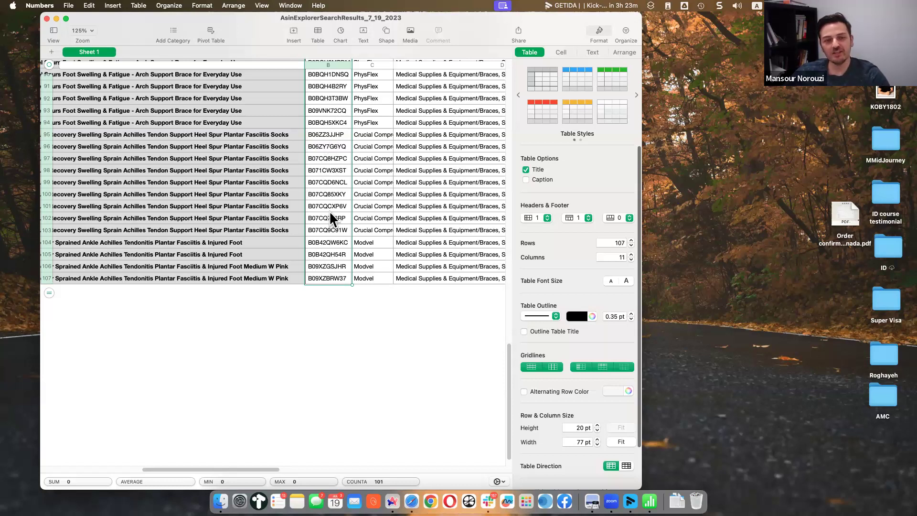
{"action": "right_click", "coordinate": [325, 188]}
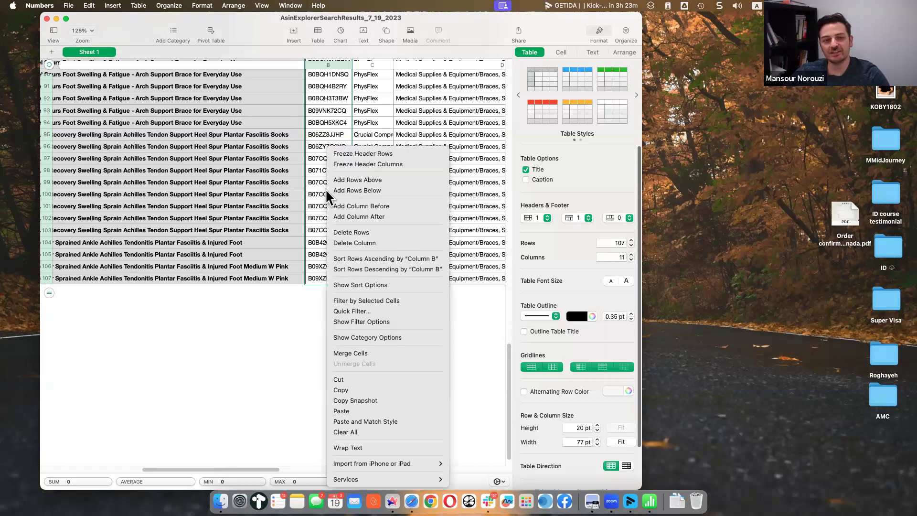
{"action": "left_click", "coordinate": [354, 389]}
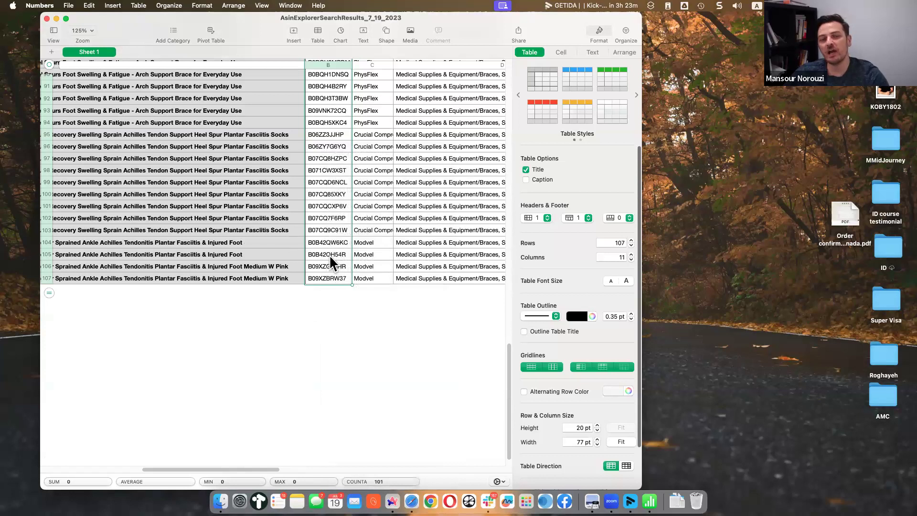
{"action": "scroll", "coordinate": [330, 258], "scroll_direction": "up", "scroll_amount": 2}
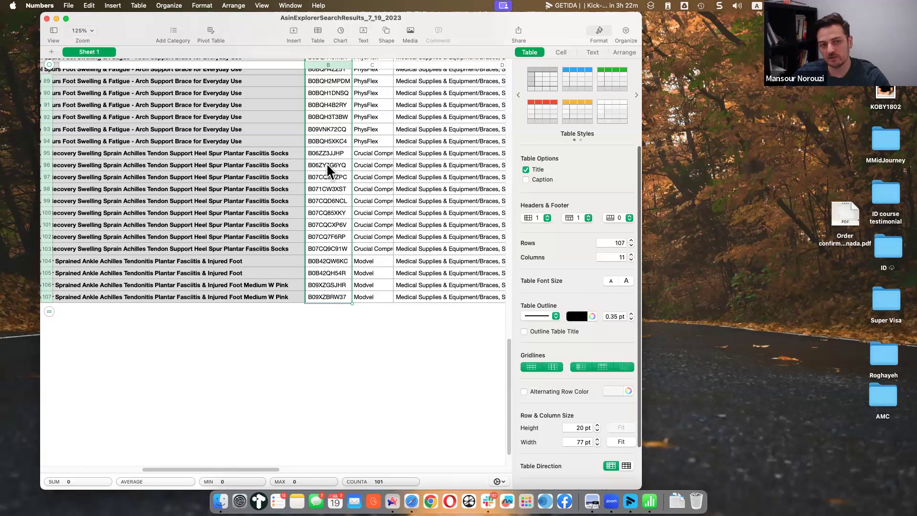
Switch to Seller Central in the browser and open Brand Analytics' Top Search Terms report in a new tab placed second
{"action": "key", "text": "ctrl+Right"}
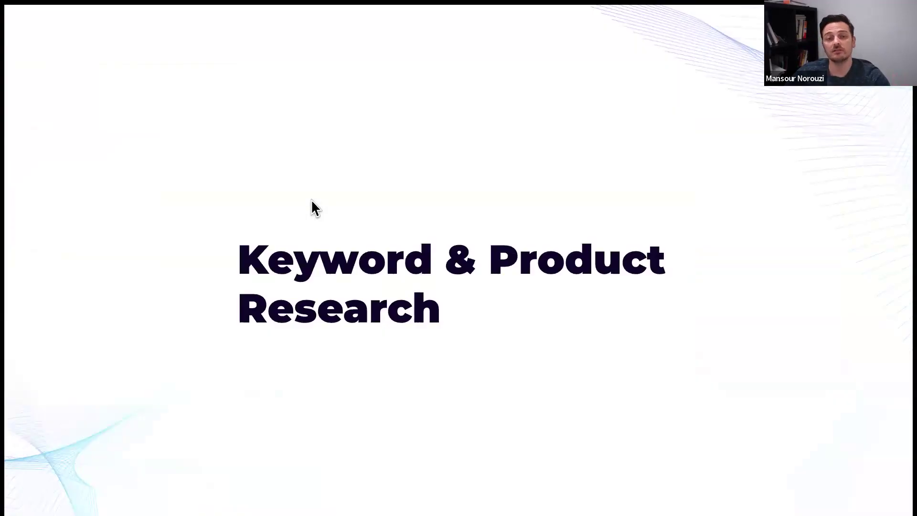
{"action": "key", "text": "ctrl+Up"}
{"action": "left_click", "coordinate": [600, 44]}
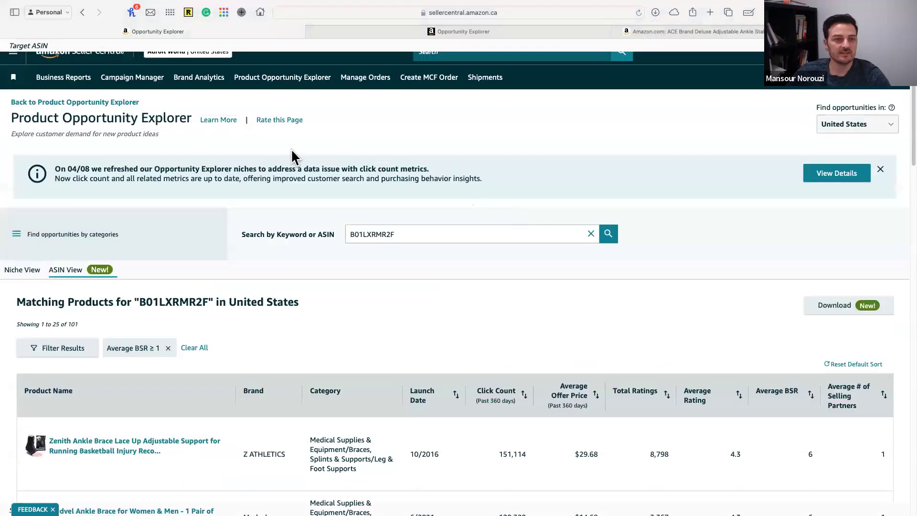
{"action": "right_click", "coordinate": [198, 82]}
{"action": "left_click", "coordinate": [198, 86]}
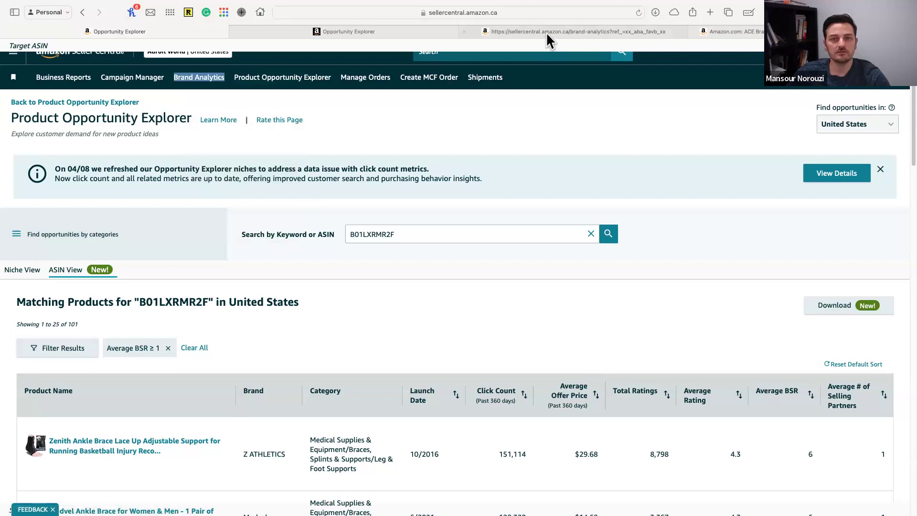
{"action": "left_click_drag", "start_coordinate": [545, 32], "coordinate": [325, 32]}
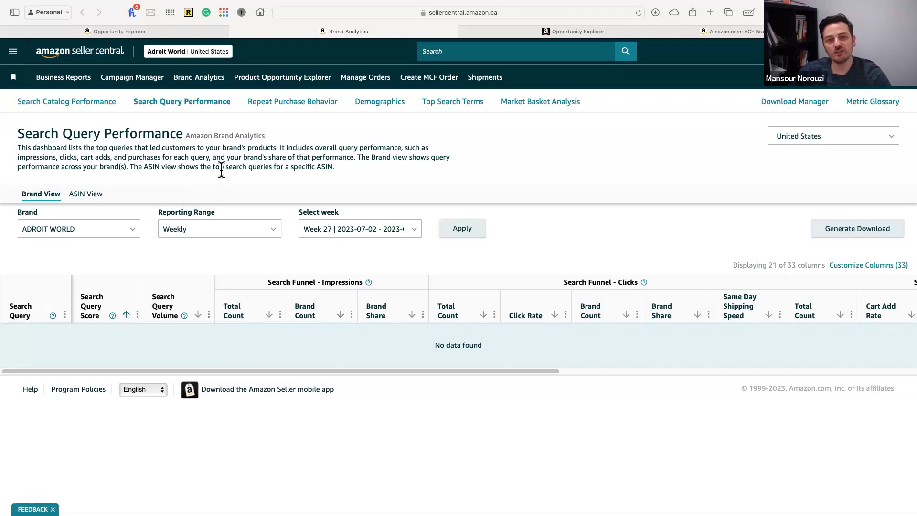
{"action": "left_click", "coordinate": [455, 109]}
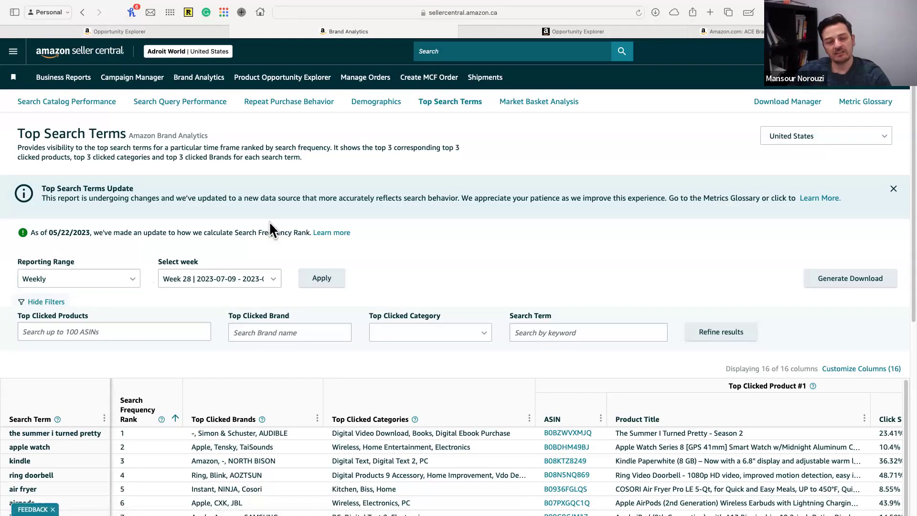
Examine the Top Search Terms report's frequency ranks, top clicked brands, categories and products, and their click and conversion shares
{"action": "scroll", "coordinate": [492, 126], "scroll_direction": "down", "scroll_amount": 1}
{"action": "scroll", "coordinate": [490, 120], "scroll_direction": "down", "scroll_amount": 3}
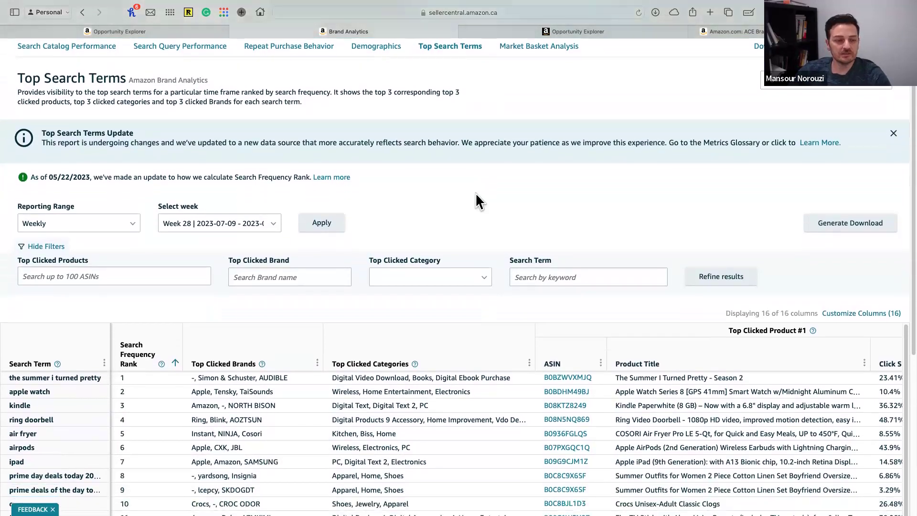
{"action": "scroll", "coordinate": [474, 196], "scroll_direction": "down", "scroll_amount": 1}
{"action": "scroll", "coordinate": [487, 253], "scroll_direction": "down", "scroll_amount": 2}
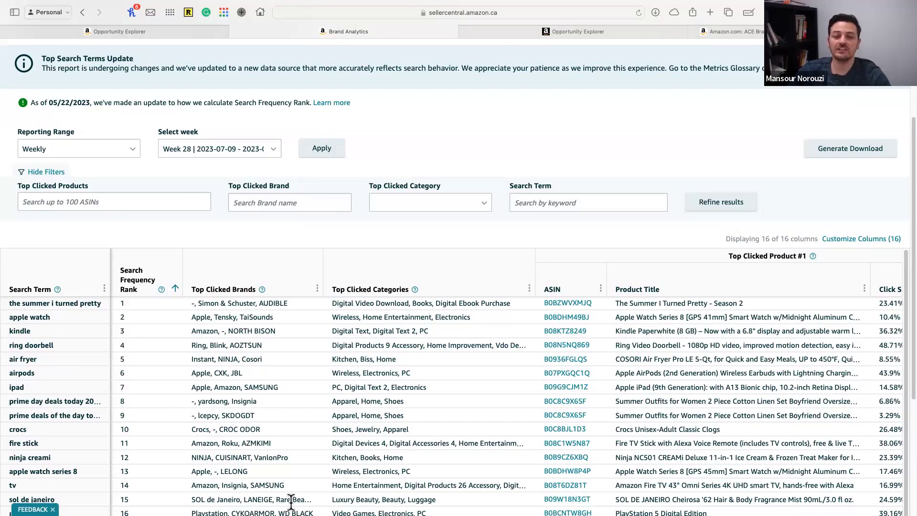
{"action": "scroll", "coordinate": [534, 239], "scroll_direction": "down", "scroll_amount": 3}
{"action": "scroll", "coordinate": [537, 221], "scroll_direction": "down", "scroll_amount": 3}
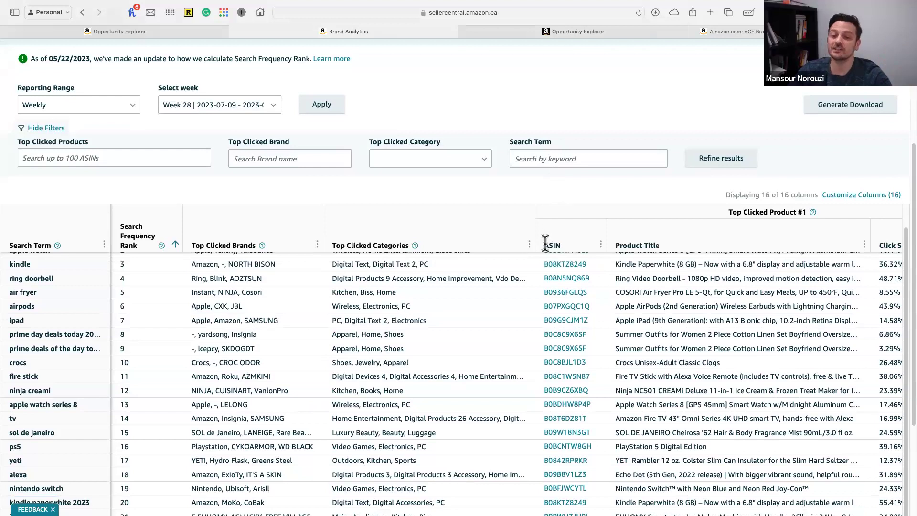
{"action": "scroll", "coordinate": [73, 306], "scroll_direction": "up", "scroll_amount": 5}
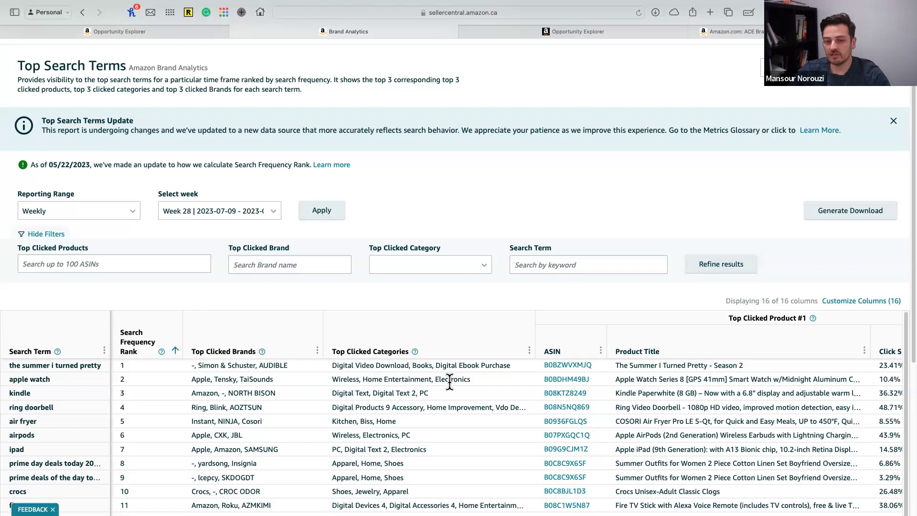
{"action": "scroll", "coordinate": [477, 358], "scroll_direction": "down", "scroll_amount": 4}
{"action": "left_click_drag", "start_coordinate": [402, 485], "coordinate": [568, 484]}
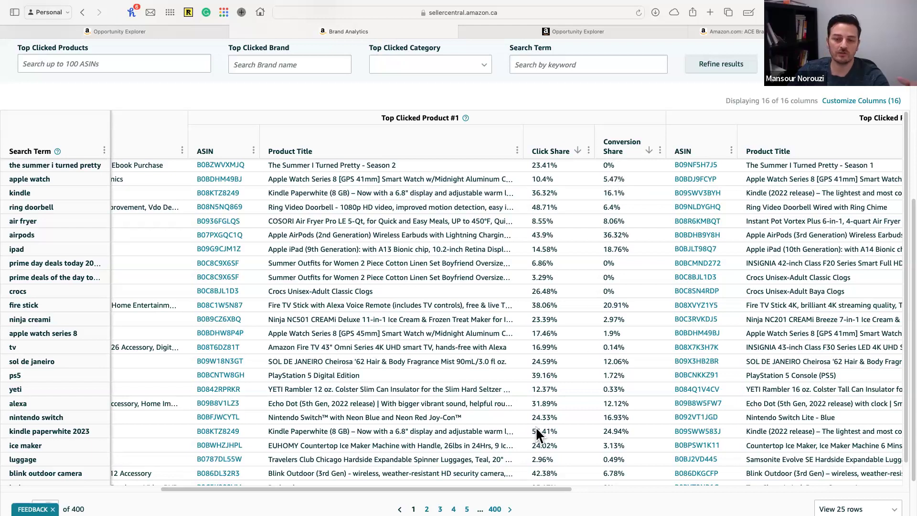
{"action": "left_click_drag", "start_coordinate": [529, 488], "coordinate": [753, 488]}
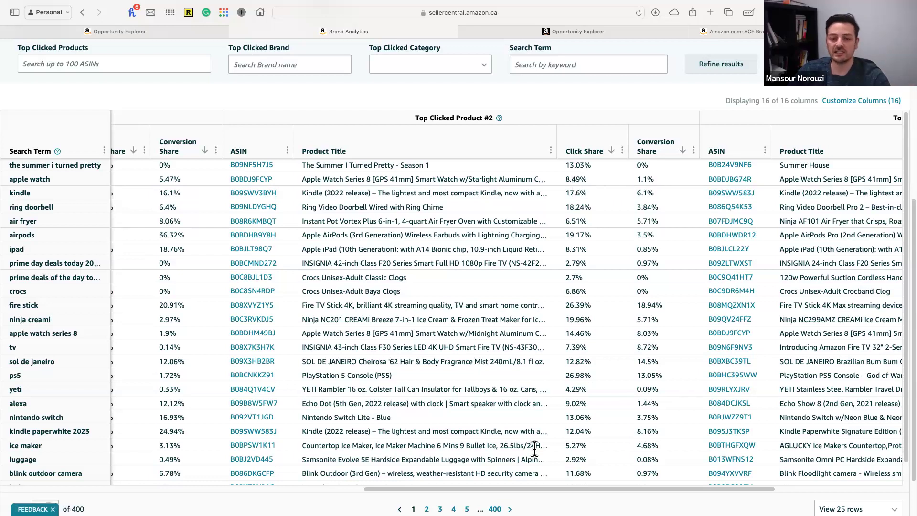
{"action": "left_click_drag", "start_coordinate": [543, 486], "coordinate": [125, 323]}
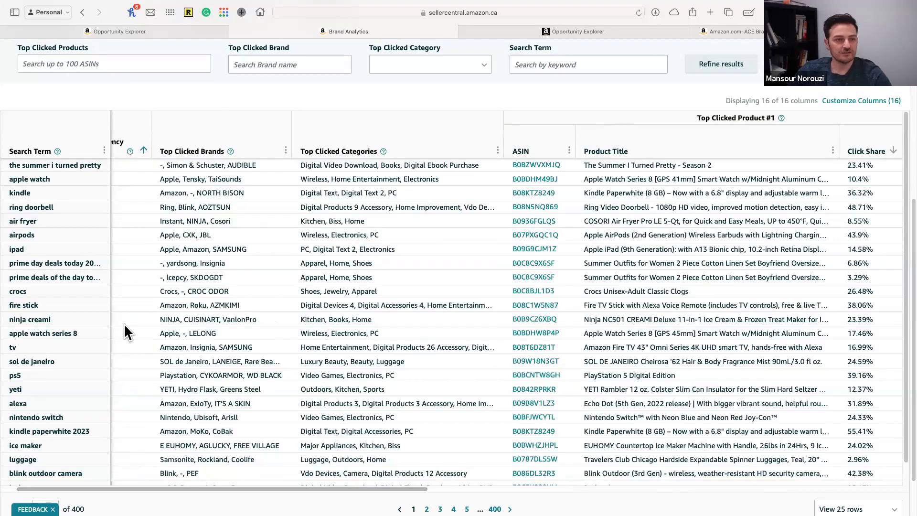
{"action": "scroll", "coordinate": [92, 161], "scroll_direction": "up", "scroll_amount": 1}
{"action": "scroll", "coordinate": [96, 167], "scroll_direction": "up", "scroll_amount": 6}
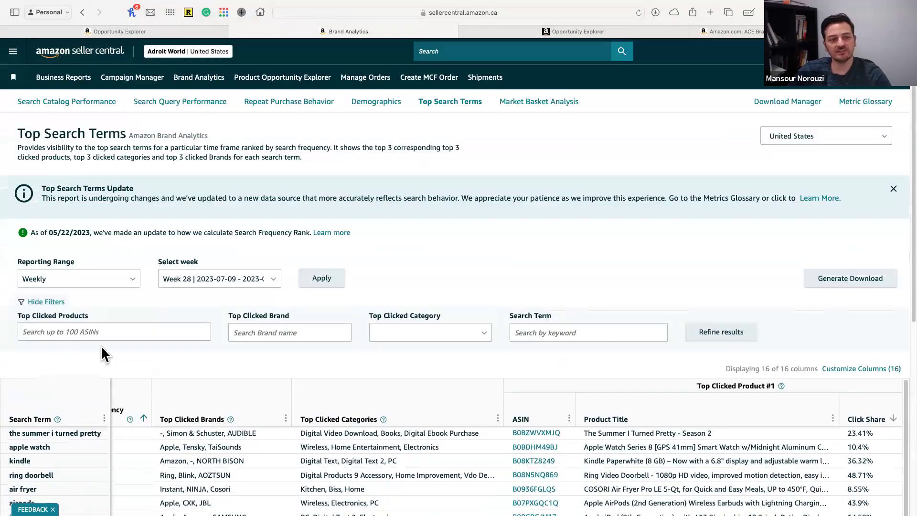
Set the report to the Monthly range for June 2023 and apply it
{"action": "left_click", "coordinate": [95, 281]}
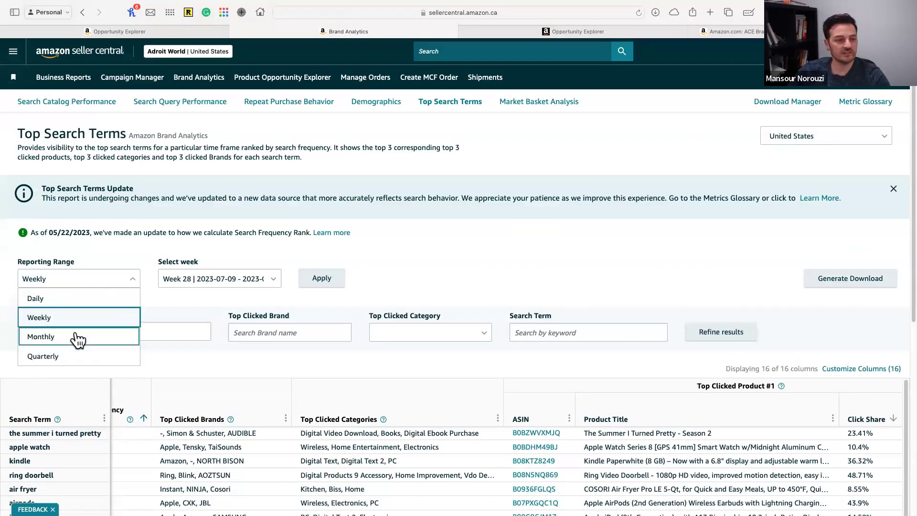
{"action": "left_click", "coordinate": [78, 338]}
{"action": "left_click", "coordinate": [246, 281]}
{"action": "left_click", "coordinate": [228, 299]}
{"action": "left_click", "coordinate": [363, 282]}
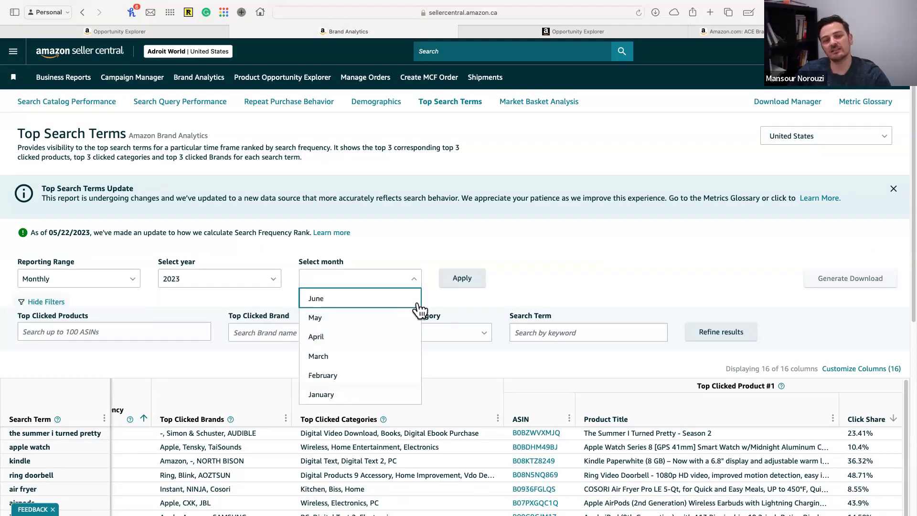
{"action": "left_click", "coordinate": [359, 300]}
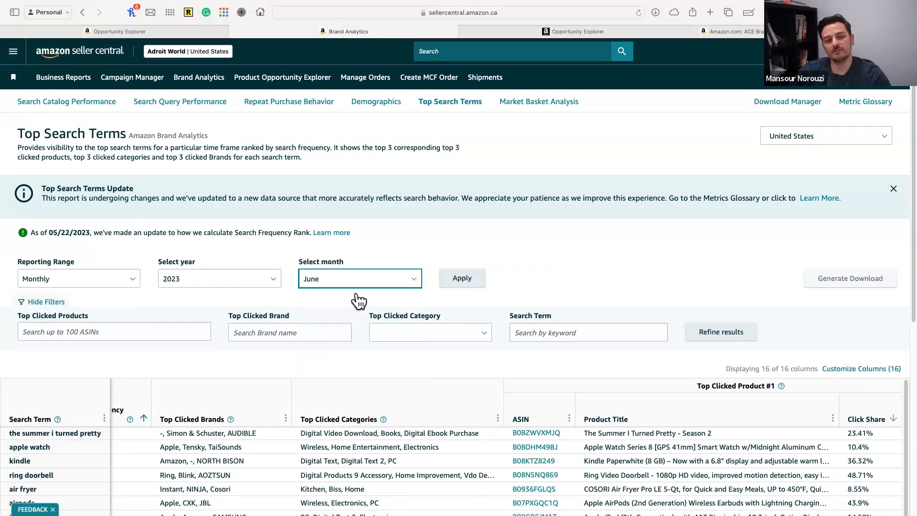
{"action": "left_click", "coordinate": [441, 280]}
Paste the copied ASINs into the Top Clicked Products filter and try to refine the results
{"action": "left_click", "coordinate": [109, 333]}
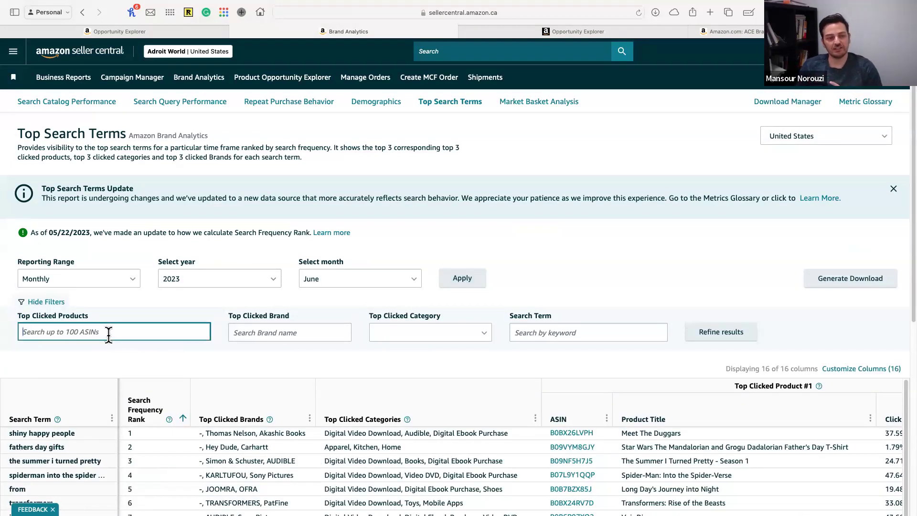
{"action": "key", "text": "super+v"}
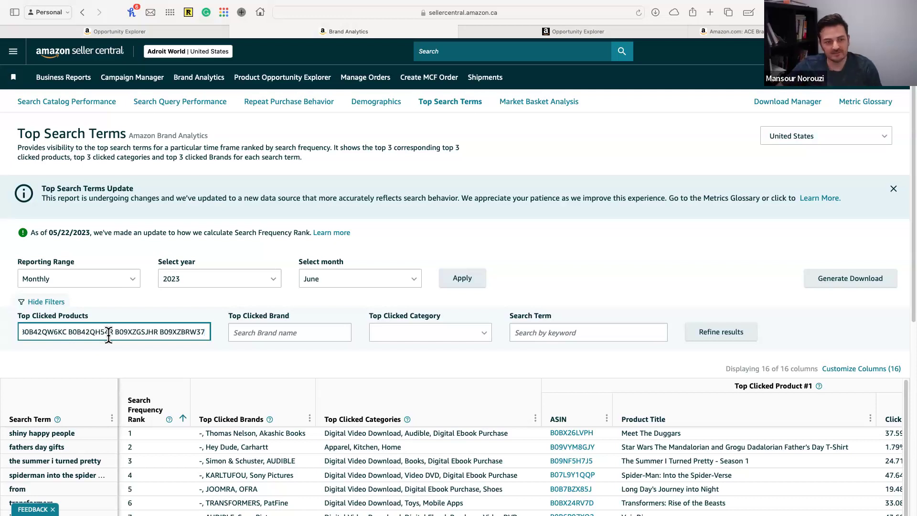
{"action": "scroll", "coordinate": [109, 334], "scroll_direction": "down", "scroll_amount": 2}
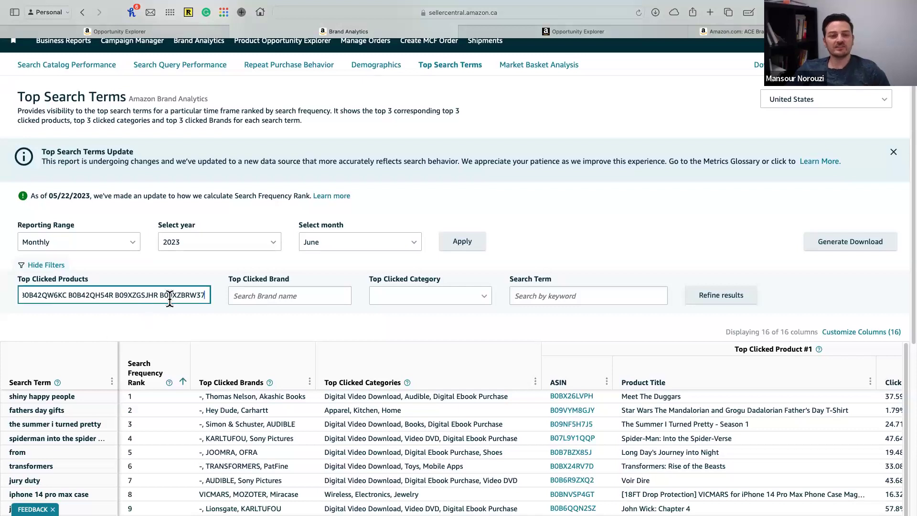
{"action": "scroll", "coordinate": [168, 297], "scroll_direction": "down", "scroll_amount": 2}
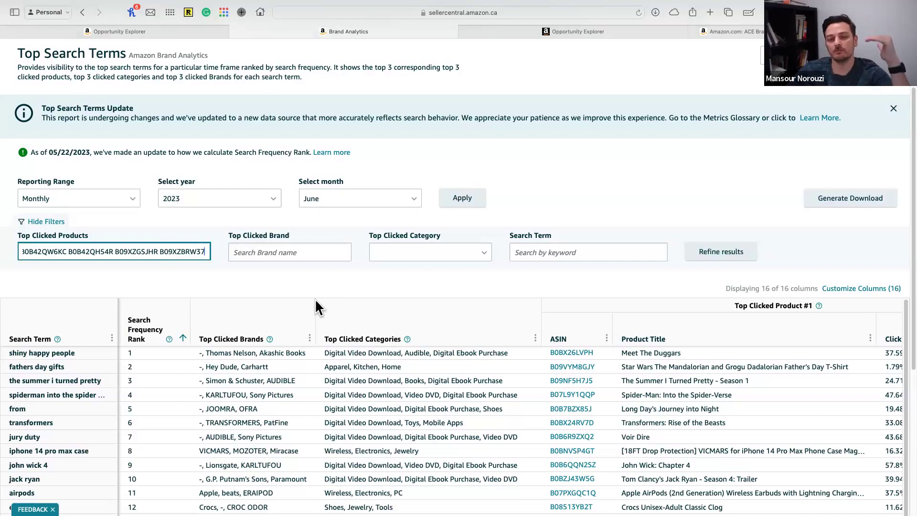
{"action": "left_click", "coordinate": [706, 258]}
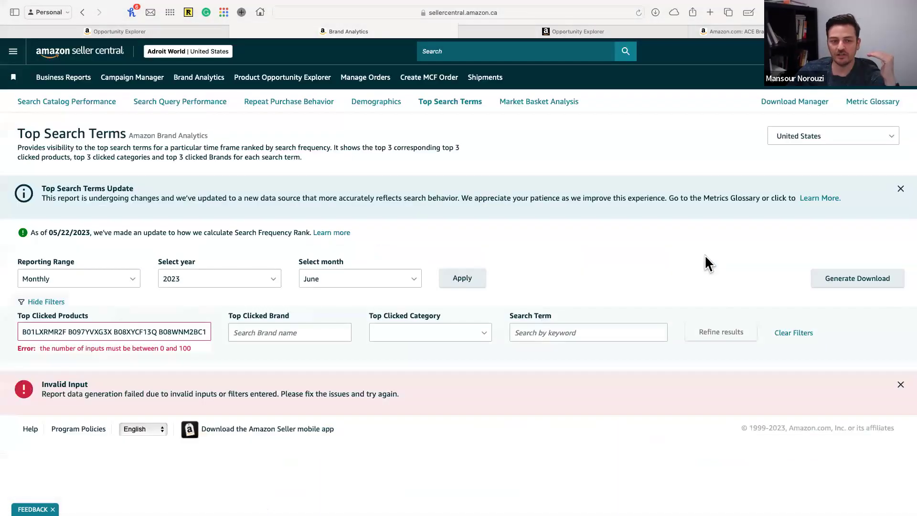
Remove the last ASIN, B09XZBRW37, from the Top Clicked Products filter and refine the results again
{"action": "left_click", "coordinate": [151, 331]}
{"action": "key", "text": "super+a"}
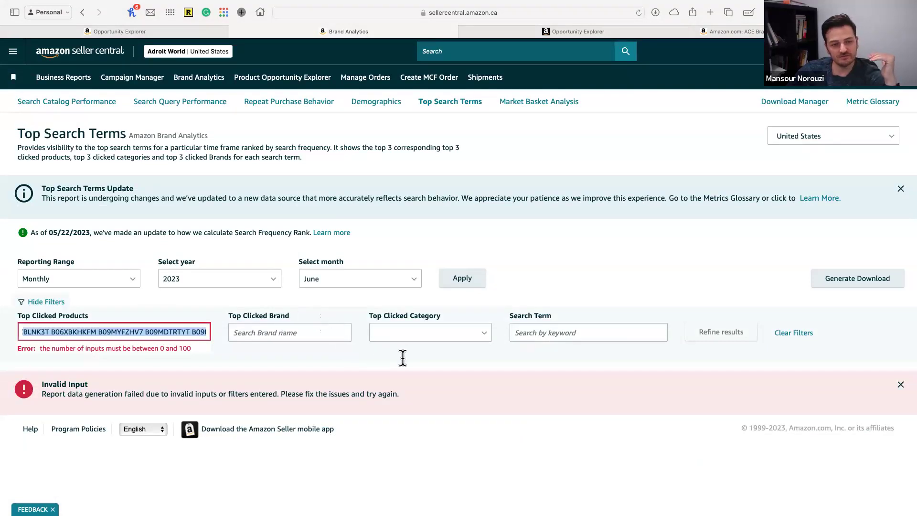
{"action": "double_click", "coordinate": [198, 331]}
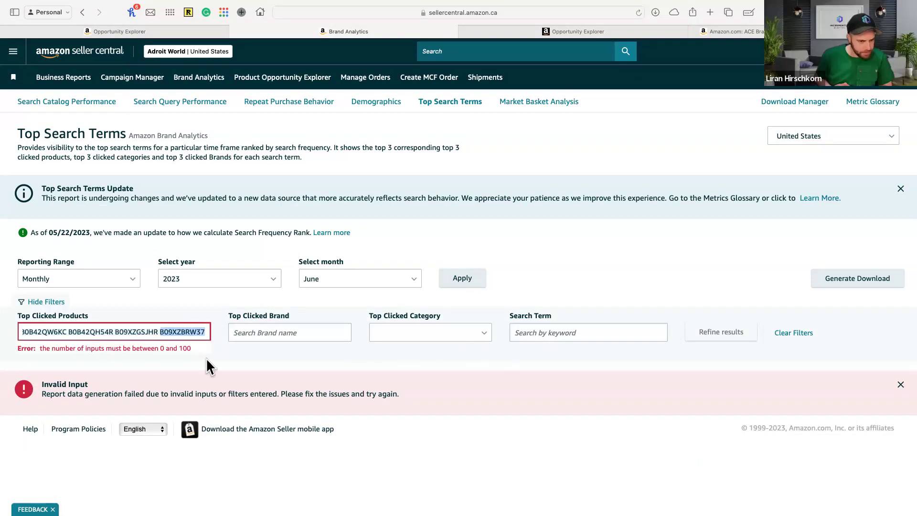
{"action": "key", "text": "BackSpace"}
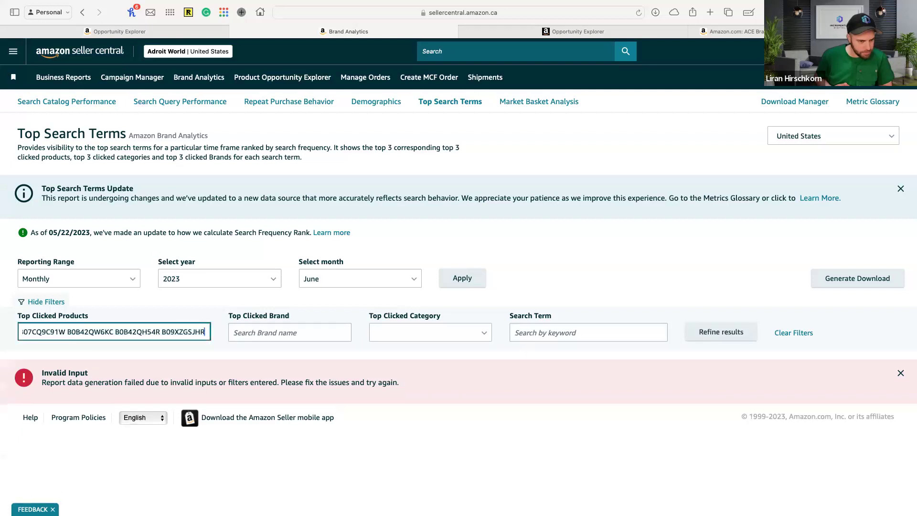
{"action": "left_click", "coordinate": [743, 334]}
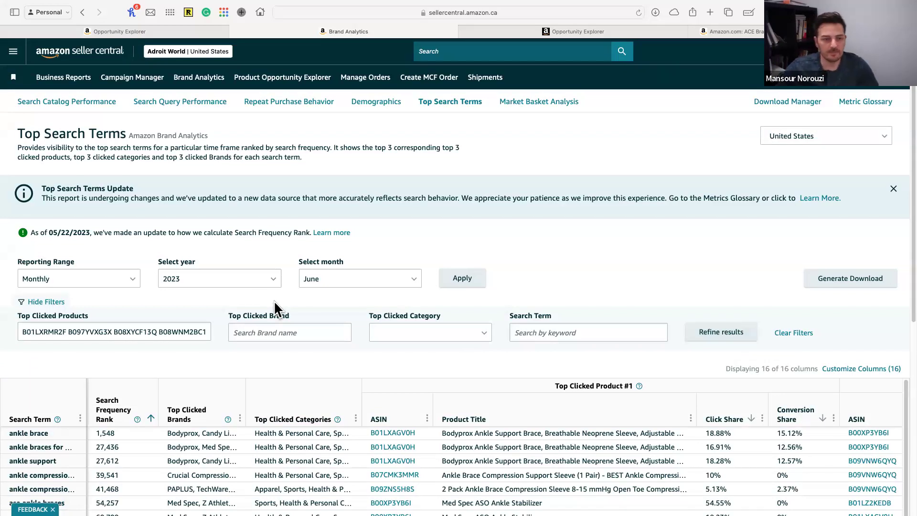
Widen the Search Term column so the full search terms can be read
{"action": "scroll", "coordinate": [276, 301], "scroll_direction": "down", "scroll_amount": 3}
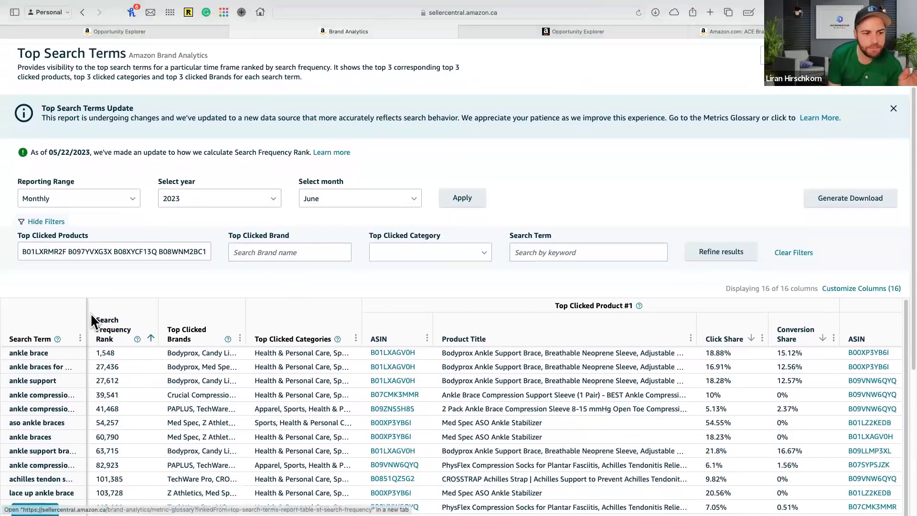
{"action": "scroll", "coordinate": [98, 291], "scroll_direction": "down", "scroll_amount": 2}
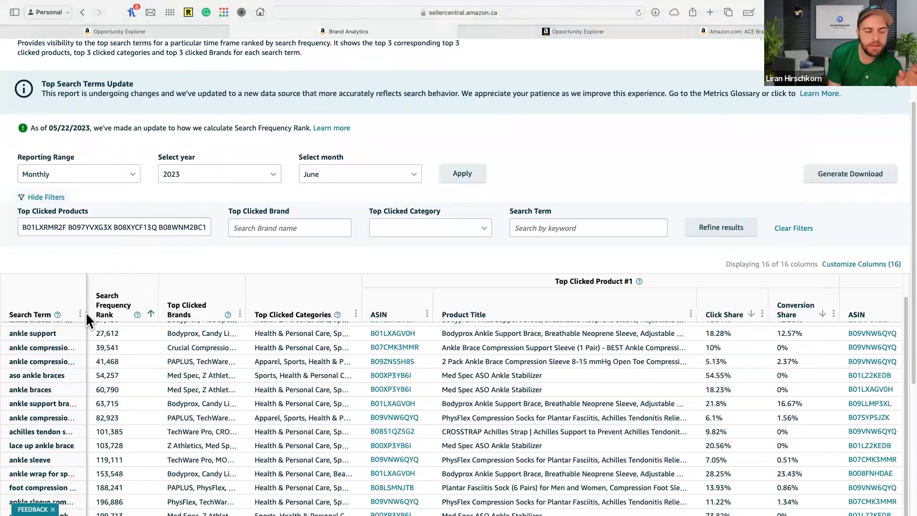
{"action": "left_click_drag", "start_coordinate": [82, 312], "coordinate": [164, 312]}
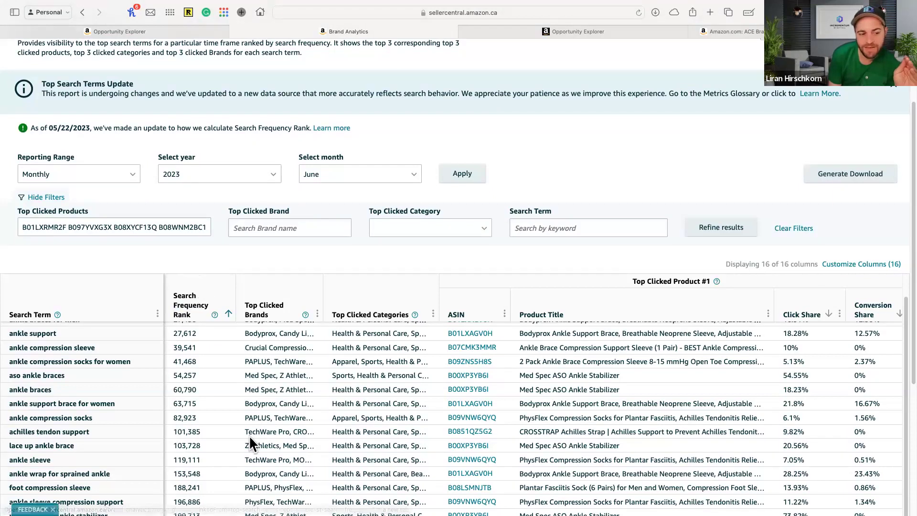
Set the Top Search Terms results table to show 100 rows per page
{"action": "scroll", "coordinate": [248, 435], "scroll_direction": "up", "scroll_amount": 2}
{"action": "scroll", "coordinate": [717, 176], "scroll_direction": "down", "scroll_amount": 4}
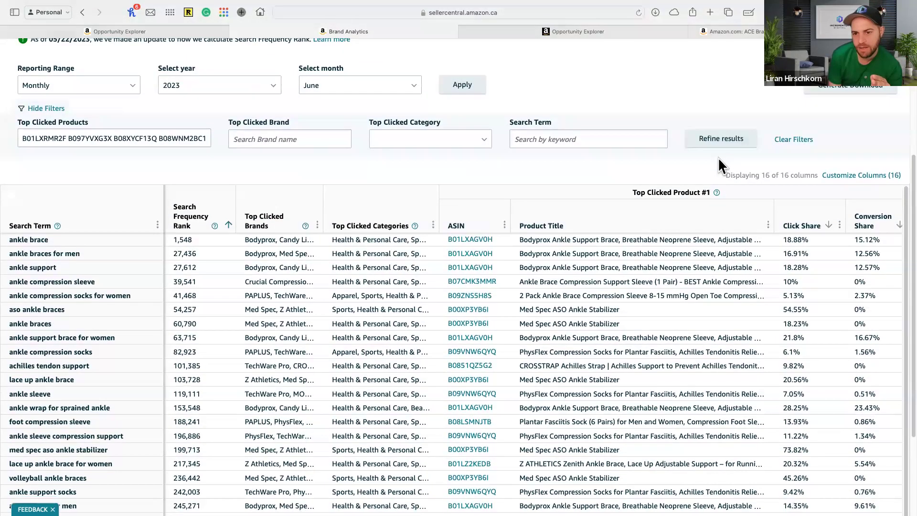
{"action": "scroll", "coordinate": [610, 164], "scroll_direction": "down", "scroll_amount": 3}
{"action": "scroll", "coordinate": [568, 253], "scroll_direction": "up", "scroll_amount": 1}
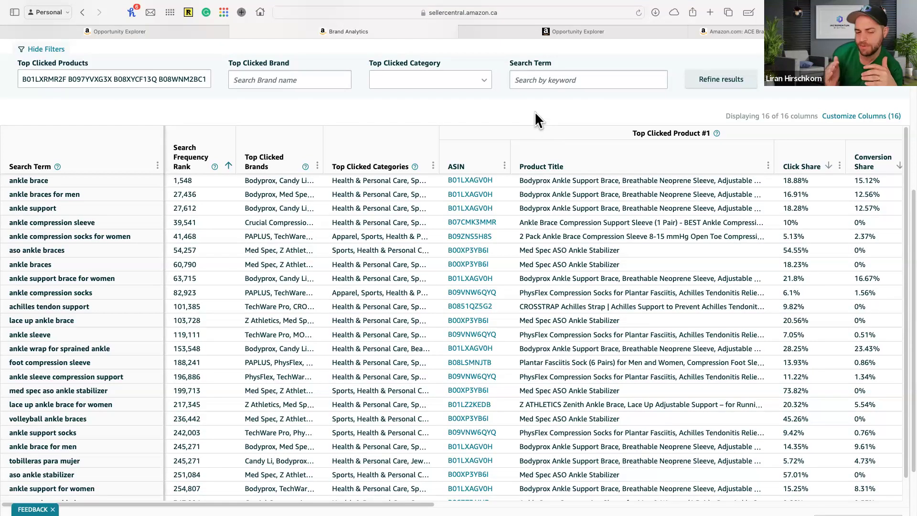
{"action": "scroll", "coordinate": [535, 103], "scroll_direction": "down", "scroll_amount": 1}
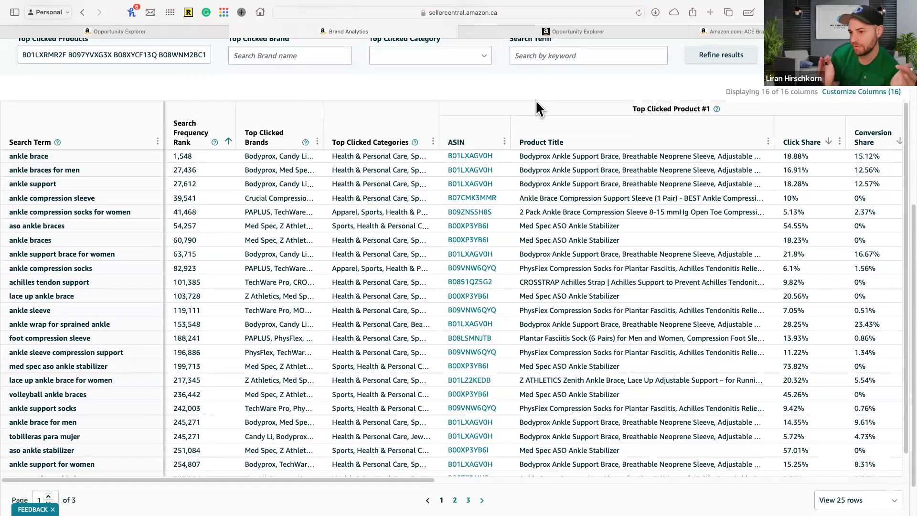
{"action": "left_click", "coordinate": [840, 500]}
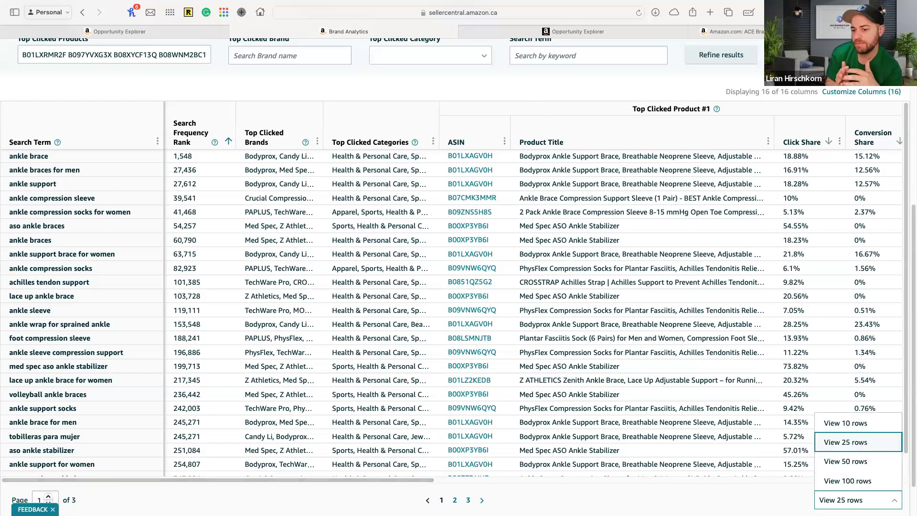
{"action": "left_click", "coordinate": [845, 481]}
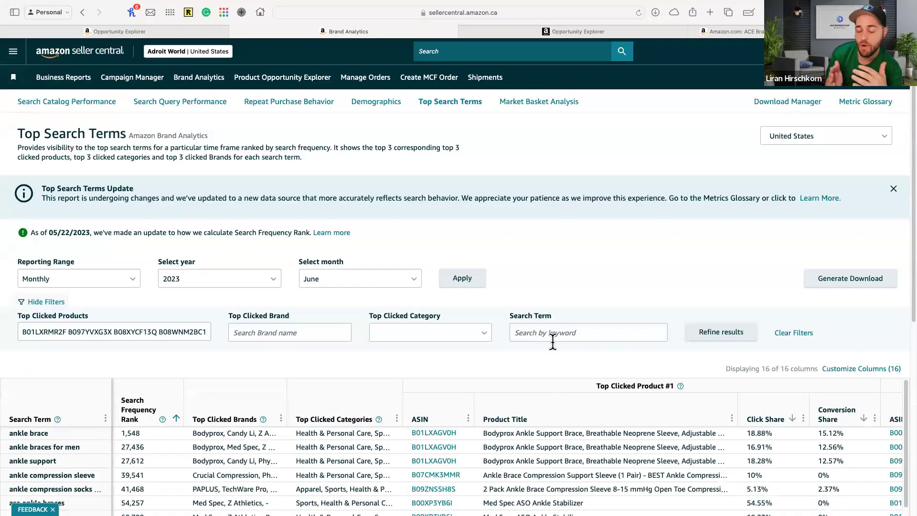
Examine the full list of ankle-related search terms with their frequency ranks, top clicked products, click shares and conversion shares
{"action": "scroll", "coordinate": [556, 267], "scroll_direction": "down", "scroll_amount": 2}
{"action": "scroll", "coordinate": [557, 258], "scroll_direction": "down", "scroll_amount": 5}
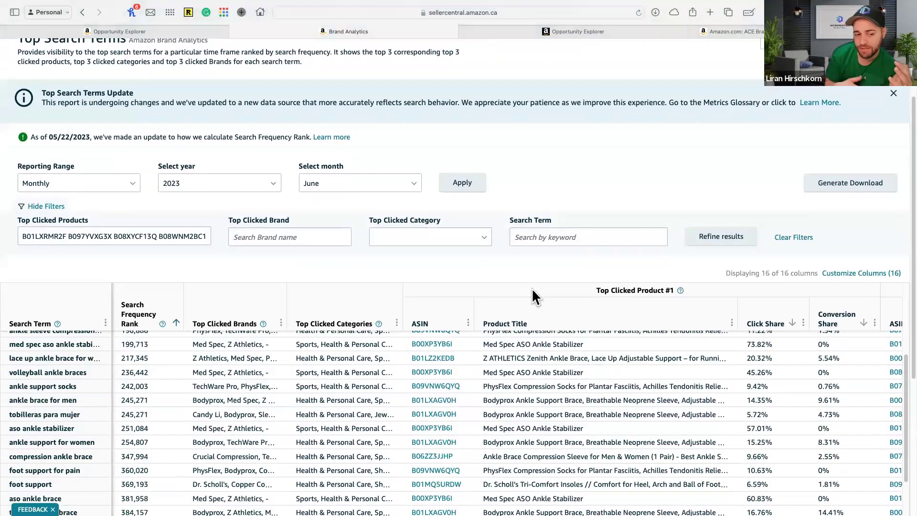
{"action": "scroll", "coordinate": [538, 276], "scroll_direction": "down", "scroll_amount": 2}
{"action": "scroll", "coordinate": [549, 214], "scroll_direction": "down", "scroll_amount": 2}
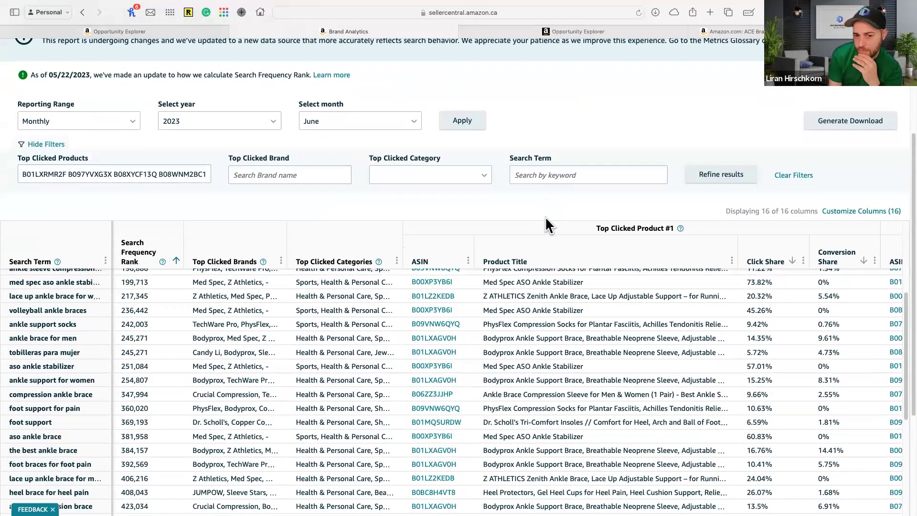
{"action": "scroll", "coordinate": [563, 186], "scroll_direction": "up", "scroll_amount": 2}
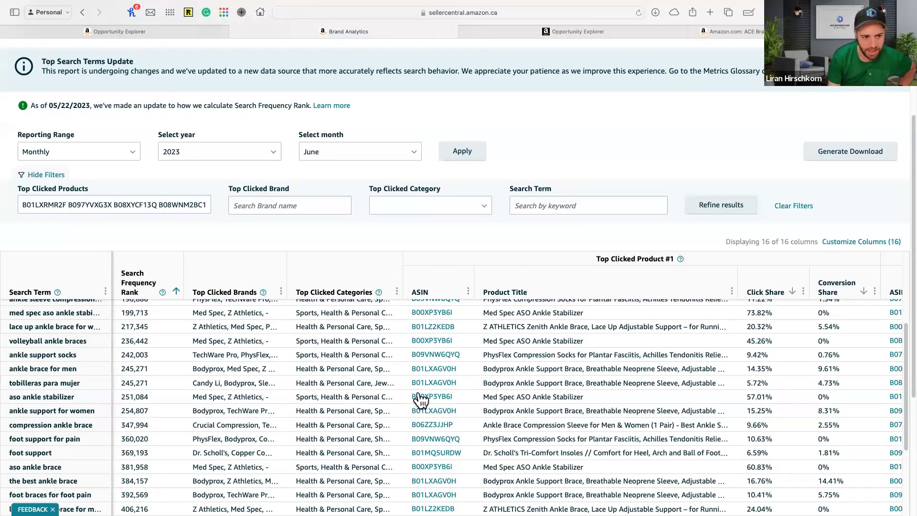
{"action": "scroll", "coordinate": [414, 401], "scroll_direction": "up", "scroll_amount": 5}
{"action": "scroll", "coordinate": [411, 394], "scroll_direction": "up", "scroll_amount": 4}
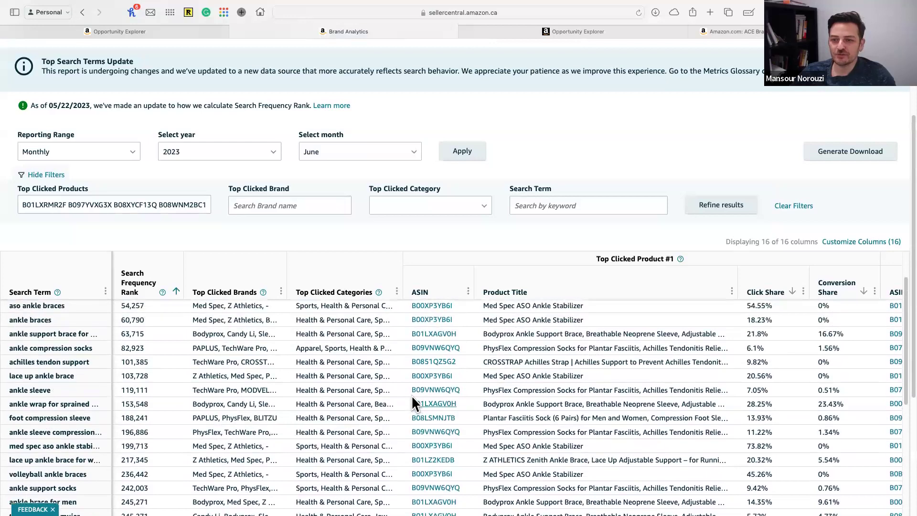
{"action": "scroll", "coordinate": [738, 85], "scroll_direction": "down", "scroll_amount": 1}
{"action": "scroll", "coordinate": [750, 110], "scroll_direction": "down", "scroll_amount": 4}
{"action": "scroll", "coordinate": [319, 462], "scroll_direction": "down", "scroll_amount": 15}
{"action": "scroll", "coordinate": [490, 360], "scroll_direction": "down", "scroll_amount": 5}
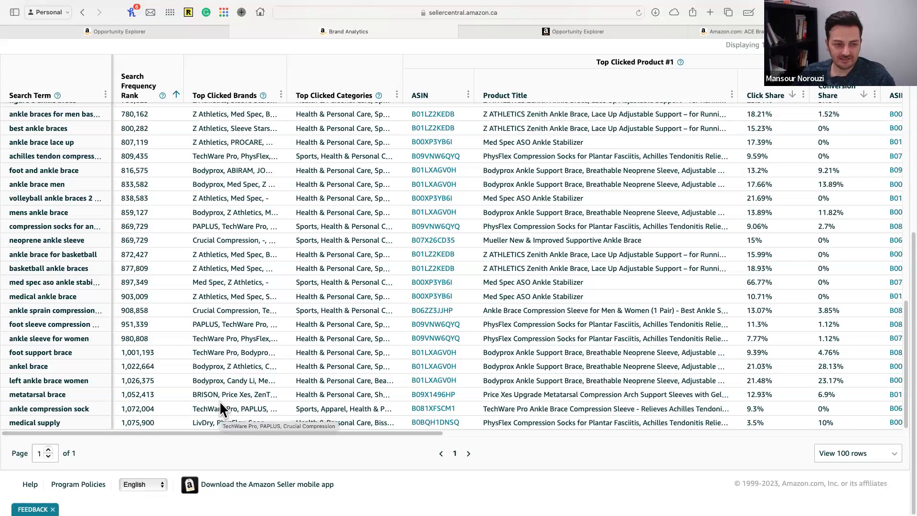
{"action": "scroll", "coordinate": [219, 400], "scroll_direction": "up", "scroll_amount": 10}
{"action": "scroll", "coordinate": [219, 400], "scroll_direction": "up", "scroll_amount": 15}
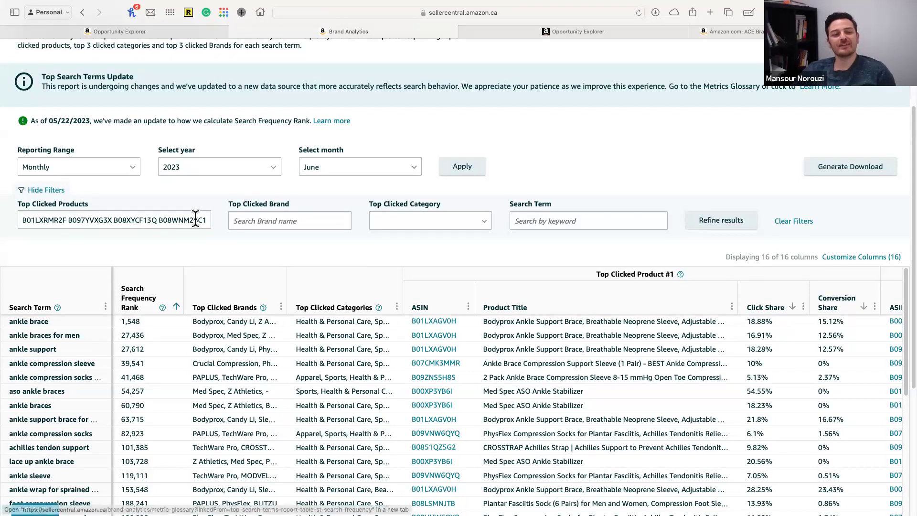
Widen the Search Term column in the 100-row results table to fit the longer terms
{"action": "scroll", "coordinate": [194, 217], "scroll_direction": "down", "scroll_amount": 3}
{"action": "left_click_drag", "start_coordinate": [111, 241], "coordinate": [156, 236]}
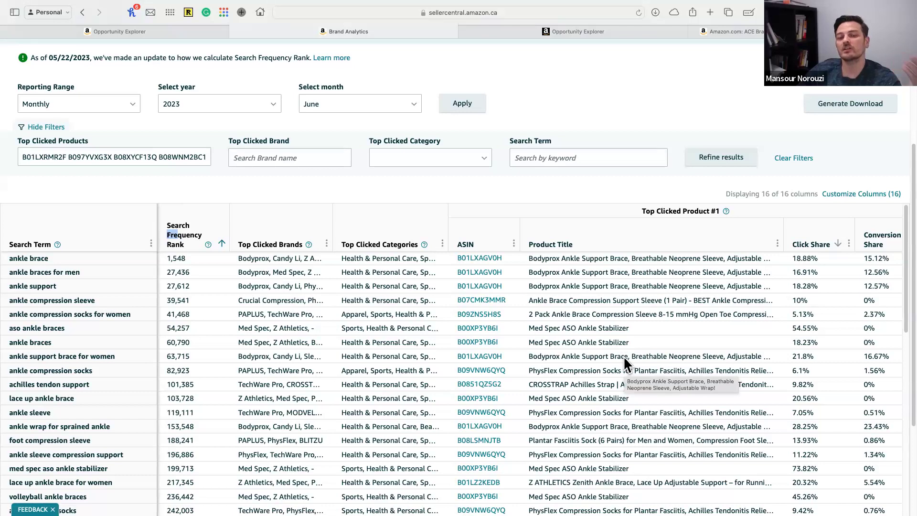
{"action": "scroll", "coordinate": [617, 180], "scroll_direction": "down", "scroll_amount": 1}
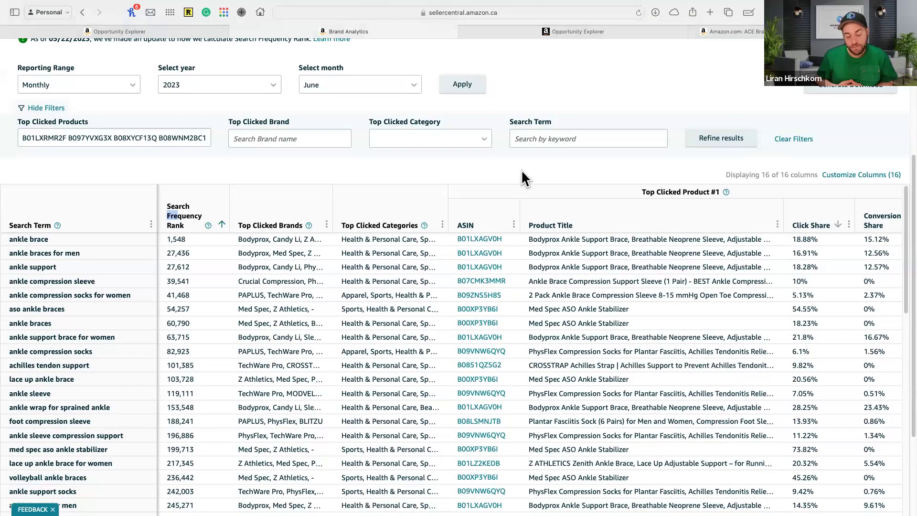
{"action": "left_click", "coordinate": [222, 173]}
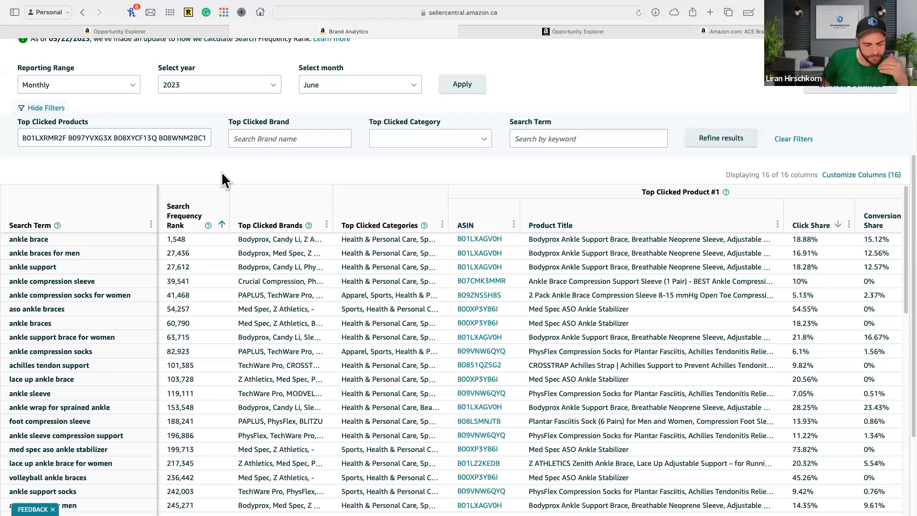
Go to the lowest-ranked search terms in the results and highlight the misspelled term "ankel brace"
{"action": "scroll", "coordinate": [224, 164], "scroll_direction": "down", "scroll_amount": 10}
{"action": "scroll", "coordinate": [270, 262], "scroll_direction": "down", "scroll_amount": 20}
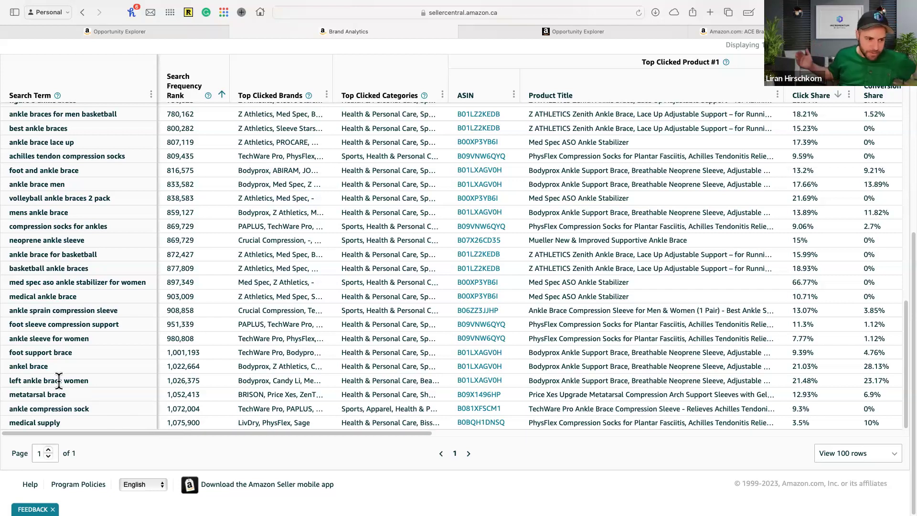
{"action": "left_click_drag", "start_coordinate": [9, 366], "coordinate": [45, 367]}
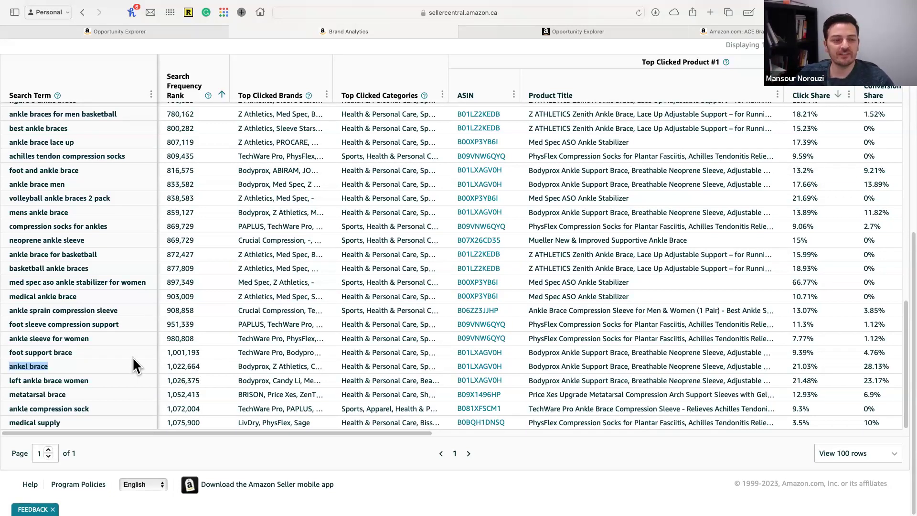
Review the higher- and mid-ranked search terms for product variations and highlight the Spanish term "tobilleras para mujer"
{"action": "scroll", "coordinate": [133, 366], "scroll_direction": "up", "scroll_amount": 3}
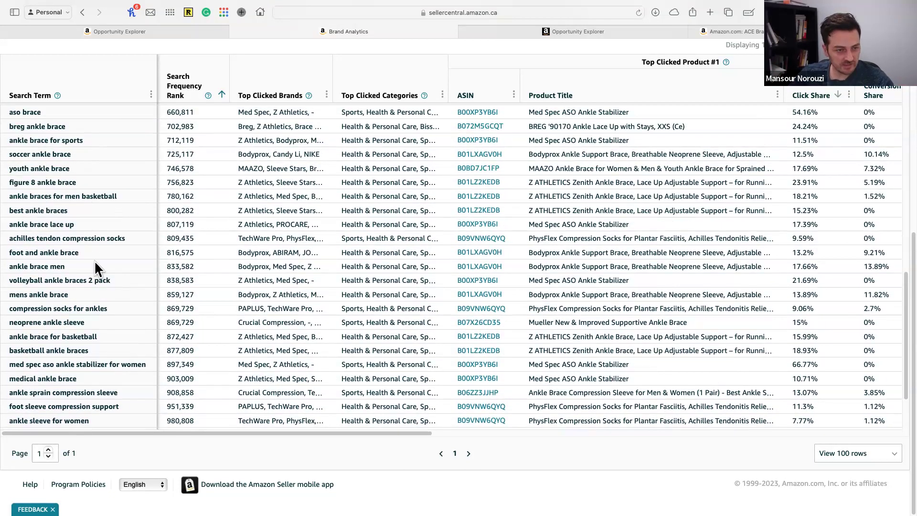
{"action": "scroll", "coordinate": [99, 277], "scroll_direction": "up", "scroll_amount": 15}
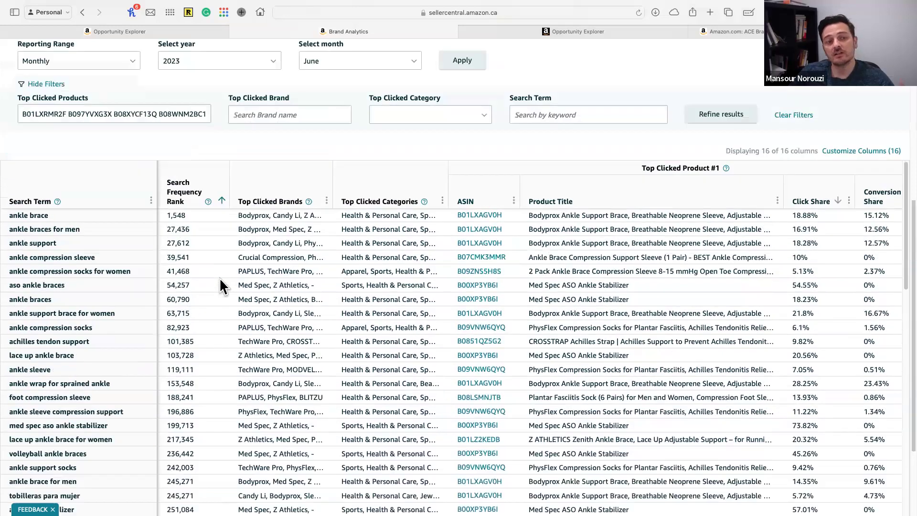
{"action": "scroll", "coordinate": [221, 286], "scroll_direction": "up", "scroll_amount": 3}
{"action": "scroll", "coordinate": [223, 291], "scroll_direction": "down", "scroll_amount": 5}
{"action": "scroll", "coordinate": [105, 389], "scroll_direction": "down", "scroll_amount": 1}
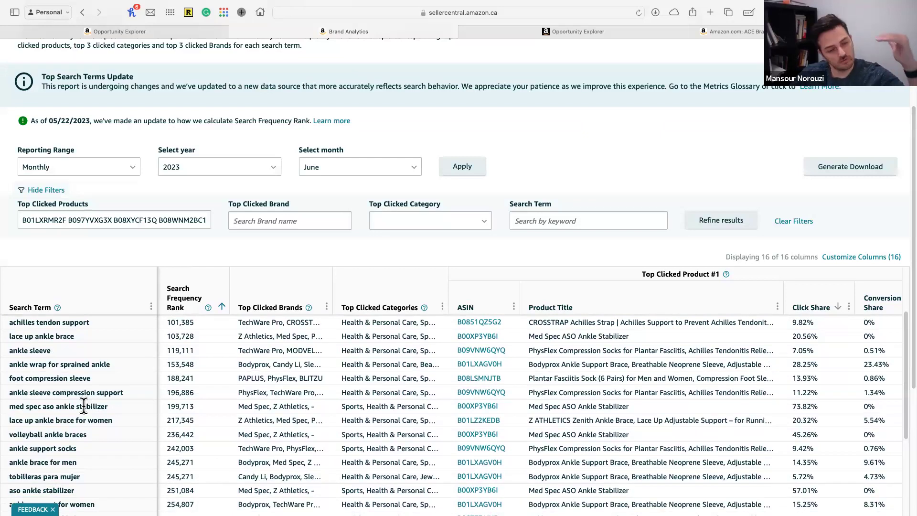
{"action": "scroll", "coordinate": [84, 406], "scroll_direction": "down", "scroll_amount": 1}
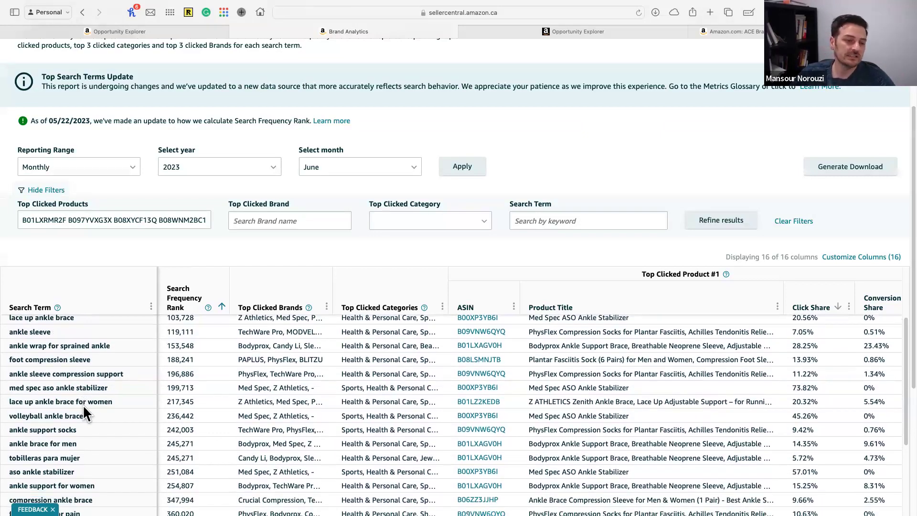
{"action": "scroll", "coordinate": [83, 408], "scroll_direction": "down", "scroll_amount": 2}
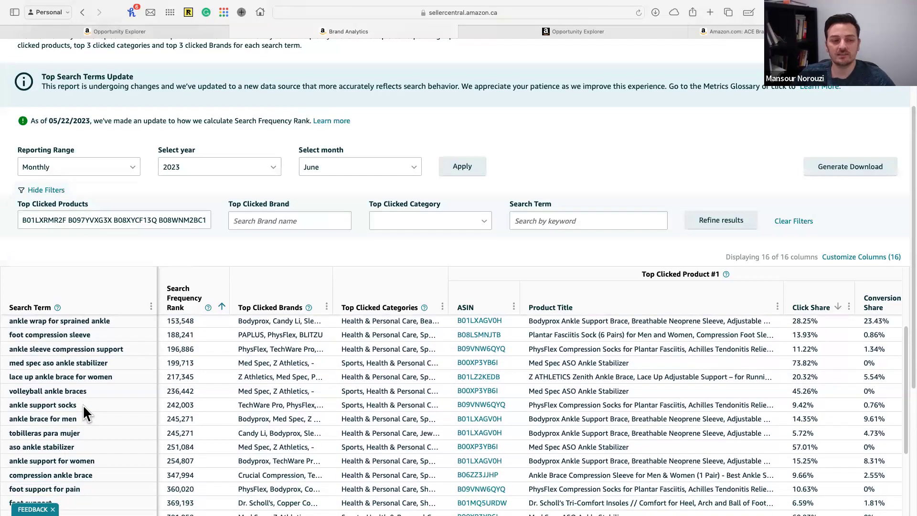
{"action": "scroll", "coordinate": [84, 414], "scroll_direction": "down", "scroll_amount": 1}
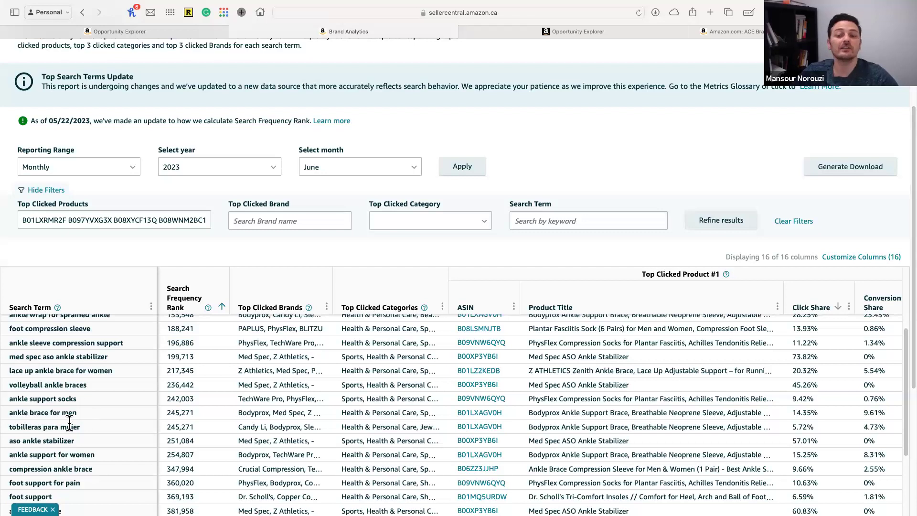
{"action": "scroll", "coordinate": [69, 423], "scroll_direction": "down", "scroll_amount": 3}
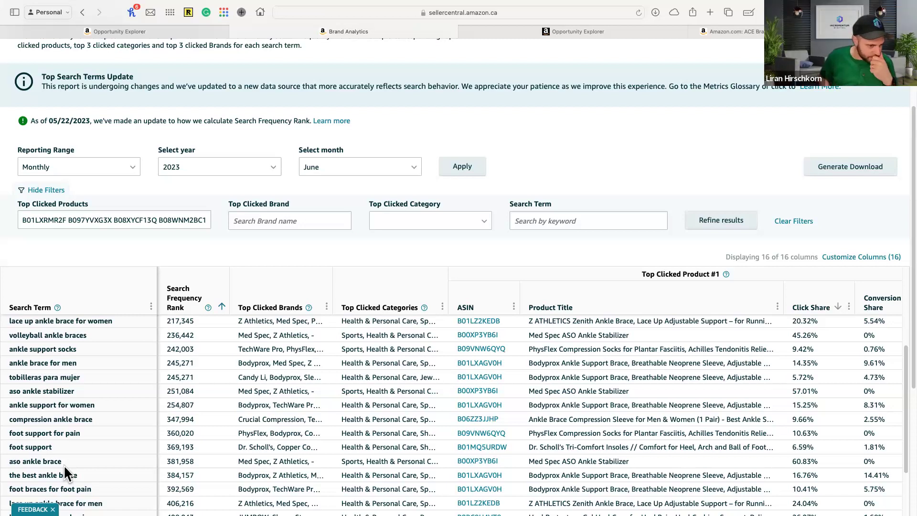
{"action": "scroll", "coordinate": [69, 449], "scroll_direction": "down", "scroll_amount": 1}
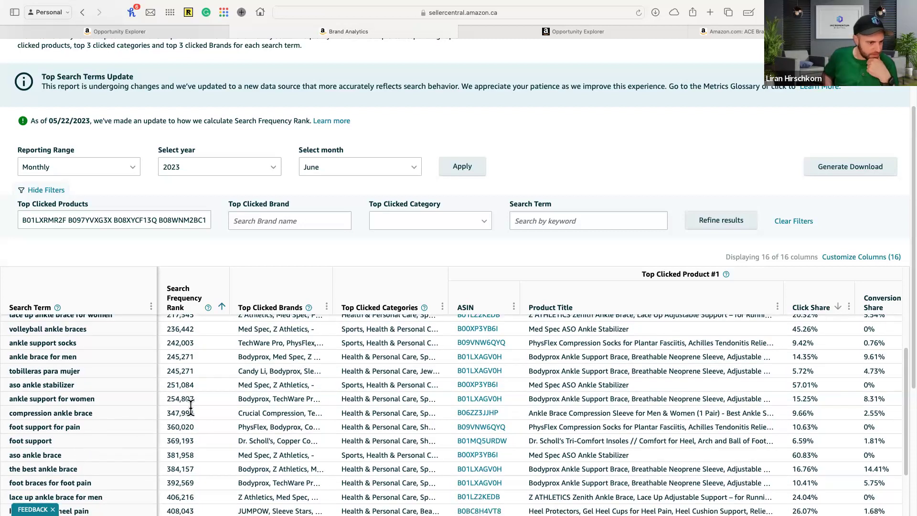
{"action": "triple_click", "coordinate": [64, 375]}
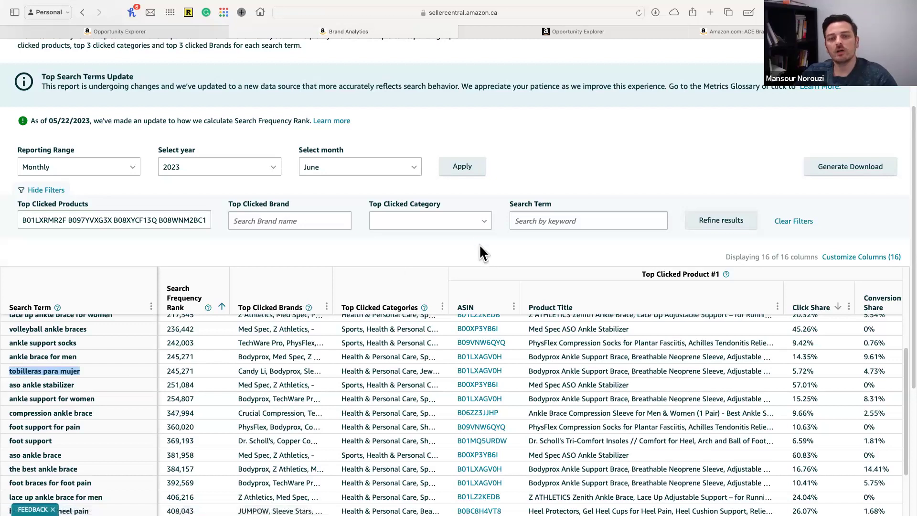
Look through the available Top Clicked Category filter options without choosing one
{"action": "left_click", "coordinate": [483, 229]}
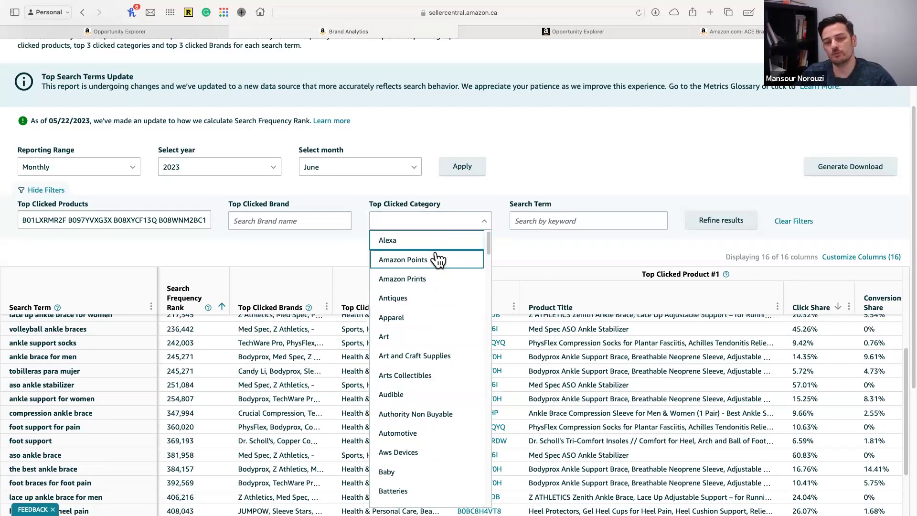
{"action": "scroll", "coordinate": [427, 343], "scroll_direction": "down", "scroll_amount": 2}
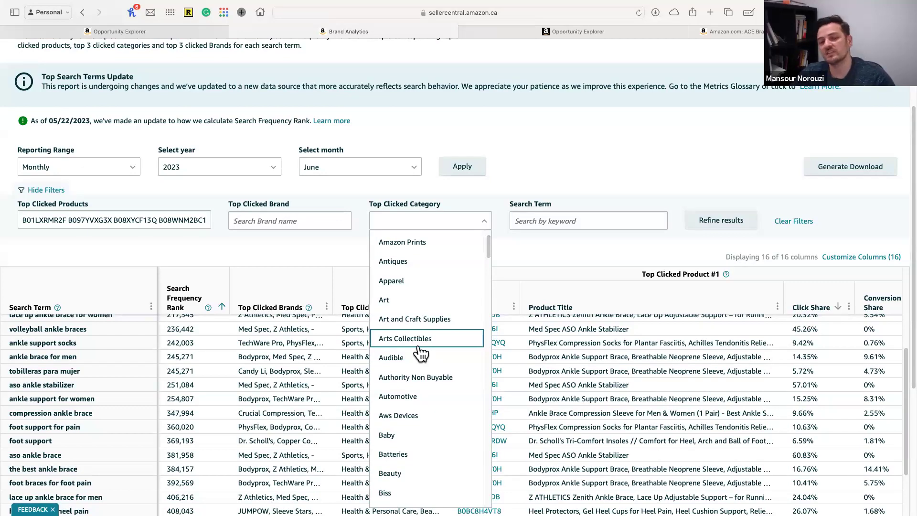
{"action": "left_click", "coordinate": [514, 255]}
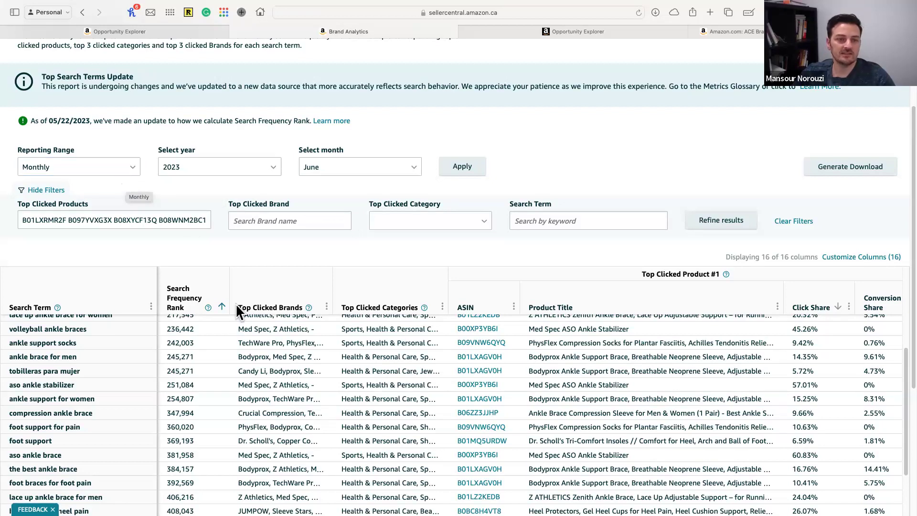
Check the available reporting range, year and month options for the report, keeping Monthly, 2023 and June
{"action": "left_click", "coordinate": [132, 173]}
{"action": "left_click", "coordinate": [145, 184]}
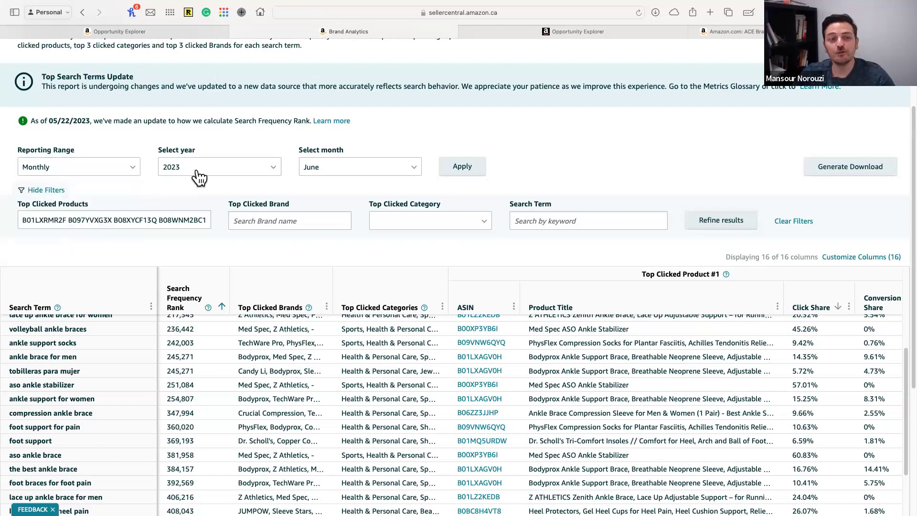
{"action": "left_click", "coordinate": [200, 170]}
{"action": "left_click", "coordinate": [352, 171]}
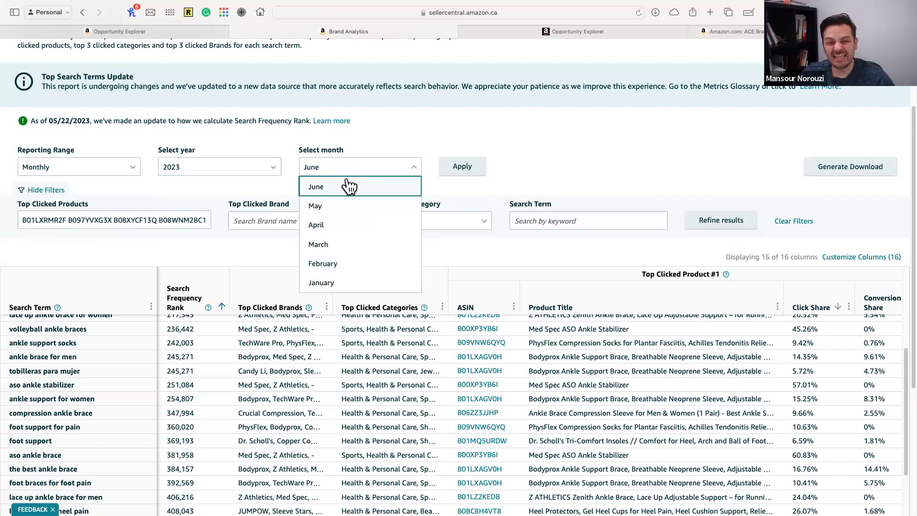
{"action": "left_click", "coordinate": [132, 173]}
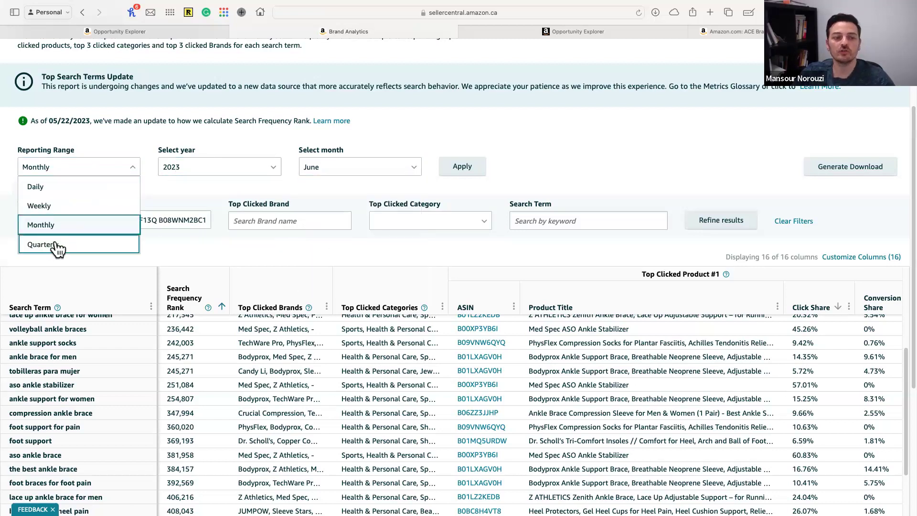
{"action": "left_click", "coordinate": [161, 197]}
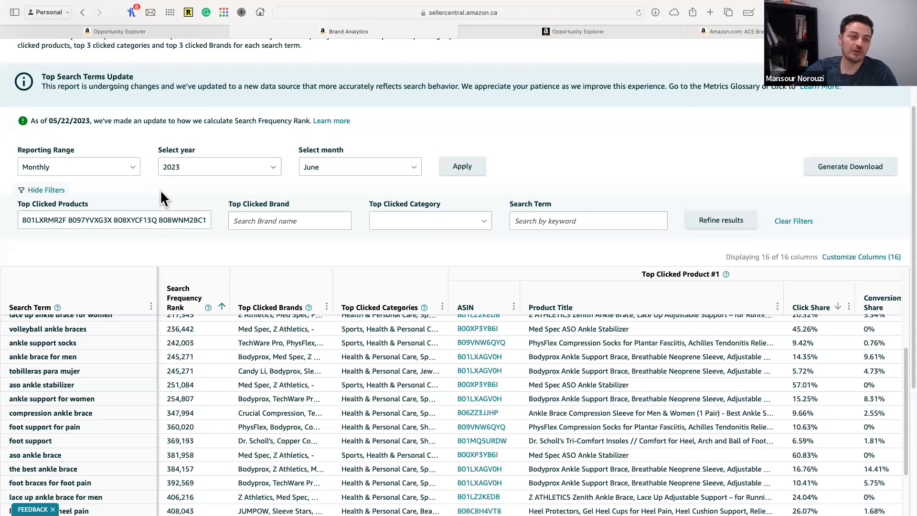
Set the report to Quarterly, year 2022, quarter 4, and apply the new reporting range
{"action": "left_click", "coordinate": [112, 172]}
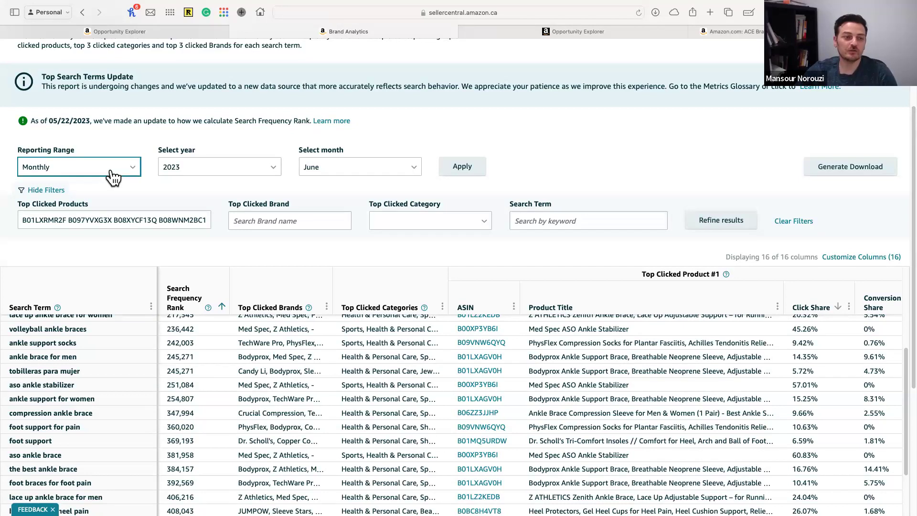
{"action": "left_click", "coordinate": [183, 196]}
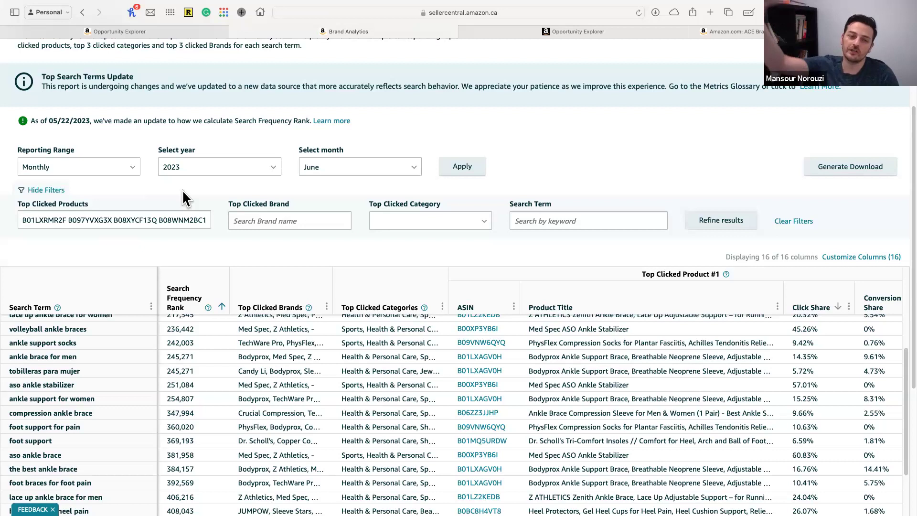
{"action": "left_click", "coordinate": [184, 171]}
{"action": "left_click", "coordinate": [85, 169]}
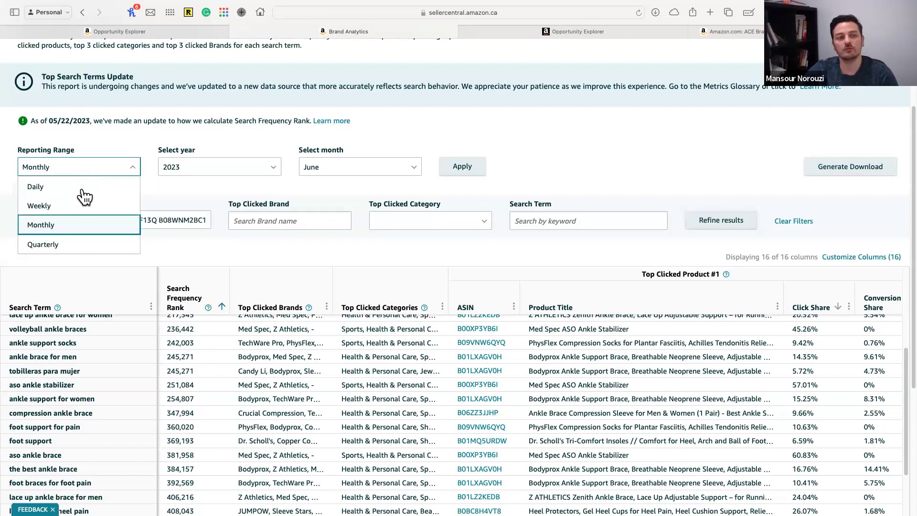
{"action": "left_click", "coordinate": [69, 245]}
{"action": "left_click", "coordinate": [212, 167]}
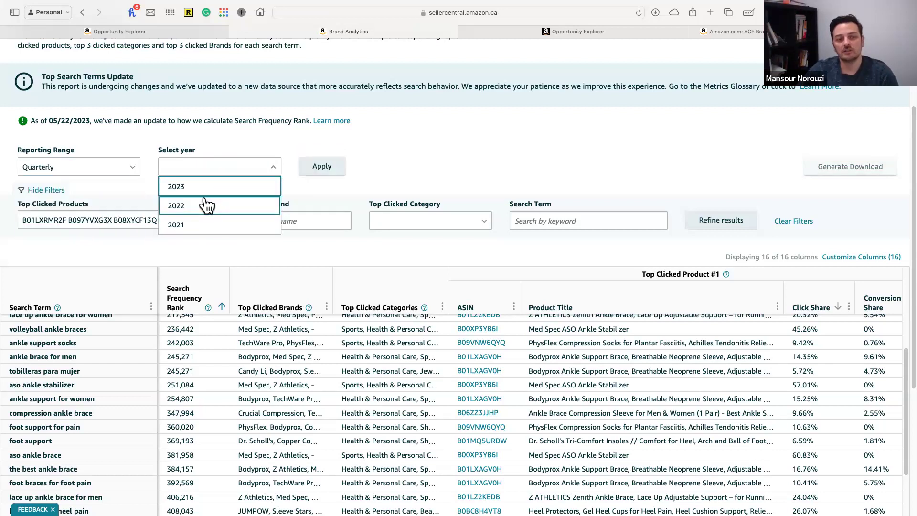
{"action": "left_click", "coordinate": [207, 205]}
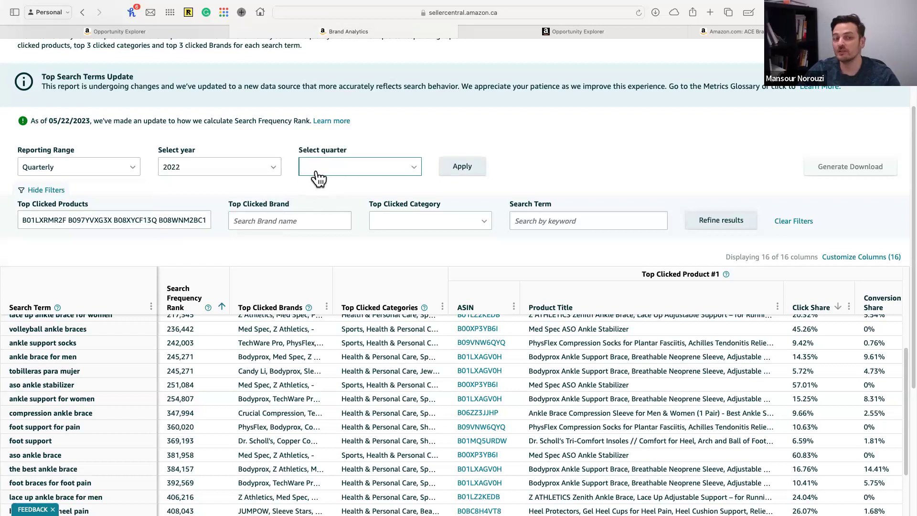
{"action": "left_click", "coordinate": [342, 175]}
{"action": "left_click", "coordinate": [334, 187]}
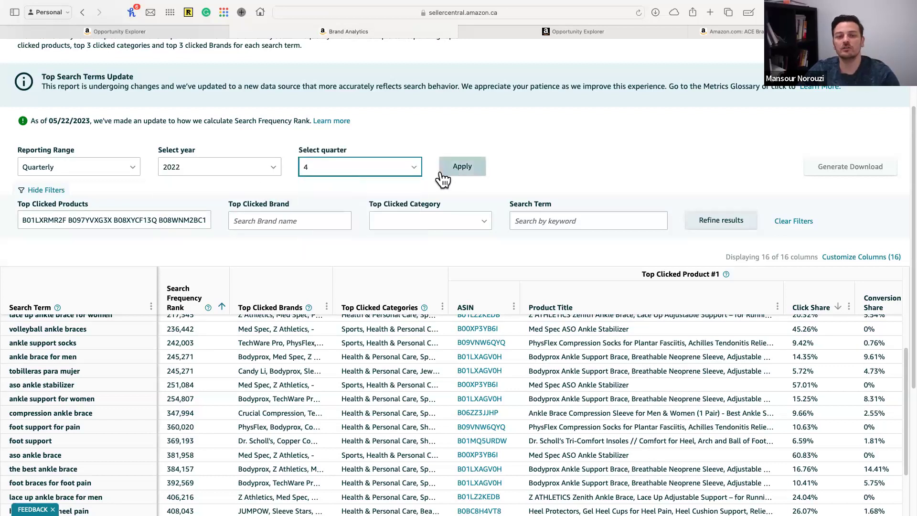
{"action": "left_click", "coordinate": [457, 167]}
Widen the Search Term column of the quarterly results so the full search terms are readable
{"action": "scroll", "coordinate": [362, 300], "scroll_direction": "down", "scroll_amount": 1}
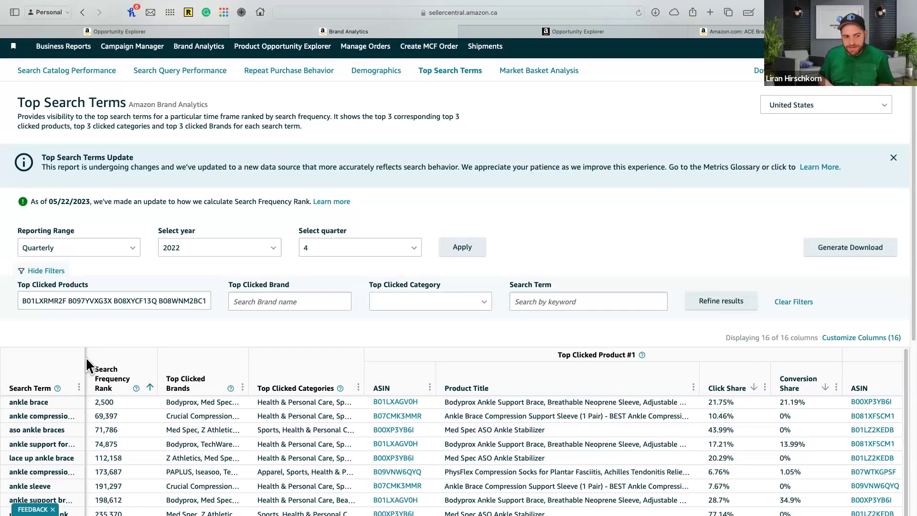
{"action": "scroll", "coordinate": [85, 357], "scroll_direction": "down", "scroll_amount": 2}
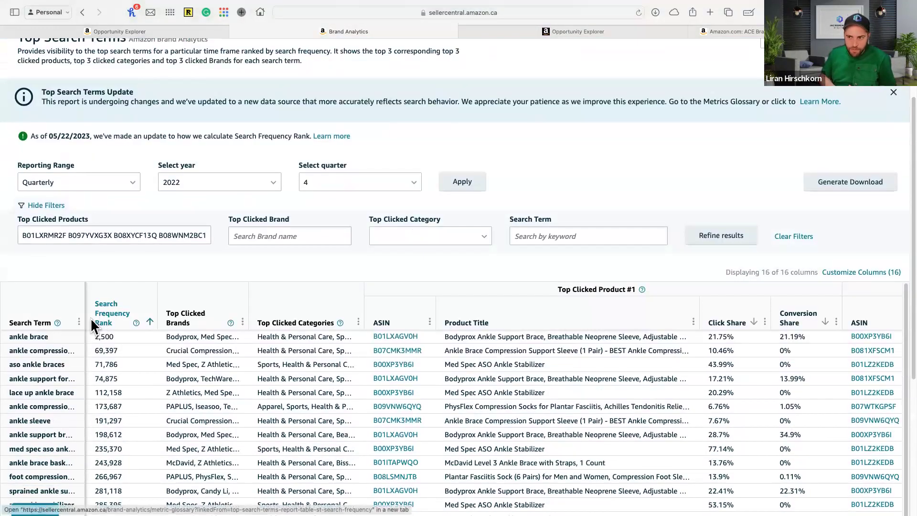
{"action": "mouse_move", "coordinate": [82, 313]}
{"action": "left_mouse_down"}
{"action": "mouse_move", "coordinate": [153, 302]}
{"action": "mouse_move", "coordinate": [82, 305]}
{"action": "left_mouse_up"}
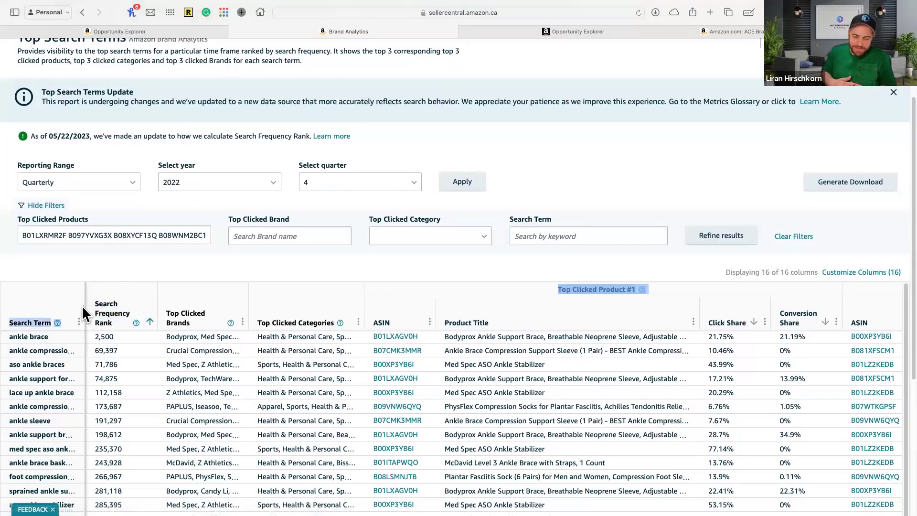
{"action": "left_click", "coordinate": [116, 261]}
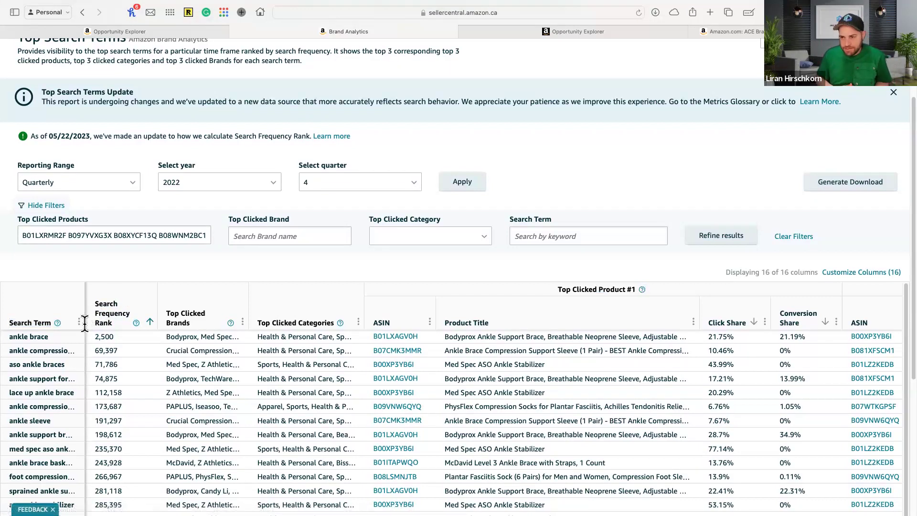
{"action": "left_click_drag", "start_coordinate": [84, 322], "coordinate": [205, 324]}
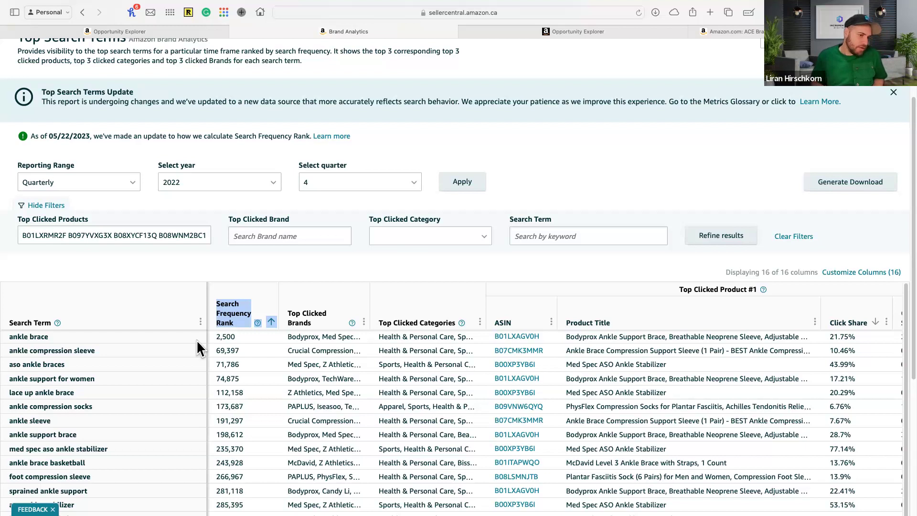
{"action": "left_click", "coordinate": [400, 272]}
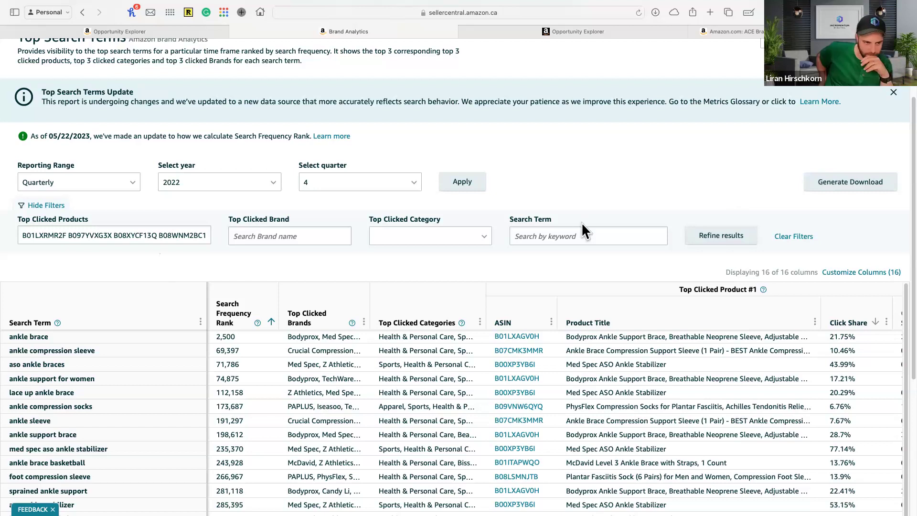
Clear the ASINs from the Top Clicked Products filter, reapply the quarterly report, and widen its Search Term column
{"action": "left_click", "coordinate": [153, 235]}
{"action": "key", "text": "super+a"}
{"action": "key", "text": "super+c"}
{"action": "key", "text": "BackSpace"}
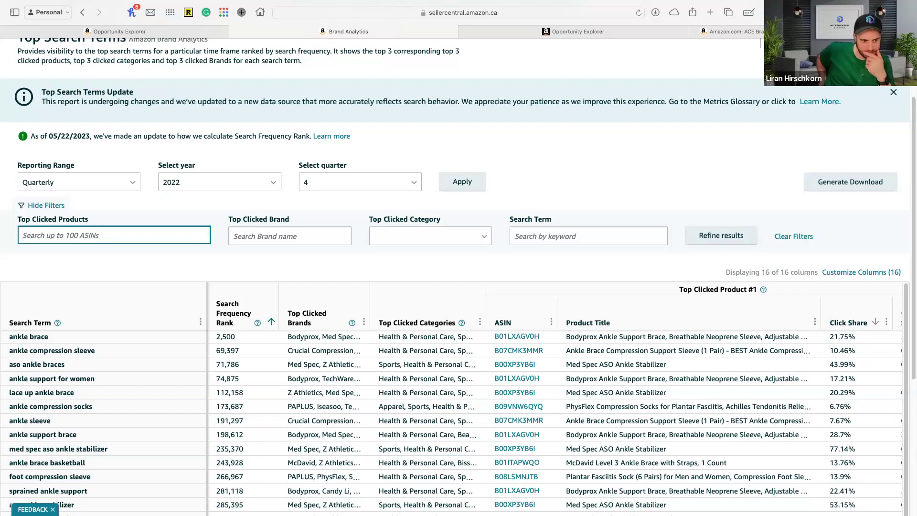
{"action": "key", "text": "super+v"}
{"action": "left_click", "coordinate": [462, 182]}
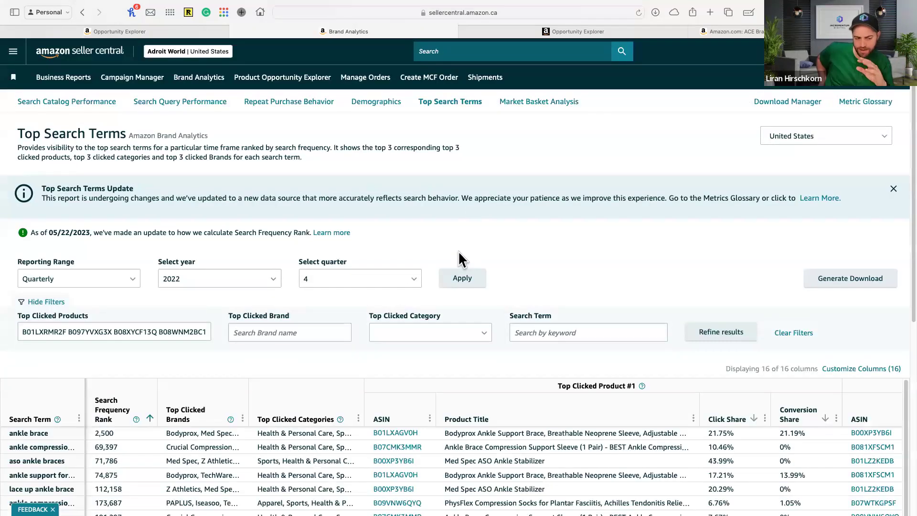
{"action": "scroll", "coordinate": [458, 253], "scroll_direction": "down", "scroll_amount": 5}
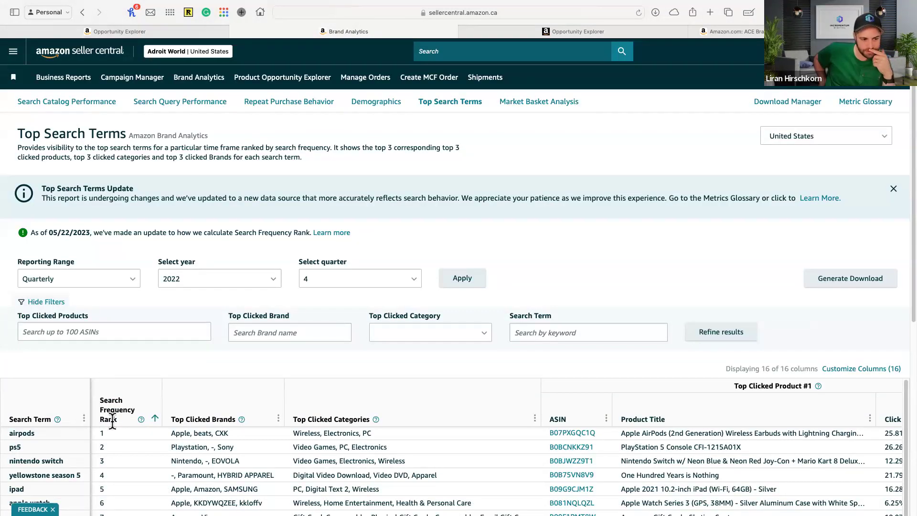
{"action": "left_click_drag", "start_coordinate": [92, 416], "coordinate": [224, 416]}
{"action": "scroll", "coordinate": [110, 250], "scroll_direction": "down", "scroll_amount": 1}
Set the report to Monthly, year 2022, month December, and apply the new reporting range
{"action": "left_click", "coordinate": [115, 254]}
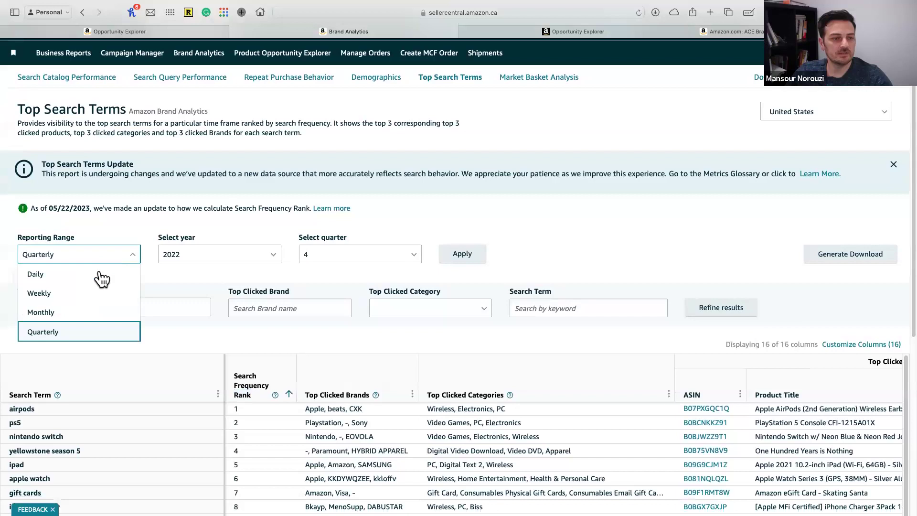
{"action": "left_click", "coordinate": [72, 311]}
{"action": "left_click", "coordinate": [187, 264]}
{"action": "left_click", "coordinate": [231, 273]}
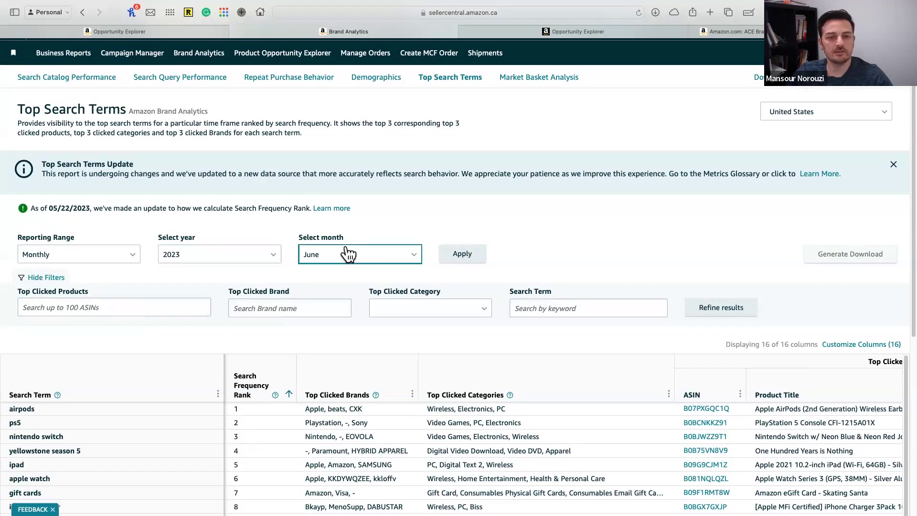
{"action": "left_click", "coordinate": [348, 253]}
{"action": "left_click", "coordinate": [195, 254]}
{"action": "left_click", "coordinate": [194, 293]}
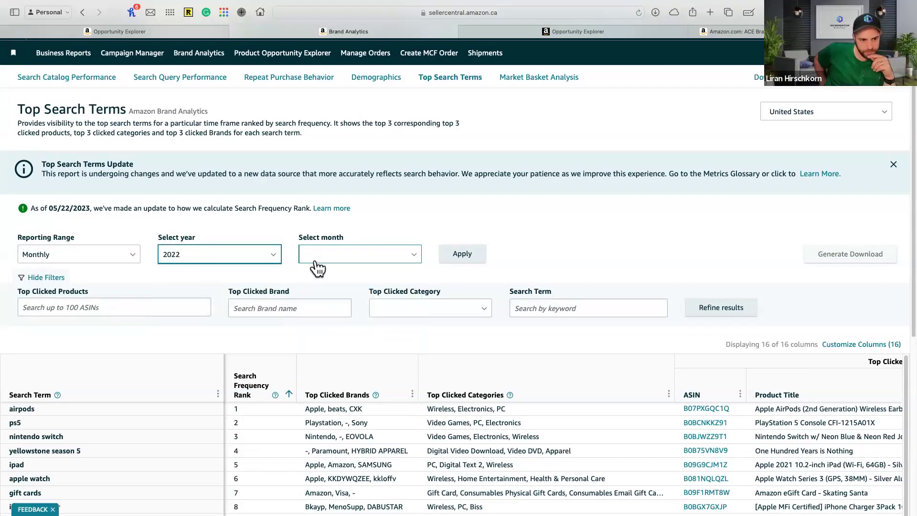
{"action": "left_click", "coordinate": [356, 254]}
{"action": "left_click", "coordinate": [356, 274]}
{"action": "left_click", "coordinate": [465, 254]}
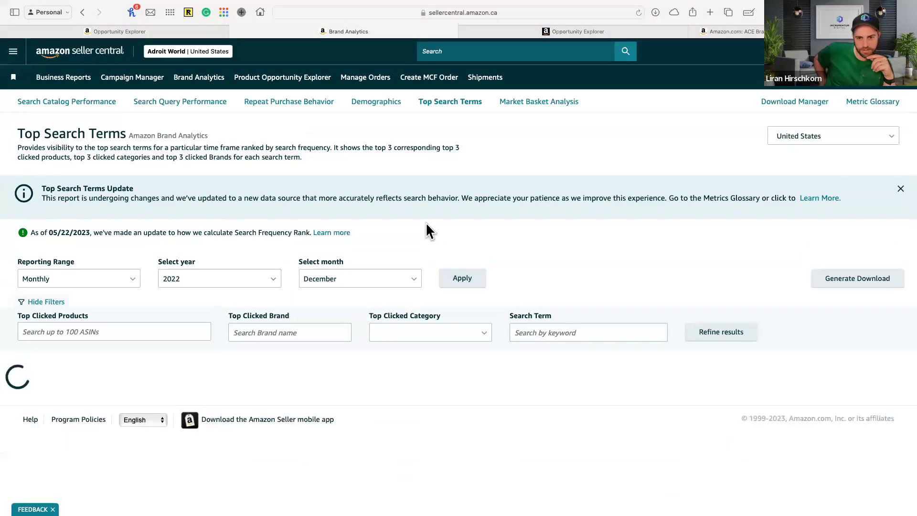
Widen the Search Term column in the December 2022 results
{"action": "scroll", "coordinate": [281, 249], "scroll_direction": "down", "scroll_amount": 2}
{"action": "scroll", "coordinate": [282, 249], "scroll_direction": "down", "scroll_amount": 3}
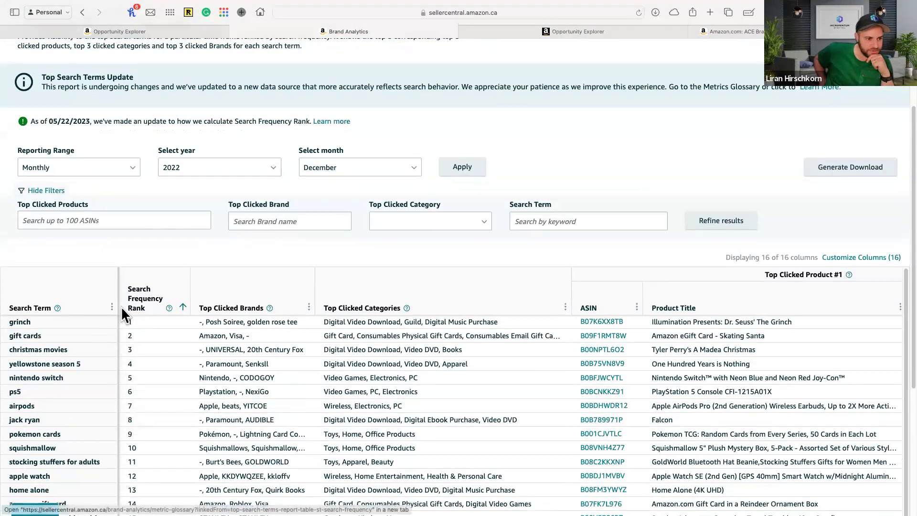
{"action": "left_click_drag", "start_coordinate": [118, 307], "coordinate": [186, 301]}
Review the first page of December search terms and copy the term "white elephant gifts for adults"
{"action": "scroll", "coordinate": [215, 235], "scroll_direction": "down", "scroll_amount": 5}
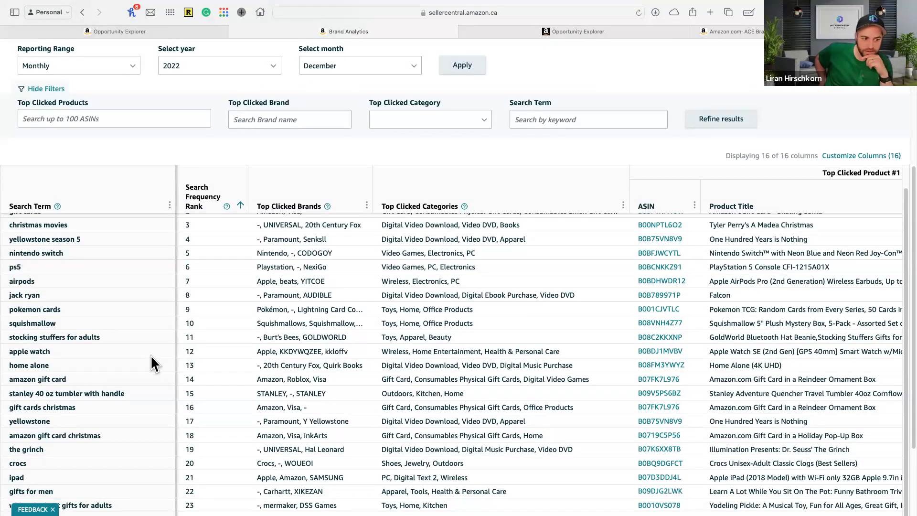
{"action": "scroll", "coordinate": [151, 356], "scroll_direction": "up", "scroll_amount": 3}
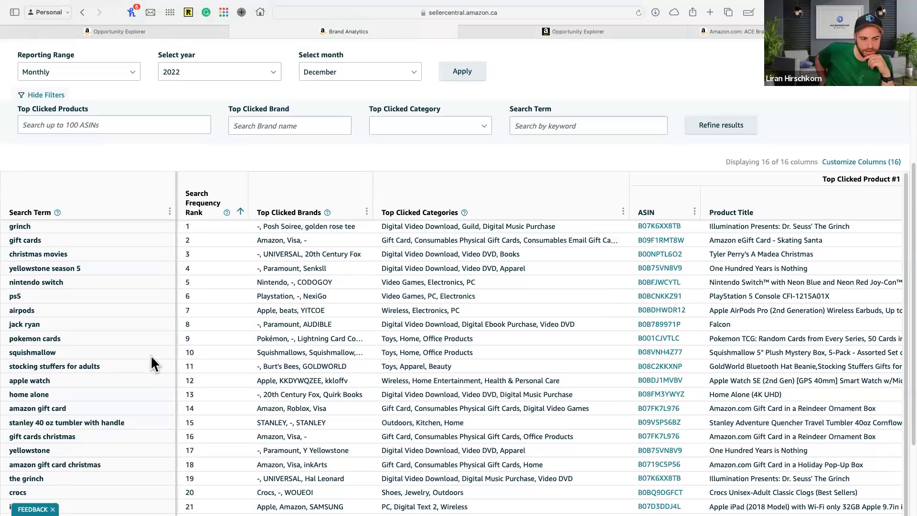
{"action": "scroll", "coordinate": [151, 355], "scroll_direction": "down", "scroll_amount": 3}
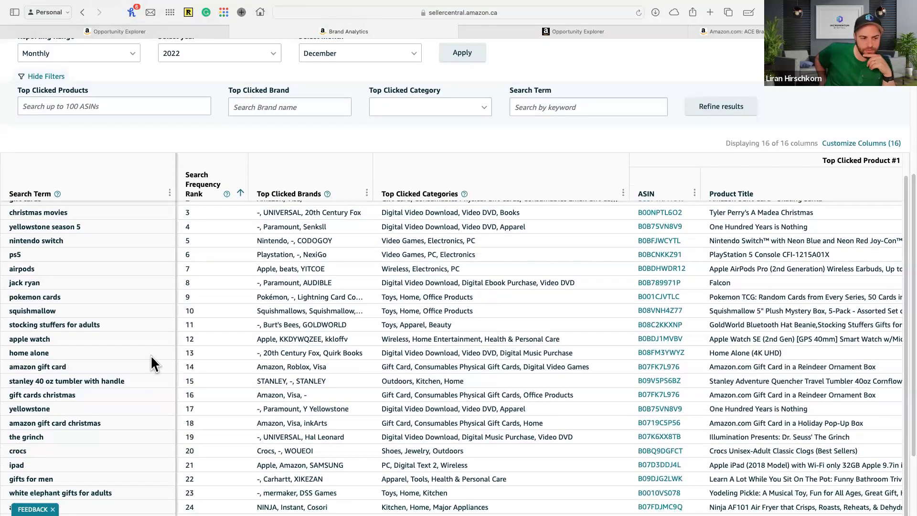
{"action": "scroll", "coordinate": [151, 356], "scroll_direction": "down", "scroll_amount": 2}
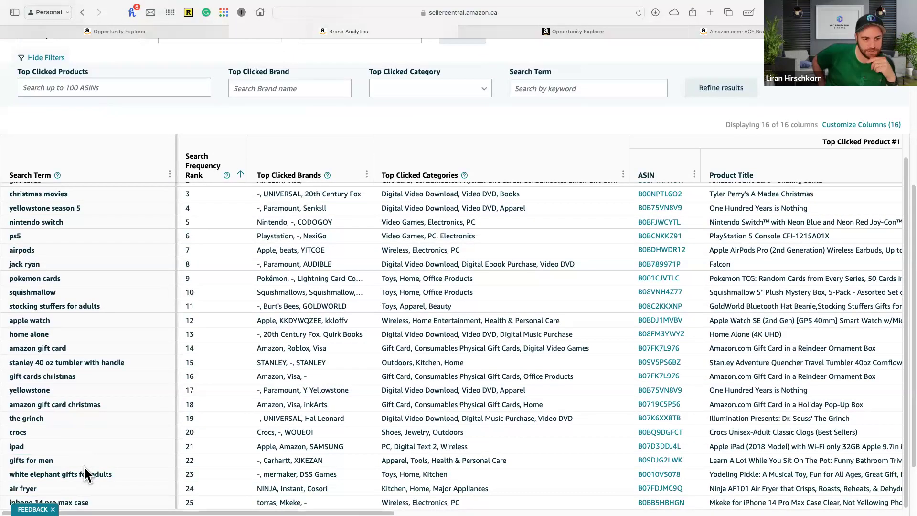
{"action": "scroll", "coordinate": [151, 384], "scroll_direction": "down", "scroll_amount": 2}
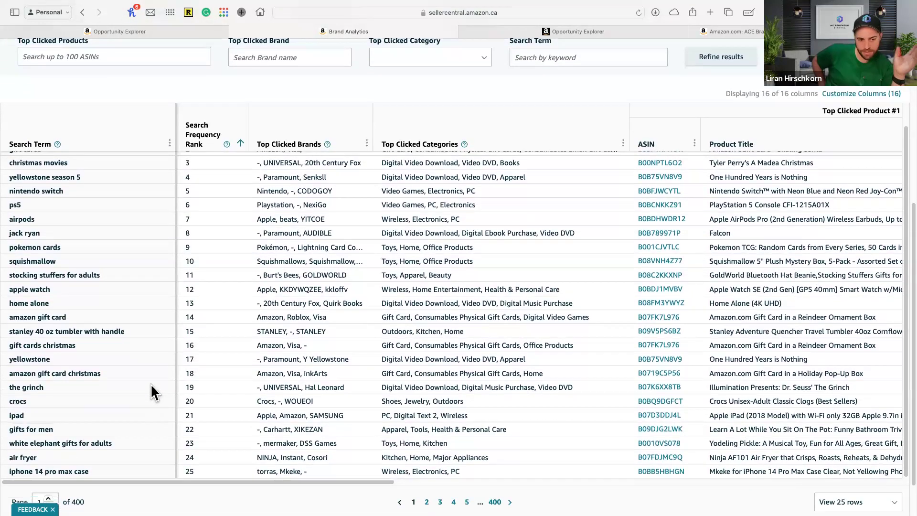
{"action": "scroll", "coordinate": [150, 384], "scroll_direction": "down", "scroll_amount": 2}
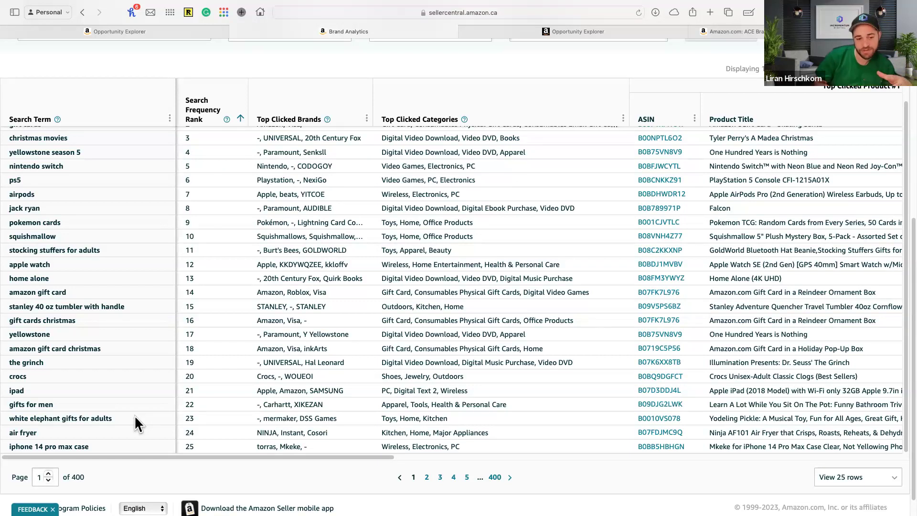
{"action": "left_click_drag", "start_coordinate": [135, 416], "coordinate": [9, 421]}
{"action": "key", "text": "super+c"}
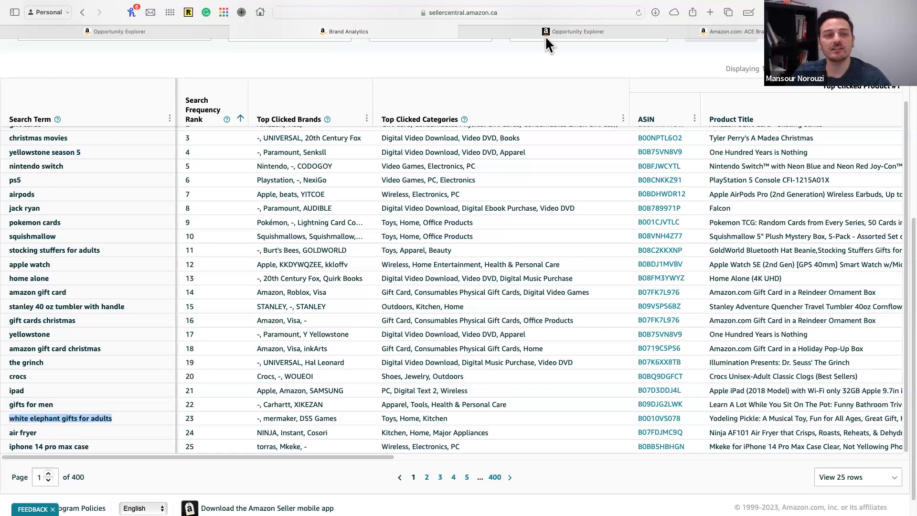
Switch to Product Opportunity Explorer and search in Niche View for "white elephant gifts for adults"
{"action": "left_click", "coordinate": [148, 33]}
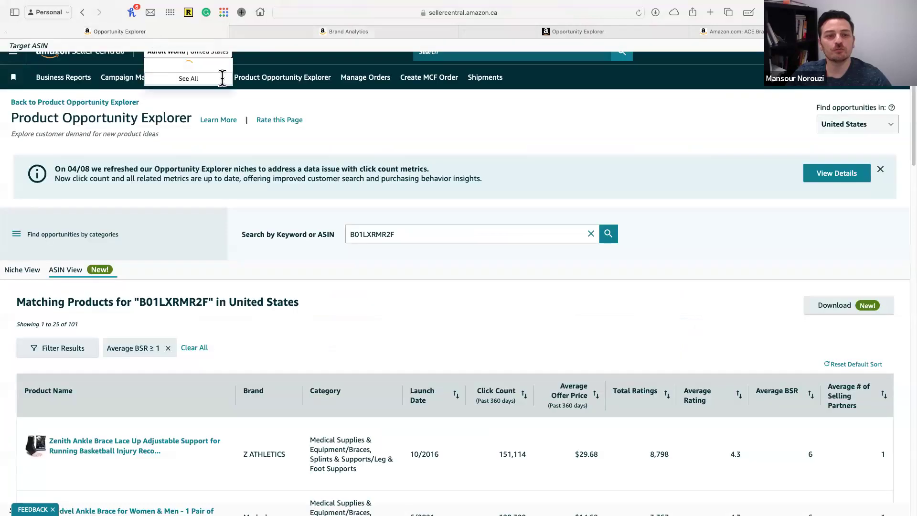
{"action": "double_click", "coordinate": [378, 236]}
{"action": "left_click", "coordinate": [23, 271]}
{"action": "double_click", "coordinate": [369, 239]}
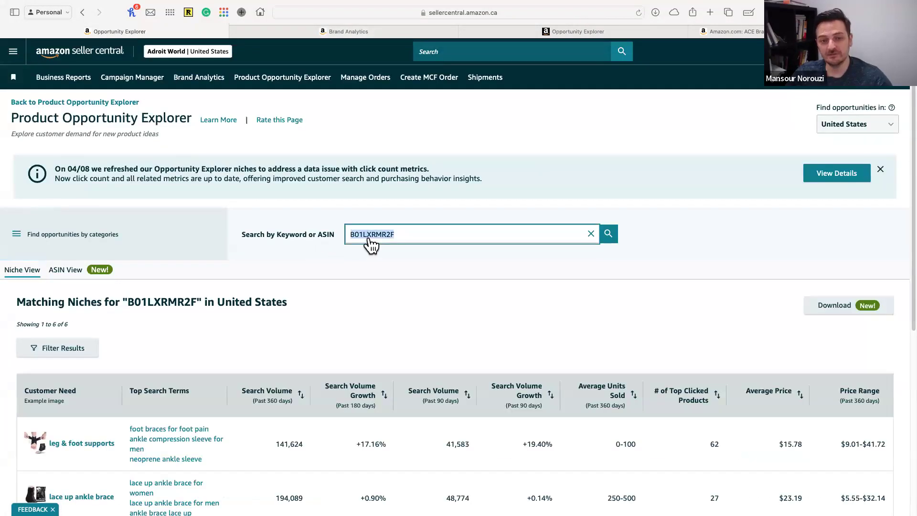
{"action": "key", "text": "super+v"}
{"action": "key", "text": "Return"}
Open the details of the "white elephant gifts for adults" niche from the matching niches
{"action": "scroll", "coordinate": [217, 353], "scroll_direction": "down", "scroll_amount": 1}
{"action": "scroll", "coordinate": [186, 361], "scroll_direction": "down", "scroll_amount": 3}
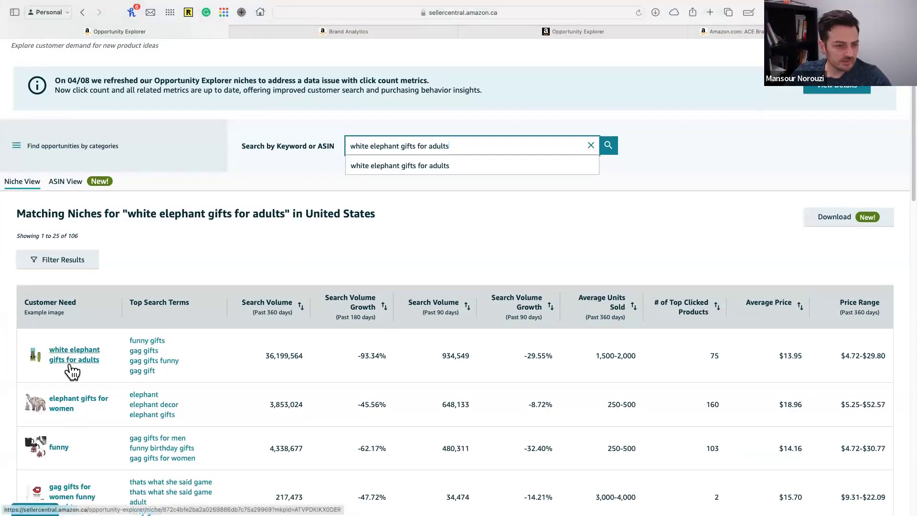
{"action": "left_click_drag", "start_coordinate": [99, 360], "coordinate": [73, 361]}
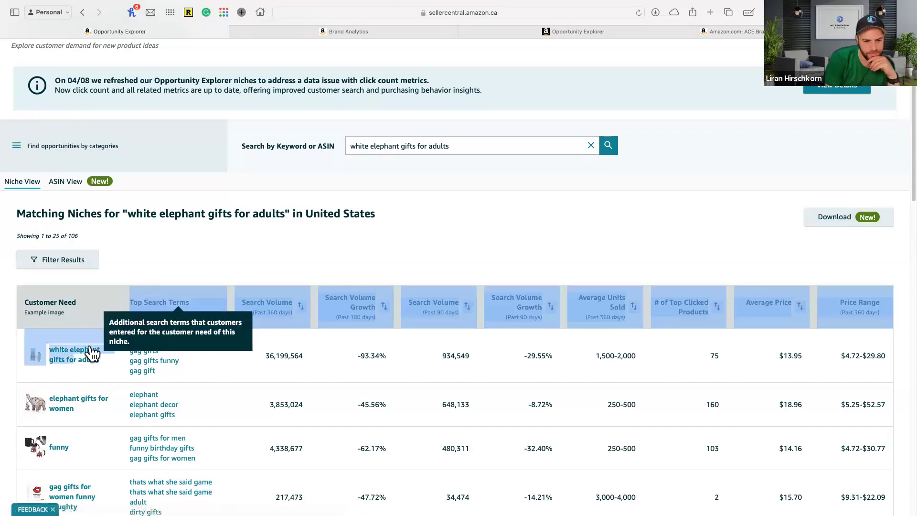
{"action": "left_click", "coordinate": [86, 356]}
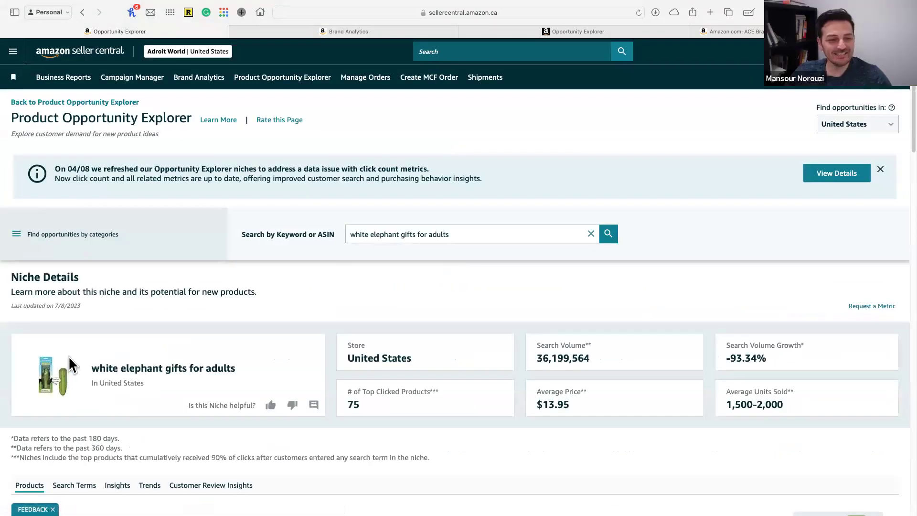
Show the Trends of the niche and examine the search volume and conversion rate chart over the year
{"action": "scroll", "coordinate": [68, 356], "scroll_direction": "down", "scroll_amount": 5}
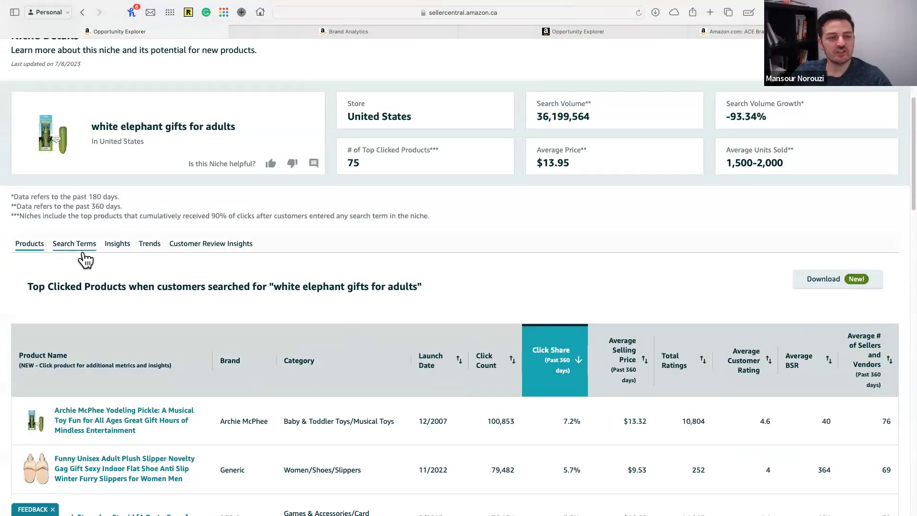
{"action": "left_click", "coordinate": [150, 244]}
{"action": "scroll", "coordinate": [188, 262], "scroll_direction": "down", "scroll_amount": 5}
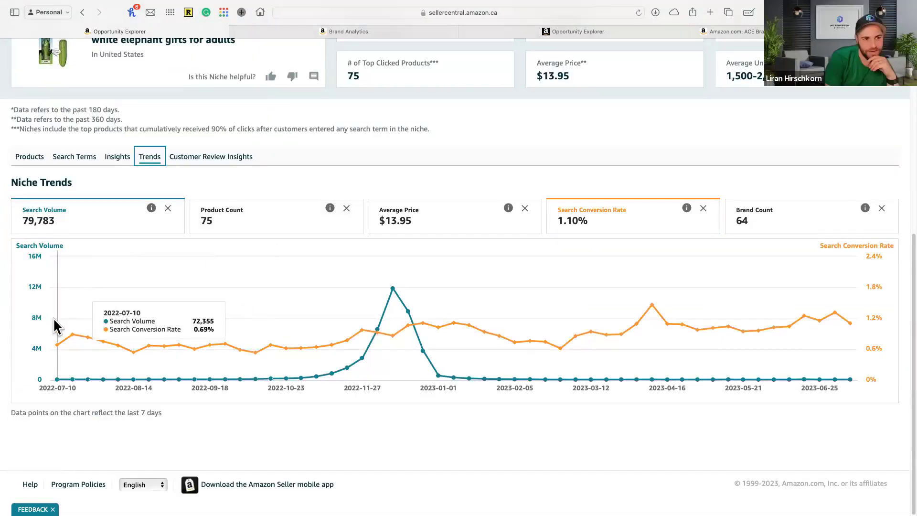
{"action": "mouse_move", "coordinate": [314, 32]}
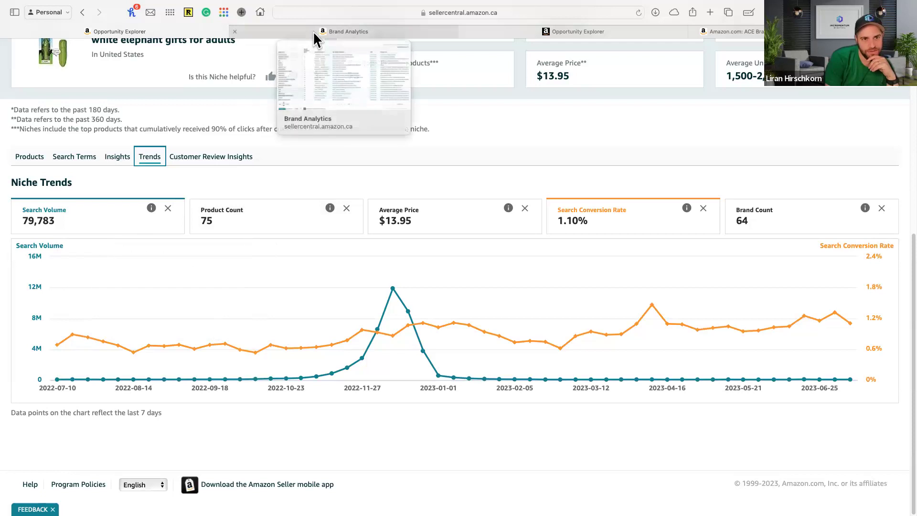
Show the Products of the "white elephant gifts for adults" niche and review the top clicked products
{"action": "scroll", "coordinate": [280, 96], "scroll_direction": "up", "scroll_amount": 1}
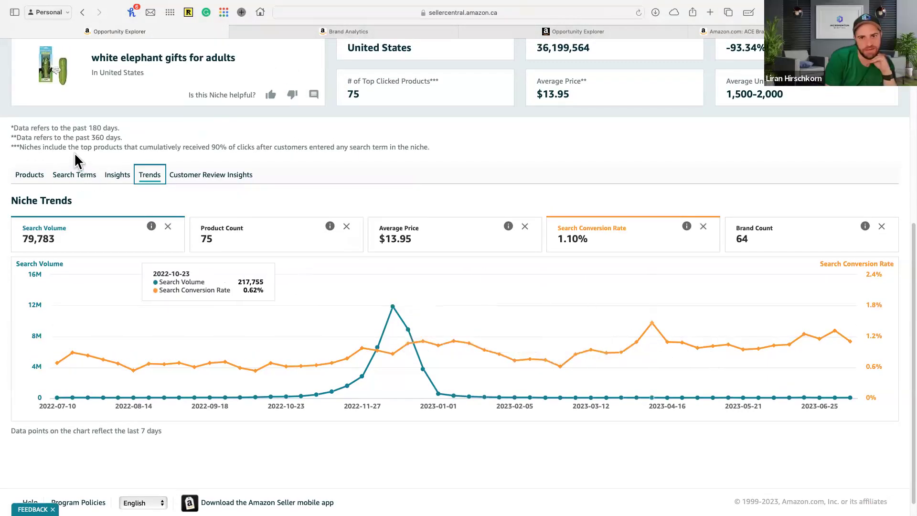
{"action": "left_click", "coordinate": [29, 176]}
{"action": "scroll", "coordinate": [115, 315], "scroll_direction": "down", "scroll_amount": 5}
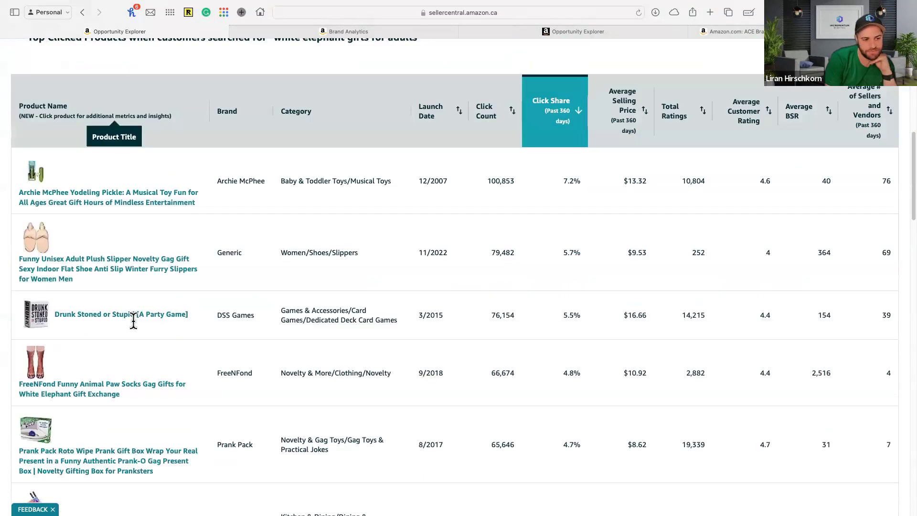
Show the Search Terms of the niche and review the list with its search volumes
{"action": "scroll", "coordinate": [128, 362], "scroll_direction": "up", "scroll_amount": 5}
{"action": "left_click", "coordinate": [65, 176]}
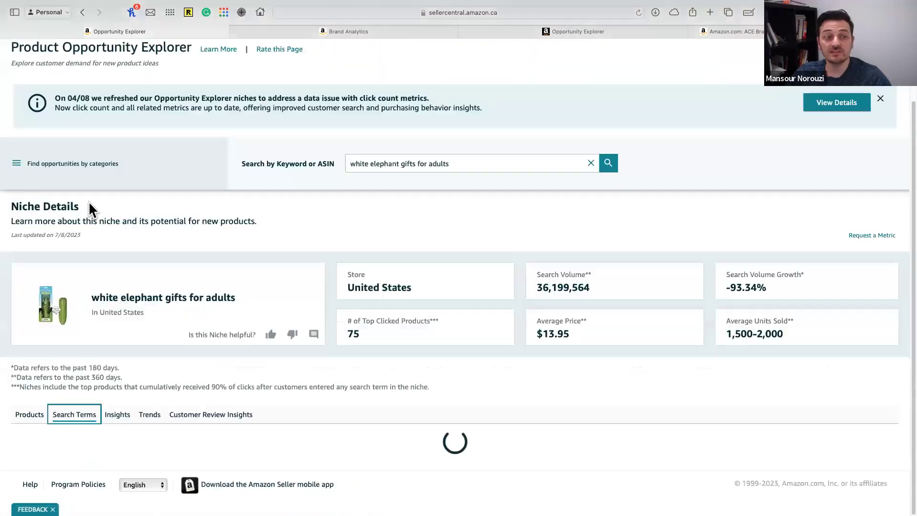
{"action": "scroll", "coordinate": [107, 398], "scroll_direction": "down", "scroll_amount": 10}
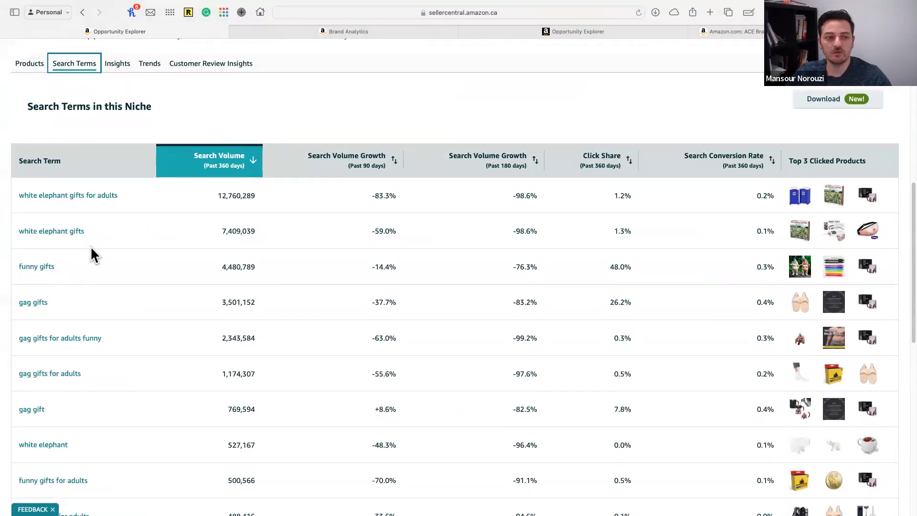
{"action": "scroll", "coordinate": [78, 409], "scroll_direction": "down", "scroll_amount": 4}
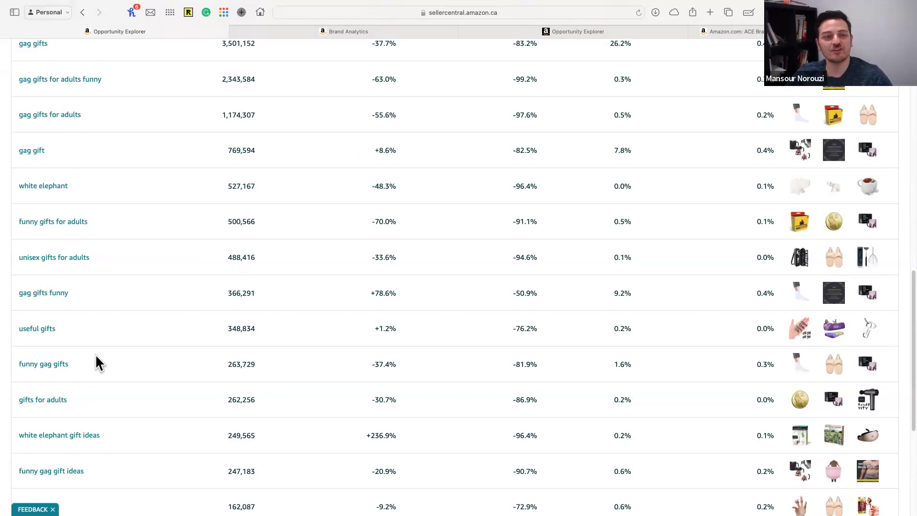
{"action": "scroll", "coordinate": [110, 342], "scroll_direction": "up", "scroll_amount": 5}
Switch back to Brand Analytics and review the first page of top December search terms
{"action": "left_click", "coordinate": [339, 31]}
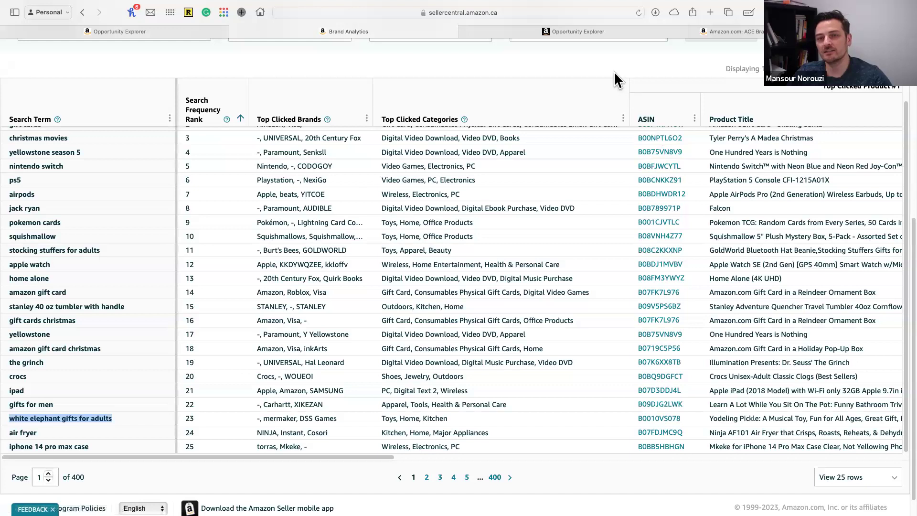
{"action": "left_click", "coordinate": [579, 206]}
{"action": "scroll", "coordinate": [557, 266], "scroll_direction": "up", "scroll_amount": 1}
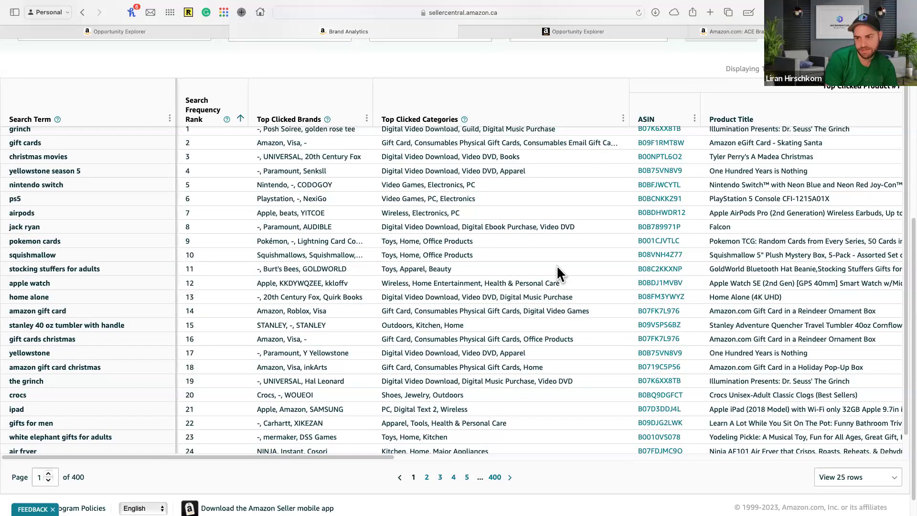
{"action": "scroll", "coordinate": [399, 294], "scroll_direction": "down", "scroll_amount": 3}
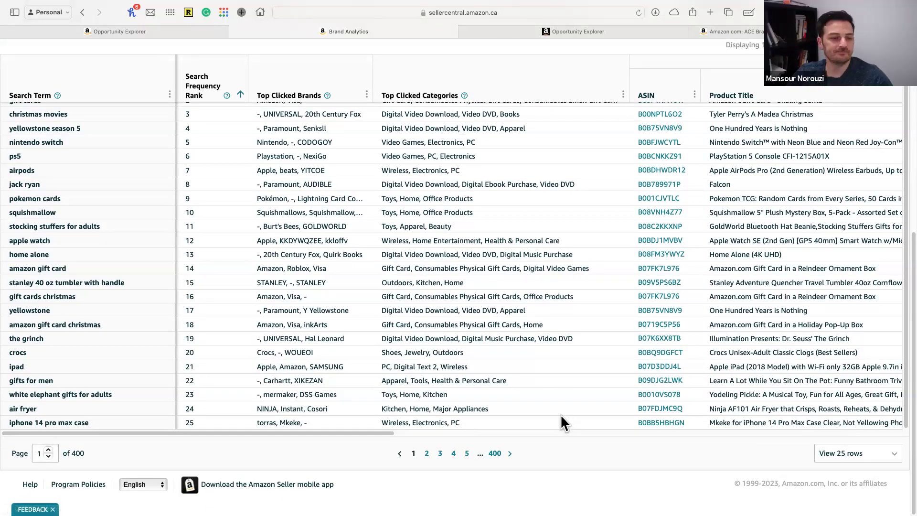
{"action": "scroll", "coordinate": [505, 281], "scroll_direction": "up", "scroll_amount": 1}
{"action": "scroll", "coordinate": [506, 281], "scroll_direction": "up", "scroll_amount": 2}
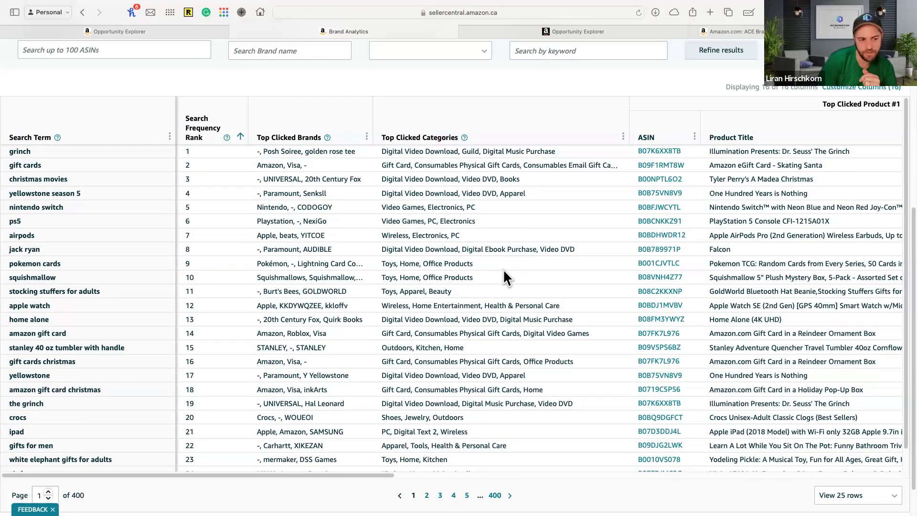
Switch to the ACE ankle stabilizer product page on Amazon.com and view its main details
{"action": "left_click", "coordinate": [711, 31]}
{"action": "scroll", "coordinate": [540, 120], "scroll_direction": "up", "scroll_amount": 15}
{"action": "scroll", "coordinate": [539, 117], "scroll_direction": "up", "scroll_amount": 15}
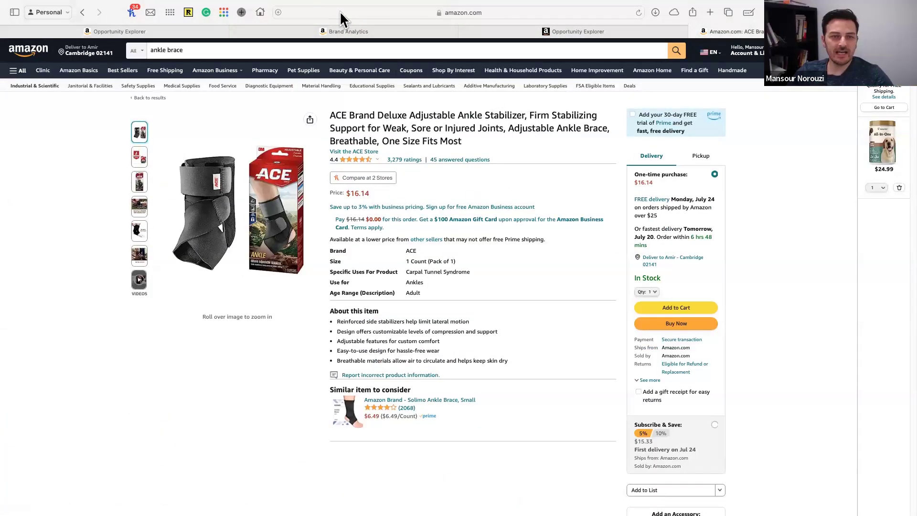
Switch back to Product Opportunity Explorer and search for niches matching "ankle brace"
{"action": "left_click", "coordinate": [110, 30]}
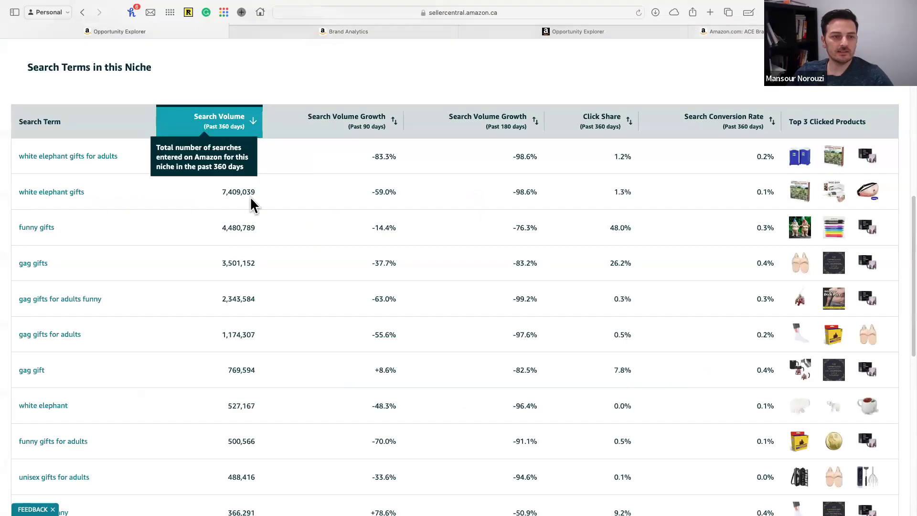
{"action": "scroll", "coordinate": [196, 205], "scroll_direction": "up", "scroll_amount": 10}
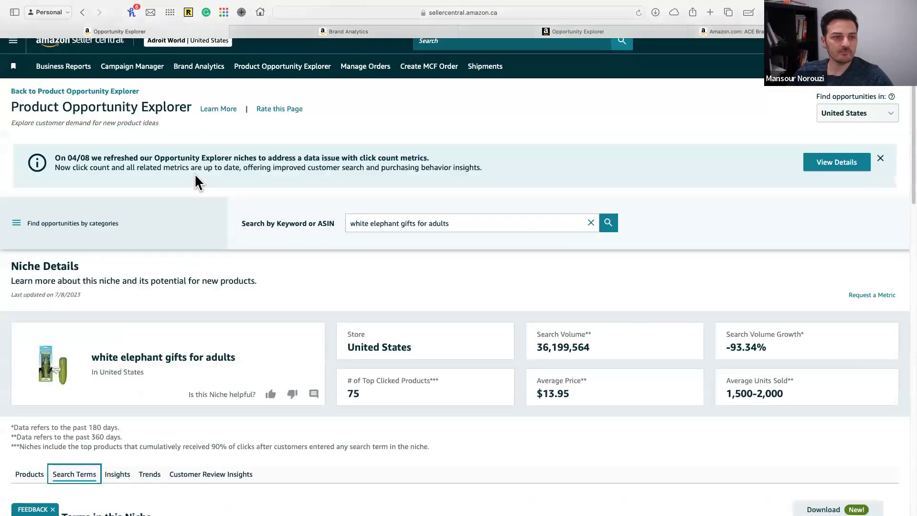
{"action": "triple_click", "coordinate": [412, 226]}
{"action": "type", "text": "ankle brace"}
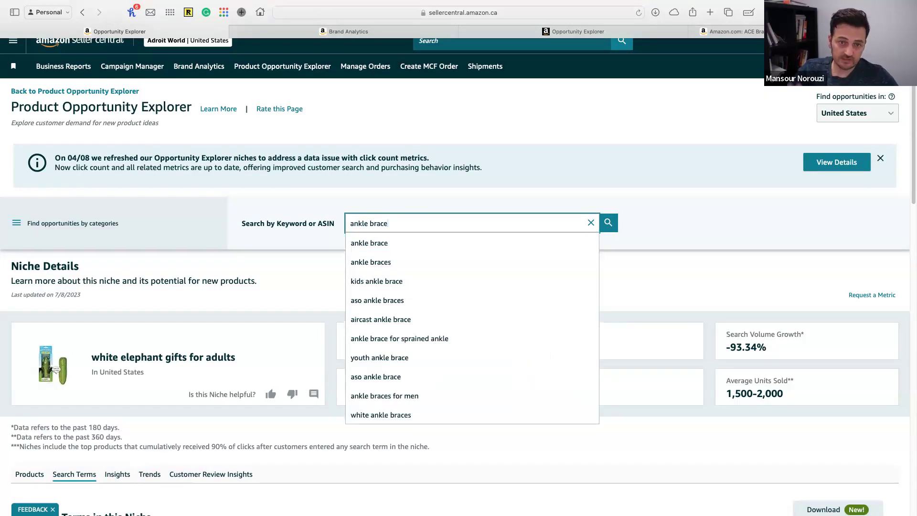
{"action": "key", "text": "Return"}
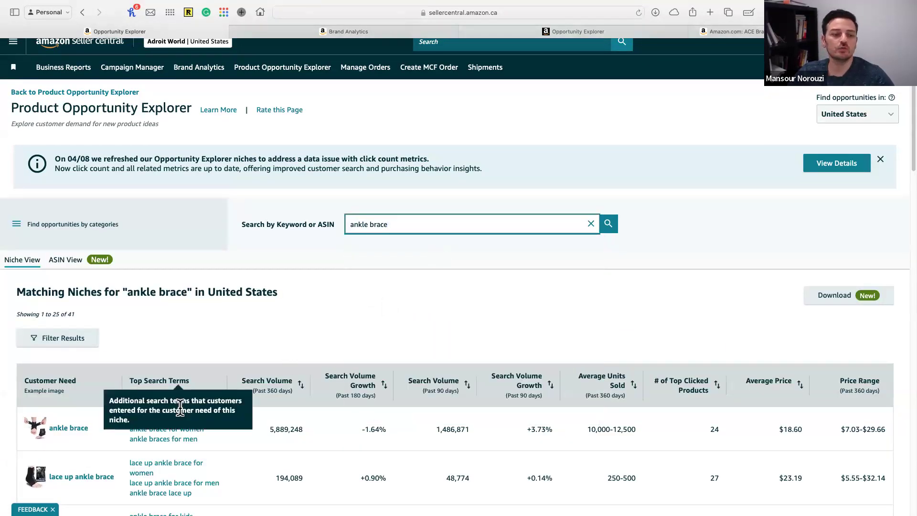
{"action": "scroll", "coordinate": [138, 453], "scroll_direction": "down", "scroll_amount": 2}
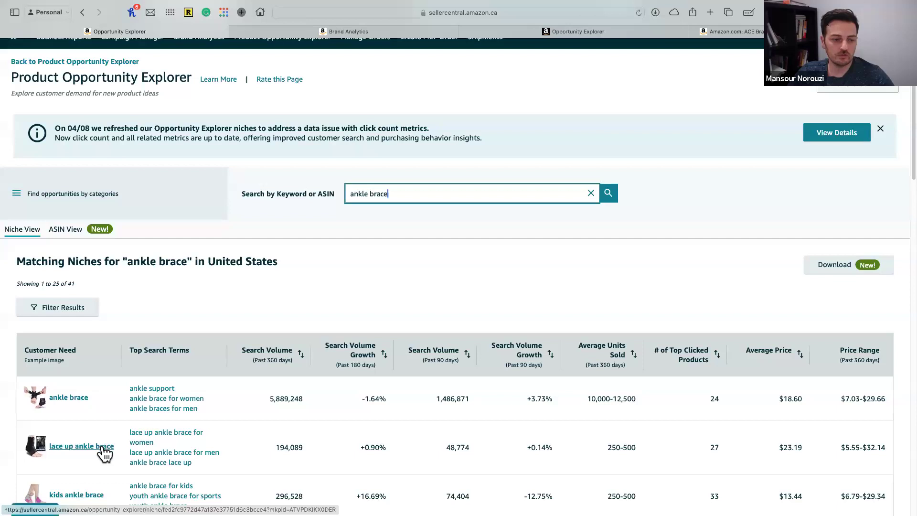
Show the "ankle brace" matches in ASIN View and open the Zenith lace-up ankle brace in a new tab
{"action": "left_click", "coordinate": [67, 230]}
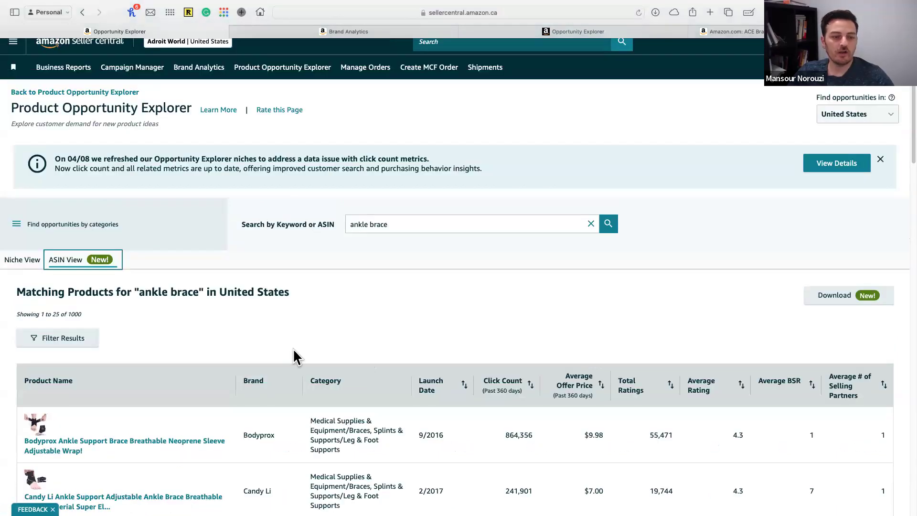
{"action": "scroll", "coordinate": [293, 349], "scroll_direction": "down", "scroll_amount": 5}
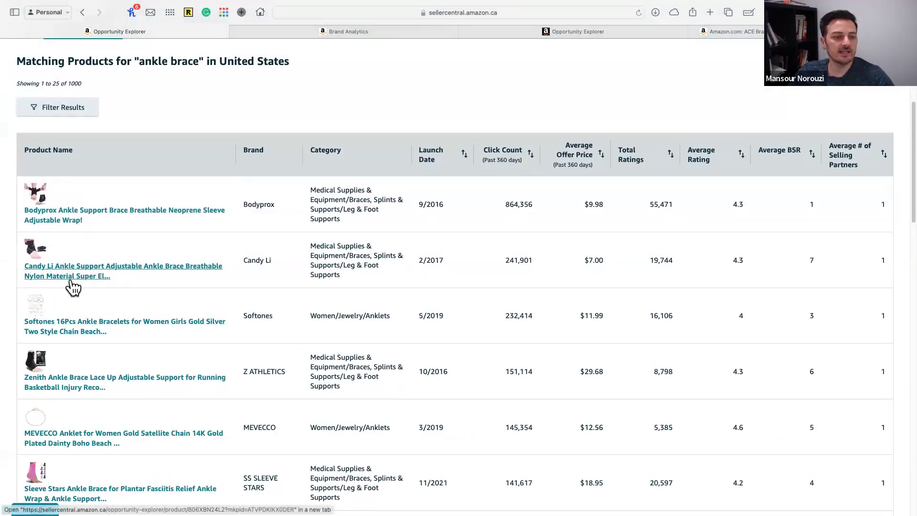
{"action": "left_click", "coordinate": [72, 381], "text": "super"}
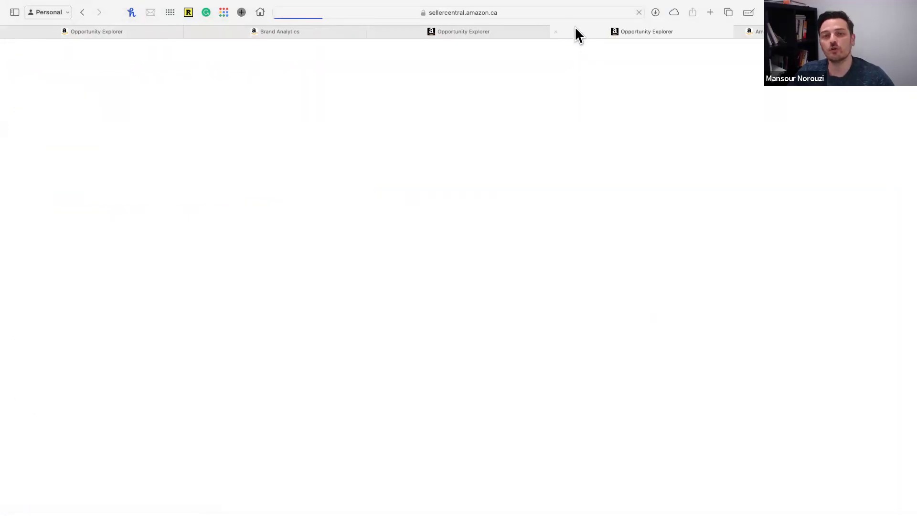
Copy the ASIN B01LXRMR2F from the web address of the Zenith ankle brace page
{"action": "left_click", "coordinate": [593, 12]}
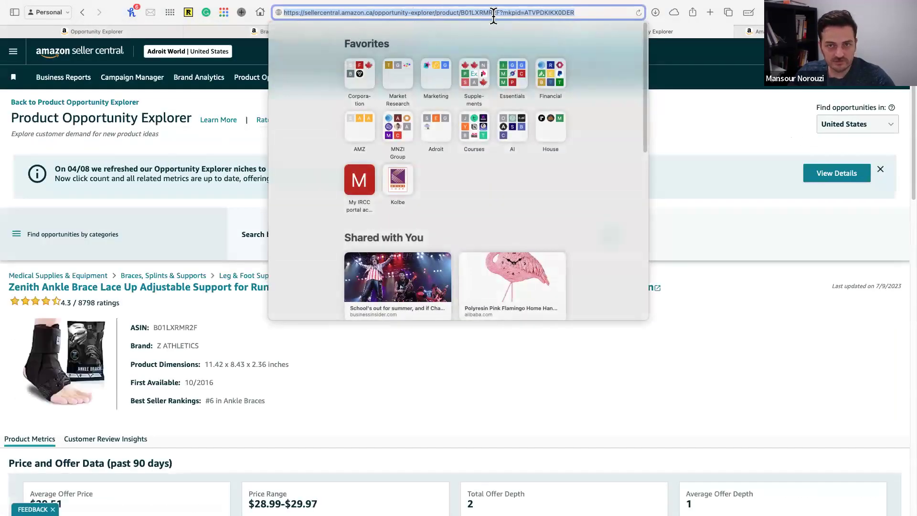
{"action": "double_click", "coordinate": [491, 13]}
{"action": "key", "text": "super+c"}
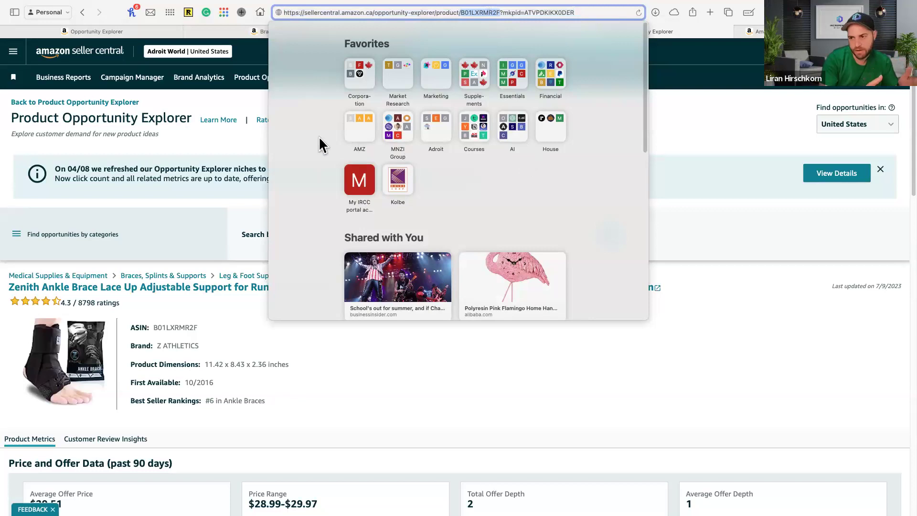
Return to the "ankle brace" results, search by the copied ASIN B01LXRMR2F, and review the matching products
{"action": "left_click", "coordinate": [237, 31]}
{"action": "left_click", "coordinate": [111, 32]}
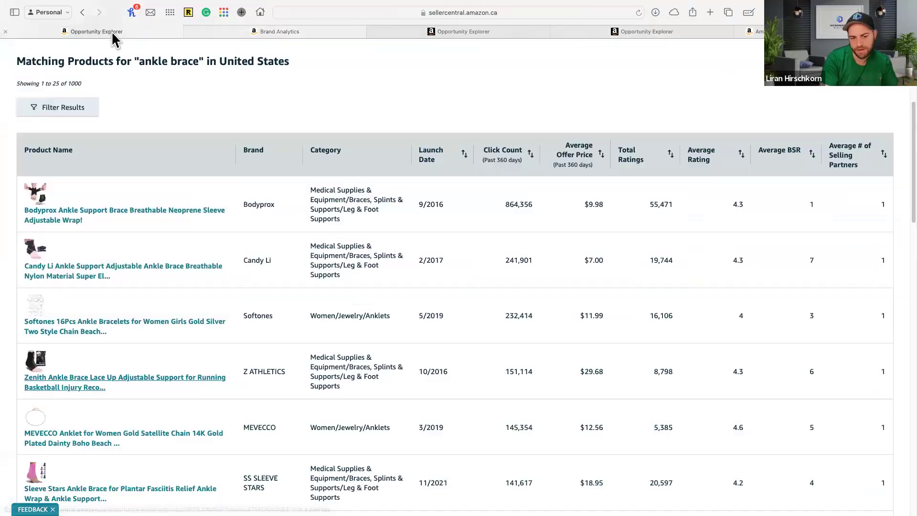
{"action": "scroll", "coordinate": [273, 214], "scroll_direction": "up", "scroll_amount": 5}
{"action": "double_click", "coordinate": [382, 194]}
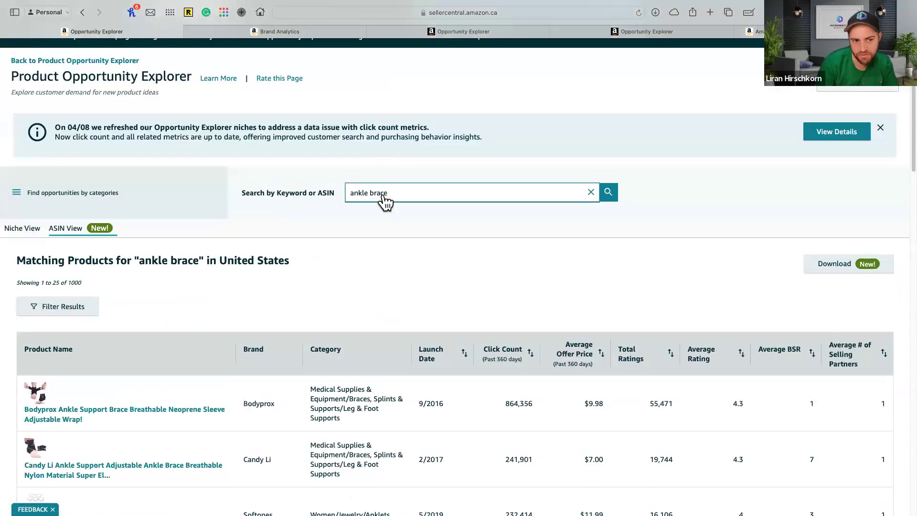
{"action": "key", "text": "super+v"}
{"action": "left_click", "coordinate": [617, 192]}
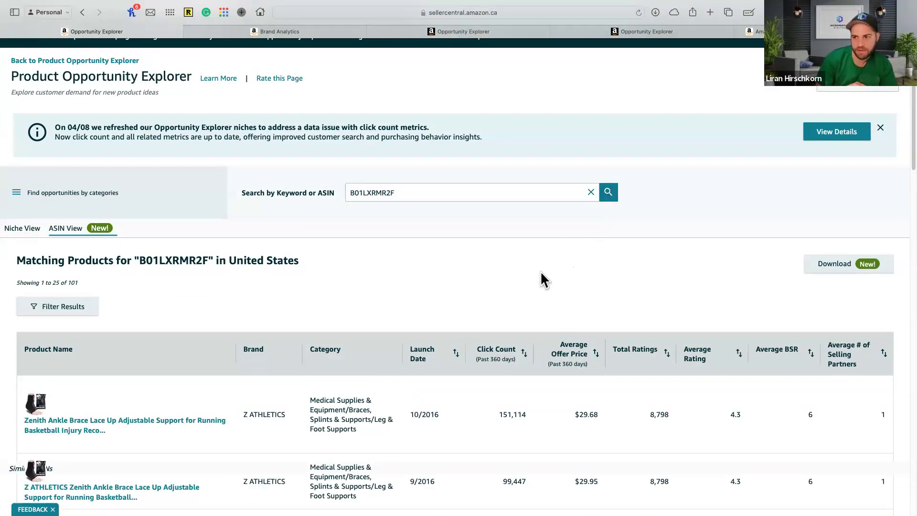
{"action": "scroll", "coordinate": [540, 271], "scroll_direction": "down", "scroll_amount": 2}
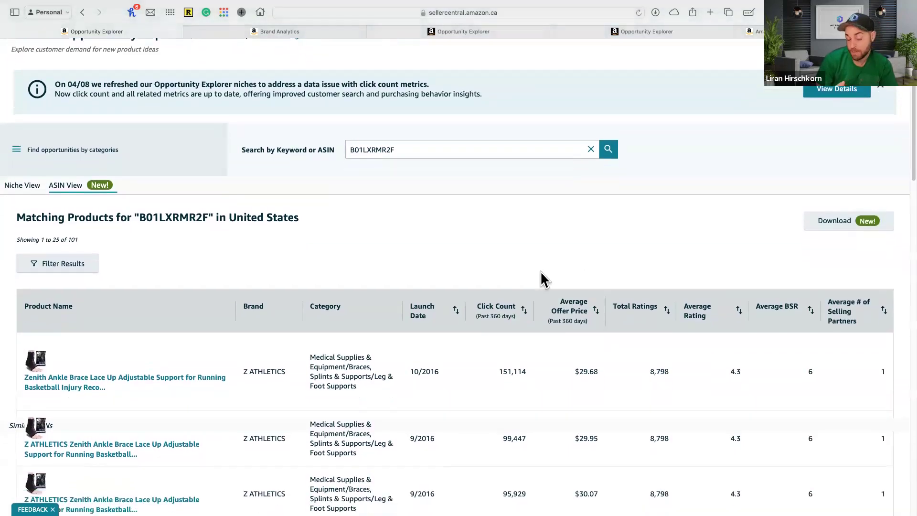
{"action": "scroll", "coordinate": [540, 273], "scroll_direction": "down", "scroll_amount": 1}
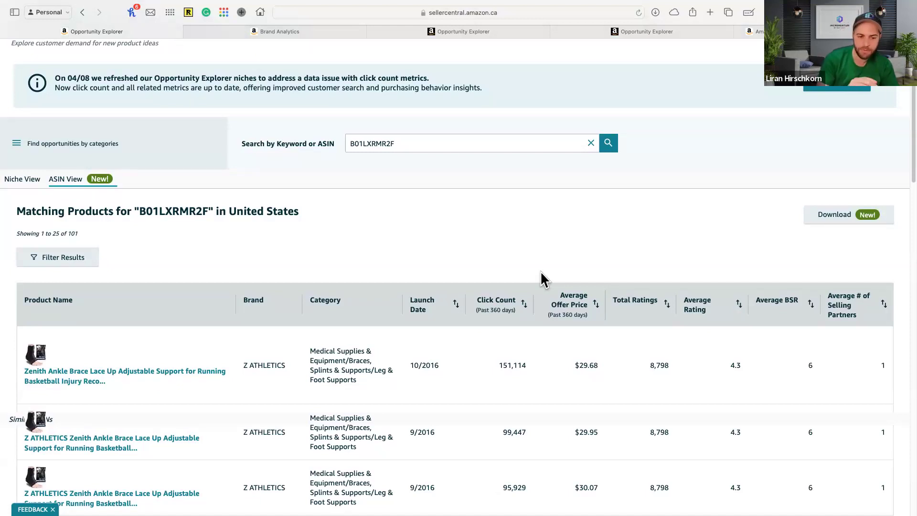
{"action": "scroll", "coordinate": [540, 271], "scroll_direction": "down", "scroll_amount": 1}
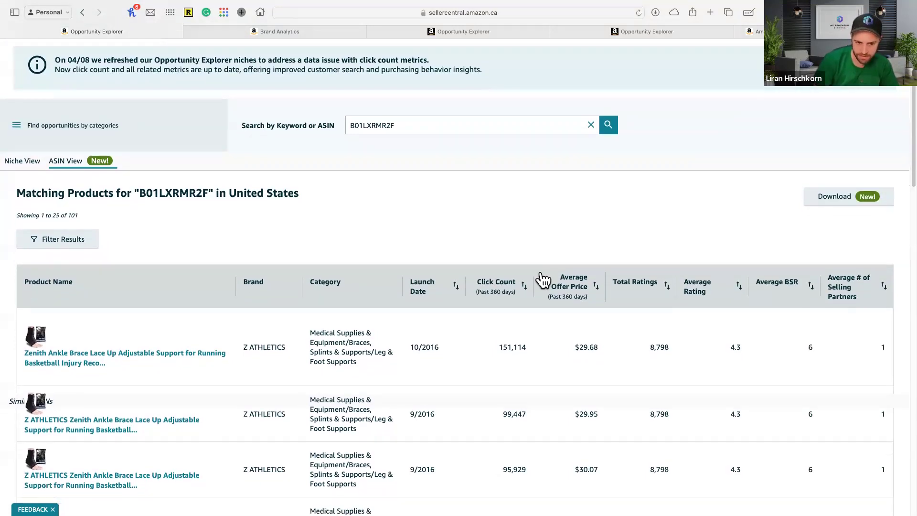
{"action": "scroll", "coordinate": [479, 234], "scroll_direction": "down", "scroll_amount": 1}
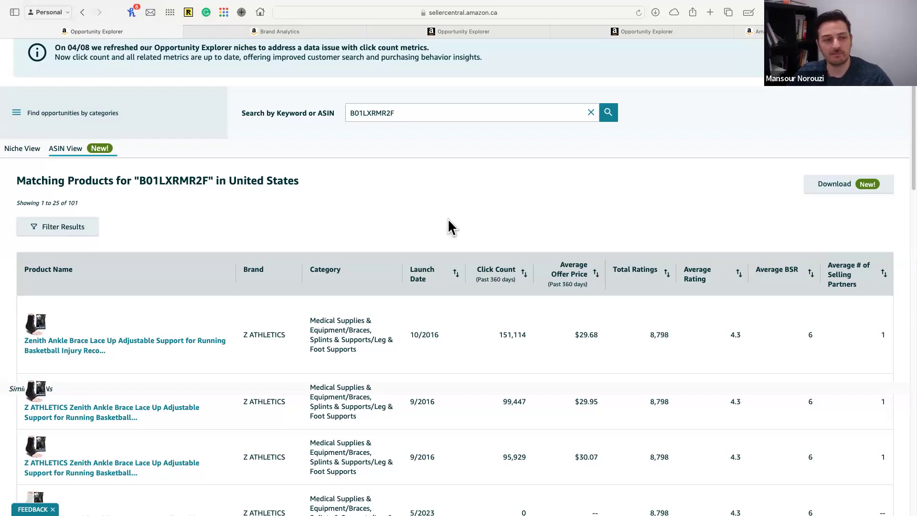
{"action": "scroll", "coordinate": [211, 385], "scroll_direction": "down", "scroll_amount": 1}
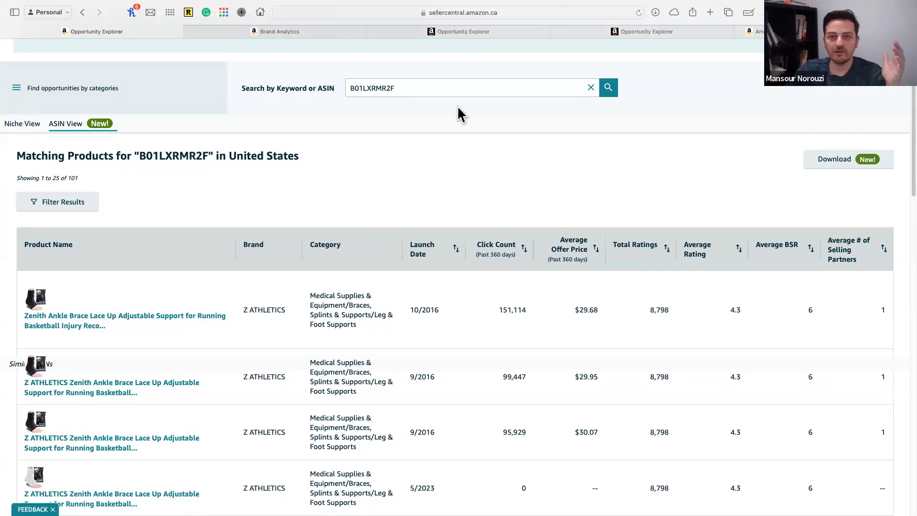
{"action": "mouse_move", "coordinate": [502, 60]}
{"action": "left_click", "coordinate": [753, 43]}
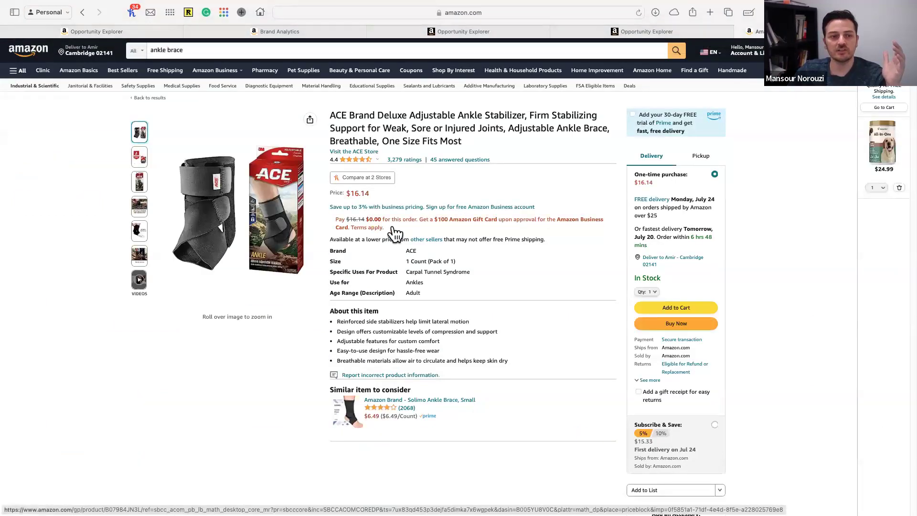
{"action": "left_click", "coordinate": [280, 33]}
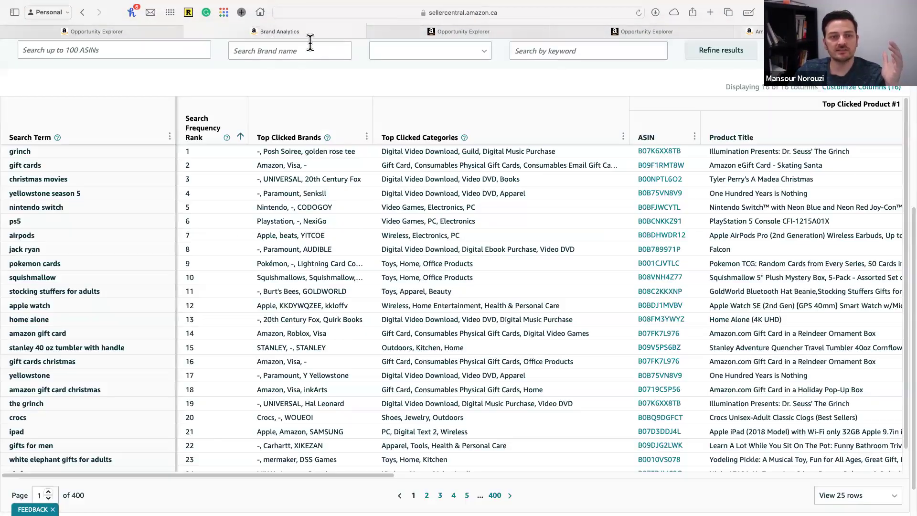
Switch to the ACE ankle stabilizer page on Amazon.com and open the SNEINO ankle brace from its related products
{"action": "left_click", "coordinate": [747, 32]}
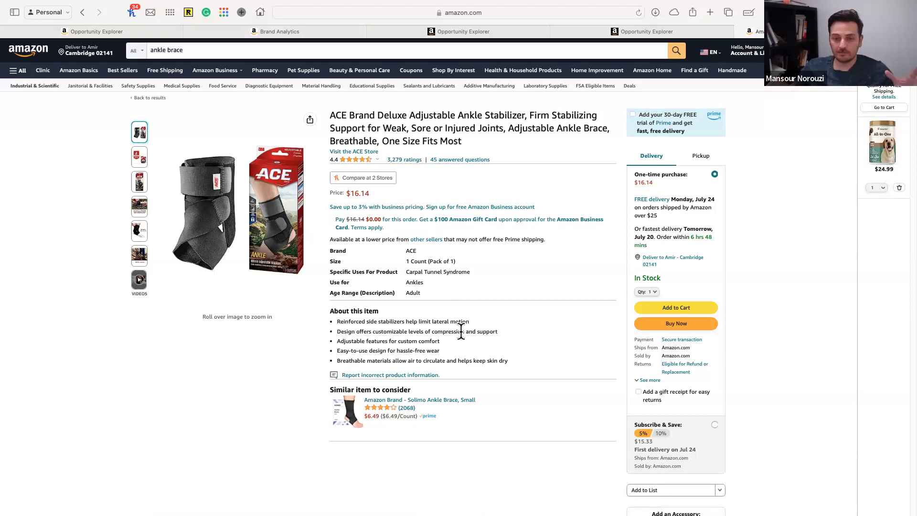
{"action": "scroll", "coordinate": [460, 331], "scroll_direction": "down", "scroll_amount": 15}
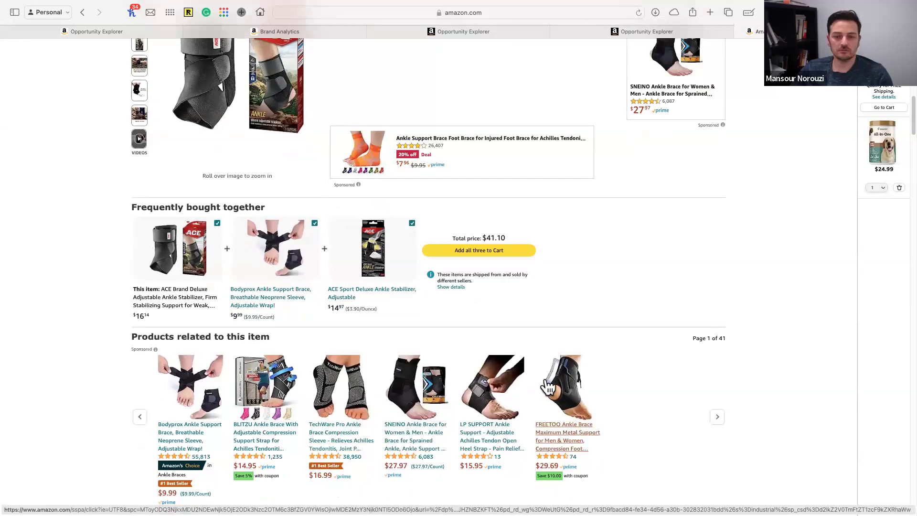
{"action": "scroll", "coordinate": [530, 388], "scroll_direction": "down", "scroll_amount": 6}
{"action": "scroll", "coordinate": [416, 382], "scroll_direction": "down", "scroll_amount": 20}
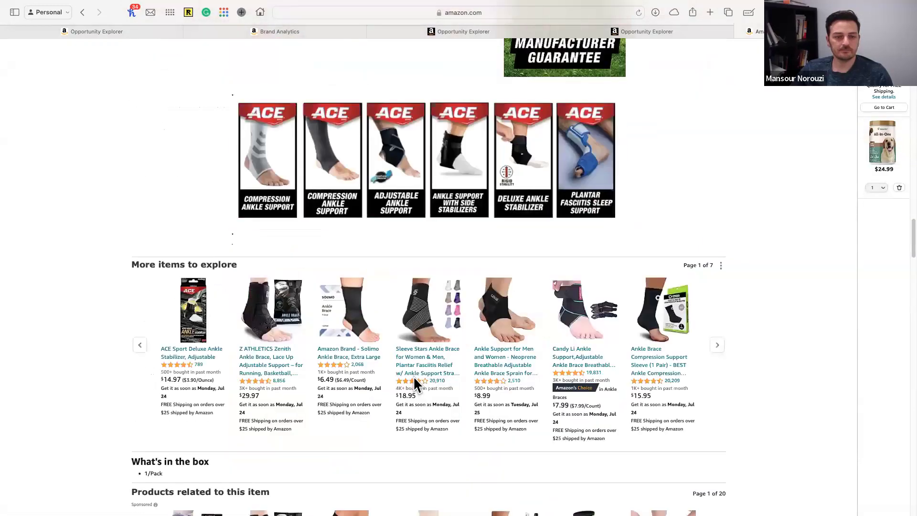
{"action": "scroll", "coordinate": [413, 380], "scroll_direction": "up", "scroll_amount": 6}
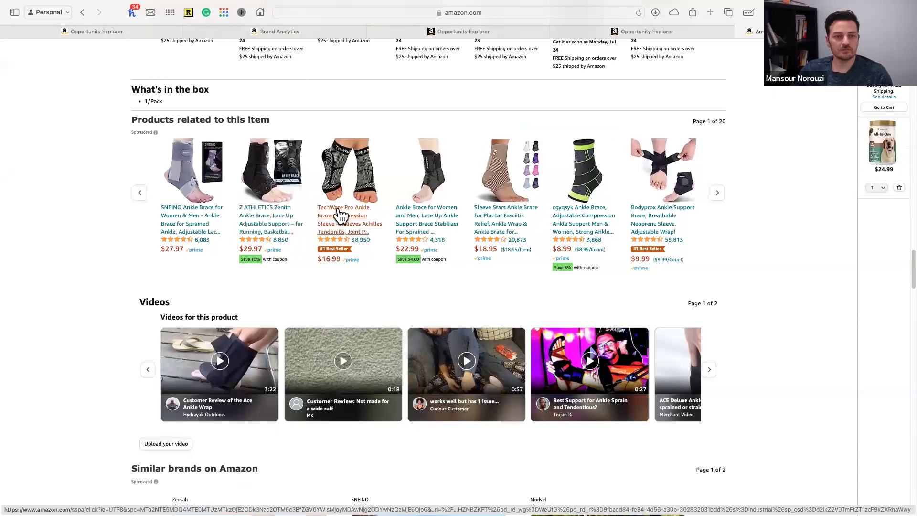
{"action": "left_click", "coordinate": [221, 212]}
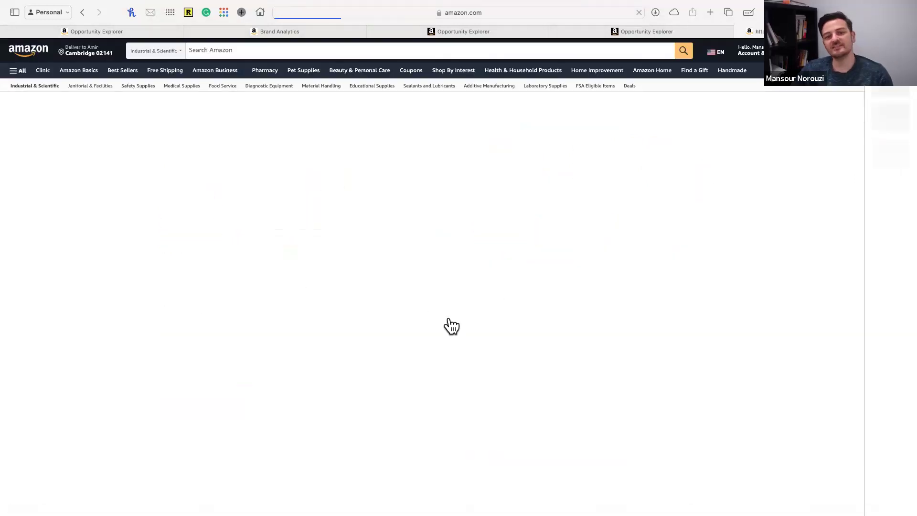
Review the SNEINO ankle brace listing on Amazon.com, including its description, frequently bought together items, related products, price and ratings
{"action": "scroll", "coordinate": [182, 363], "scroll_direction": "down", "scroll_amount": 4}
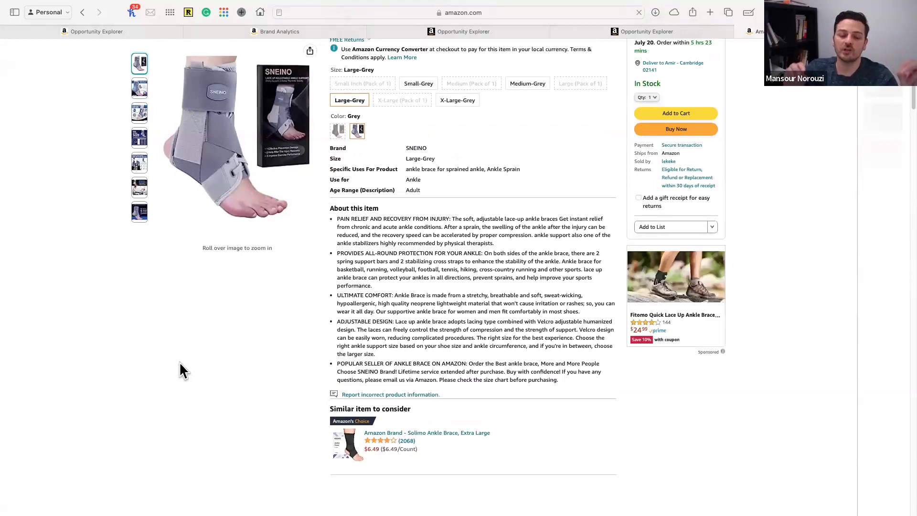
{"action": "scroll", "coordinate": [179, 362], "scroll_direction": "down", "scroll_amount": 5}
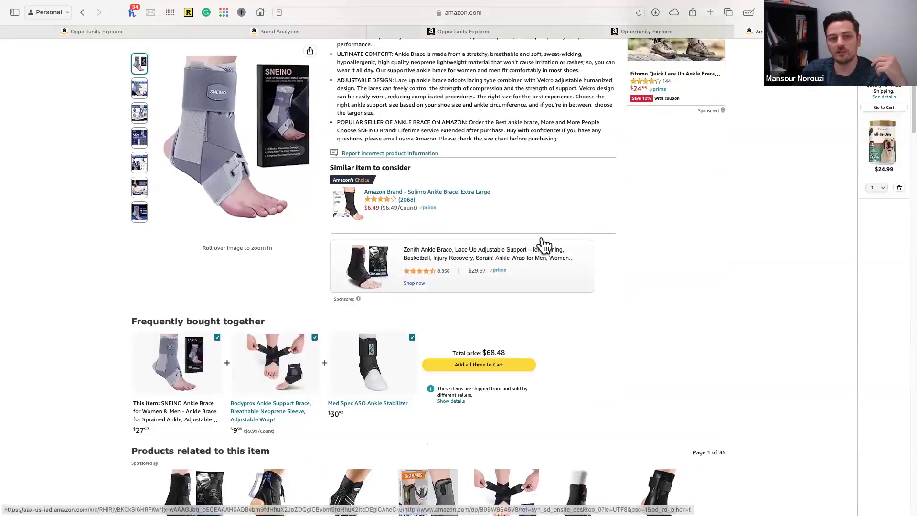
{"action": "scroll", "coordinate": [337, 347], "scroll_direction": "down", "scroll_amount": 2}
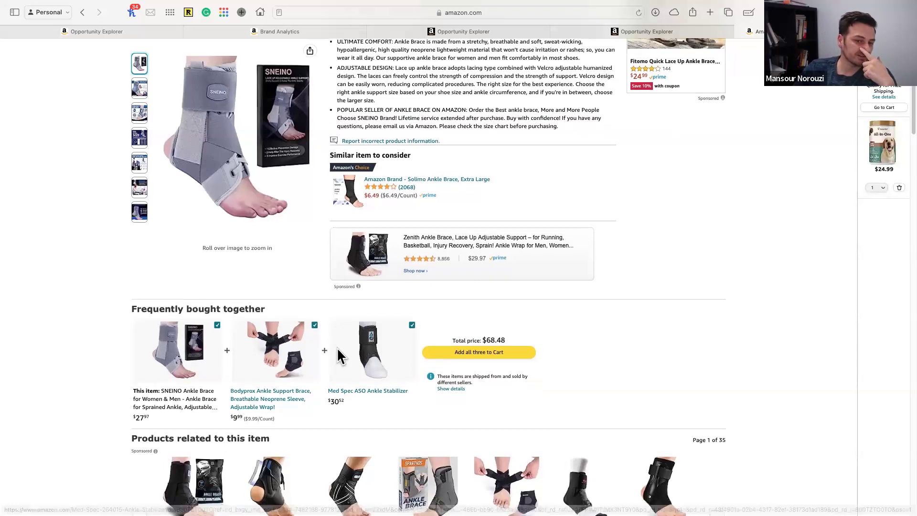
{"action": "scroll", "coordinate": [279, 403], "scroll_direction": "down", "scroll_amount": 1}
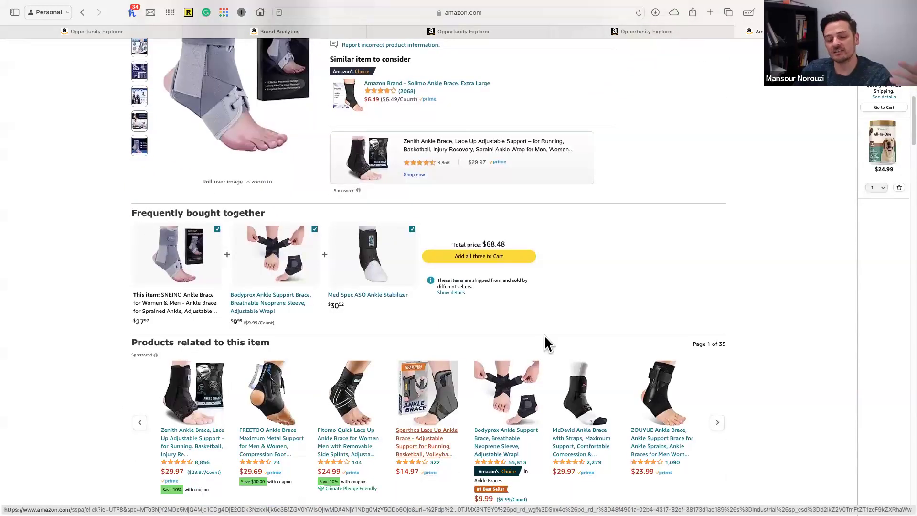
{"action": "scroll", "coordinate": [544, 337], "scroll_direction": "up", "scroll_amount": 8}
{"action": "scroll", "coordinate": [549, 335], "scroll_direction": "up", "scroll_amount": 3}
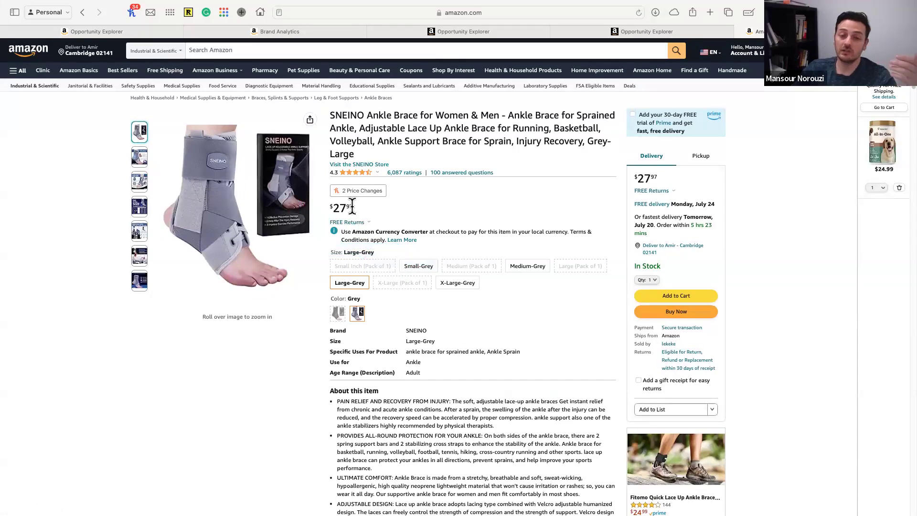
{"action": "left_click", "coordinate": [377, 191]}
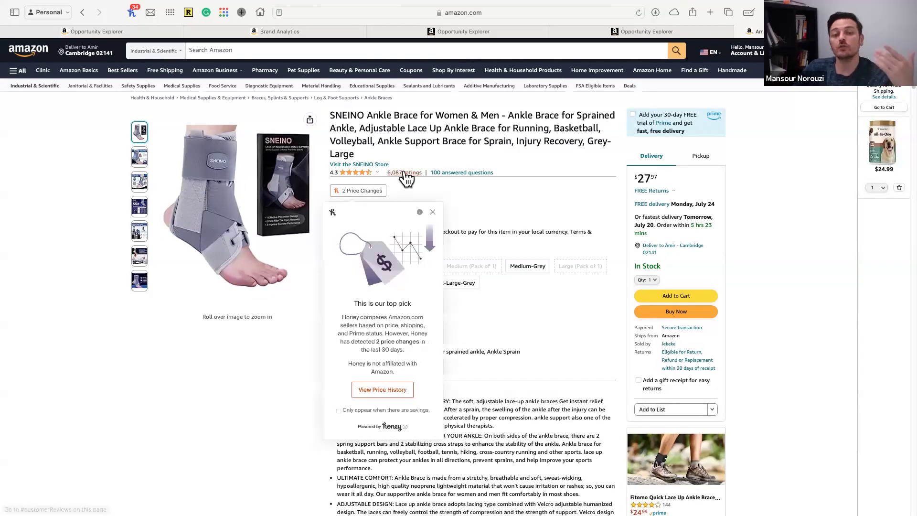
{"action": "left_click", "coordinate": [591, 300]}
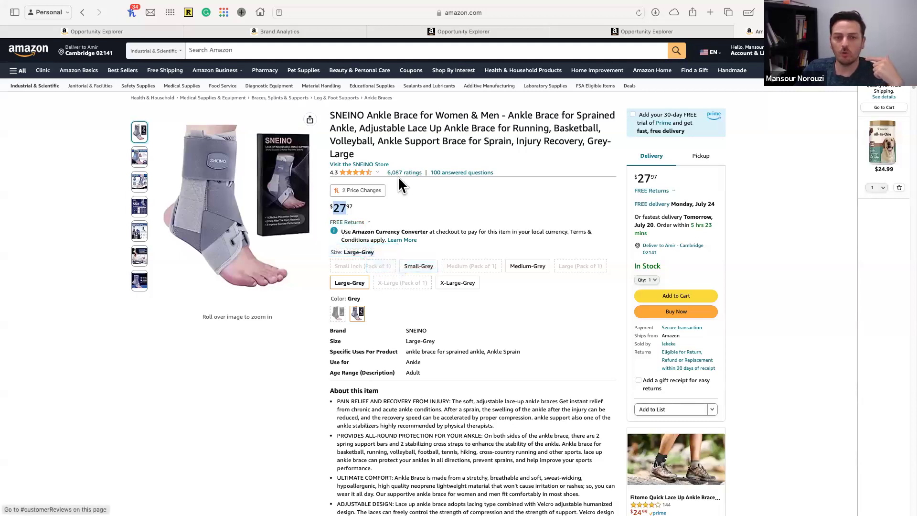
{"action": "mouse_move", "coordinate": [377, 173]}
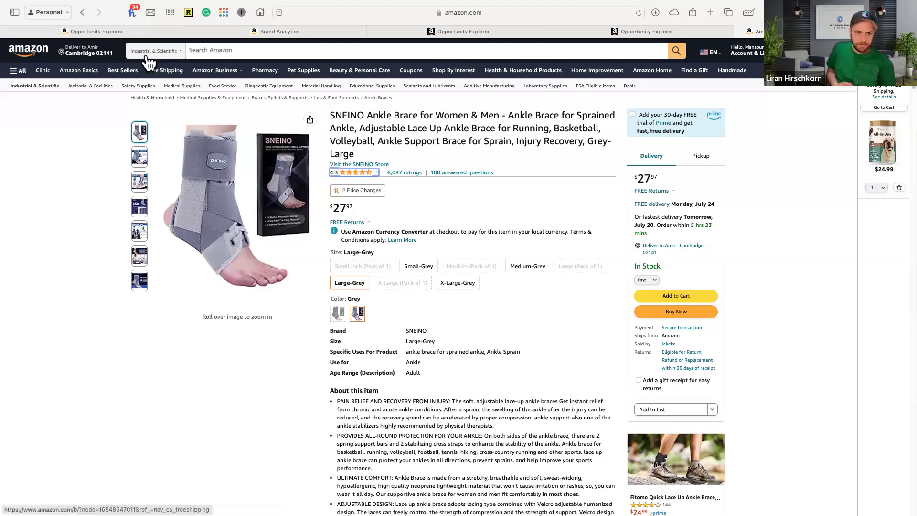
Return to the B01LXRMR2F results in Product Opportunity Explorer and filter them to a minimum average price of 24
{"action": "left_click", "coordinate": [130, 32]}
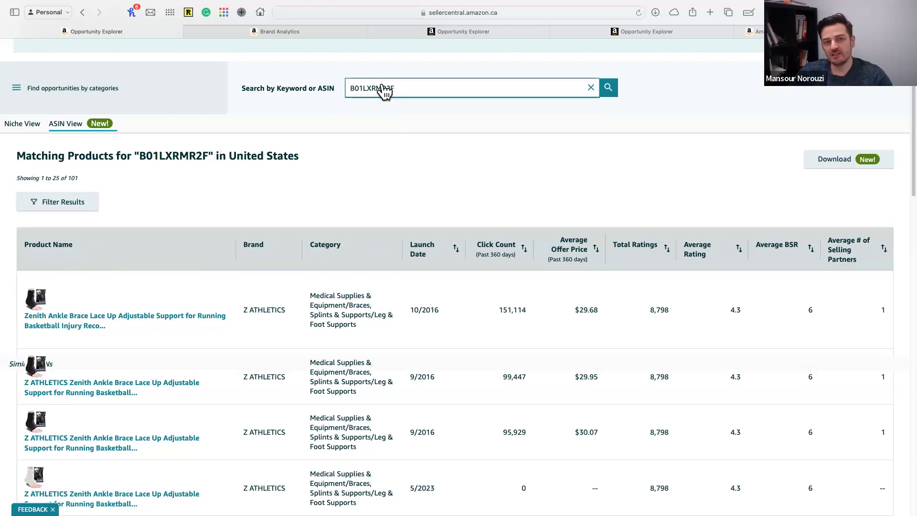
{"action": "left_click", "coordinate": [359, 94]}
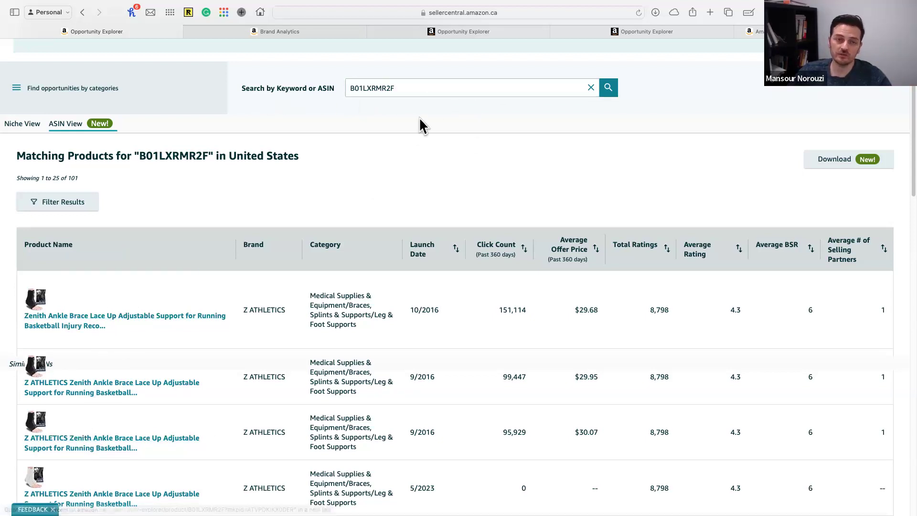
{"action": "left_click", "coordinate": [64, 205]}
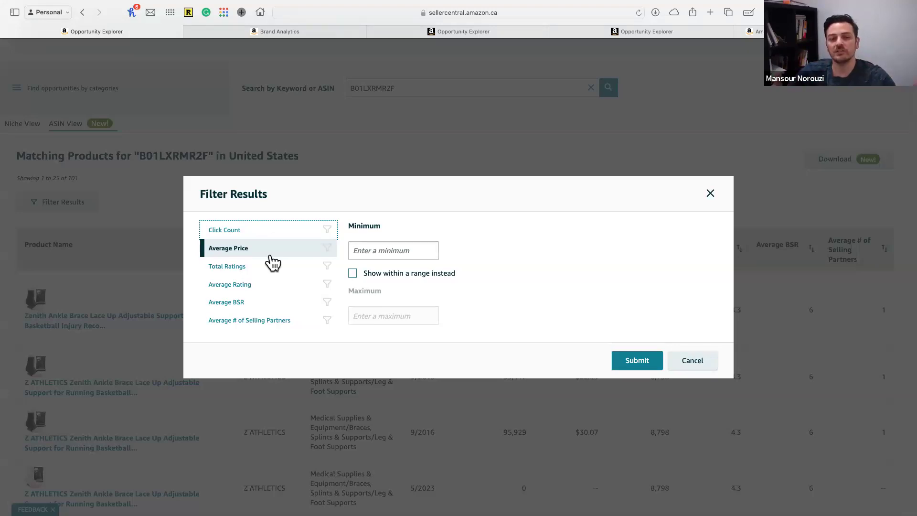
{"action": "left_click", "coordinate": [383, 251]}
{"action": "left_click", "coordinate": [369, 275]}
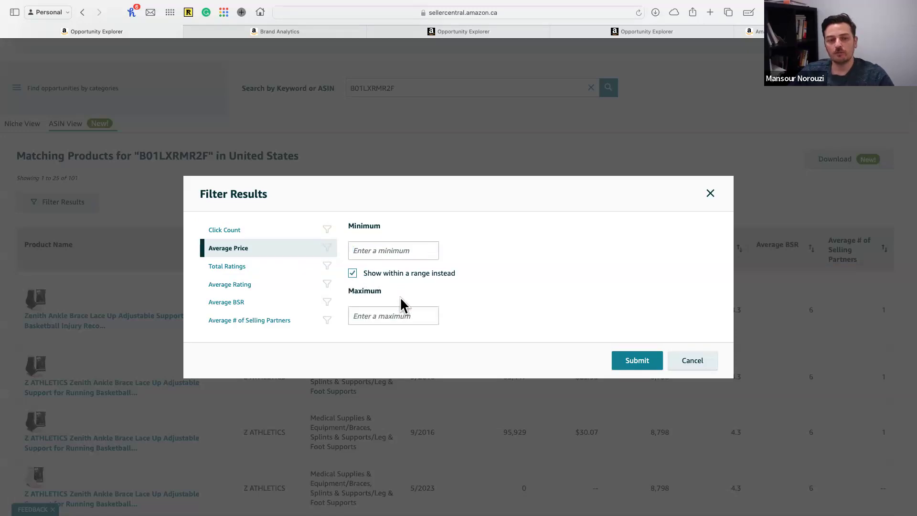
{"action": "left_click", "coordinate": [364, 253]}
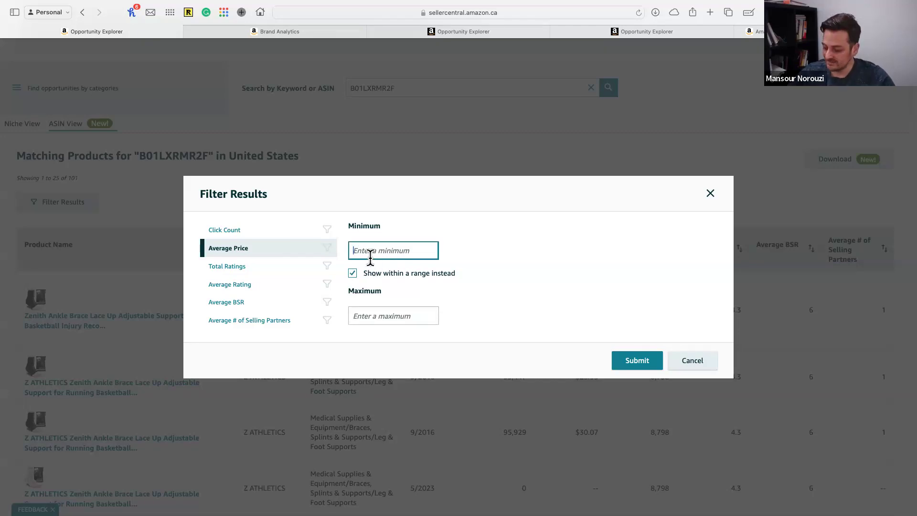
{"action": "type", "text": "24"}
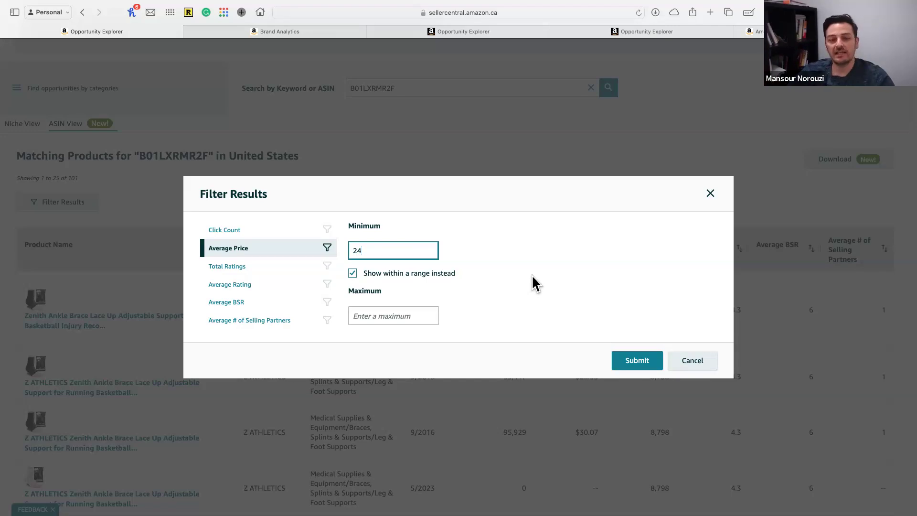
{"action": "left_click", "coordinate": [637, 362]}
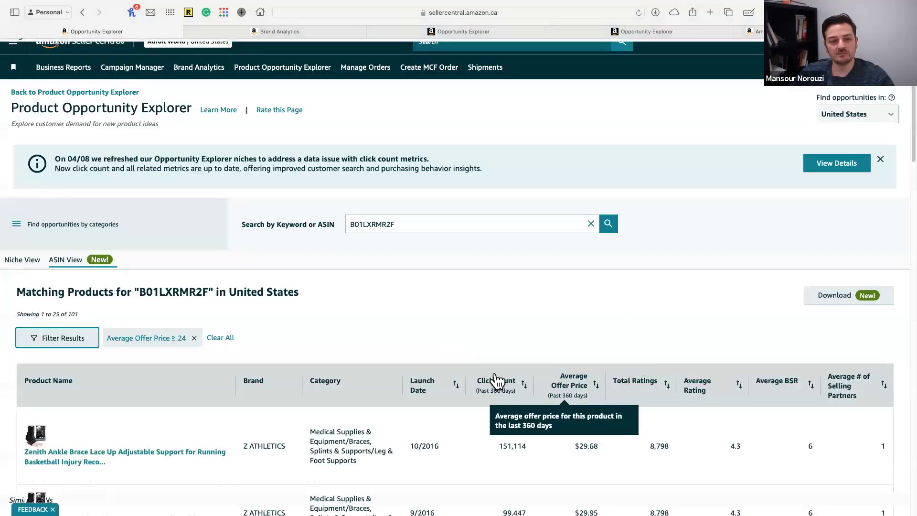
{"action": "scroll", "coordinate": [472, 344], "scroll_direction": "down", "scroll_amount": 1}
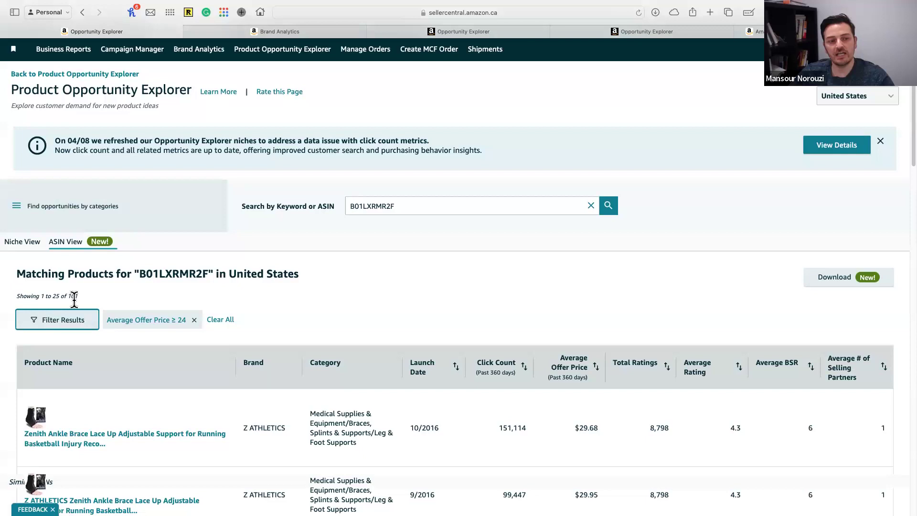
{"action": "scroll", "coordinate": [401, 422], "scroll_direction": "down", "scroll_amount": 1}
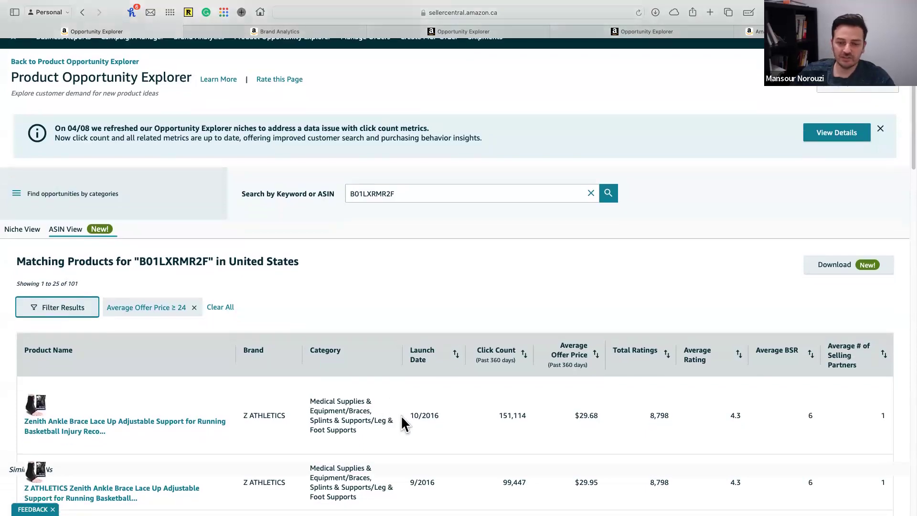
{"action": "scroll", "coordinate": [401, 423], "scroll_direction": "down", "scroll_amount": 1}
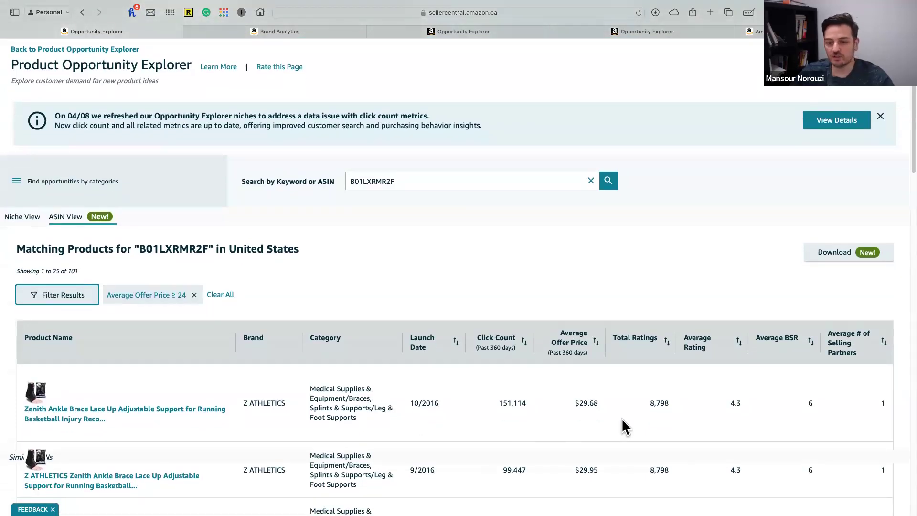
Set the minimum average price filter to 30 and look through the matching products
{"action": "left_click", "coordinate": [150, 296]}
{"action": "left_click_drag", "start_coordinate": [393, 252], "coordinate": [349, 253]}
{"action": "type", "text": "30"}
{"action": "left_click", "coordinate": [659, 360]}
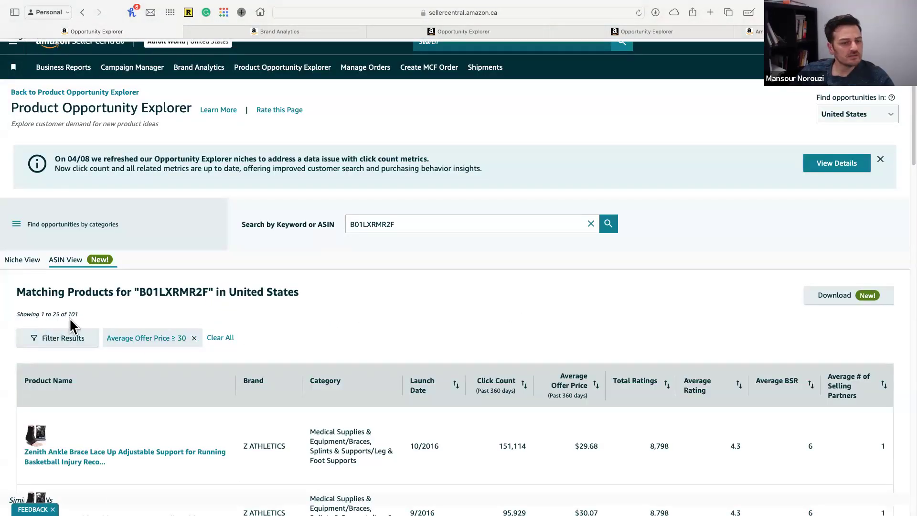
{"action": "scroll", "coordinate": [72, 316], "scroll_direction": "down", "scroll_amount": 1}
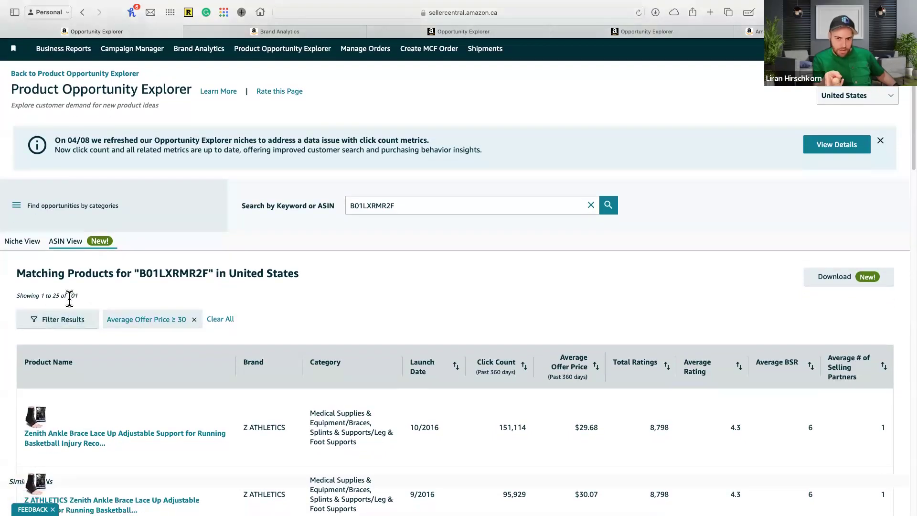
{"action": "scroll", "coordinate": [477, 323], "scroll_direction": "down", "scroll_amount": 10}
{"action": "scroll", "coordinate": [520, 354], "scroll_direction": "down", "scroll_amount": 15}
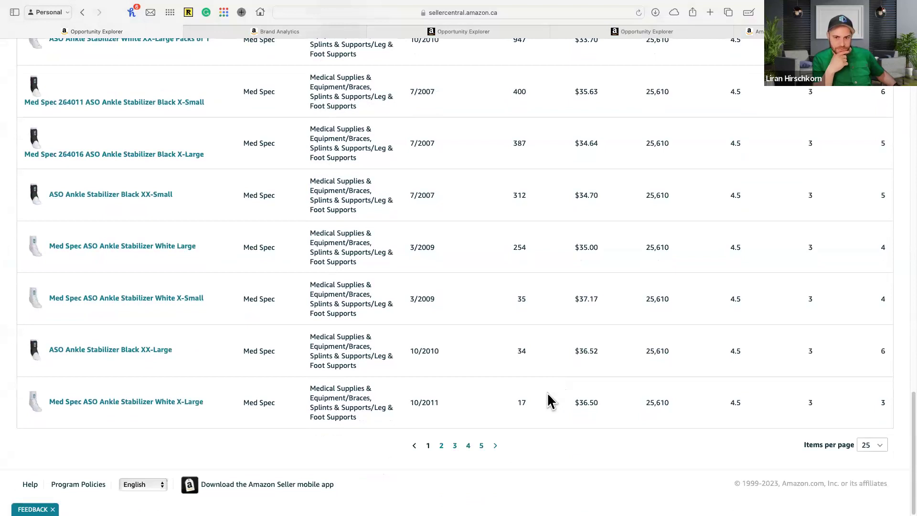
{"action": "scroll", "coordinate": [548, 400], "scroll_direction": "up", "scroll_amount": 20}
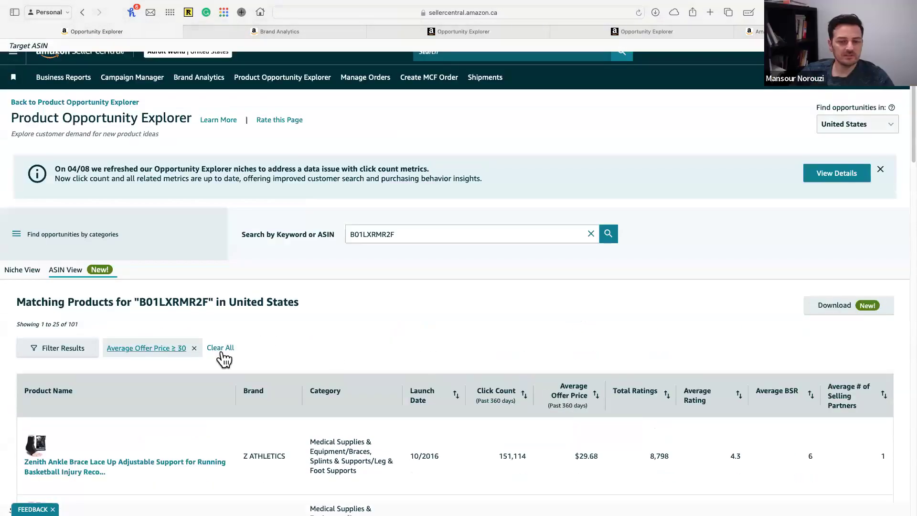
Sort the matching products by average offer price, highest first
{"action": "scroll", "coordinate": [573, 421], "scroll_direction": "down", "scroll_amount": 1}
{"action": "left_click", "coordinate": [592, 397]}
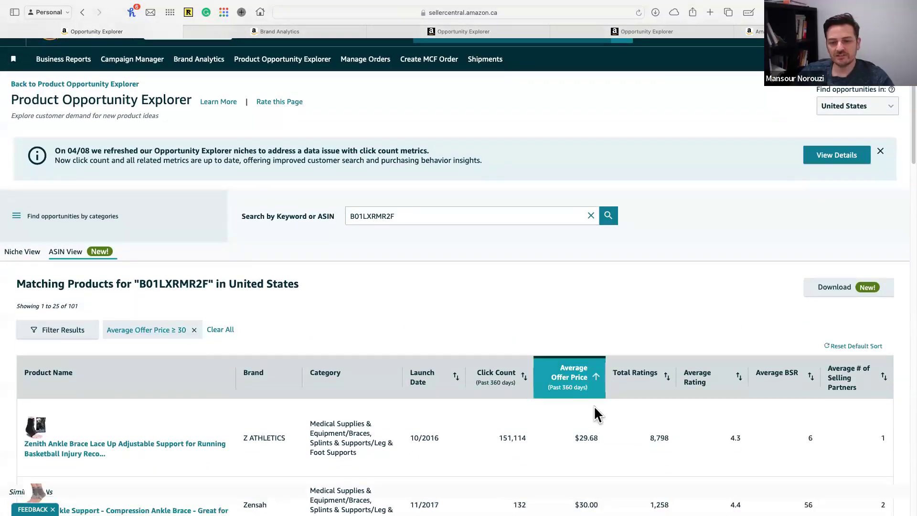
{"action": "left_click", "coordinate": [594, 396]}
{"action": "scroll", "coordinate": [593, 411], "scroll_direction": "down", "scroll_amount": 1}
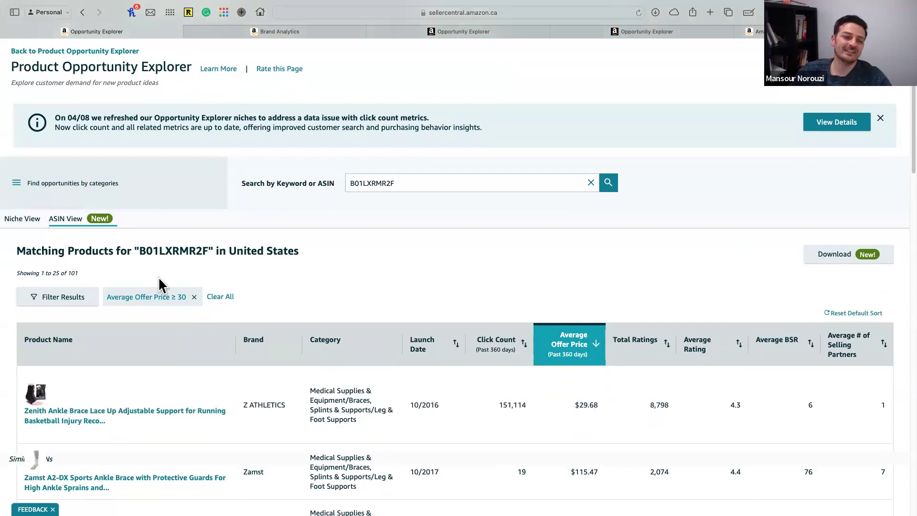
Set the minimum average price filter for the matching products to 35
{"action": "left_click", "coordinate": [159, 297]}
{"action": "left_click_drag", "start_coordinate": [362, 252], "coordinate": [334, 252]}
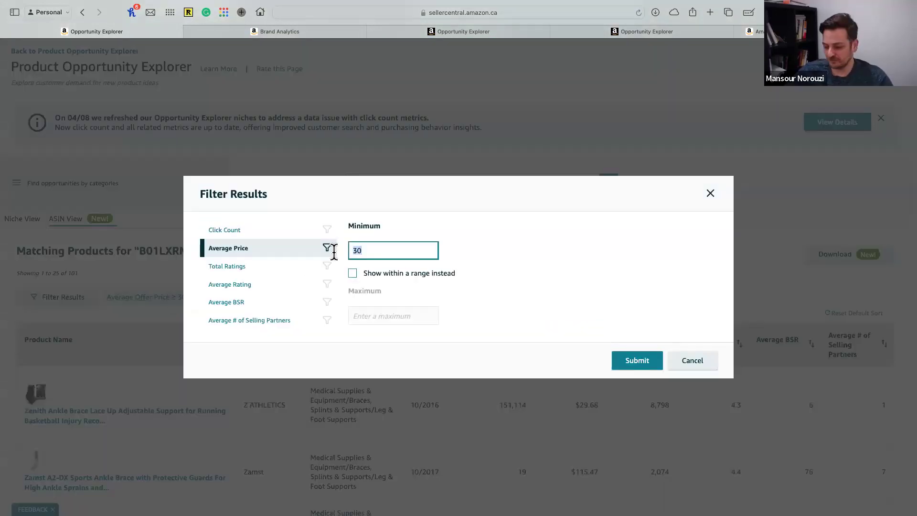
{"action": "type", "text": "35"}
{"action": "left_click", "coordinate": [637, 361]}
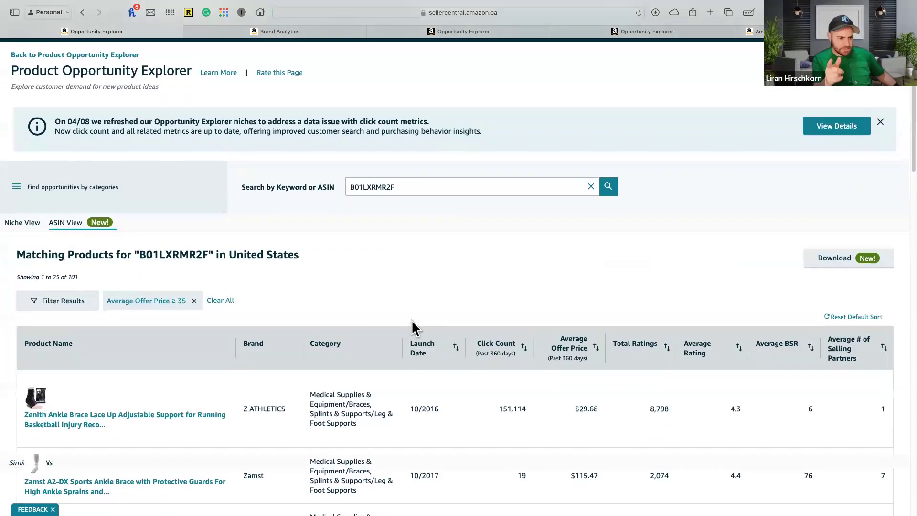
{"action": "left_click", "coordinate": [159, 300]}
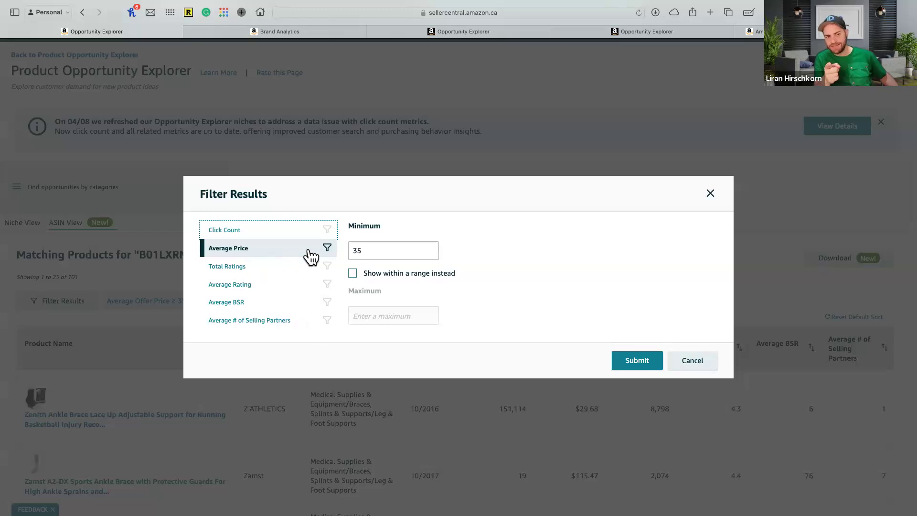
{"action": "left_click", "coordinate": [703, 364]}
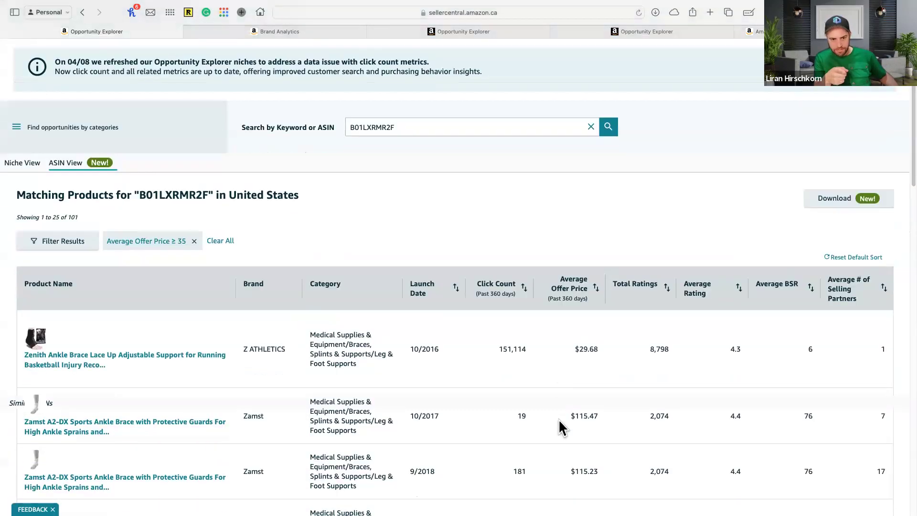
Set the minimum average price filter for the matching products to 25
{"action": "scroll", "coordinate": [525, 411], "scroll_direction": "up", "scroll_amount": 2}
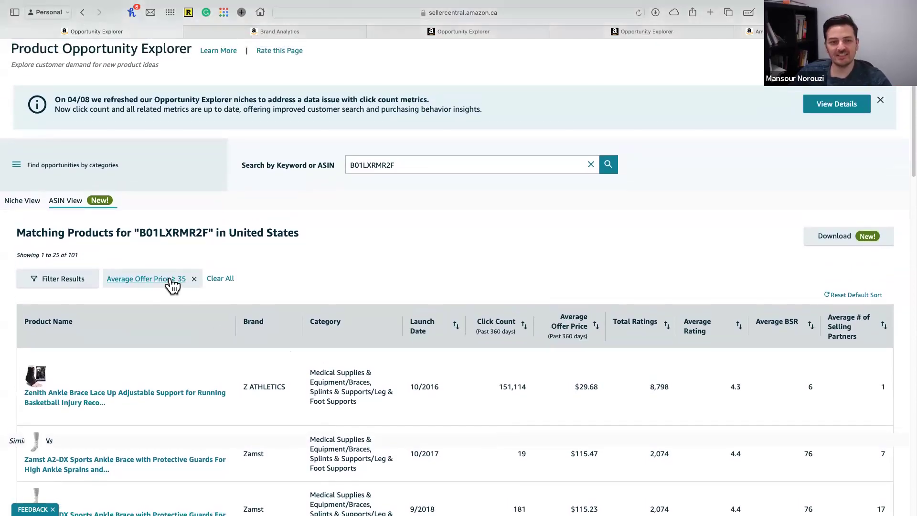
{"action": "left_click", "coordinate": [173, 285]}
{"action": "left_click_drag", "start_coordinate": [396, 252], "coordinate": [337, 251]}
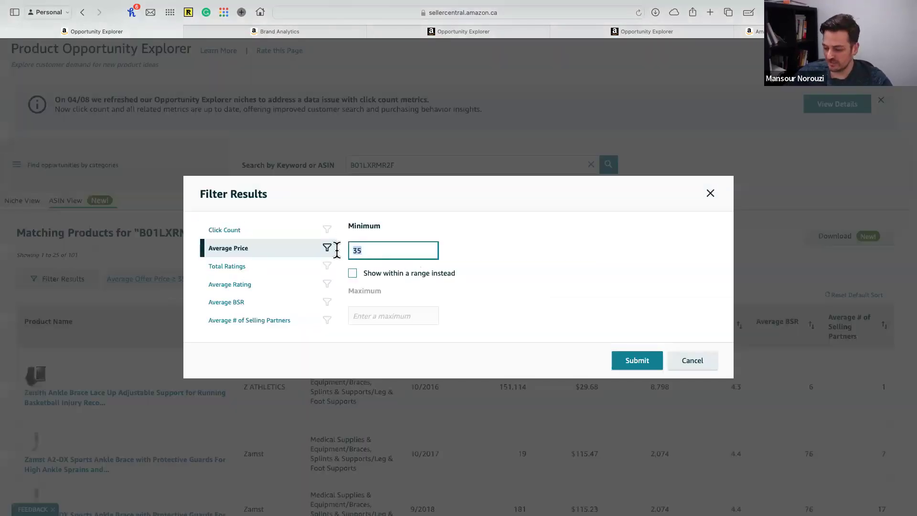
{"action": "type", "text": "25"}
{"action": "key", "text": "Return"}
Sort the filtered products by average offer price, lowest first, and review the list
{"action": "scroll", "coordinate": [601, 440], "scroll_direction": "down", "scroll_amount": 2}
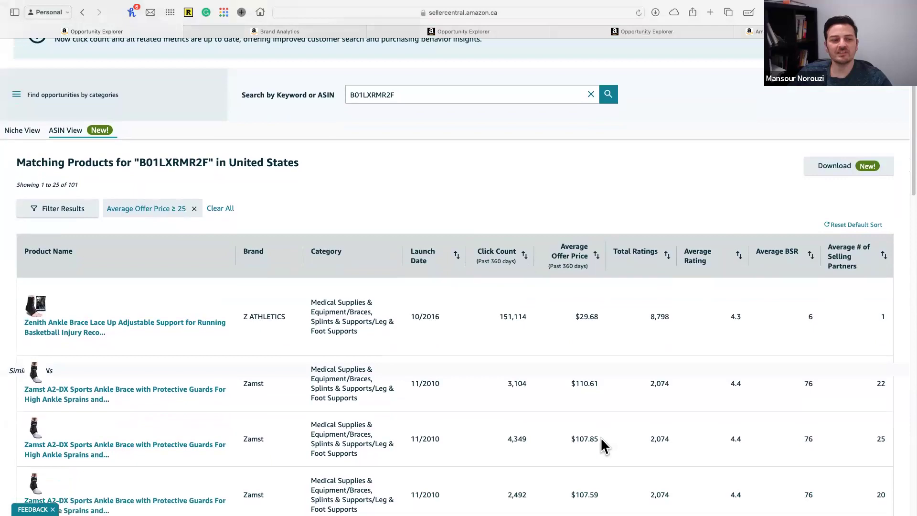
{"action": "left_click", "coordinate": [596, 262]}
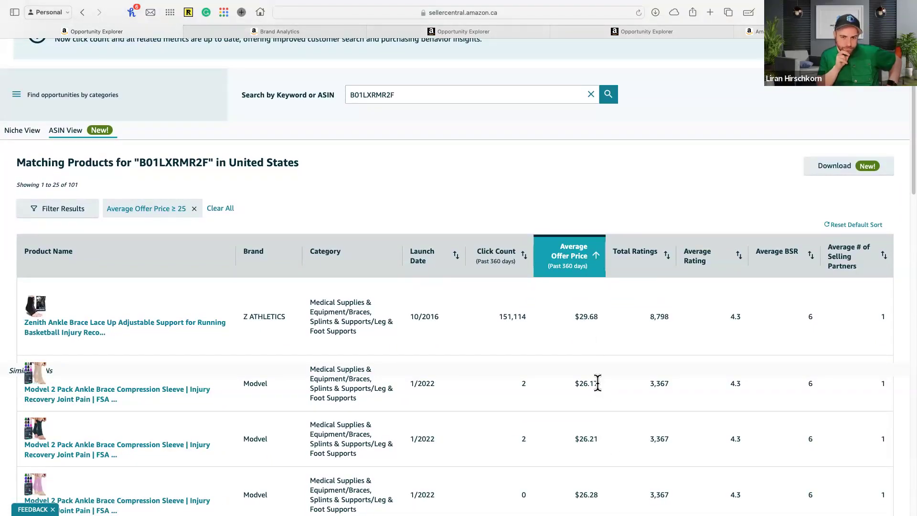
{"action": "scroll", "coordinate": [600, 388], "scroll_direction": "down", "scroll_amount": 4}
{"action": "scroll", "coordinate": [601, 401], "scroll_direction": "down", "scroll_amount": 20}
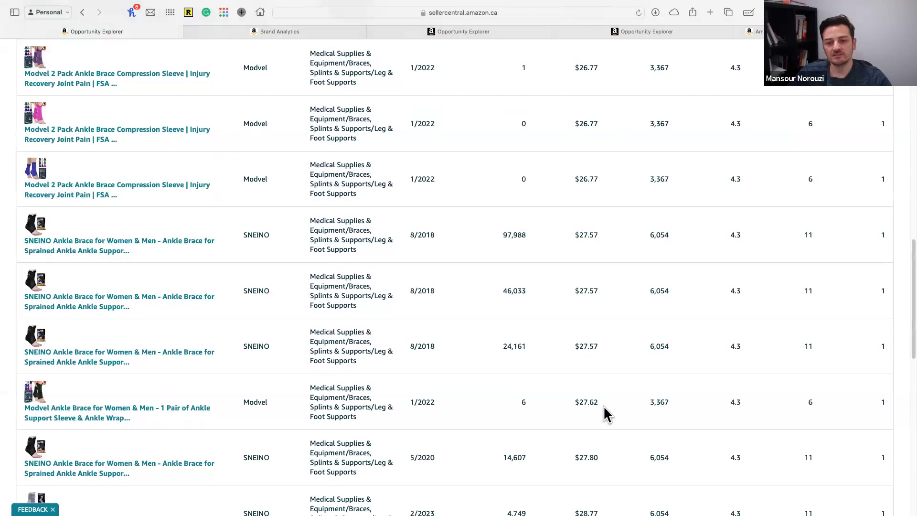
{"action": "scroll", "coordinate": [603, 405], "scroll_direction": "up", "scroll_amount": 15}
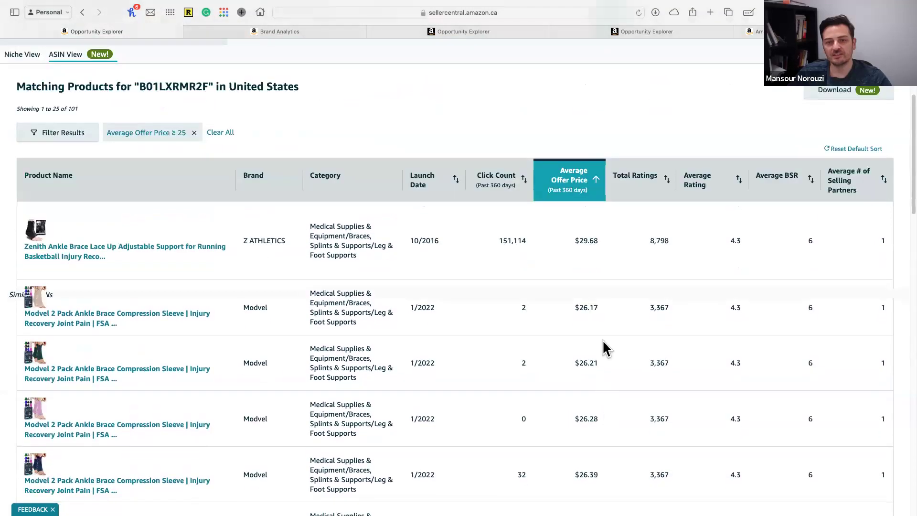
{"action": "scroll", "coordinate": [591, 394], "scroll_direction": "down", "scroll_amount": 7}
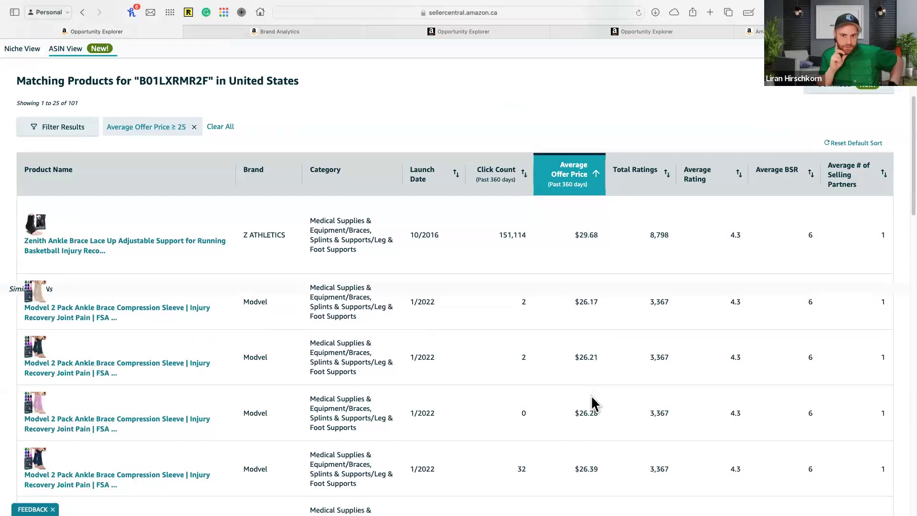
Set the minimum average price filter for the matching products to 27
{"action": "scroll", "coordinate": [593, 454], "scroll_direction": "up", "scroll_amount": 16}
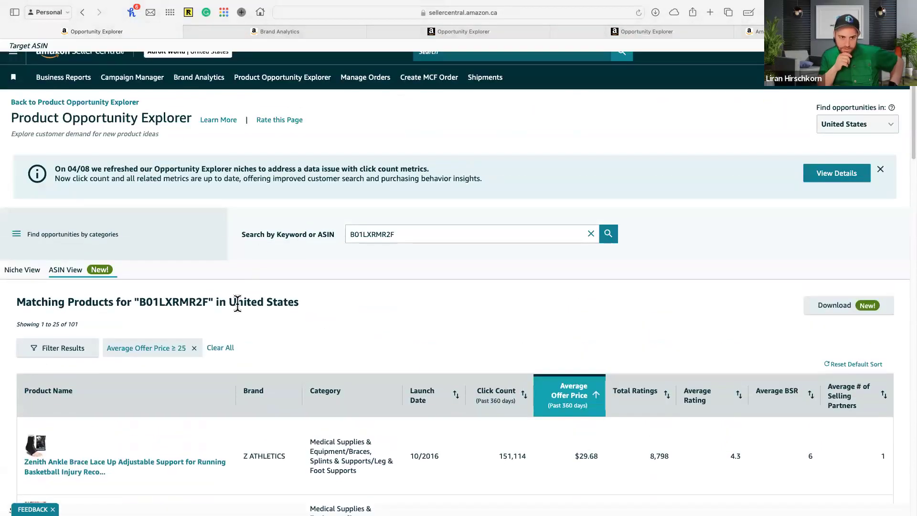
{"action": "left_click", "coordinate": [171, 359]}
{"action": "left_click_drag", "start_coordinate": [377, 250], "coordinate": [346, 250]}
{"action": "type", "text": "27"}
{"action": "left_click", "coordinate": [640, 361]}
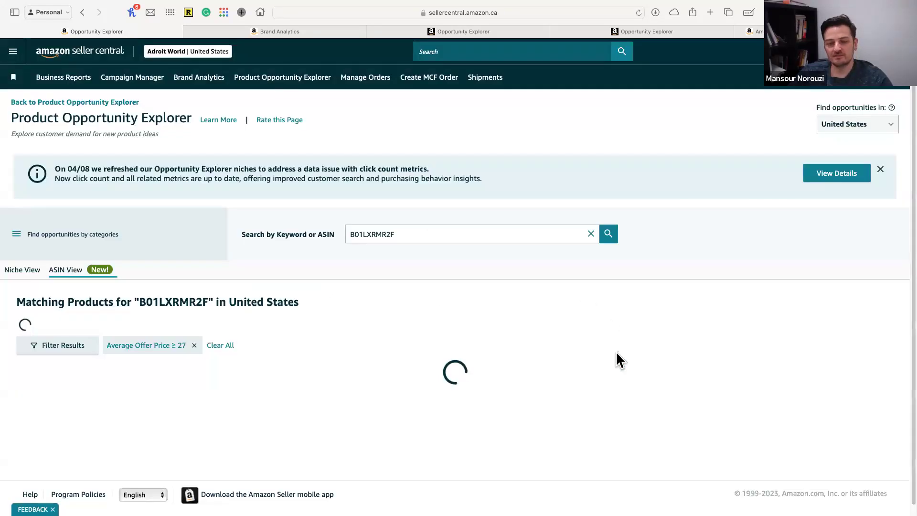
{"action": "scroll", "coordinate": [610, 334], "scroll_direction": "down", "scroll_amount": 5}
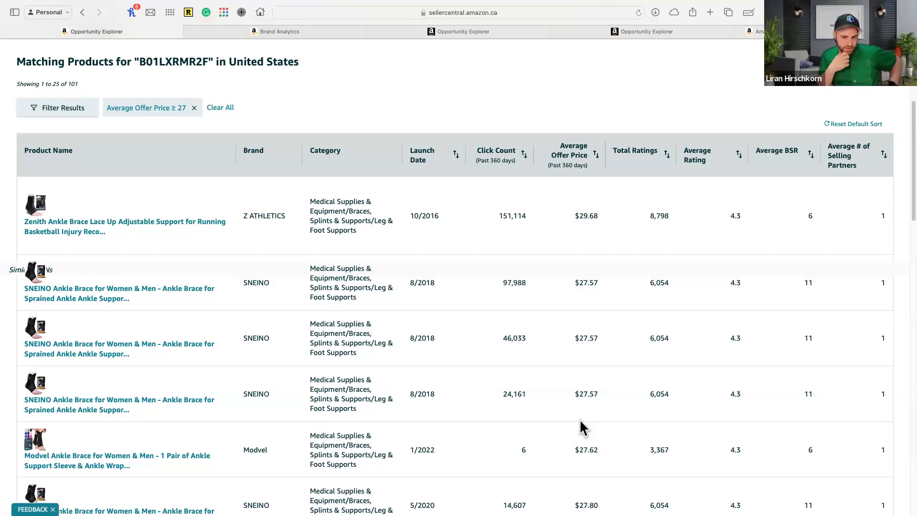
Turn the average price filter into a range with a maximum of 50, and open the total ratings filter
{"action": "scroll", "coordinate": [574, 398], "scroll_direction": "up", "scroll_amount": 5}
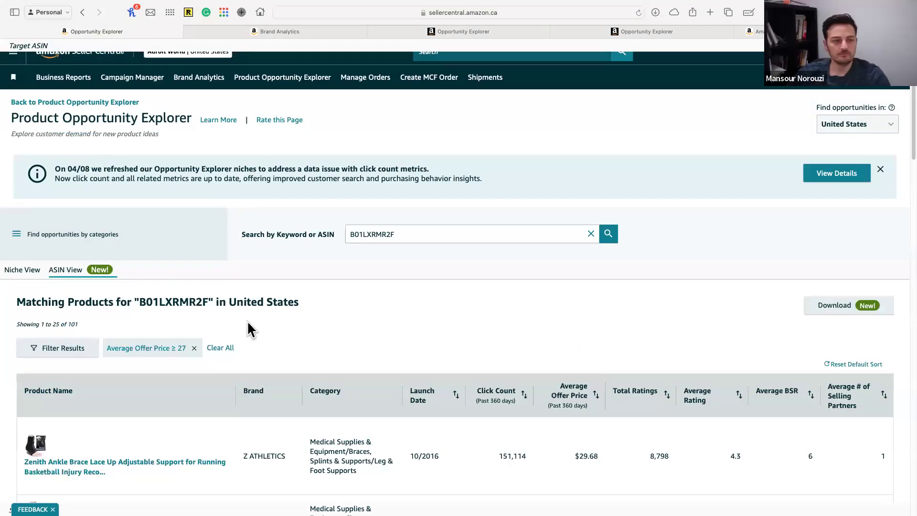
{"action": "left_click", "coordinate": [171, 352]}
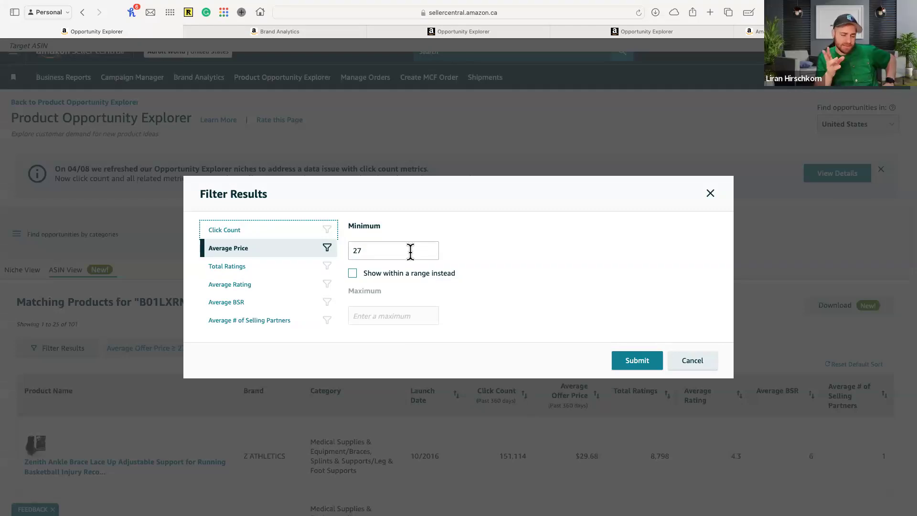
{"action": "left_click", "coordinate": [381, 276]}
{"action": "left_click", "coordinate": [388, 315]}
{"action": "type", "text": "50"}
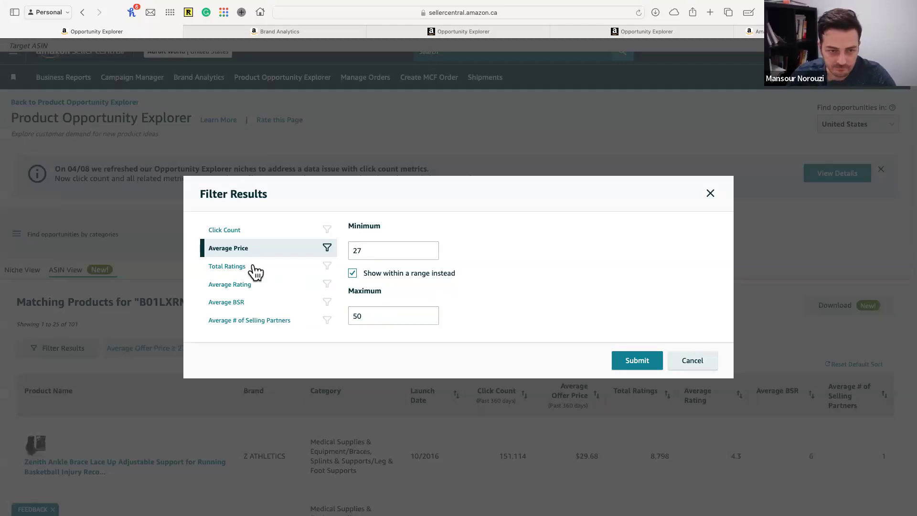
{"action": "left_click", "coordinate": [249, 266]}
{"action": "left_click", "coordinate": [362, 252]}
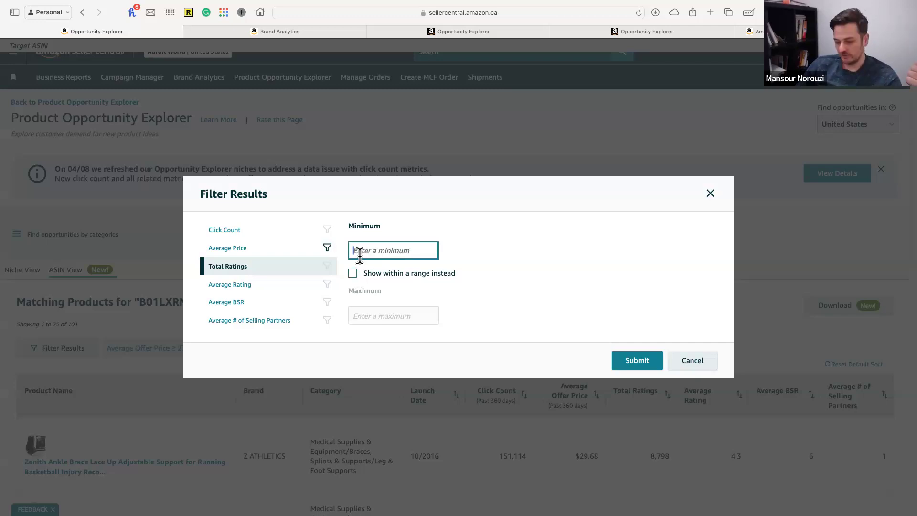
{"action": "type", "text": "150"}
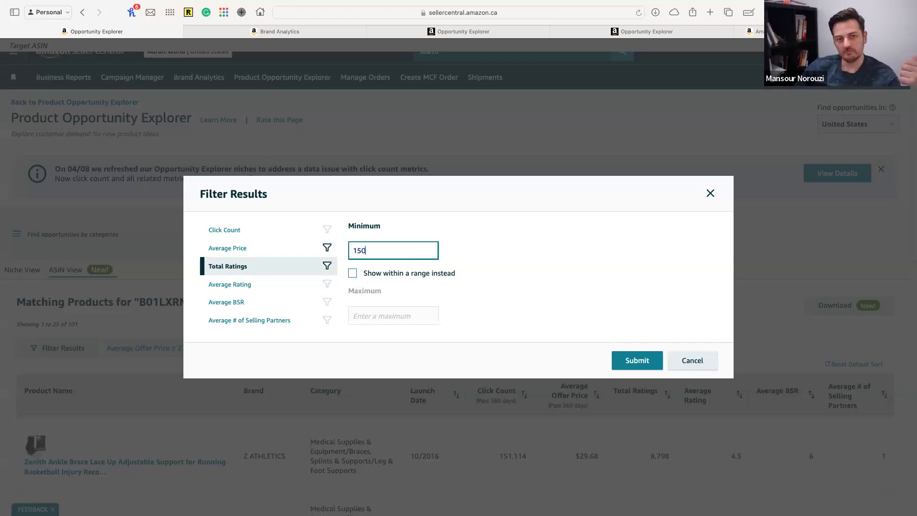
{"action": "key", "text": "BackSpace"}
{"action": "key", "text": "BackSpace"}
{"action": "key", "text": "BackSpace"}
Limit total ratings to a maximum of 200 with no minimum and apply the filters
{"action": "left_click", "coordinate": [388, 273]}
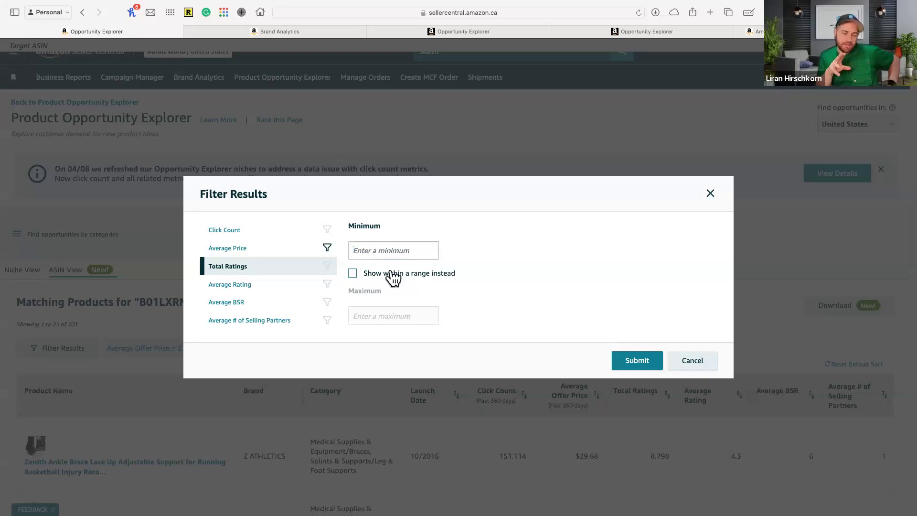
{"action": "left_click", "coordinate": [394, 316]}
{"action": "type", "text": "2000"}
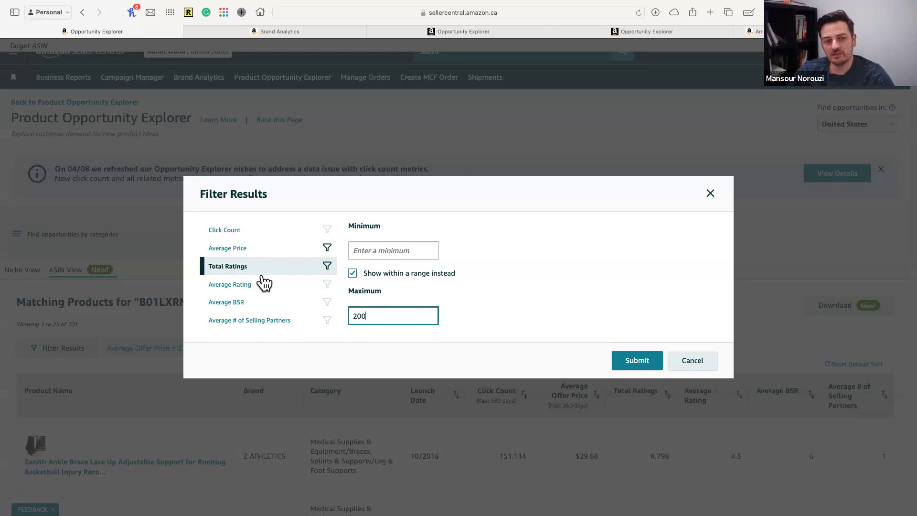
{"action": "left_click", "coordinate": [372, 251]}
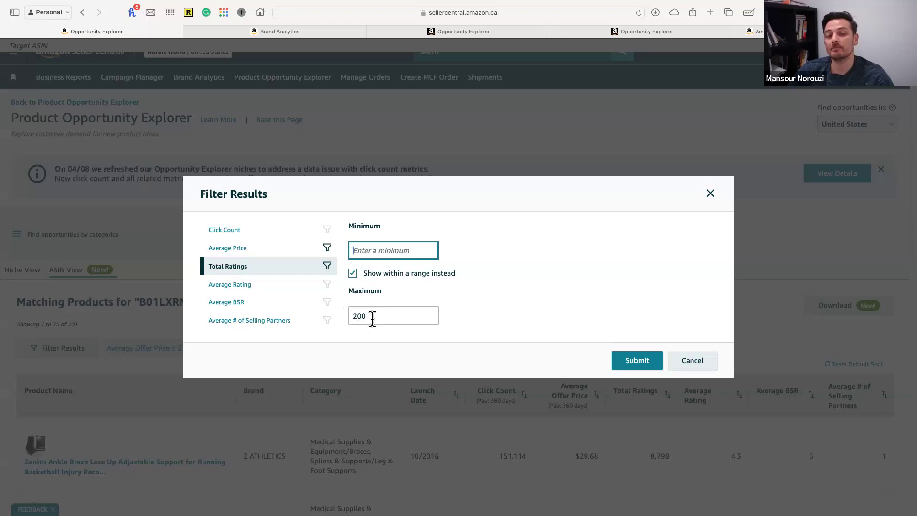
{"action": "left_click", "coordinate": [637, 361]}
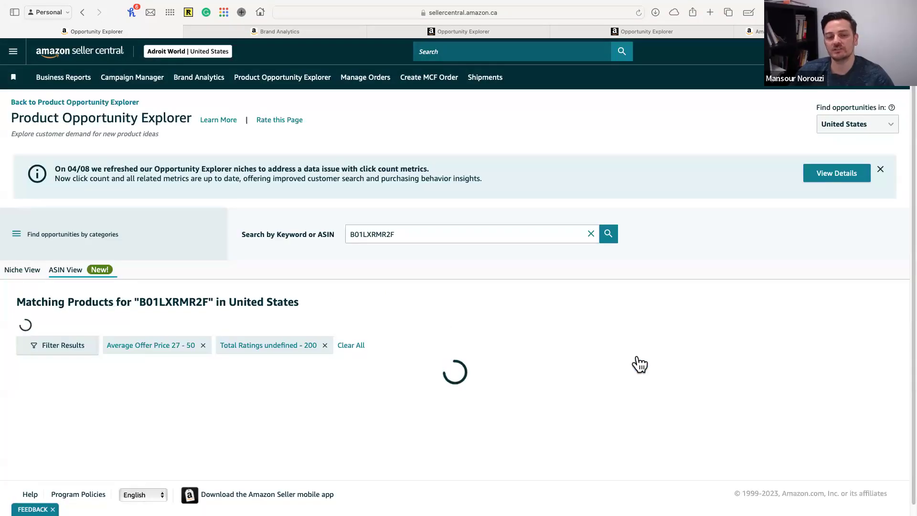
{"action": "scroll", "coordinate": [506, 305], "scroll_direction": "down", "scroll_amount": 5}
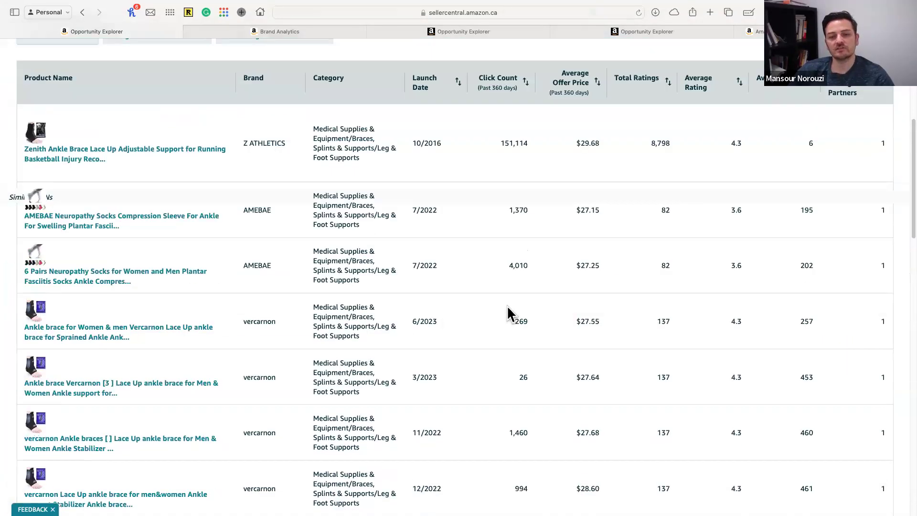
Add an average rating filter with a maximum of 4.2 and no minimum to the matching products
{"action": "scroll", "coordinate": [571, 271], "scroll_direction": "up", "scroll_amount": 2}
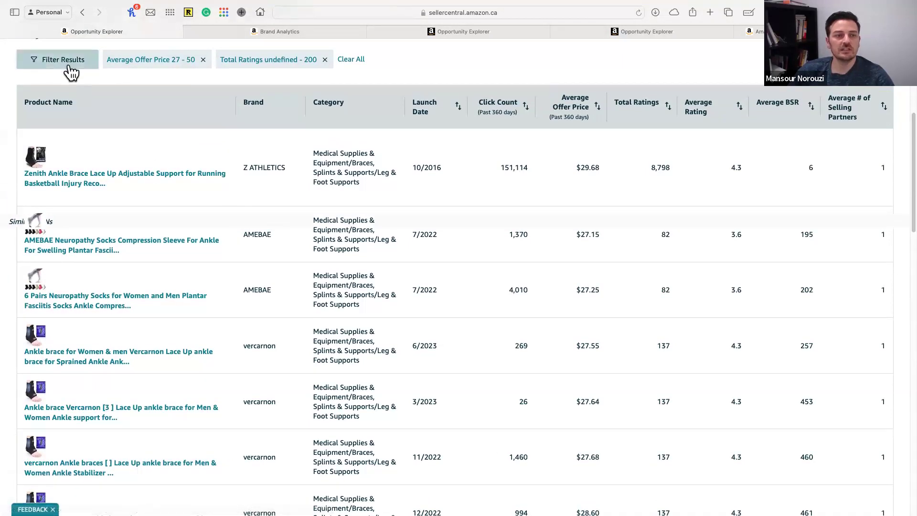
{"action": "left_click", "coordinate": [70, 73]}
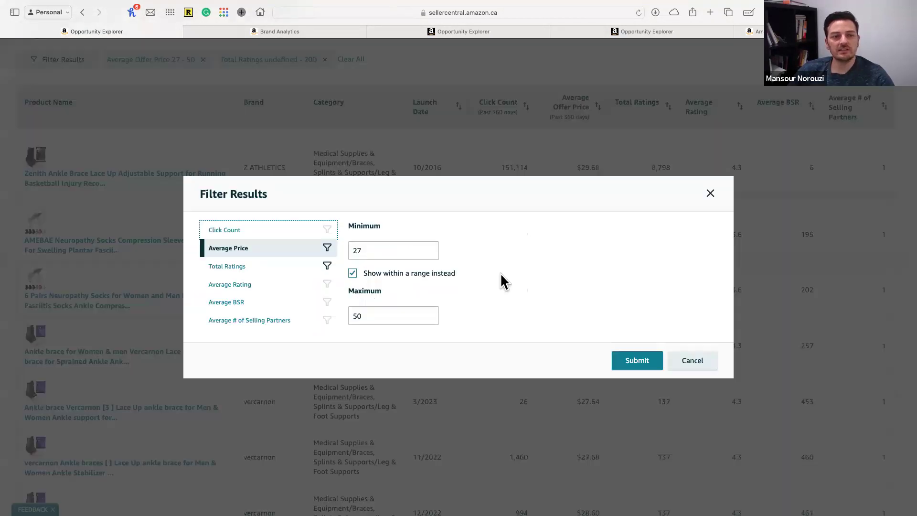
{"action": "left_click", "coordinate": [235, 286]}
{"action": "left_click", "coordinate": [377, 250]}
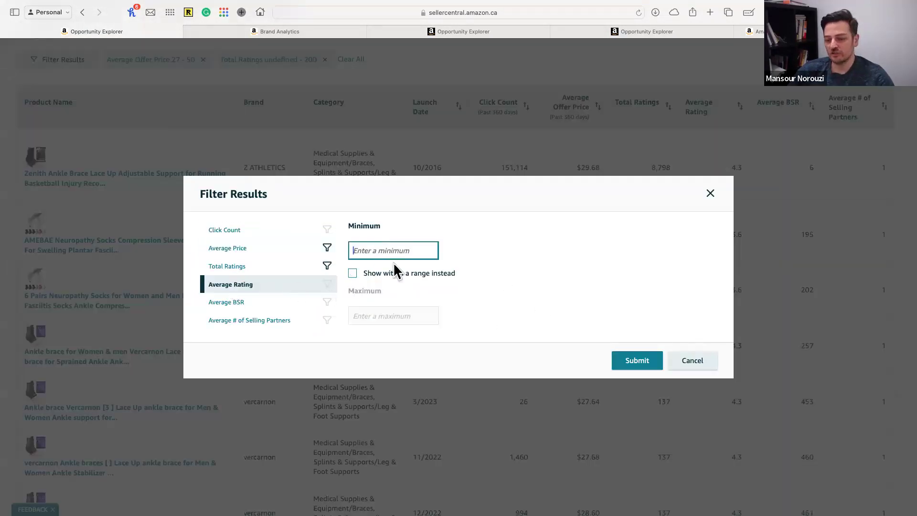
{"action": "left_click", "coordinate": [379, 275]}
{"action": "left_click", "coordinate": [385, 311]}
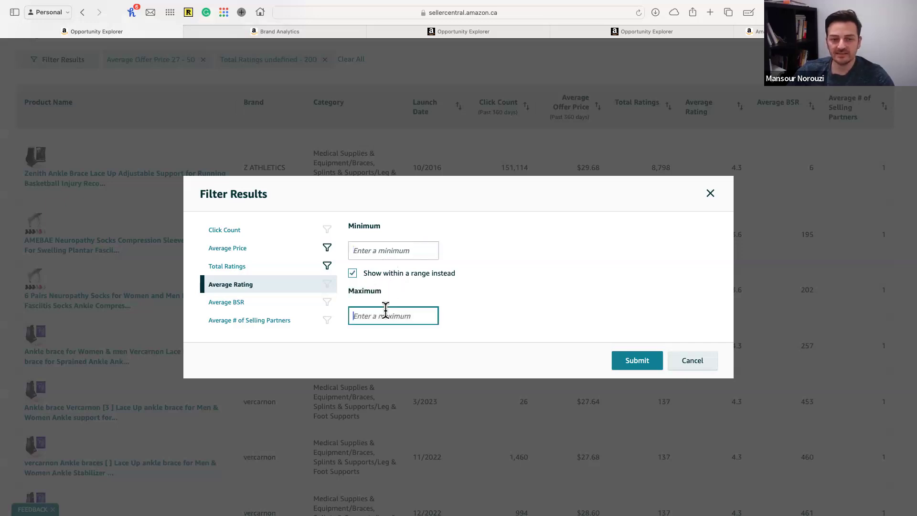
{"action": "type", "text": "4.2"}
{"action": "left_click", "coordinate": [617, 360]}
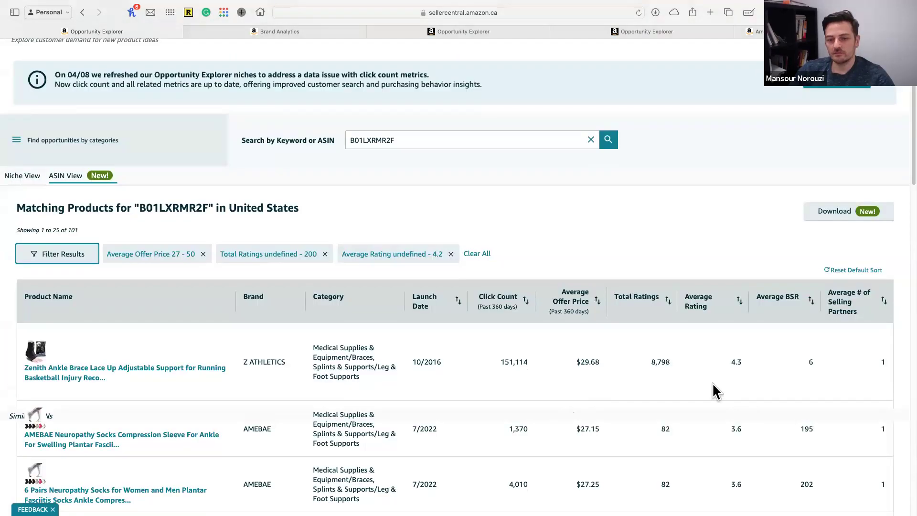
Sort the filtered products by average rating, highest first
{"action": "left_click", "coordinate": [738, 308]}
{"action": "scroll", "coordinate": [730, 340], "scroll_direction": "down", "scroll_amount": 2}
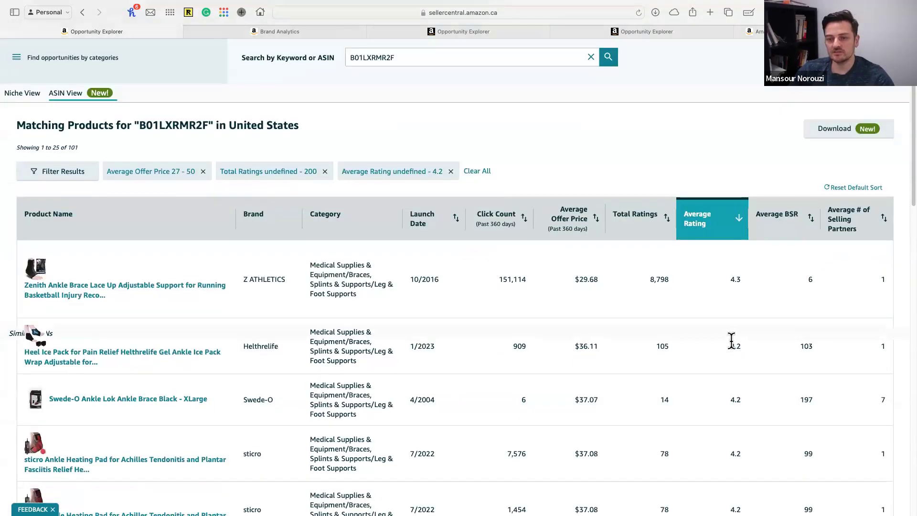
{"action": "scroll", "coordinate": [737, 362], "scroll_direction": "down", "scroll_amount": 2}
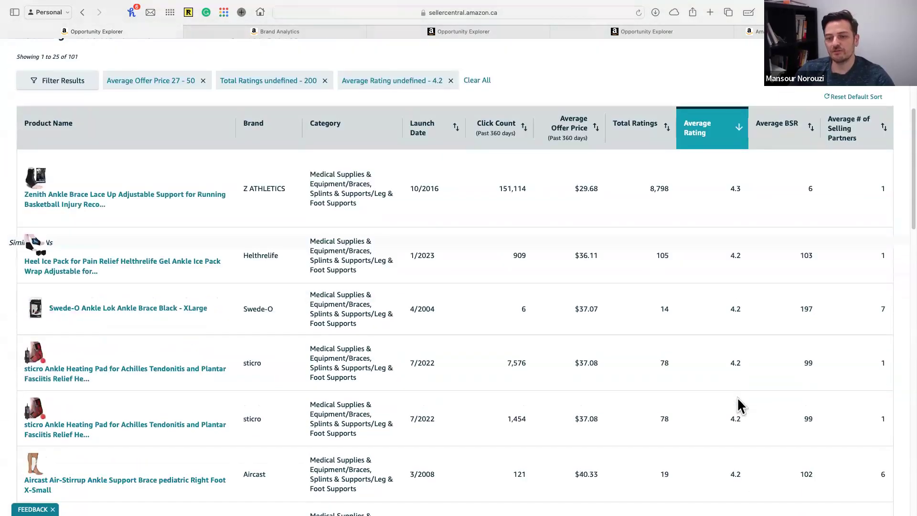
{"action": "scroll", "coordinate": [738, 405], "scroll_direction": "up", "scroll_amount": 4}
Examine the result count, the filtered product list and the filter settings without changing them
{"action": "mouse_move", "coordinate": [67, 255]}
{"action": "left_mouse_down"}
{"action": "mouse_move", "coordinate": [75, 258]}
{"action": "mouse_move", "coordinate": [49, 254]}
{"action": "left_mouse_up"}
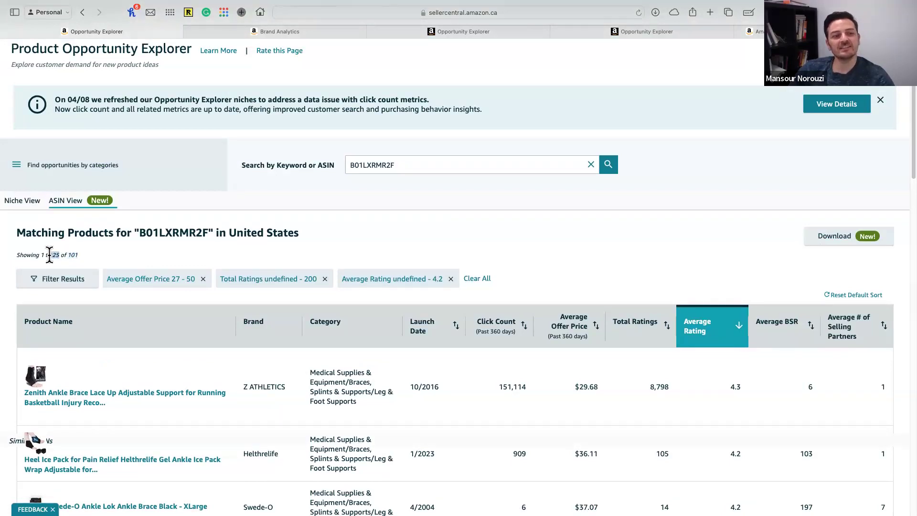
{"action": "scroll", "coordinate": [675, 324], "scroll_direction": "down", "scroll_amount": 10}
{"action": "scroll", "coordinate": [143, 287], "scroll_direction": "up", "scroll_amount": 8}
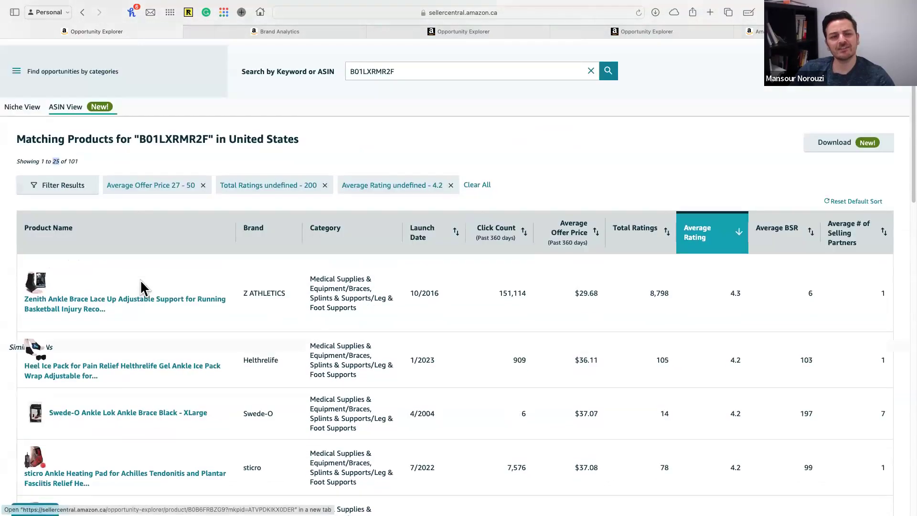
{"action": "double_click", "coordinate": [74, 161]}
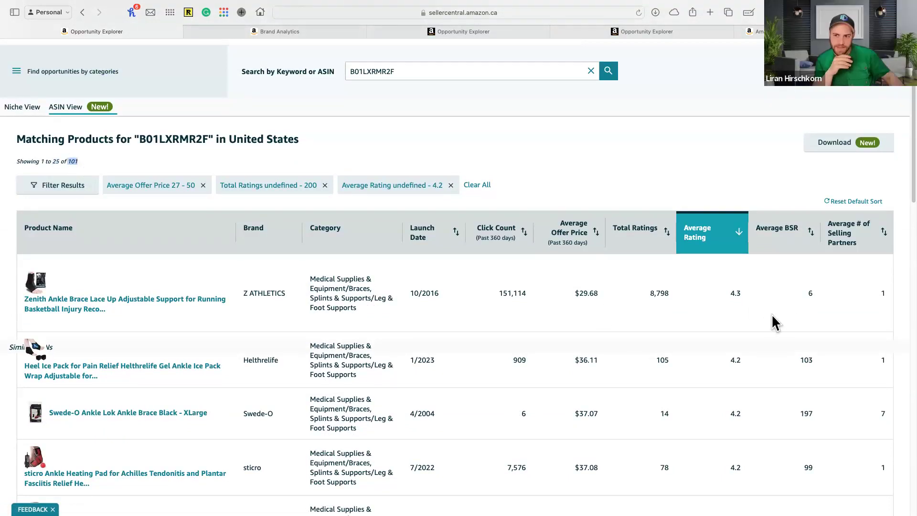
{"action": "scroll", "coordinate": [769, 334], "scroll_direction": "down", "scroll_amount": 20}
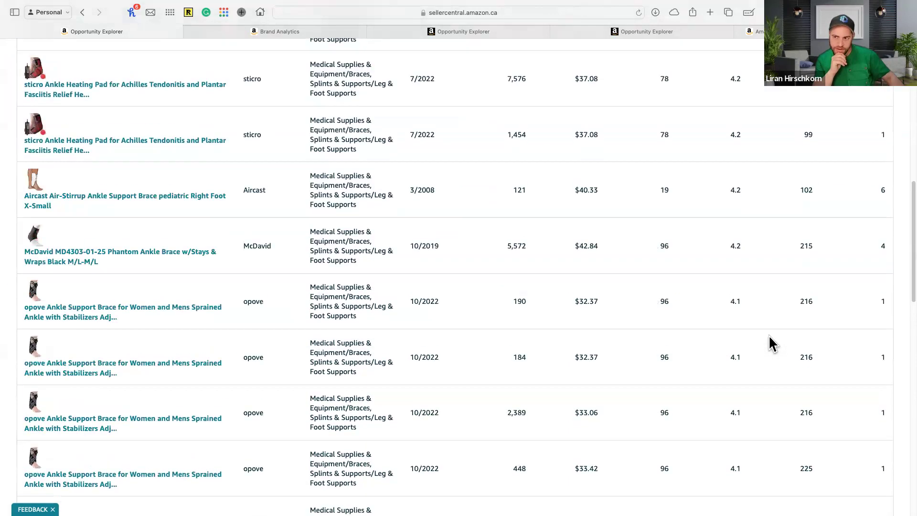
{"action": "scroll", "coordinate": [188, 208], "scroll_direction": "up", "scroll_amount": 20}
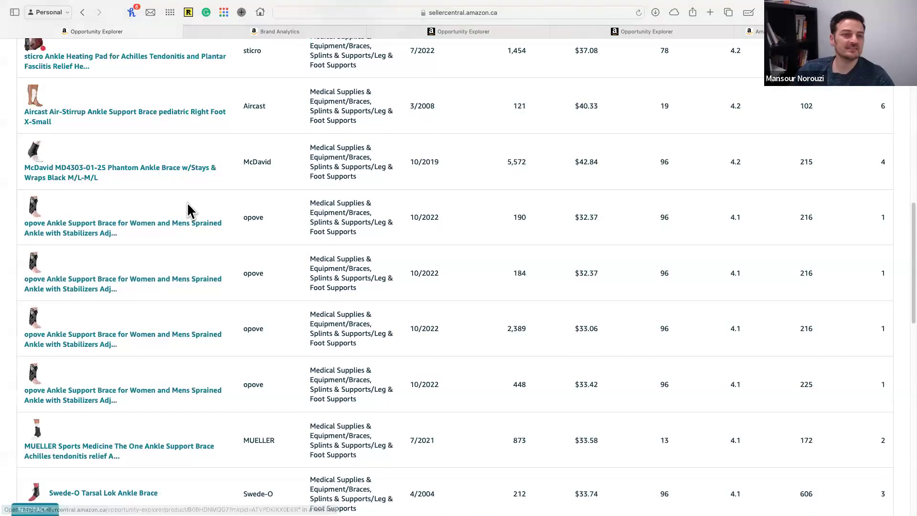
{"action": "scroll", "coordinate": [349, 272], "scroll_direction": "up", "scroll_amount": 3}
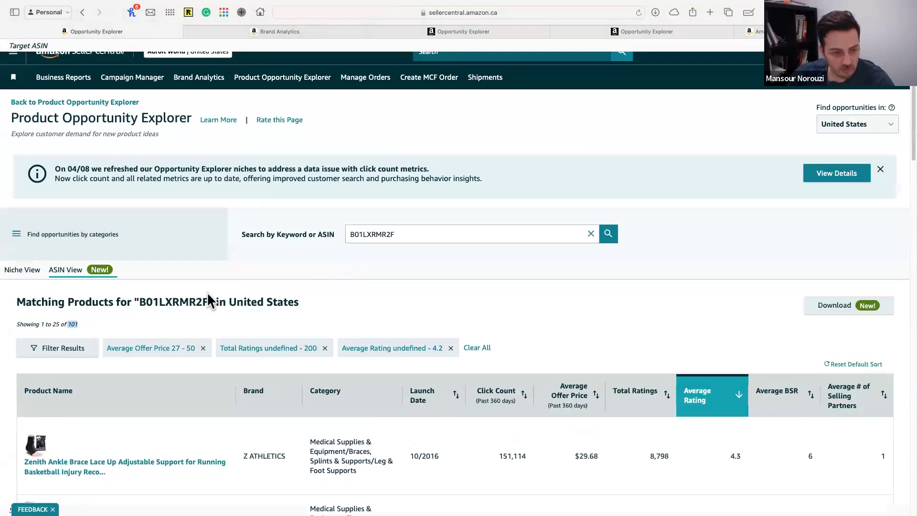
{"action": "left_click", "coordinate": [66, 347]}
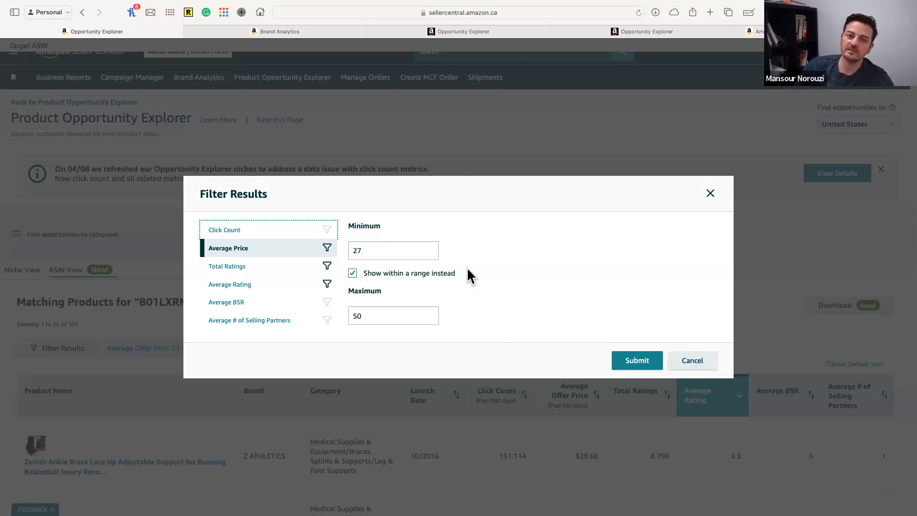
{"action": "left_click", "coordinate": [703, 363]}
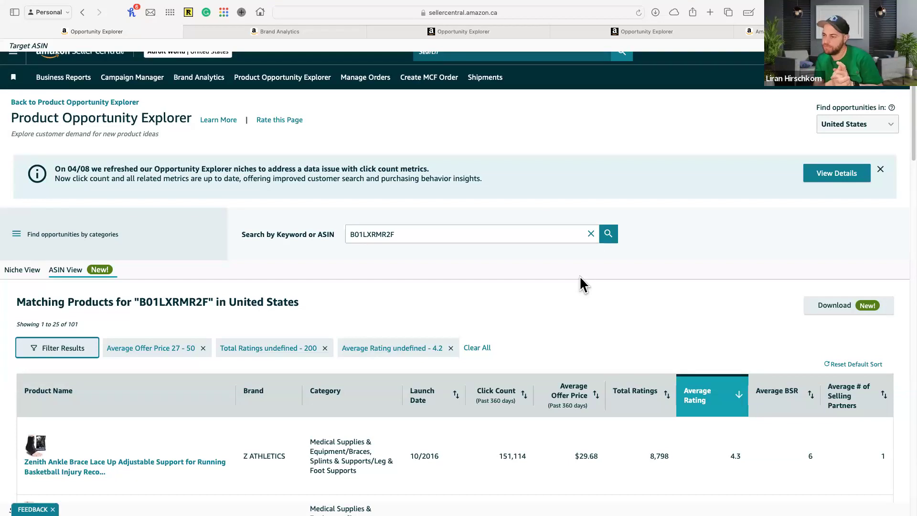
Remove the average rating, total ratings and average offer price filters from the matching products for ASIN B01LXRMR2F
{"action": "scroll", "coordinate": [581, 278], "scroll_direction": "down", "scroll_amount": 1}
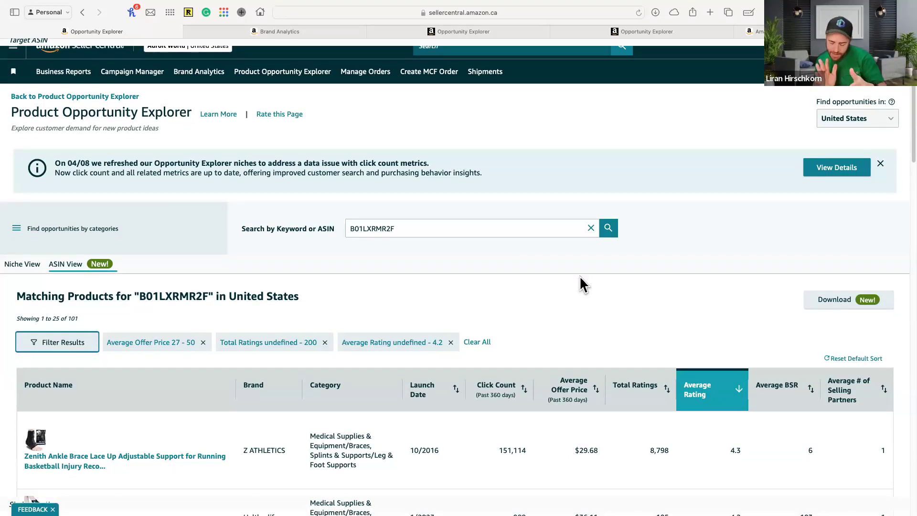
{"action": "scroll", "coordinate": [579, 275], "scroll_direction": "down", "scroll_amount": 1}
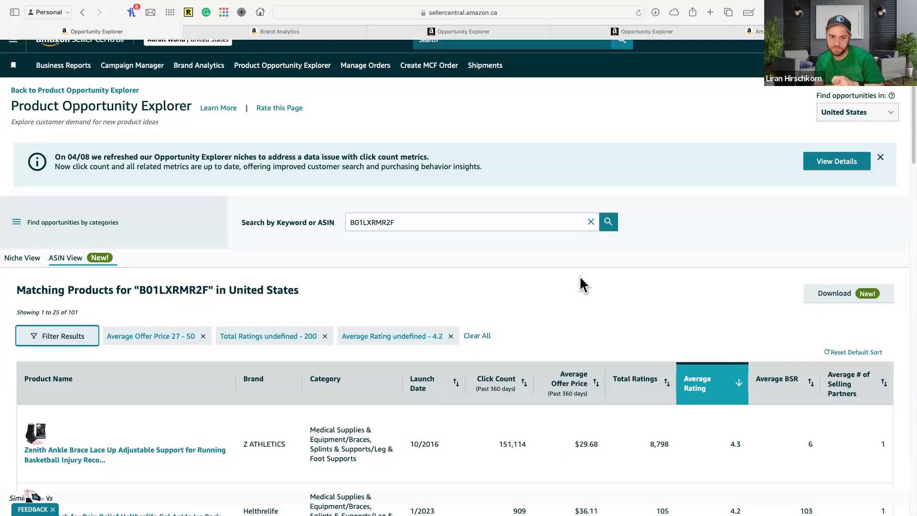
{"action": "scroll", "coordinate": [582, 285], "scroll_direction": "down", "scroll_amount": 2}
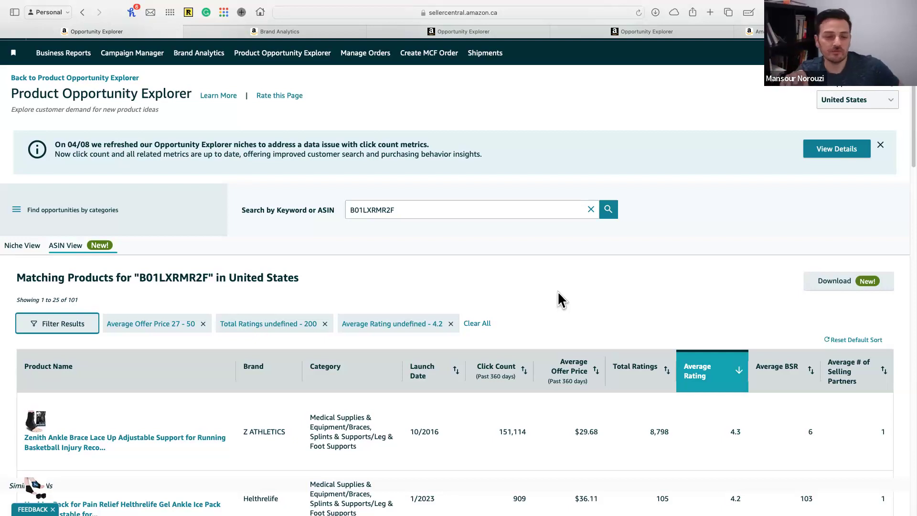
{"action": "left_click", "coordinate": [451, 325]}
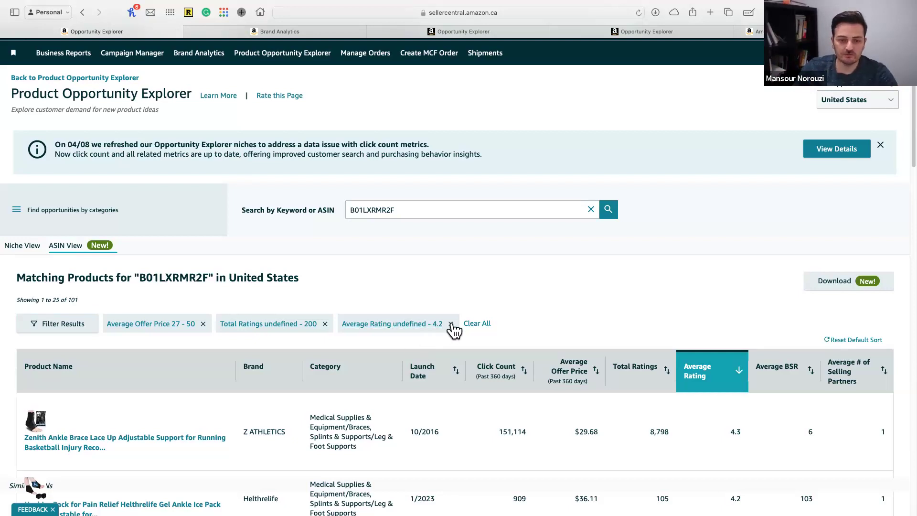
{"action": "left_click", "coordinate": [324, 324]}
{"action": "left_click", "coordinate": [203, 338]}
Filter the matching products by a range of total ratings with a maximum of 20 and no minimum
{"action": "left_click", "coordinate": [91, 337]}
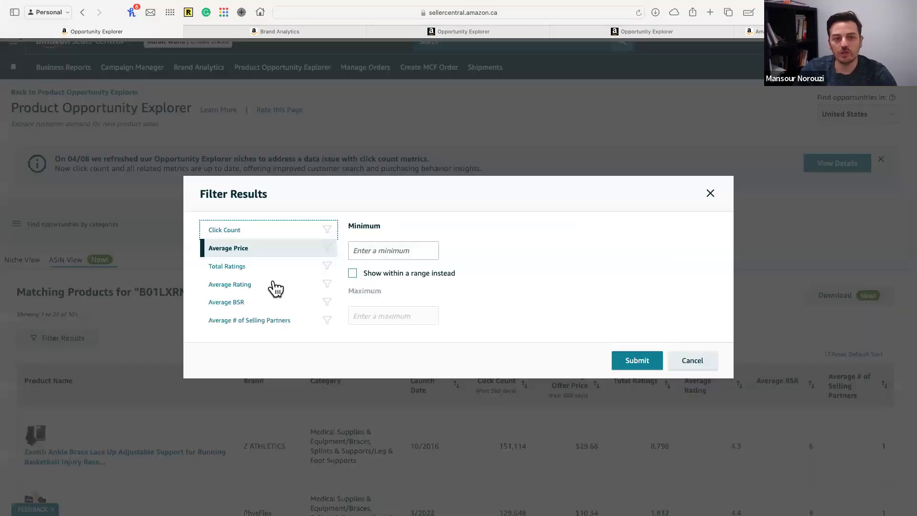
{"action": "left_click", "coordinate": [238, 271]}
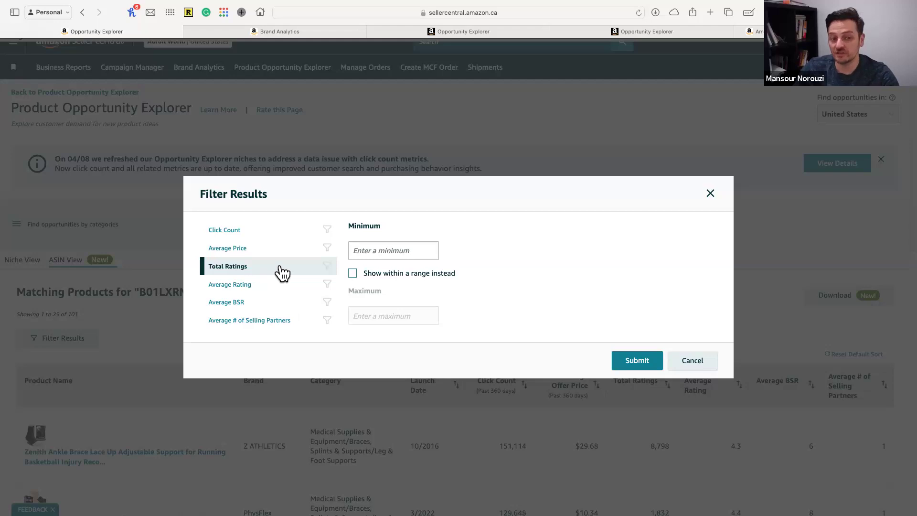
{"action": "left_click", "coordinate": [389, 247]}
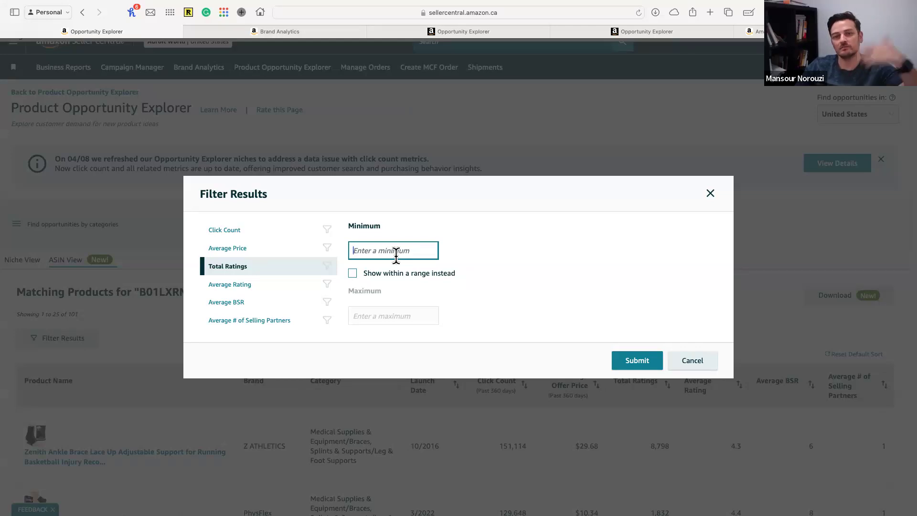
{"action": "left_click", "coordinate": [367, 274]}
{"action": "left_click", "coordinate": [388, 314]}
{"action": "type", "text": "20"}
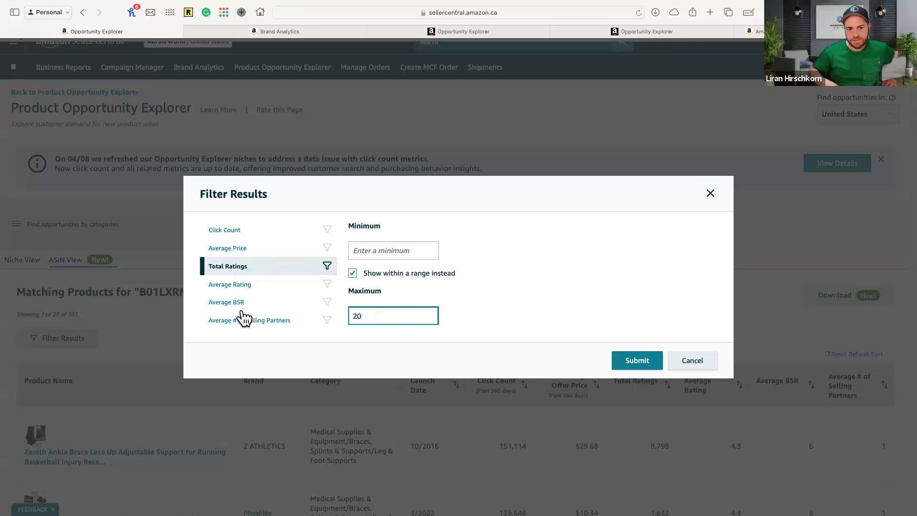
{"action": "left_click", "coordinate": [651, 367]}
Sort the filtered products by launch date with the newest first and look through the most recent launches
{"action": "scroll", "coordinate": [656, 353], "scroll_direction": "down", "scroll_amount": 3}
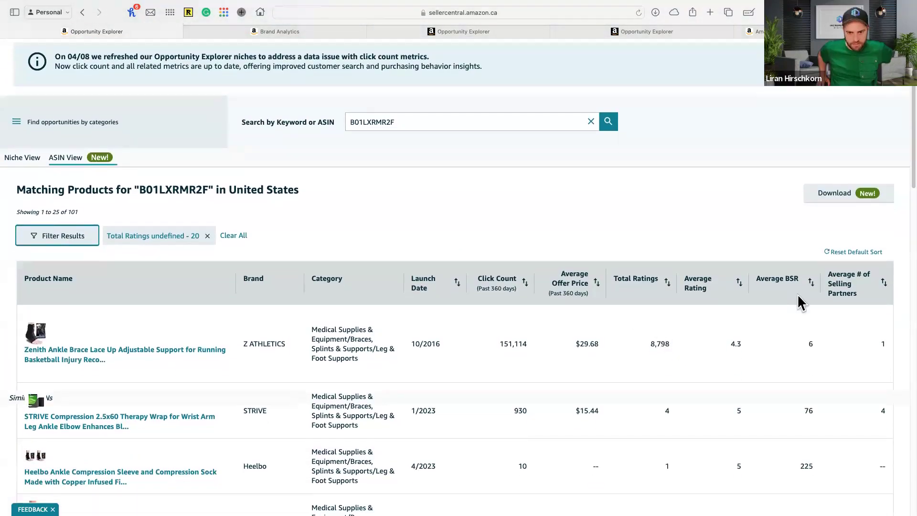
{"action": "scroll", "coordinate": [507, 198], "scroll_direction": "down", "scroll_amount": 1}
{"action": "left_click", "coordinate": [456, 275]}
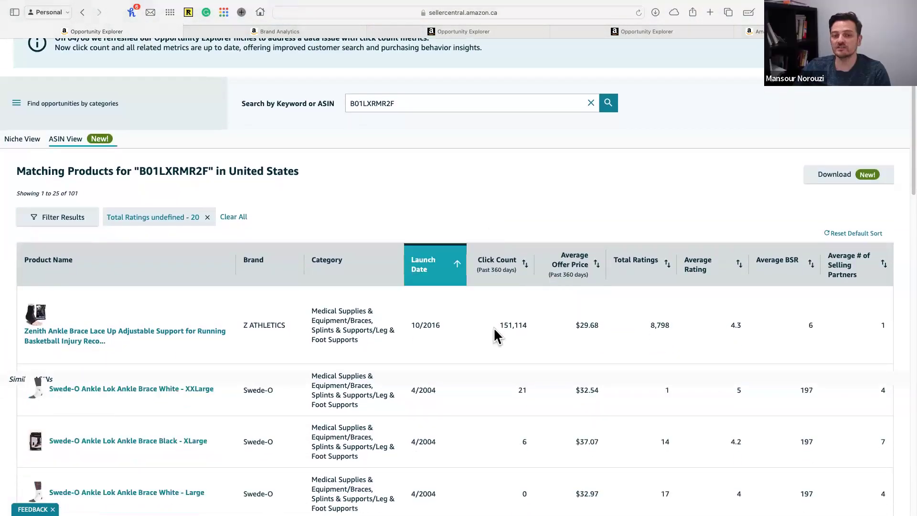
{"action": "left_click", "coordinate": [459, 274]}
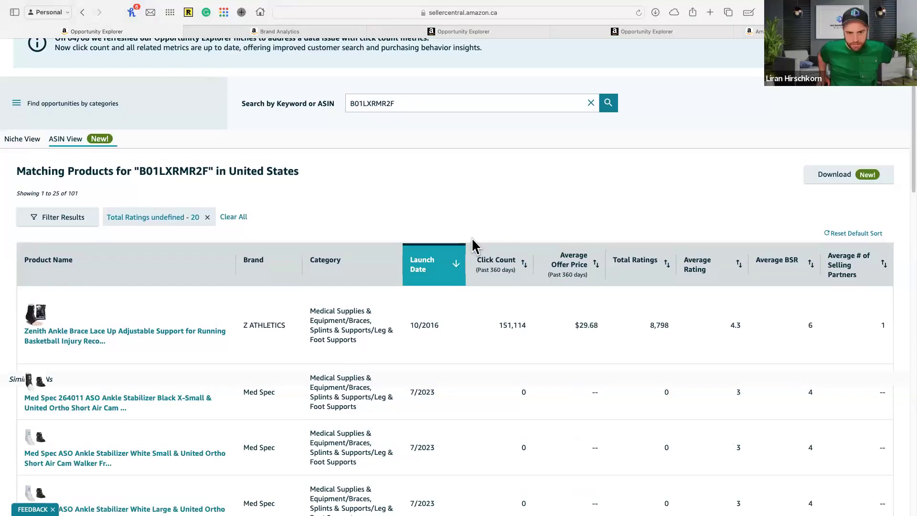
{"action": "scroll", "coordinate": [474, 188], "scroll_direction": "down", "scroll_amount": 3}
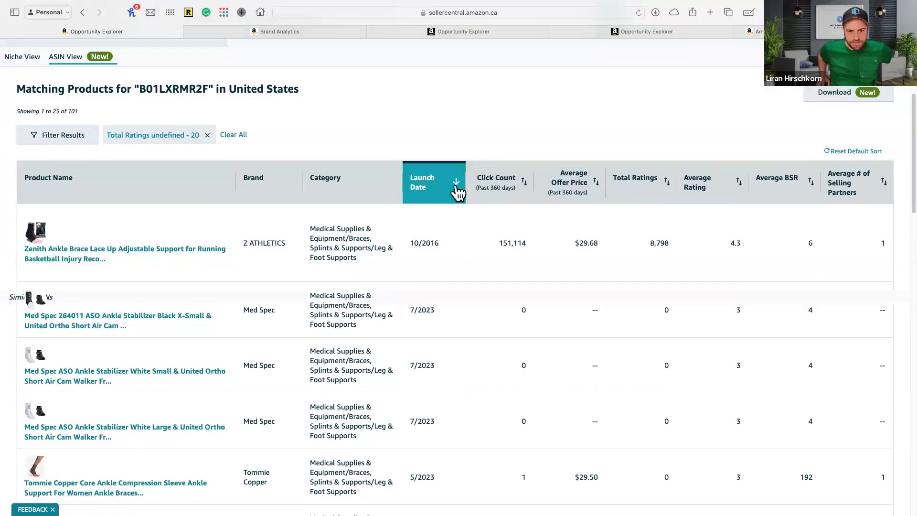
{"action": "scroll", "coordinate": [403, 391], "scroll_direction": "down", "scroll_amount": 2}
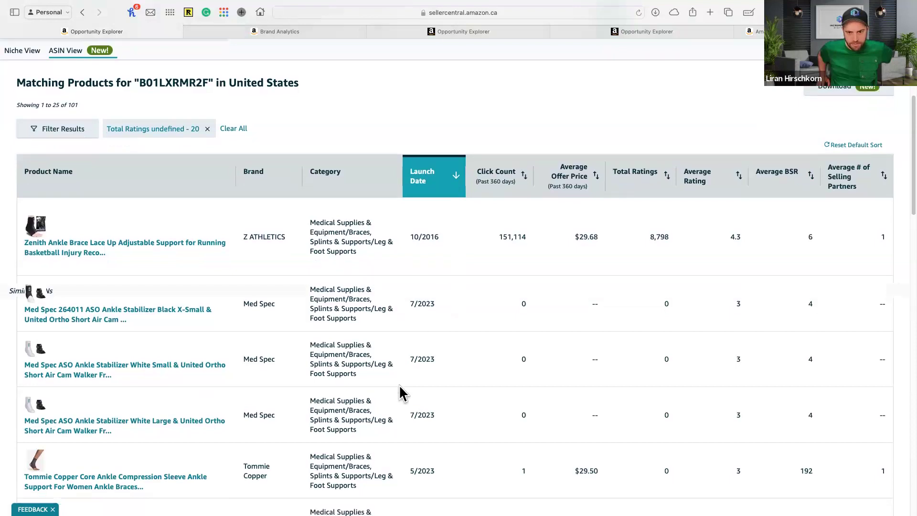
{"action": "scroll", "coordinate": [403, 394], "scroll_direction": "down", "scroll_amount": 2}
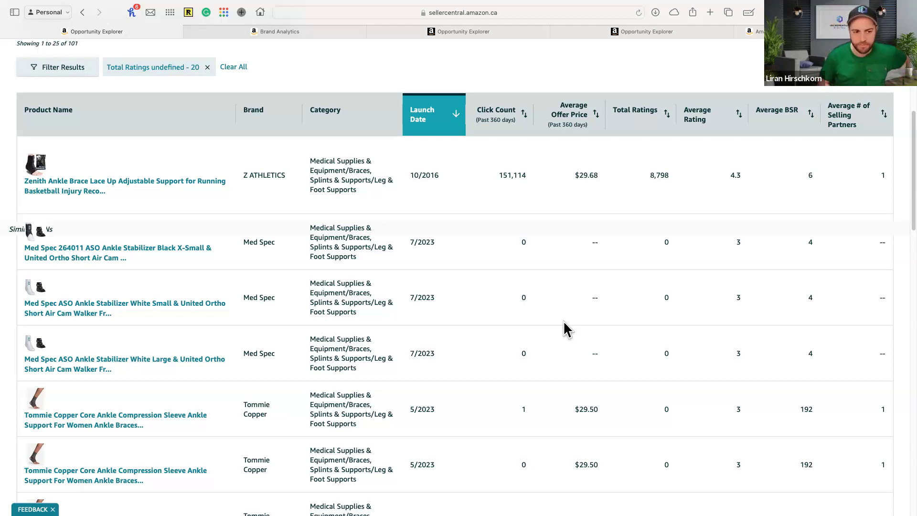
{"action": "key", "text": "ctrl+Left"}
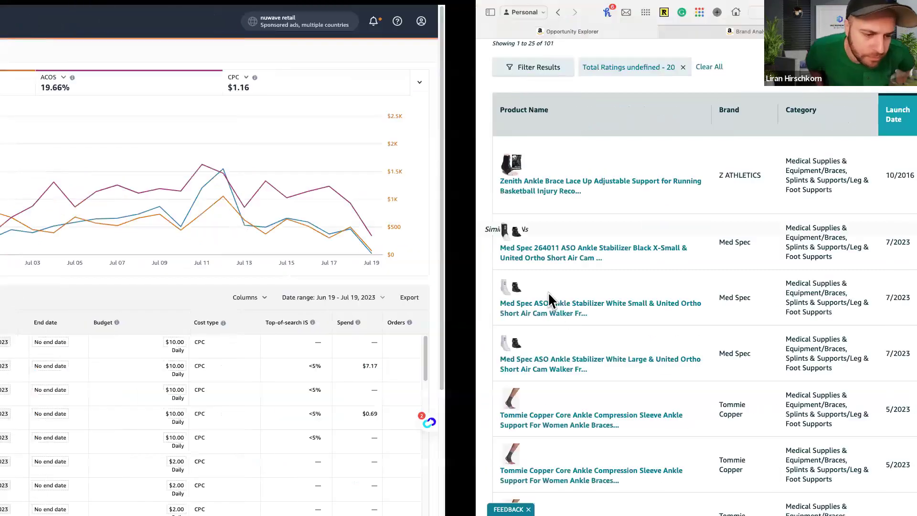
{"action": "key", "text": "ctrl+Right"}
{"action": "scroll", "coordinate": [871, 119], "scroll_direction": "up", "scroll_amount": 5}
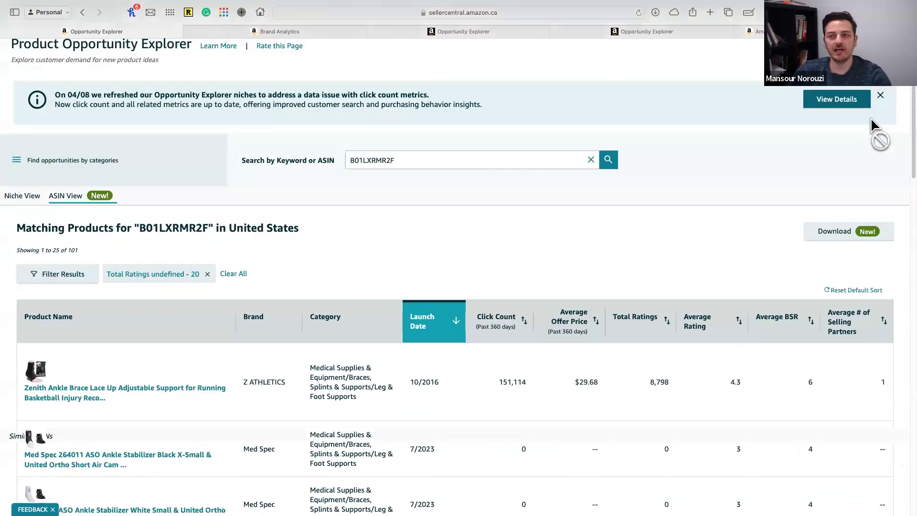
{"action": "scroll", "coordinate": [511, 250], "scroll_direction": "down", "scroll_amount": 1}
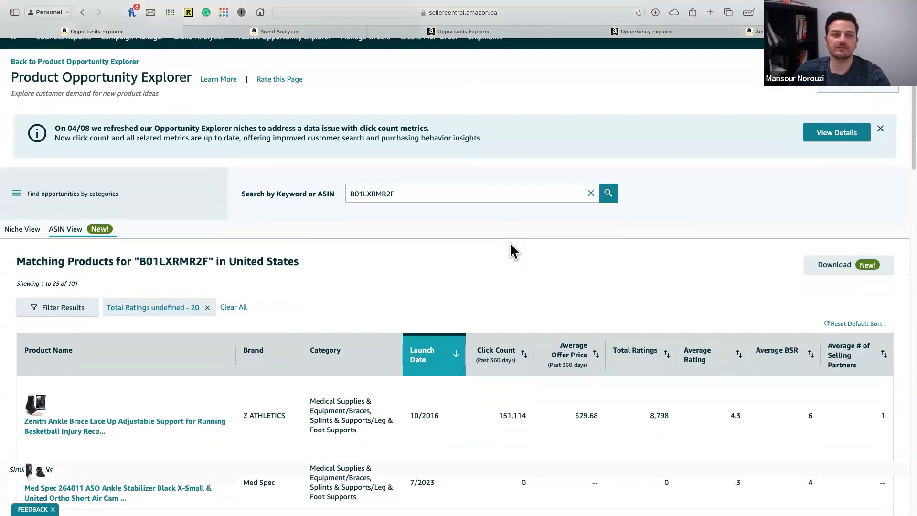
{"action": "key", "text": "ctrl+Left"}
{"action": "key", "text": "ctrl+Left"}
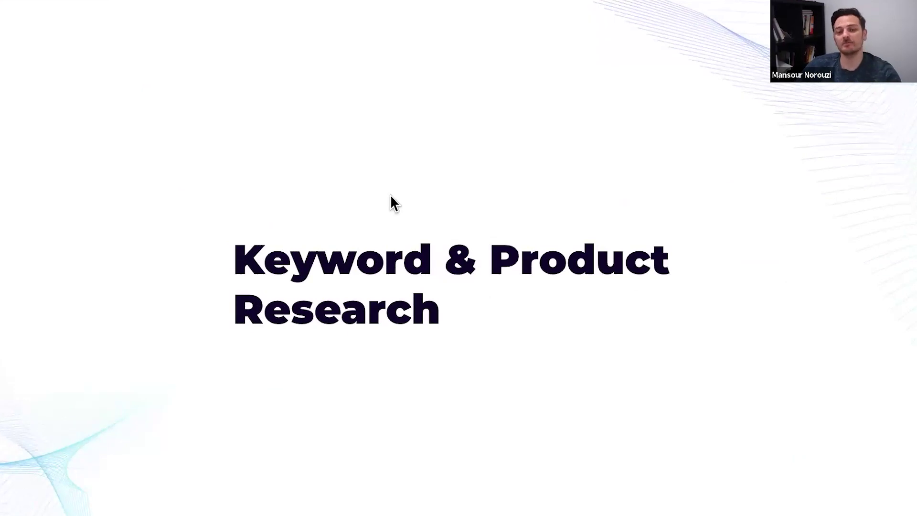
{"action": "key", "text": "Right"}
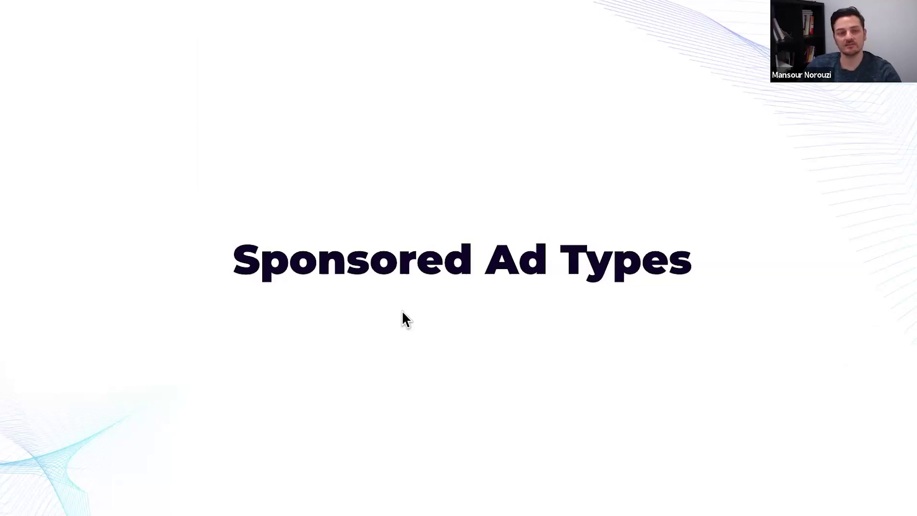
{"action": "key", "text": "Right"}
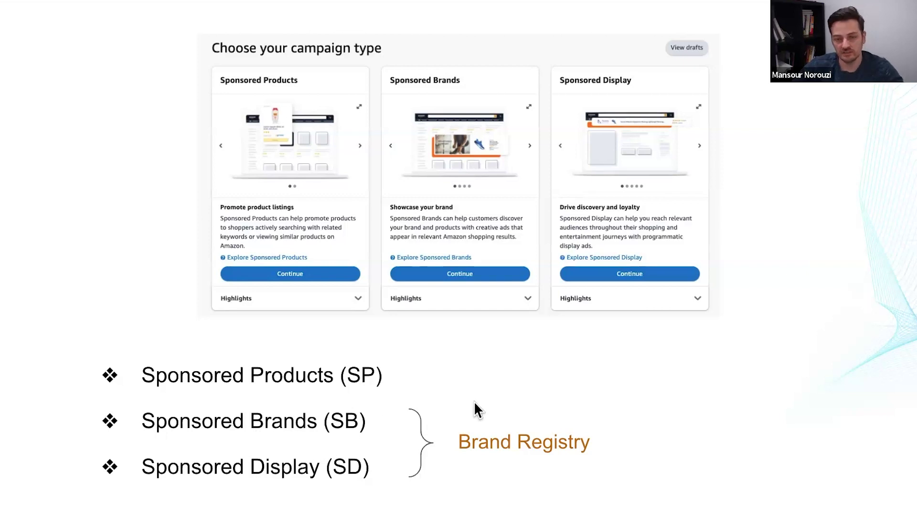
{"action": "key", "text": "Right"}
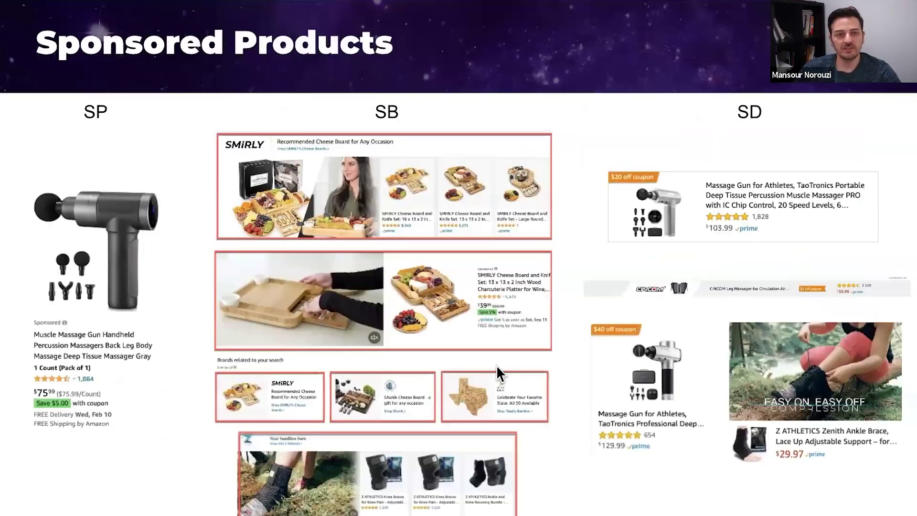
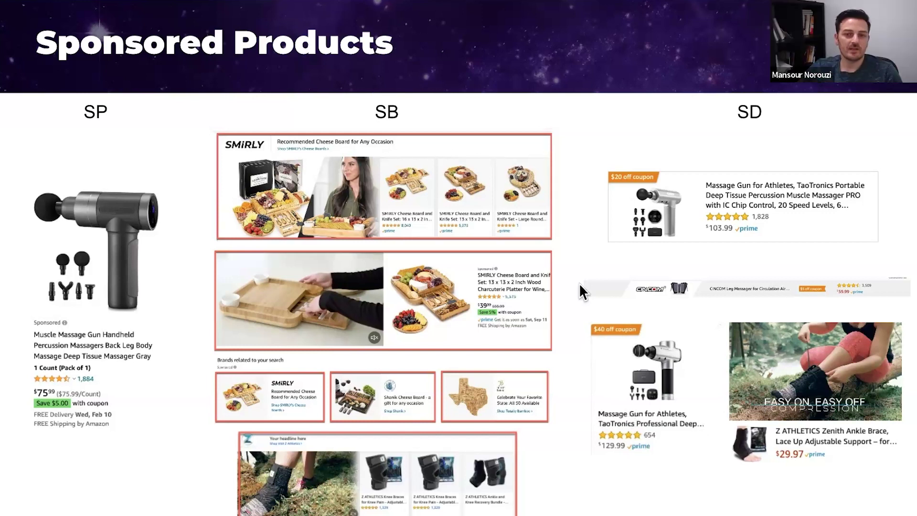
{"action": "key", "text": "Right"}
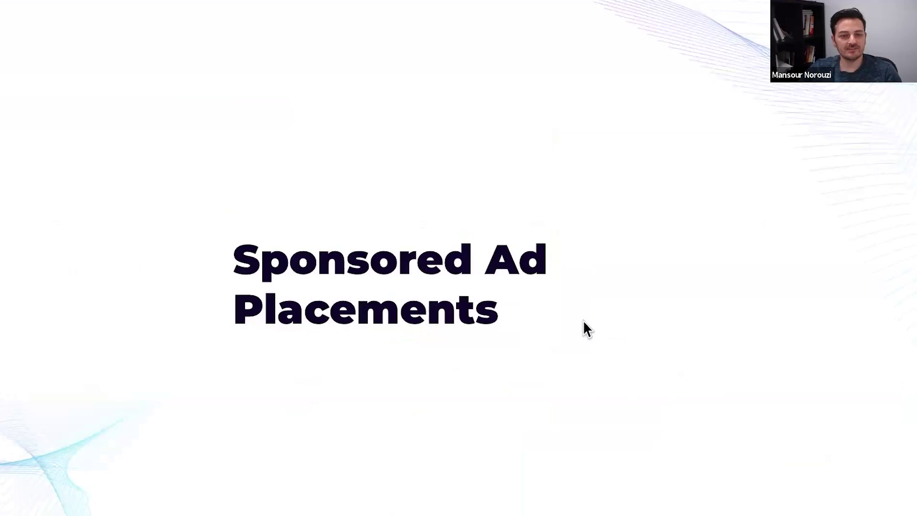
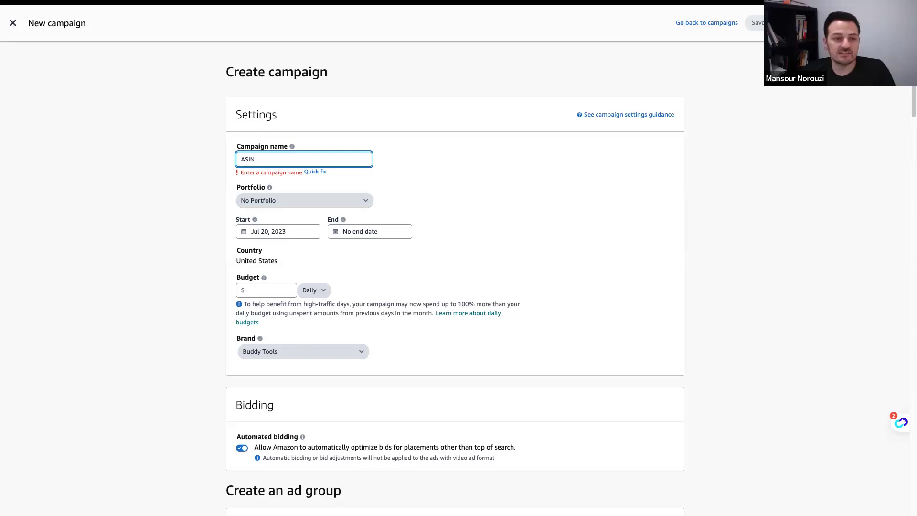
Replace the new campaign's name with "Ankle Price | SB | PC | EX" and check the available portfolios
{"action": "key", "text": "BackSpace"}
{"action": "key", "text": "BackSpace"}
{"action": "key", "text": "BackSpace"}
{"action": "key", "text": "BackSpace"}
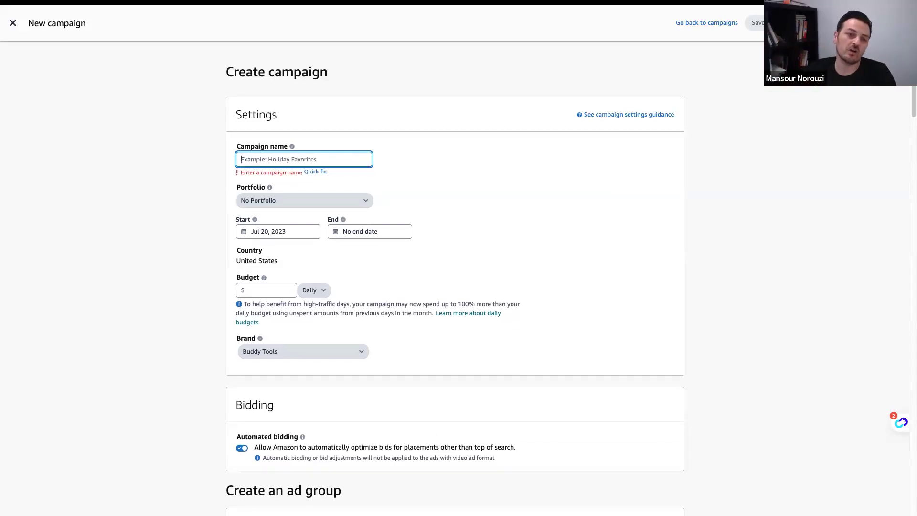
{"action": "type", "text": "AN"}
{"action": "key", "text": "BackSpace"}
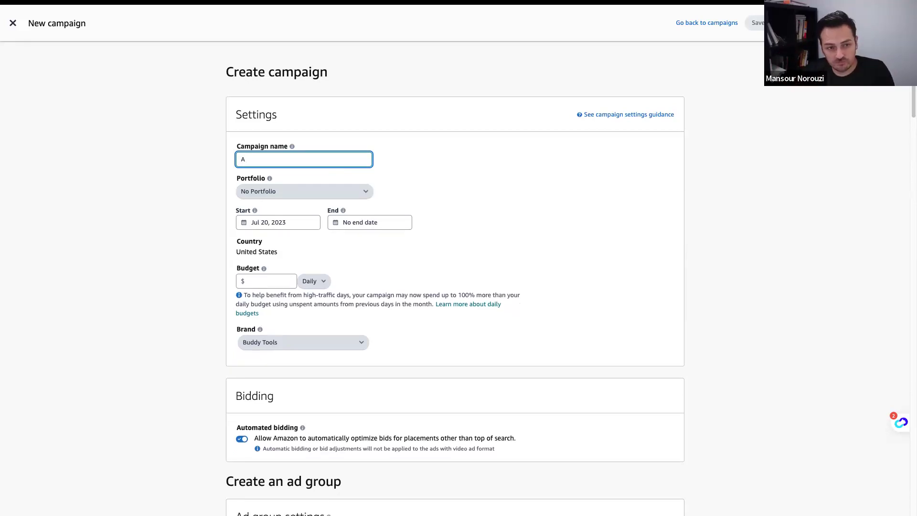
{"action": "type", "text": "nkle "}
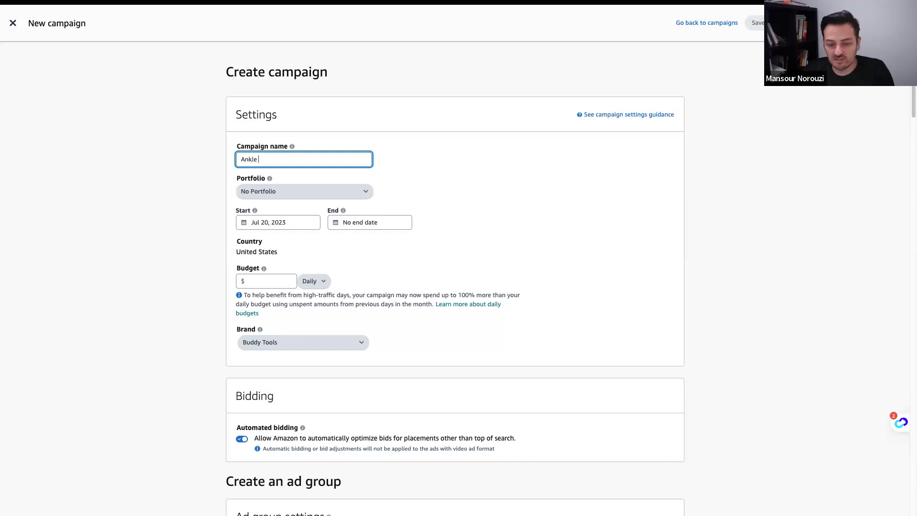
{"action": "type", "text": "Price"}
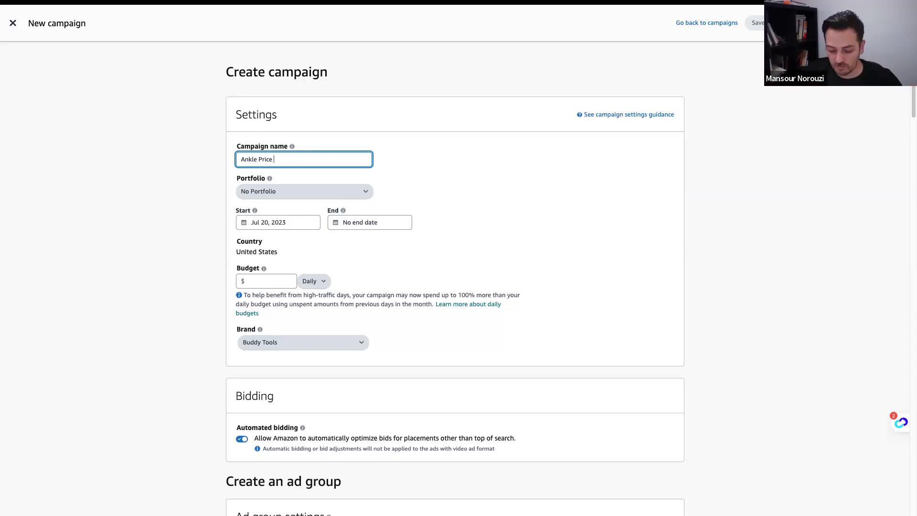
{"action": "type", "text": "SB |"}
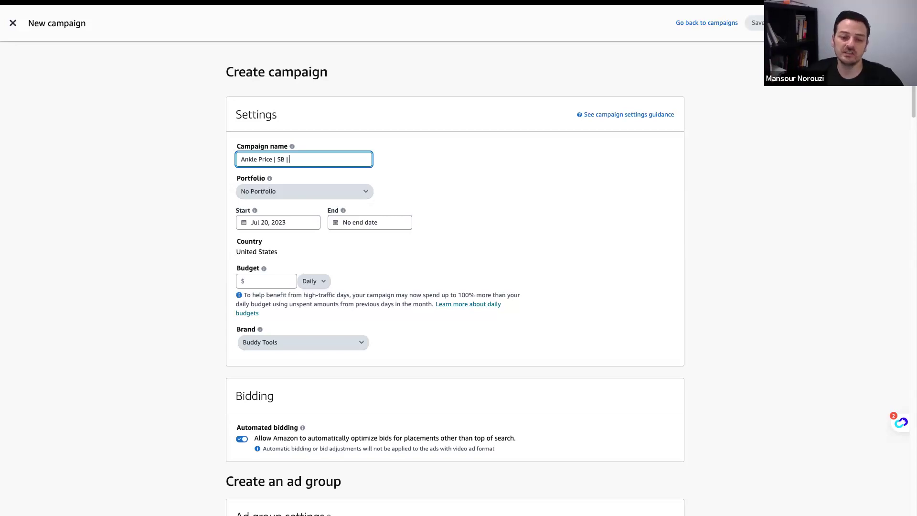
{"action": "scroll", "coordinate": [147, 446], "scroll_direction": "down", "scroll_amount": 8}
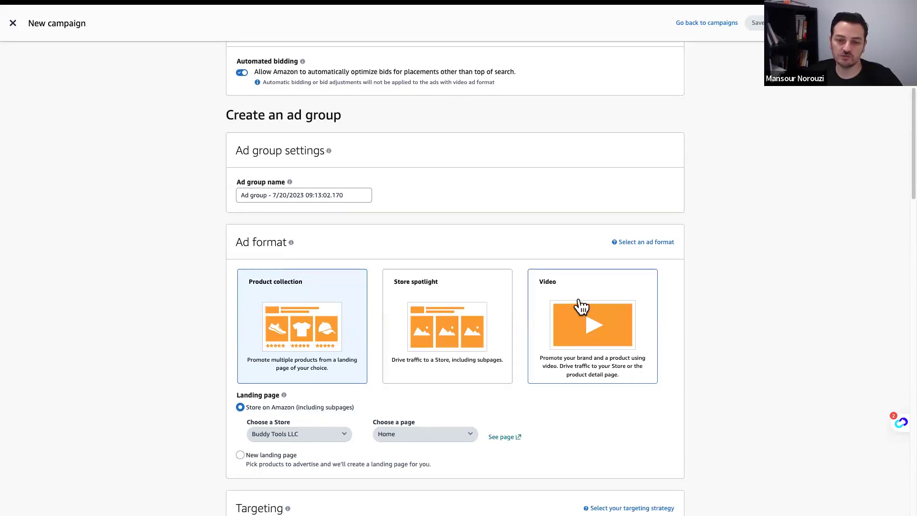
{"action": "scroll", "coordinate": [339, 316], "scroll_direction": "up", "scroll_amount": 7}
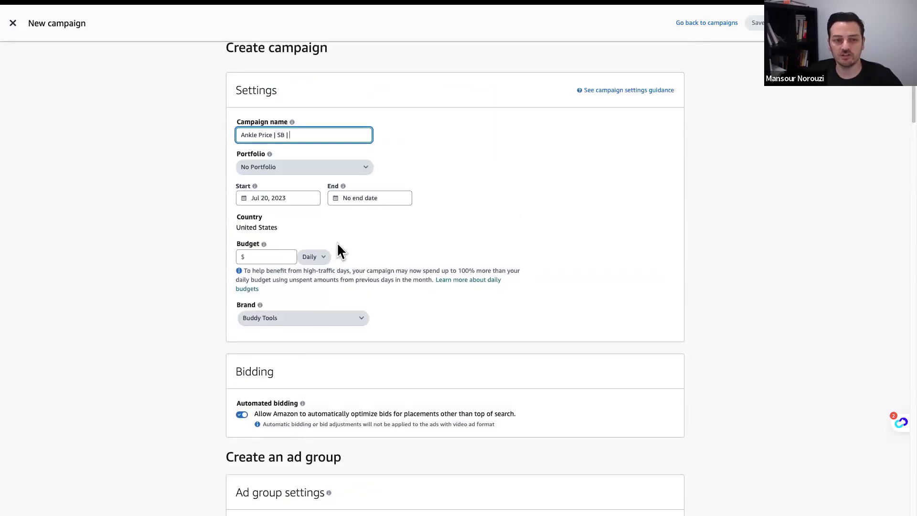
{"action": "type", "text": "PC"}
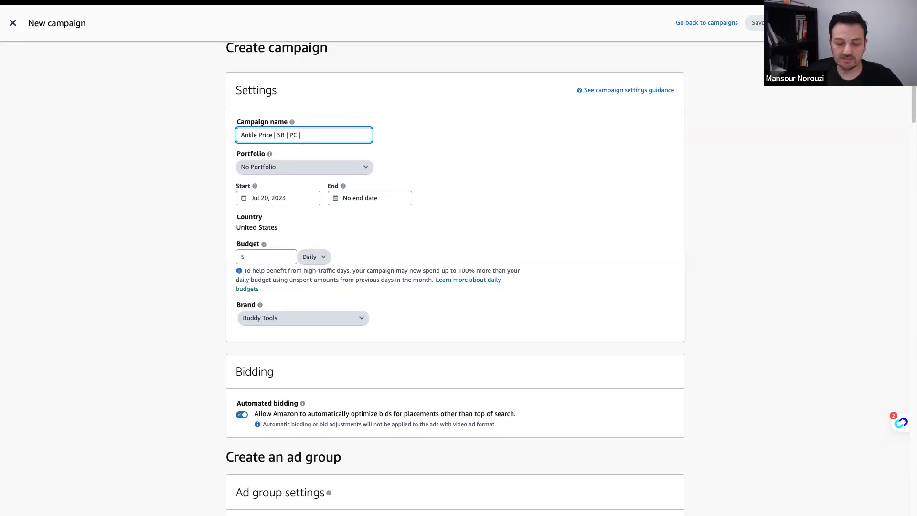
{"action": "type", "text": "| EX"}
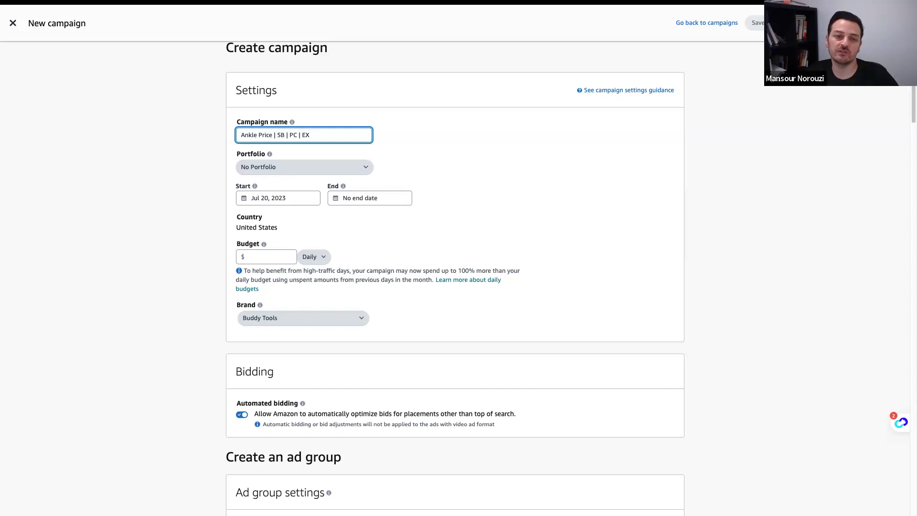
{"action": "left_click", "coordinate": [278, 168]}
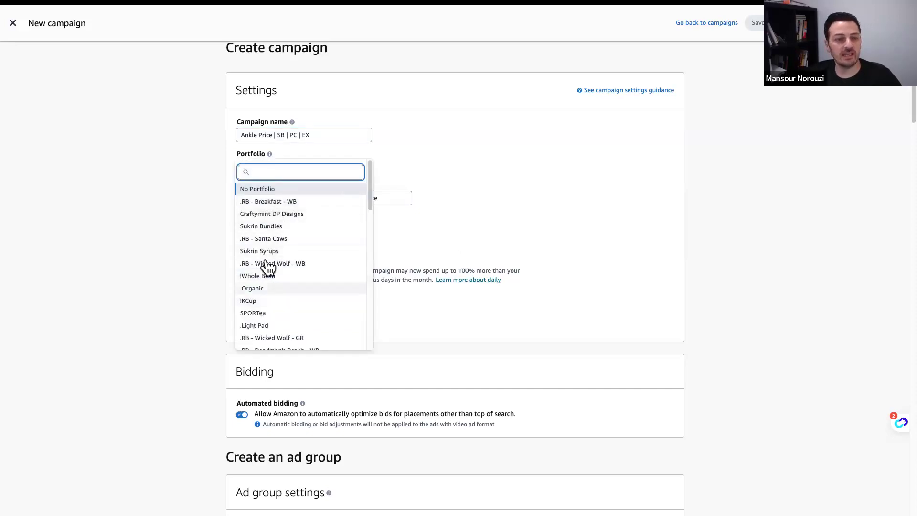
{"action": "left_click", "coordinate": [461, 193]}
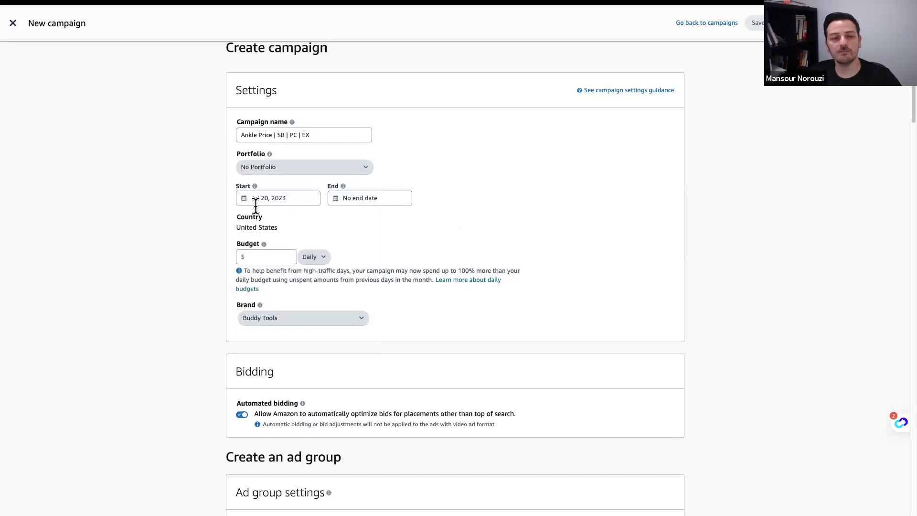
Check the campaign's start date calendar and the available budget types, leaving both settings as they are
{"action": "left_click", "coordinate": [301, 200]}
{"action": "left_click", "coordinate": [454, 201]}
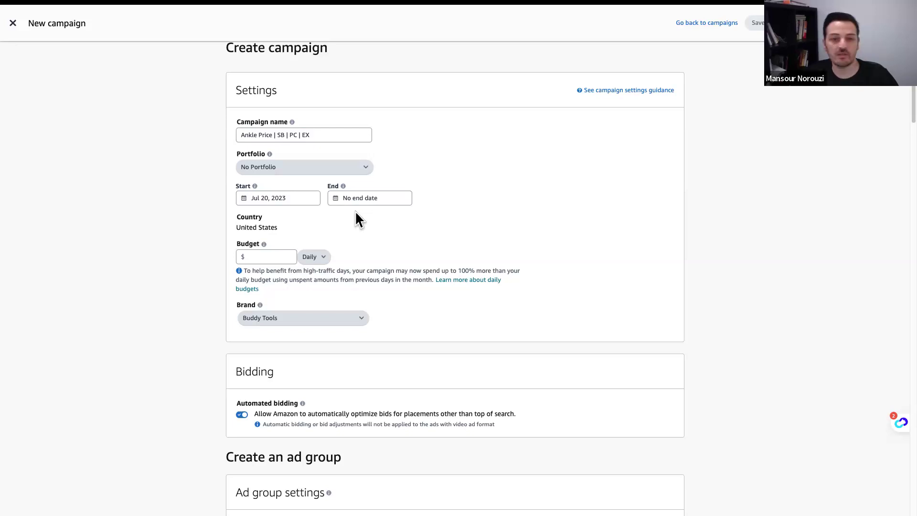
{"action": "left_click", "coordinate": [260, 197]}
{"action": "left_click", "coordinate": [439, 227]}
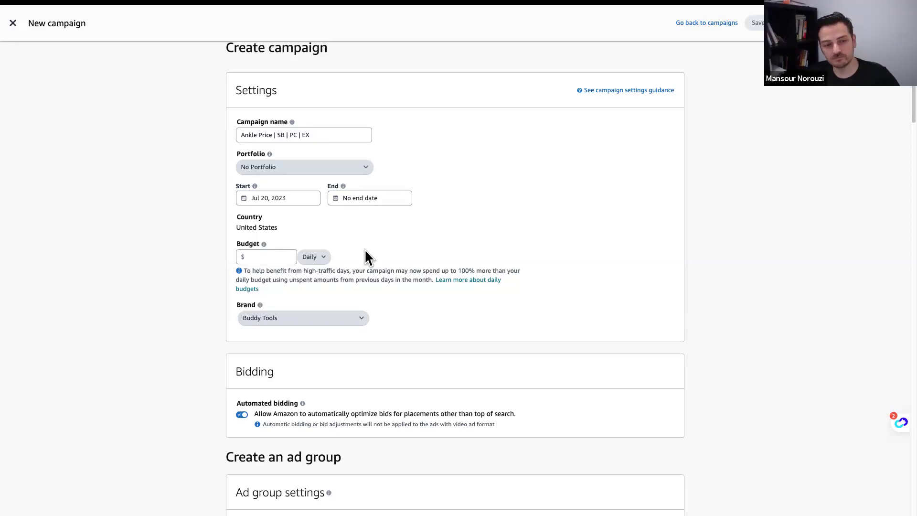
{"action": "left_click", "coordinate": [275, 256]}
{"action": "left_click", "coordinate": [313, 256]}
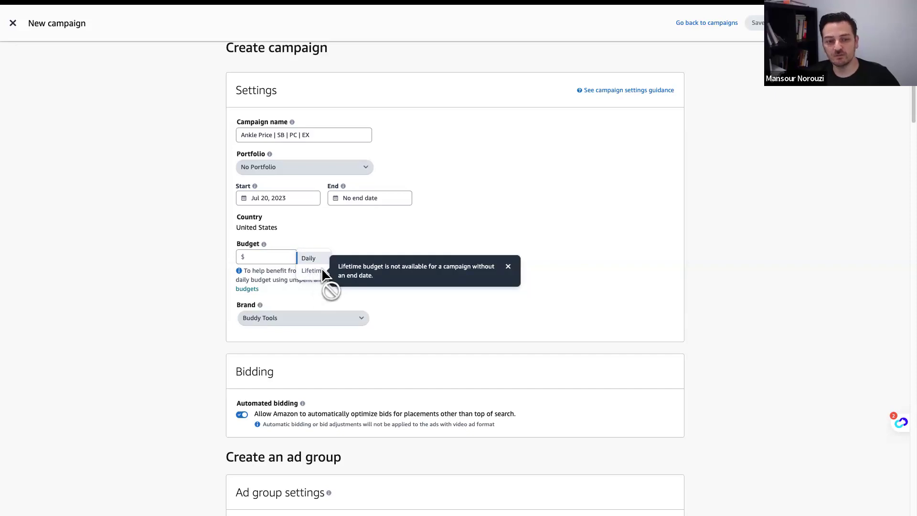
{"action": "left_click", "coordinate": [353, 230]}
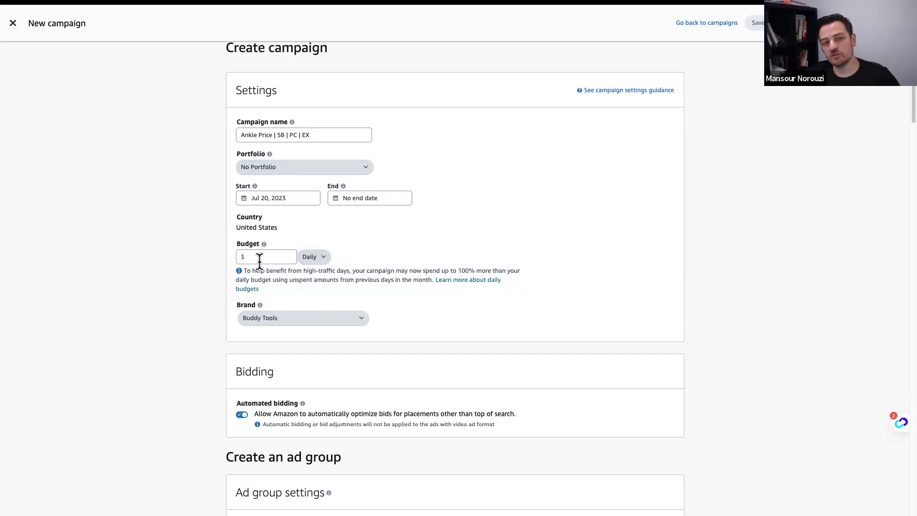
Check which brands are available for the campaign and keep Buddy Tools selected
{"action": "scroll", "coordinate": [195, 302], "scroll_direction": "down", "scroll_amount": 2}
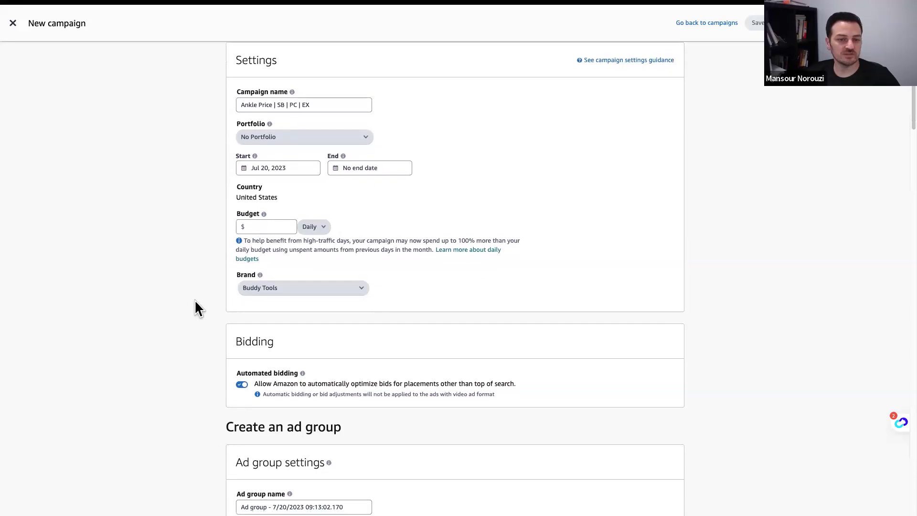
{"action": "scroll", "coordinate": [195, 306], "scroll_direction": "down", "scroll_amount": 1}
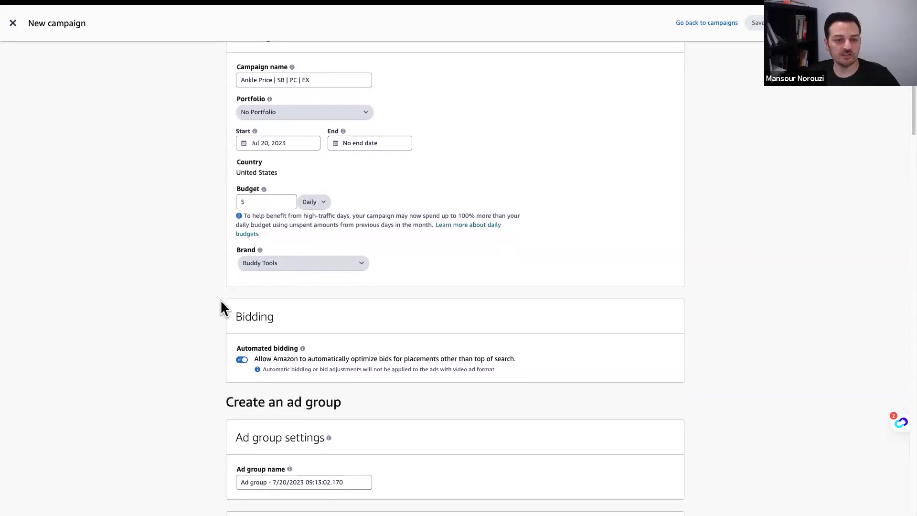
{"action": "left_click", "coordinate": [273, 266]}
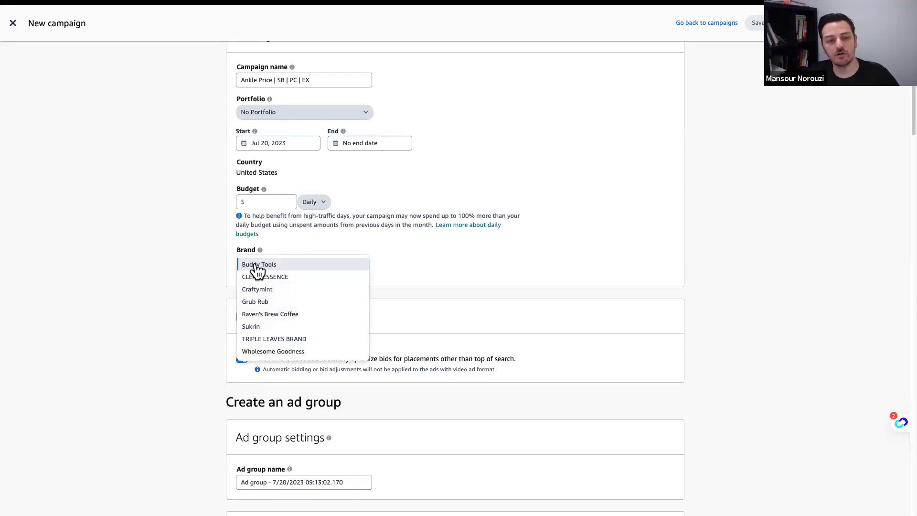
{"action": "left_click", "coordinate": [341, 245]}
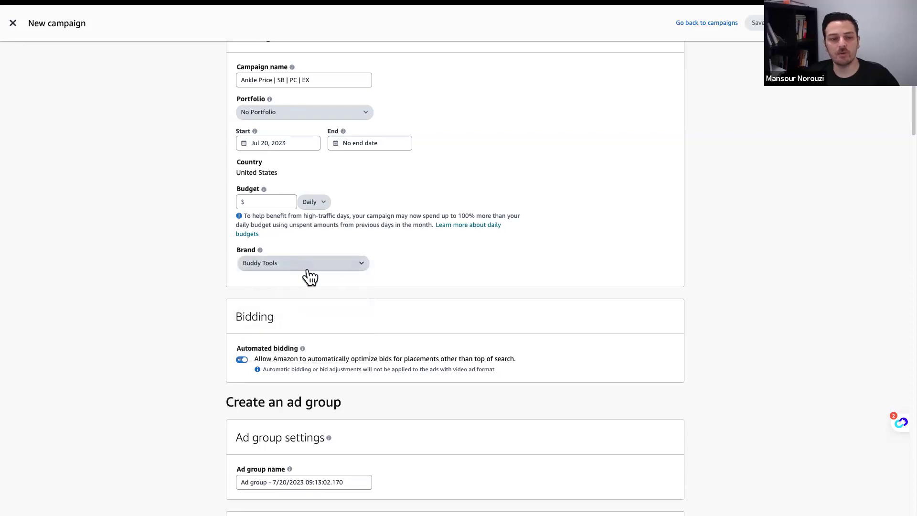
Turn off automated bidding and highlight the custom bid adjustment's wording about placements other than top of search
{"action": "scroll", "coordinate": [313, 294], "scroll_direction": "down", "scroll_amount": 1}
{"action": "scroll", "coordinate": [309, 293], "scroll_direction": "down", "scroll_amount": 1}
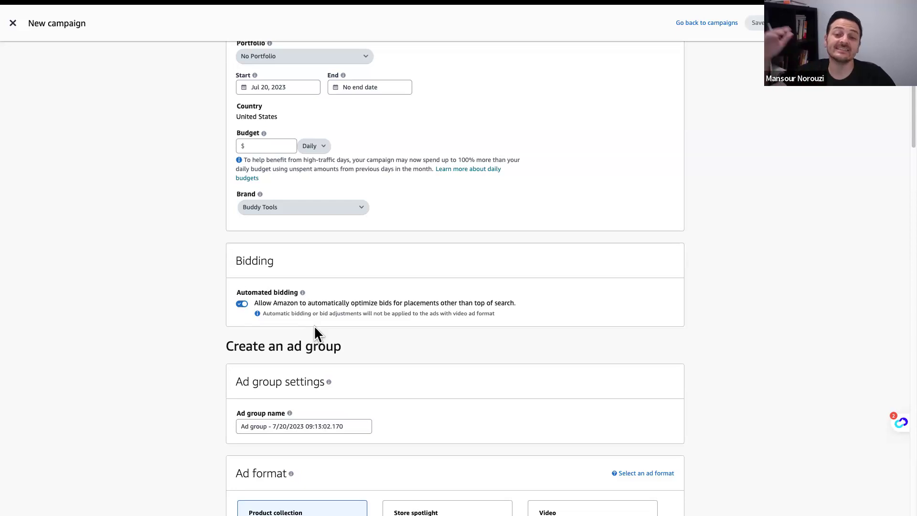
{"action": "left_click", "coordinate": [242, 303]}
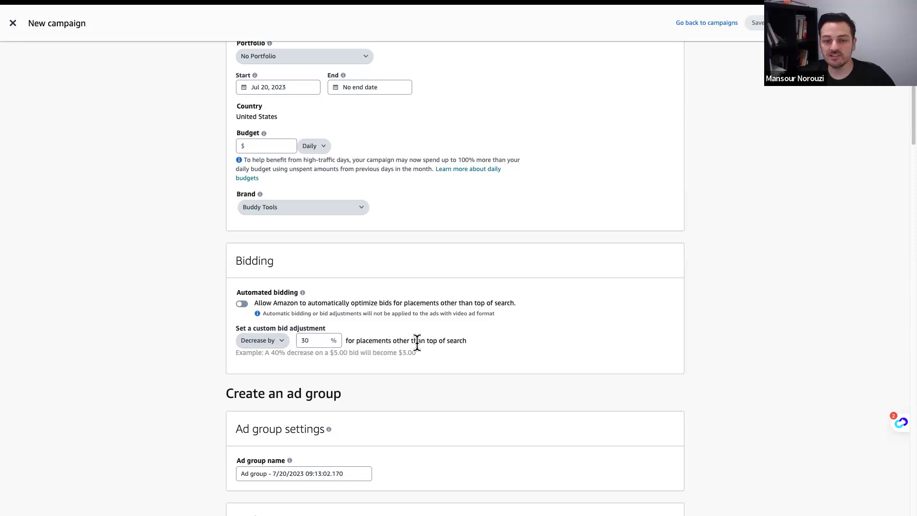
{"action": "left_click_drag", "start_coordinate": [467, 341], "coordinate": [317, 349]}
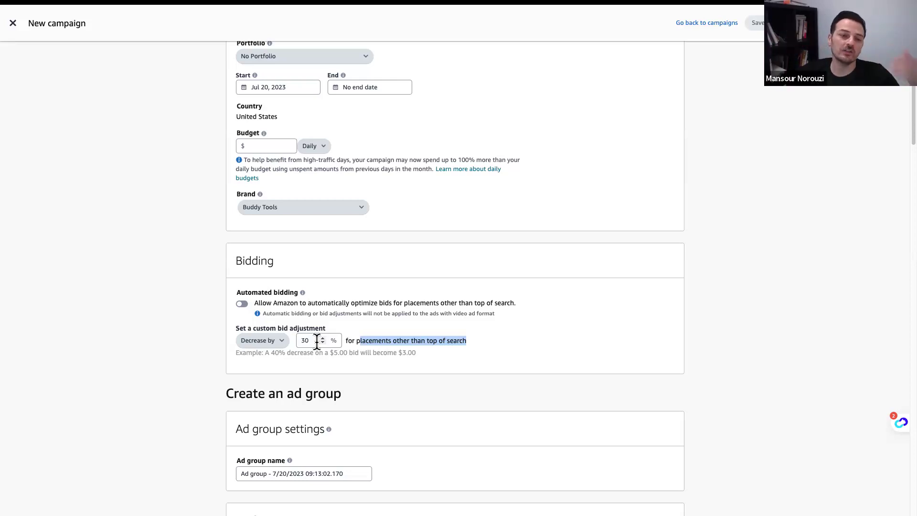
Switch to the Safari browser, open amazon.com in a new tab and search for "ankle brace"
{"action": "key", "text": "ctrl+Right"}
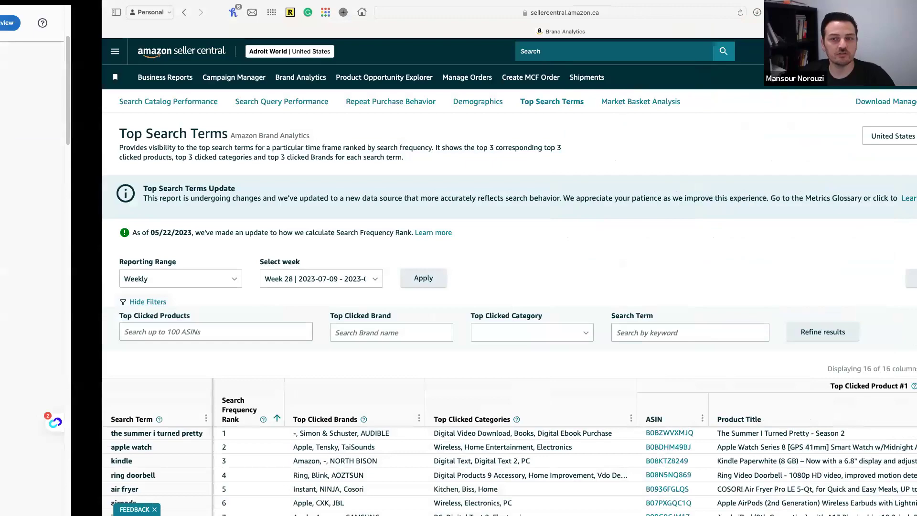
{"action": "key", "text": "super+t"}
{"action": "type", "text": "amazon.ca"}
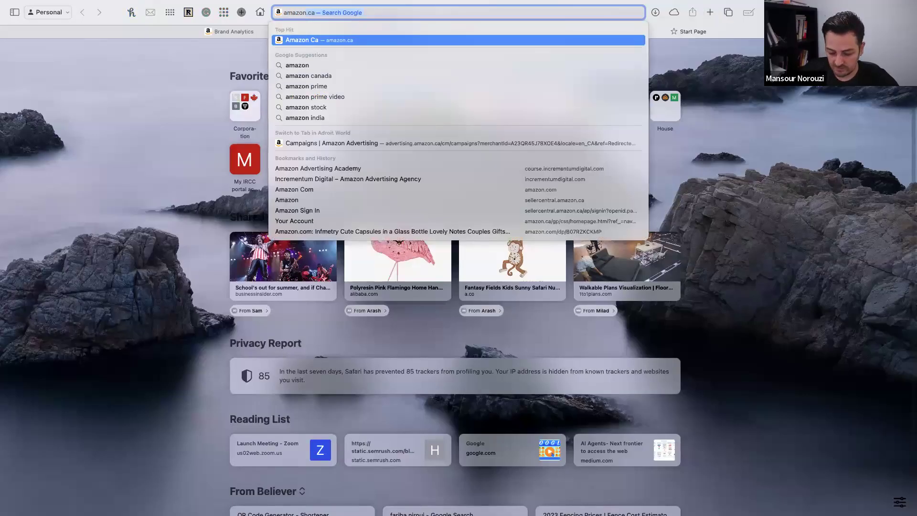
{"action": "key", "text": "BackSpace"}
{"action": "type", "text": "om"}
{"action": "key", "text": "Return"}
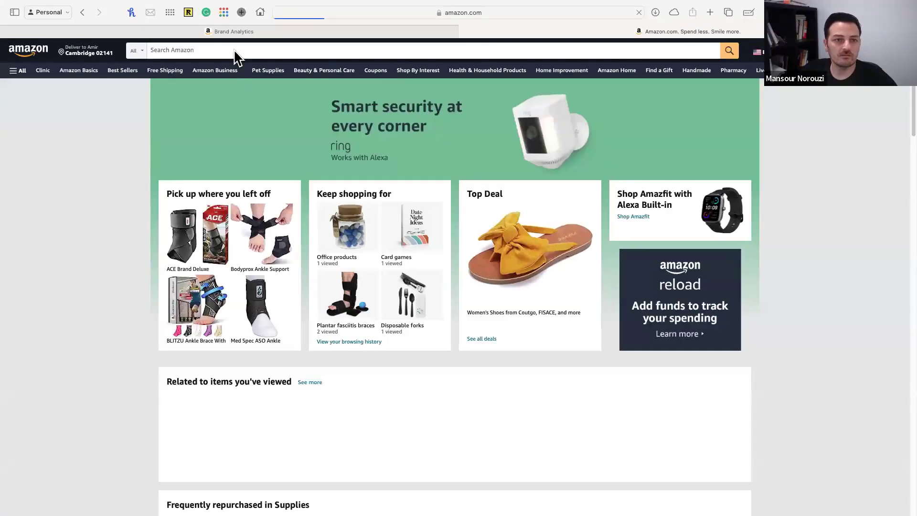
{"action": "left_click", "coordinate": [232, 50]}
{"action": "type", "text": "ankle brace"}
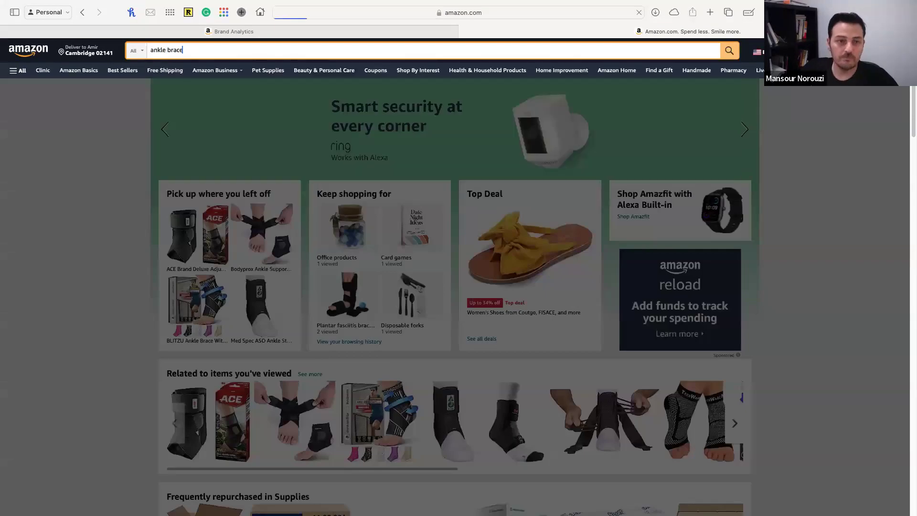
{"action": "key", "text": "Return"}
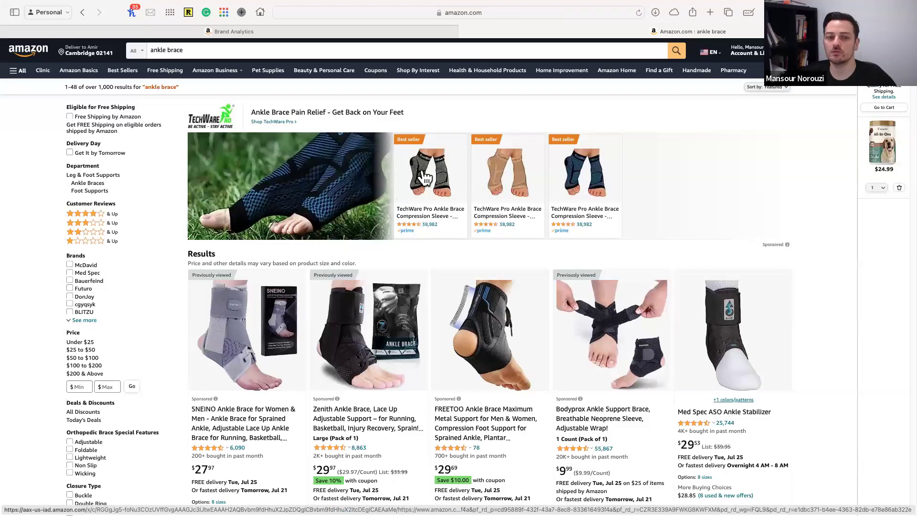
Examine the sponsored placements in the ankle brace results, down to the related brands section at the page's end
{"action": "scroll", "coordinate": [432, 236], "scroll_direction": "down", "scroll_amount": 20}
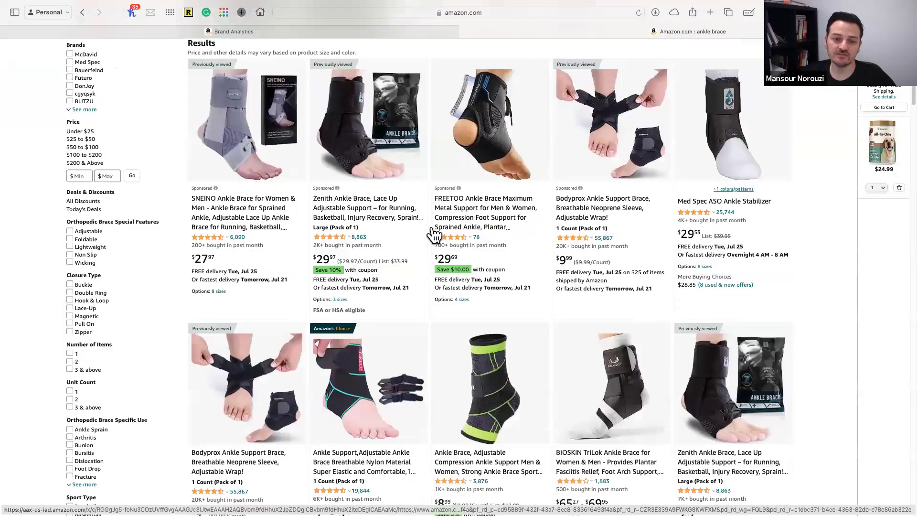
{"action": "scroll", "coordinate": [425, 267], "scroll_direction": "up", "scroll_amount": 8}
{"action": "scroll", "coordinate": [419, 293], "scroll_direction": "up", "scroll_amount": 6}
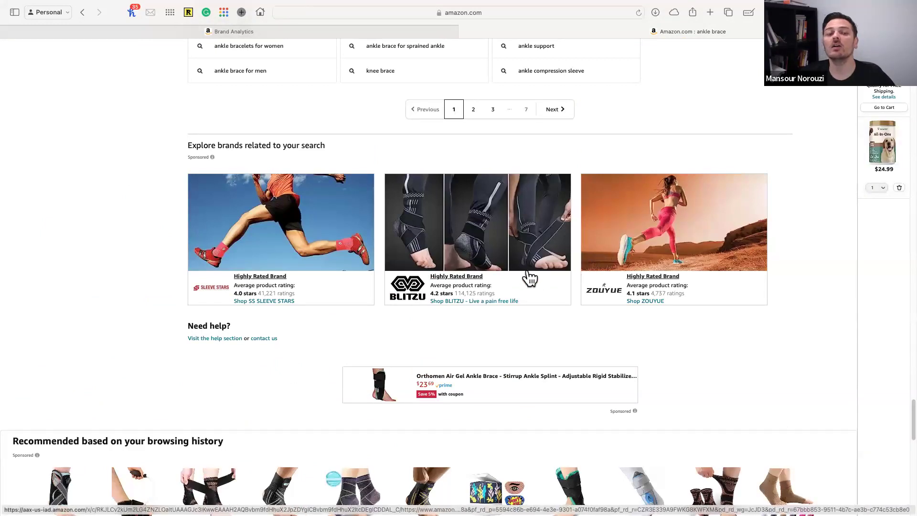
{"action": "scroll", "coordinate": [538, 262], "scroll_direction": "up", "scroll_amount": 3}
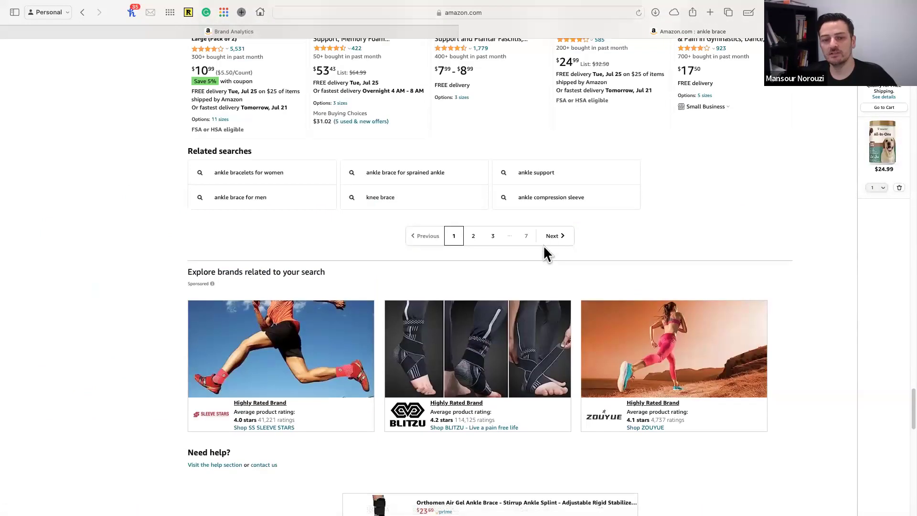
Return to the new campaign and try a custom bid decrease of 10% and then 0% for placements other than top of search
{"action": "key", "text": "ctrl+Left"}
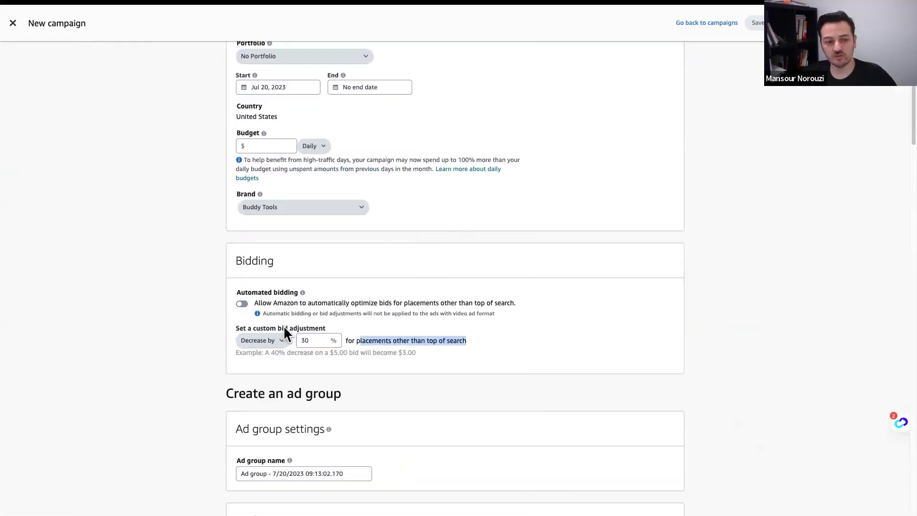
{"action": "double_click", "coordinate": [308, 340]}
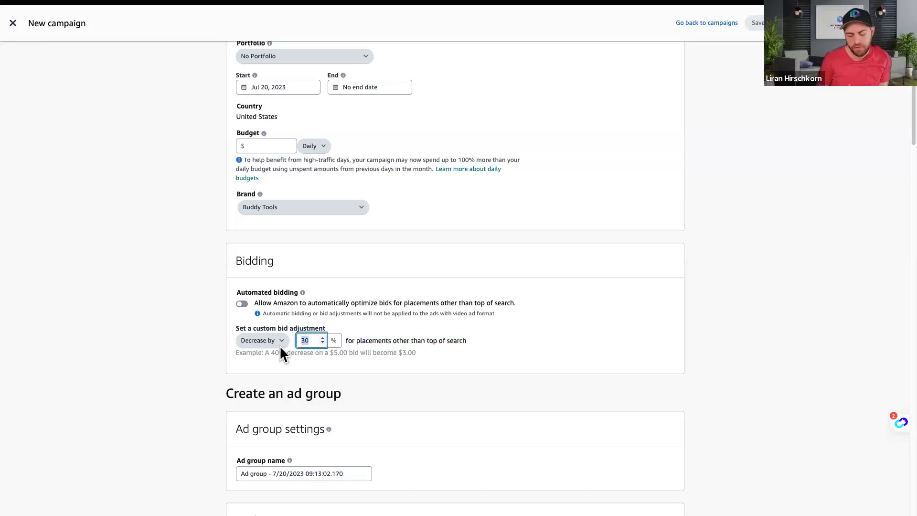
{"action": "left_click", "coordinate": [411, 308]}
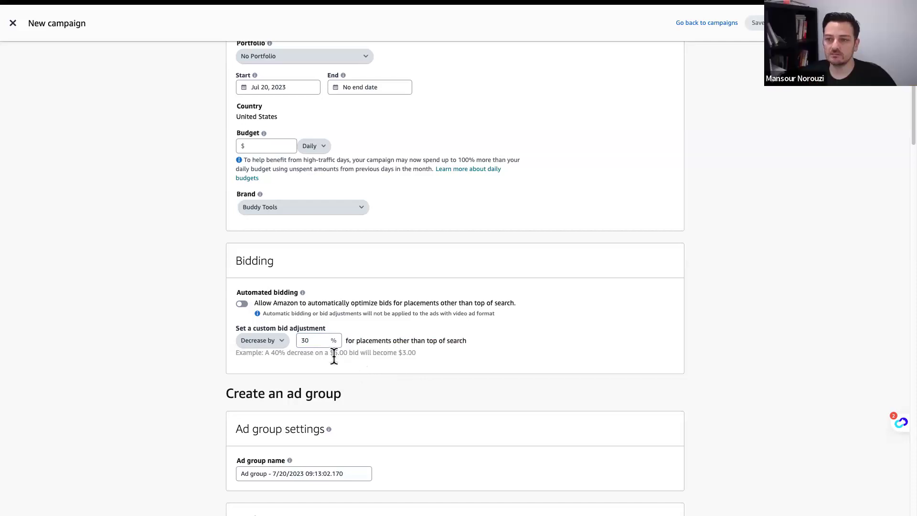
{"action": "double_click", "coordinate": [316, 341]}
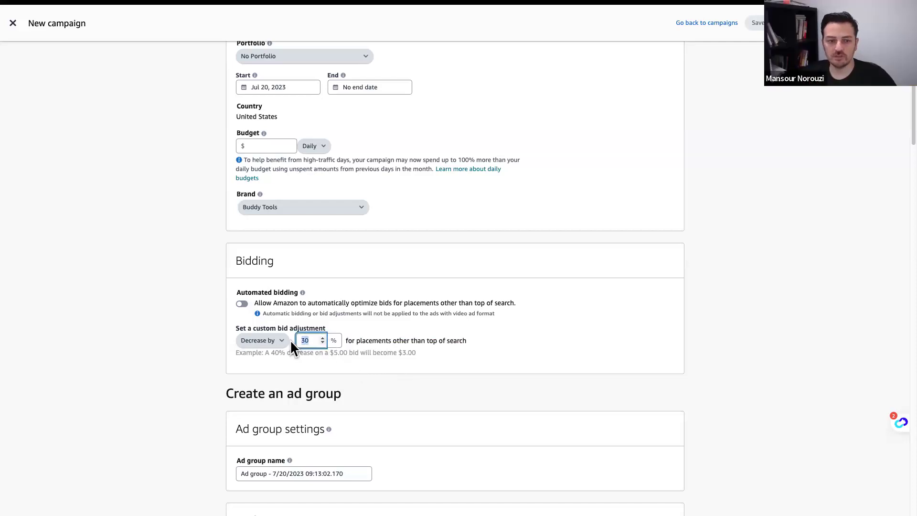
{"action": "type", "text": "10"}
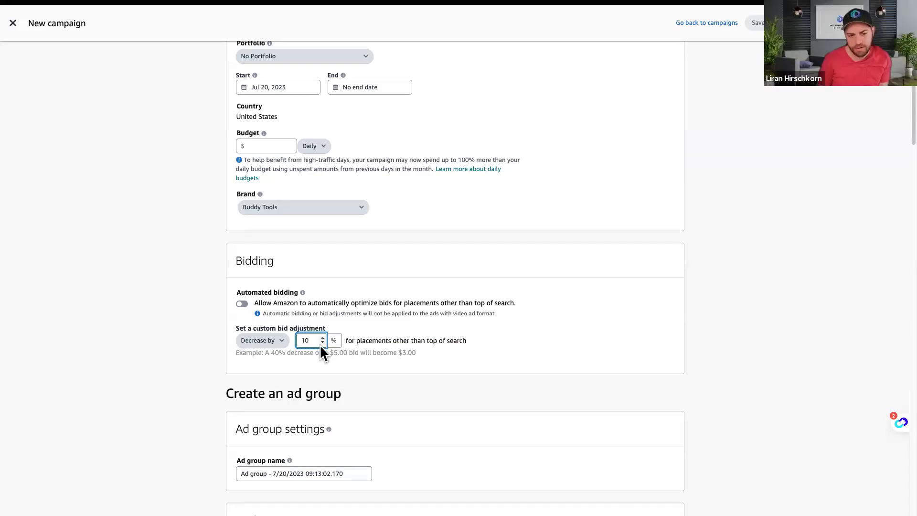
{"action": "key", "text": "BackSpace"}
{"action": "key", "text": "BackSpace"}
{"action": "type", "text": "0"}
{"action": "key", "text": "BackSpace"}
{"action": "type", "text": "99"}
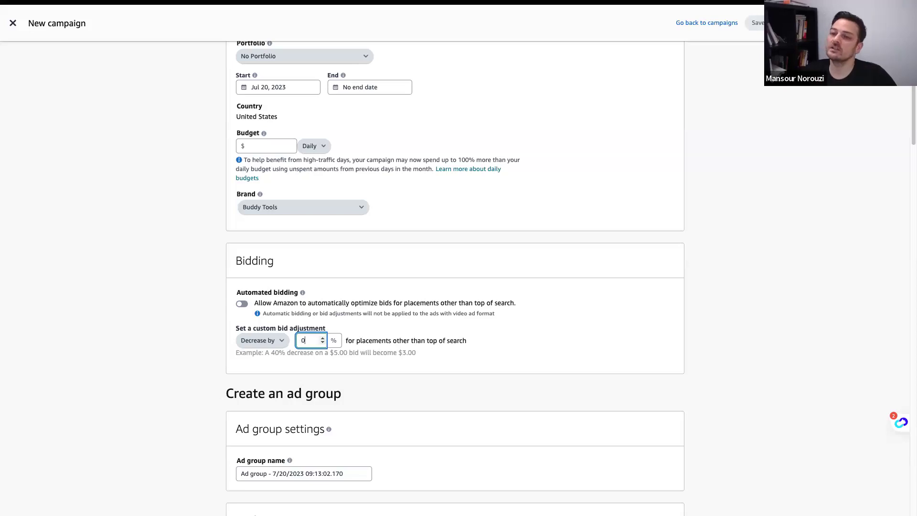
Switch the custom bid adjustment to Increase by, then turn automated bidding back on
{"action": "left_click", "coordinate": [284, 340]}
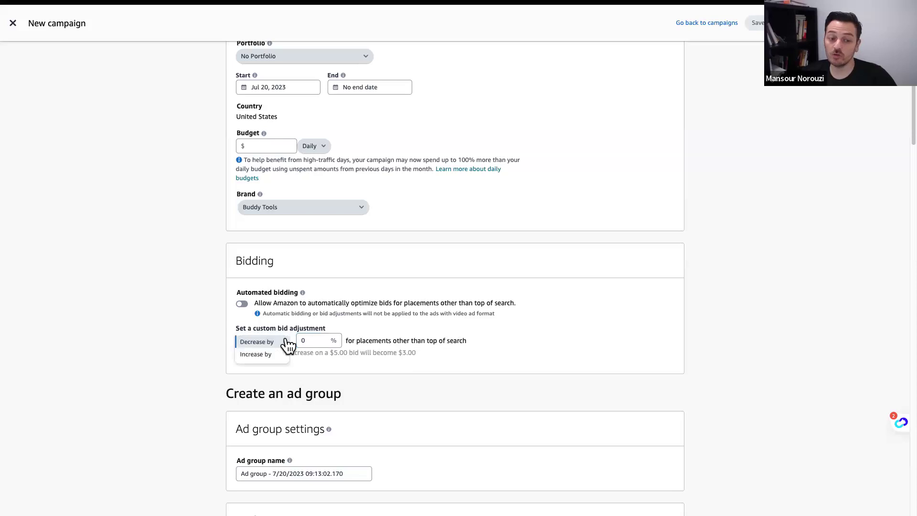
{"action": "left_click", "coordinate": [273, 355]}
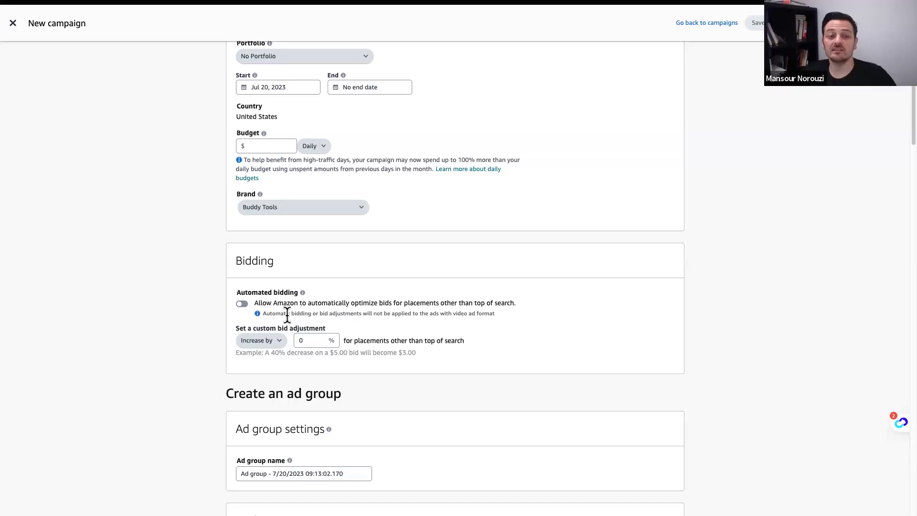
{"action": "left_click", "coordinate": [242, 305]}
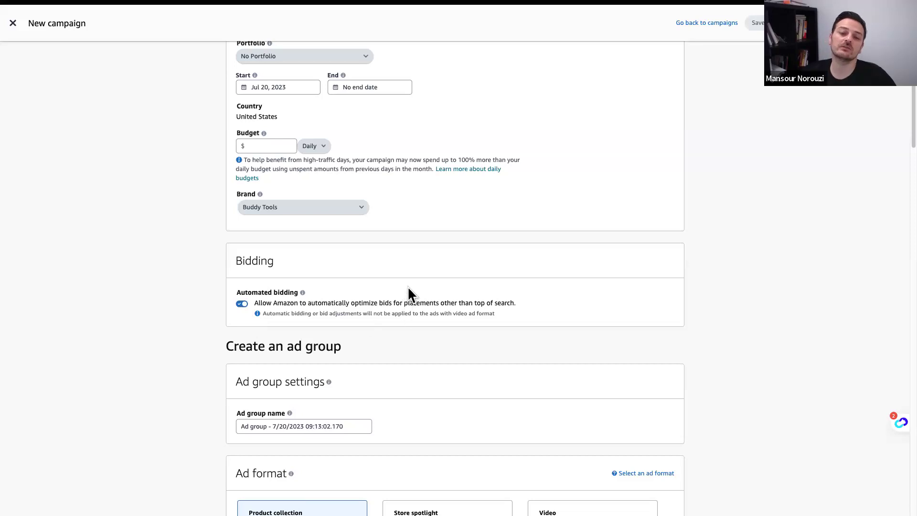
Try a custom bid decrease of 99% with automated bidding off, then re-enable automated bidding
{"action": "left_click", "coordinate": [242, 304]}
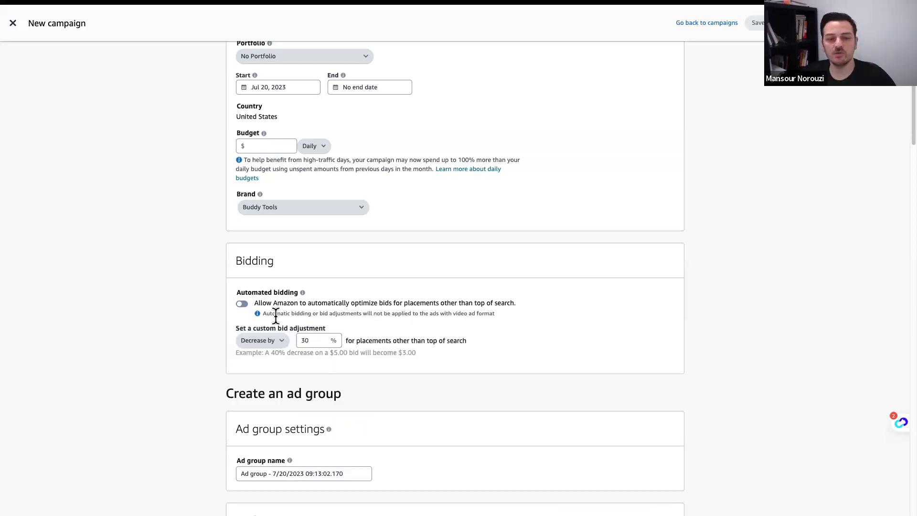
{"action": "double_click", "coordinate": [297, 340]}
{"action": "type", "text": "99"}
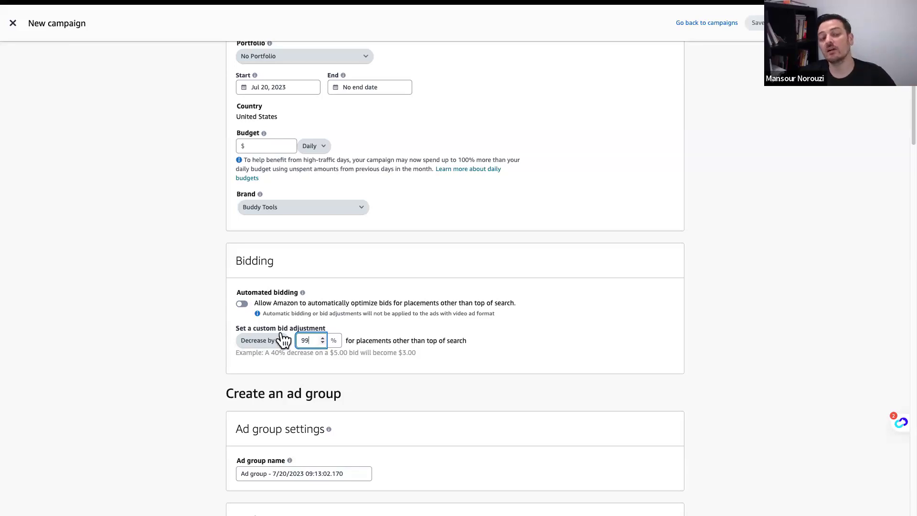
{"action": "left_click", "coordinate": [242, 303]}
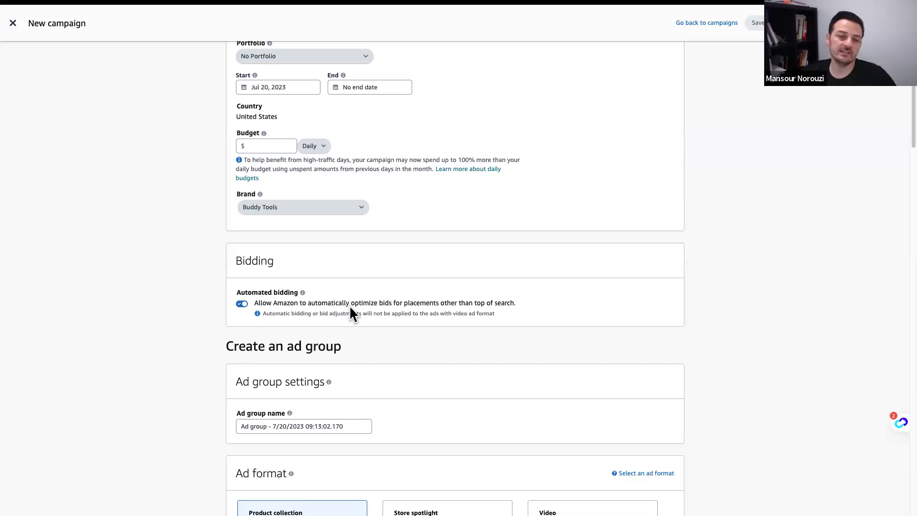
Select the ad group's name and review the ad format and landing page options for the product collection
{"action": "scroll", "coordinate": [350, 313], "scroll_direction": "down", "scroll_amount": 3}
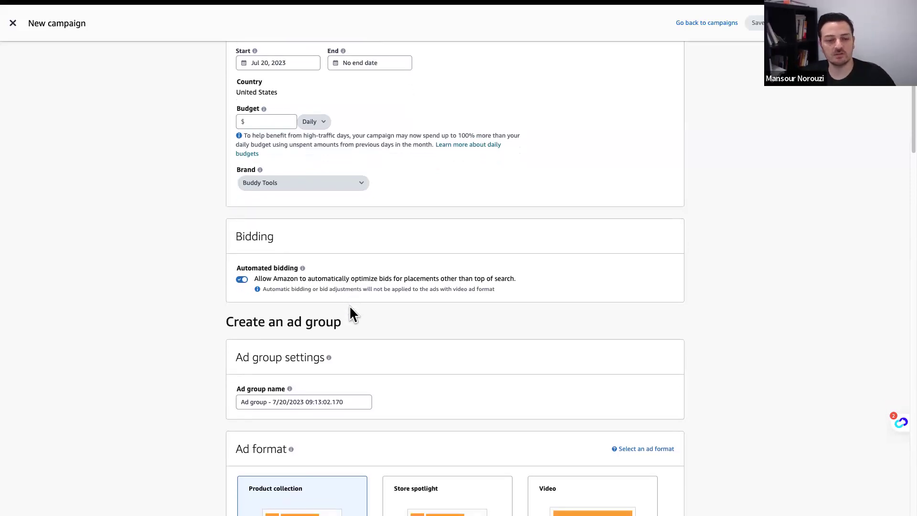
{"action": "triple_click", "coordinate": [252, 362]}
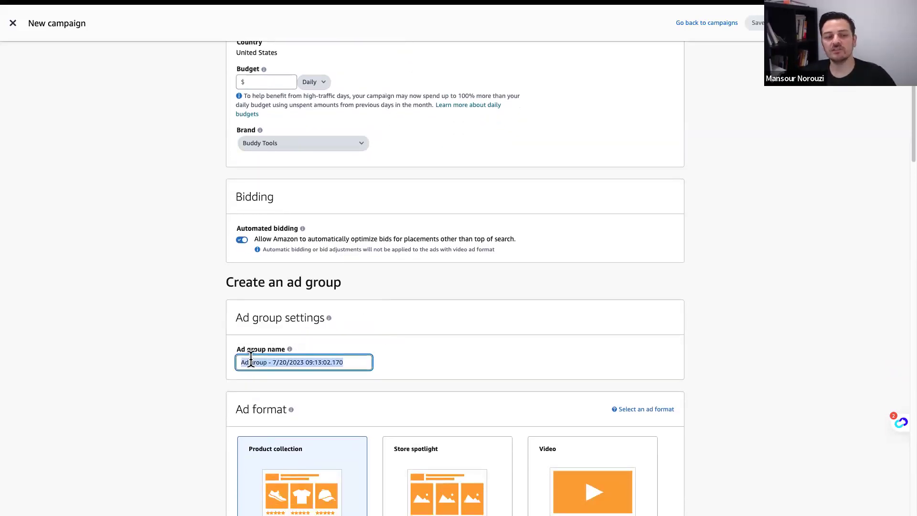
{"action": "scroll", "coordinate": [251, 363], "scroll_direction": "down", "scroll_amount": 4}
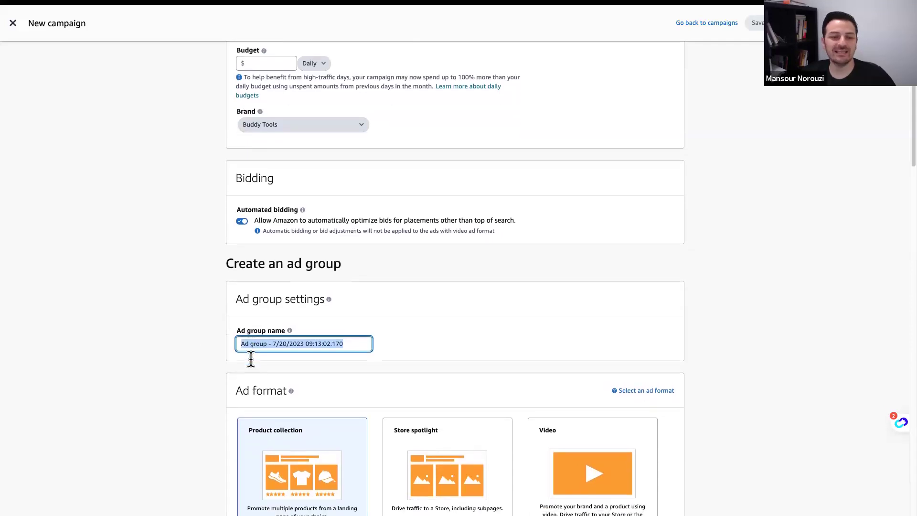
{"action": "scroll", "coordinate": [217, 331], "scroll_direction": "down", "scroll_amount": 1}
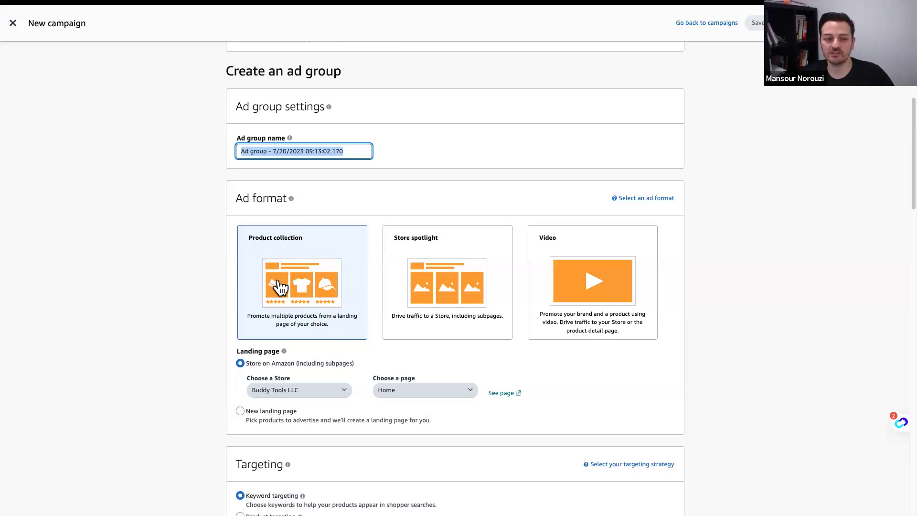
Choose the Buddy Tools LLC store for the landing page, try New landing page, and switch back to Store on Amazon
{"action": "scroll", "coordinate": [173, 337], "scroll_direction": "down", "scroll_amount": 1}
{"action": "scroll", "coordinate": [243, 272], "scroll_direction": "down", "scroll_amount": 1}
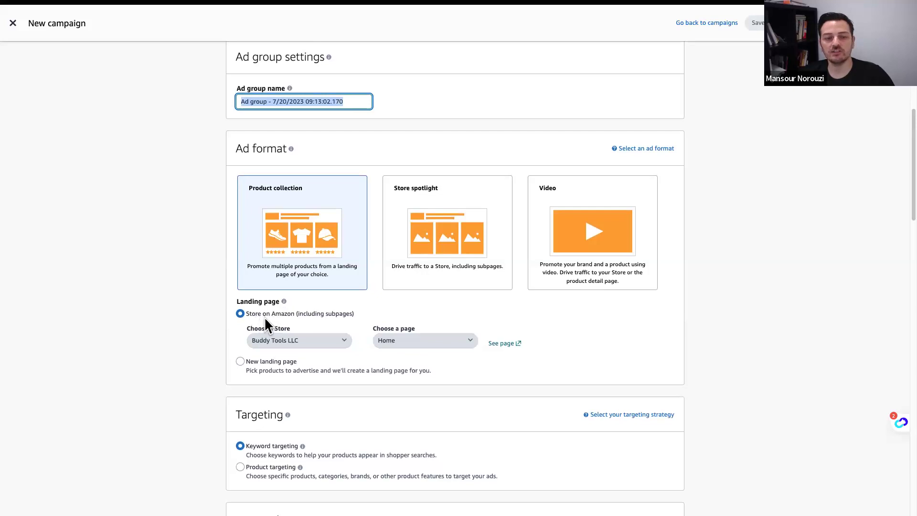
{"action": "left_click", "coordinate": [312, 341]}
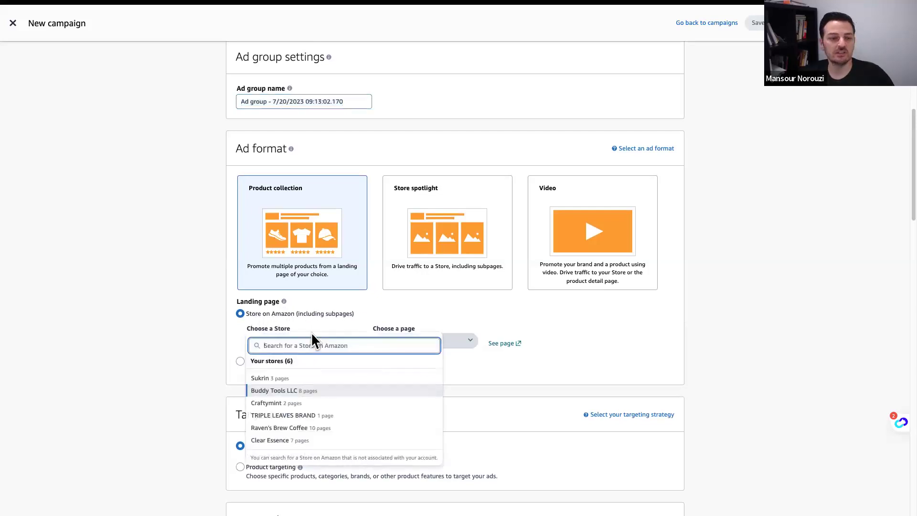
{"action": "left_click", "coordinate": [281, 392]}
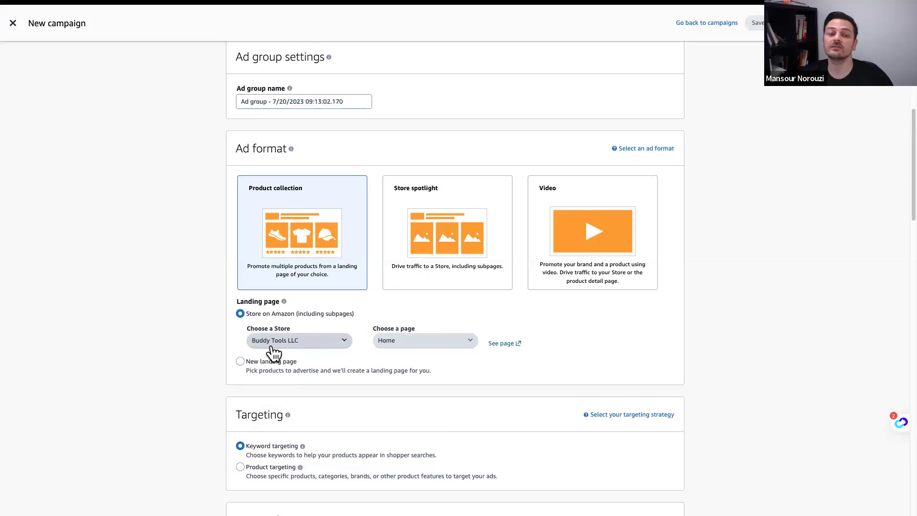
{"action": "left_click", "coordinate": [416, 339]}
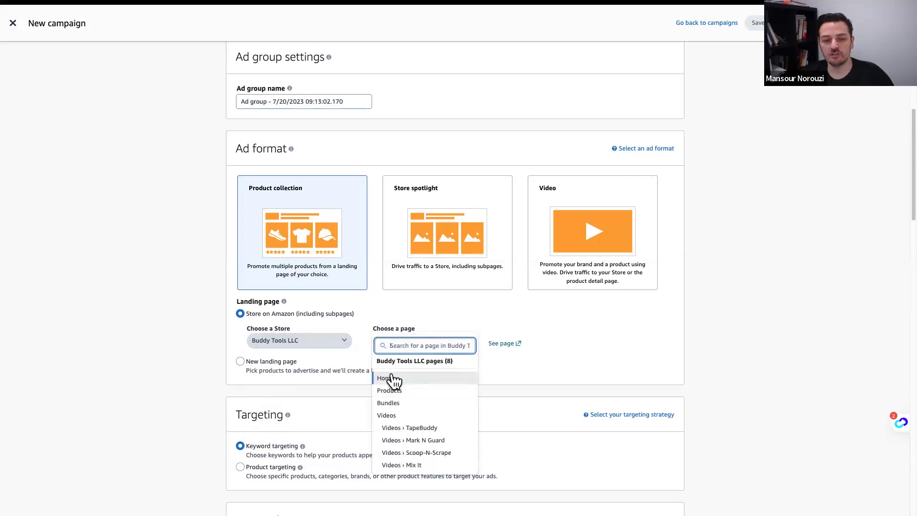
{"action": "left_click", "coordinate": [549, 374]}
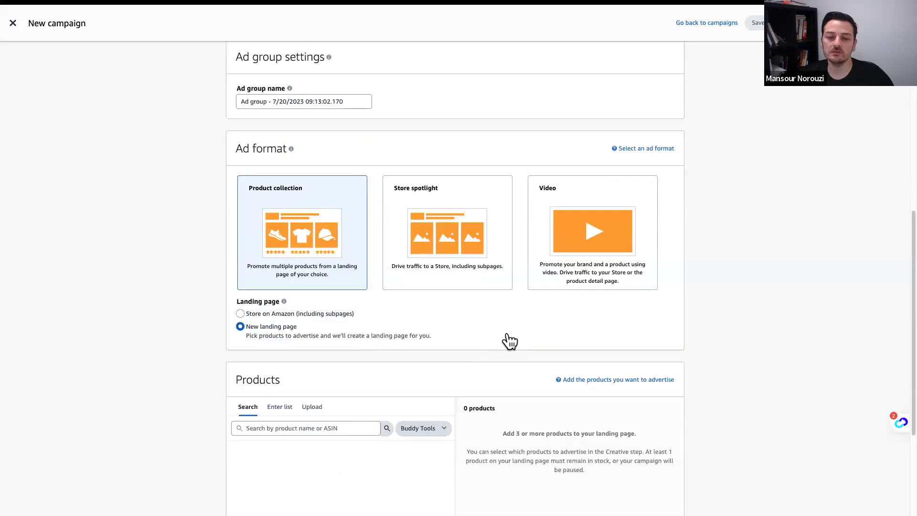
{"action": "left_click", "coordinate": [293, 315]}
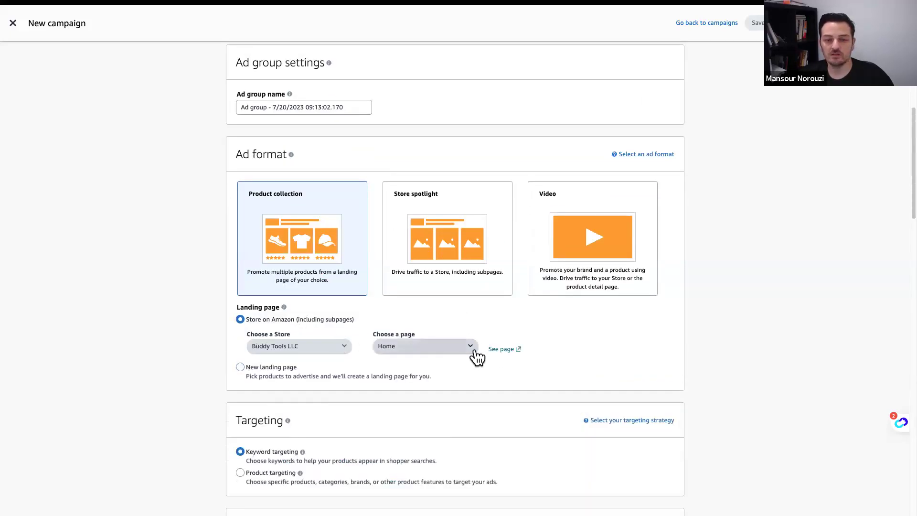
Preview the Buddy Tools LLC store's Home page and its video subpages, and return to the new campaign
{"action": "left_click", "coordinate": [504, 349]}
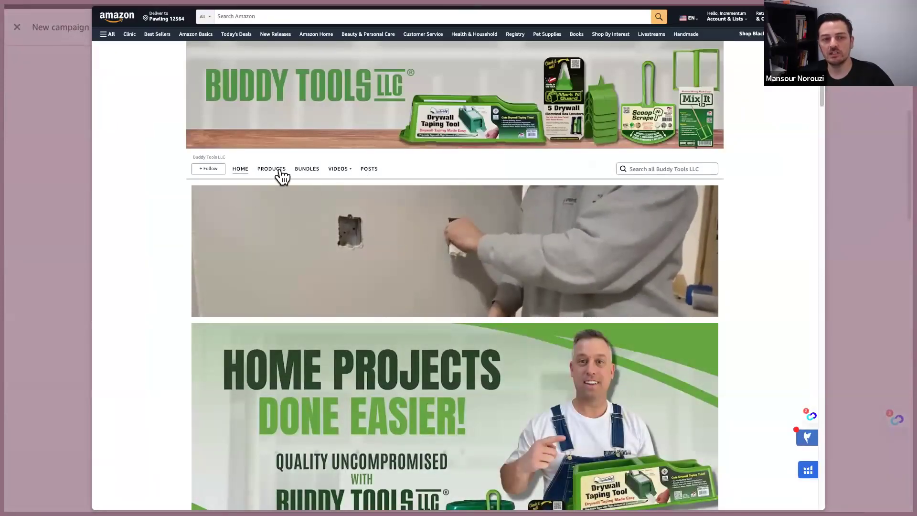
{"action": "mouse_move", "coordinate": [345, 180]}
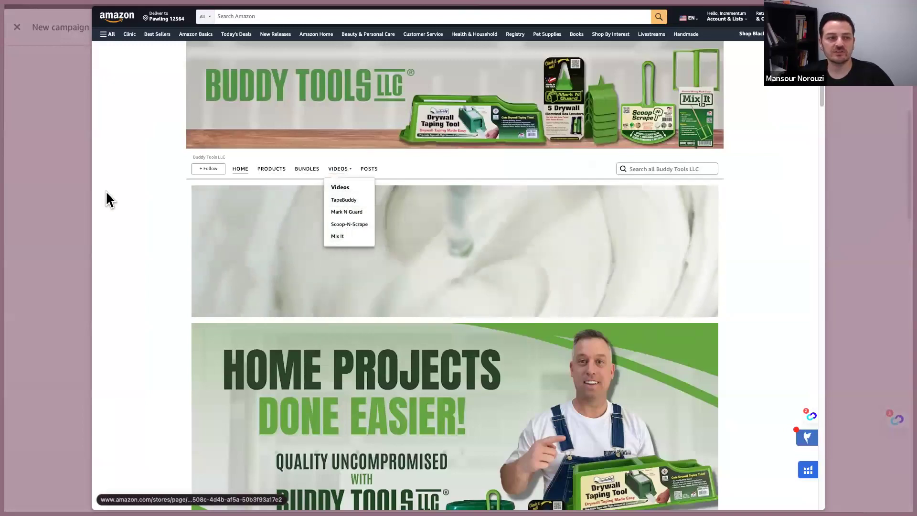
{"action": "left_click", "coordinate": [56, 187]}
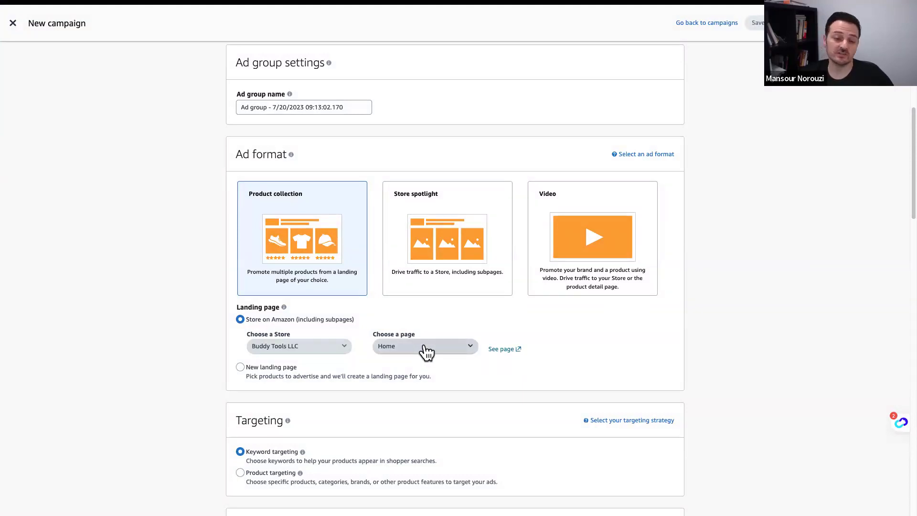
Filter the suggested keywords to exact match only, excluding broad and phrase
{"action": "scroll", "coordinate": [310, 348], "scroll_direction": "down", "scroll_amount": 1}
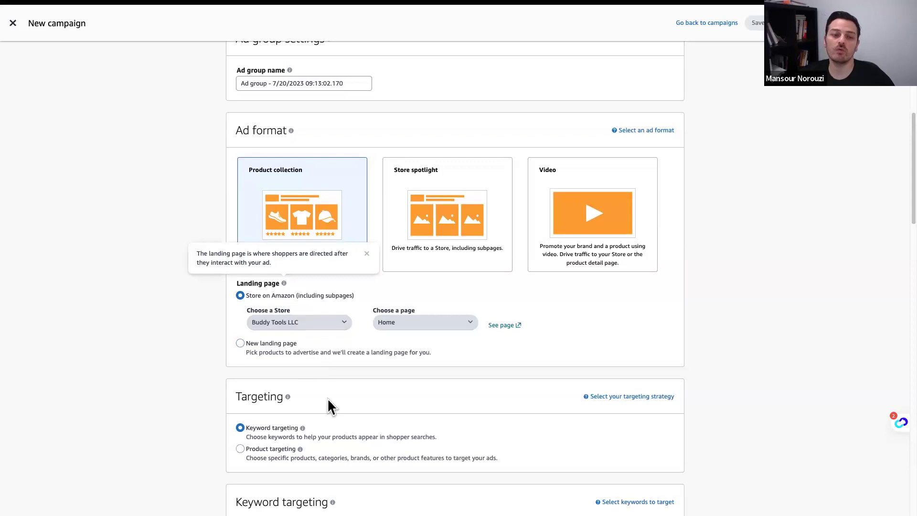
{"action": "scroll", "coordinate": [215, 377], "scroll_direction": "down", "scroll_amount": 1}
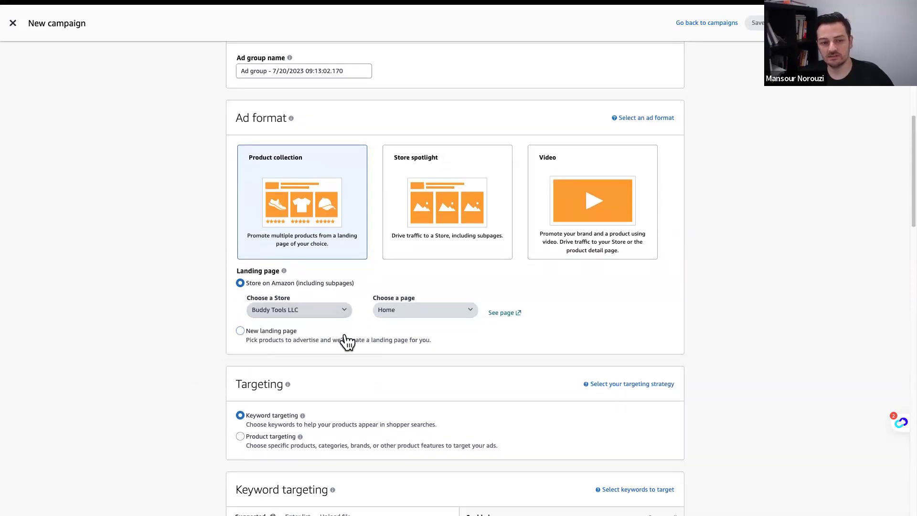
{"action": "scroll", "coordinate": [287, 351], "scroll_direction": "down", "scroll_amount": 1}
{"action": "scroll", "coordinate": [232, 367], "scroll_direction": "down", "scroll_amount": 2}
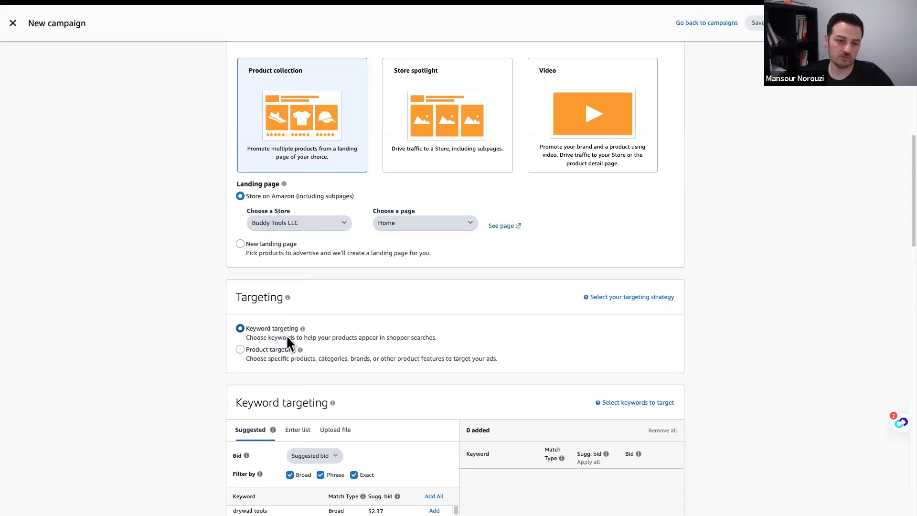
{"action": "scroll", "coordinate": [191, 365], "scroll_direction": "down", "scroll_amount": 4}
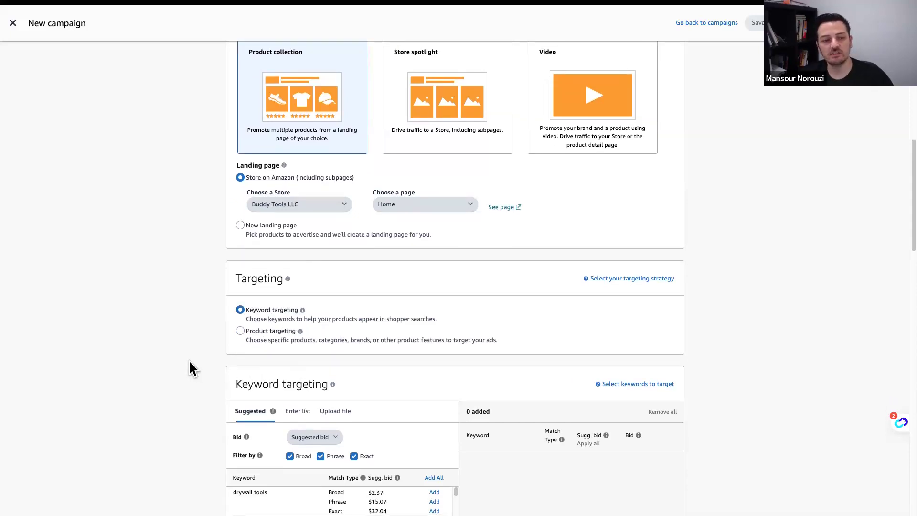
{"action": "scroll", "coordinate": [188, 356], "scroll_direction": "down", "scroll_amount": 3}
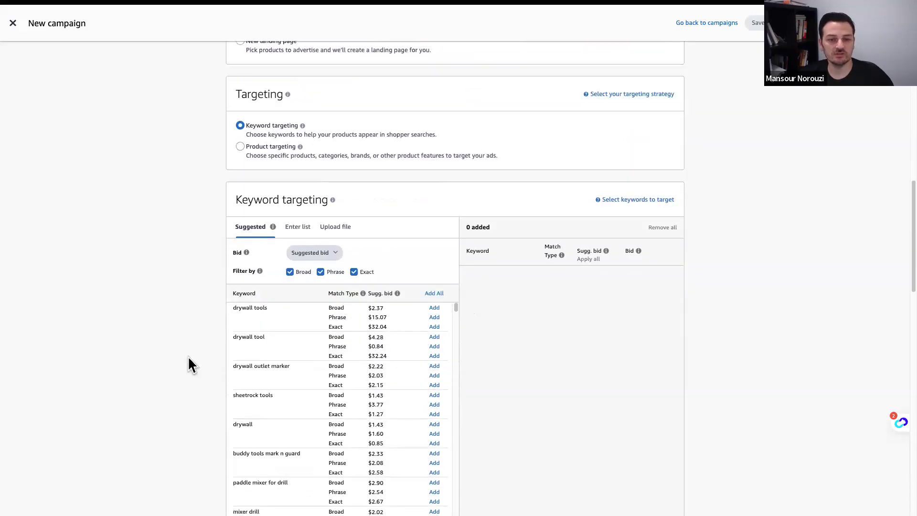
{"action": "left_click", "coordinate": [299, 267]}
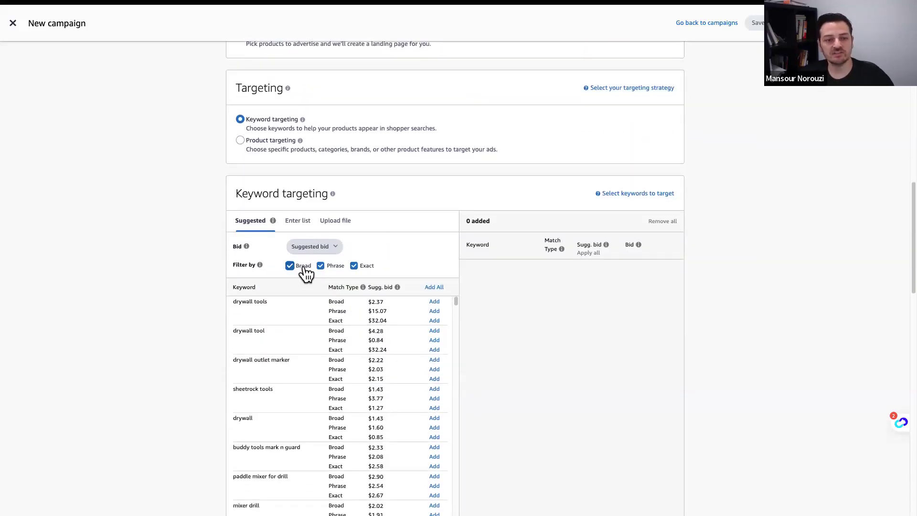
{"action": "left_click", "coordinate": [320, 266]}
{"action": "left_click", "coordinate": [524, 382]}
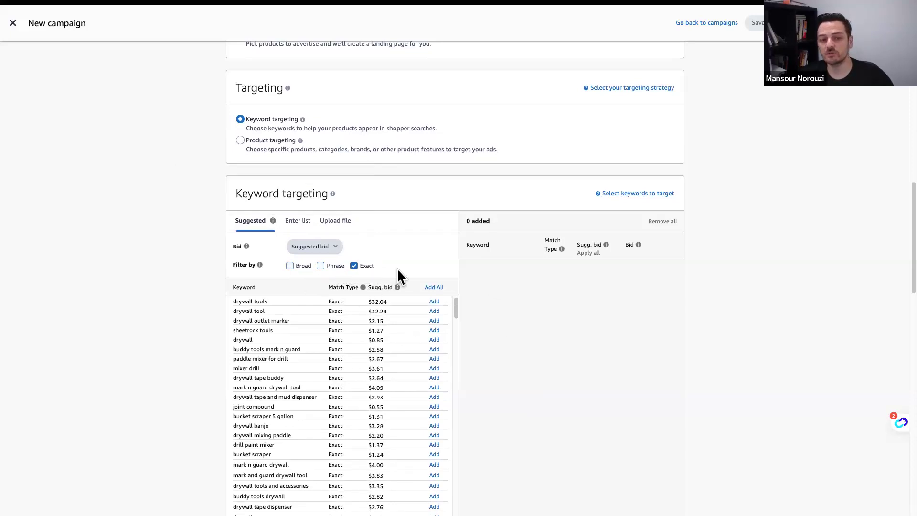
Try adding paint mixer and drywall tools as exact match keywords, and remove both again
{"action": "left_click", "coordinate": [434, 301]}
{"action": "left_click", "coordinate": [434, 302]}
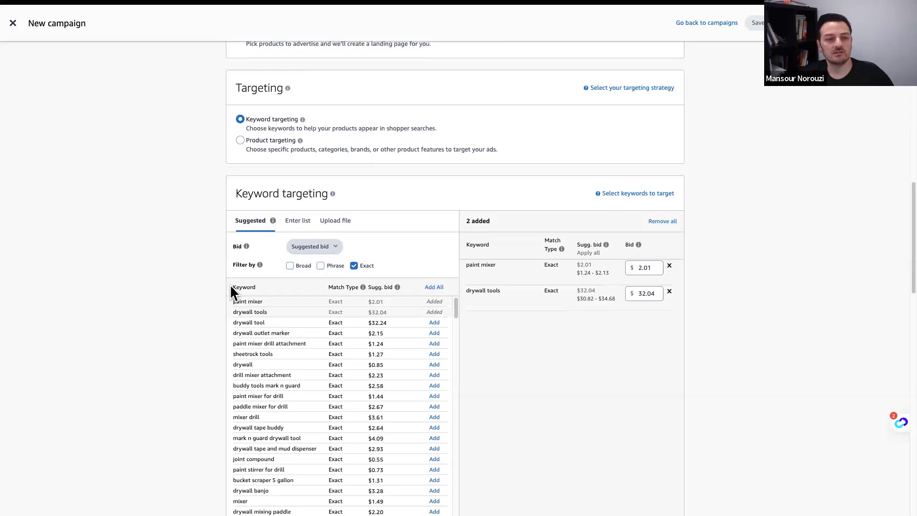
{"action": "scroll", "coordinate": [536, 356], "scroll_direction": "down", "scroll_amount": 3}
{"action": "scroll", "coordinate": [549, 327], "scroll_direction": "up", "scroll_amount": 3}
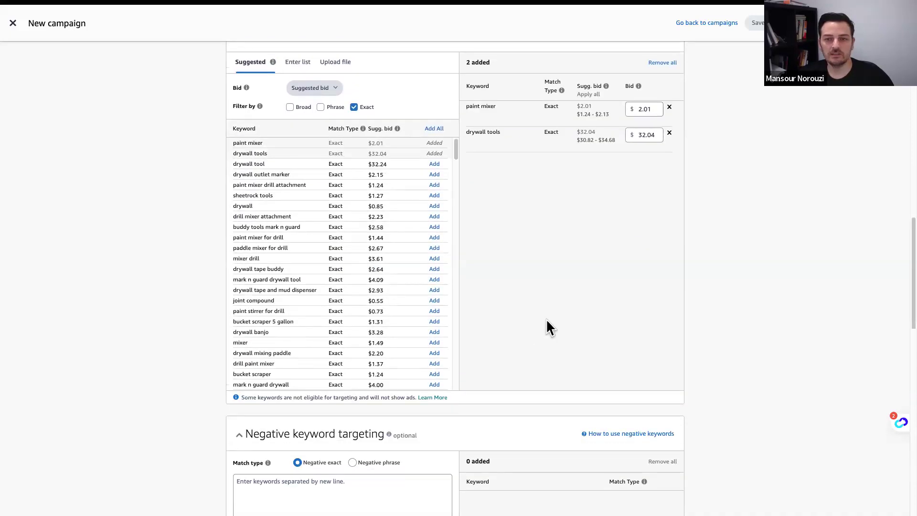
{"action": "left_click", "coordinate": [669, 248]}
{"action": "left_click", "coordinate": [669, 249]}
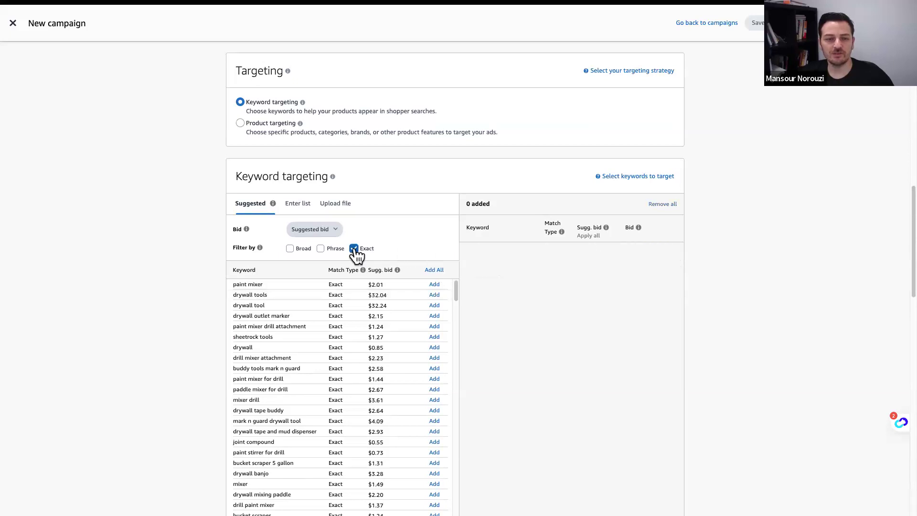
Filter the suggested keywords to broad match, add "drywall tool" as a target, and copy its text
{"action": "left_click", "coordinate": [353, 248]}
{"action": "left_click", "coordinate": [289, 248]}
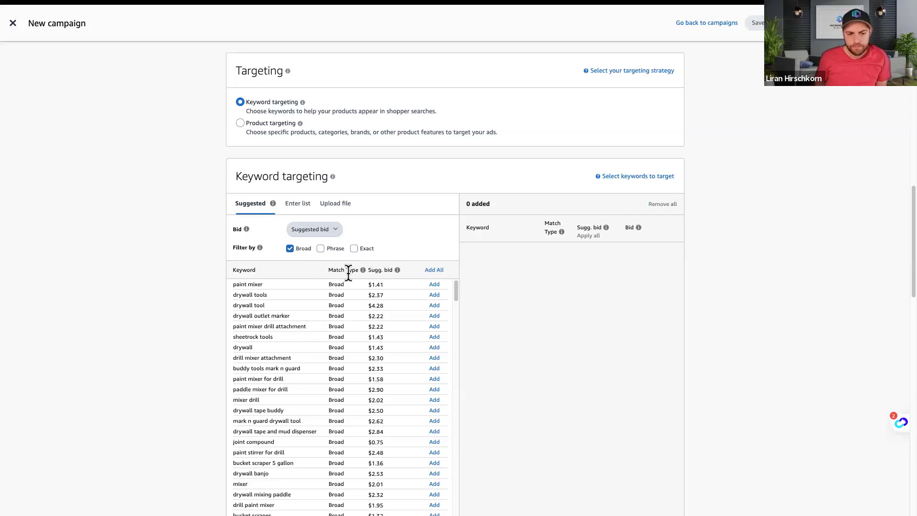
{"action": "left_click", "coordinate": [434, 305]}
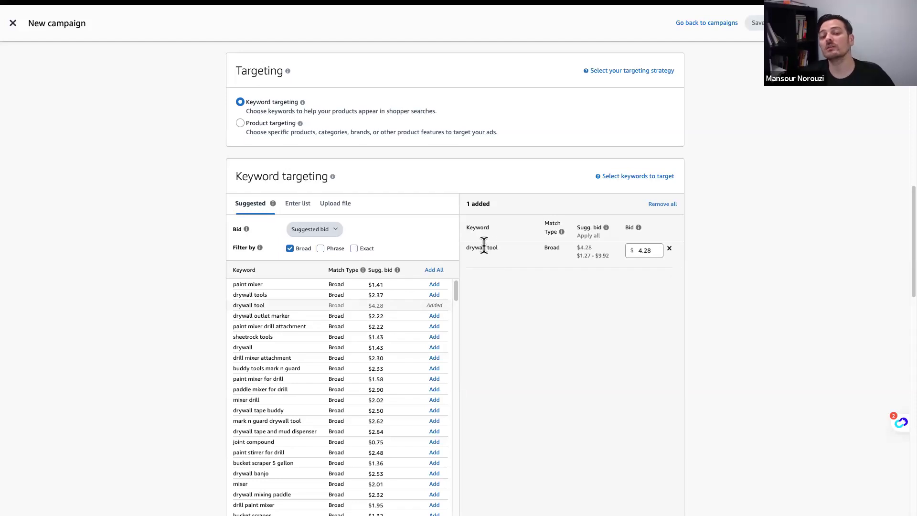
{"action": "left_click_drag", "start_coordinate": [500, 248], "coordinate": [462, 248]}
{"action": "key", "text": "ctrl+c"}
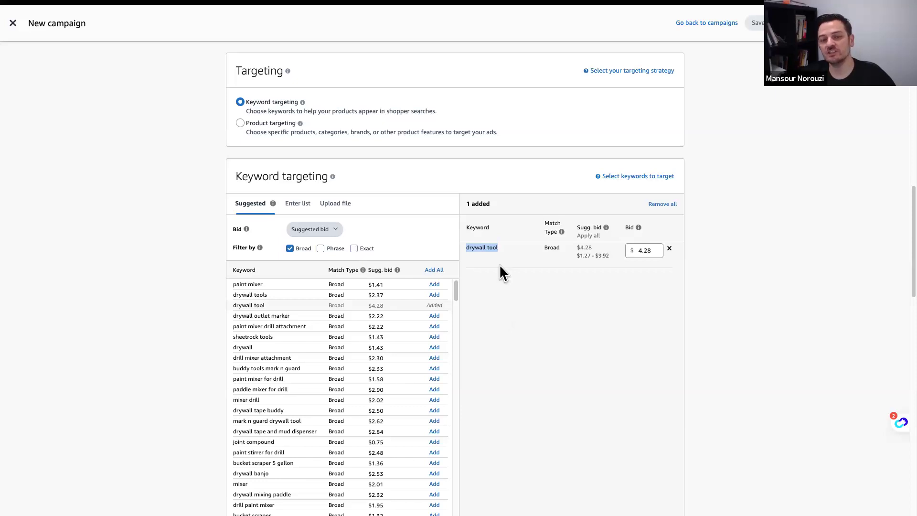
Remove the broad drywall tool target and add the modified keyword "+drywall +tool" with broad match through a manually entered list
{"action": "left_click", "coordinate": [669, 249]}
{"action": "left_click", "coordinate": [301, 215]}
{"action": "left_click", "coordinate": [287, 282]}
{"action": "key", "text": "ctrl+v"}
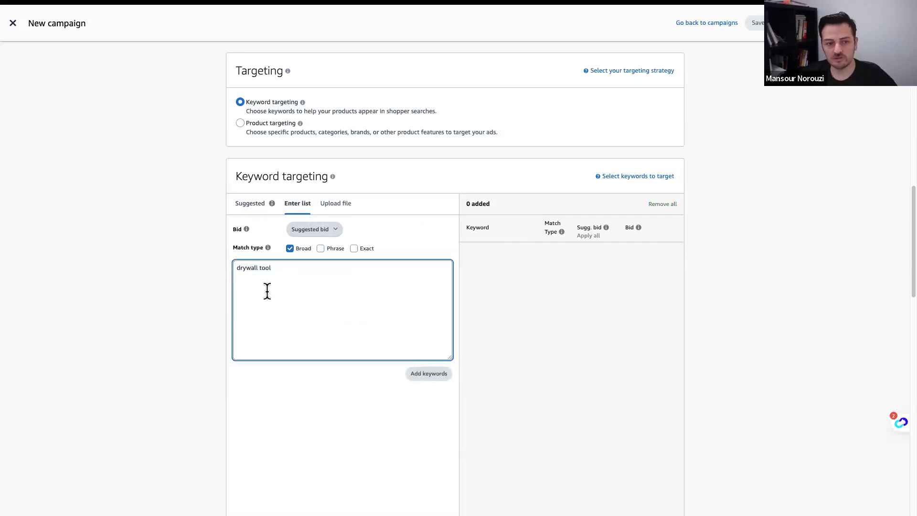
{"action": "left_click", "coordinate": [238, 268]}
{"action": "type", "text": "+"}
{"action": "left_click", "coordinate": [263, 268]}
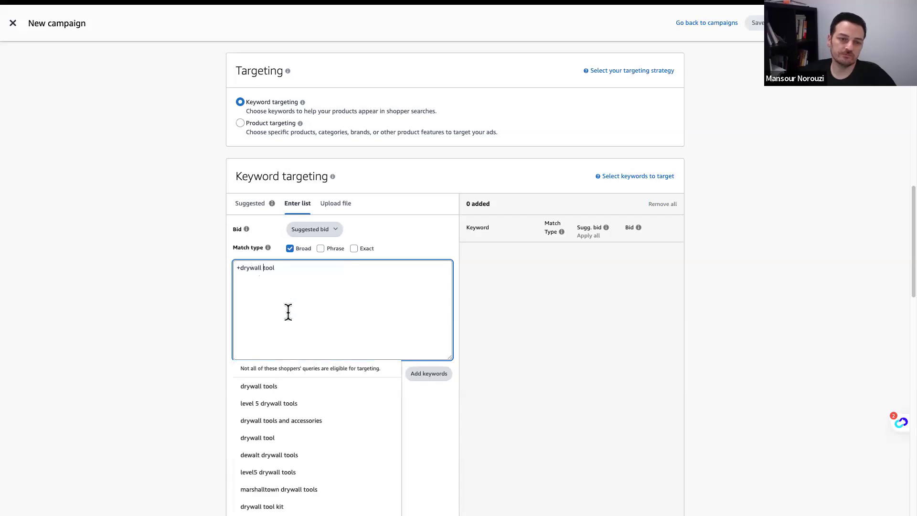
{"action": "type", "text": "+"}
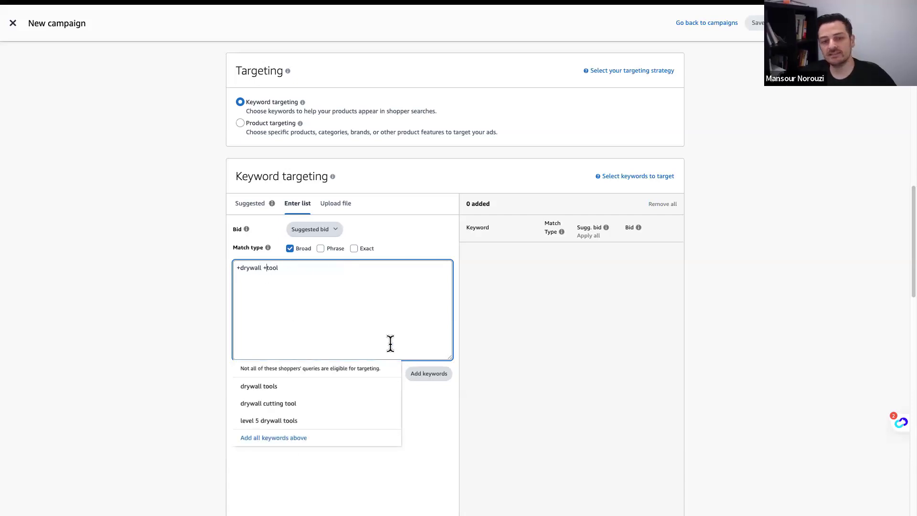
{"action": "left_click", "coordinate": [418, 377]}
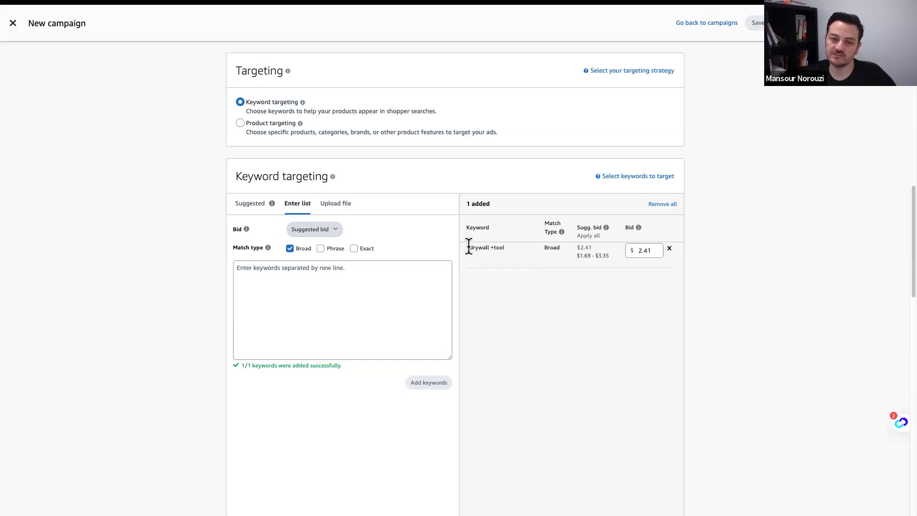
Remove the +drywall +tool keyword and add the suggested keywords drywall tool and drywall tools with exact match only
{"action": "left_click", "coordinate": [245, 203]}
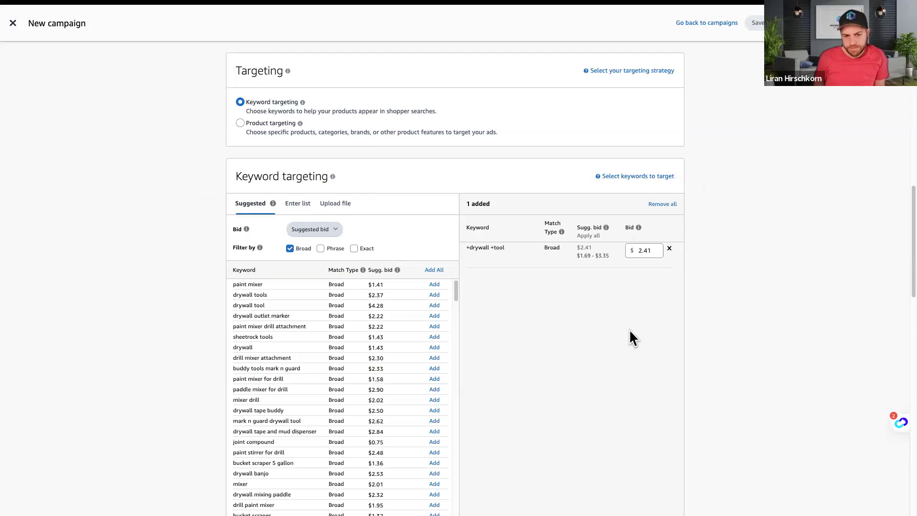
{"action": "left_click", "coordinate": [669, 248]}
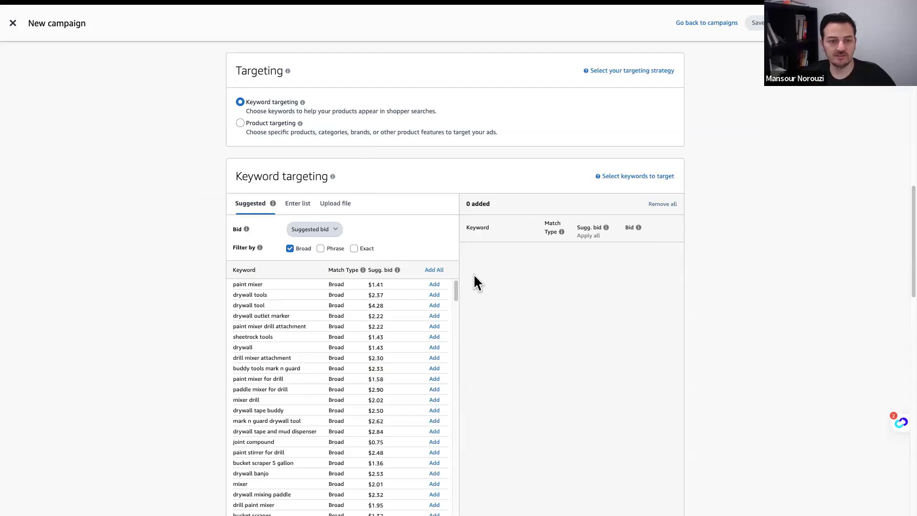
{"action": "left_click", "coordinate": [354, 248]}
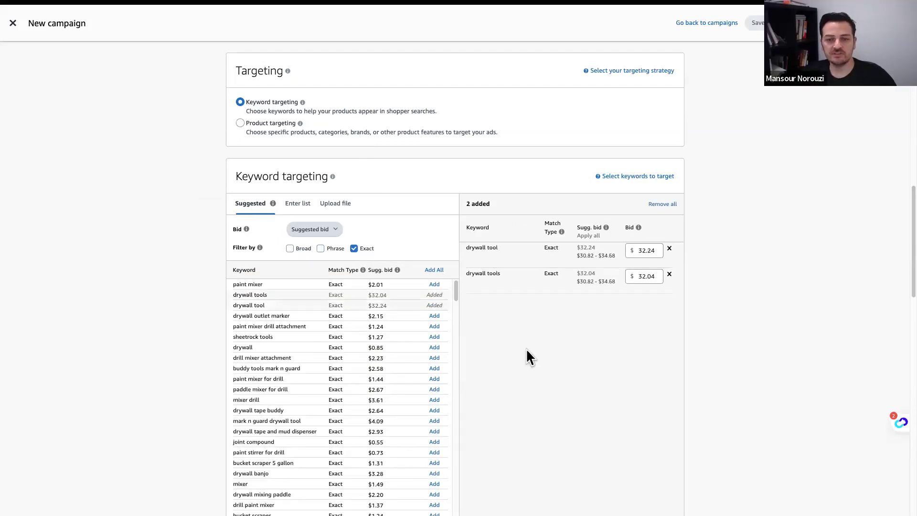
Add "red" as a negative phrase keyword in the negative keyword targeting
{"action": "scroll", "coordinate": [525, 348], "scroll_direction": "down", "scroll_amount": 2}
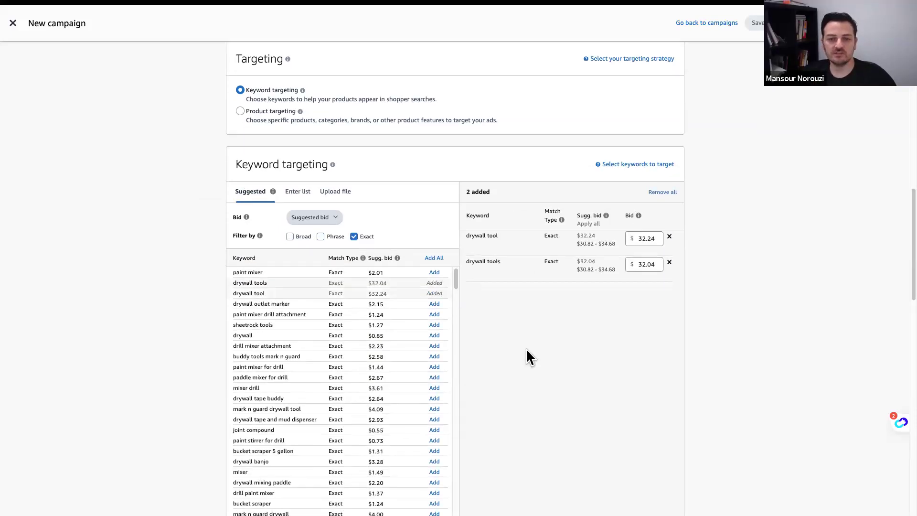
{"action": "scroll", "coordinate": [162, 346], "scroll_direction": "down", "scroll_amount": 5}
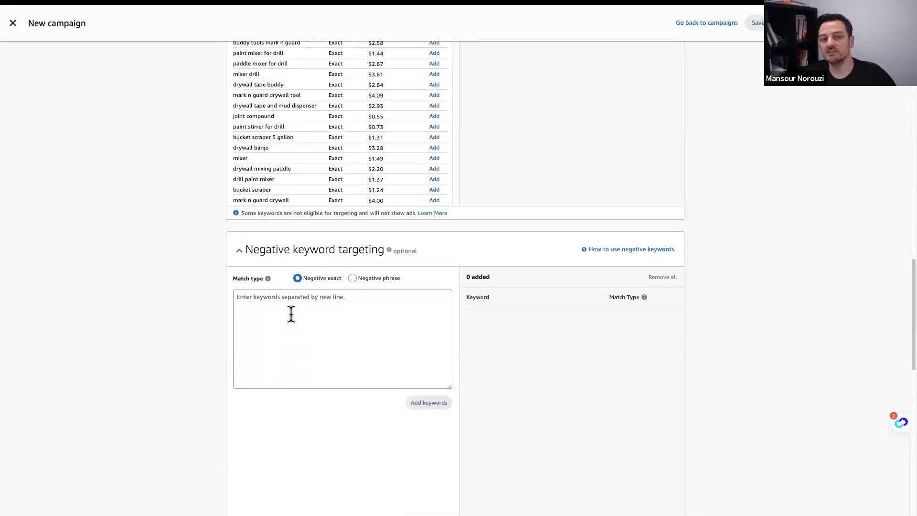
{"action": "left_click", "coordinate": [329, 315]}
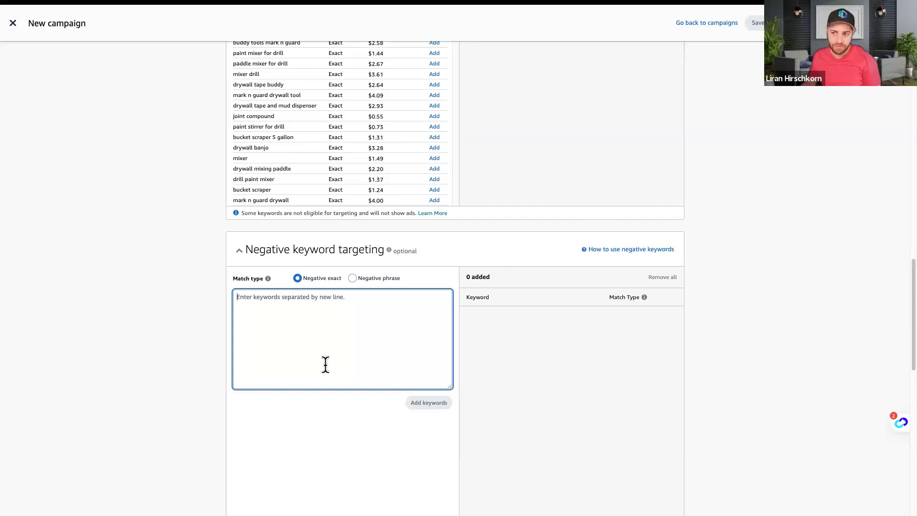
{"action": "type", "text": "red"}
{"action": "left_click", "coordinate": [353, 282]}
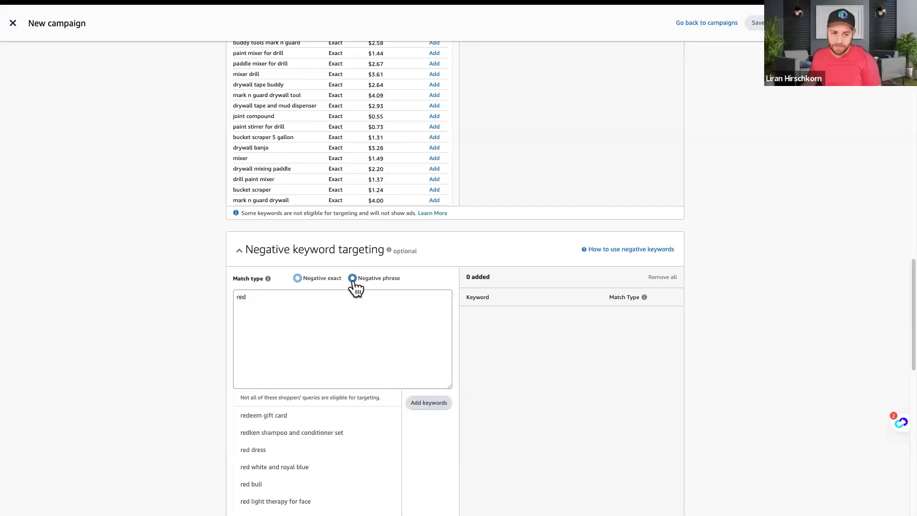
{"action": "left_click", "coordinate": [429, 404]}
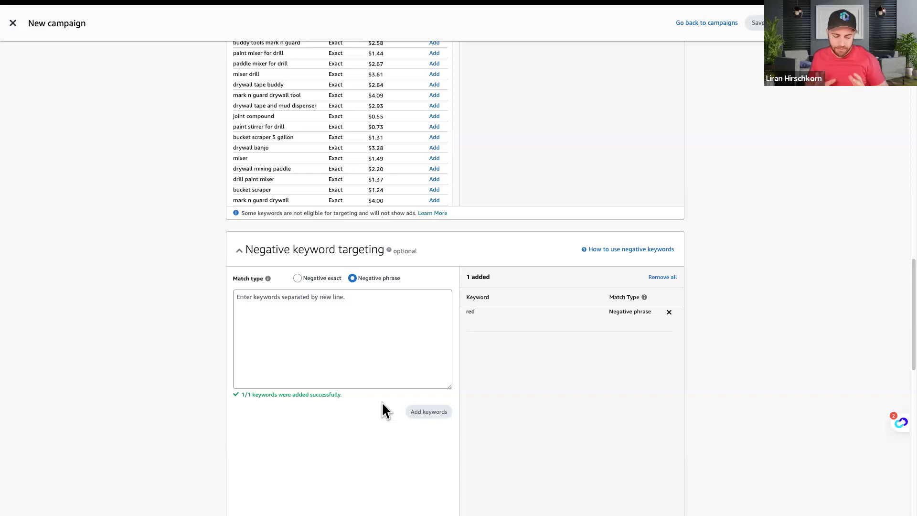
{"action": "scroll", "coordinate": [175, 342], "scroll_direction": "up", "scroll_amount": 5}
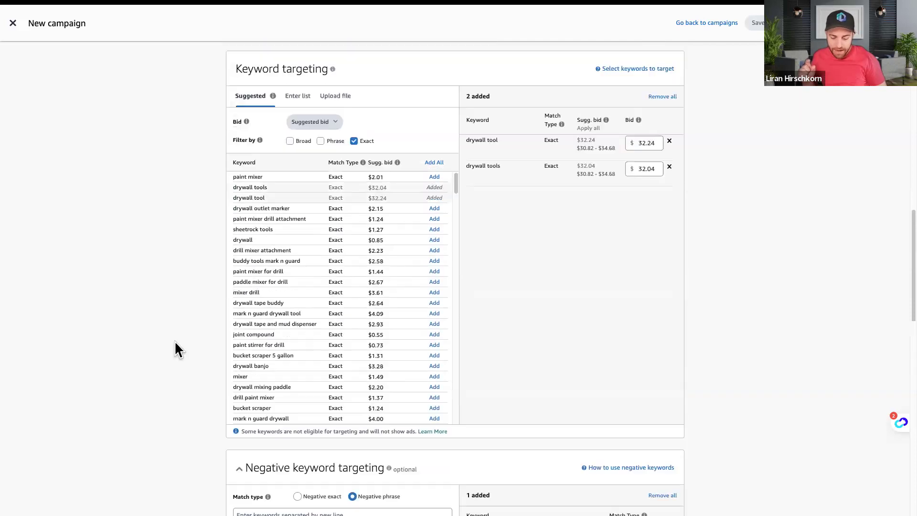
Remove "red" from the negative phrase keywords
{"action": "scroll", "coordinate": [175, 342], "scroll_direction": "down", "scroll_amount": 3}
{"action": "scroll", "coordinate": [176, 341], "scroll_direction": "down", "scroll_amount": 1}
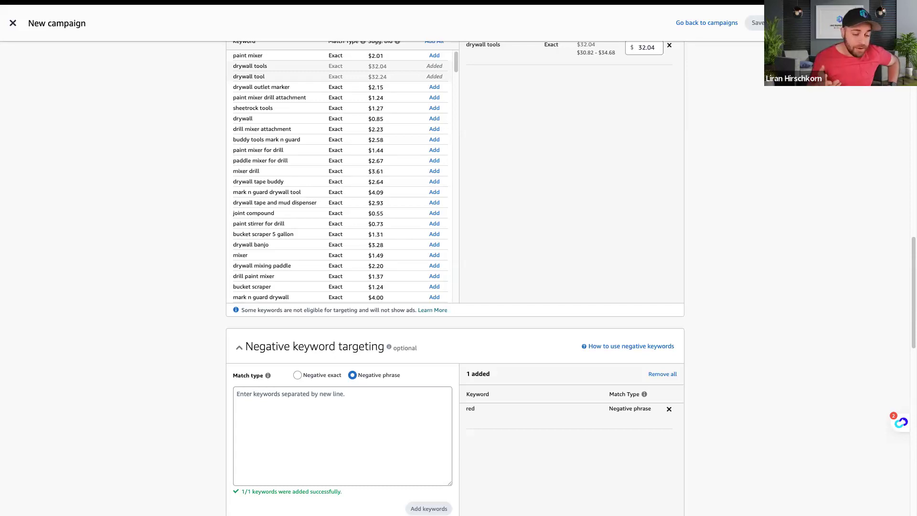
{"action": "left_click", "coordinate": [669, 409]}
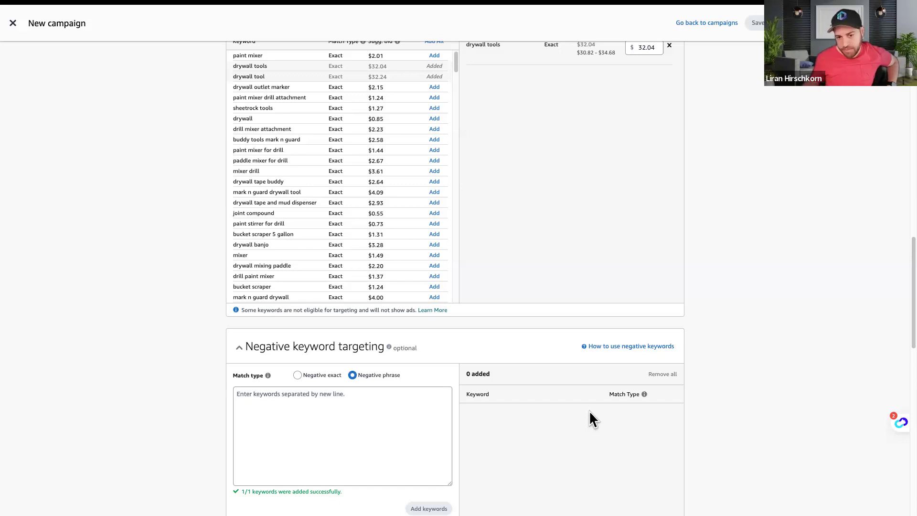
Apply the Logo Storefront Resize.png image from the creative assets as the ad logo and check the brand name
{"action": "scroll", "coordinate": [227, 388], "scroll_direction": "down", "scroll_amount": 5}
{"action": "scroll", "coordinate": [210, 374], "scroll_direction": "down", "scroll_amount": 6}
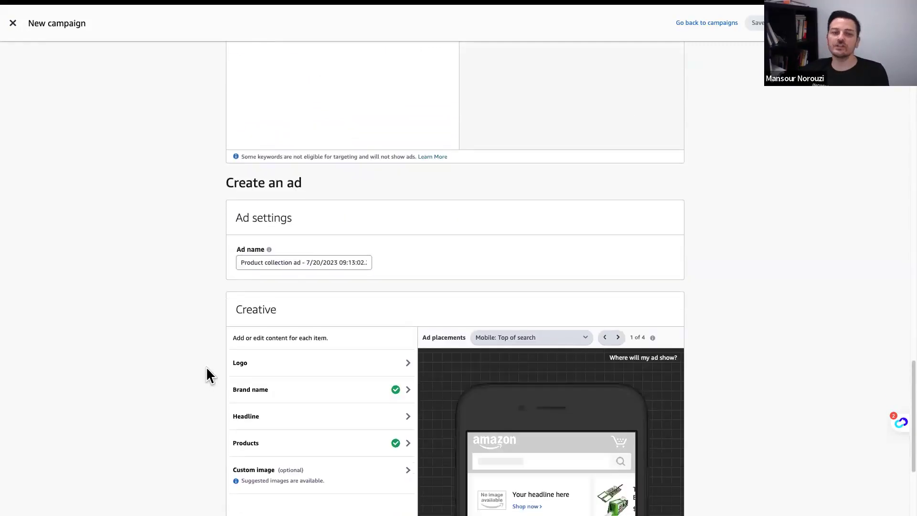
{"action": "scroll", "coordinate": [267, 318], "scroll_direction": "down", "scroll_amount": 2}
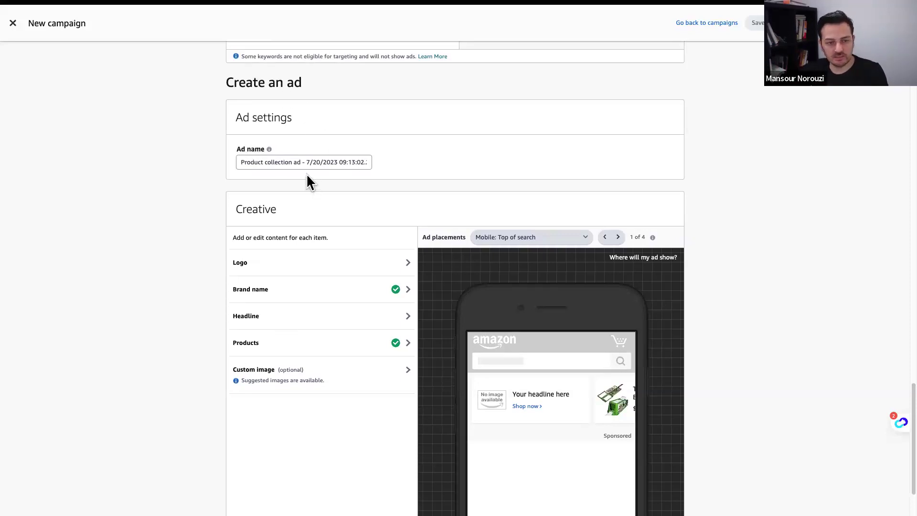
{"action": "left_click", "coordinate": [337, 264]}
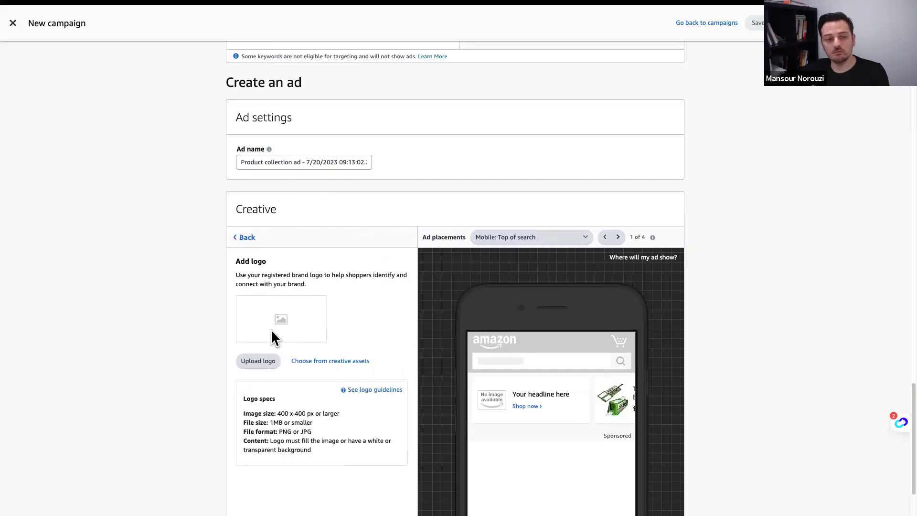
{"action": "left_click", "coordinate": [315, 362]}
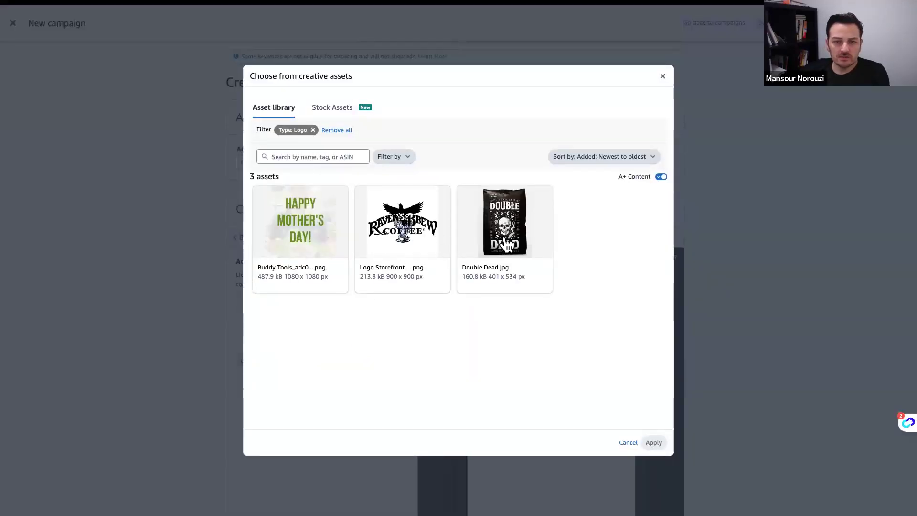
{"action": "left_click", "coordinate": [406, 235]}
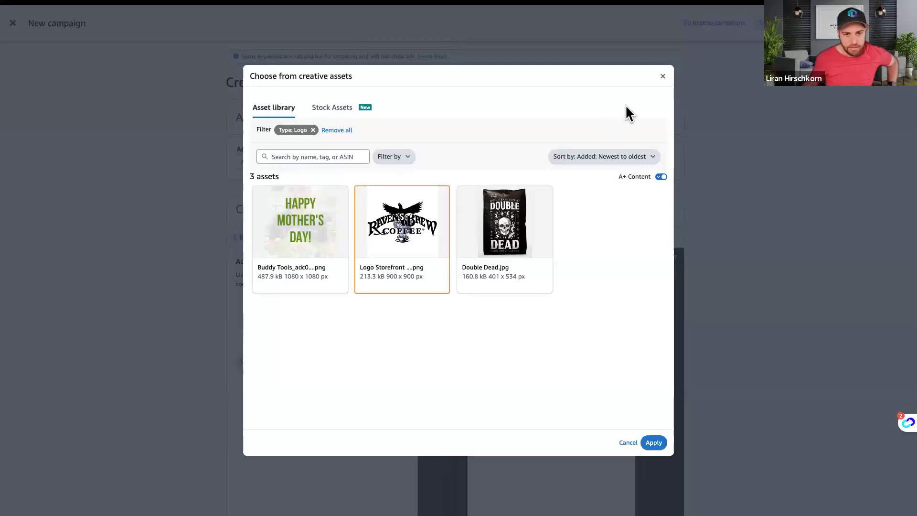
{"action": "left_click", "coordinate": [653, 442]}
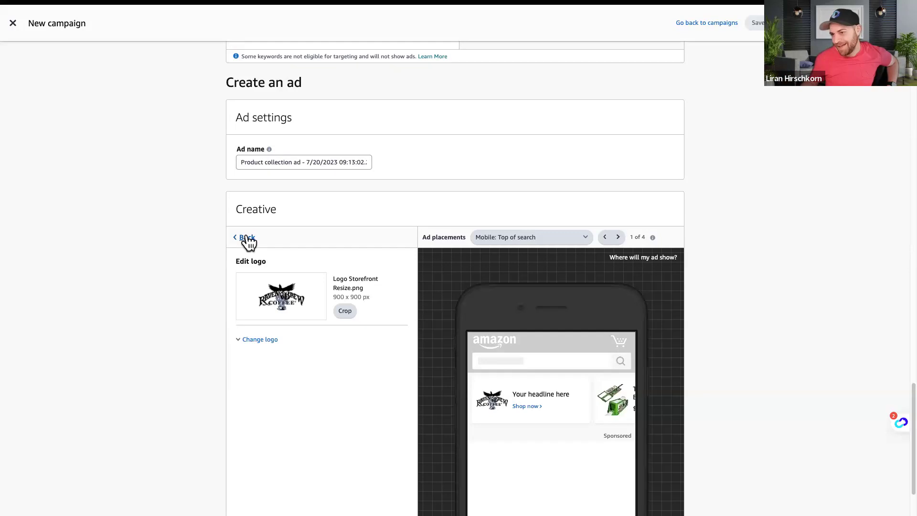
{"action": "left_click", "coordinate": [247, 239]}
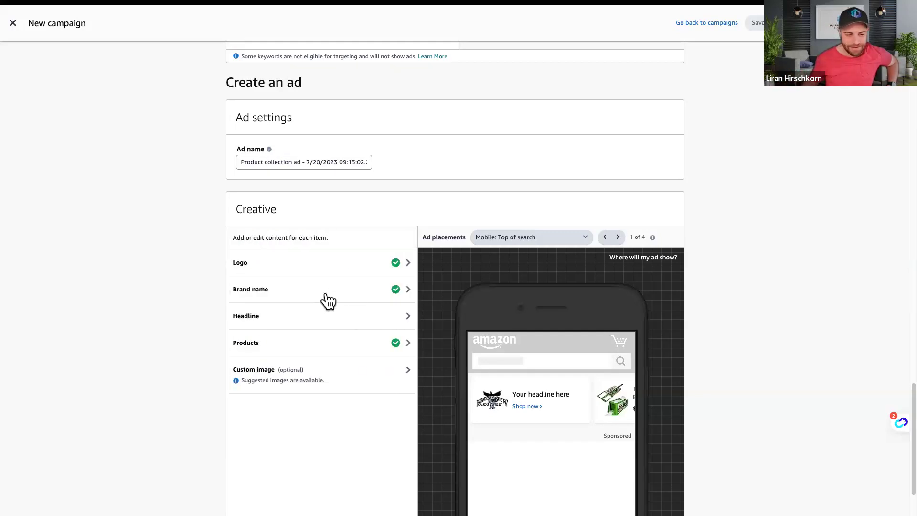
{"action": "left_click", "coordinate": [325, 293]}
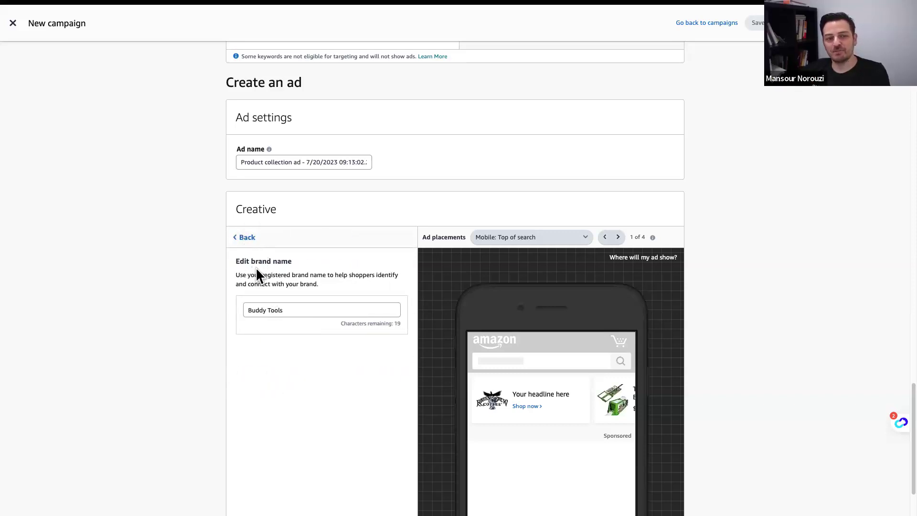
{"action": "left_click", "coordinate": [240, 244]}
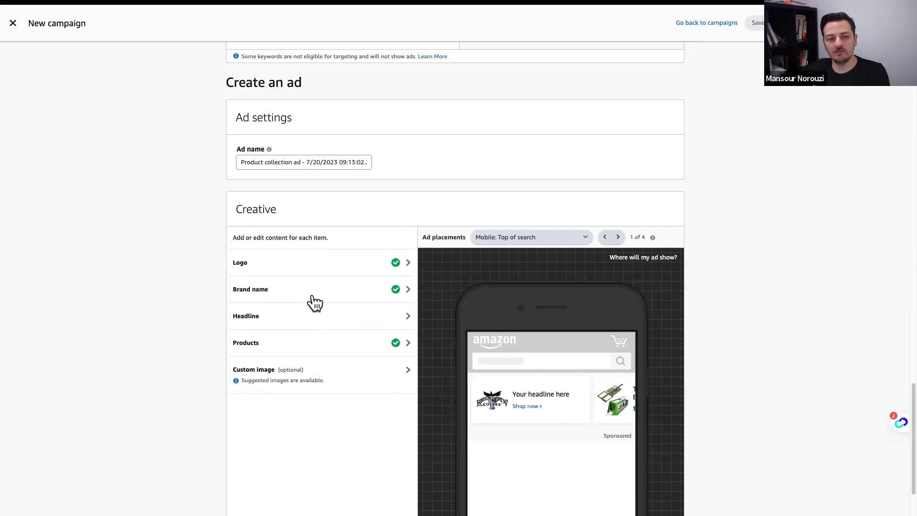
Preview the Desktop: Top of search placement and enter the ad headline "Revolutionize Your Drywall Work By Pro Tools"
{"action": "left_click", "coordinate": [313, 323]}
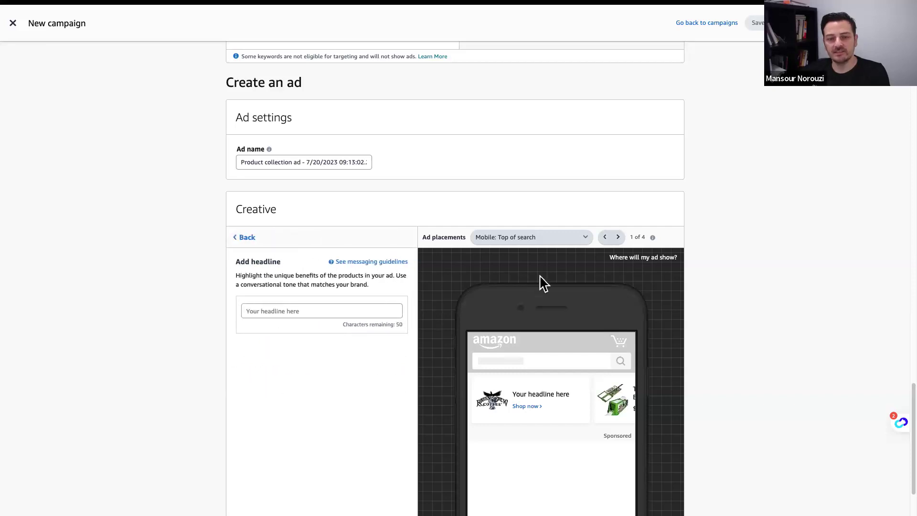
{"action": "scroll", "coordinate": [190, 355], "scroll_direction": "down", "scroll_amount": 1}
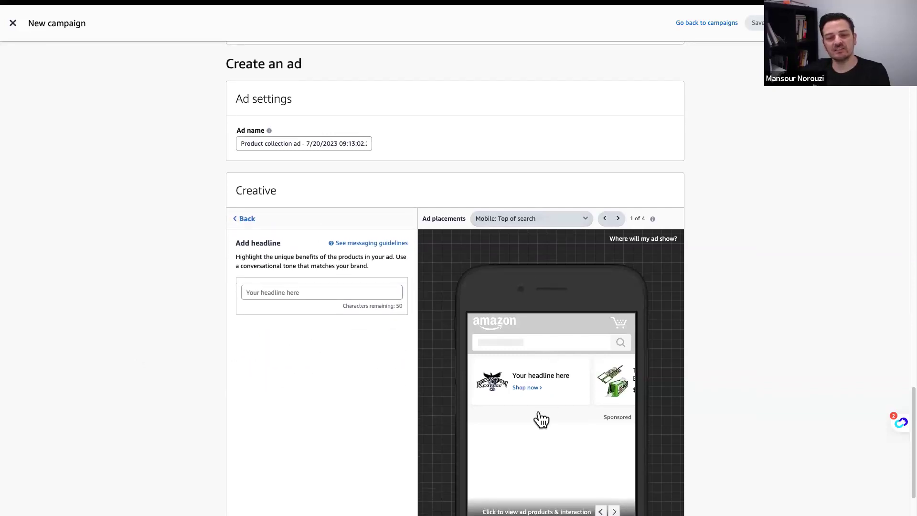
{"action": "left_click", "coordinate": [521, 219]}
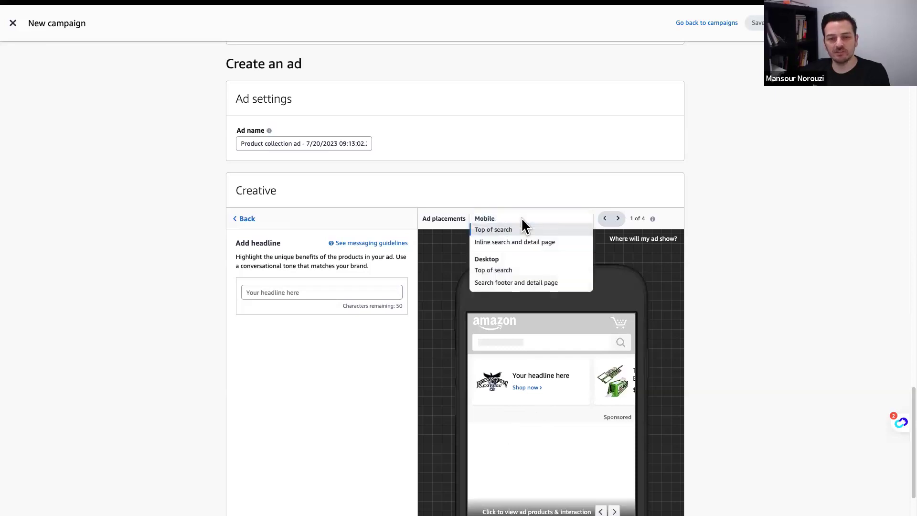
{"action": "left_click", "coordinate": [492, 272]}
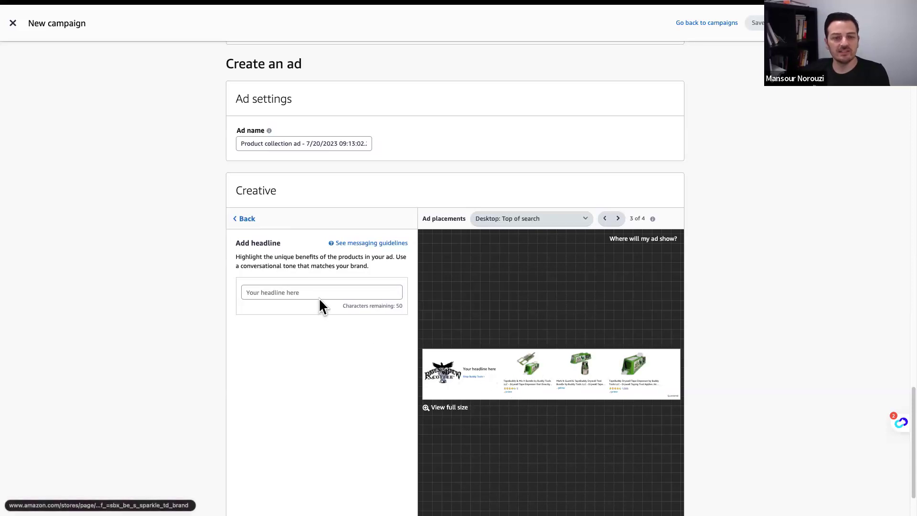
{"action": "left_click", "coordinate": [288, 292]}
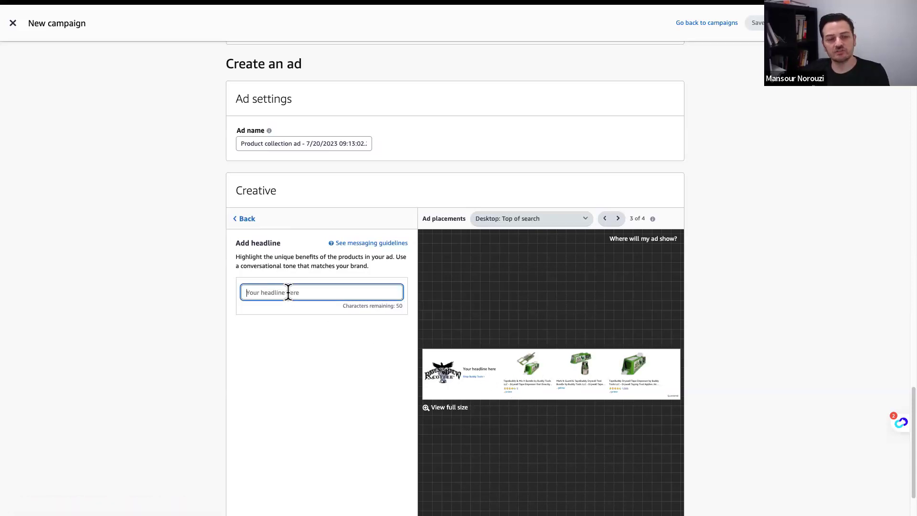
{"action": "type", "text": "Re"}
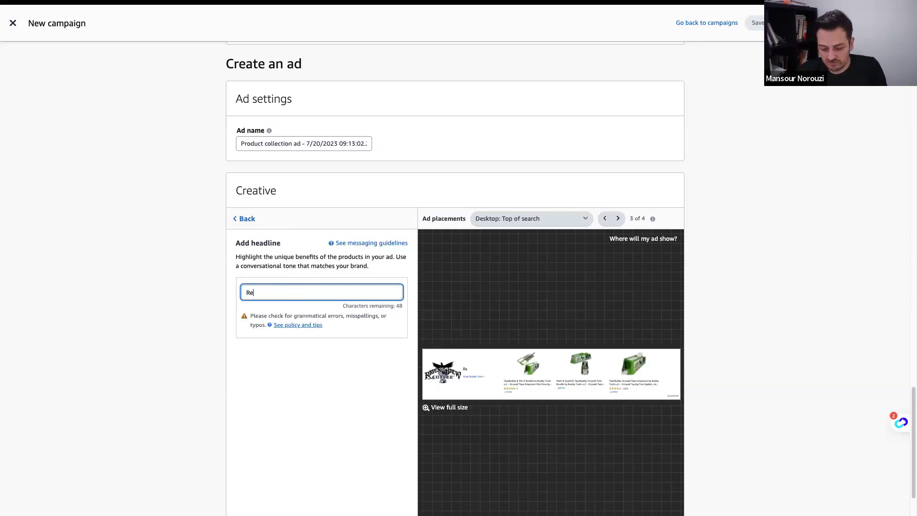
{"action": "type", "text": "volutionize Your "}
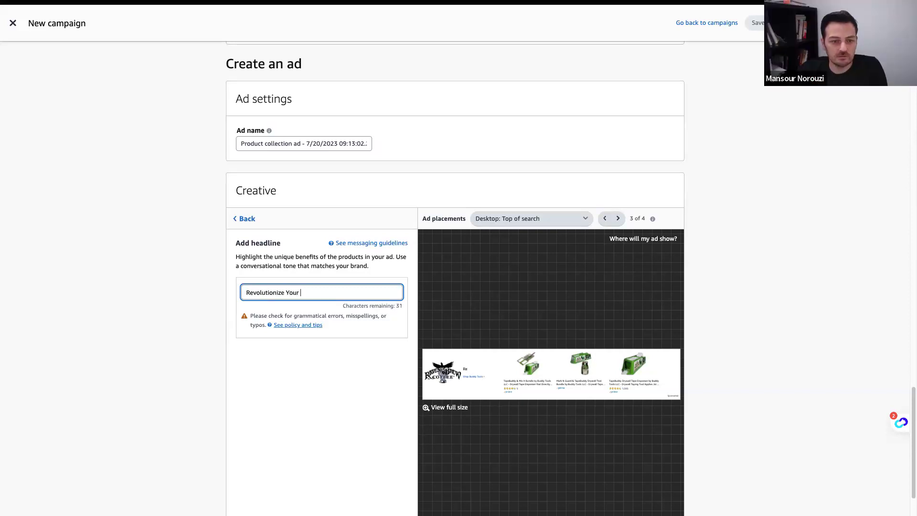
{"action": "type", "text": "Drywall Work By Pro "}
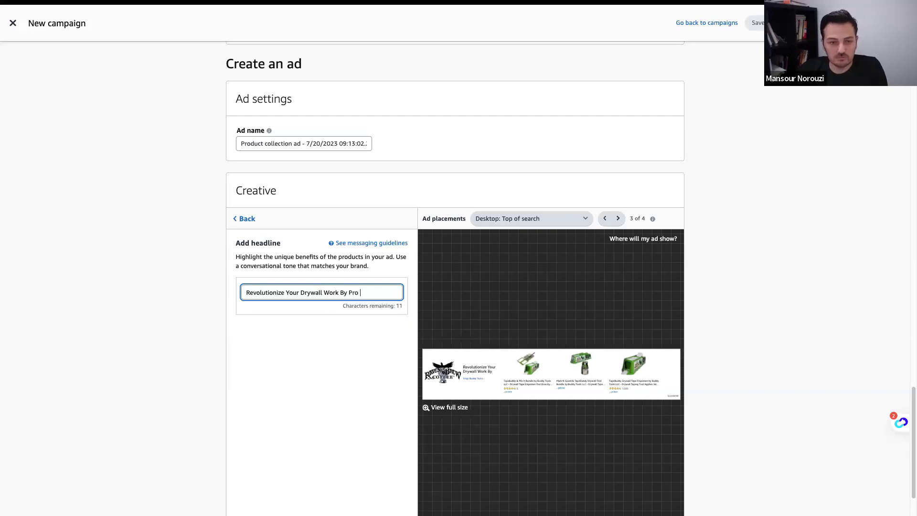
{"action": "type", "text": "Tools"}
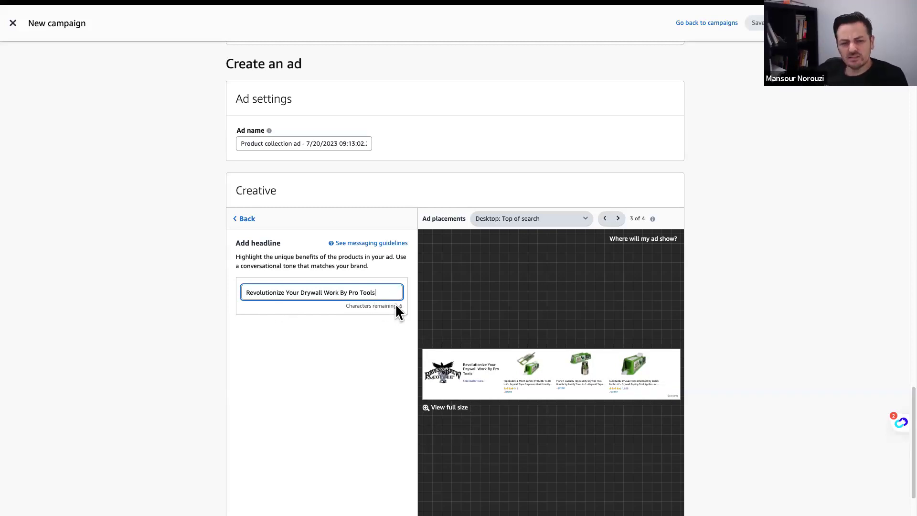
Copy the headline text, clear the headline and paste the same text back
{"action": "triple_click", "coordinate": [386, 294]}
{"action": "key", "text": "ctrl+c"}
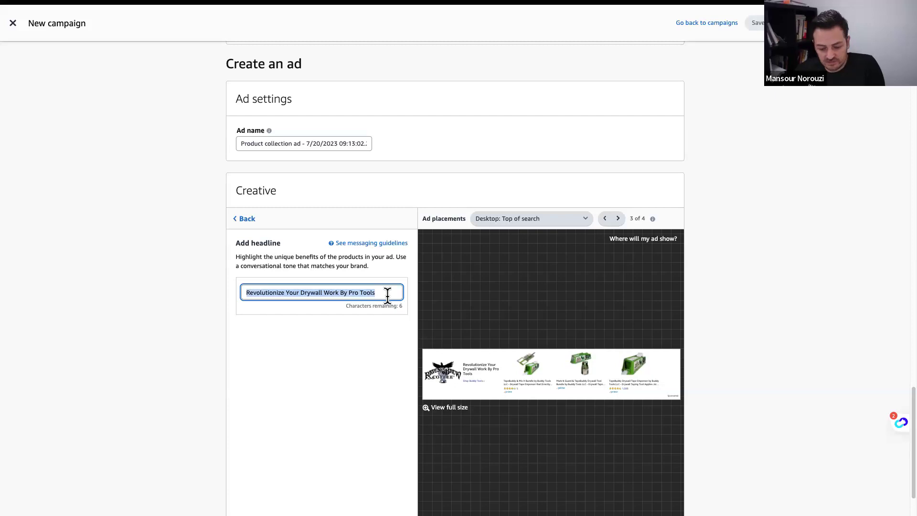
{"action": "key", "text": "BackSpace"}
{"action": "key", "text": "ctrl+v"}
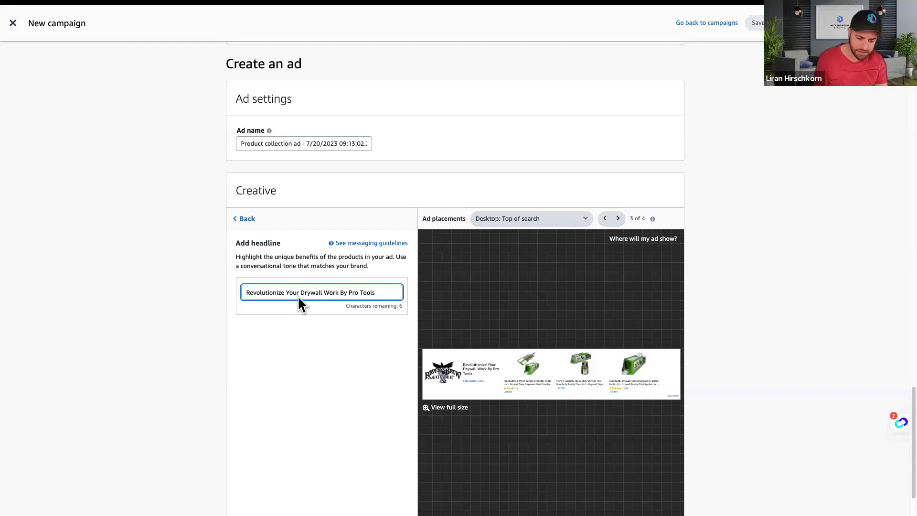
Preview the headline in the Mobile: Top of search placement and return to the creative items
{"action": "left_click", "coordinate": [501, 218]}
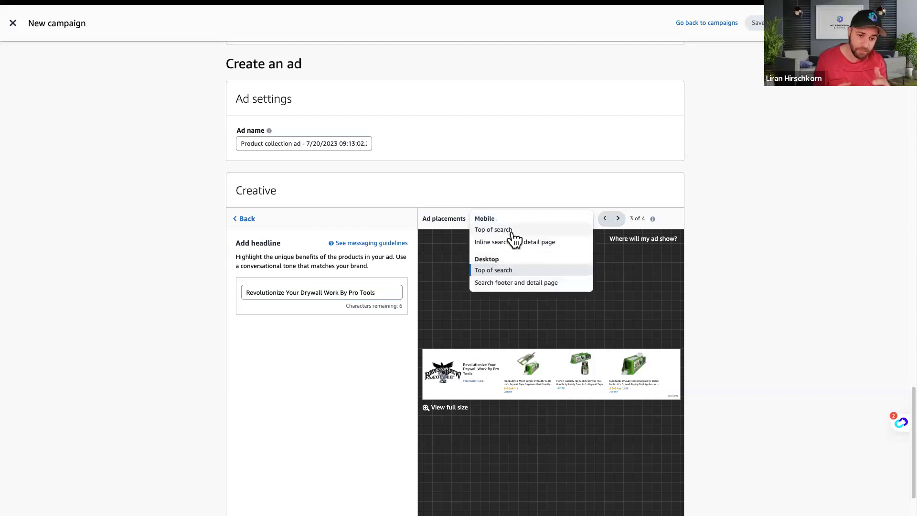
{"action": "left_click", "coordinate": [512, 229]}
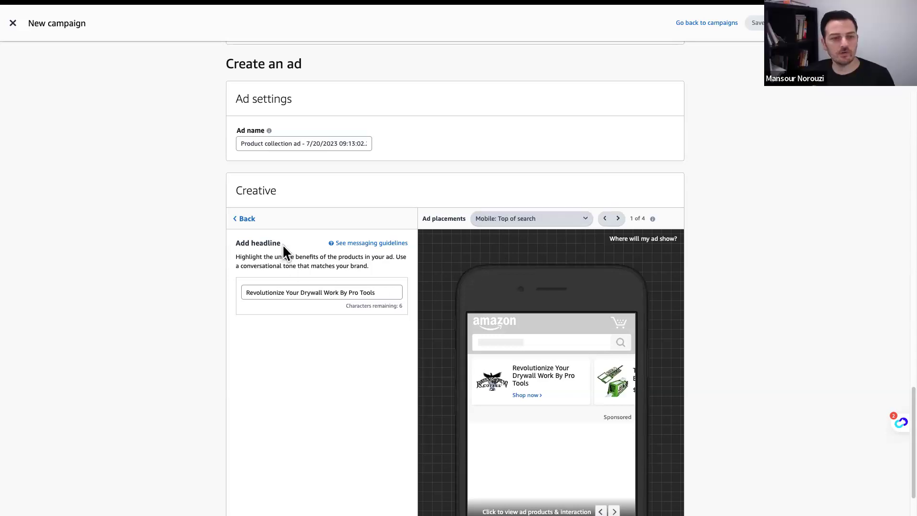
{"action": "left_click", "coordinate": [243, 220]}
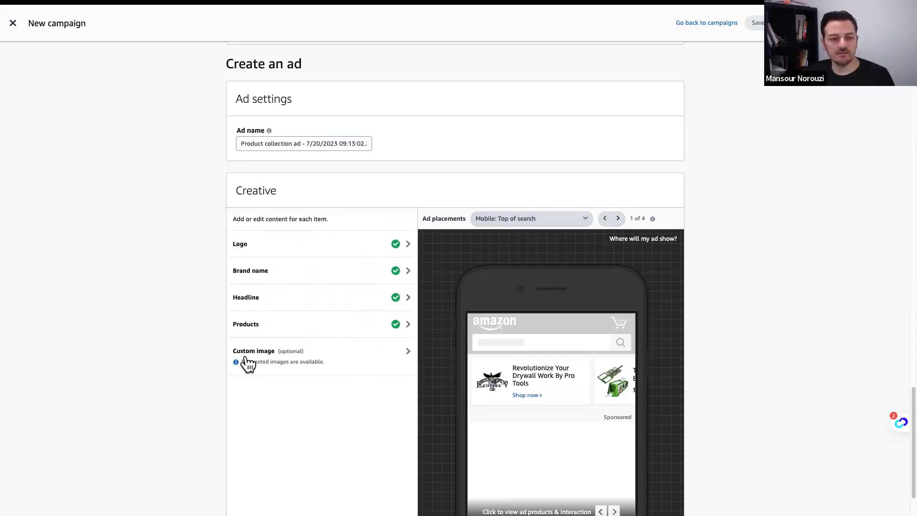
Review the products featured in the ad and how they look in the Desktop: Top of search placement
{"action": "left_click", "coordinate": [323, 329]}
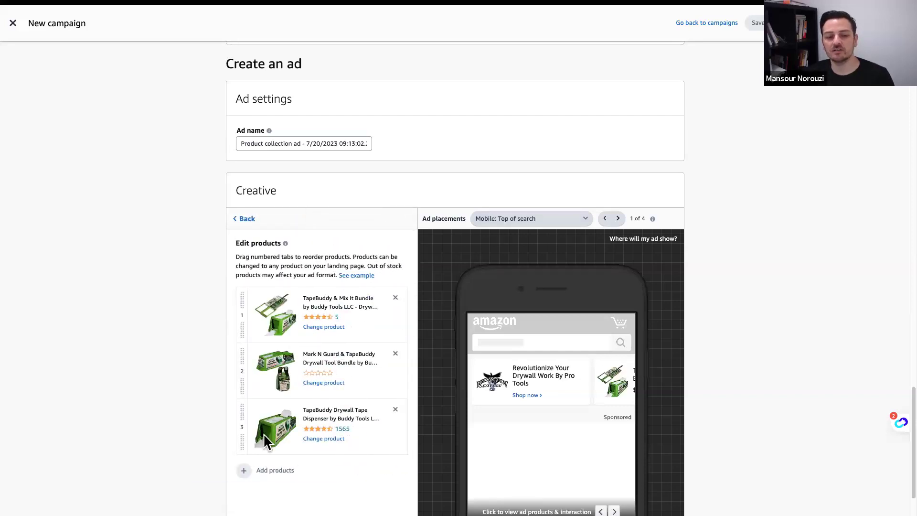
{"action": "left_click", "coordinate": [535, 220]}
{"action": "left_click", "coordinate": [523, 269]}
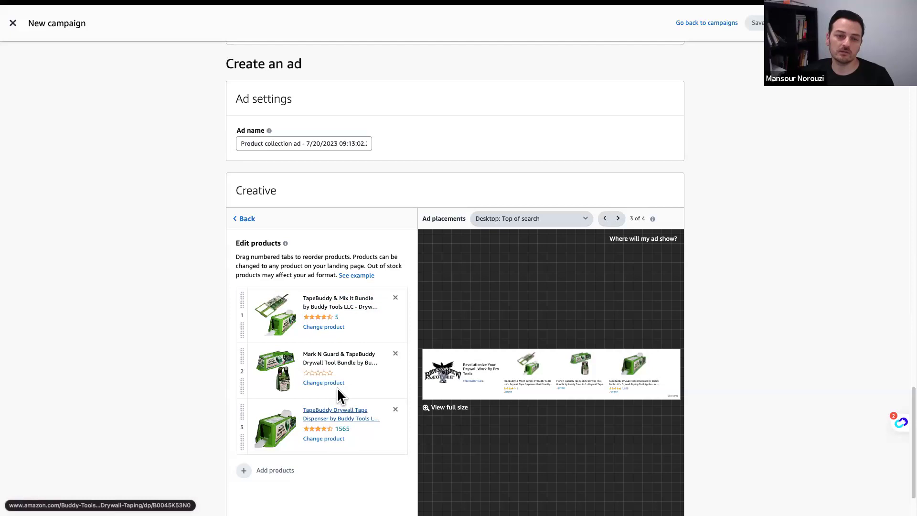
{"action": "left_click", "coordinate": [246, 221]}
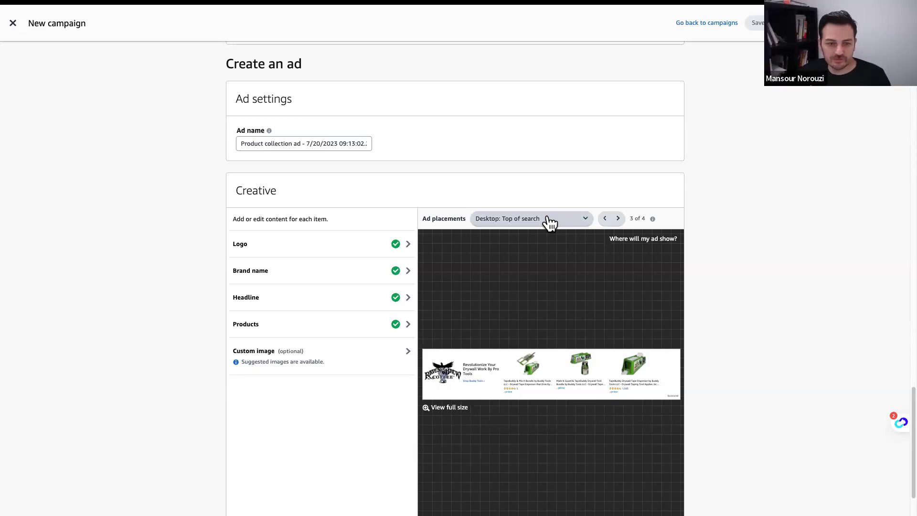
Compare the ad preview in the Desktop: Search footer and detail page and Mobile: Top of search placements
{"action": "left_click", "coordinate": [511, 228]}
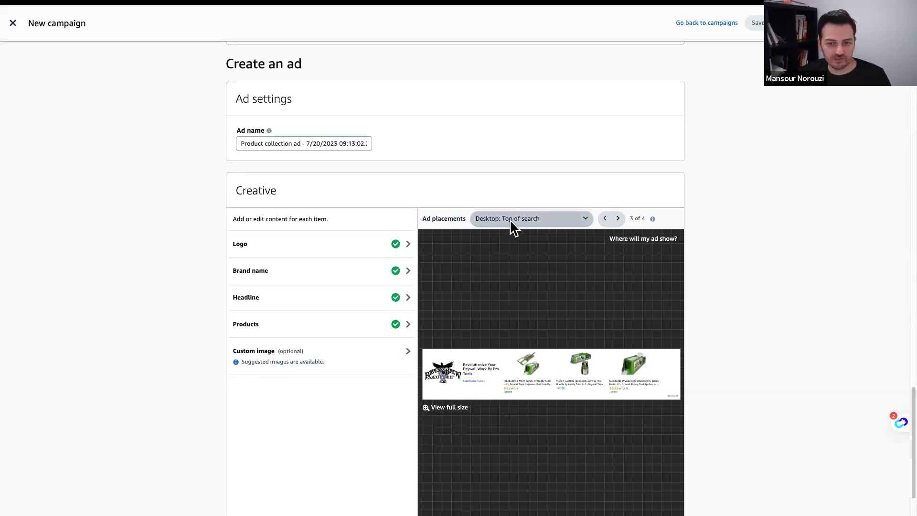
{"action": "left_click", "coordinate": [373, 441]}
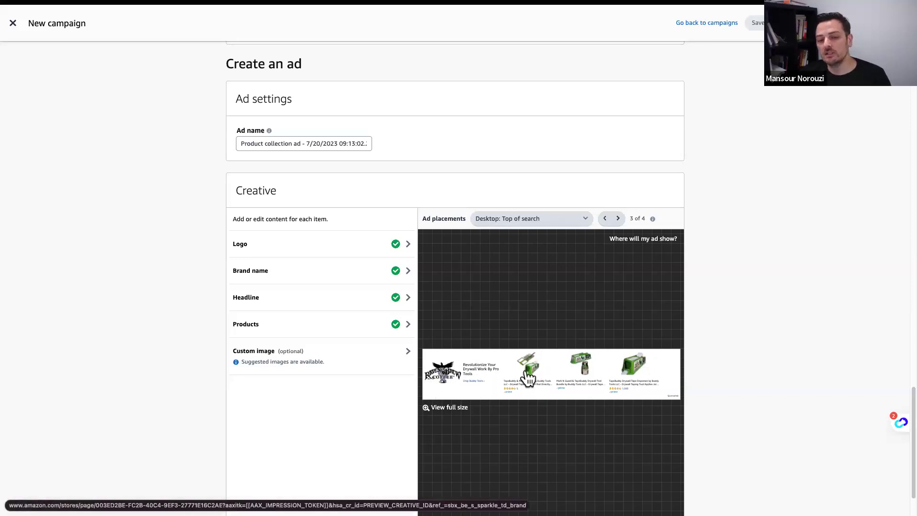
{"action": "left_click", "coordinate": [524, 221]}
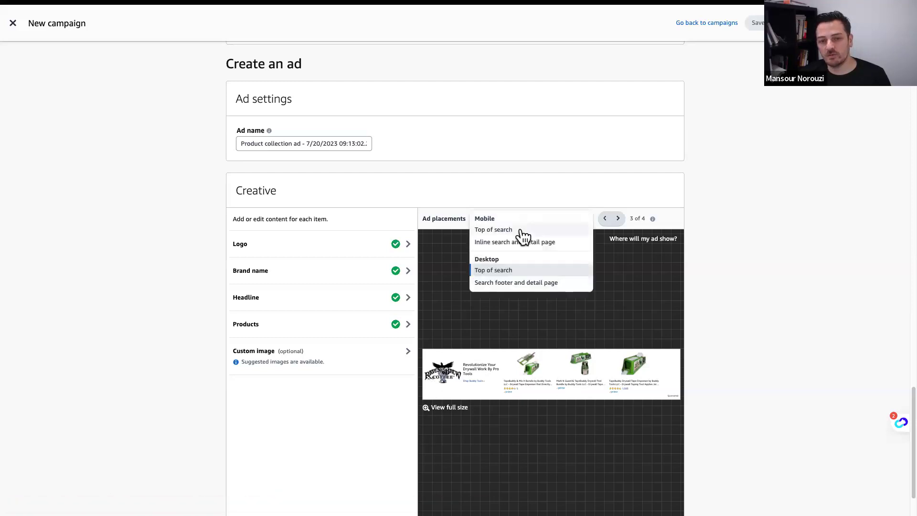
{"action": "left_click", "coordinate": [509, 286]}
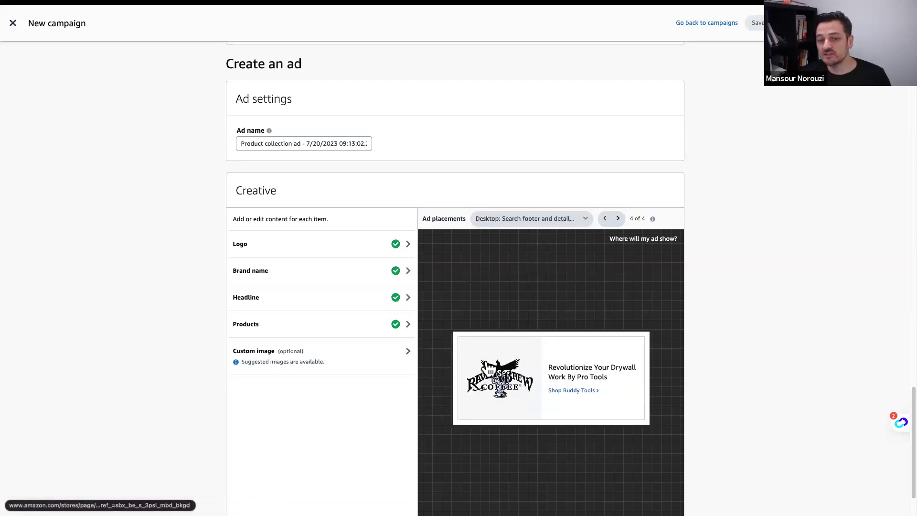
{"action": "left_click", "coordinate": [554, 224]}
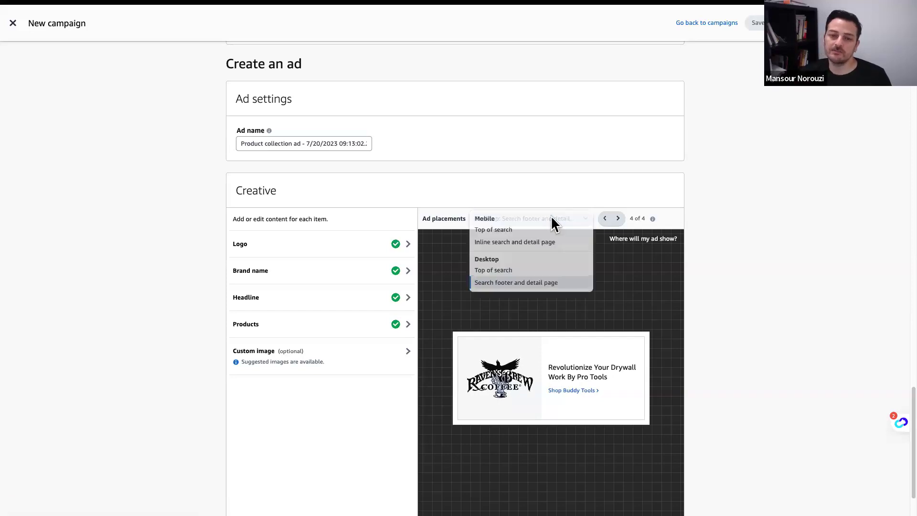
{"action": "left_click", "coordinate": [492, 232]}
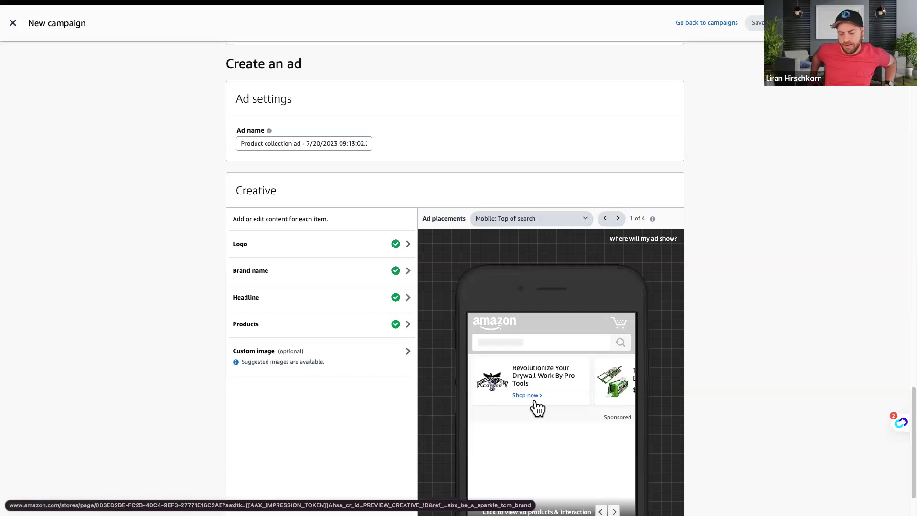
{"action": "left_click", "coordinate": [528, 220]}
{"action": "left_click", "coordinate": [512, 283]}
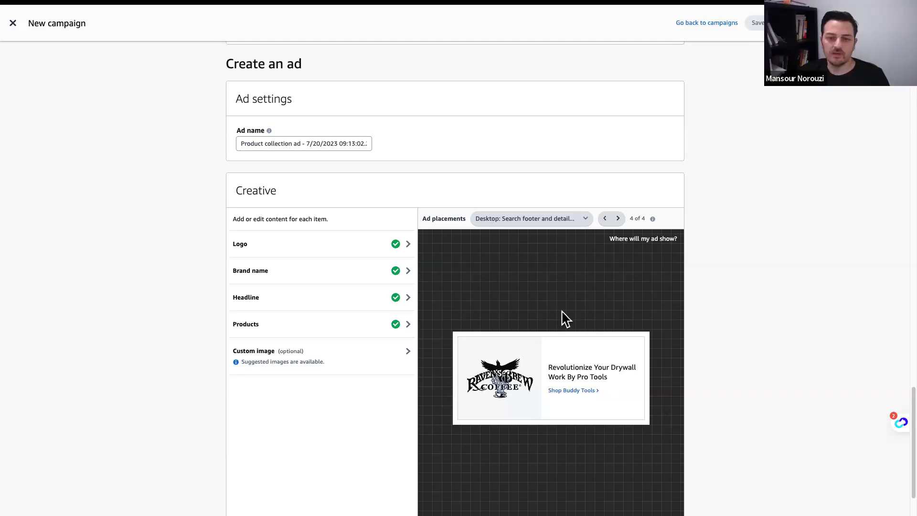
Preview the ad in the Mobile: Top of search and Mobile: Inline search and detail page placements
{"action": "left_click", "coordinate": [537, 220]}
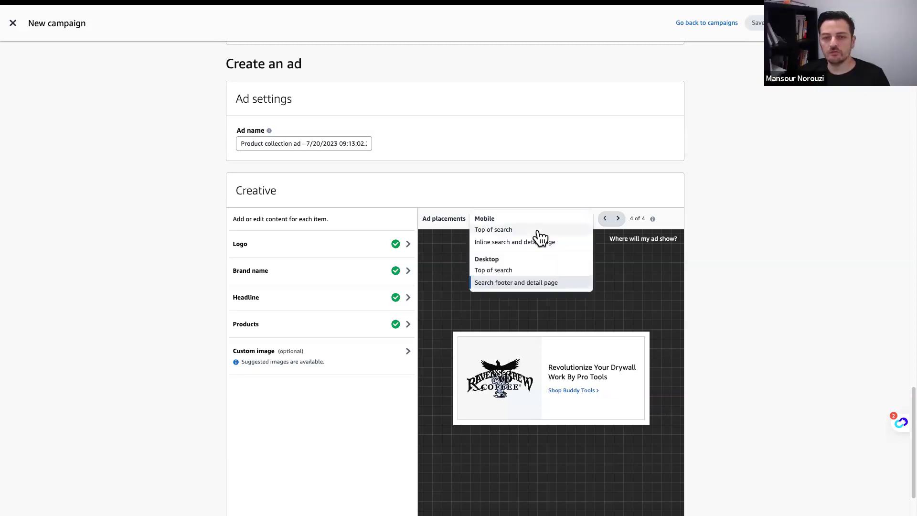
{"action": "left_click", "coordinate": [485, 231]}
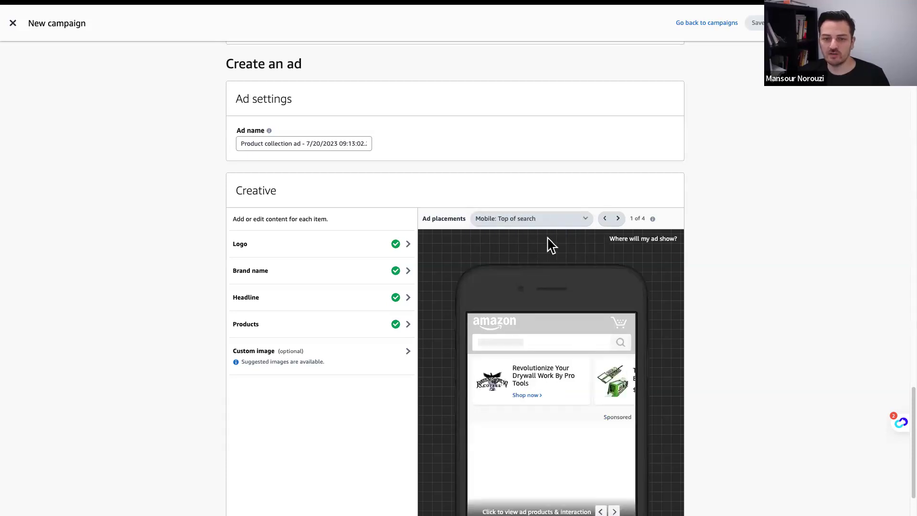
{"action": "left_click", "coordinate": [544, 221]}
{"action": "left_click", "coordinate": [535, 243]}
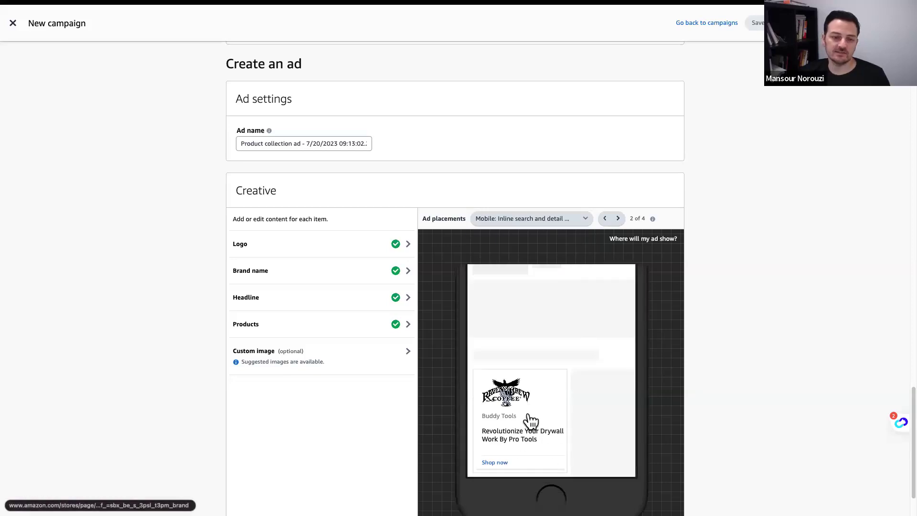
Add the suggested image of the woman at the workbench as custom image, with its focal point shifted slightly down toward her forearm
{"action": "left_click", "coordinate": [320, 366]}
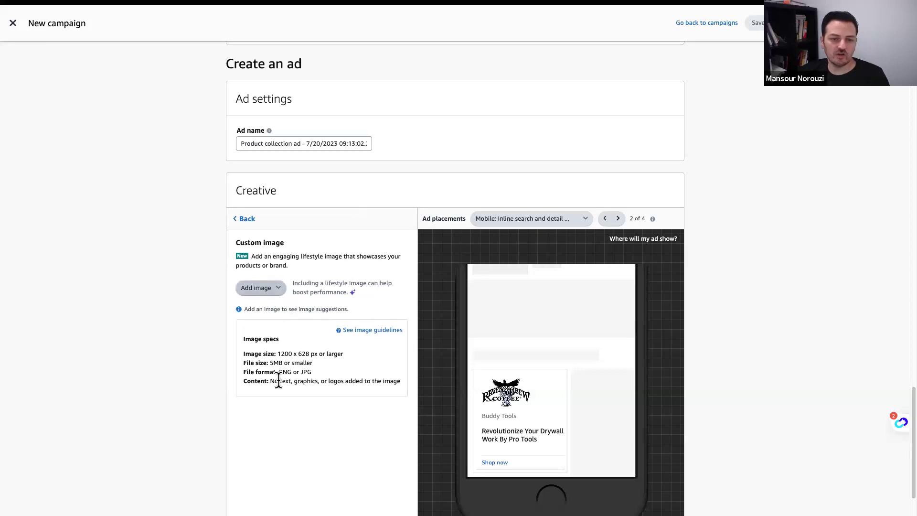
{"action": "left_click", "coordinate": [276, 290]}
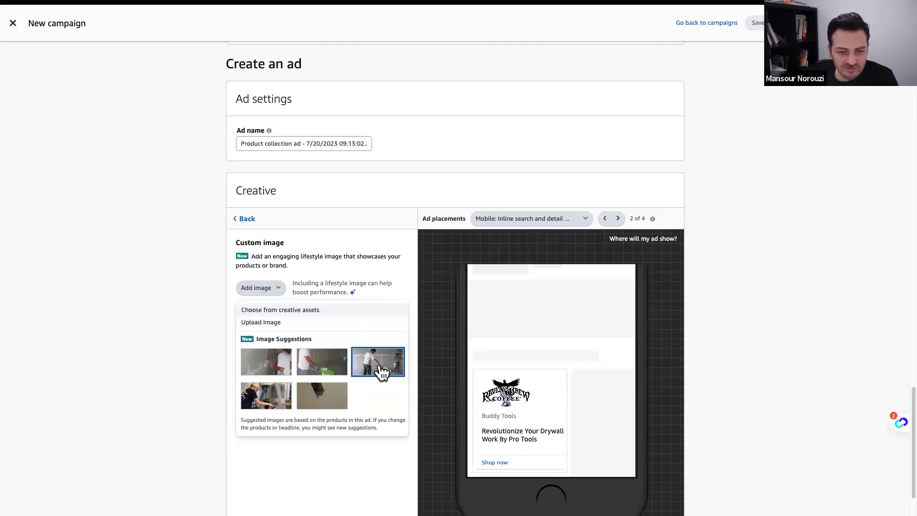
{"action": "left_click", "coordinate": [278, 394]}
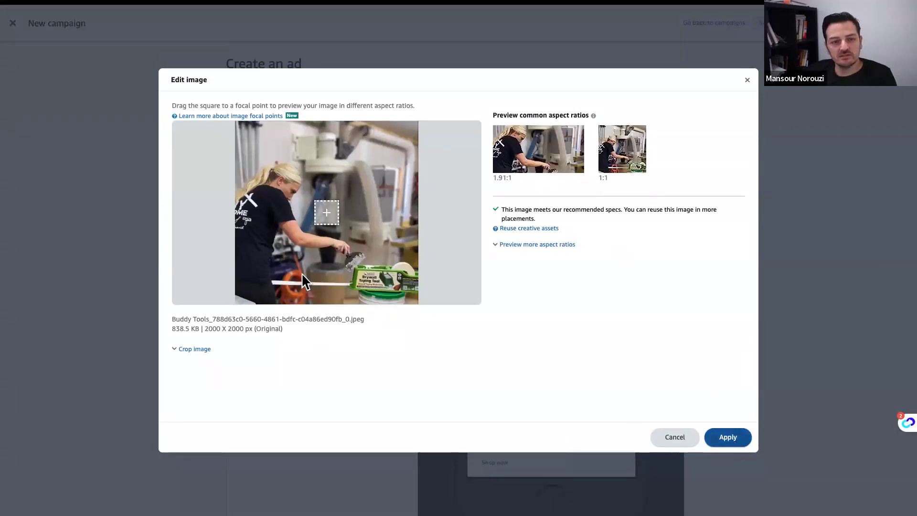
{"action": "left_click_drag", "start_coordinate": [337, 224], "coordinate": [323, 235]}
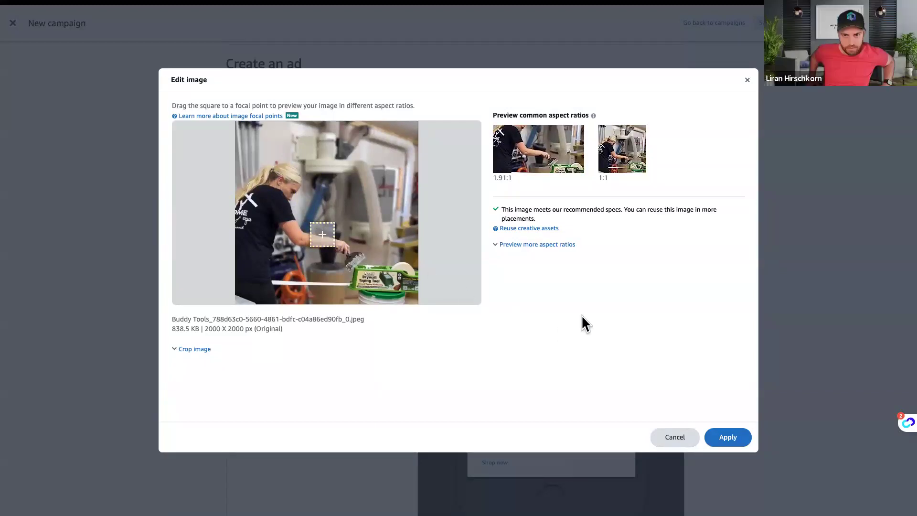
{"action": "left_click", "coordinate": [716, 438]}
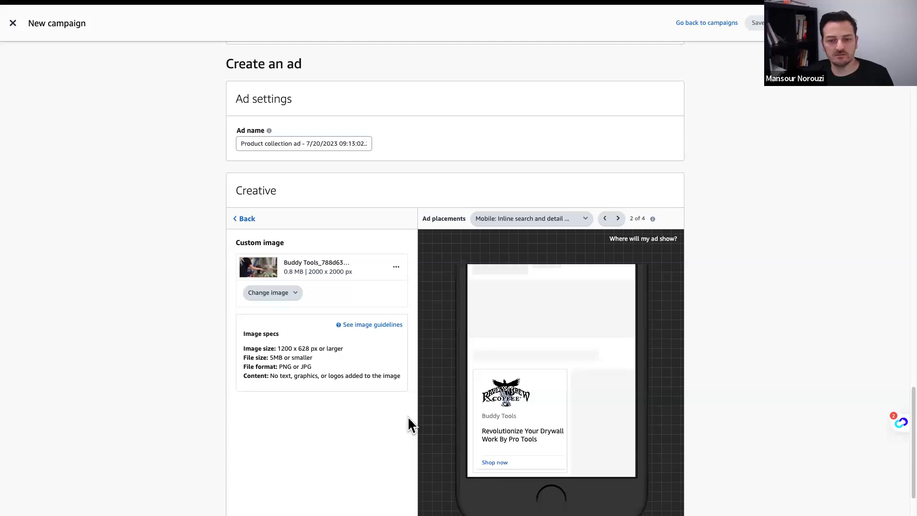
Preview the ad with its custom image in the Desktop: Top of search and Mobile: Top of search placements
{"action": "left_click", "coordinate": [554, 219]}
{"action": "left_click", "coordinate": [524, 275]}
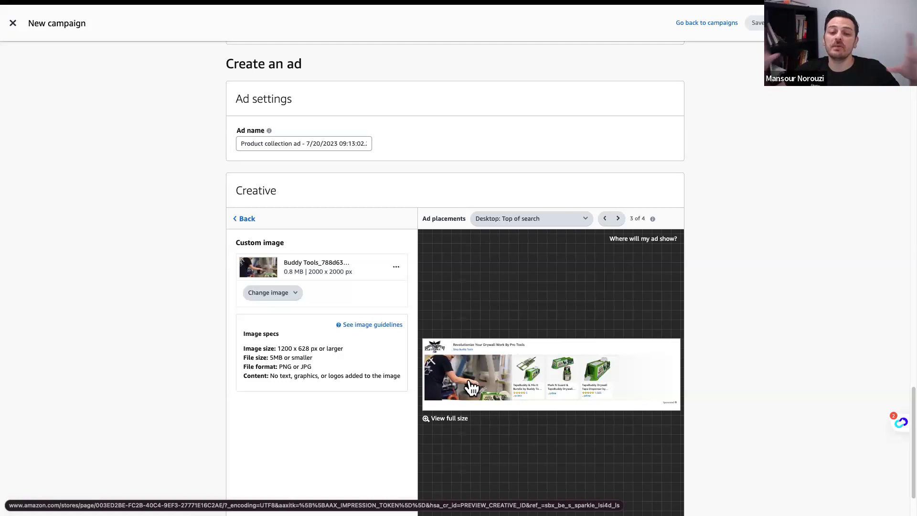
{"action": "left_click", "coordinate": [546, 221]}
{"action": "left_click", "coordinate": [510, 231]}
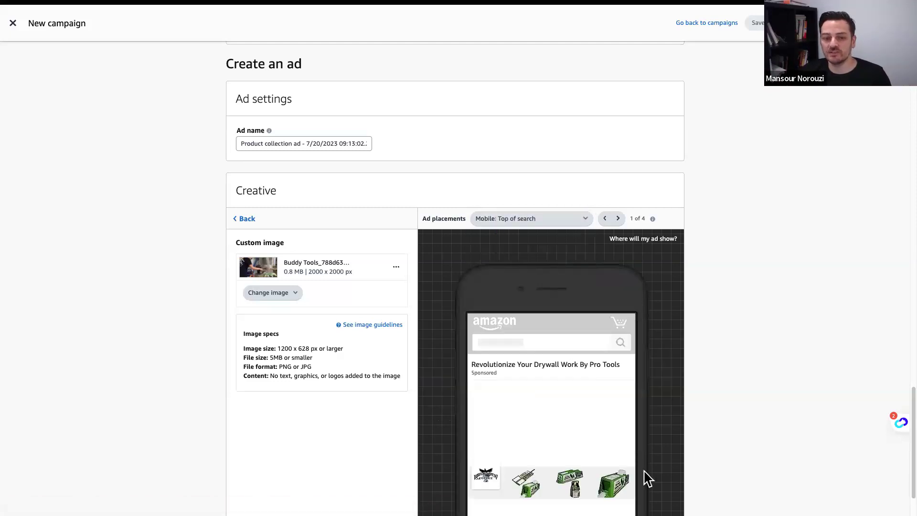
{"action": "scroll", "coordinate": [593, 411], "scroll_direction": "down", "scroll_amount": 1}
{"action": "scroll", "coordinate": [593, 412], "scroll_direction": "down", "scroll_amount": 1}
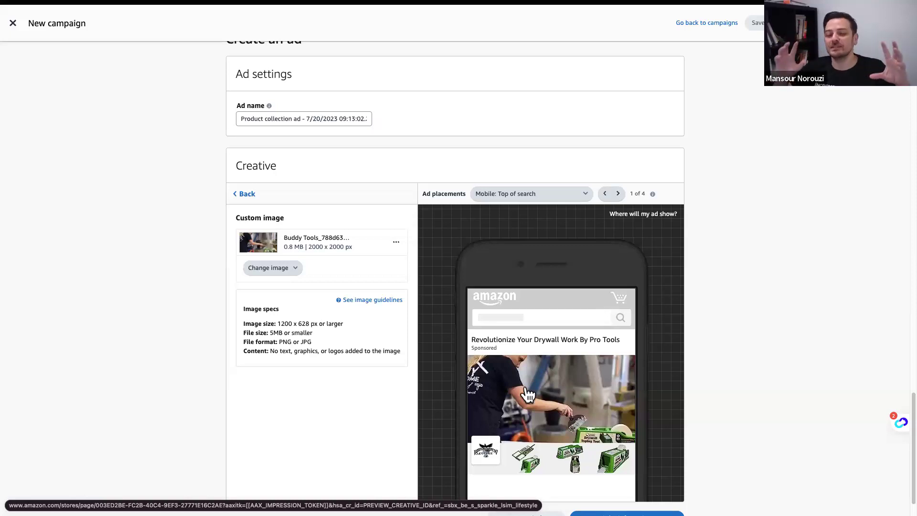
Compare the custom-image ad across the desktop top of search, desktop search footer, mobile inline and mobile top of search placements
{"action": "left_click", "coordinate": [554, 196]}
{"action": "left_click", "coordinate": [529, 246]}
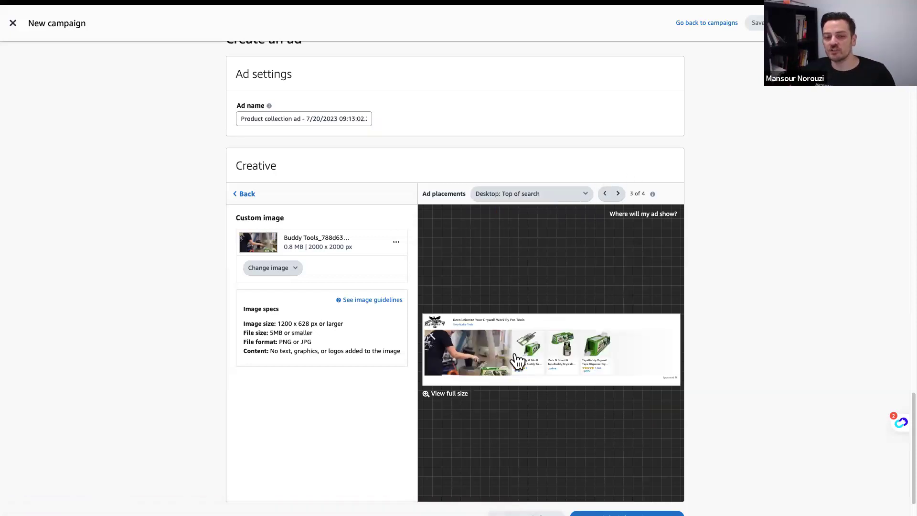
{"action": "left_click", "coordinate": [544, 200]}
{"action": "left_click", "coordinate": [522, 258]}
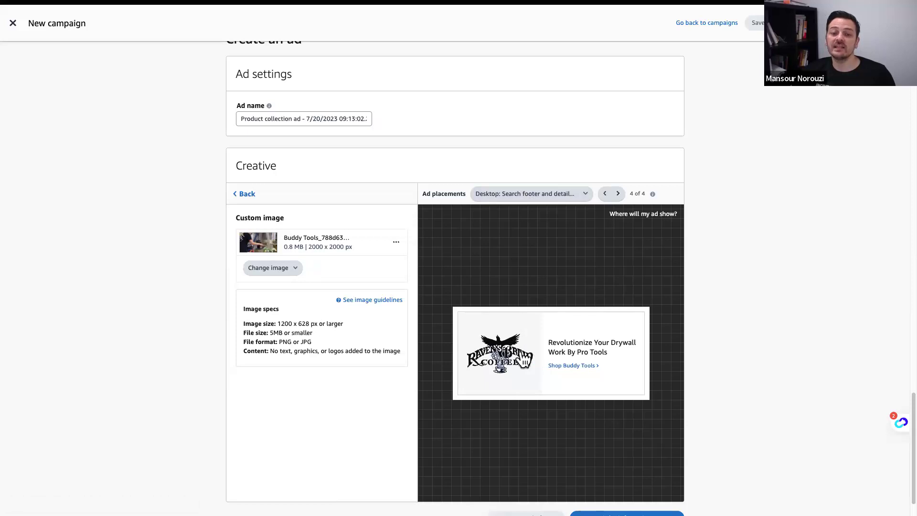
{"action": "left_click", "coordinate": [532, 194]}
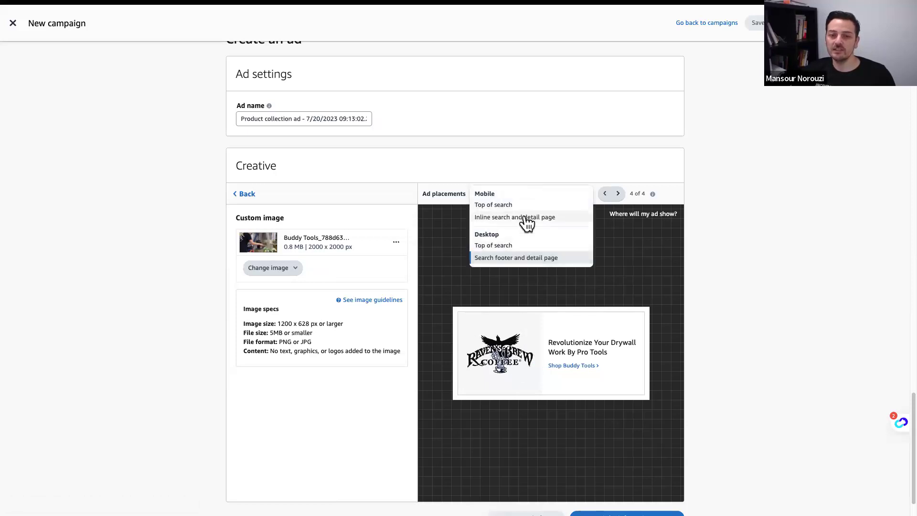
{"action": "left_click", "coordinate": [525, 219]}
{"action": "left_click", "coordinate": [538, 194]}
{"action": "left_click", "coordinate": [523, 205]}
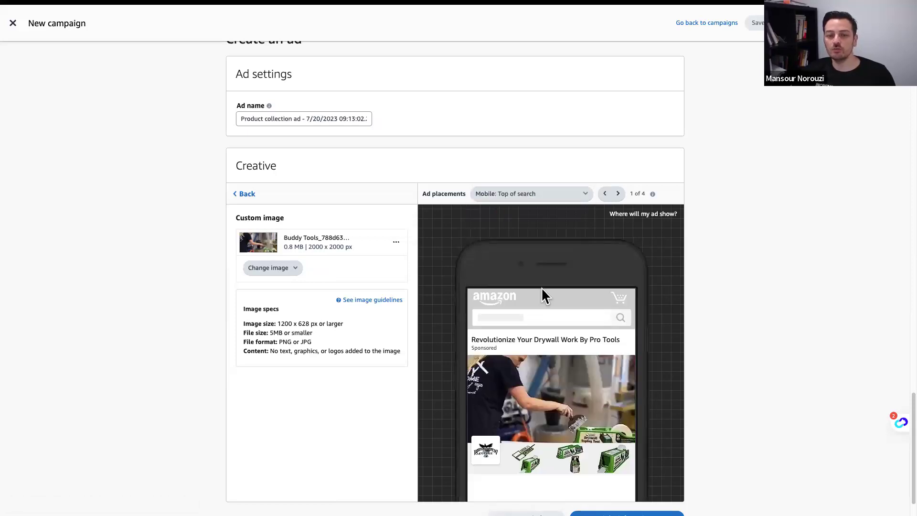
{"action": "scroll", "coordinate": [510, 402], "scroll_direction": "down", "scroll_amount": 1}
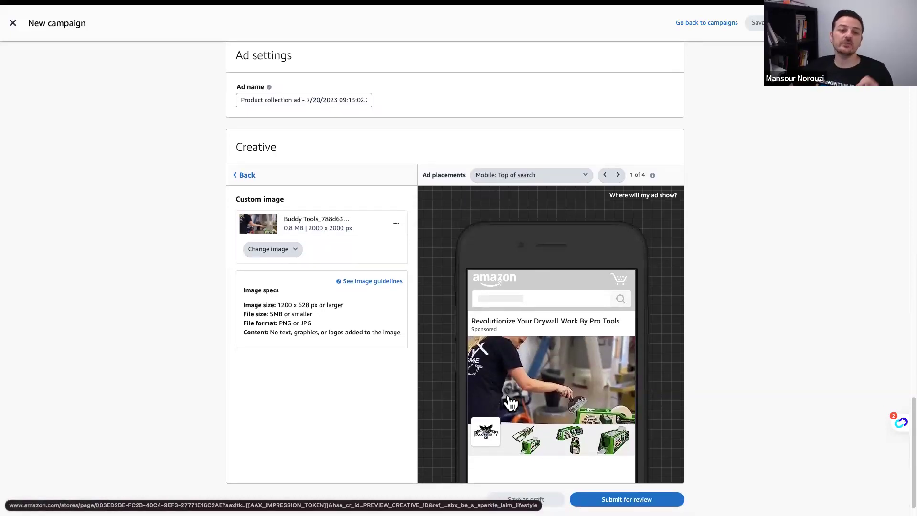
Return from the custom image to the list of creative items and review the ad creative section
{"action": "left_click", "coordinate": [253, 177]}
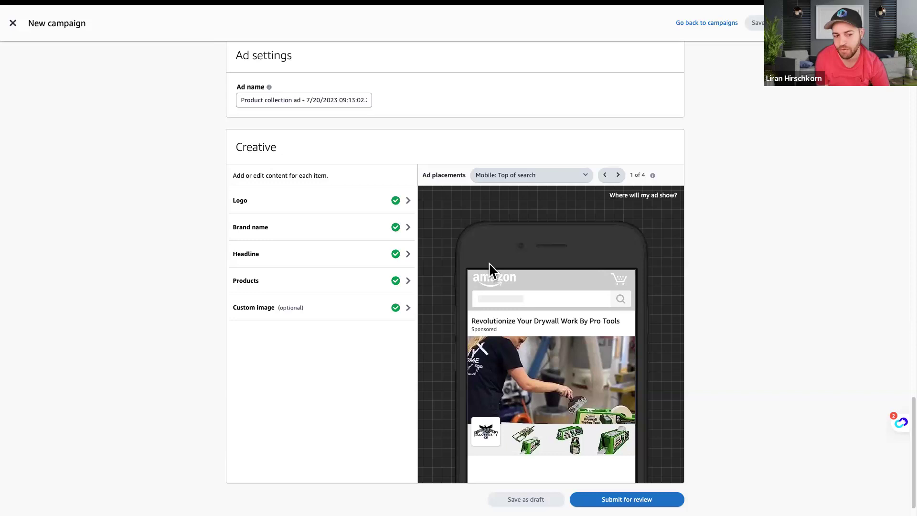
{"action": "scroll", "coordinate": [488, 263], "scroll_direction": "up", "scroll_amount": 1}
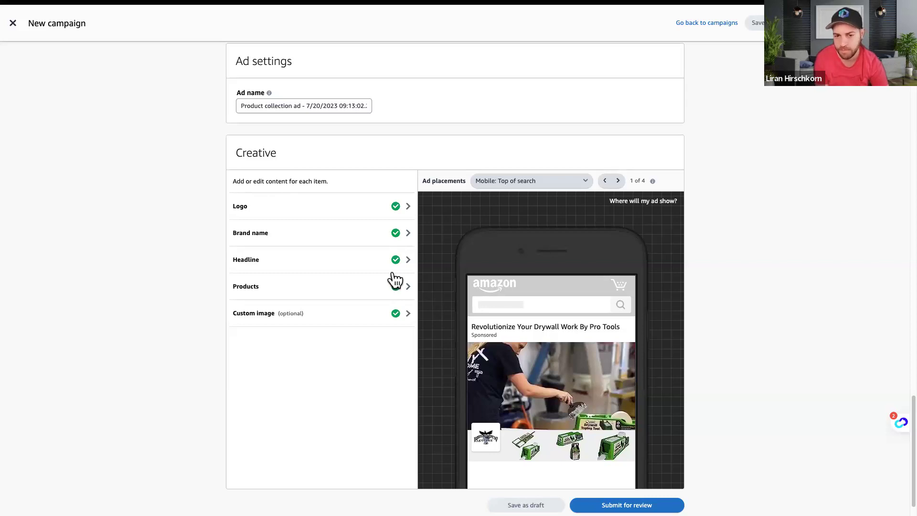
{"action": "scroll", "coordinate": [205, 296], "scroll_direction": "up", "scroll_amount": 2}
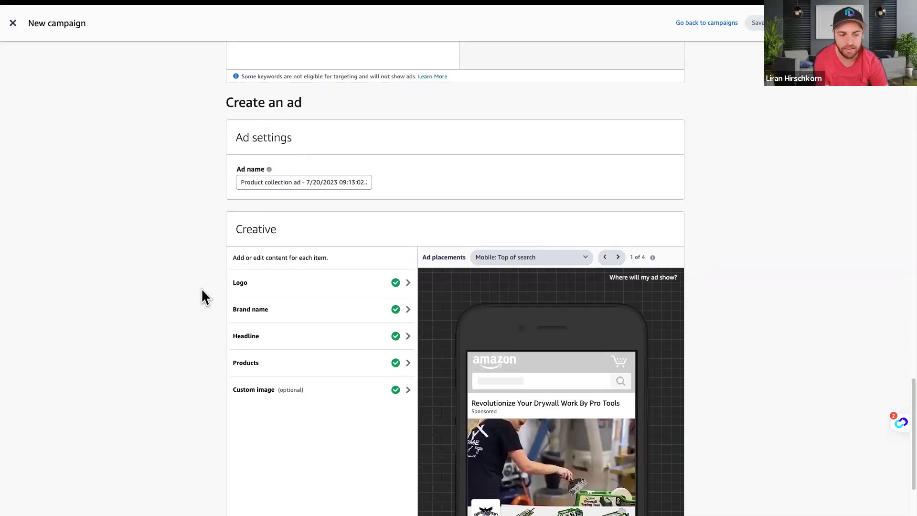
{"action": "scroll", "coordinate": [201, 291], "scroll_direction": "down", "scroll_amount": 3}
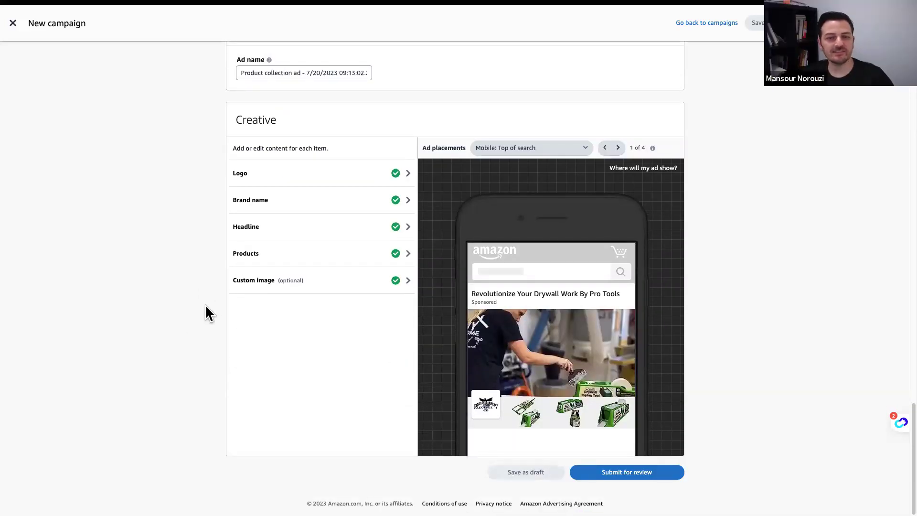
Set the product collection's landing page to New landing page and check why the listed product is ineligible
{"action": "scroll", "coordinate": [206, 305], "scroll_direction": "up", "scroll_amount": 20}
{"action": "scroll", "coordinate": [206, 312], "scroll_direction": "down", "scroll_amount": 9}
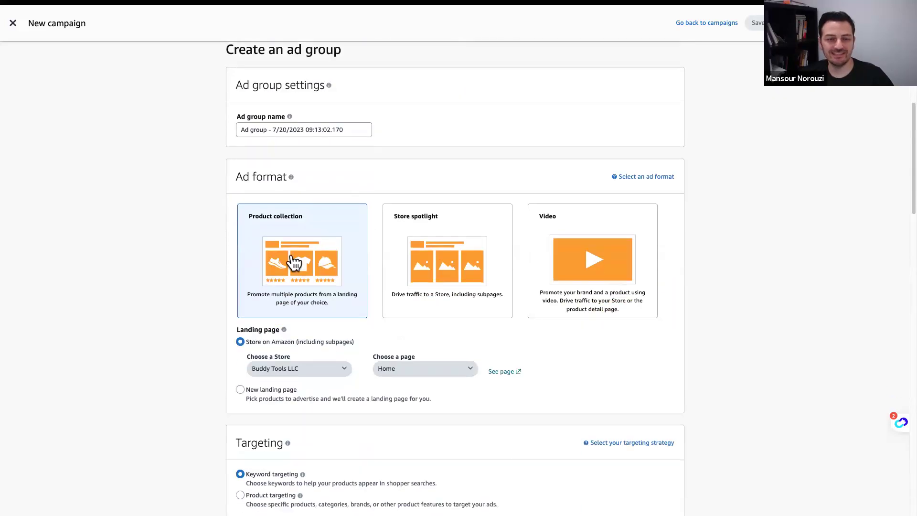
{"action": "left_click", "coordinate": [249, 402]}
{"action": "scroll", "coordinate": [168, 361], "scroll_direction": "down", "scroll_amount": 4}
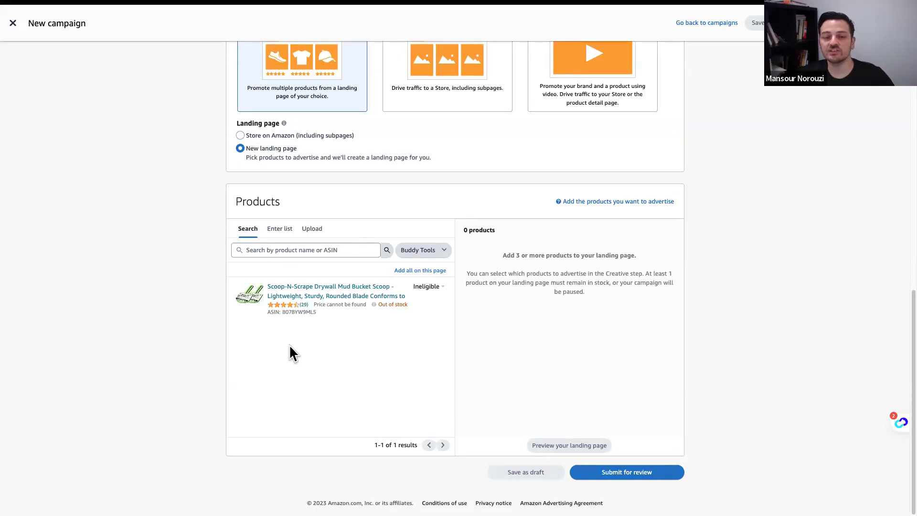
{"action": "left_click", "coordinate": [436, 289]}
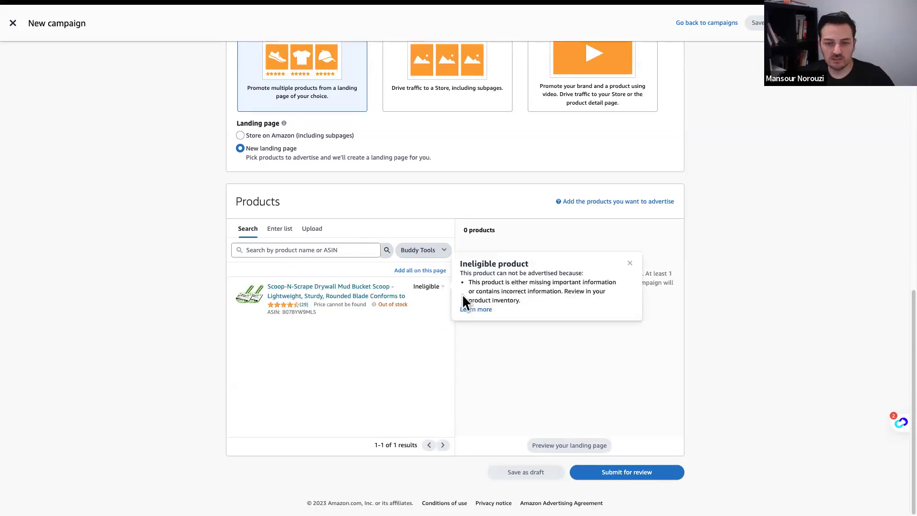
Switch the product search source to All Amazon products and back to Buddy Tools
{"action": "left_click", "coordinate": [431, 256]}
{"action": "left_click", "coordinate": [436, 265]}
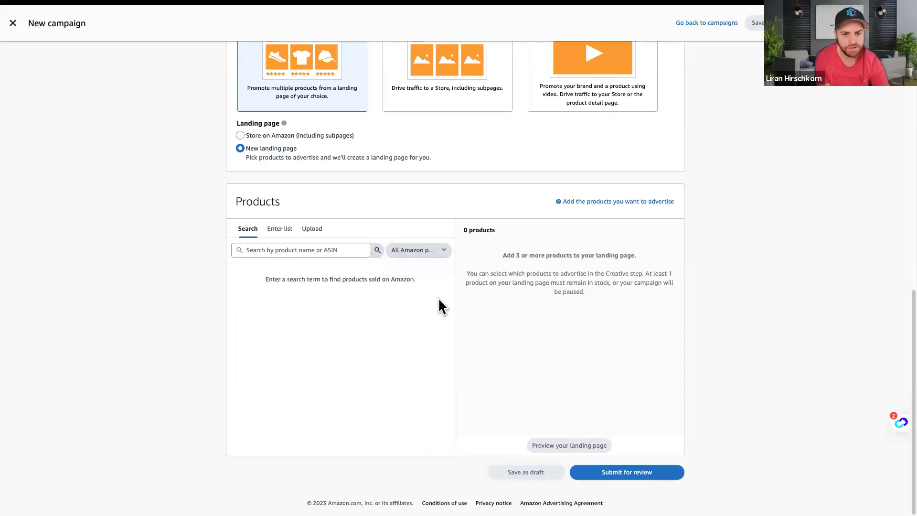
{"action": "left_click", "coordinate": [323, 248]}
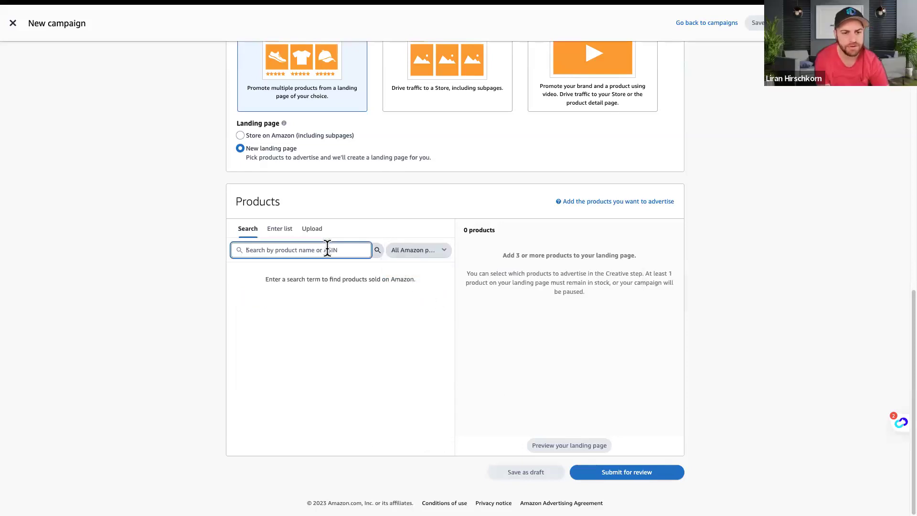
{"action": "left_click", "coordinate": [432, 252]}
{"action": "left_click", "coordinate": [420, 256]}
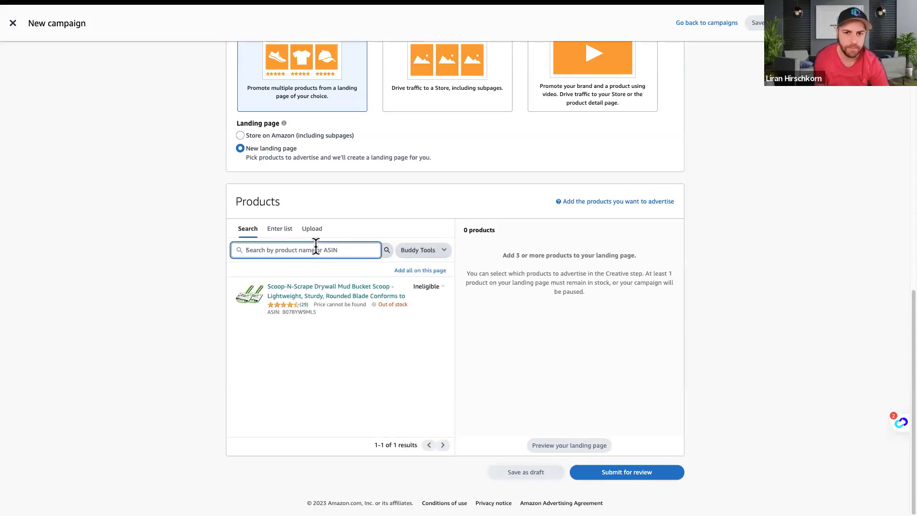
Search the Buddy Tools products for "buddy tools", clear the search and set the source to All Amazon products
{"action": "type", "text": "buddy to"}
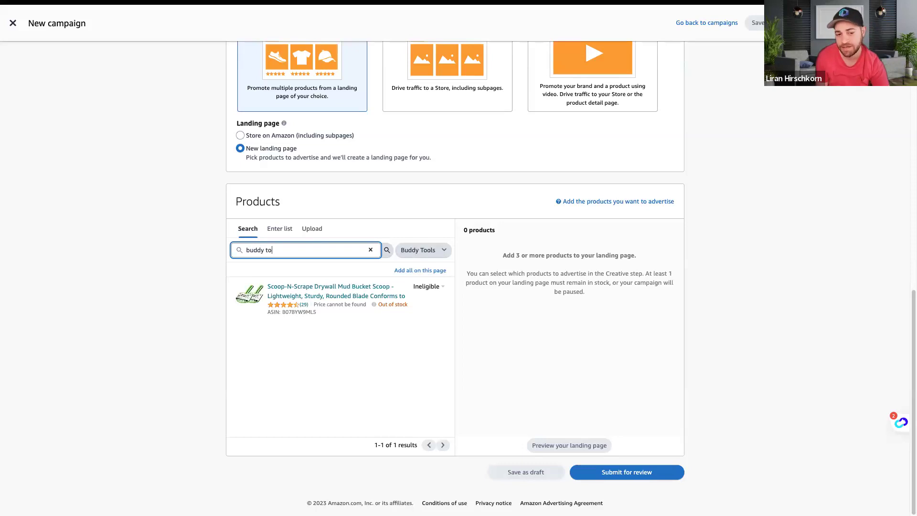
{"action": "type", "text": "ols"}
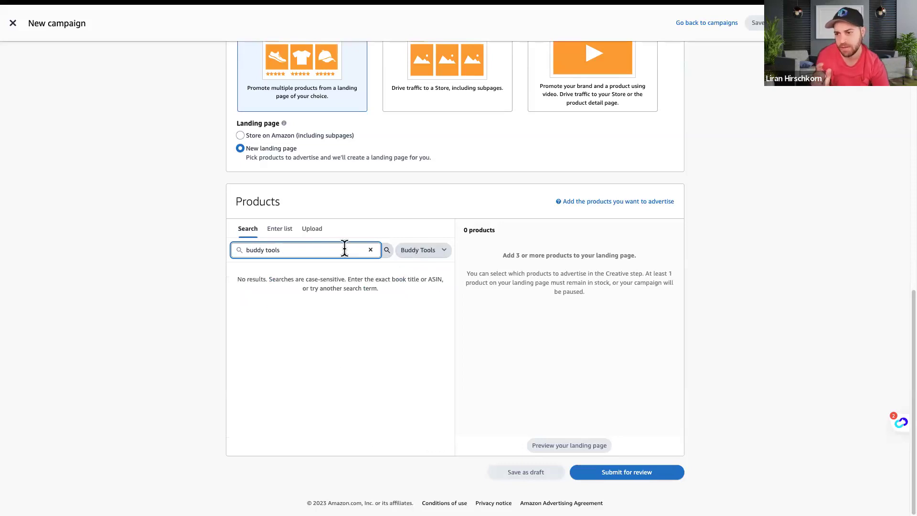
{"action": "left_click", "coordinate": [370, 249]}
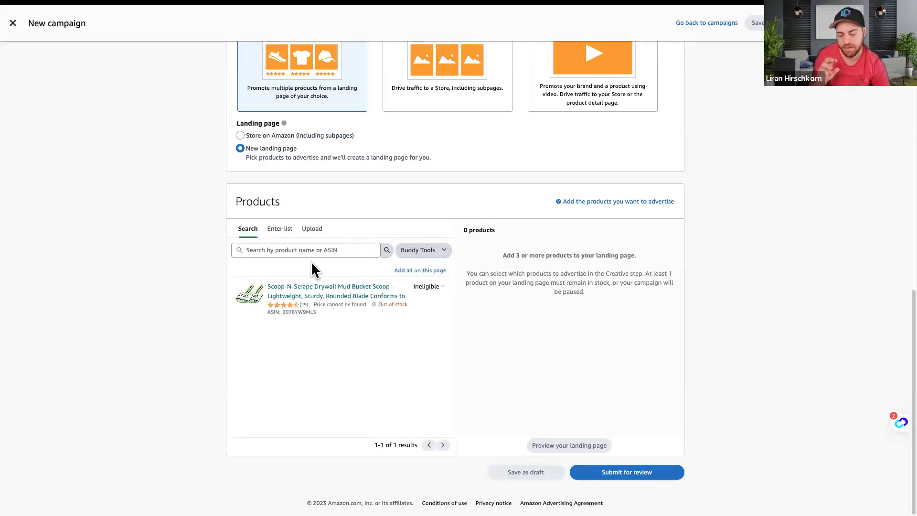
{"action": "left_click", "coordinate": [432, 257]}
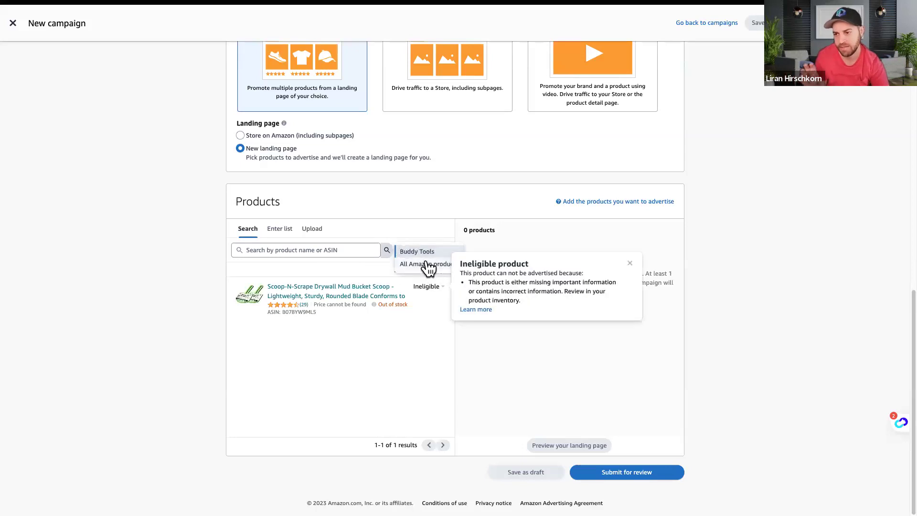
{"action": "left_click", "coordinate": [426, 264]}
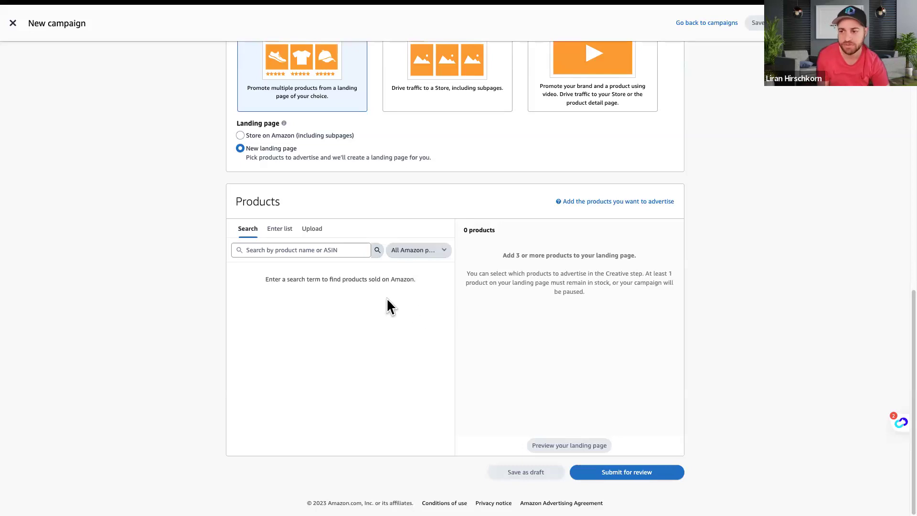
Look through the sponsored placements in Amazon's ankle brace search results and return to the new campaign's landing page settings
{"action": "key", "text": "ctrl+Right"}
{"action": "scroll", "coordinate": [409, 287], "scroll_direction": "up", "scroll_amount": 15}
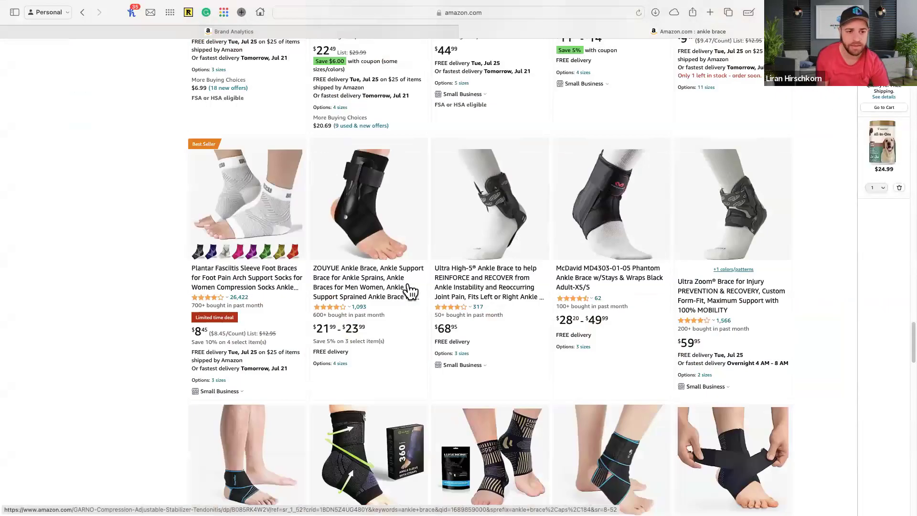
{"action": "scroll", "coordinate": [409, 289], "scroll_direction": "up", "scroll_amount": 15}
{"action": "scroll", "coordinate": [409, 289], "scroll_direction": "down", "scroll_amount": 5}
{"action": "scroll", "coordinate": [409, 292], "scroll_direction": "down", "scroll_amount": 5}
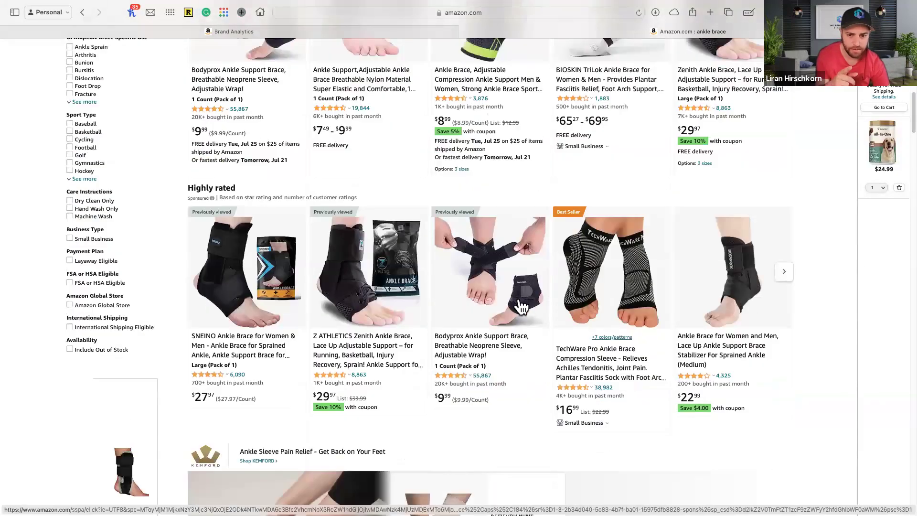
{"action": "key", "text": "ctrl+Left"}
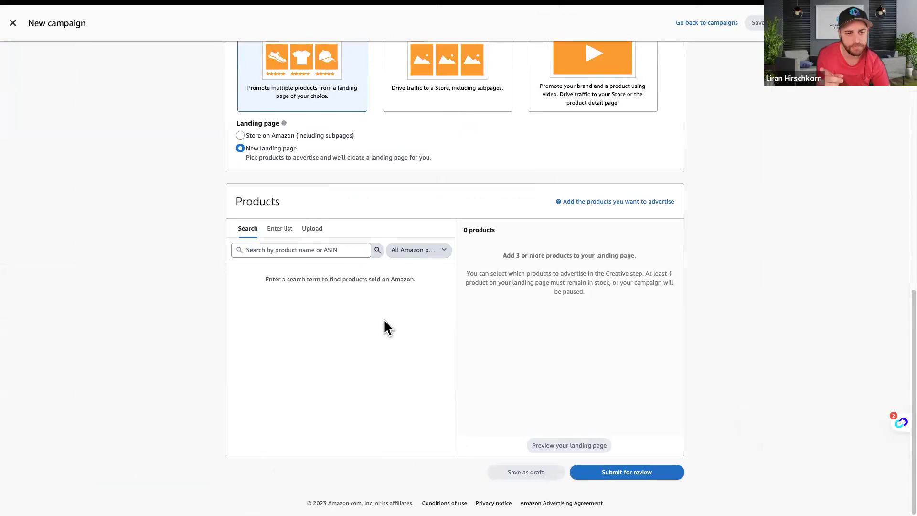
{"action": "scroll", "coordinate": [384, 319], "scroll_direction": "up", "scroll_amount": 2}
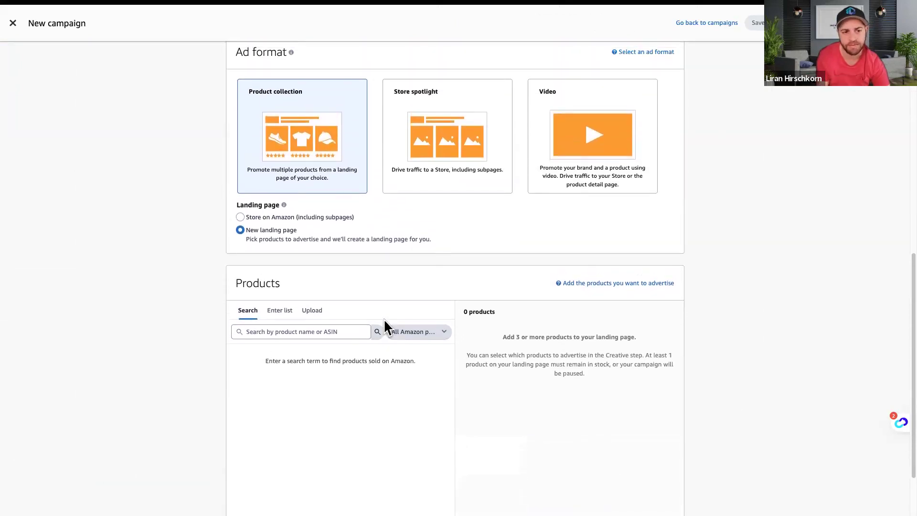
Set the product collection's landing page to Store on Amazon (including subpages) and look through the negative keyword and ad settings sections
{"action": "left_click", "coordinate": [240, 217]}
{"action": "scroll", "coordinate": [193, 383], "scroll_direction": "down", "scroll_amount": 6}
{"action": "scroll", "coordinate": [194, 382], "scroll_direction": "down", "scroll_amount": 15}
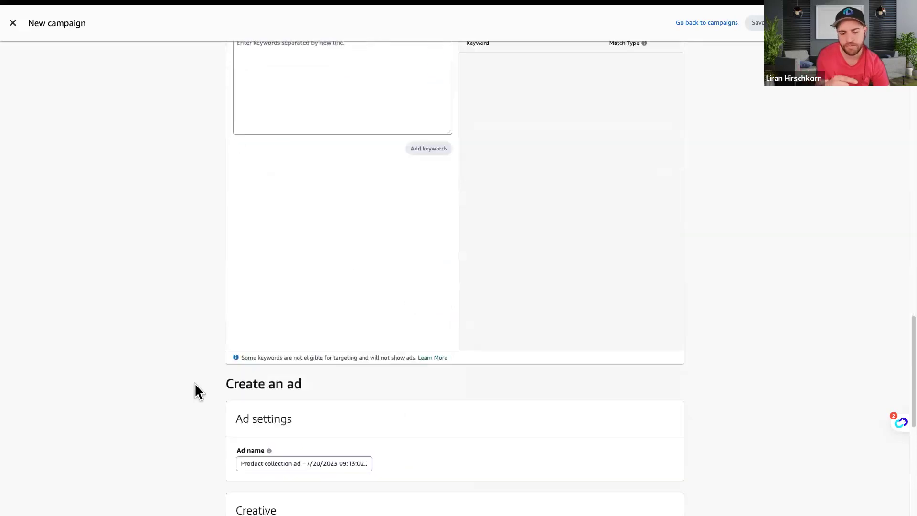
{"action": "scroll", "coordinate": [194, 382], "scroll_direction": "up", "scroll_amount": 8}
Open the TechWare Pro sponsored ad's landing page from Amazon's ankle brace search results, examine its layout and return to the new campaign
{"action": "key", "text": "ctrl+Right"}
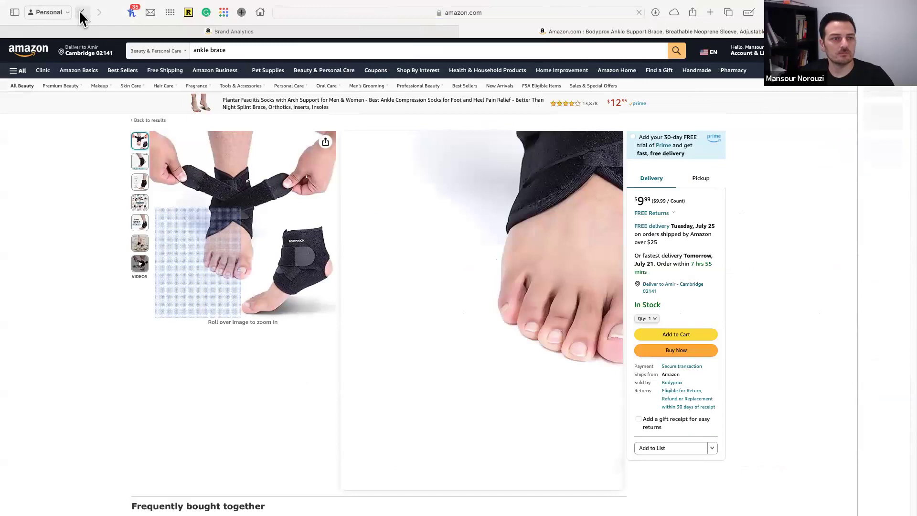
{"action": "left_click", "coordinate": [82, 12]}
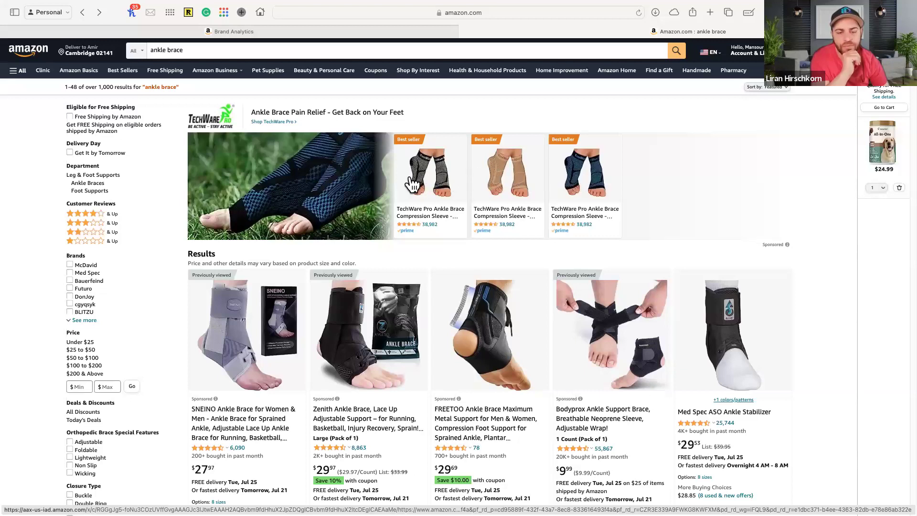
{"action": "left_click", "coordinate": [288, 177]}
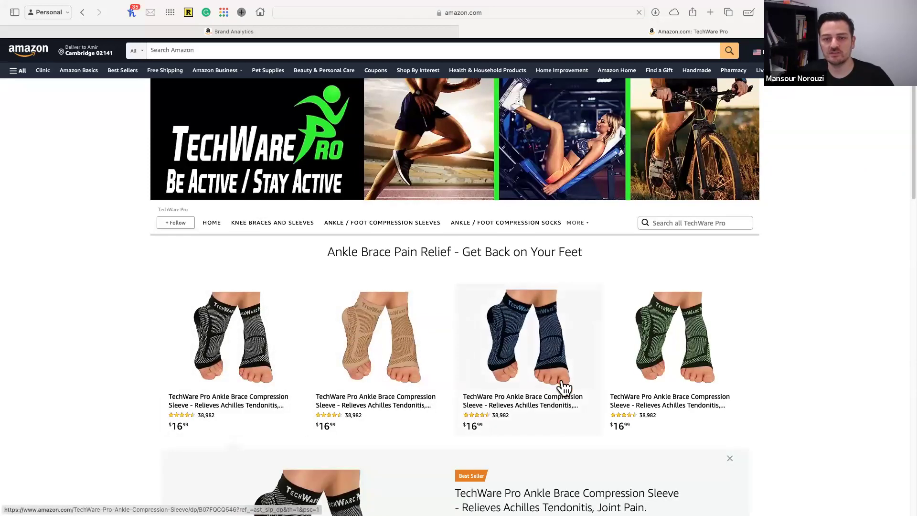
{"action": "scroll", "coordinate": [611, 386], "scroll_direction": "down", "scroll_amount": 10}
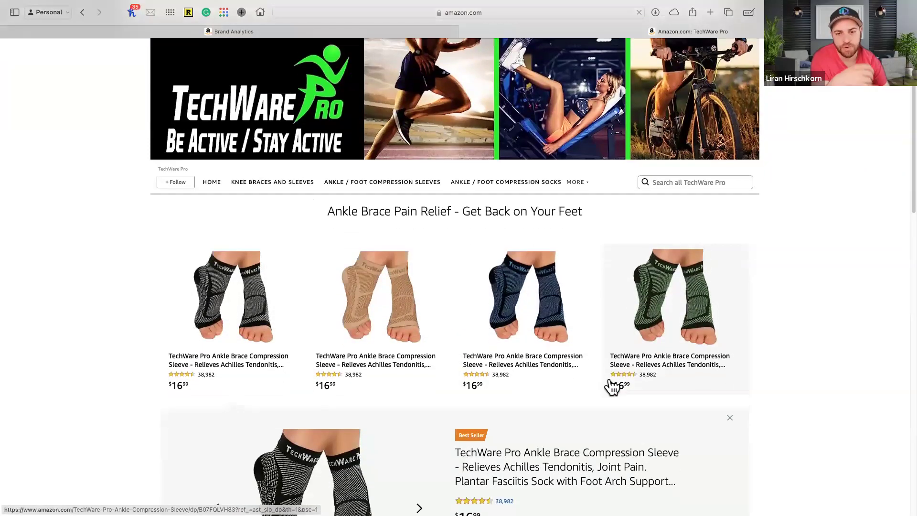
{"action": "scroll", "coordinate": [604, 371], "scroll_direction": "up", "scroll_amount": 10}
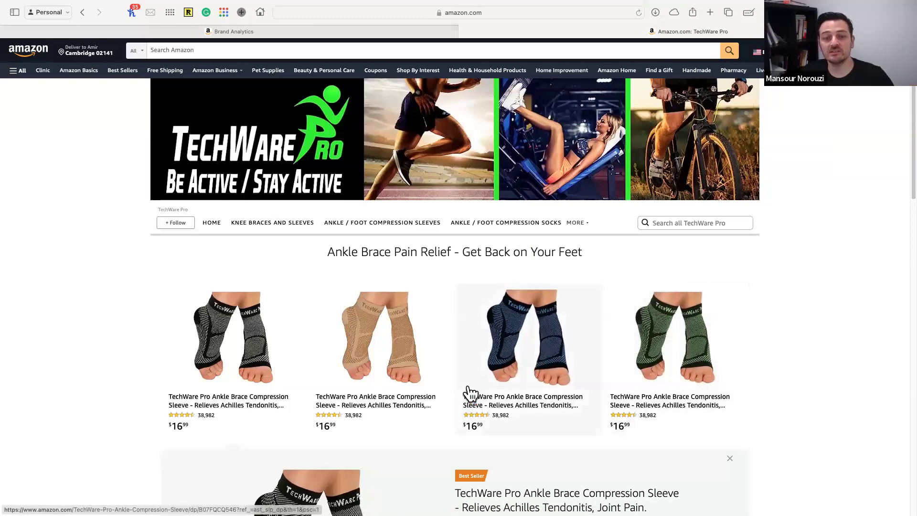
{"action": "scroll", "coordinate": [471, 392], "scroll_direction": "down", "scroll_amount": 2}
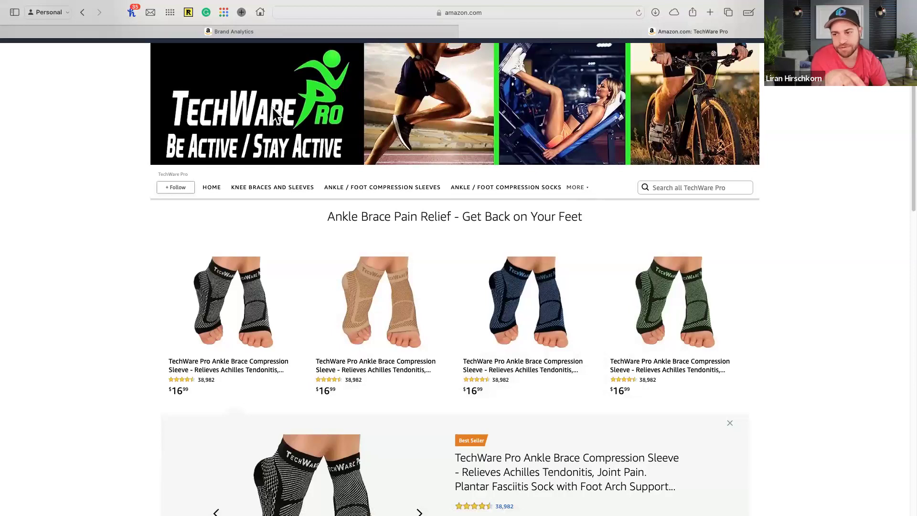
{"action": "scroll", "coordinate": [296, 148], "scroll_direction": "up", "scroll_amount": 1}
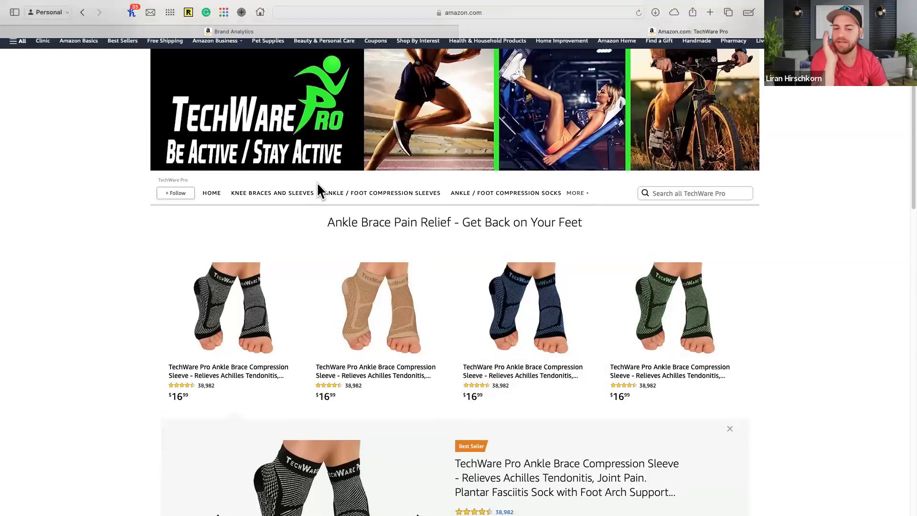
{"action": "right_click", "coordinate": [84, 12]}
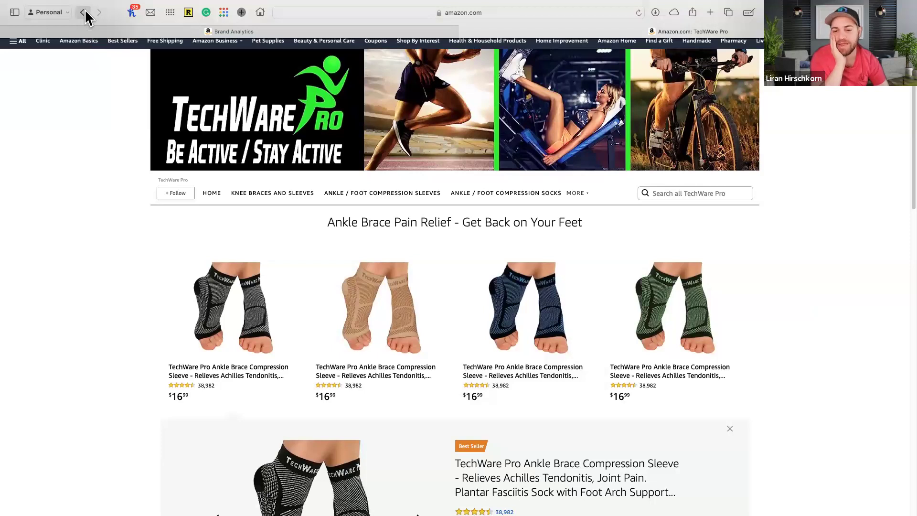
{"action": "left_click", "coordinate": [86, 11]}
{"action": "left_click", "coordinate": [83, 13]}
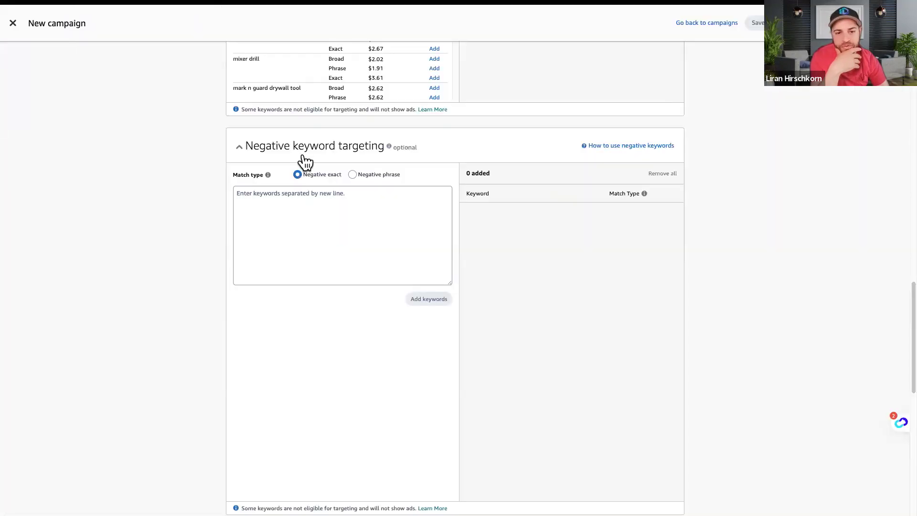
Switch the campaign's targeting to Product targeting and back to Keyword targeting
{"action": "scroll", "coordinate": [293, 213], "scroll_direction": "up", "scroll_amount": 10}
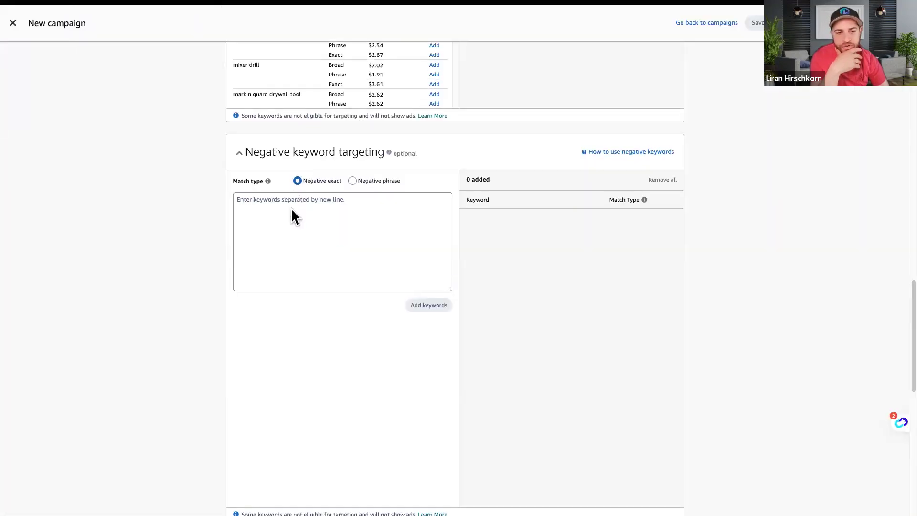
{"action": "scroll", "coordinate": [294, 258], "scroll_direction": "down", "scroll_amount": 3}
{"action": "left_click", "coordinate": [277, 214]}
{"action": "scroll", "coordinate": [162, 305], "scroll_direction": "down", "scroll_amount": 1}
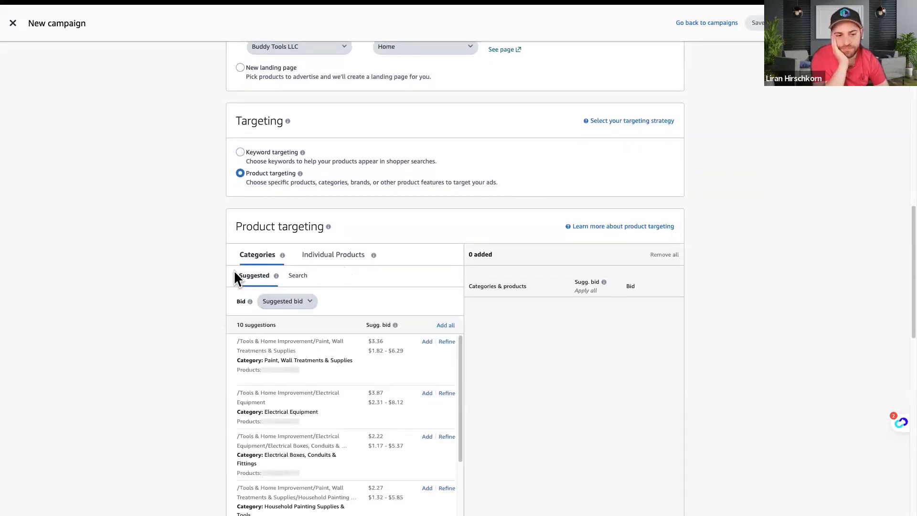
{"action": "scroll", "coordinate": [244, 253], "scroll_direction": "up", "scroll_amount": 2}
{"action": "left_click", "coordinate": [257, 231]}
{"action": "scroll", "coordinate": [182, 322], "scroll_direction": "down", "scroll_amount": 3}
{"action": "scroll", "coordinate": [182, 323], "scroll_direction": "up", "scroll_amount": 7}
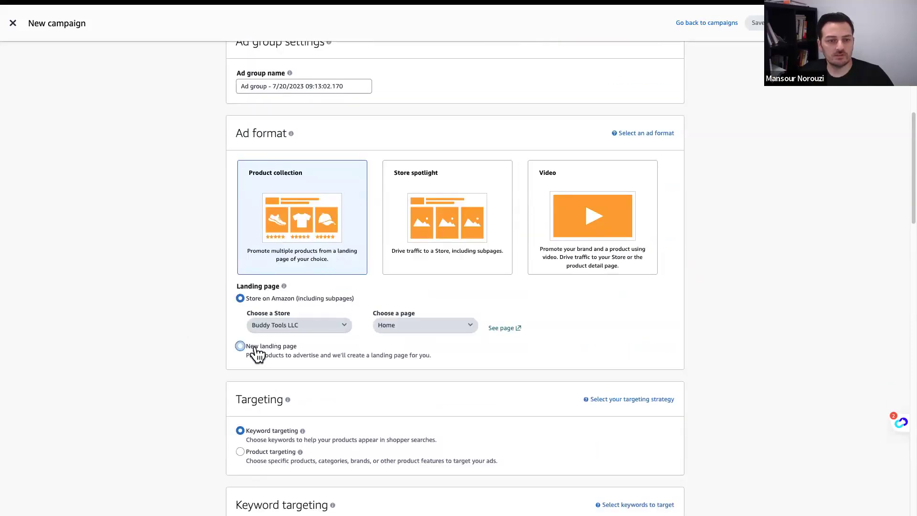
Set the landing page to New landing page and search All Amazon products for "buddy tools"
{"action": "left_click", "coordinate": [240, 346]}
{"action": "scroll", "coordinate": [168, 344], "scroll_direction": "down", "scroll_amount": 4}
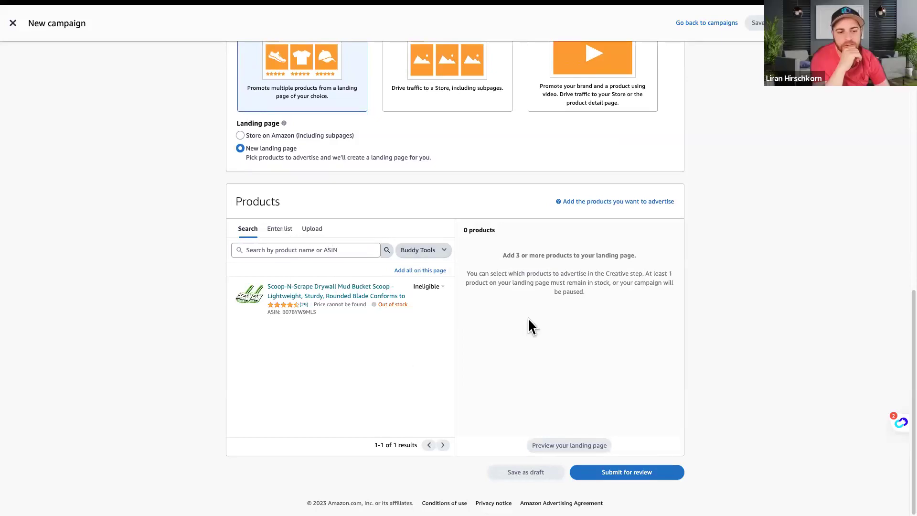
{"action": "left_click", "coordinate": [297, 249]}
{"action": "type", "text": "bu"}
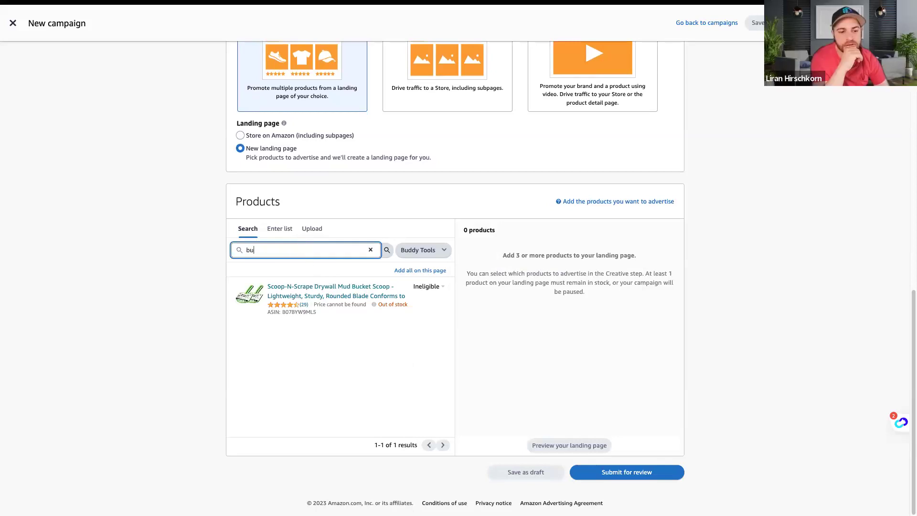
{"action": "left_click", "coordinate": [425, 253]}
{"action": "left_click", "coordinate": [425, 266]}
{"action": "left_click", "coordinate": [304, 252]}
{"action": "type", "text": "uddy tools"}
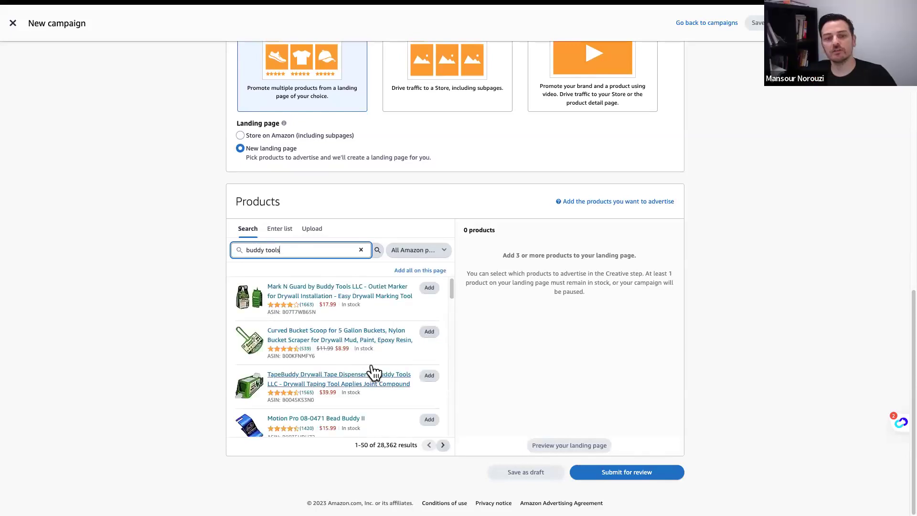
Add the Mark N Guard, Curved Bucket Scoop, TapeBuddy Drywall Tape Dispenser and Motion Pro Bead Buddy II to the landing page products
{"action": "left_click", "coordinate": [429, 288]}
{"action": "left_click", "coordinate": [429, 331]}
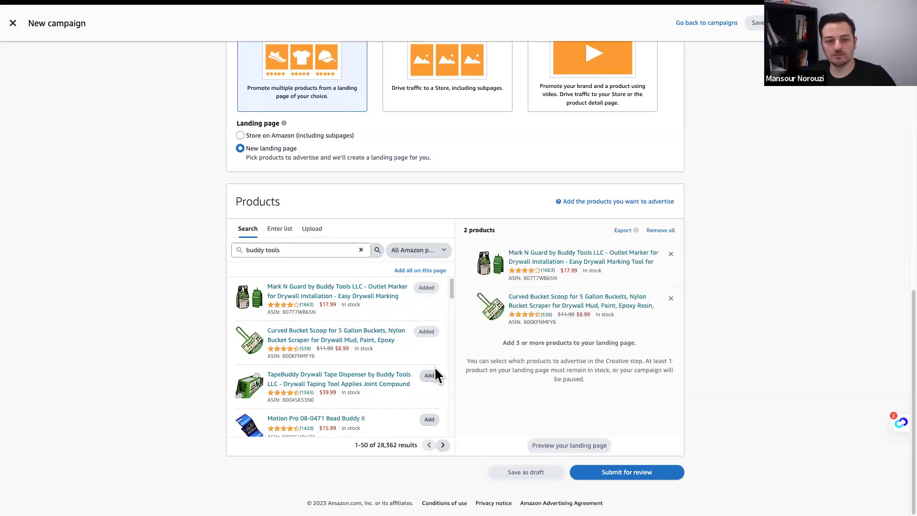
{"action": "left_click", "coordinate": [429, 375]}
{"action": "scroll", "coordinate": [390, 382], "scroll_direction": "down", "scroll_amount": 1}
{"action": "left_click", "coordinate": [428, 401]}
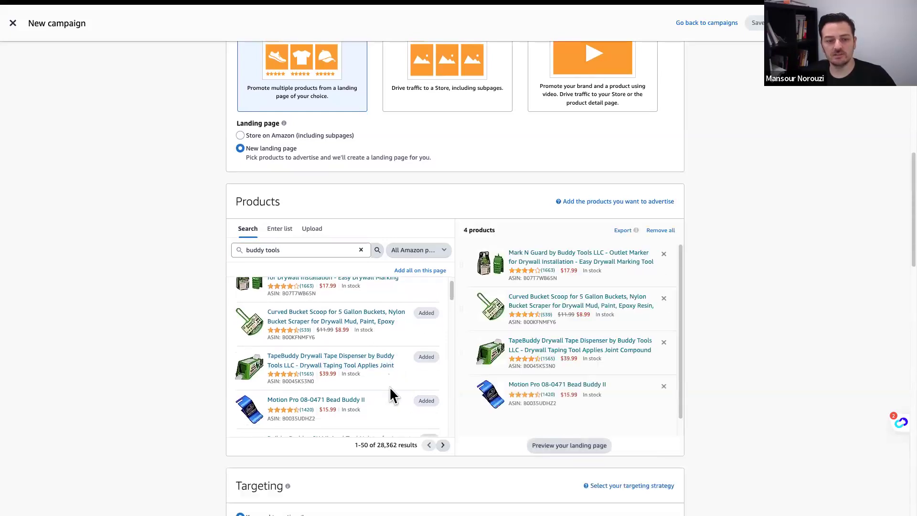
Add the Builder Buddy tool holster, Multi-Material Mixer, PAW International Pull Buddy set and Instant HEPA Quiet Air Purifier to the landing page products
{"action": "scroll", "coordinate": [388, 386], "scroll_direction": "down", "scroll_amount": 1}
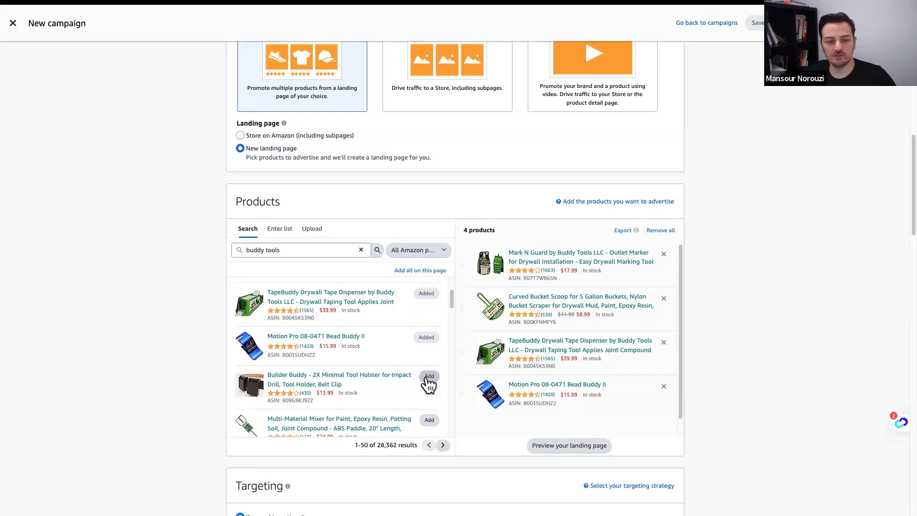
{"action": "left_click", "coordinate": [428, 377]}
{"action": "scroll", "coordinate": [420, 382], "scroll_direction": "down", "scroll_amount": 2}
{"action": "left_click", "coordinate": [427, 375]}
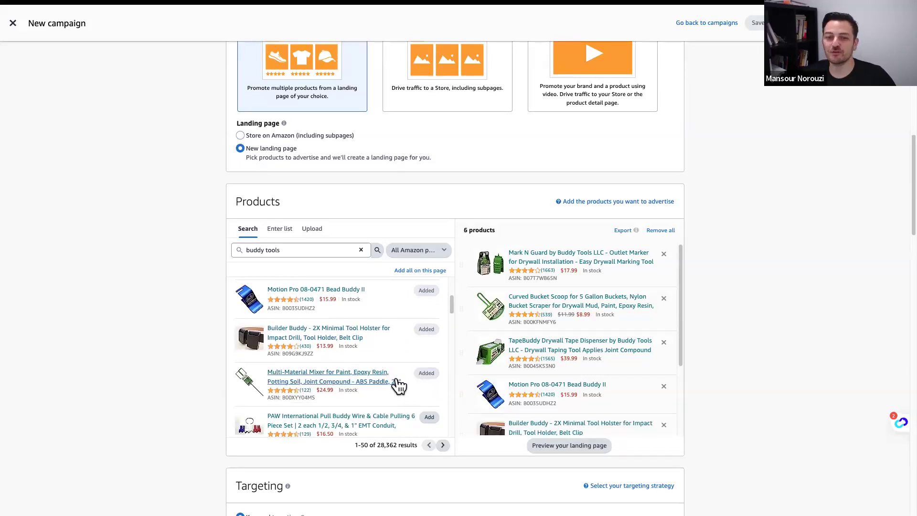
{"action": "scroll", "coordinate": [398, 384], "scroll_direction": "down", "scroll_amount": 1}
{"action": "left_click", "coordinate": [427, 405]}
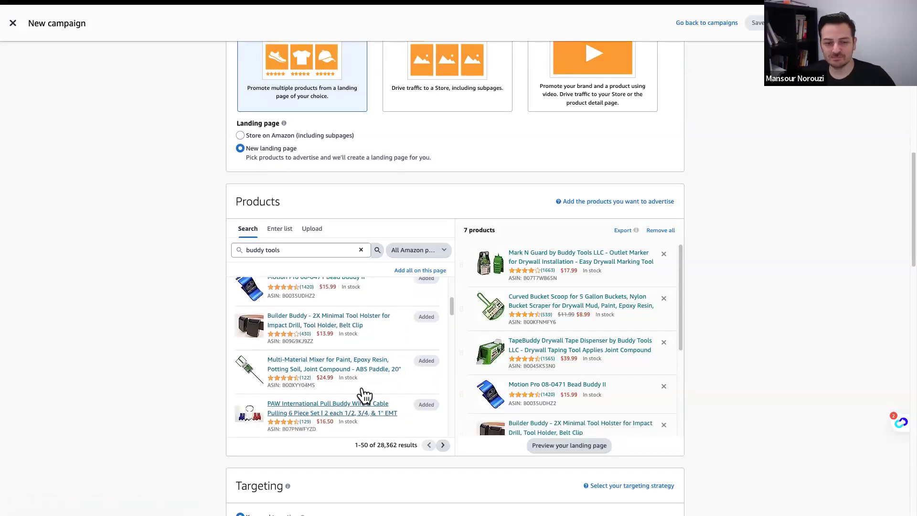
{"action": "scroll", "coordinate": [364, 395], "scroll_direction": "down", "scroll_amount": 3}
{"action": "left_click", "coordinate": [427, 318]}
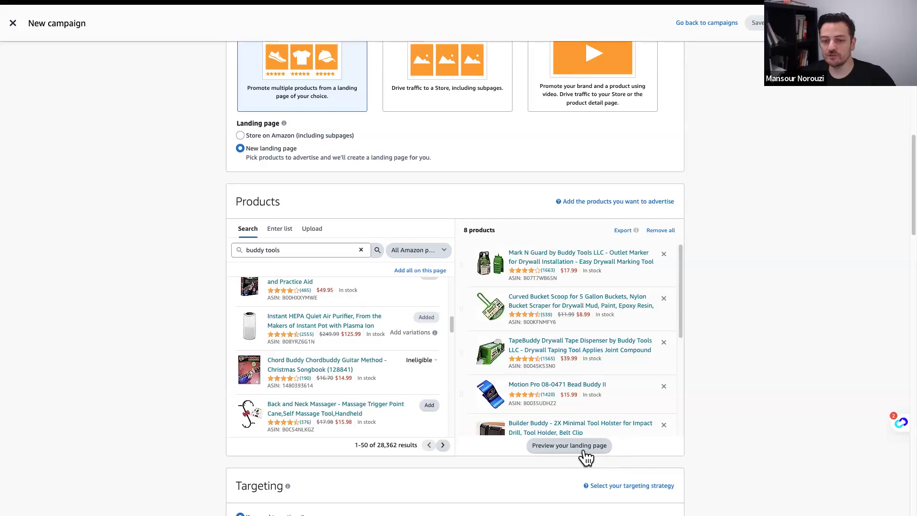
Preview the new landing page with all the added products, examine how they are laid out and close the preview
{"action": "left_click", "coordinate": [568, 445]}
{"action": "left_click", "coordinate": [286, 143]}
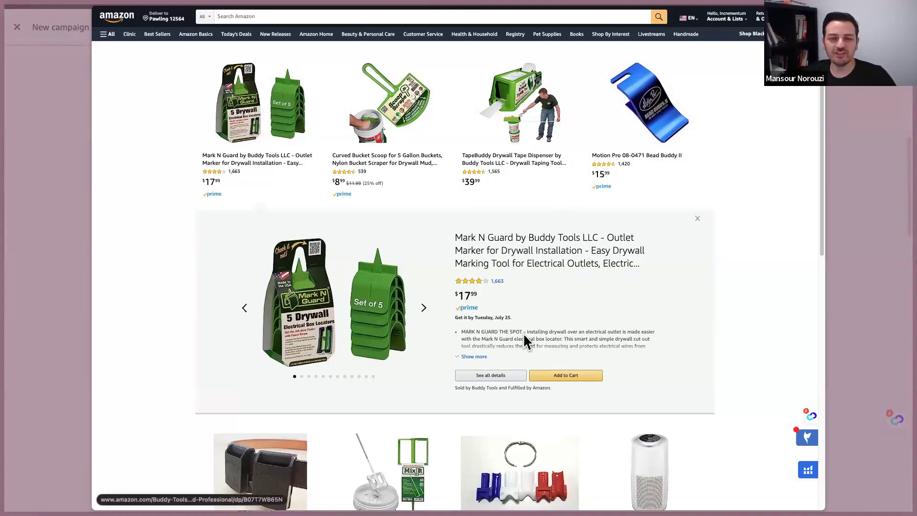
{"action": "scroll", "coordinate": [499, 313], "scroll_direction": "down", "scroll_amount": 2}
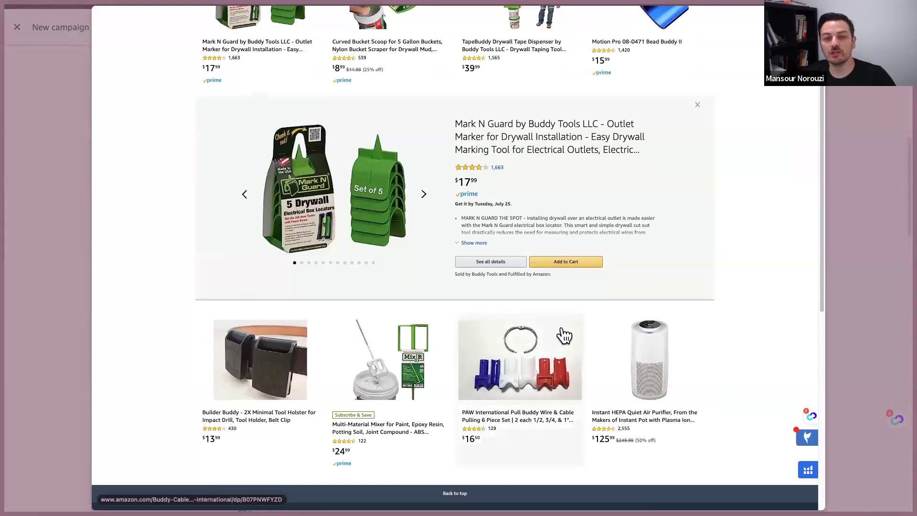
{"action": "scroll", "coordinate": [563, 333], "scroll_direction": "up", "scroll_amount": 2}
{"action": "scroll", "coordinate": [564, 333], "scroll_direction": "down", "scroll_amount": 2}
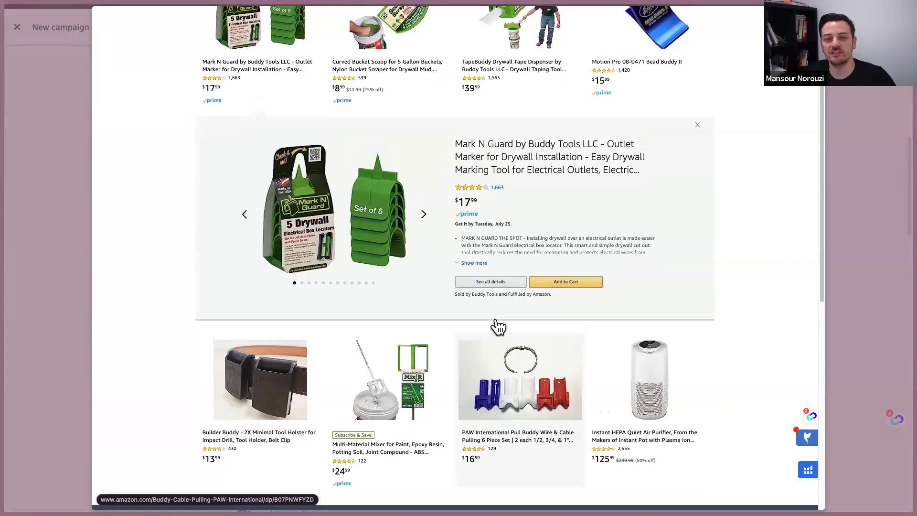
{"action": "scroll", "coordinate": [497, 326], "scroll_direction": "up", "scroll_amount": 2}
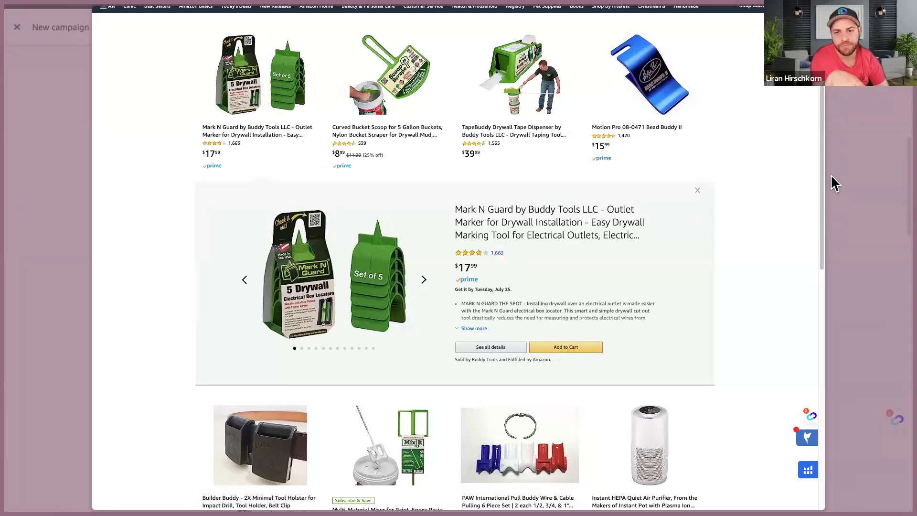
{"action": "key", "text": "Escape"}
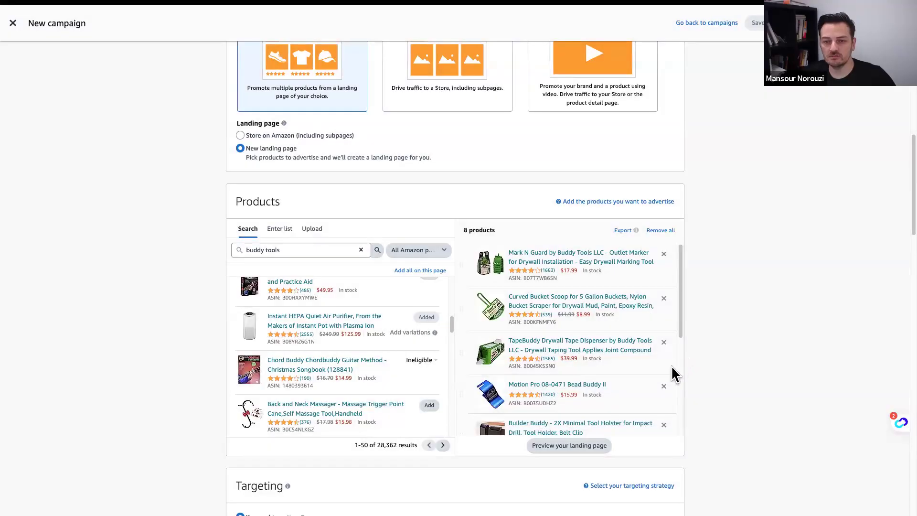
Remove every landing page product except the Mark N Guard, Curved Bucket Scoop and TapeBuddy Drywall Tape Dispenser
{"action": "left_click", "coordinate": [667, 387]}
{"action": "left_click", "coordinate": [665, 372]}
{"action": "left_click", "coordinate": [664, 372]}
{"action": "left_click", "coordinate": [664, 372]}
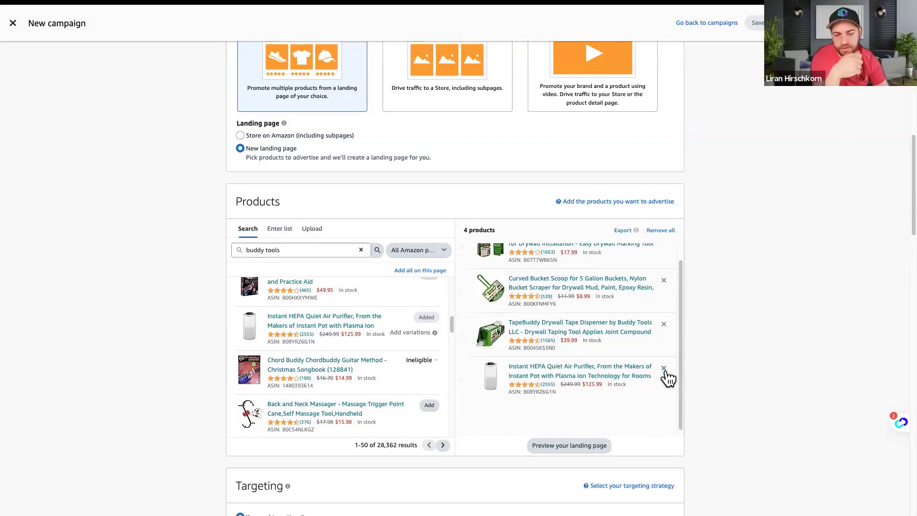
{"action": "left_click", "coordinate": [664, 369]}
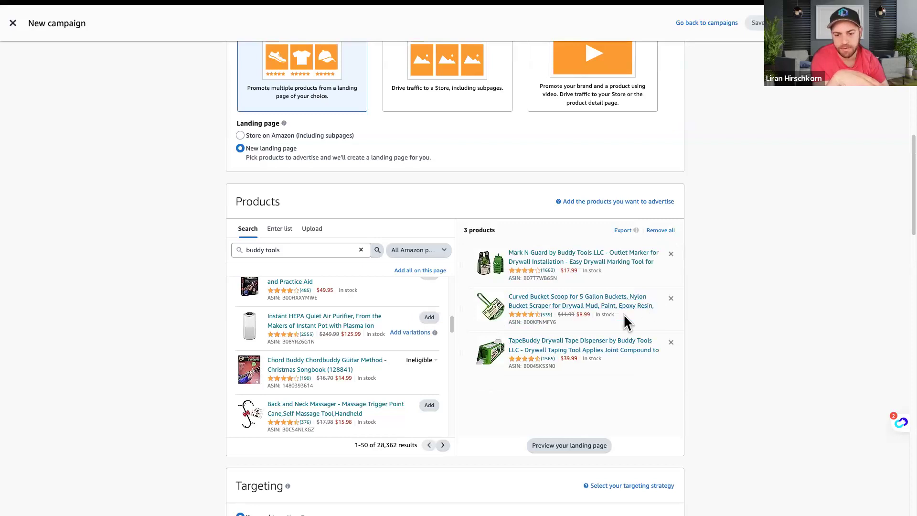
Preview the landing page layout with the three Buddy Tools products and close the preview
{"action": "left_click", "coordinate": [568, 445]}
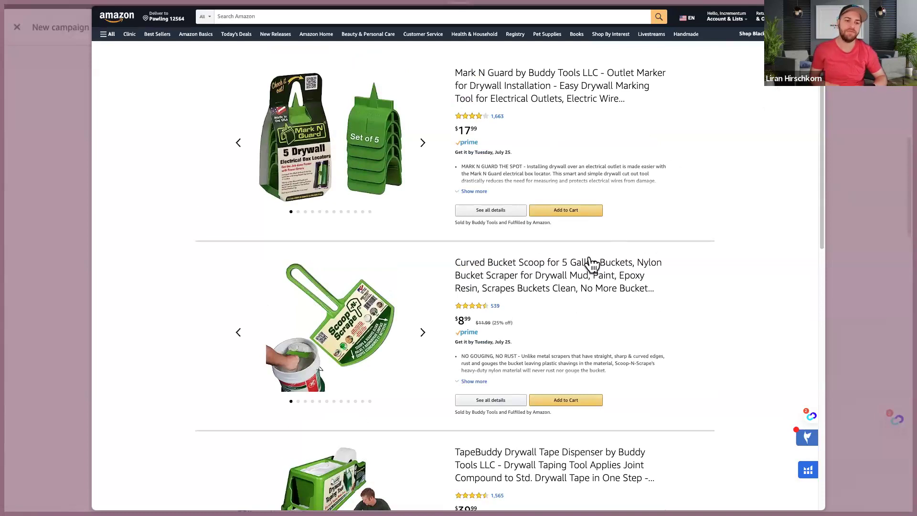
{"action": "scroll", "coordinate": [591, 264], "scroll_direction": "down", "scroll_amount": 5}
{"action": "scroll", "coordinate": [589, 258], "scroll_direction": "up", "scroll_amount": 5}
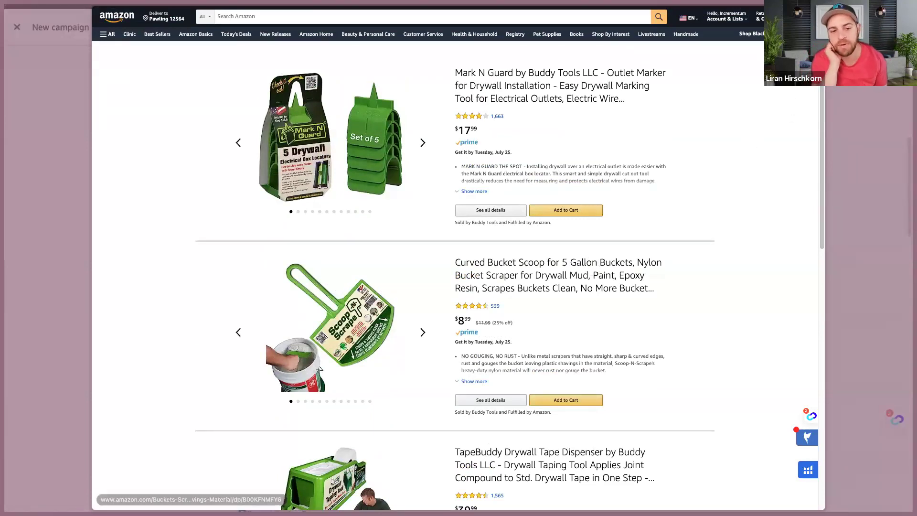
{"action": "key", "text": "Escape"}
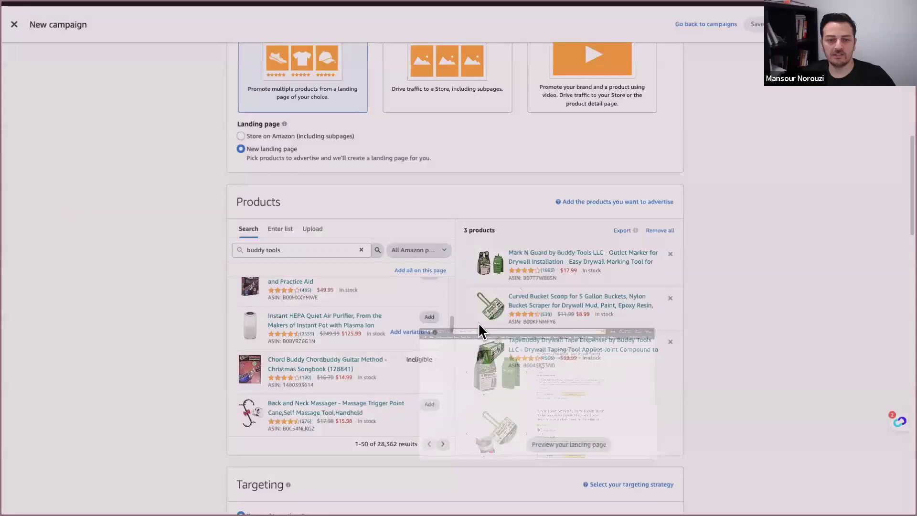
Add the Back and Neck Massager as the fourth product and preview the landing page
{"action": "left_click", "coordinate": [429, 407]}
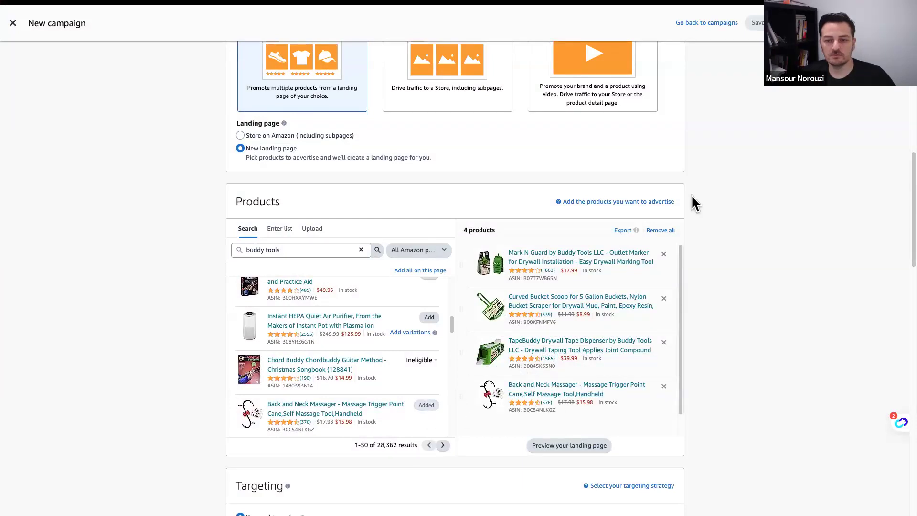
{"action": "left_click", "coordinate": [573, 446]}
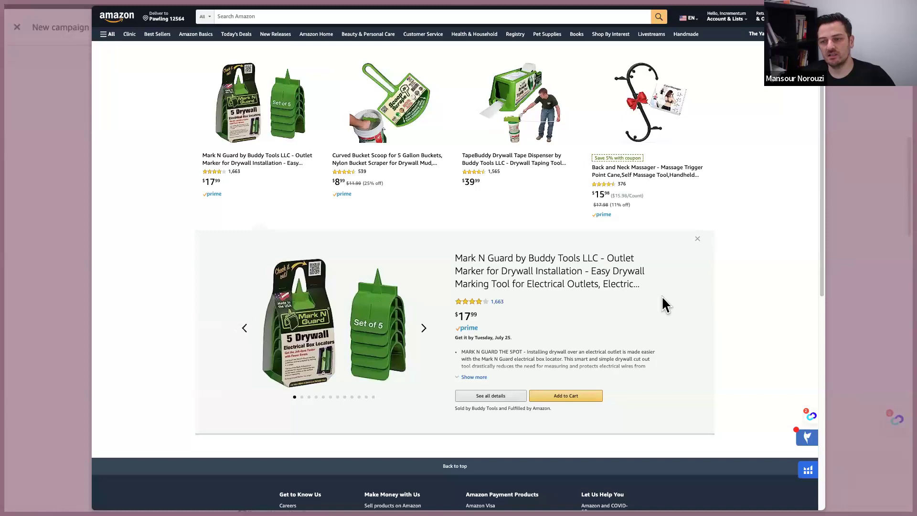
{"action": "key", "text": "Escape"}
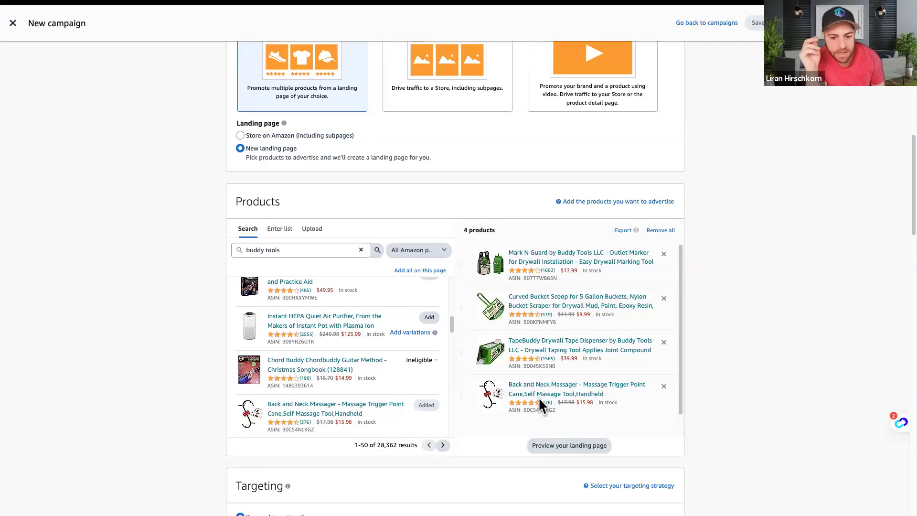
Move the TapeBuddy Drywall Tape Dispenser to first place among the products and preview the landing page with its details expanded
{"action": "left_click", "coordinate": [554, 449]}
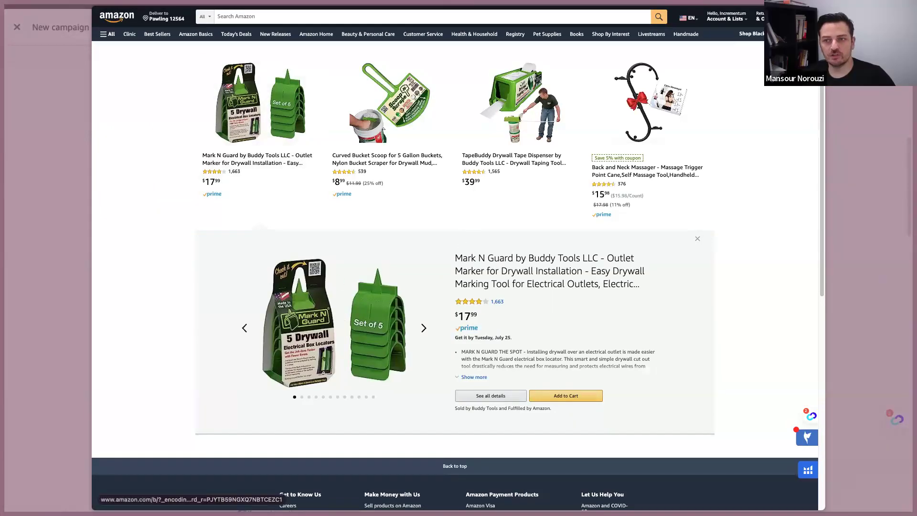
{"action": "key", "text": "Escape"}
{"action": "left_click_drag", "start_coordinate": [467, 352], "coordinate": [461, 258]}
{"action": "left_click", "coordinate": [545, 449]}
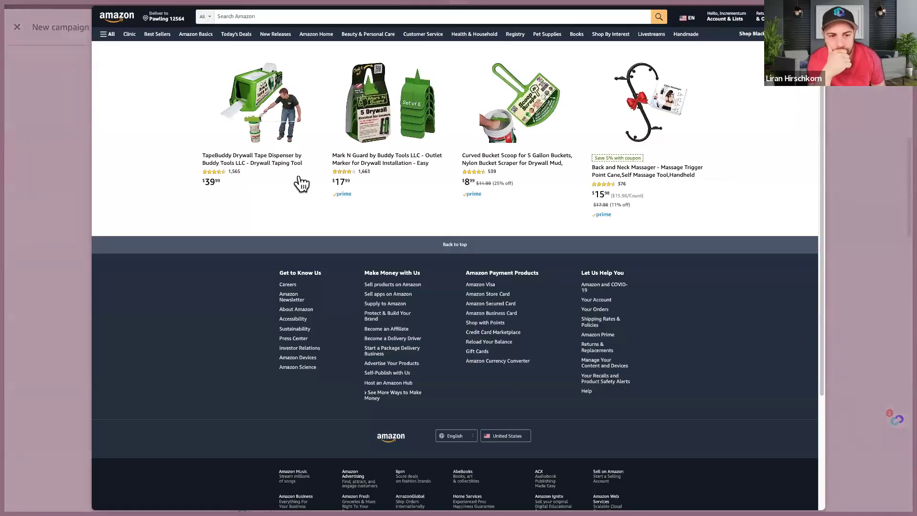
{"action": "left_click", "coordinate": [296, 179]}
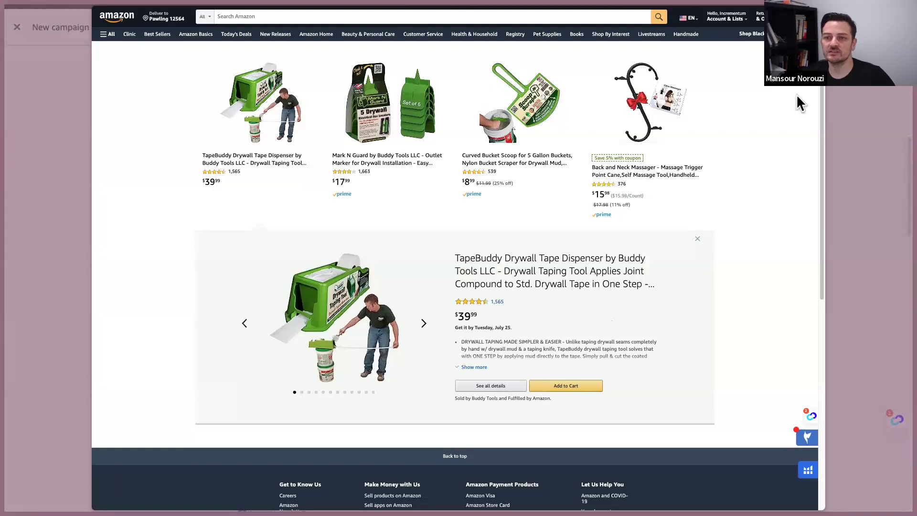
{"action": "key", "text": "Escape"}
Remove the Curved Bucket Scoop from the ad creative's products, view the available replacements and restore the scoop
{"action": "scroll", "coordinate": [207, 406], "scroll_direction": "down", "scroll_amount": 7}
{"action": "scroll", "coordinate": [210, 408], "scroll_direction": "up", "scroll_amount": 7}
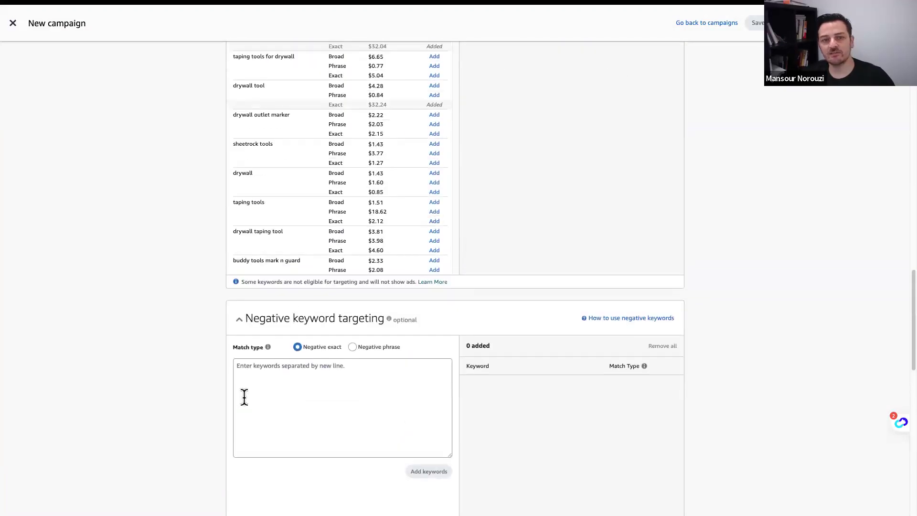
{"action": "scroll", "coordinate": [307, 446], "scroll_direction": "down", "scroll_amount": 5}
{"action": "scroll", "coordinate": [139, 401], "scroll_direction": "down", "scroll_amount": 15}
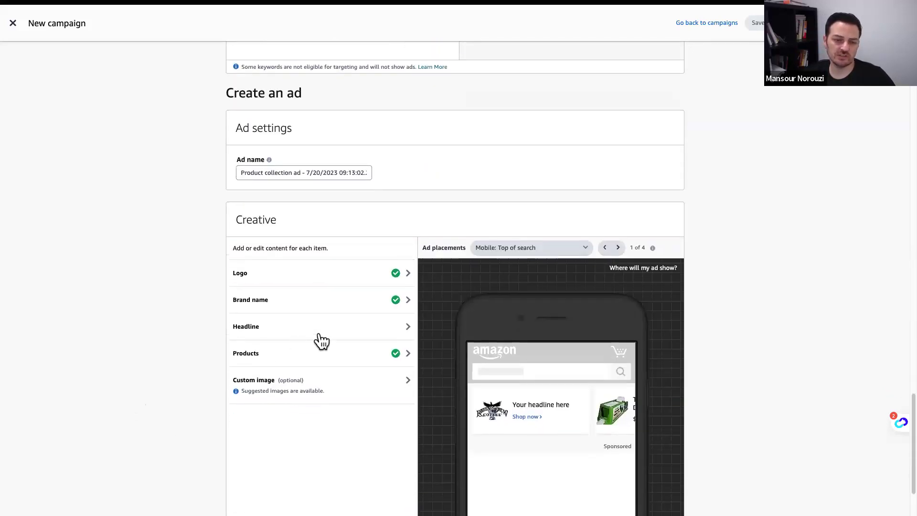
{"action": "left_click", "coordinate": [292, 355]}
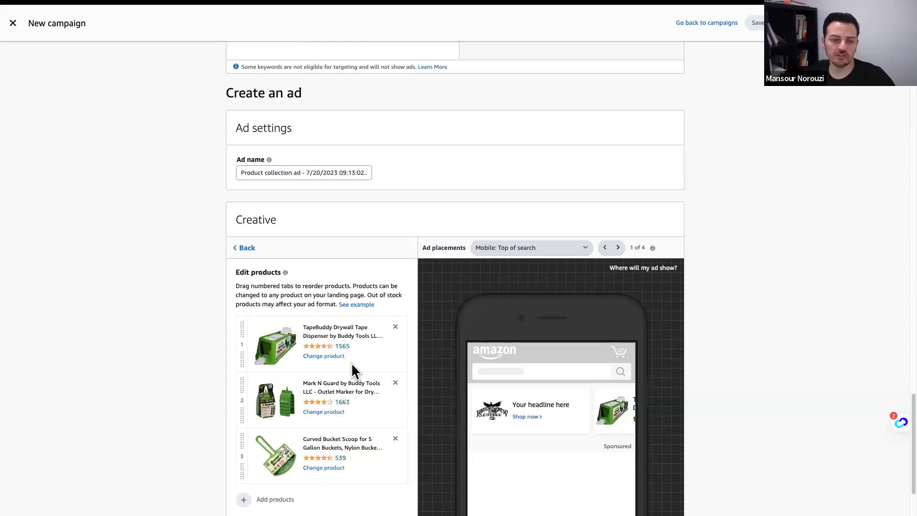
{"action": "scroll", "coordinate": [334, 414], "scroll_direction": "down", "scroll_amount": 1}
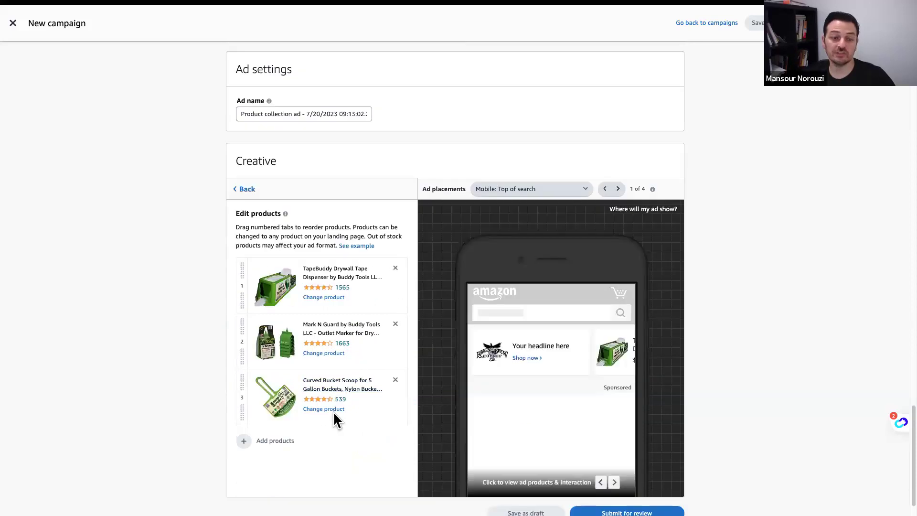
{"action": "left_click", "coordinate": [395, 380]}
{"action": "left_click", "coordinate": [244, 386]}
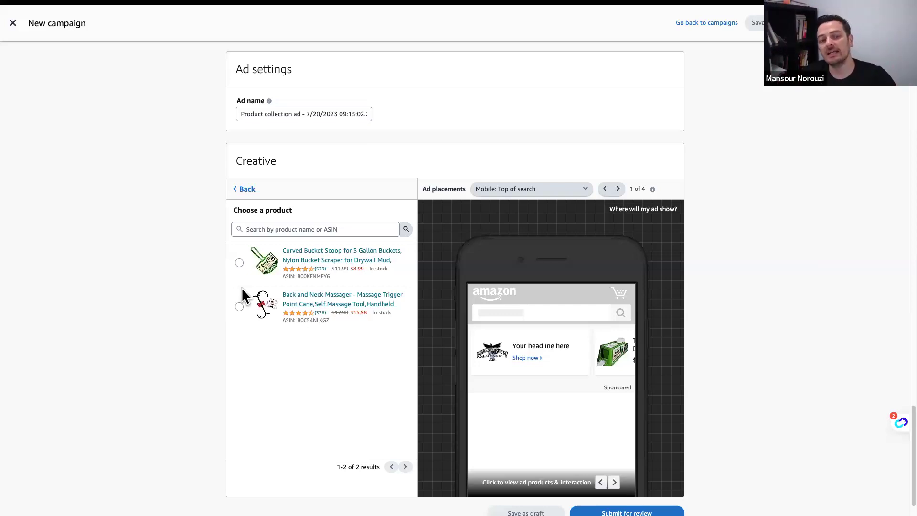
{"action": "left_click", "coordinate": [247, 191]}
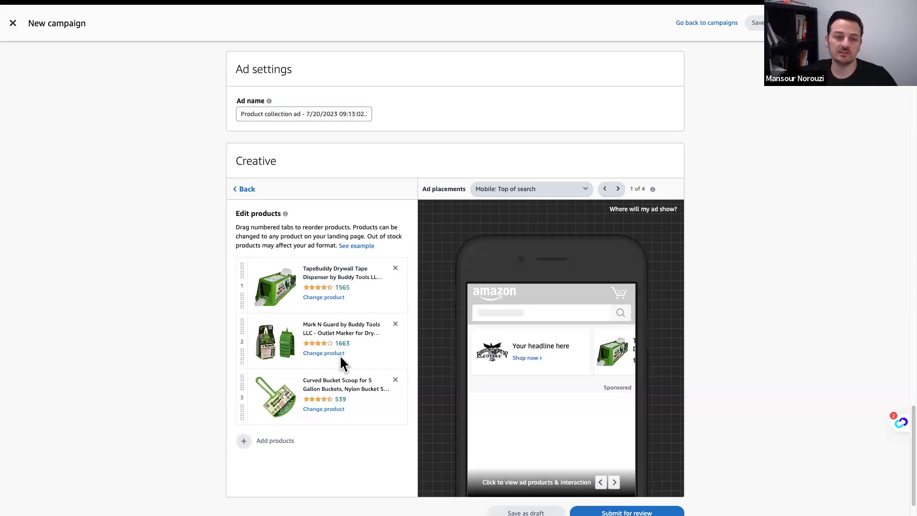
Change the ad format to Store spotlight and choose the Buddy Tools LLC Store as the landing page
{"action": "scroll", "coordinate": [195, 346], "scroll_direction": "up", "scroll_amount": 20}
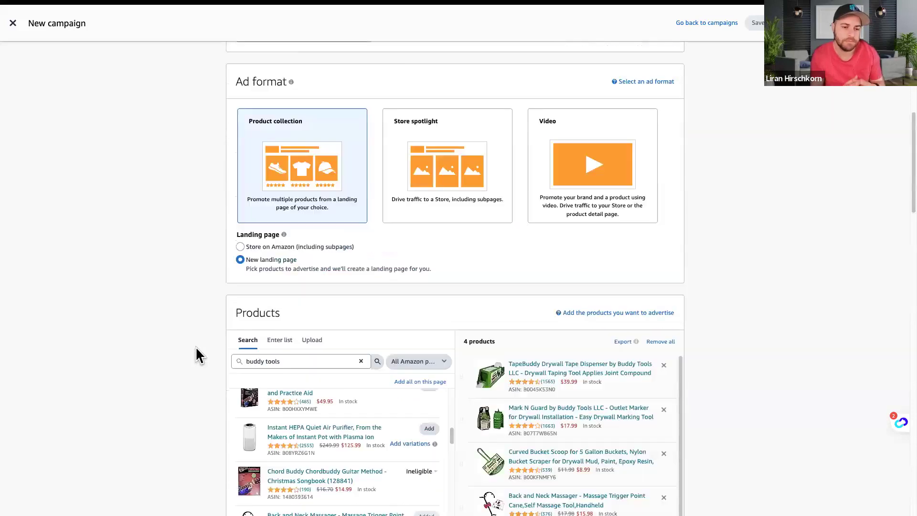
{"action": "scroll", "coordinate": [196, 346], "scroll_direction": "down", "scroll_amount": 8}
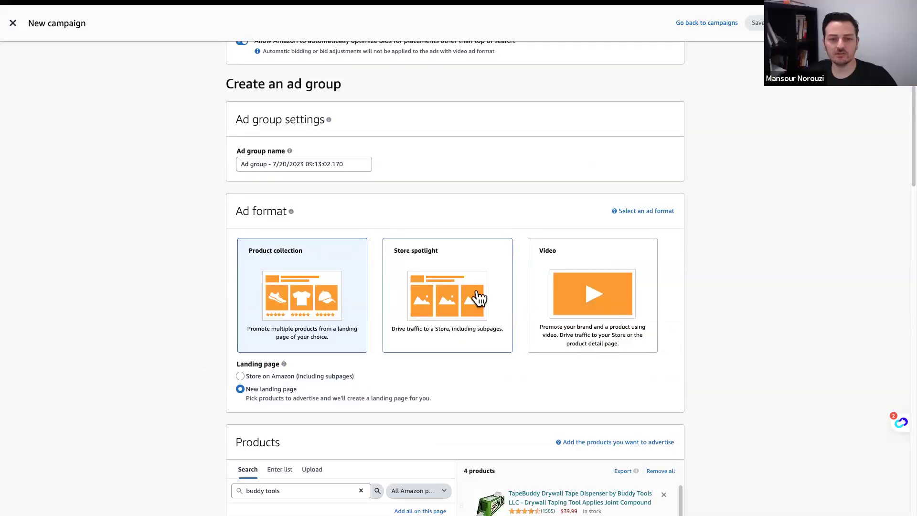
{"action": "left_click", "coordinate": [447, 290]}
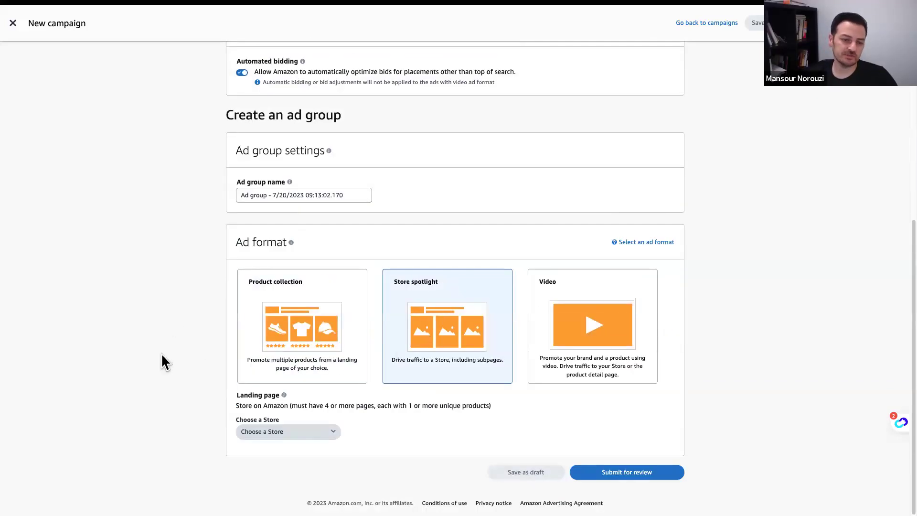
{"action": "left_click", "coordinate": [307, 433]}
{"action": "left_click", "coordinate": [286, 443]}
Open the ad creative's Store pages for editing and examine the three subpages and their images
{"action": "scroll", "coordinate": [204, 402], "scroll_direction": "down", "scroll_amount": 2}
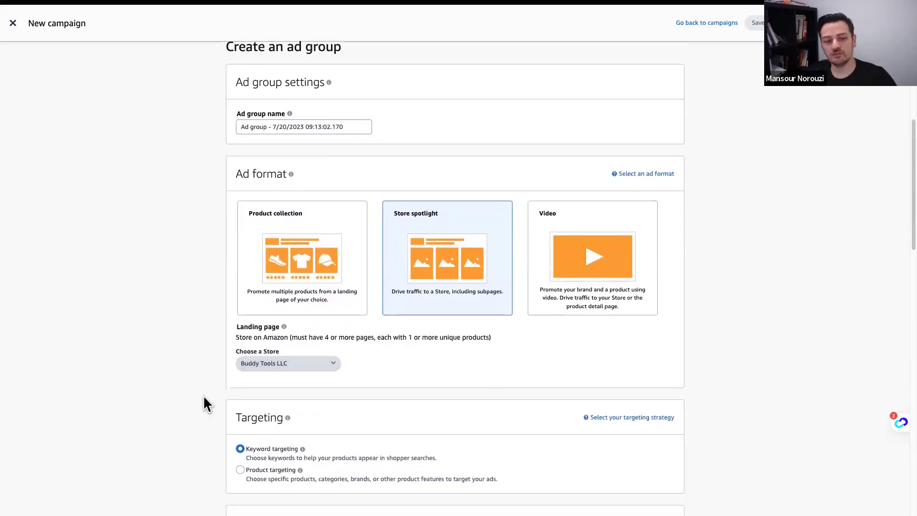
{"action": "scroll", "coordinate": [135, 388], "scroll_direction": "down", "scroll_amount": 5}
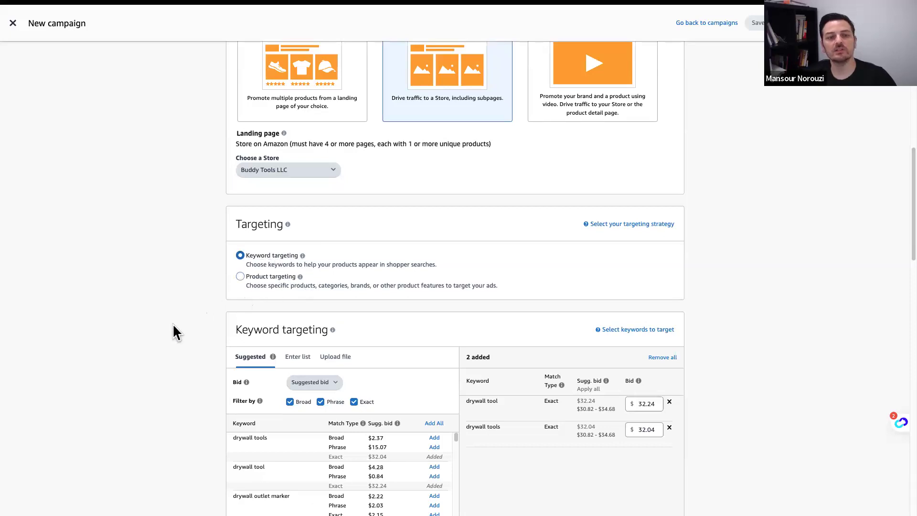
{"action": "scroll", "coordinate": [182, 300], "scroll_direction": "down", "scroll_amount": 1}
{"action": "scroll", "coordinate": [180, 285], "scroll_direction": "down", "scroll_amount": 10}
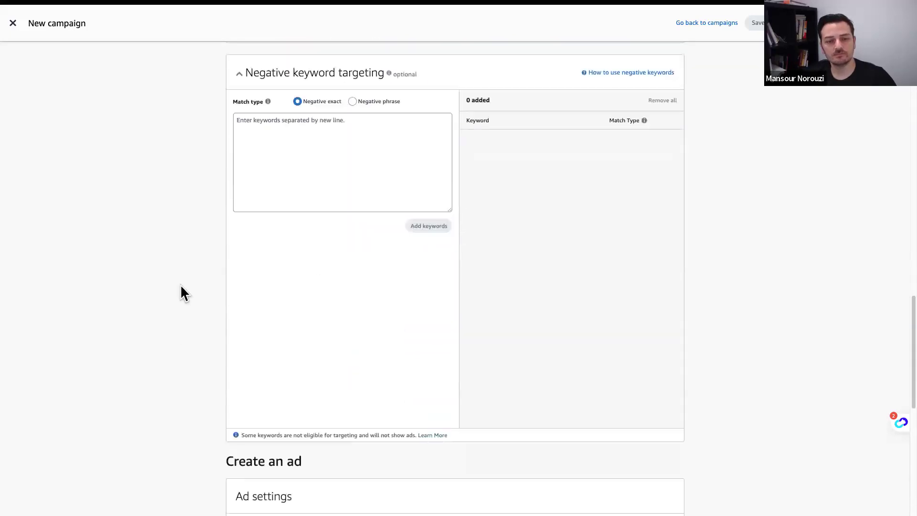
{"action": "scroll", "coordinate": [168, 327], "scroll_direction": "down", "scroll_amount": 6}
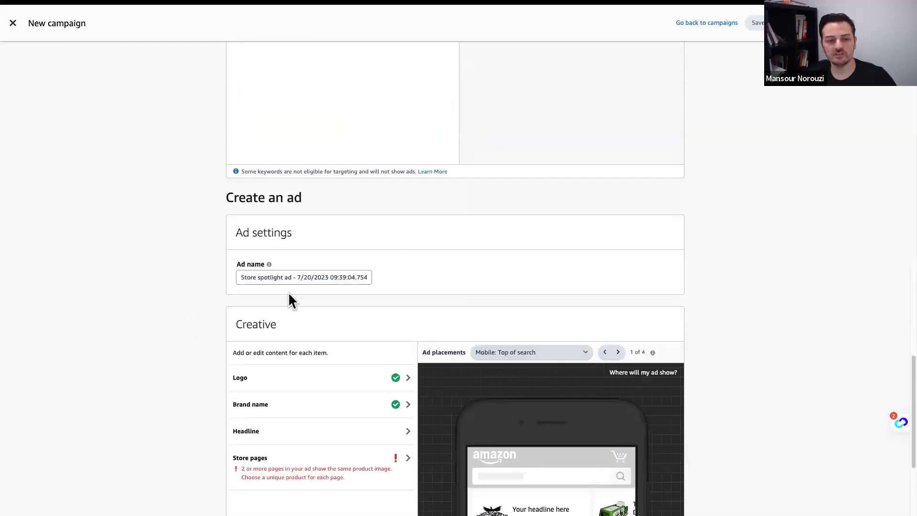
{"action": "scroll", "coordinate": [210, 338], "scroll_direction": "down", "scroll_amount": 1}
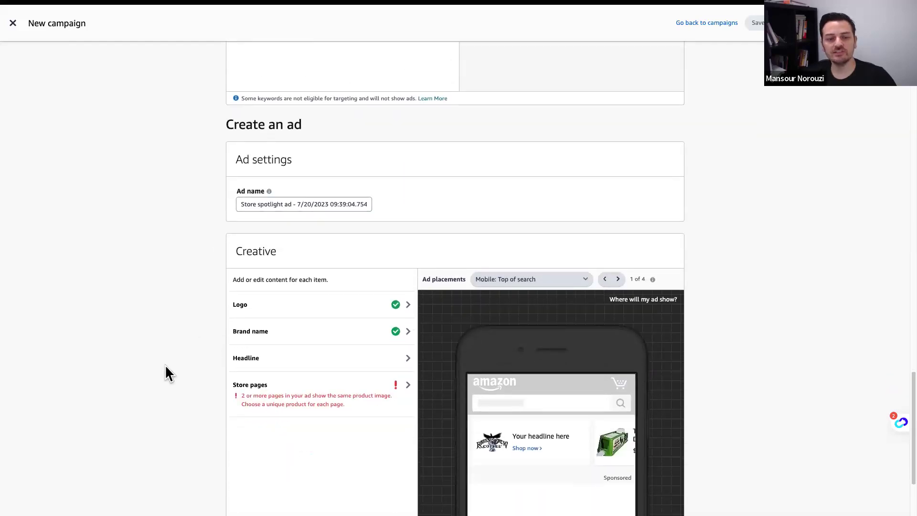
{"action": "scroll", "coordinate": [167, 363], "scroll_direction": "down", "scroll_amount": 1}
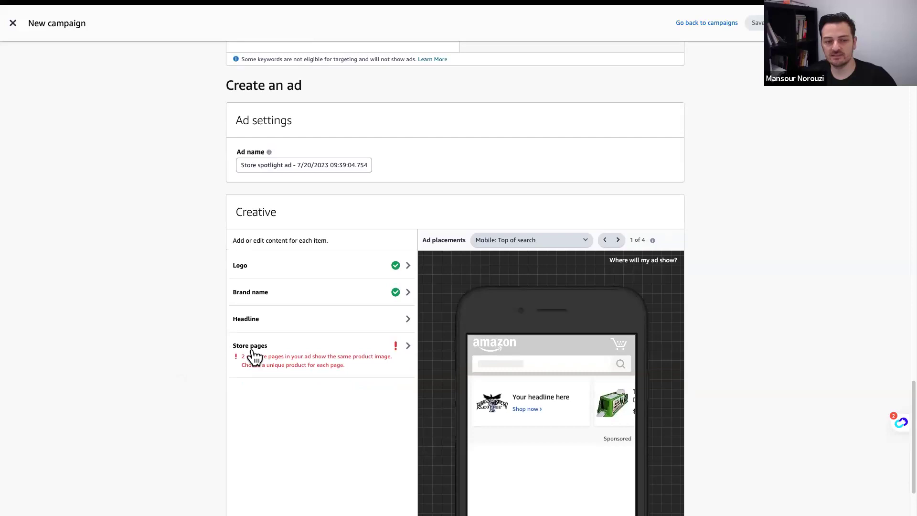
{"action": "left_click", "coordinate": [397, 347]}
{"action": "scroll", "coordinate": [176, 348], "scroll_direction": "down", "scroll_amount": 1}
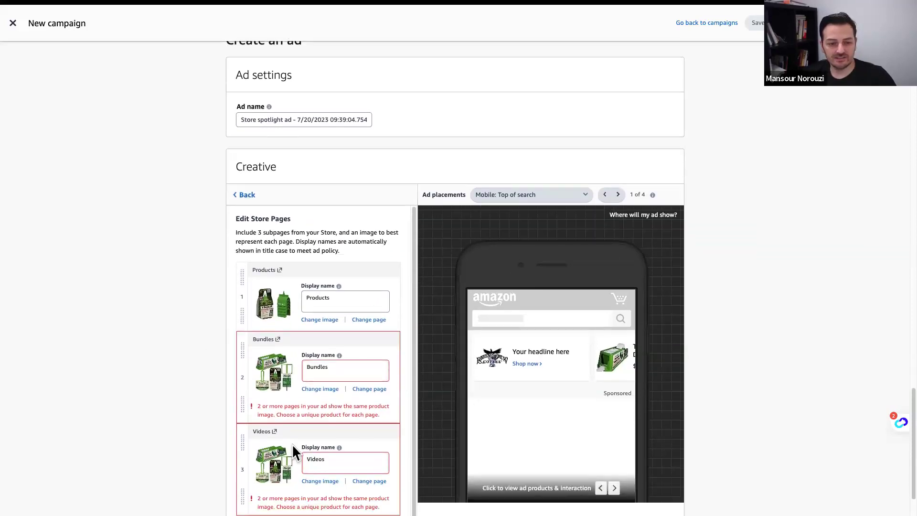
{"action": "scroll", "coordinate": [292, 443], "scroll_direction": "down", "scroll_amount": 2}
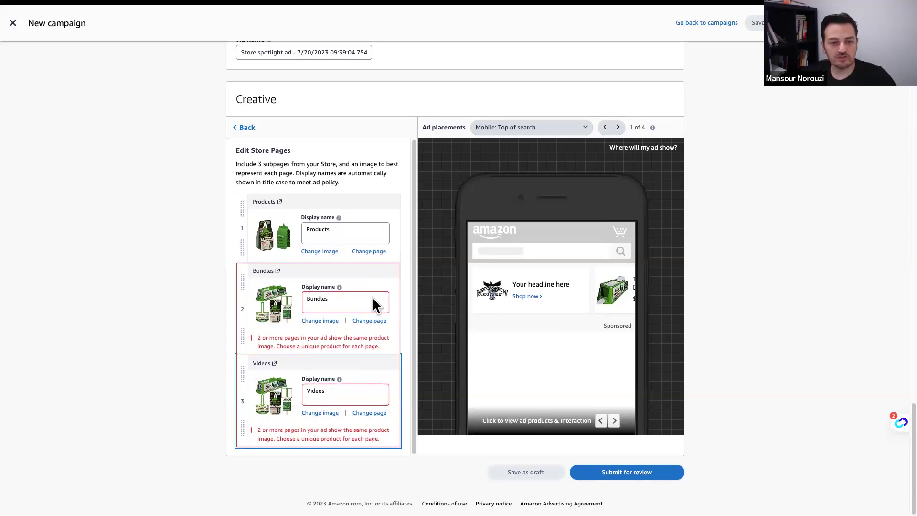
Replace the Bundles subpage in the creative with the Videos > Mark N Guard page
{"action": "left_click", "coordinate": [368, 322]}
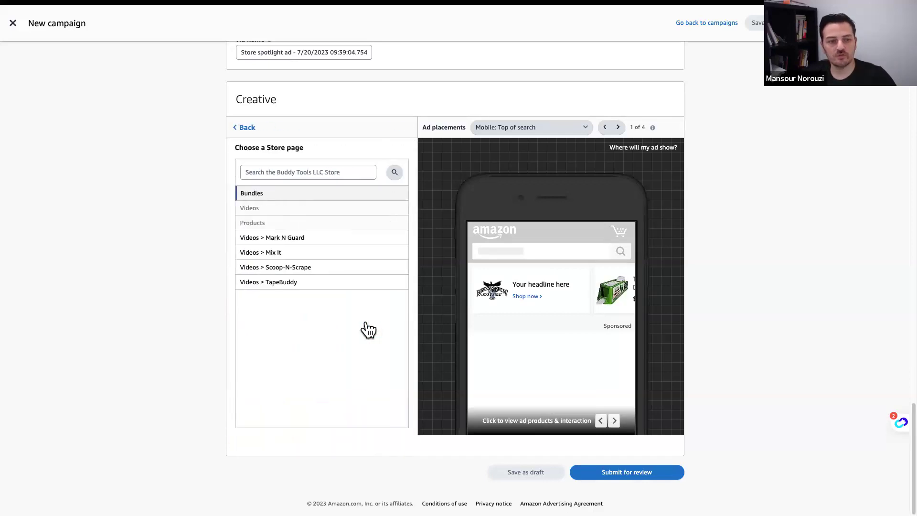
{"action": "left_click", "coordinate": [274, 241]}
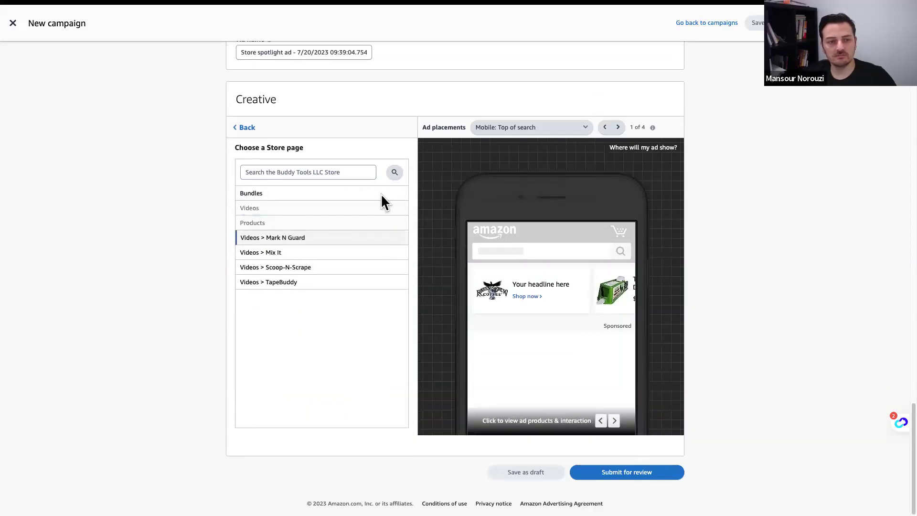
{"action": "left_click", "coordinate": [246, 128]}
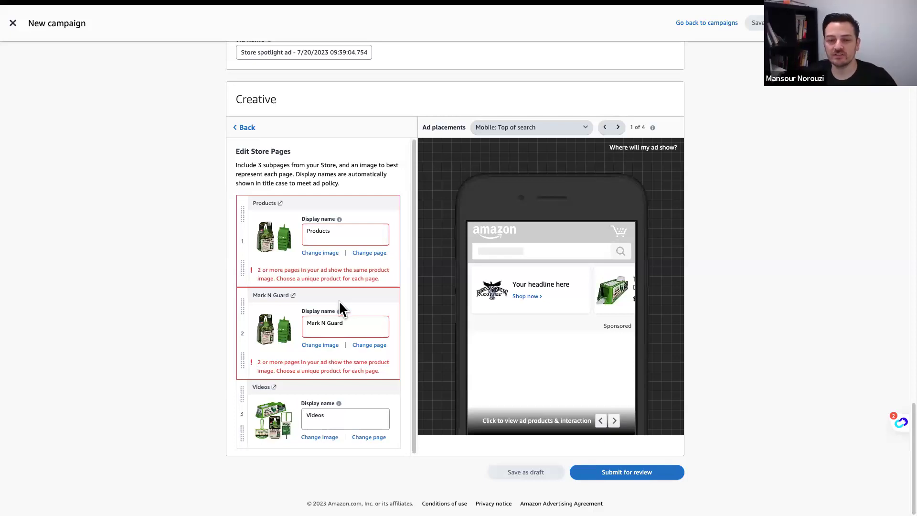
Replace the Videos subpage with Videos > Mix It and preview the ad in the Desktop: Top of search placement
{"action": "left_click", "coordinate": [367, 437]}
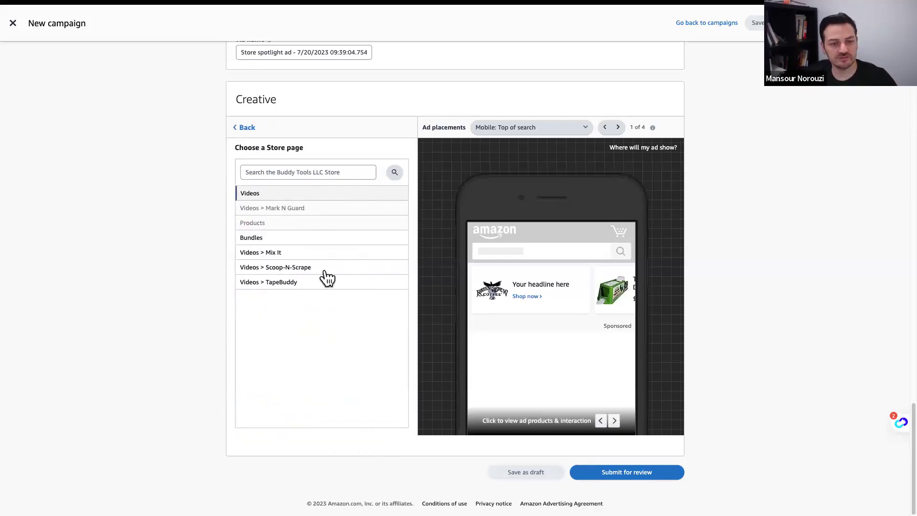
{"action": "left_click", "coordinate": [243, 127]}
{"action": "left_click", "coordinate": [543, 127]}
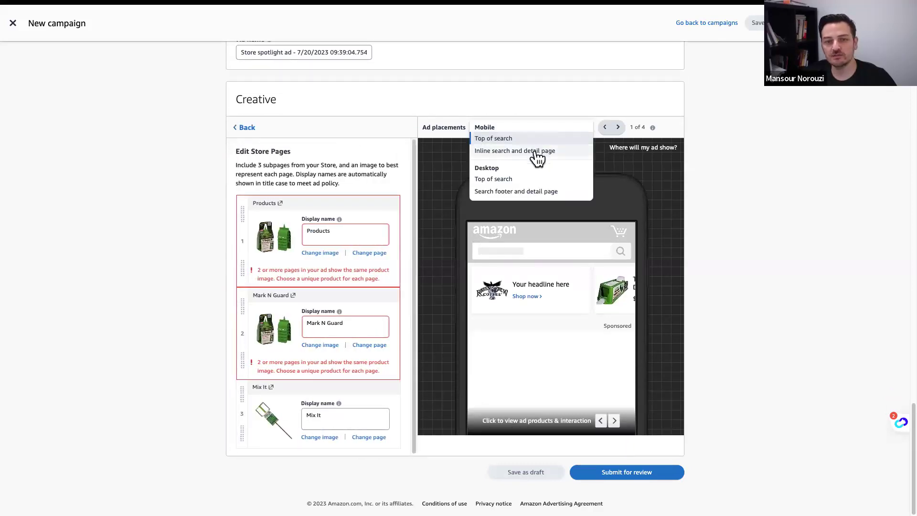
{"action": "left_click", "coordinate": [523, 179]}
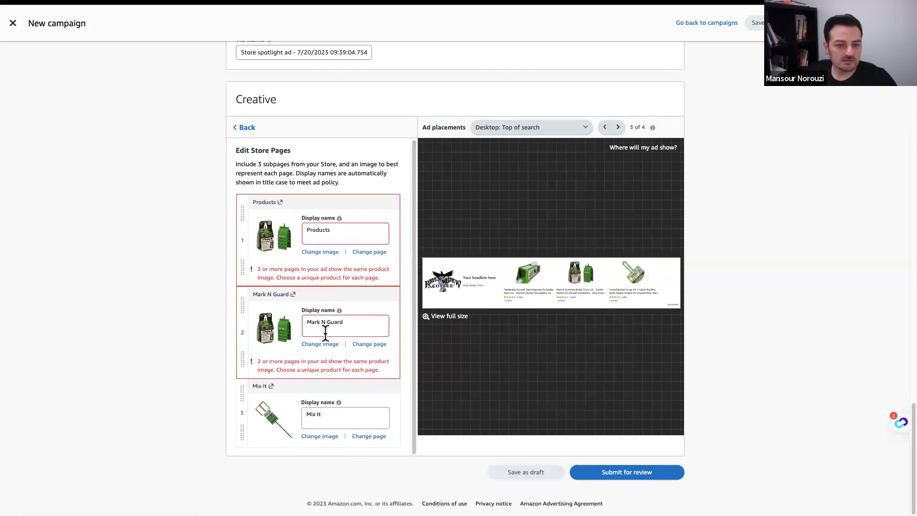
Replace the Mark N Guard subpage with the Videos > Scoop-N-Scrape page
{"action": "left_click", "coordinate": [369, 344]}
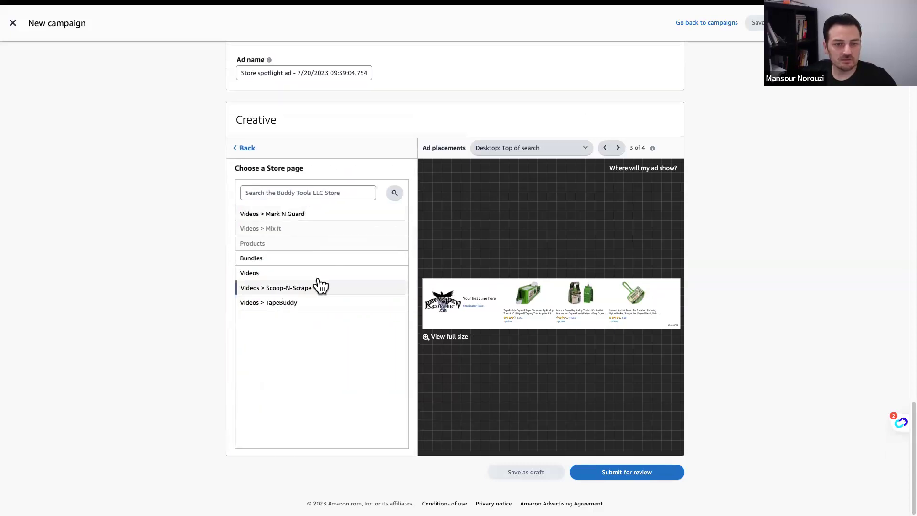
{"action": "left_click", "coordinate": [244, 149]}
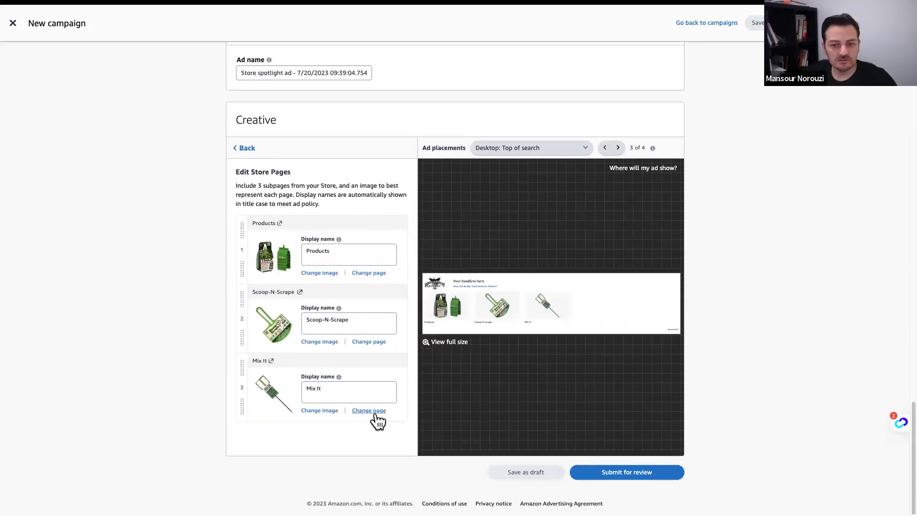
{"action": "left_click", "coordinate": [517, 141]}
{"action": "left_click", "coordinate": [731, 354]}
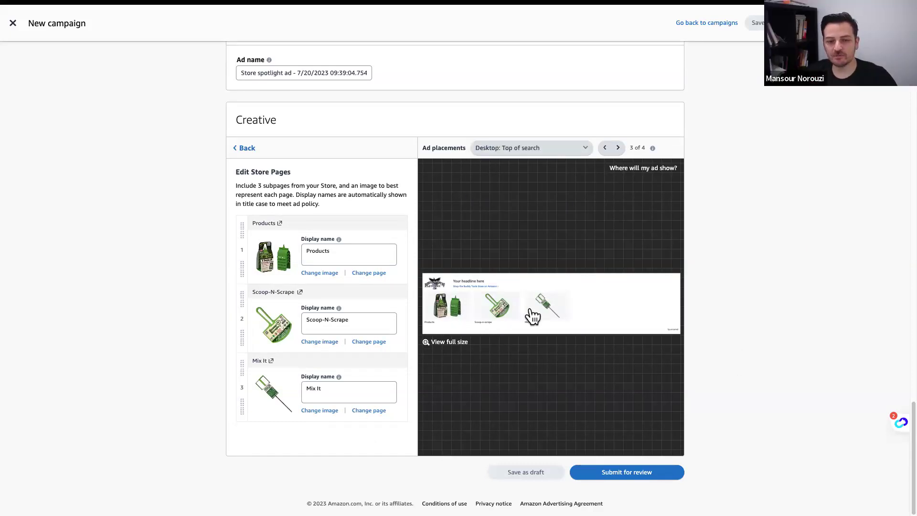
View the desktop ad at full size, preview the Mobile: Top of search placement and return to the creative's item list
{"action": "left_click", "coordinate": [461, 342]}
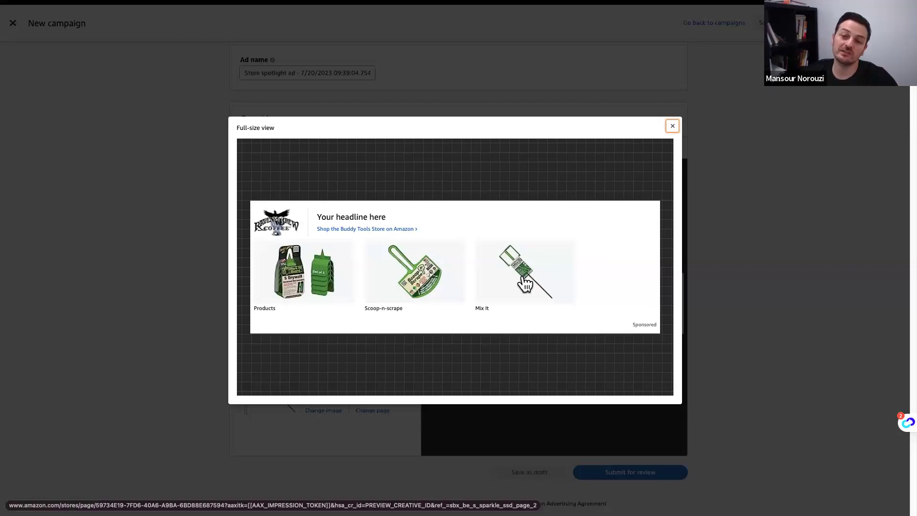
{"action": "left_click", "coordinate": [671, 127]}
{"action": "left_click", "coordinate": [547, 149]}
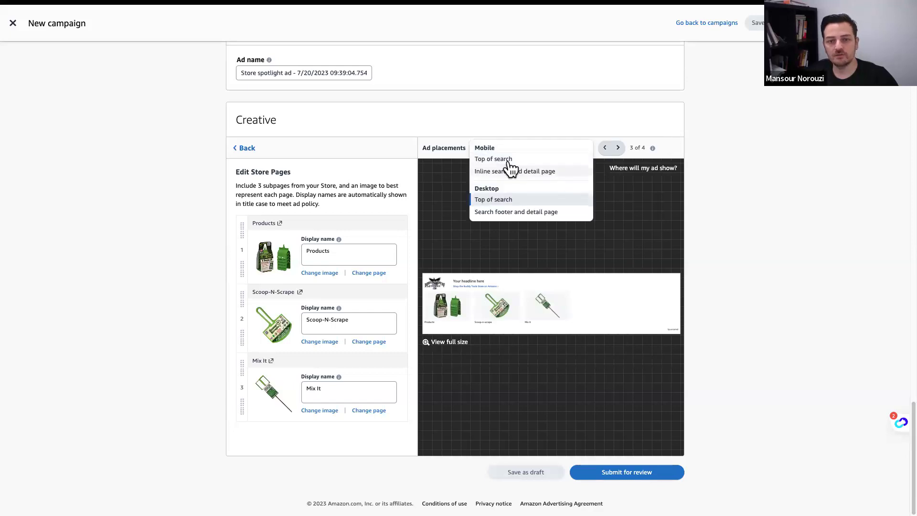
{"action": "left_click", "coordinate": [509, 159]}
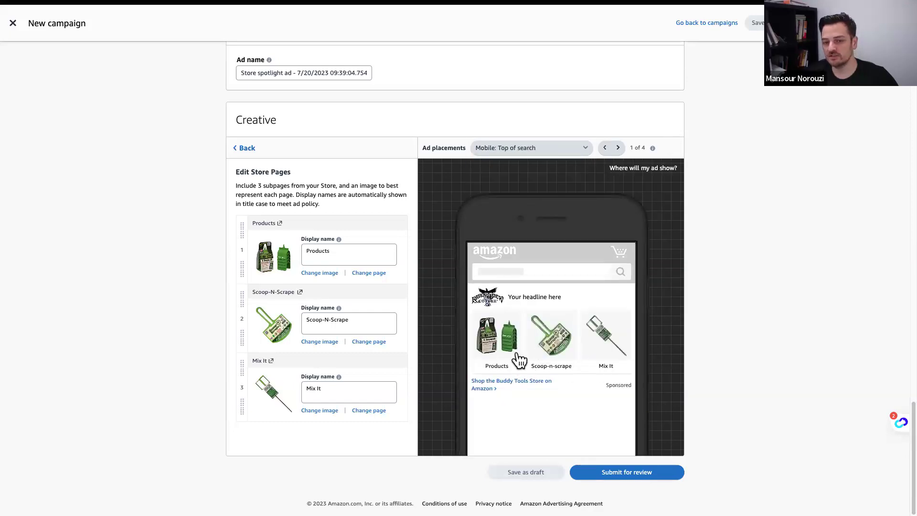
{"action": "left_click", "coordinate": [245, 148]}
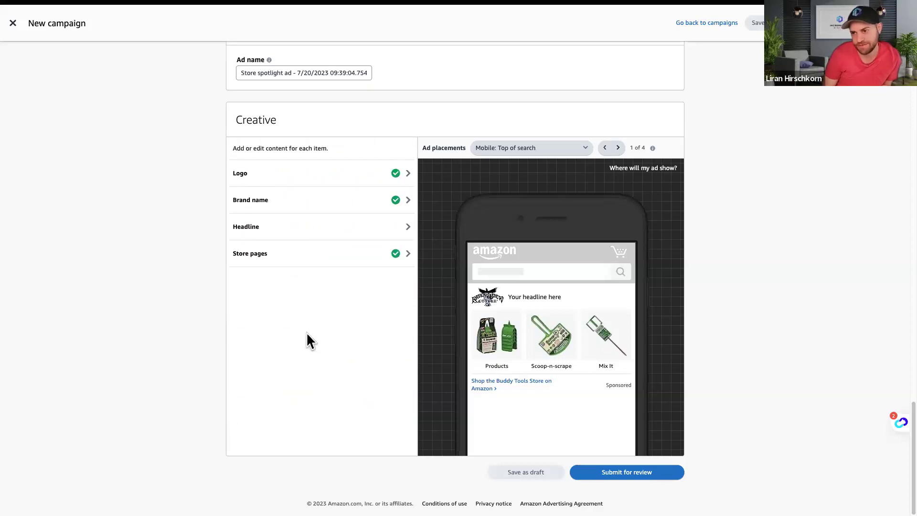
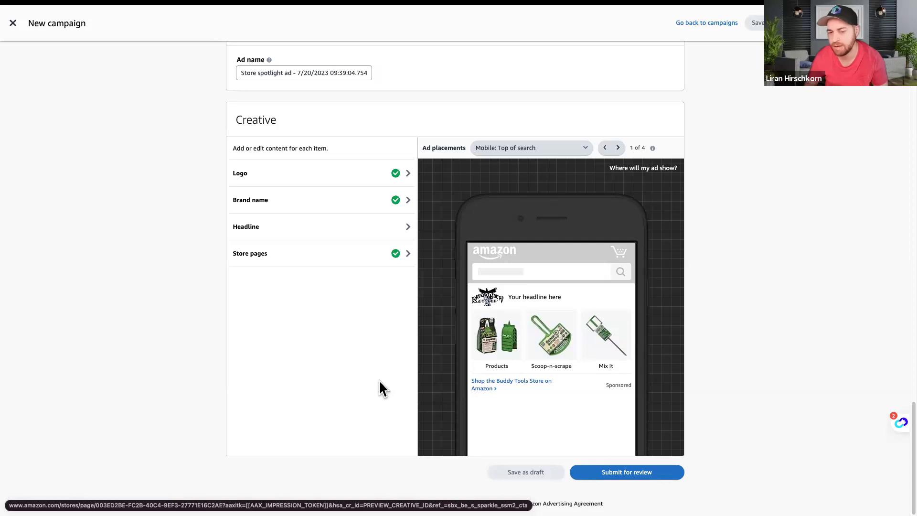
Switch to the Amazon shopping page, search for "addidas" and look through the sponsored Store ad and the results
{"action": "key", "text": "ctrl+Right"}
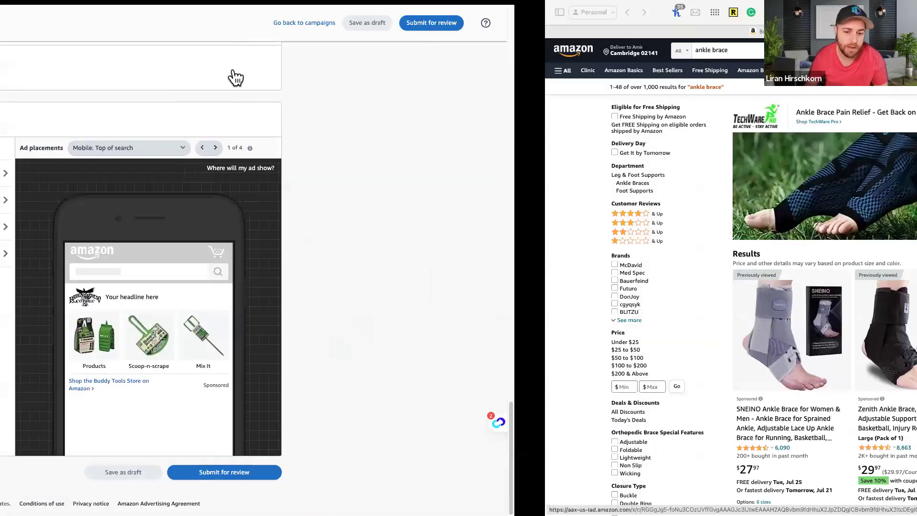
{"action": "triple_click", "coordinate": [199, 51]}
{"action": "type", "text": "addidas"}
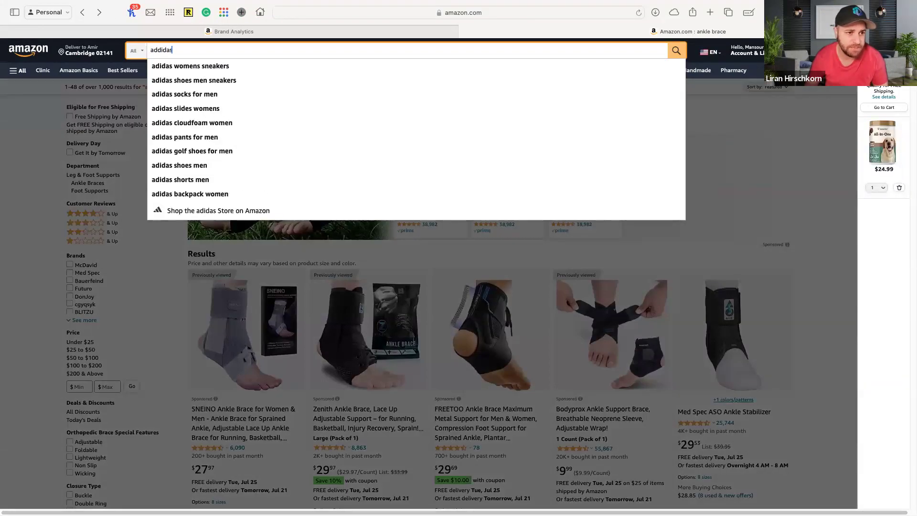
{"action": "key", "text": "Return"}
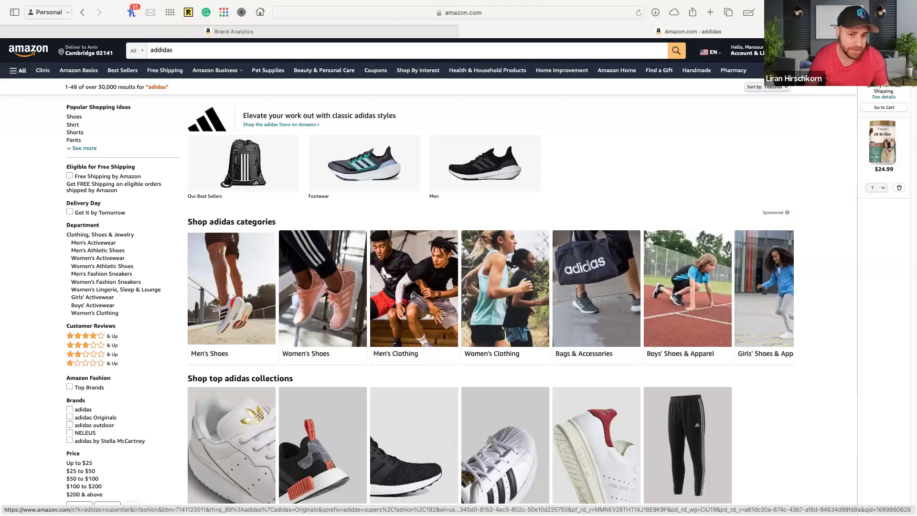
{"action": "scroll", "coordinate": [505, 444], "scroll_direction": "down", "scroll_amount": 1}
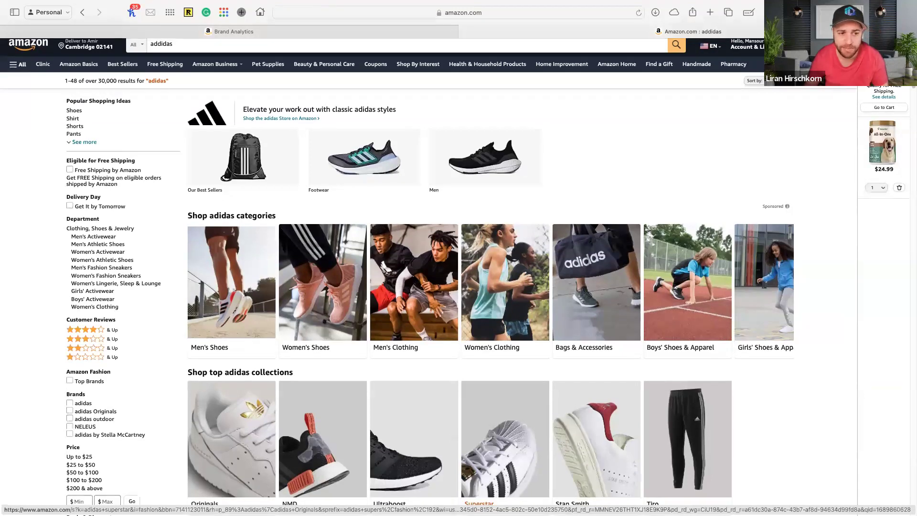
{"action": "scroll", "coordinate": [505, 444], "scroll_direction": "down", "scroll_amount": 5}
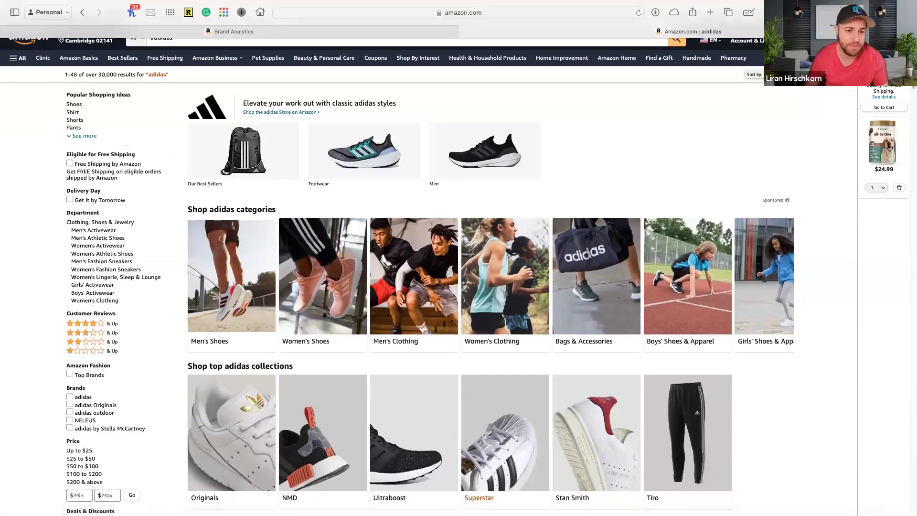
{"action": "scroll", "coordinate": [505, 444], "scroll_direction": "down", "scroll_amount": 10}
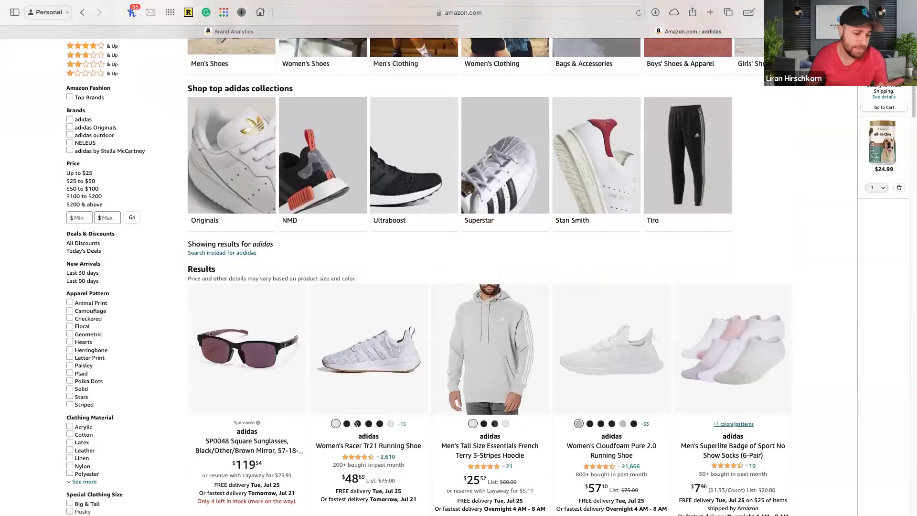
{"action": "scroll", "coordinate": [301, 234], "scroll_direction": "up", "scroll_amount": 15}
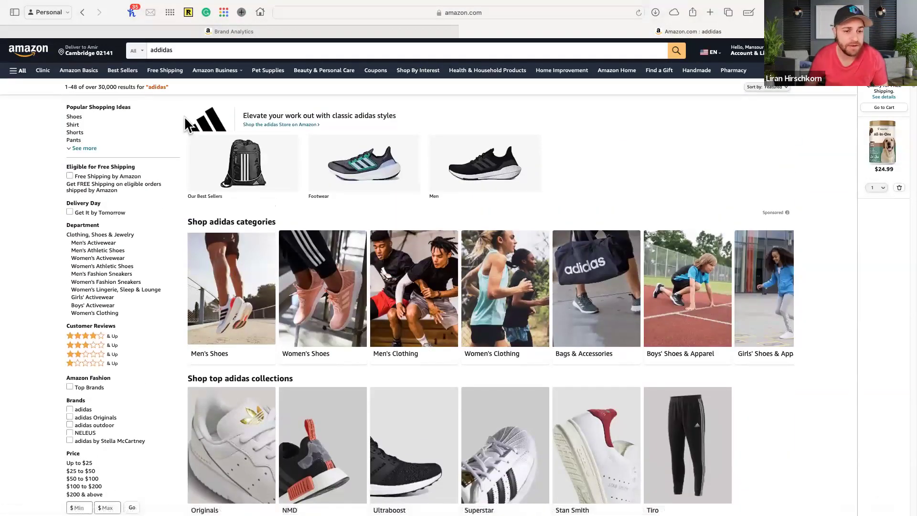
Search Amazon for "lego" to view the brand's sponsored ad
{"action": "left_click", "coordinate": [156, 48]}
{"action": "type", "text": "lego"}
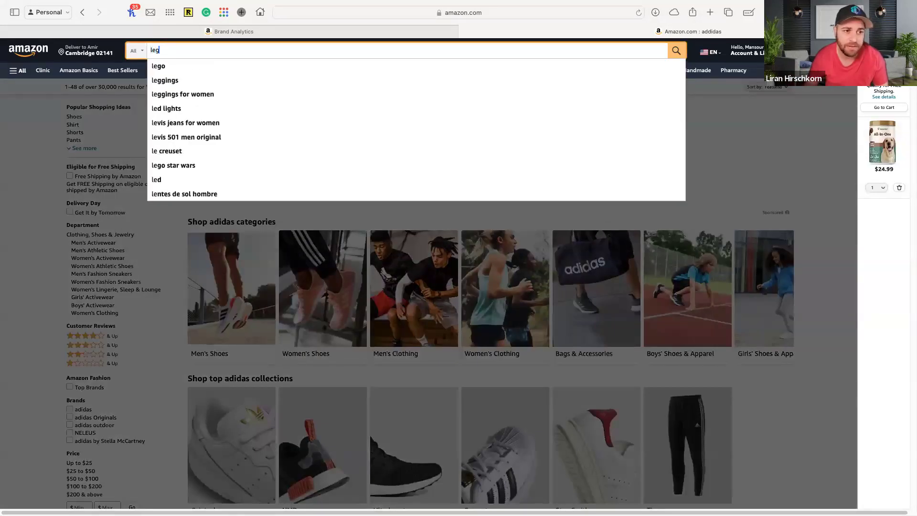
{"action": "left_click", "coordinate": [12, 237]}
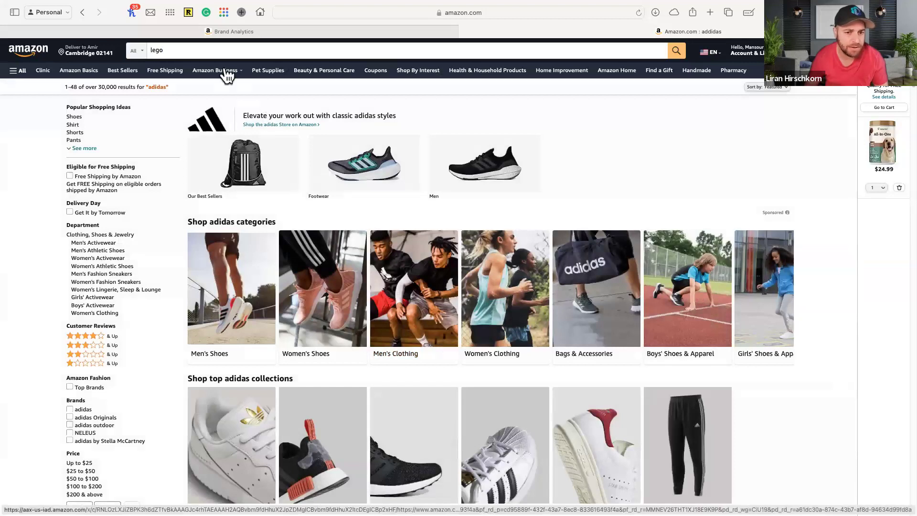
{"action": "left_click", "coordinate": [206, 47]}
{"action": "key", "text": "Return"}
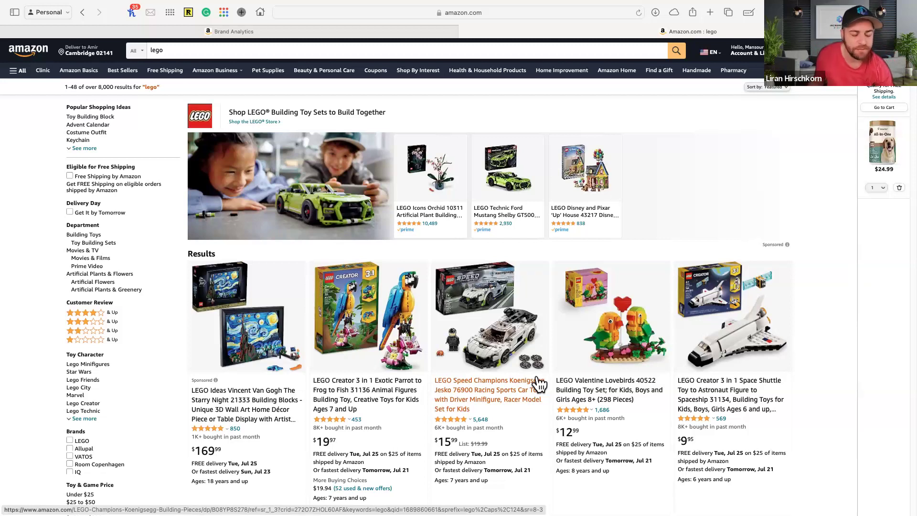
Search Amazon for "puma" to check the brand's sponsored ad format
{"action": "left_click", "coordinate": [238, 50]}
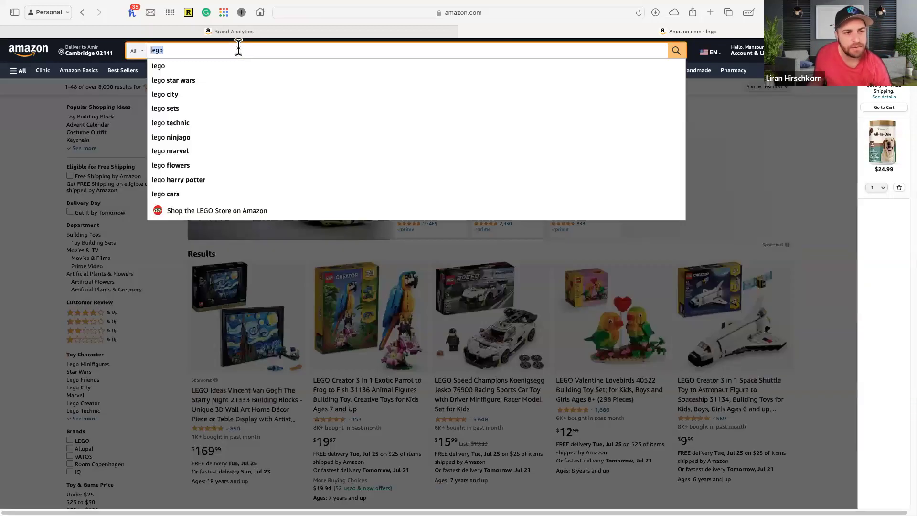
{"action": "type", "text": "puma"}
{"action": "key", "text": "Return"}
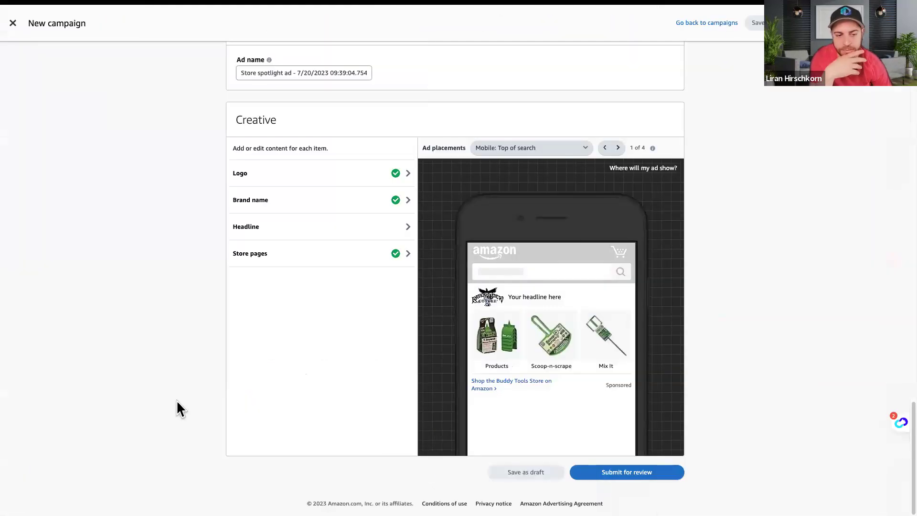
Return to the new campaign form and change the ad format to Video
{"action": "scroll", "coordinate": [176, 400], "scroll_direction": "up", "scroll_amount": 3}
{"action": "scroll", "coordinate": [176, 400], "scroll_direction": "up", "scroll_amount": 15}
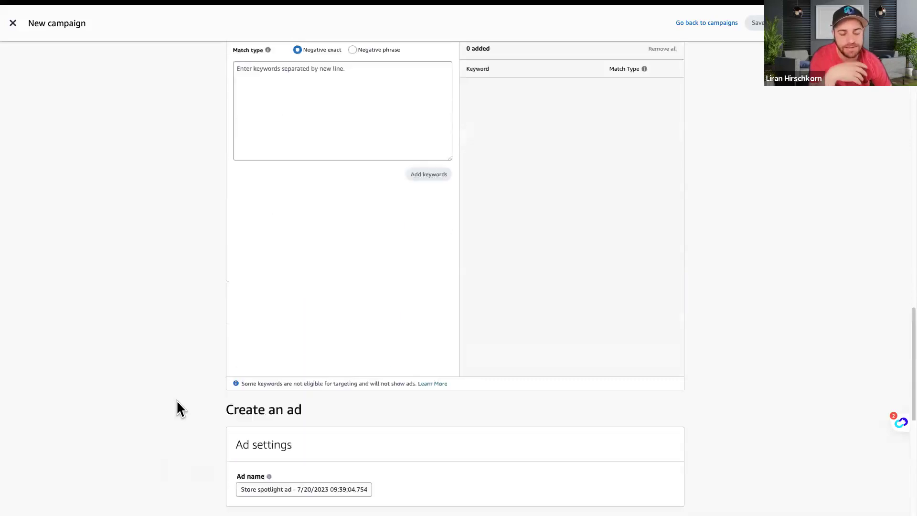
{"action": "scroll", "coordinate": [176, 399], "scroll_direction": "up", "scroll_amount": 10}
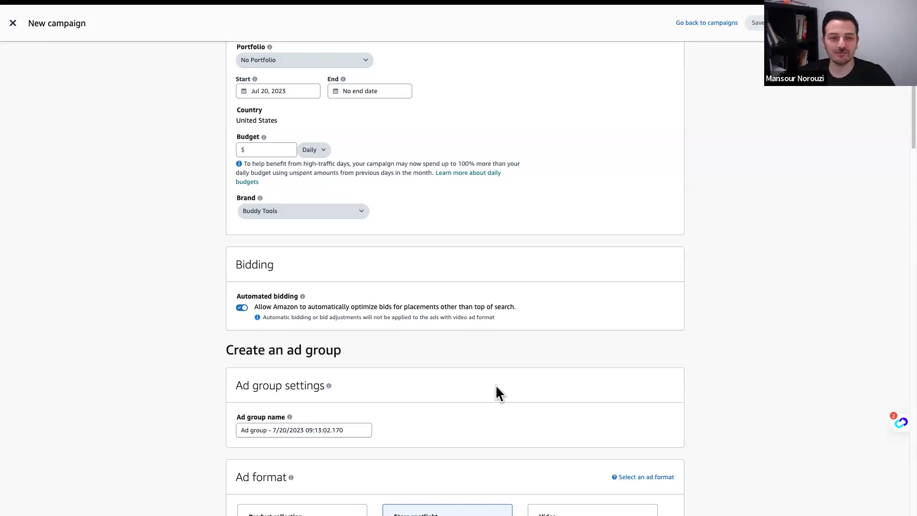
{"action": "scroll", "coordinate": [423, 331], "scroll_direction": "up", "scroll_amount": 3}
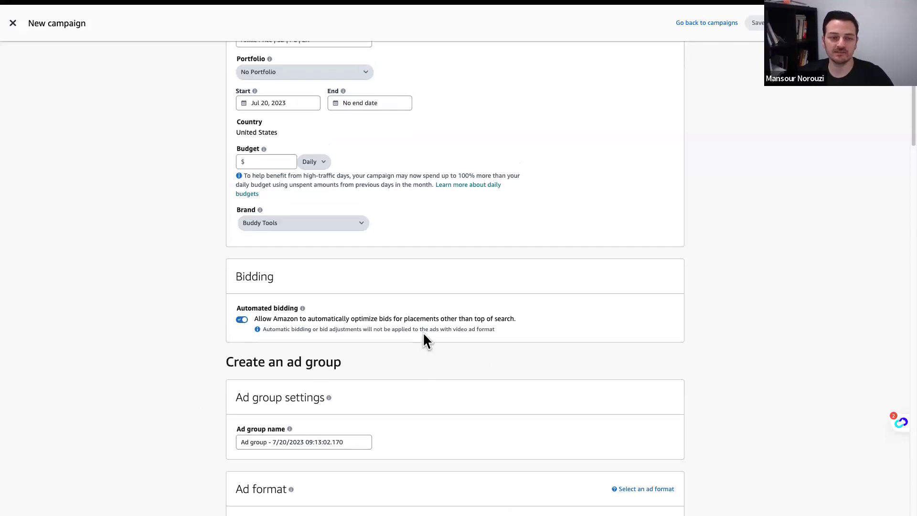
{"action": "scroll", "coordinate": [423, 331], "scroll_direction": "down", "scroll_amount": 8}
{"action": "scroll", "coordinate": [480, 348], "scroll_direction": "down", "scroll_amount": 5}
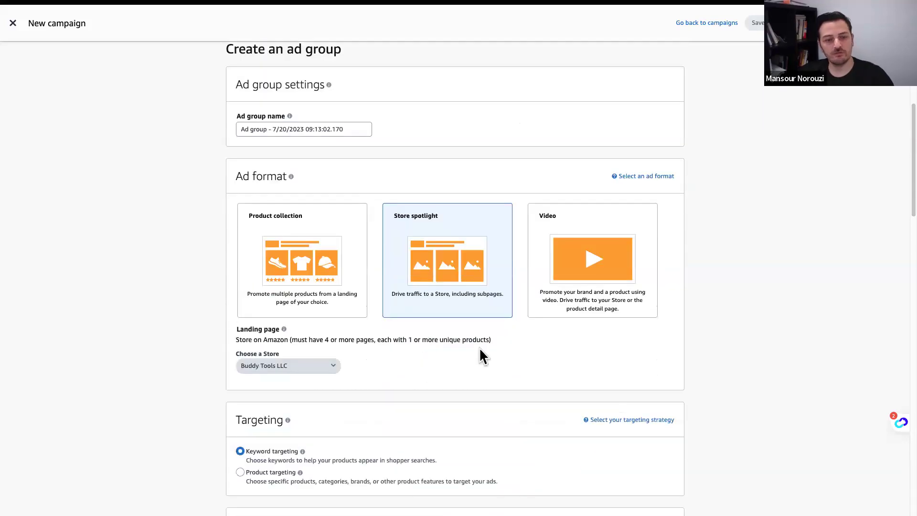
{"action": "left_click", "coordinate": [574, 114]}
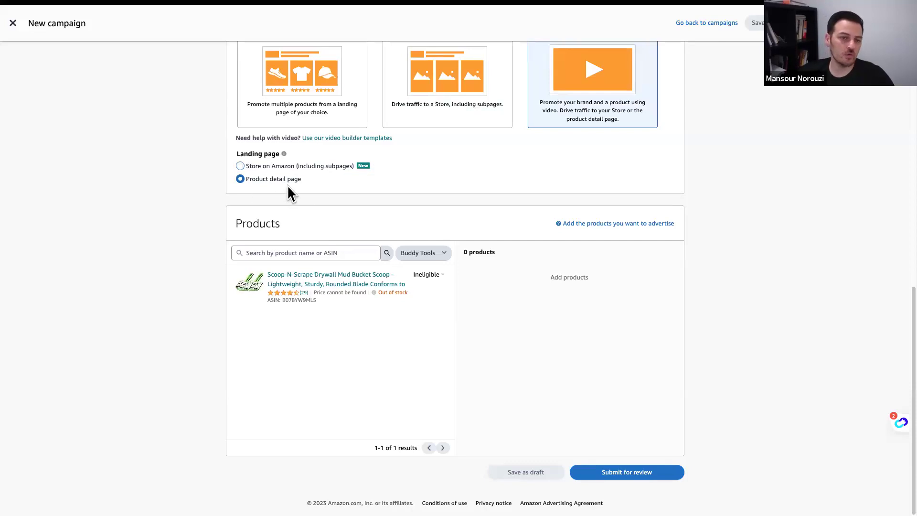
Search all Amazon products for "buddy tools" and add the Curved Bucket Scoop for 5 Gallon Buckets as the advertised product
{"action": "mouse_move", "coordinate": [423, 284]}
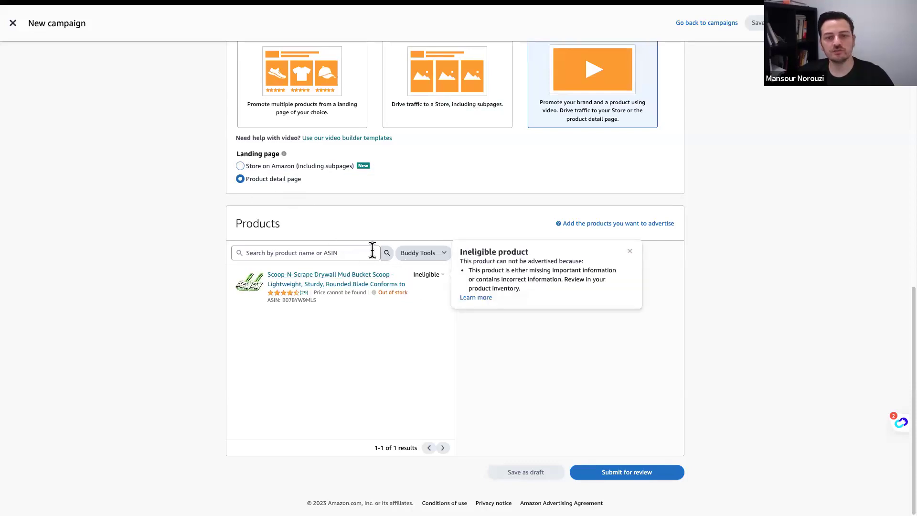
{"action": "left_click", "coordinate": [415, 257]}
{"action": "left_click", "coordinate": [415, 266]}
{"action": "left_click", "coordinate": [325, 254]}
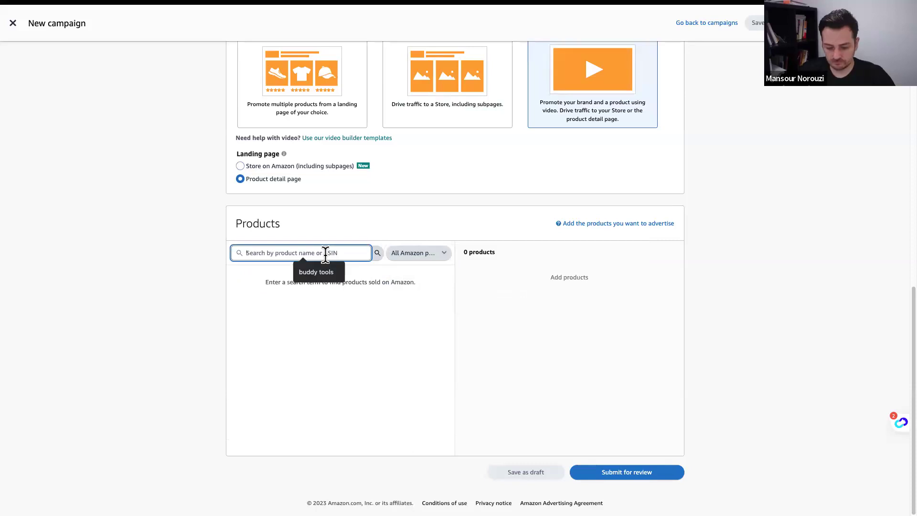
{"action": "type", "text": "buddy tools"}
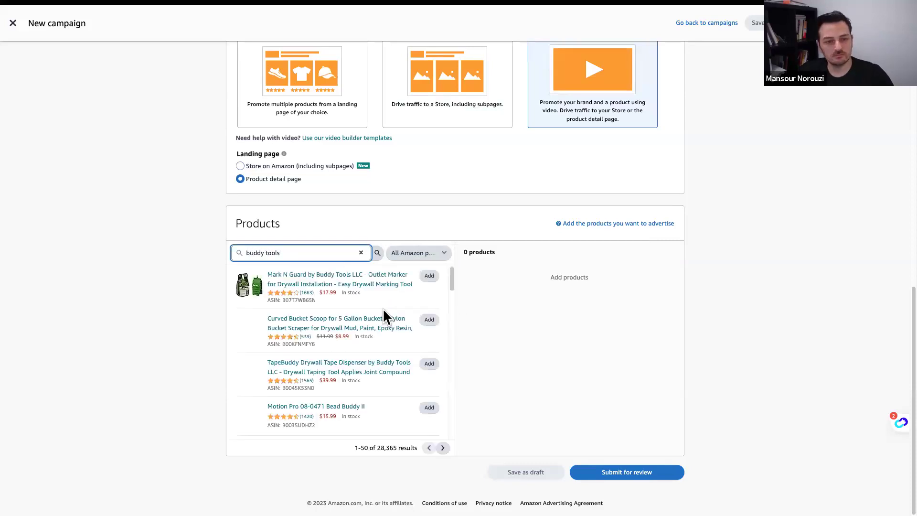
{"action": "left_click", "coordinate": [428, 321]}
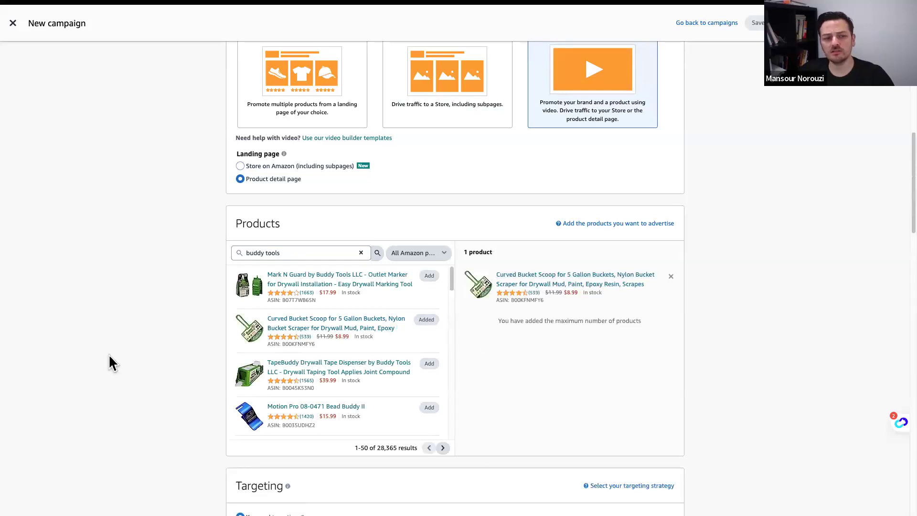
Open the Video item in the ad's creative to view its video specifications
{"action": "scroll", "coordinate": [113, 356], "scroll_direction": "down", "scroll_amount": 6}
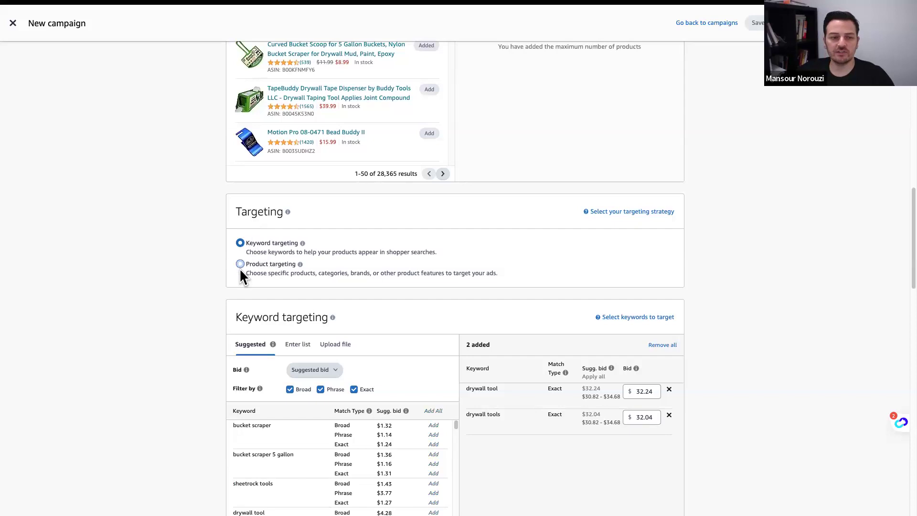
{"action": "scroll", "coordinate": [191, 297], "scroll_direction": "down", "scroll_amount": 6}
{"action": "scroll", "coordinate": [190, 300], "scroll_direction": "down", "scroll_amount": 6}
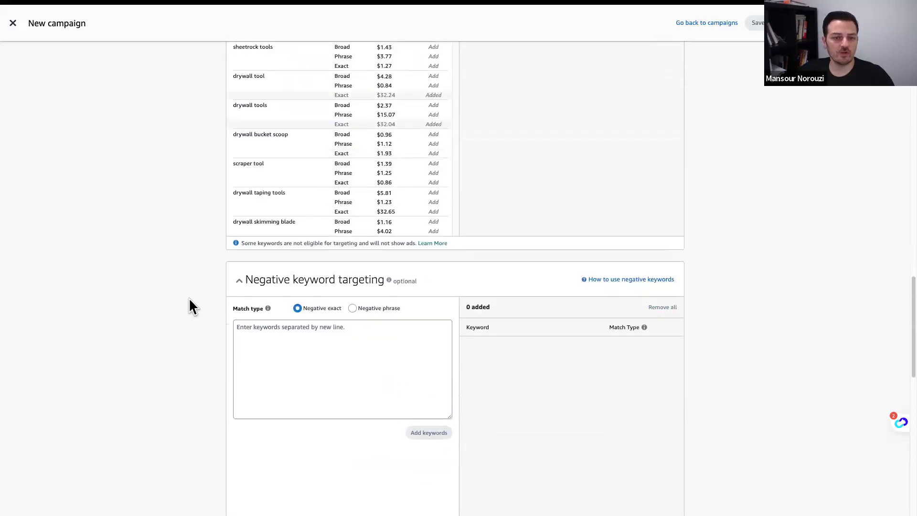
{"action": "scroll", "coordinate": [190, 306], "scroll_direction": "down", "scroll_amount": 7}
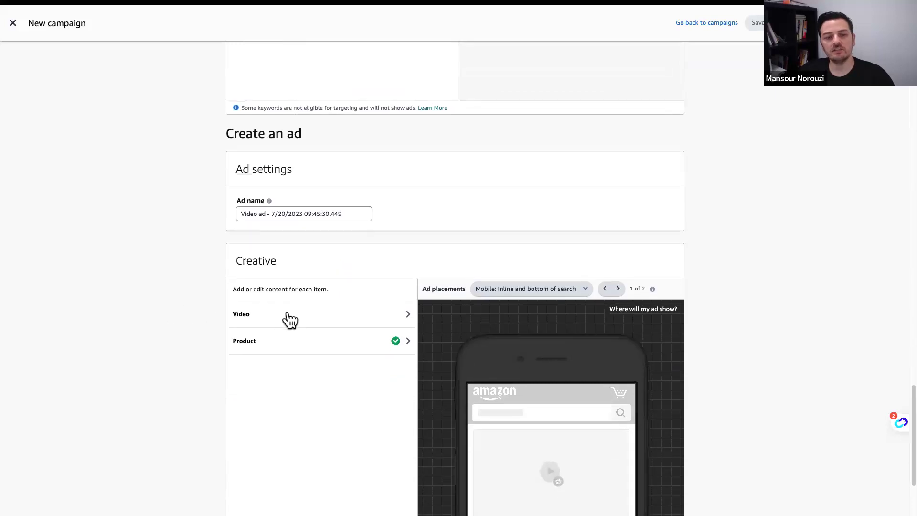
{"action": "left_click", "coordinate": [286, 318]}
{"action": "scroll", "coordinate": [296, 367], "scroll_direction": "down", "scroll_amount": 1}
Open the creative assets library for adding a video, close it without choosing one, and review the targeting and creative sections
{"action": "left_click", "coordinate": [257, 360]}
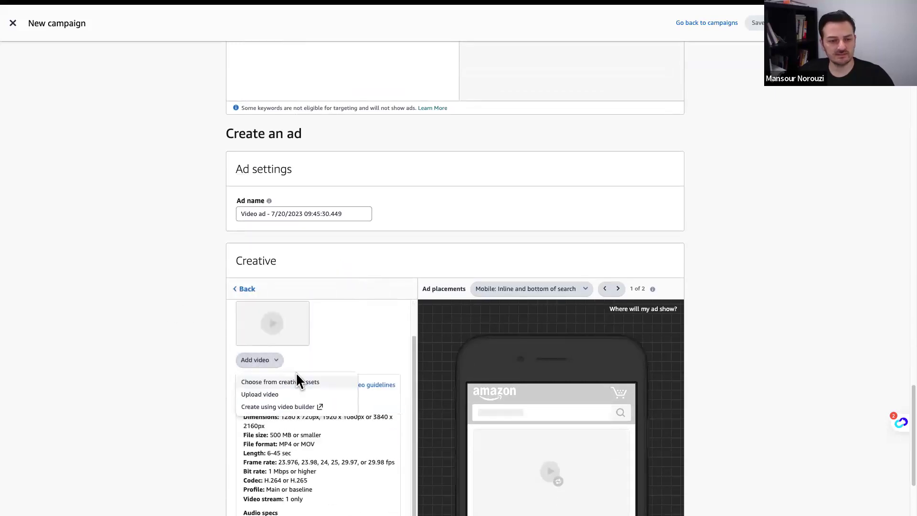
{"action": "left_click", "coordinate": [270, 381]}
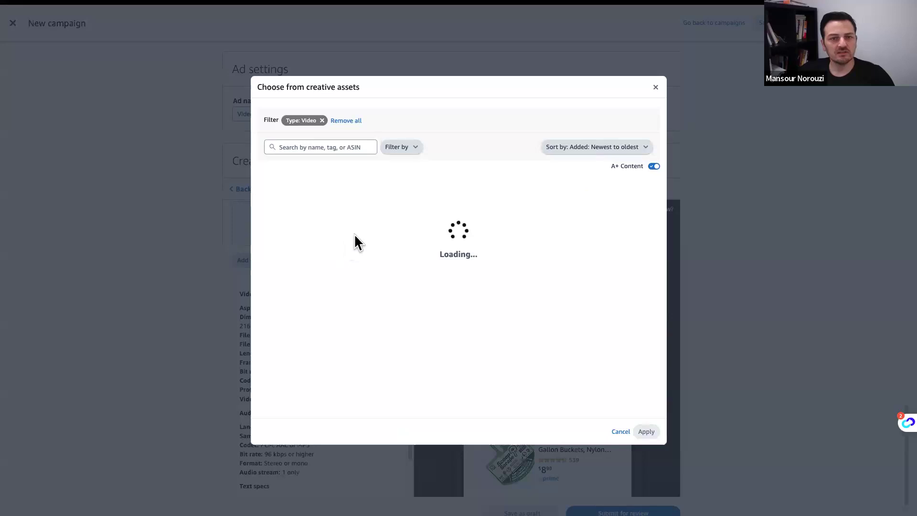
{"action": "left_click", "coordinate": [655, 87]}
{"action": "scroll", "coordinate": [199, 331], "scroll_direction": "down", "scroll_amount": 12}
{"action": "scroll", "coordinate": [199, 331], "scroll_direction": "down", "scroll_amount": 15}
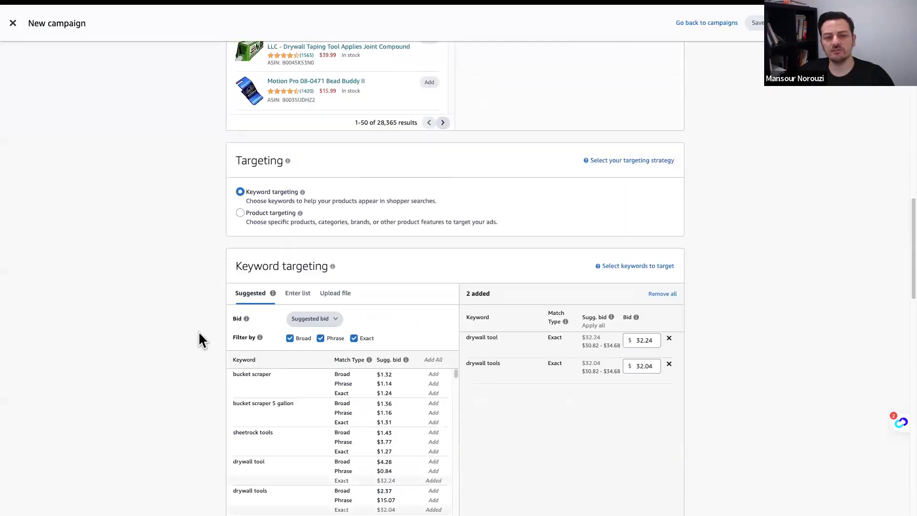
{"action": "scroll", "coordinate": [198, 331], "scroll_direction": "down", "scroll_amount": 8}
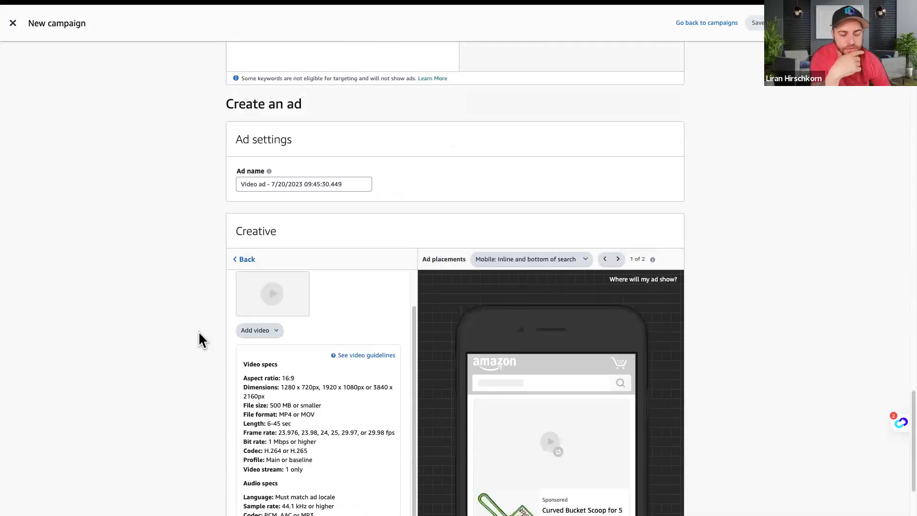
Check the options for adding a video, and preview the ad in the desktop inline and bottom of search placement
{"action": "left_click", "coordinate": [259, 218]}
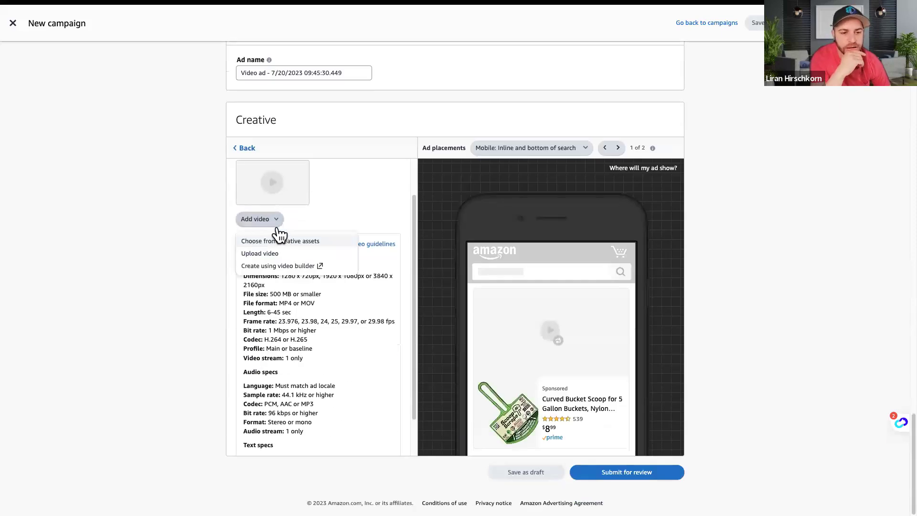
{"action": "left_click", "coordinate": [284, 267]}
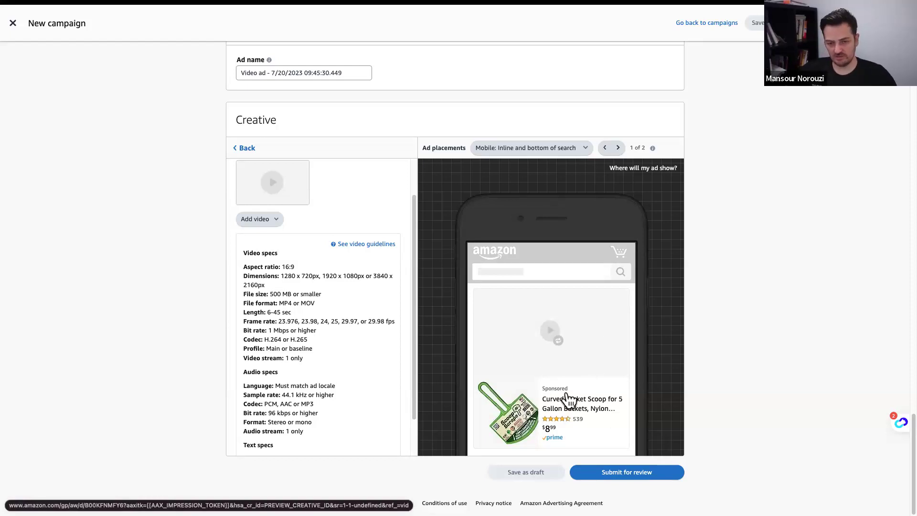
{"action": "left_click", "coordinate": [531, 148]}
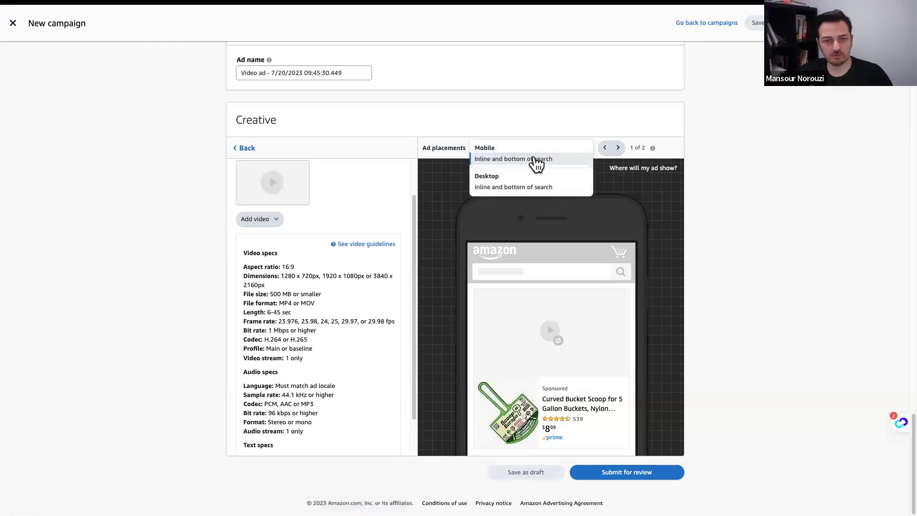
{"action": "left_click", "coordinate": [529, 188]}
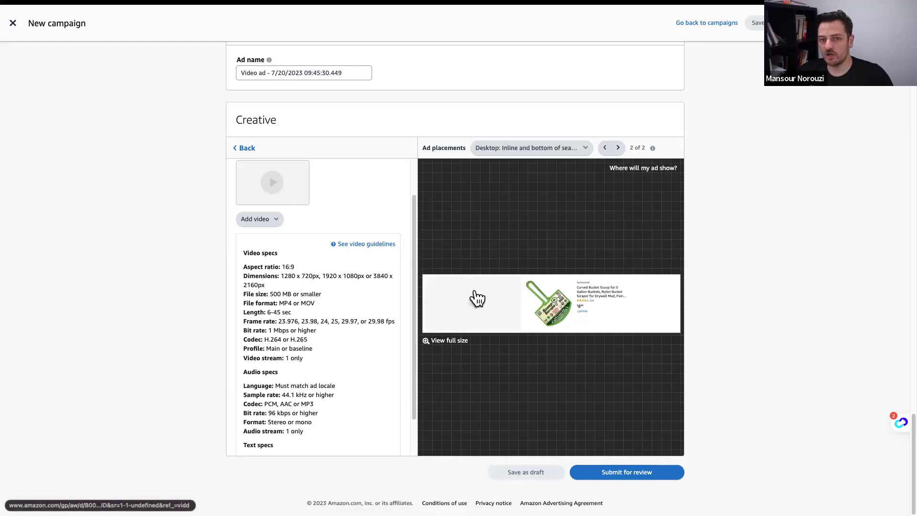
Set the video ad's landing page to the Store on Amazon and list the pages available in the Buddy Tools LLC store
{"action": "scroll", "coordinate": [172, 270], "scroll_direction": "up", "scroll_amount": 10}
{"action": "scroll", "coordinate": [182, 291], "scroll_direction": "up", "scroll_amount": 10}
{"action": "scroll", "coordinate": [196, 324], "scroll_direction": "down", "scroll_amount": 11}
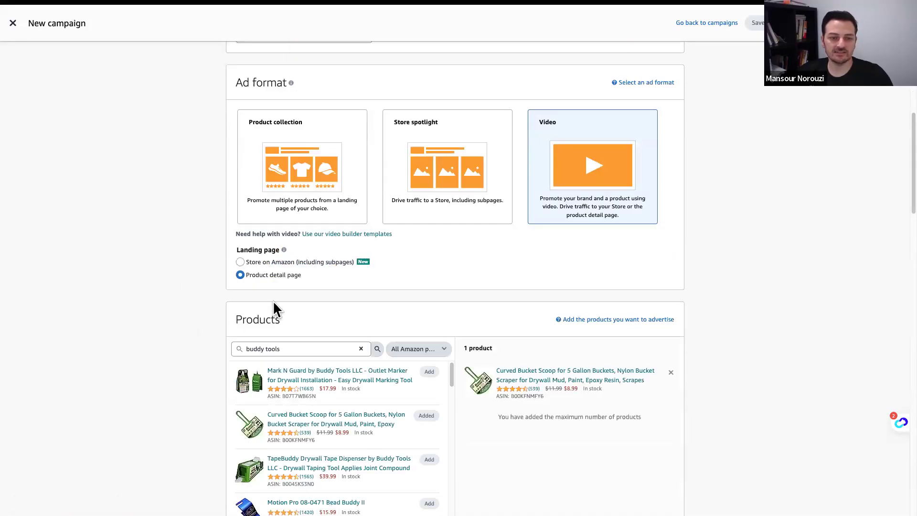
{"action": "left_click", "coordinate": [262, 264]}
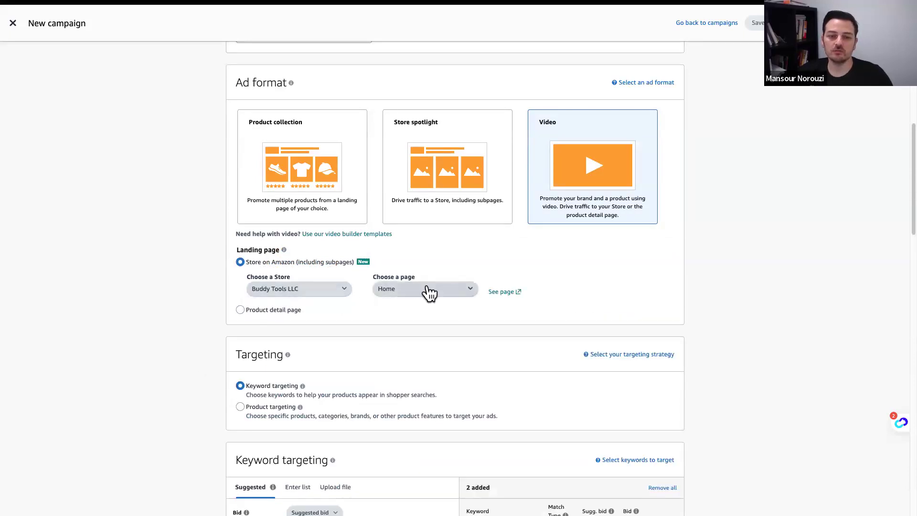
{"action": "left_click", "coordinate": [429, 293]}
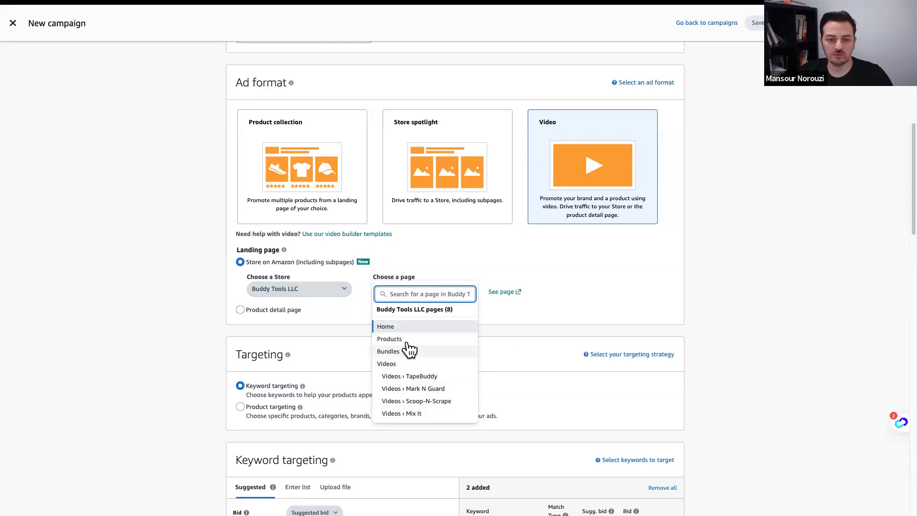
Inspect the products assigned to the video ad's creative and return to the creative overview
{"action": "scroll", "coordinate": [210, 343], "scroll_direction": "down", "scroll_amount": 20}
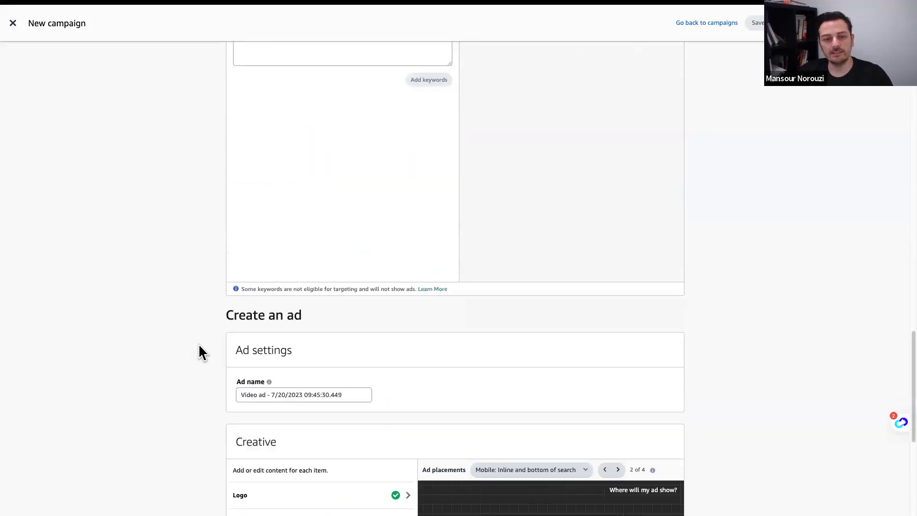
{"action": "scroll", "coordinate": [199, 344], "scroll_direction": "down", "scroll_amount": 6}
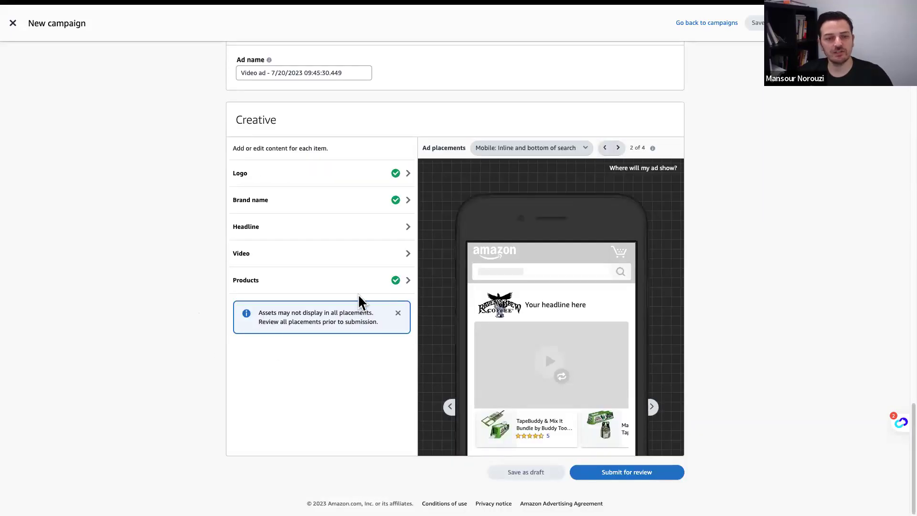
{"action": "left_click", "coordinate": [301, 289]}
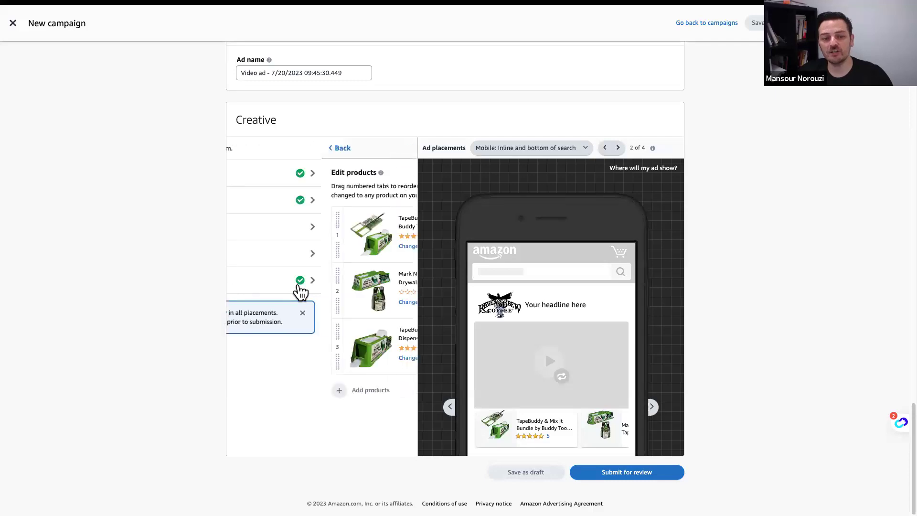
{"action": "left_click", "coordinate": [245, 149]}
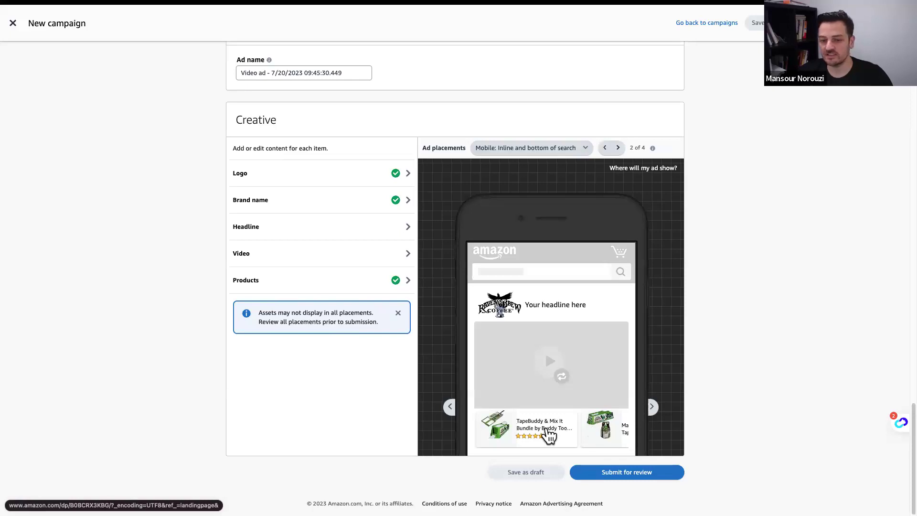
Preview the ad in the mobile top of search, desktop top of search, and desktop inline and bottom of search placements
{"action": "left_click", "coordinate": [543, 146]}
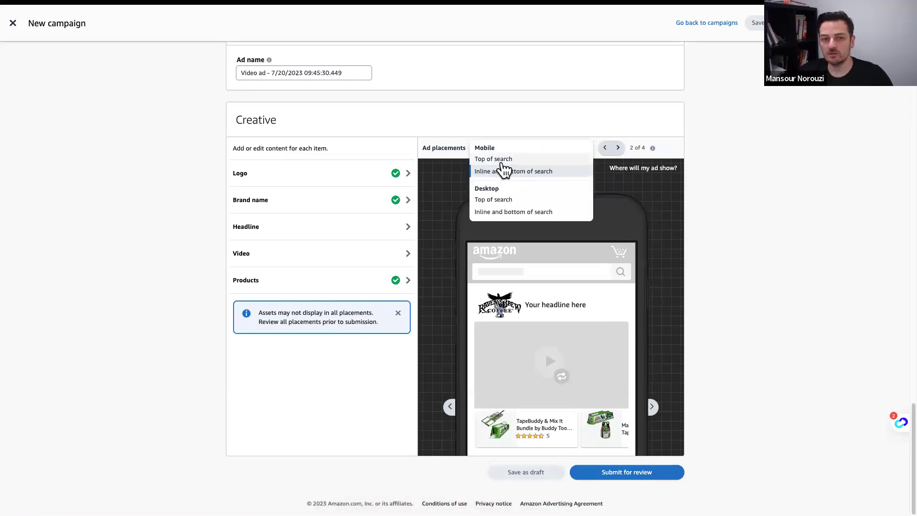
{"action": "left_click", "coordinate": [501, 159]}
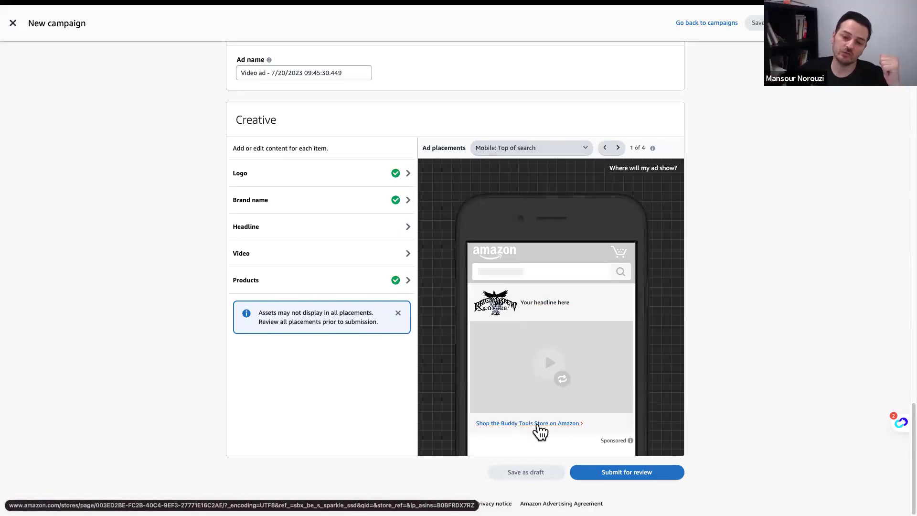
{"action": "left_click", "coordinate": [526, 151]}
{"action": "left_click", "coordinate": [521, 200]}
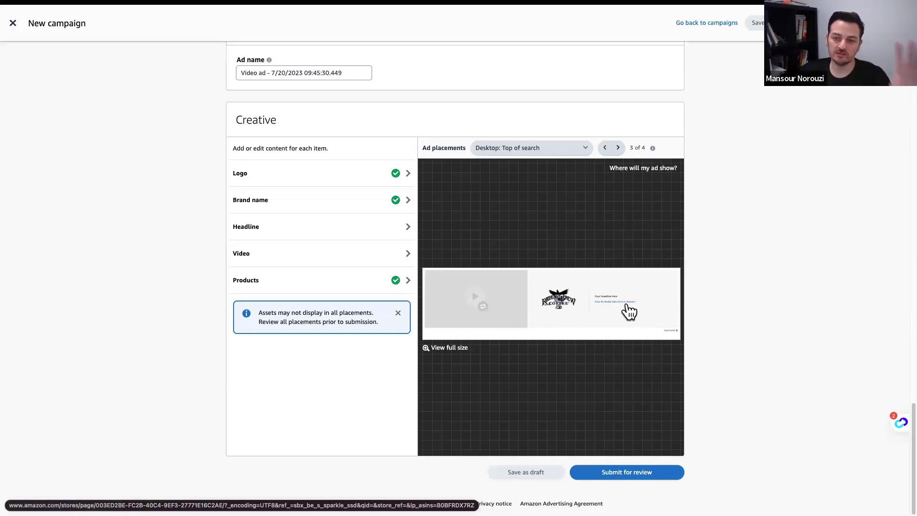
{"action": "left_click", "coordinate": [548, 151]}
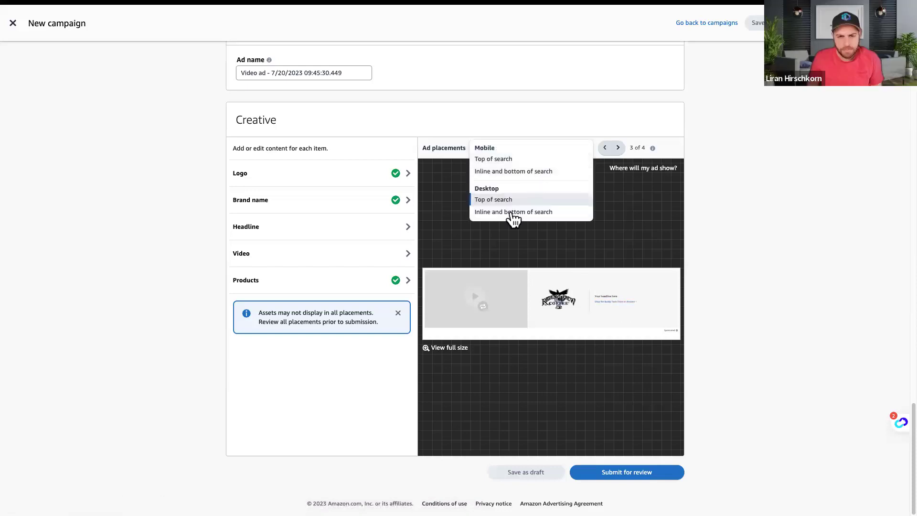
{"action": "left_click", "coordinate": [516, 213]}
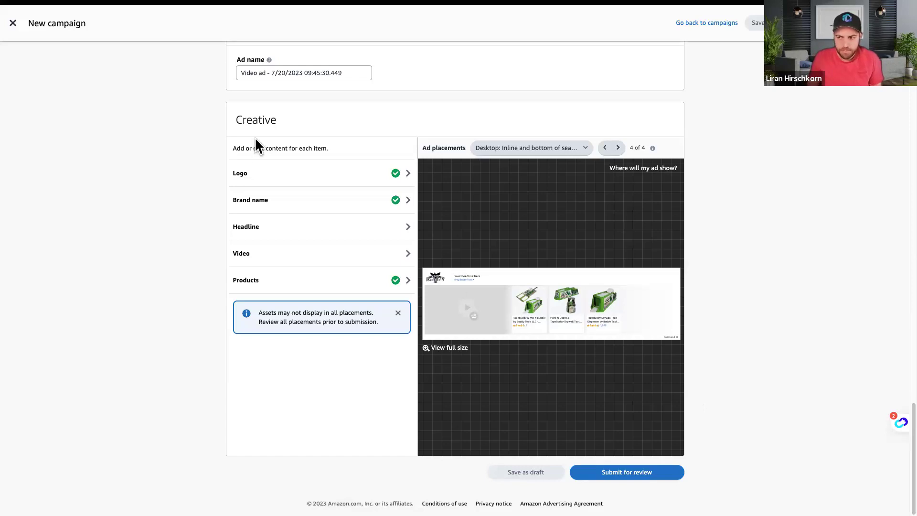
Turn off automated bidding for placements other than top of search in the campaign's bidding settings
{"action": "scroll", "coordinate": [166, 208], "scroll_direction": "up", "scroll_amount": 15}
{"action": "scroll", "coordinate": [168, 216], "scroll_direction": "up", "scroll_amount": 10}
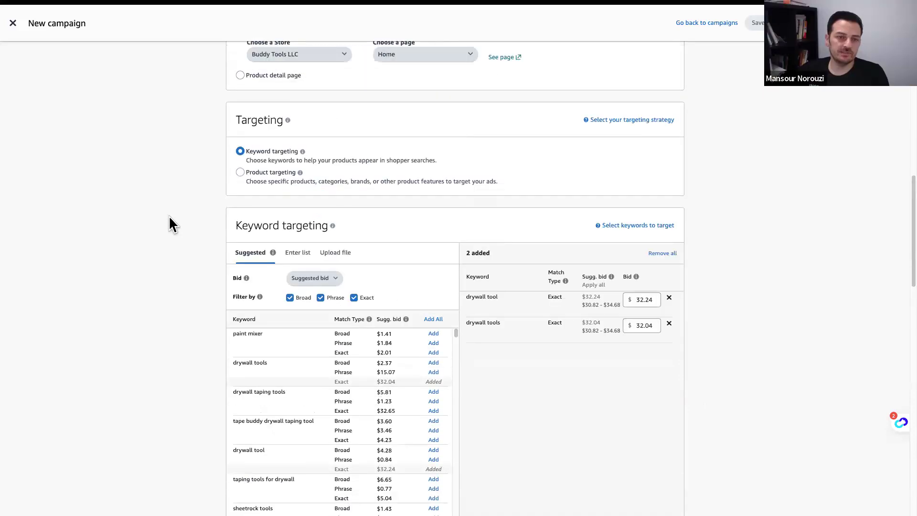
{"action": "scroll", "coordinate": [217, 271], "scroll_direction": "up", "scroll_amount": 5}
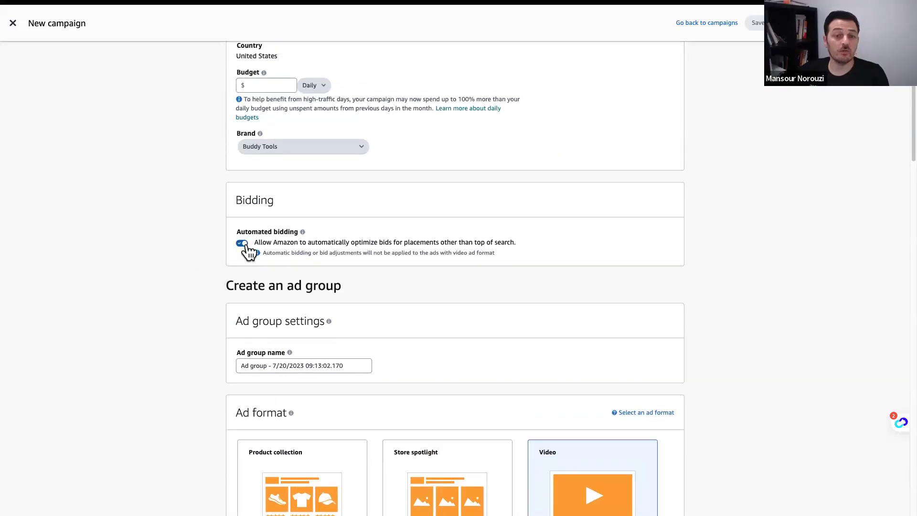
{"action": "left_click", "coordinate": [247, 245]}
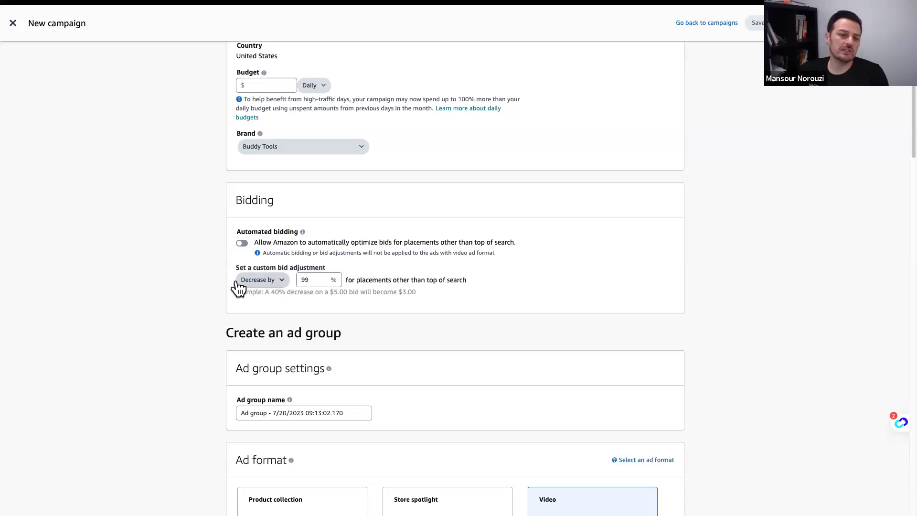
Review the bids of the added drywall keywords and set the custom bid adjustment to a decrease of 80%
{"action": "scroll", "coordinate": [215, 286], "scroll_direction": "down", "scroll_amount": 7}
{"action": "scroll", "coordinate": [216, 287], "scroll_direction": "down", "scroll_amount": 4}
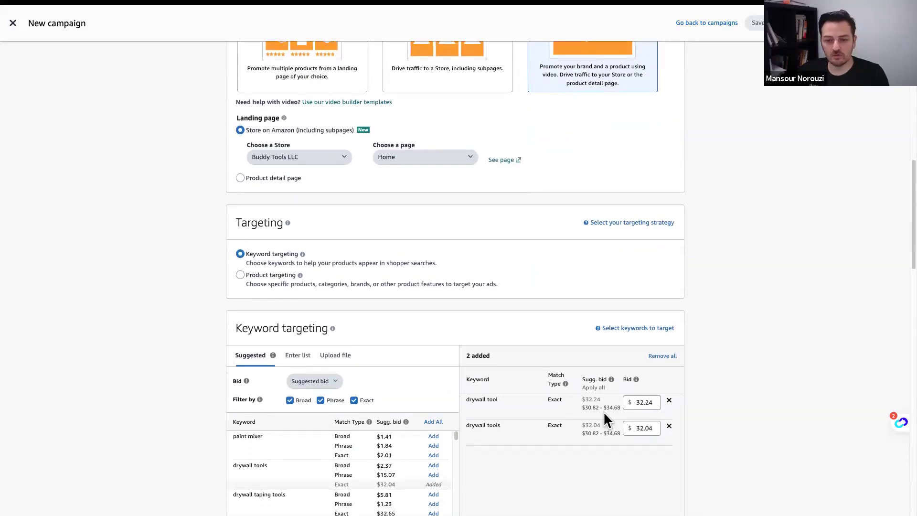
{"action": "scroll", "coordinate": [602, 414], "scroll_direction": "down", "scroll_amount": 3}
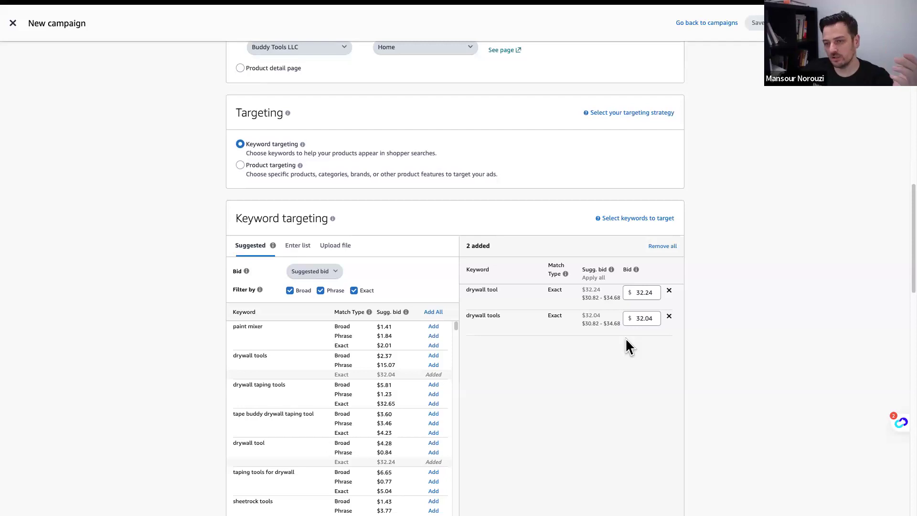
{"action": "scroll", "coordinate": [499, 305], "scroll_direction": "up", "scroll_amount": 10}
{"action": "scroll", "coordinate": [325, 205], "scroll_direction": "up", "scroll_amount": 3}
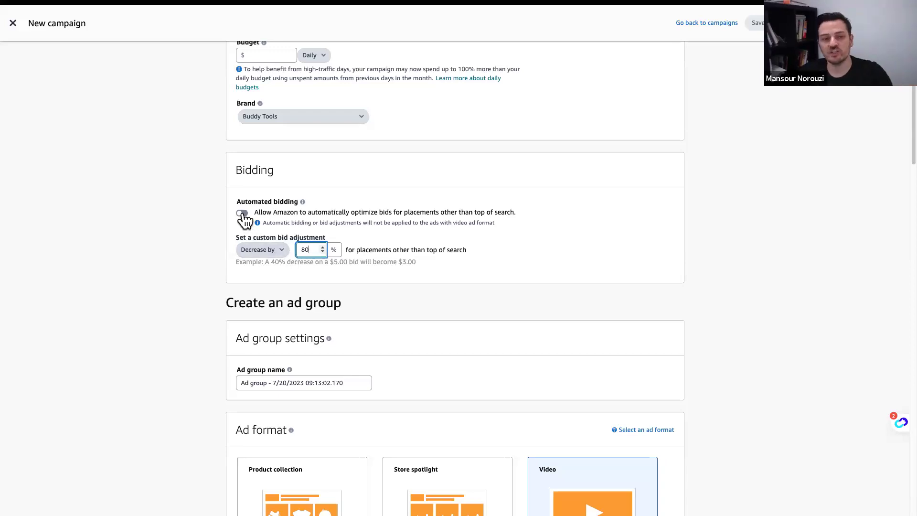
{"action": "scroll", "coordinate": [201, 263], "scroll_direction": "up", "scroll_amount": 5}
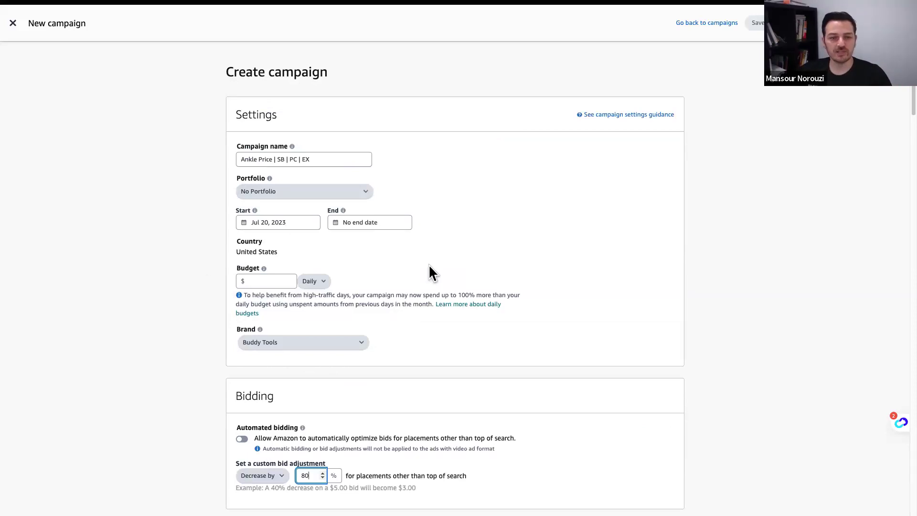
{"action": "key", "text": "ctrl+Left"}
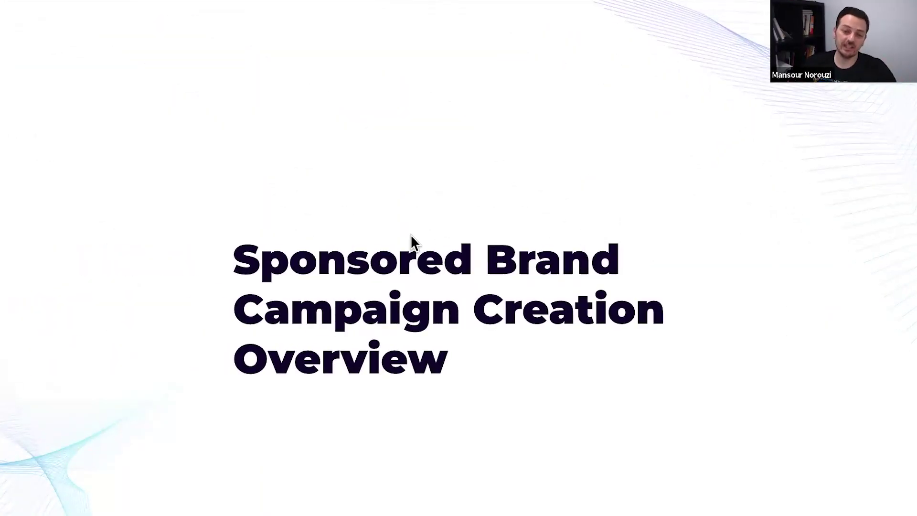
{"action": "key", "text": "Right"}
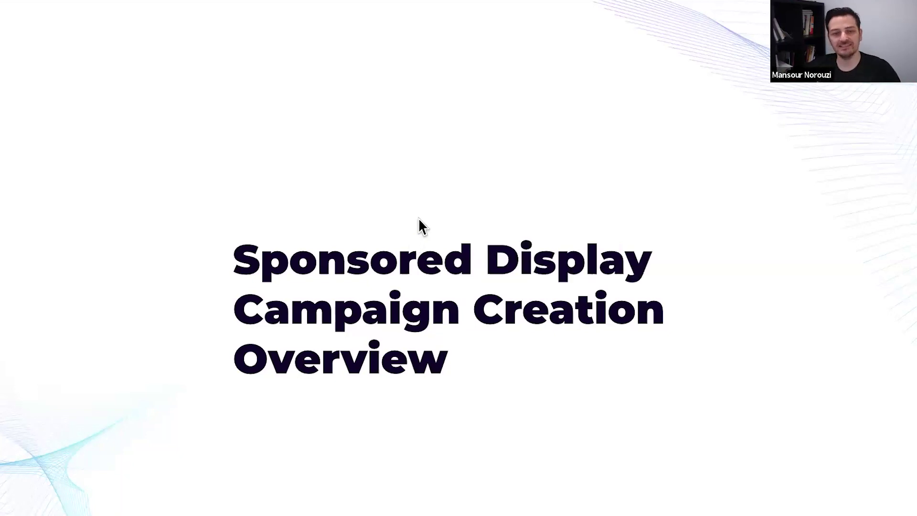
{"action": "key", "text": "ctrl+Right"}
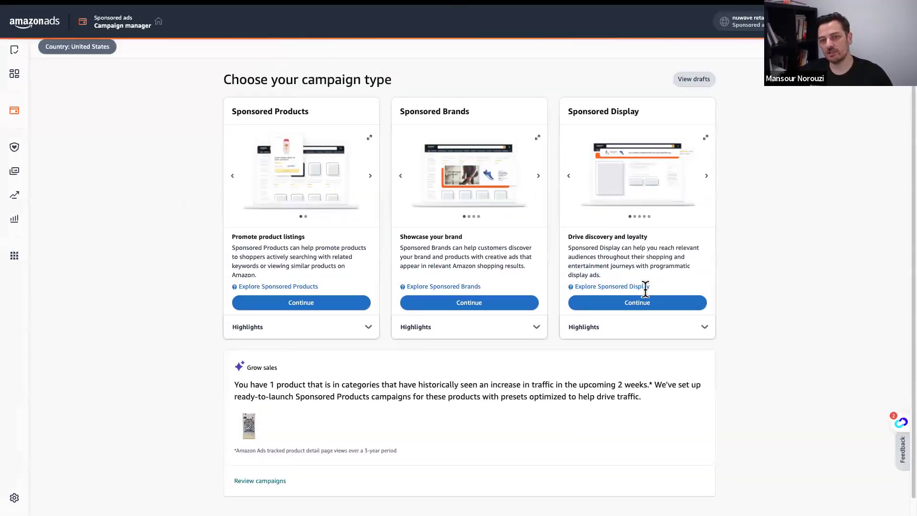
Start a new Sponsored Display campaign and go to its bidding section
{"action": "left_click", "coordinate": [640, 308]}
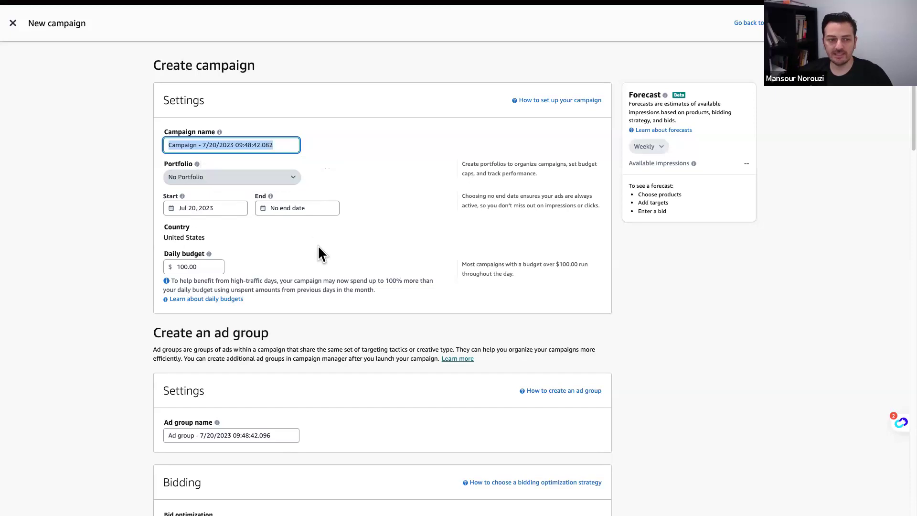
{"action": "scroll", "coordinate": [339, 265], "scroll_direction": "down", "scroll_amount": 3}
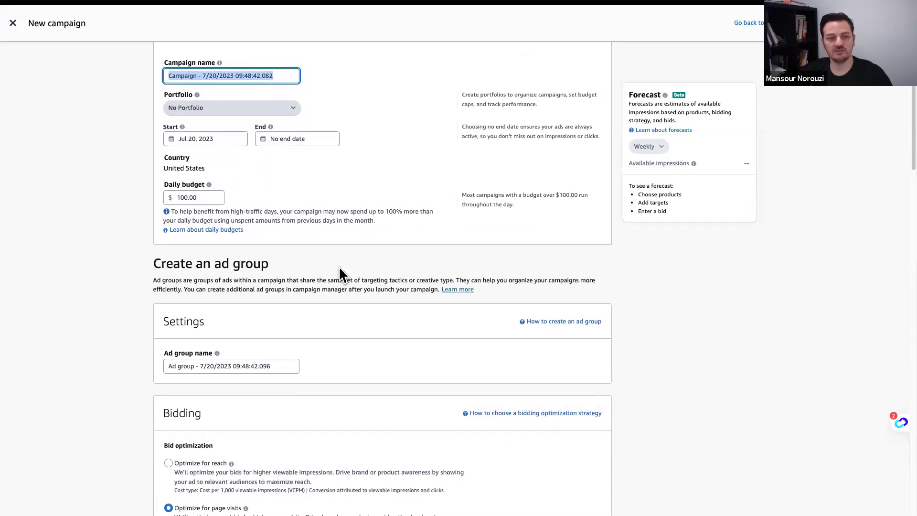
{"action": "scroll", "coordinate": [288, 299], "scroll_direction": "down", "scroll_amount": 5}
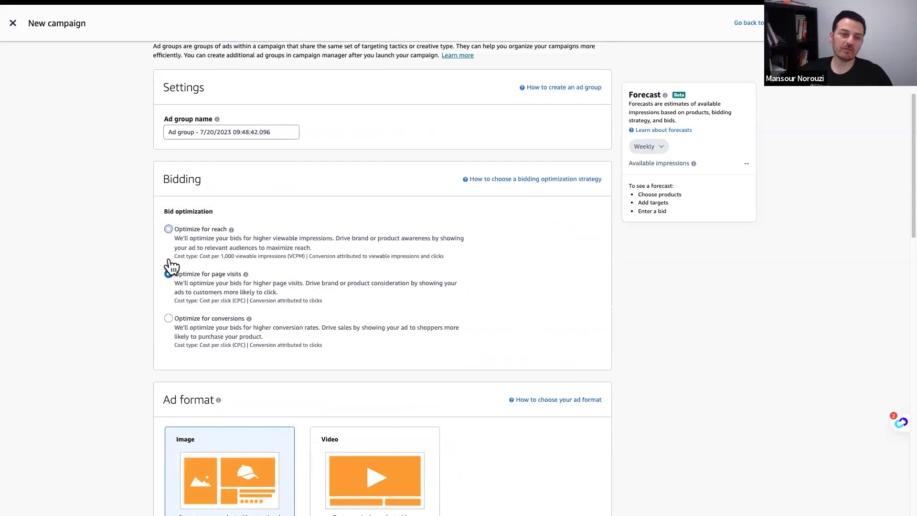
Go through the reach and page visits bid optimizations, and set the strategy to Optimize for conversions
{"action": "left_click", "coordinate": [169, 229]}
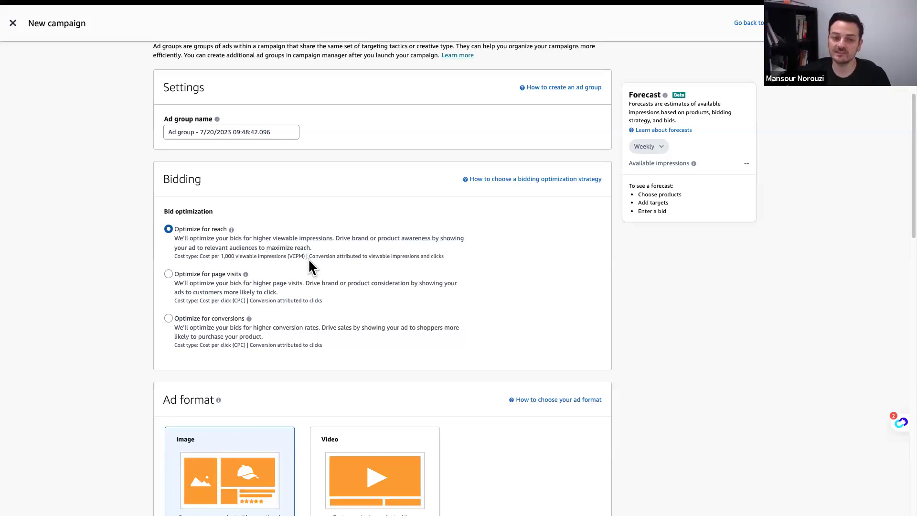
{"action": "left_click", "coordinate": [168, 275]}
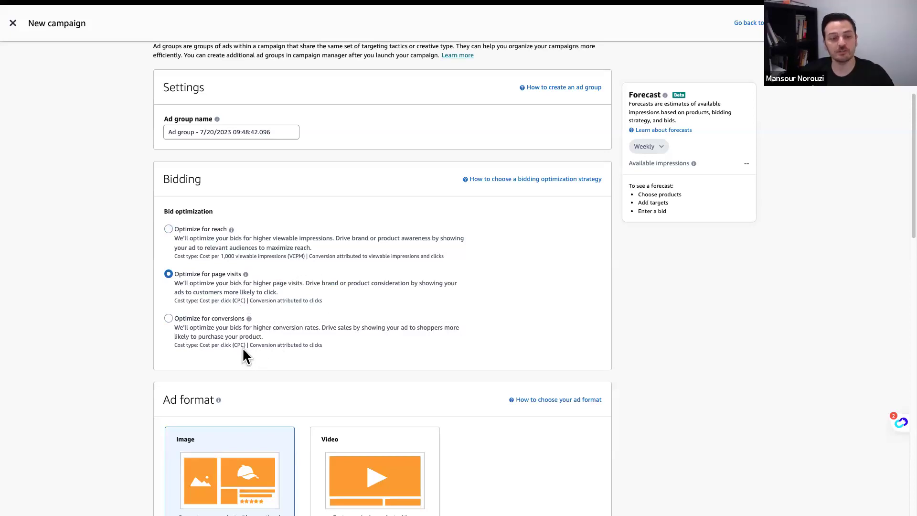
{"action": "left_click", "coordinate": [169, 319]}
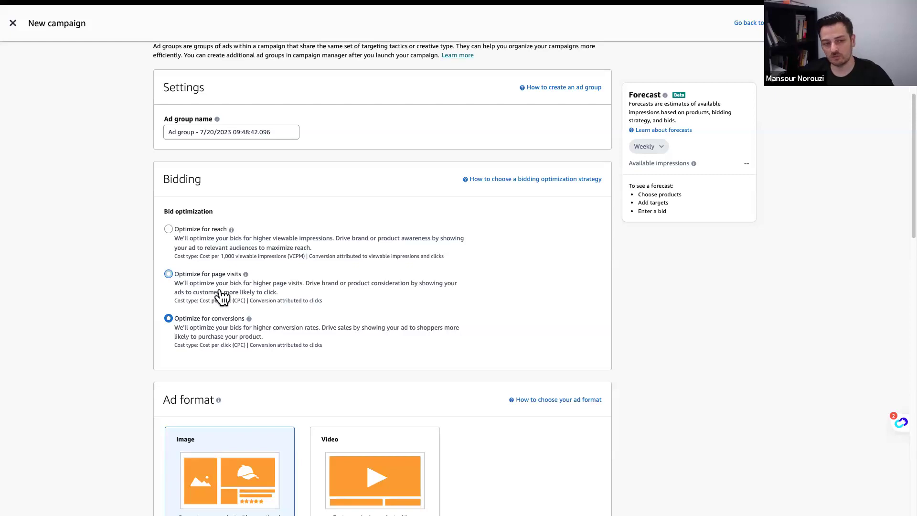
Keep the Image ad format and add the first two listed Raven's Brew Ground Coffee Variety Packs as products to advertise
{"action": "scroll", "coordinate": [222, 297], "scroll_direction": "down", "scroll_amount": 4}
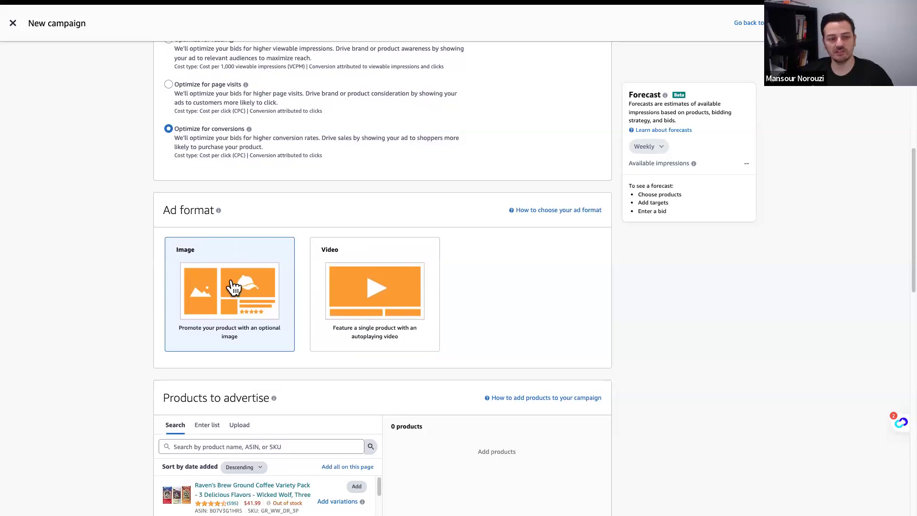
{"action": "scroll", "coordinate": [144, 377], "scroll_direction": "down", "scroll_amount": 5}
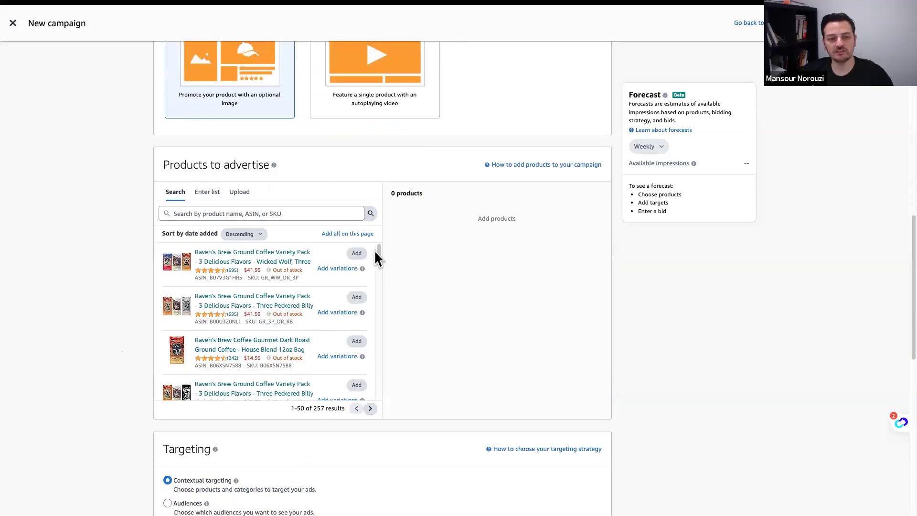
{"action": "left_click", "coordinate": [357, 253]}
{"action": "left_click", "coordinate": [356, 297]}
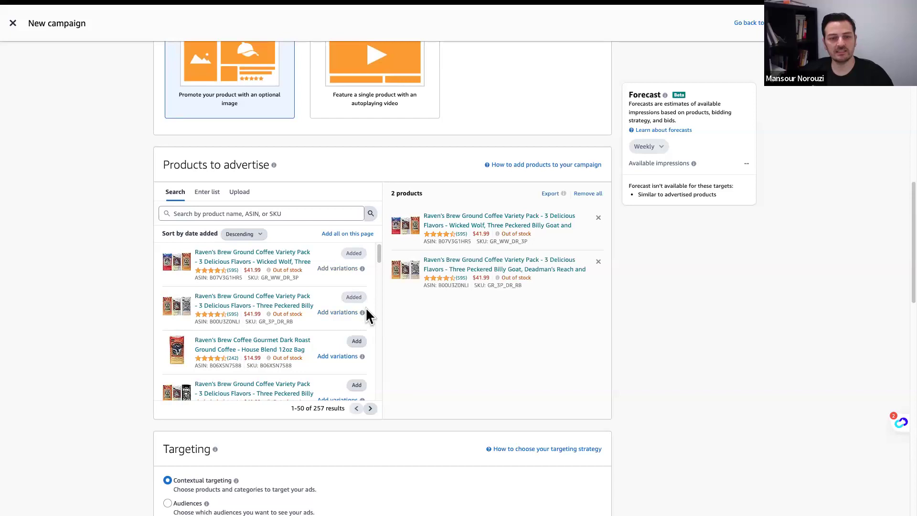
Add the Raven's Brew Coffee Gourmet Dark Roast House Blend 12oz Bag to the products to advertise
{"action": "left_click", "coordinate": [356, 341]}
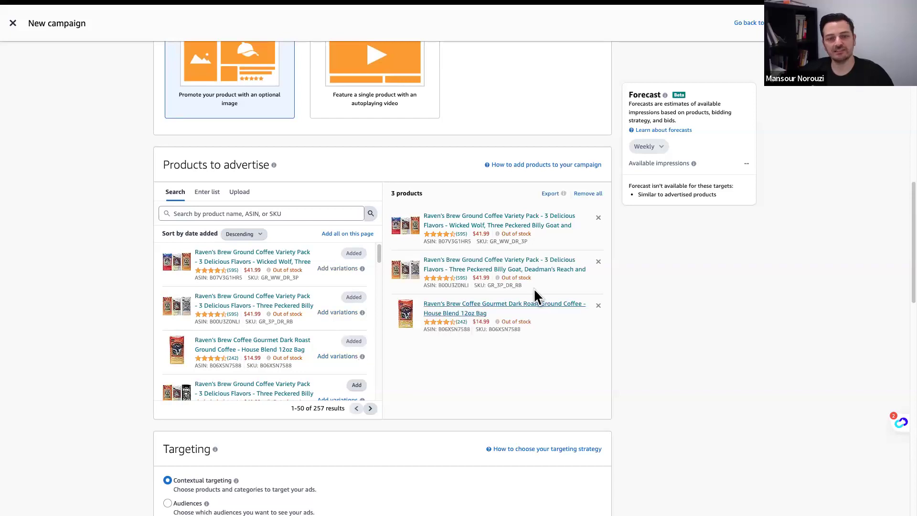
{"action": "scroll", "coordinate": [158, 358], "scroll_direction": "down", "scroll_amount": 1}
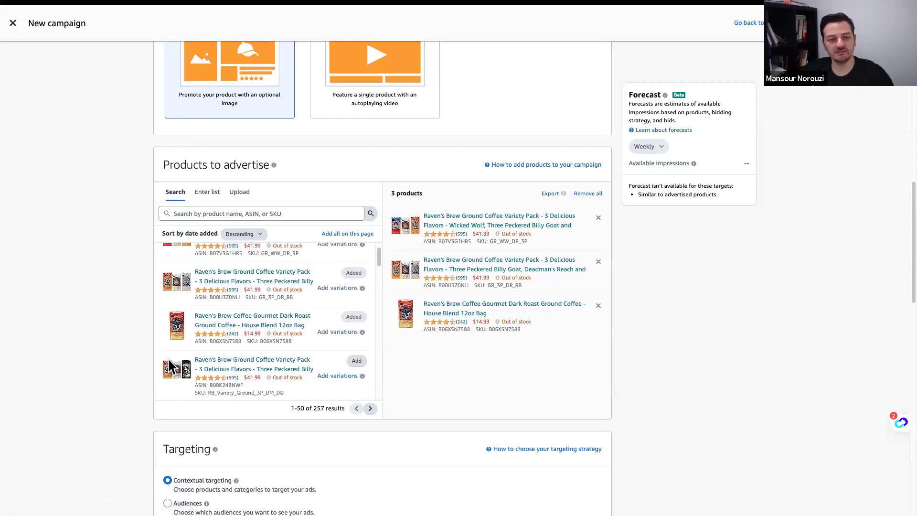
{"action": "scroll", "coordinate": [88, 345], "scroll_direction": "down", "scroll_amount": 3}
{"action": "scroll", "coordinate": [533, 278], "scroll_direction": "up", "scroll_amount": 3}
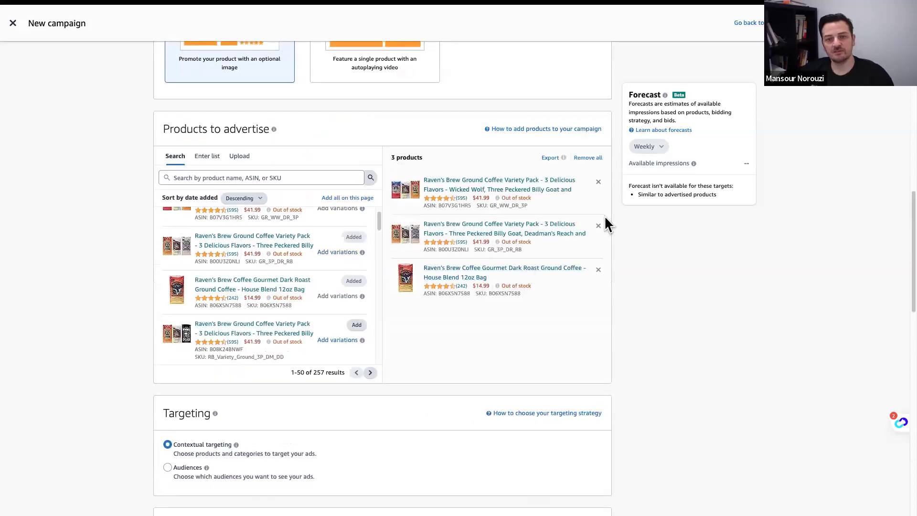
Add the Lifeboost Coffee Ground Medium Roast as an individual product in the contextual targeting
{"action": "scroll", "coordinate": [70, 368], "scroll_direction": "down", "scroll_amount": 5}
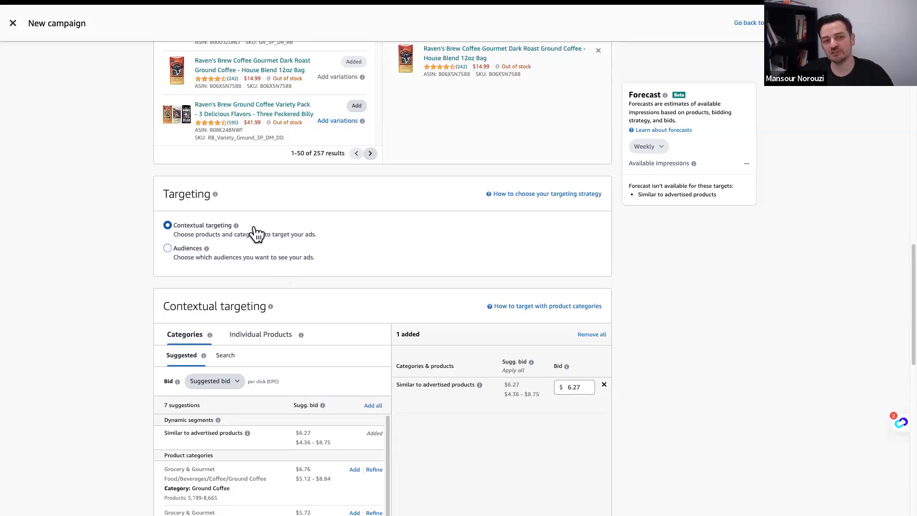
{"action": "scroll", "coordinate": [257, 236], "scroll_direction": "down", "scroll_amount": 3}
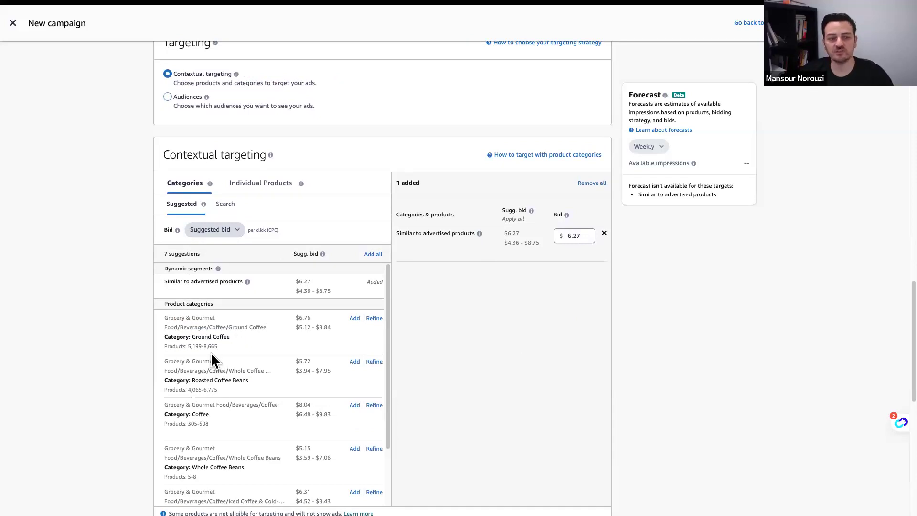
{"action": "left_click", "coordinate": [256, 185]}
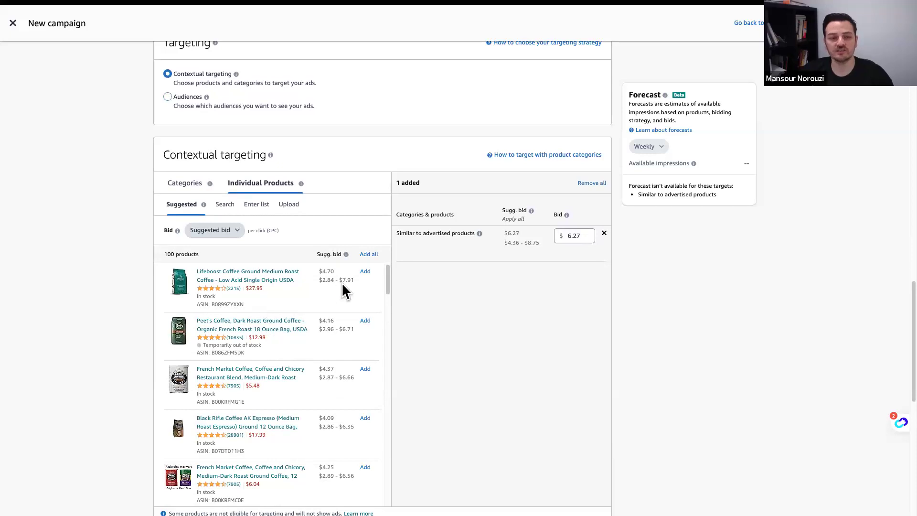
{"action": "left_click", "coordinate": [365, 271]}
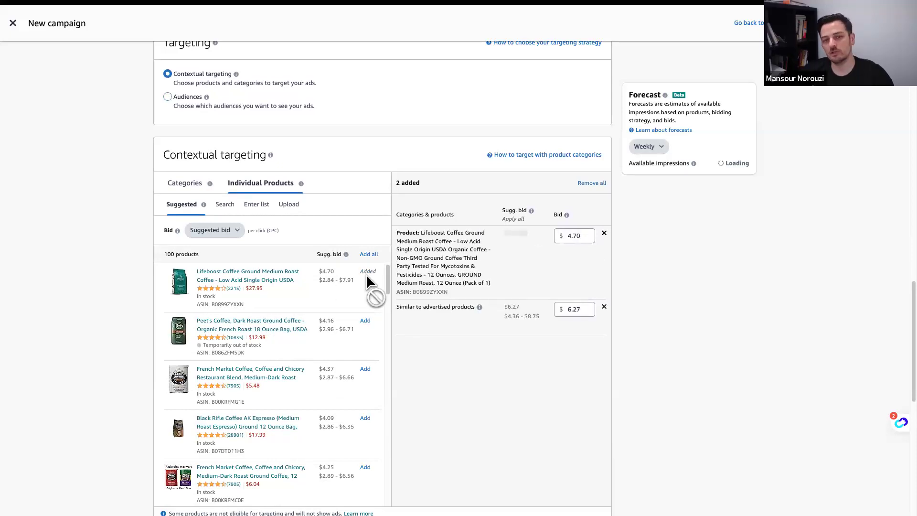
Remove all contextual targets and add only the Similar to advertised products segment at its suggested bid
{"action": "left_click", "coordinate": [185, 186]}
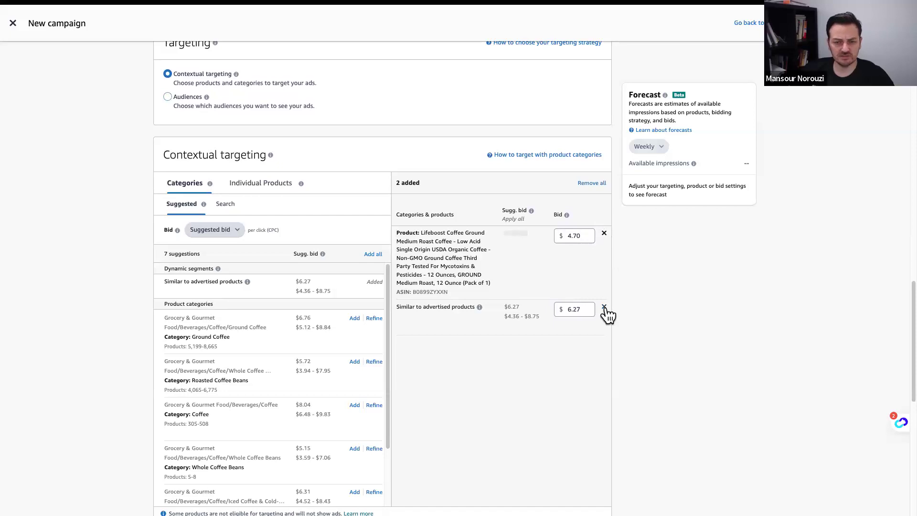
{"action": "left_click", "coordinate": [604, 233]}
{"action": "left_click", "coordinate": [603, 234]}
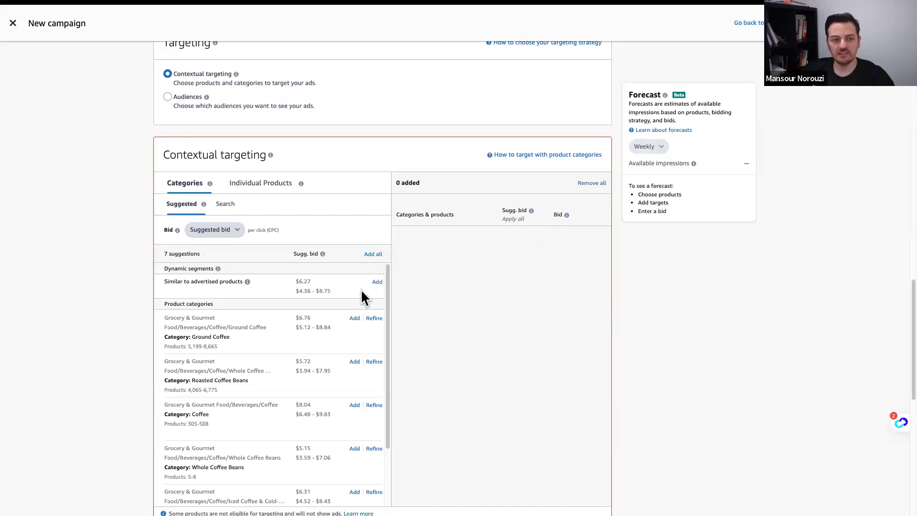
{"action": "left_click", "coordinate": [378, 282]}
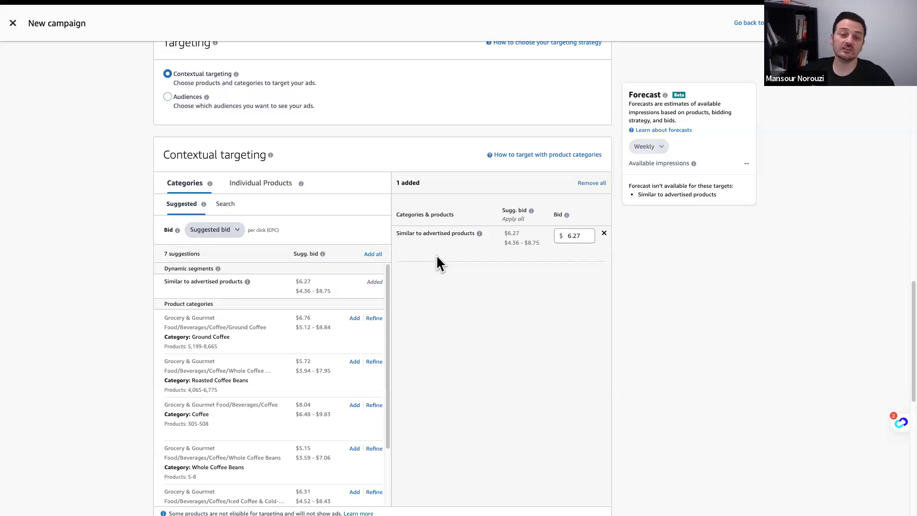
Review the advertised products, the refine options for the Ground Coffee category and the suggested individual products to target
{"action": "scroll", "coordinate": [439, 253], "scroll_direction": "up", "scroll_amount": 7}
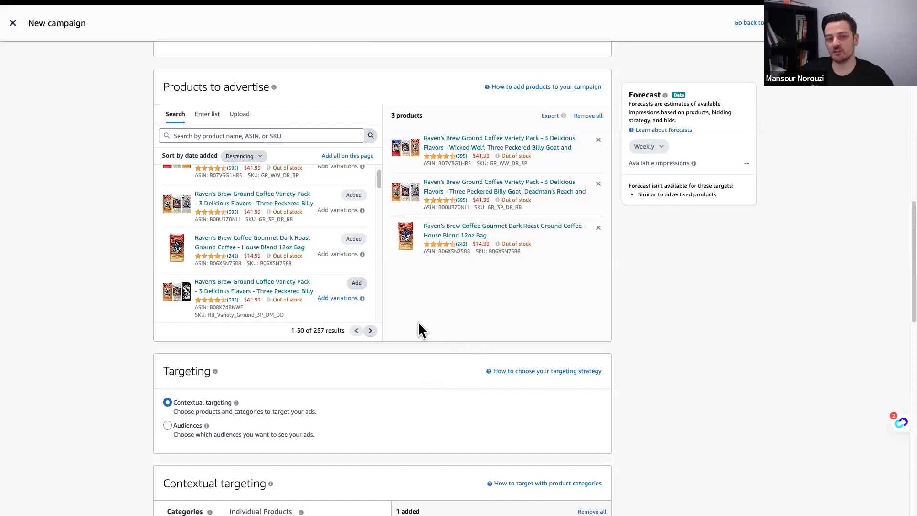
{"action": "scroll", "coordinate": [453, 304], "scroll_direction": "down", "scroll_amount": 1}
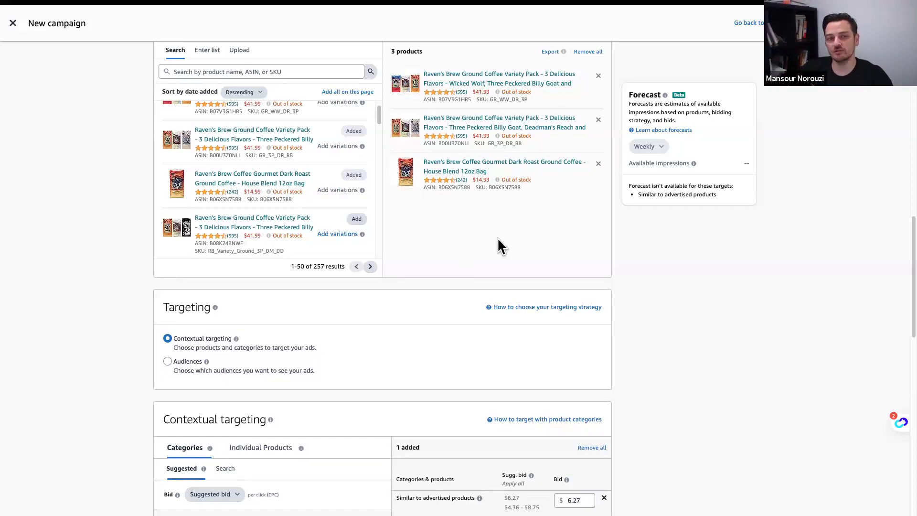
{"action": "scroll", "coordinate": [483, 358], "scroll_direction": "down", "scroll_amount": 8}
{"action": "scroll", "coordinate": [482, 357], "scroll_direction": "down", "scroll_amount": 2}
{"action": "scroll", "coordinate": [455, 314], "scroll_direction": "up", "scroll_amount": 3}
{"action": "scroll", "coordinate": [451, 312], "scroll_direction": "up", "scroll_amount": 1}
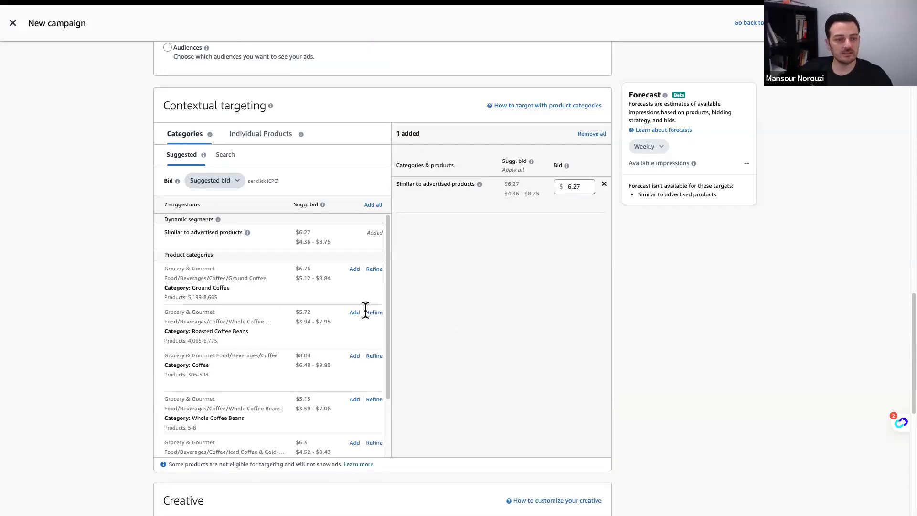
{"action": "left_click", "coordinate": [375, 270]}
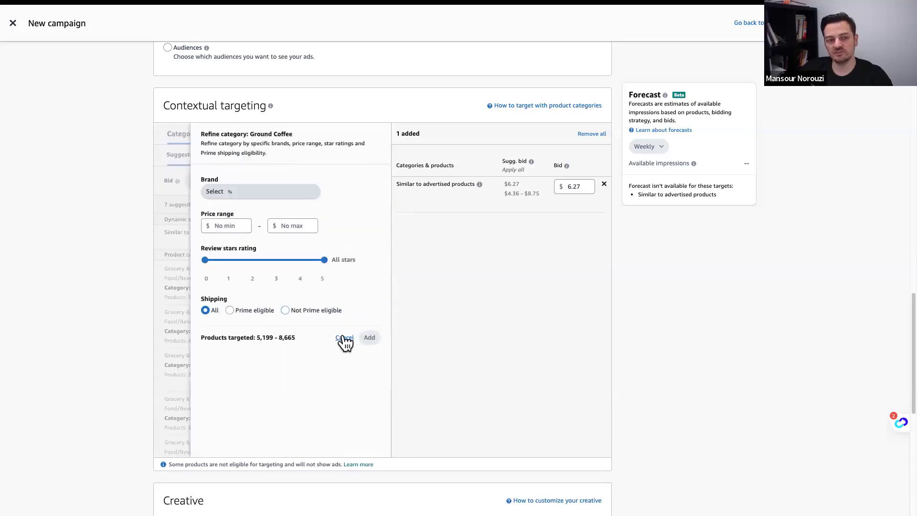
{"action": "left_click", "coordinate": [341, 336]}
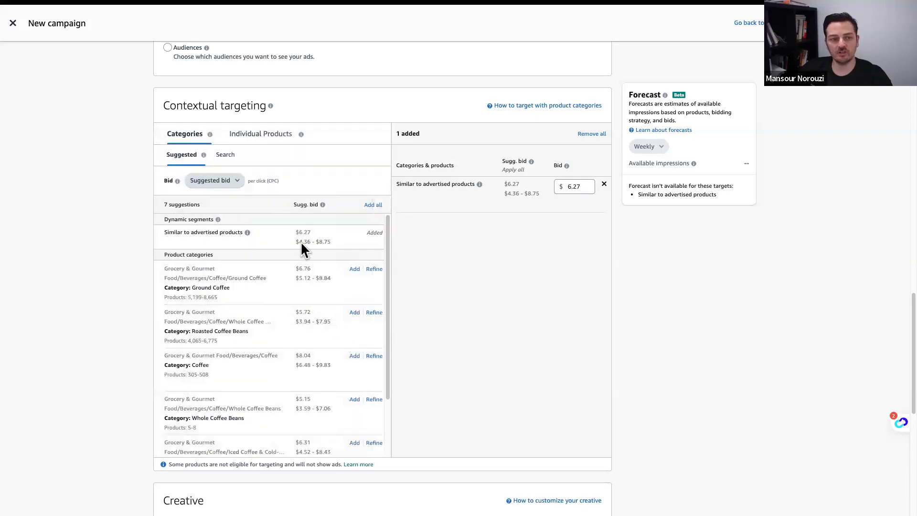
{"action": "left_click", "coordinate": [257, 134]}
Enable a custom headline and a custom image for the ad creative
{"action": "scroll", "coordinate": [128, 368], "scroll_direction": "down", "scroll_amount": 5}
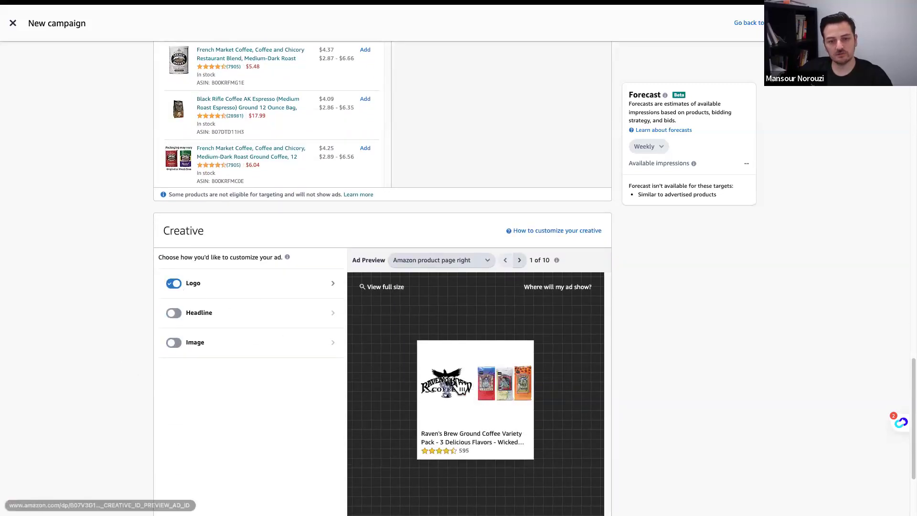
{"action": "left_click", "coordinate": [172, 313]}
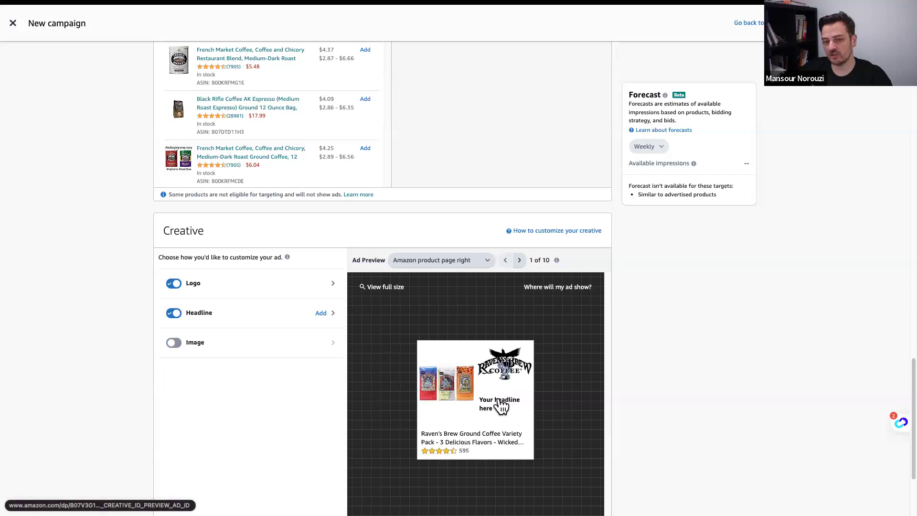
{"action": "left_click", "coordinate": [174, 342]}
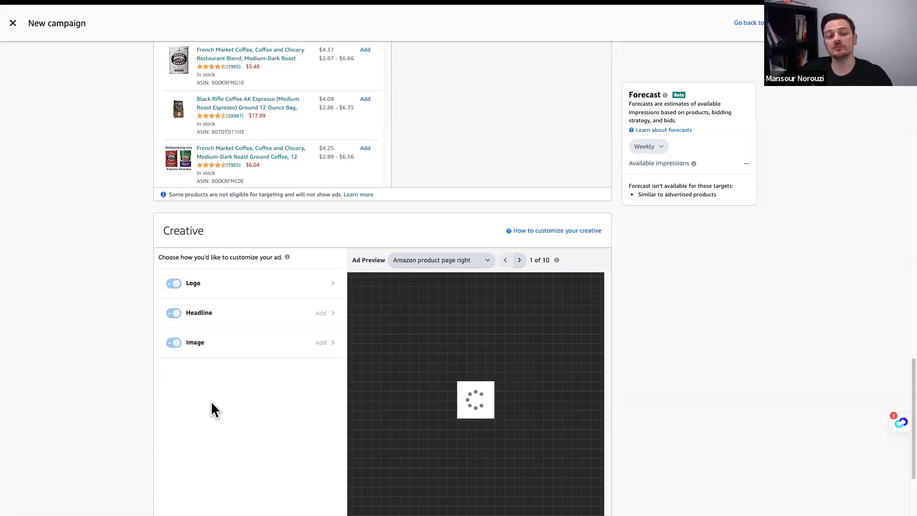
Try to use the Buddy Tools_6db6 lifestyle image from the creative assets as the ad's custom image
{"action": "left_click", "coordinate": [327, 343]}
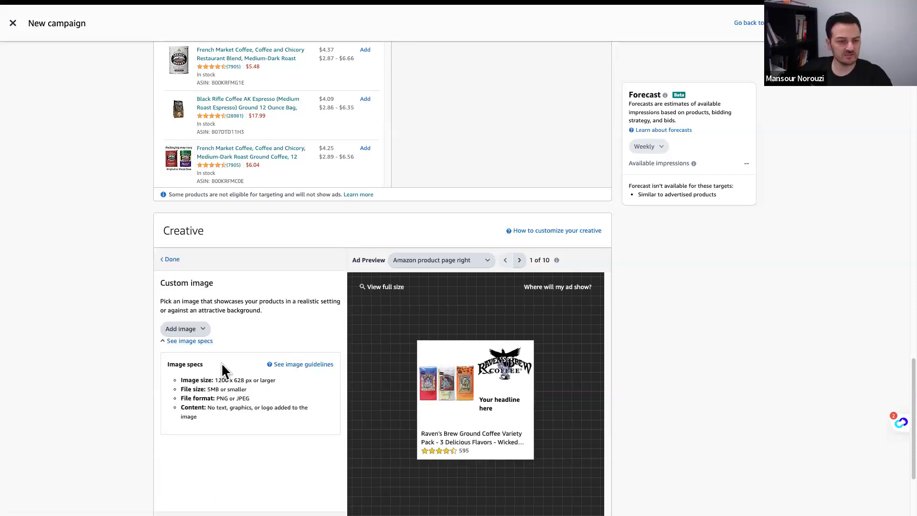
{"action": "left_click", "coordinate": [196, 329]}
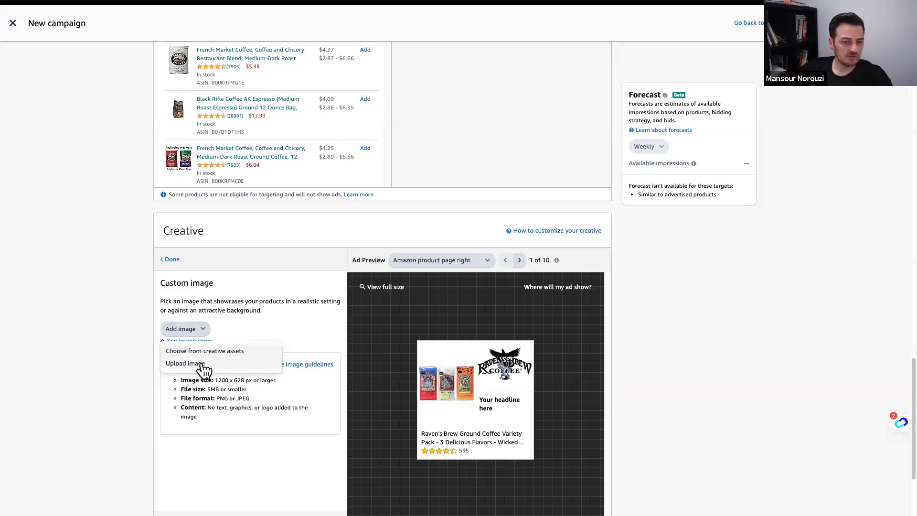
{"action": "left_click", "coordinate": [210, 351]}
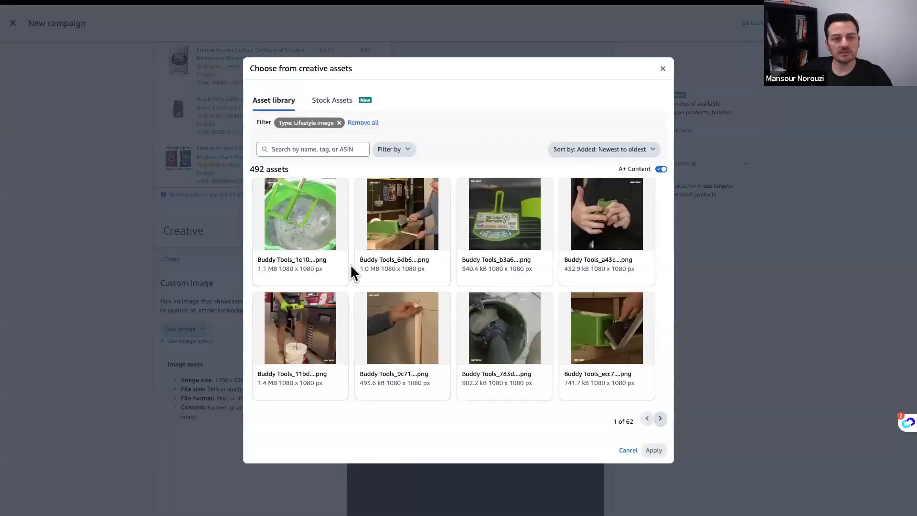
{"action": "left_click", "coordinate": [343, 225]}
{"action": "left_click", "coordinate": [404, 230]}
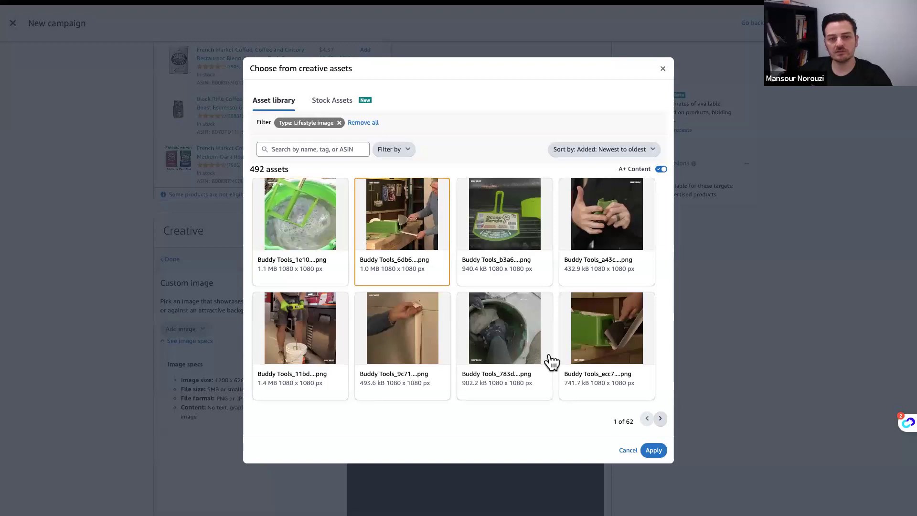
{"action": "left_click", "coordinate": [653, 450]}
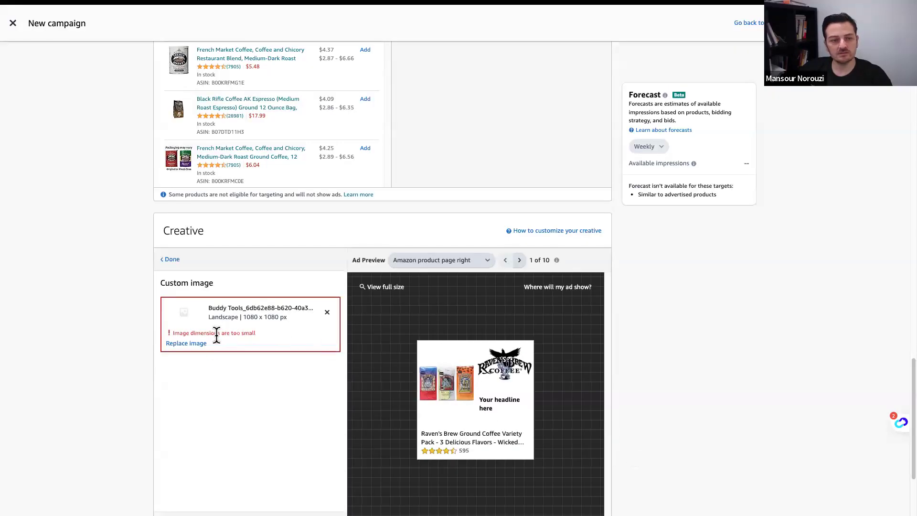
Try to replace the custom image with the Buddy Tools_11bd lifestyle image from the creative assets
{"action": "left_click", "coordinate": [196, 343]}
{"action": "left_click", "coordinate": [202, 332]}
{"action": "left_click", "coordinate": [203, 350]}
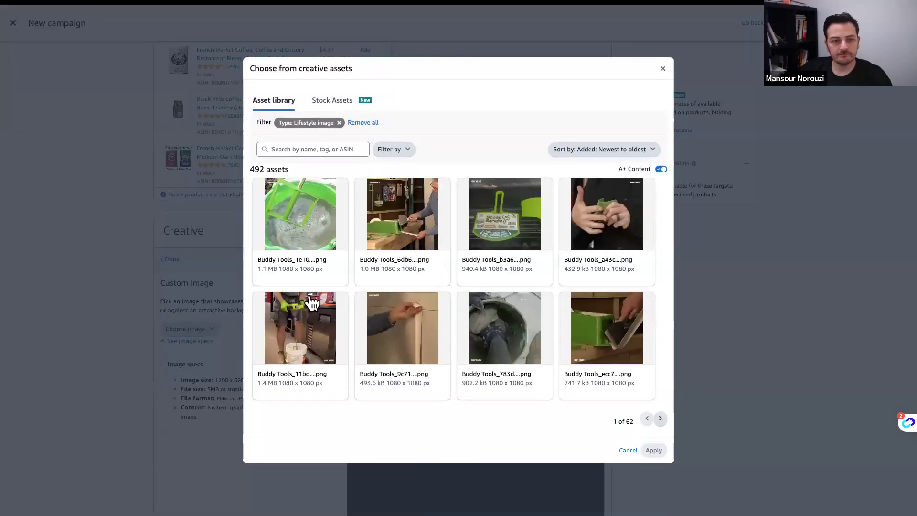
{"action": "left_click", "coordinate": [307, 334]}
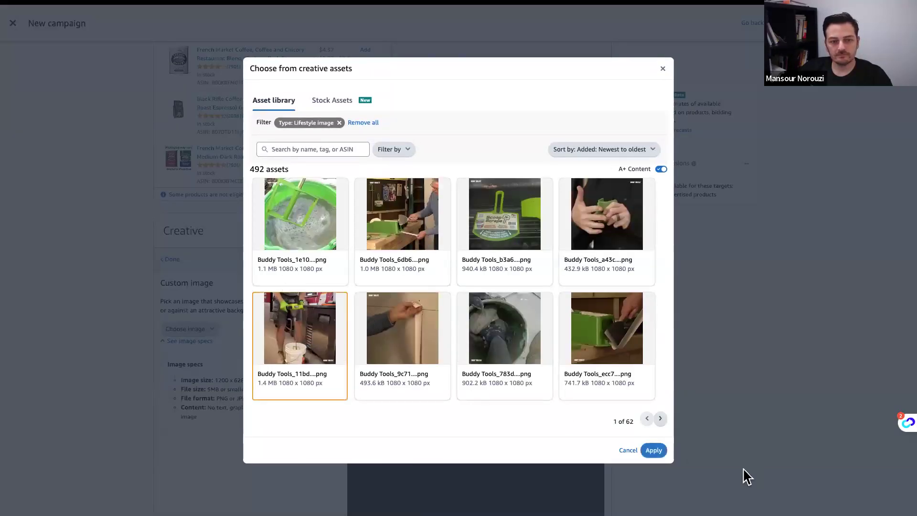
{"action": "left_click", "coordinate": [653, 451]}
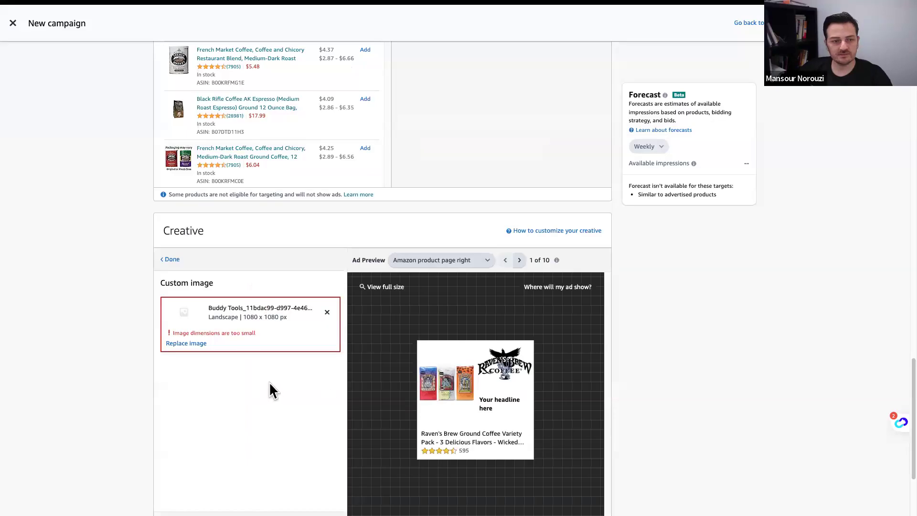
Start replacing the custom image from the creative assets, comparing the asset library with the stock assets
{"action": "left_click", "coordinate": [180, 343]}
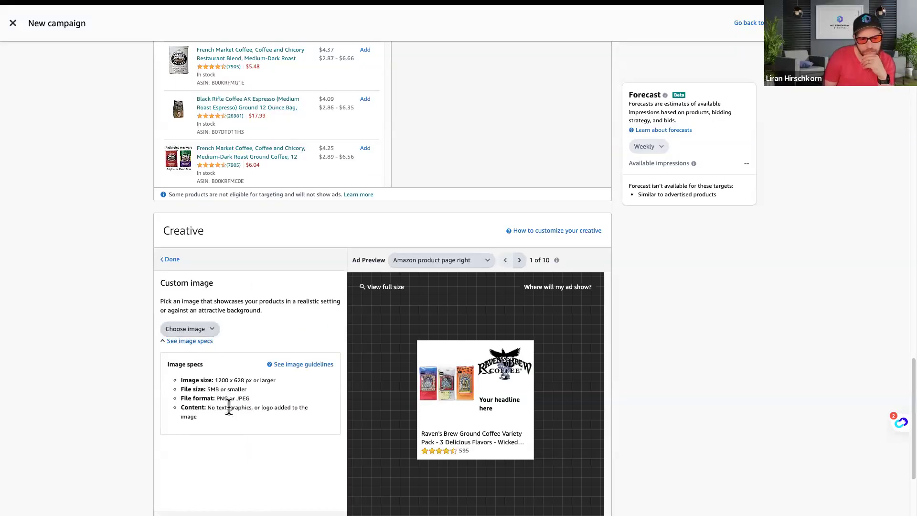
{"action": "left_click", "coordinate": [208, 334]}
{"action": "left_click", "coordinate": [215, 353]}
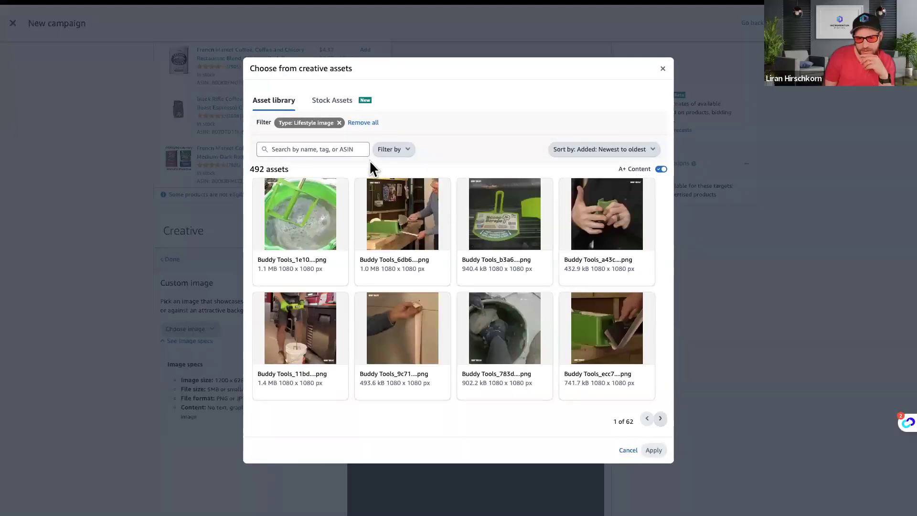
{"action": "left_click", "coordinate": [348, 105]}
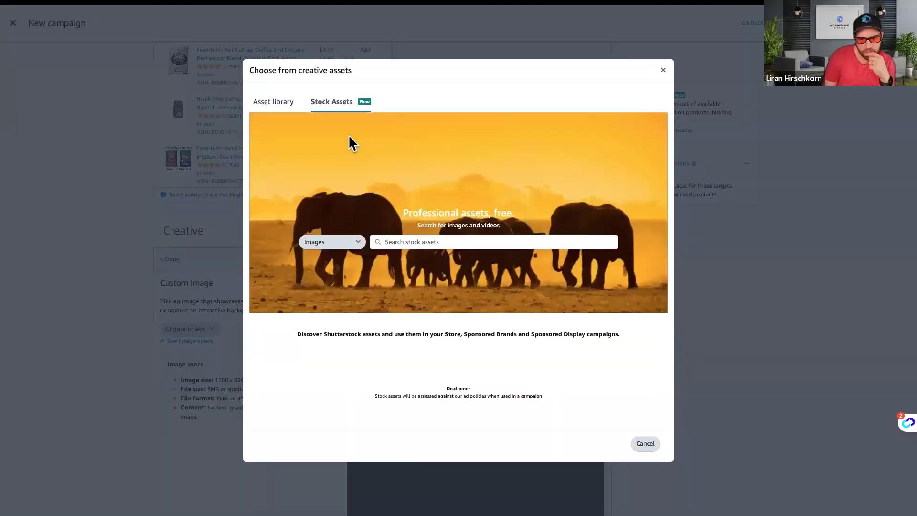
{"action": "left_click", "coordinate": [272, 104]}
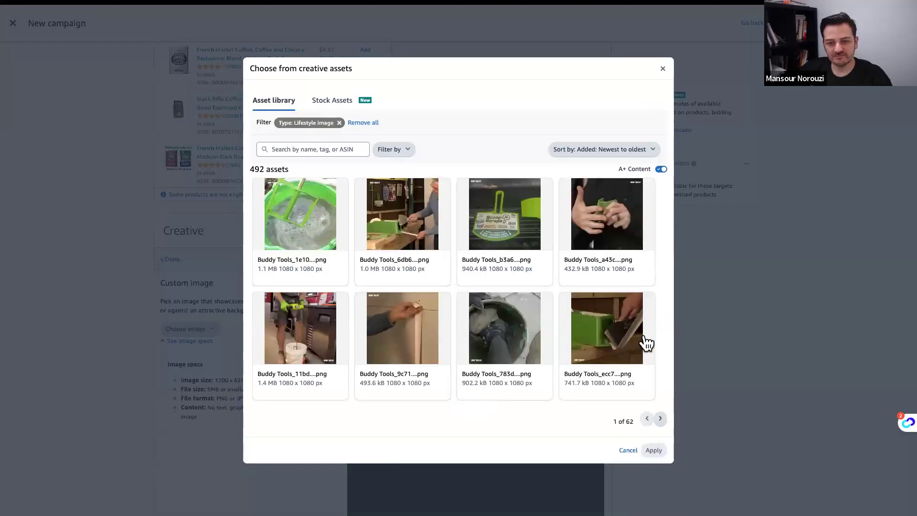
{"action": "left_click", "coordinate": [328, 102]}
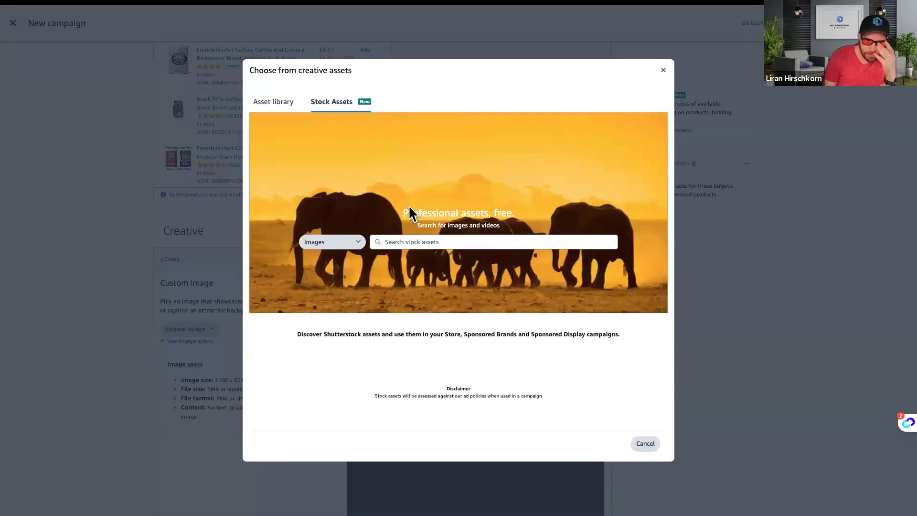
Search the stock image assets for "drywall"
{"action": "left_click", "coordinate": [406, 242]}
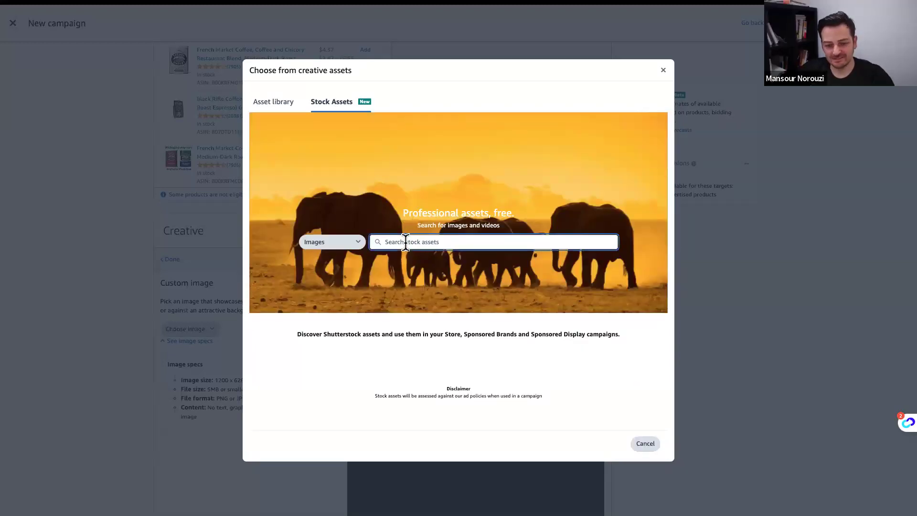
{"action": "type", "text": "drywal"}
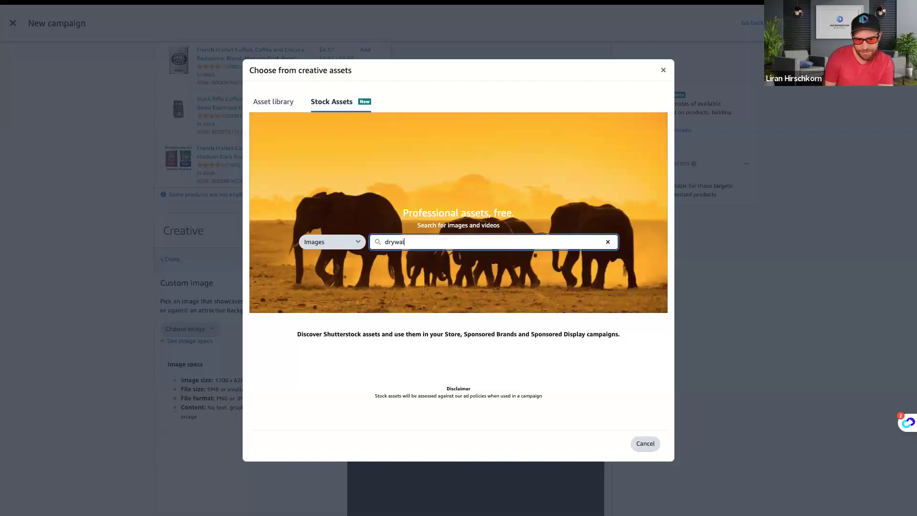
{"action": "type", "text": "l"}
{"action": "key", "text": "Return"}
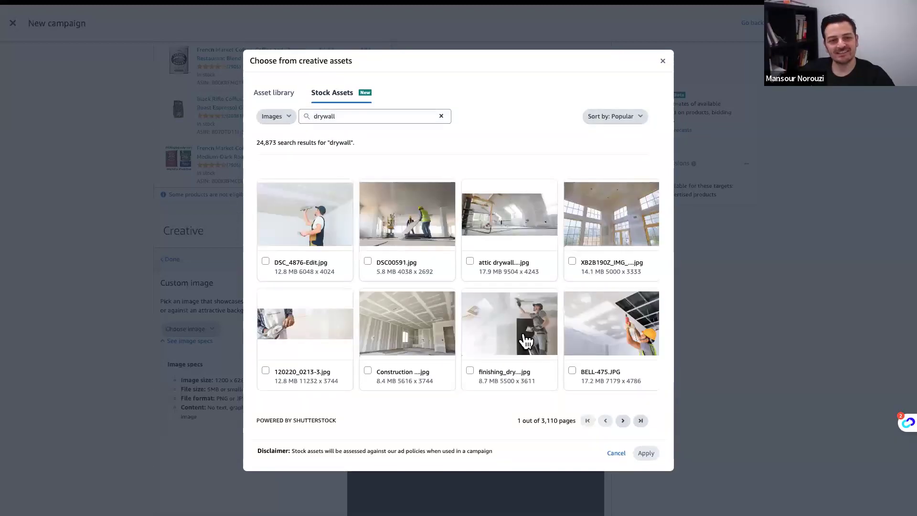
Apply the stock image DSC_4876-Edit.jpg as the ad's custom image, with its focal point near the worker's trowel
{"action": "left_click", "coordinate": [311, 225]}
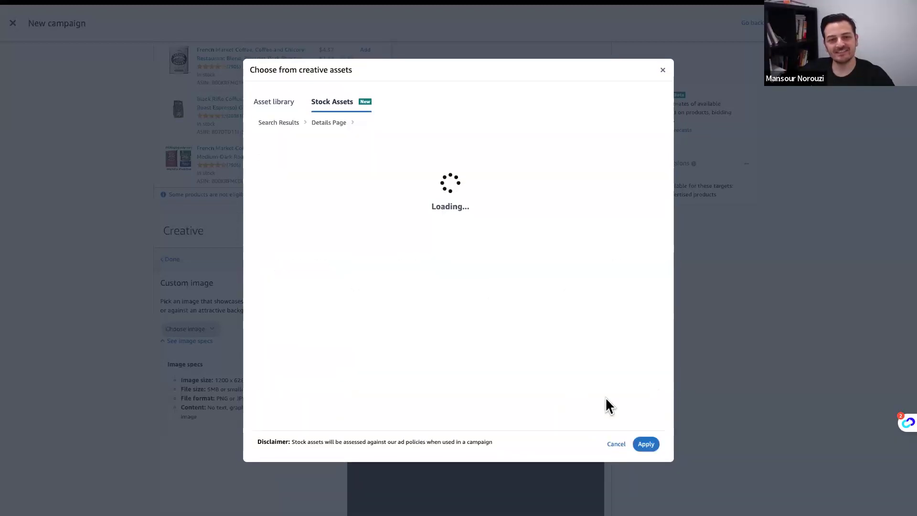
{"action": "left_click", "coordinate": [645, 443]}
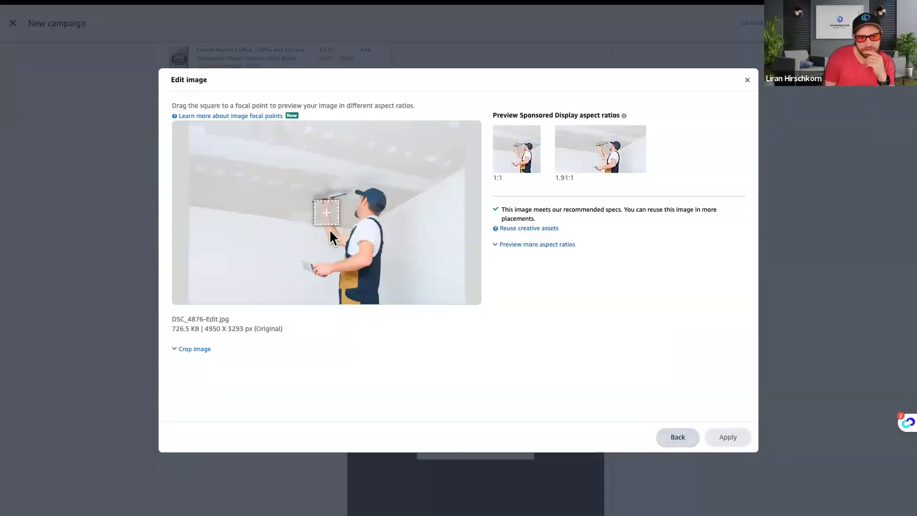
{"action": "left_click_drag", "start_coordinate": [332, 216], "coordinate": [324, 217]}
{"action": "left_click", "coordinate": [731, 425]}
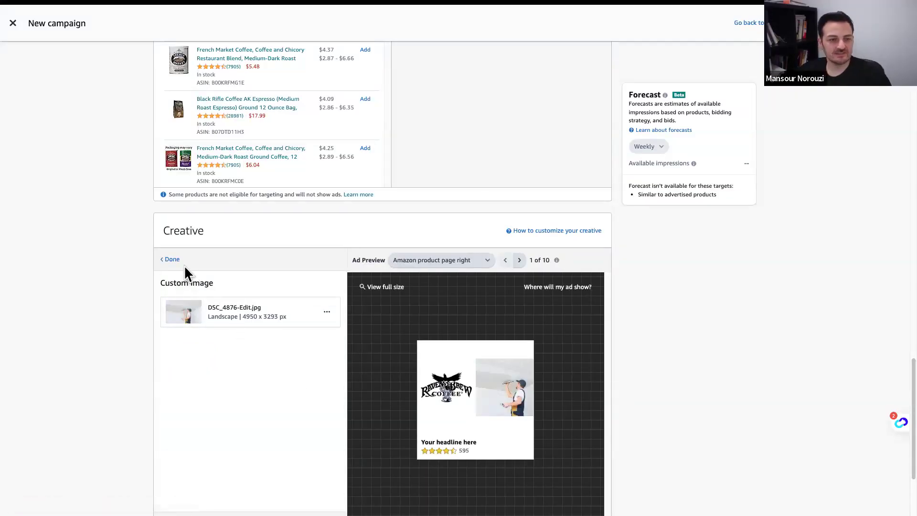
{"action": "left_click", "coordinate": [170, 259]}
Preview the ad as Amazon product page middle, Amazon mobile rectangle, Mobile leaderboard and Wide skyscraper placements
{"action": "left_click", "coordinate": [467, 263]}
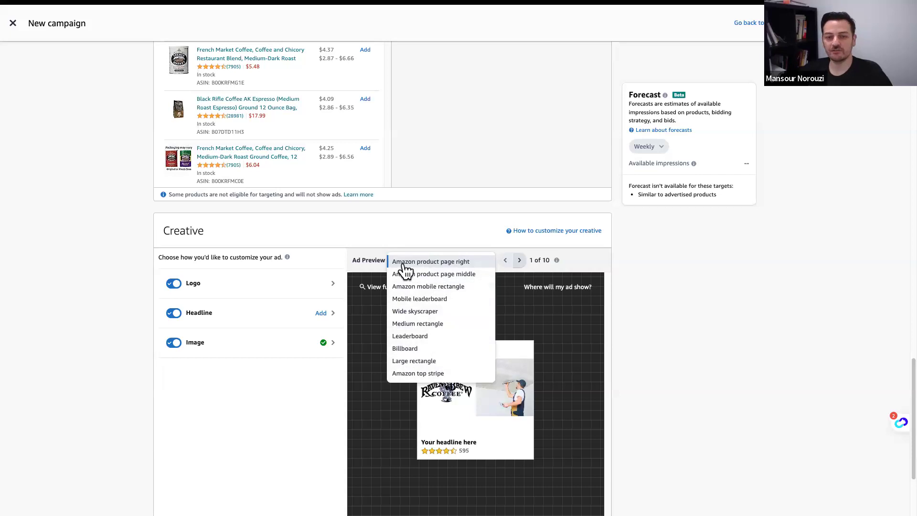
{"action": "left_click", "coordinate": [459, 274]}
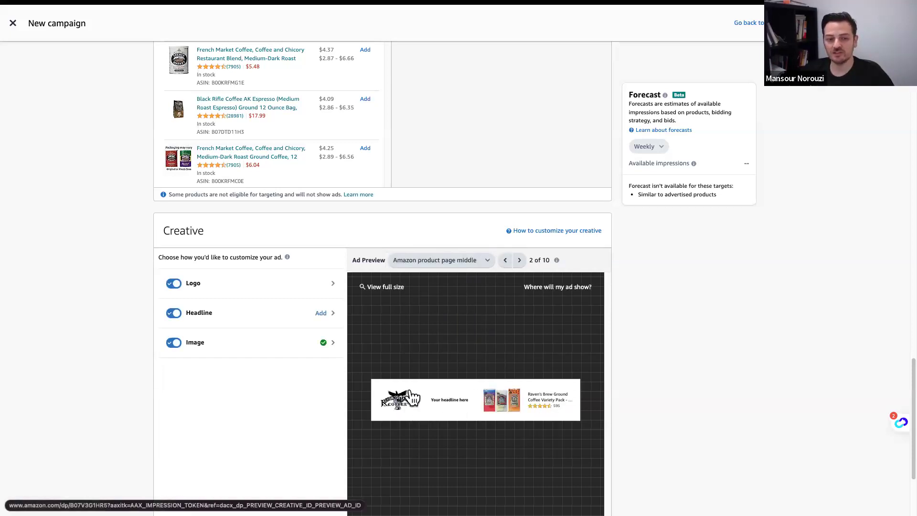
{"action": "left_click", "coordinate": [432, 264]}
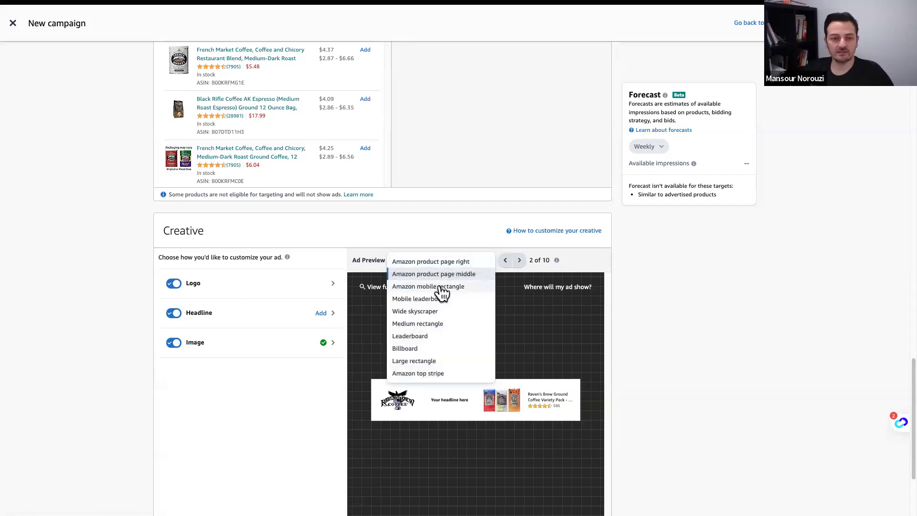
{"action": "left_click", "coordinate": [444, 287]}
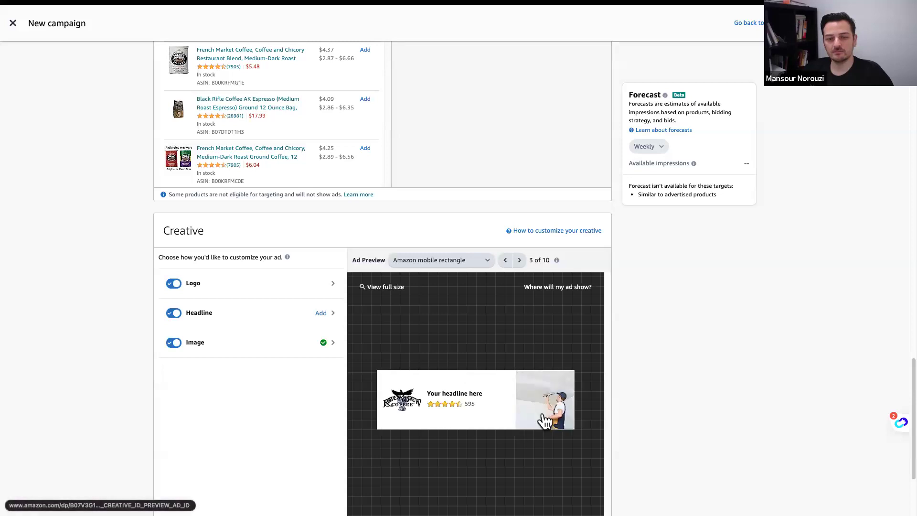
{"action": "left_click", "coordinate": [439, 261]}
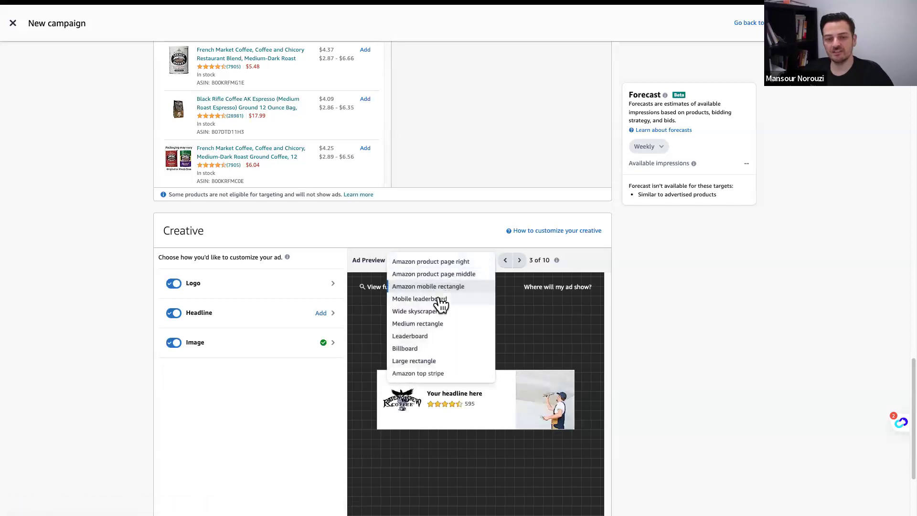
{"action": "left_click", "coordinate": [439, 302]}
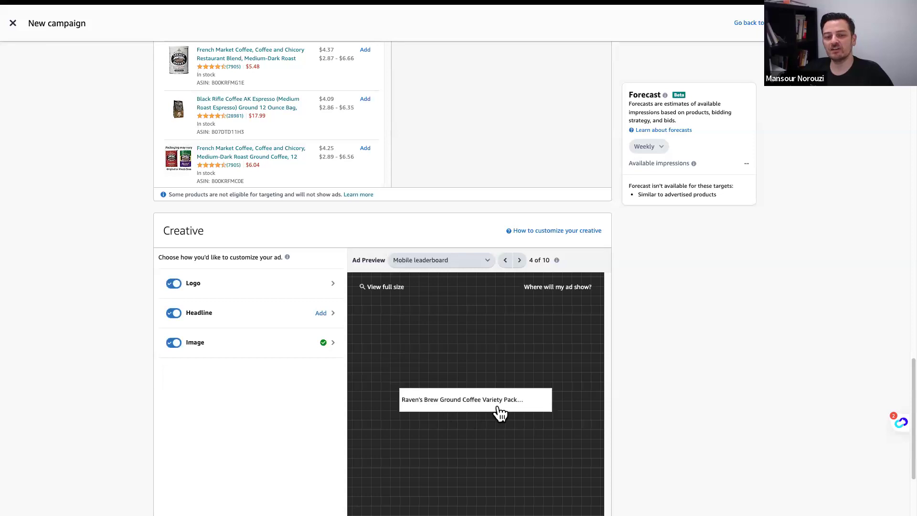
{"action": "left_click", "coordinate": [430, 261]}
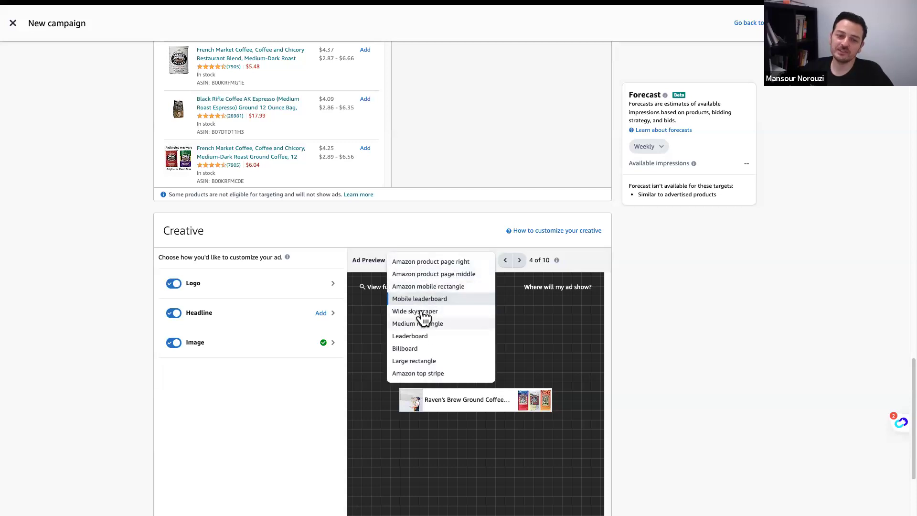
{"action": "left_click", "coordinate": [423, 312]}
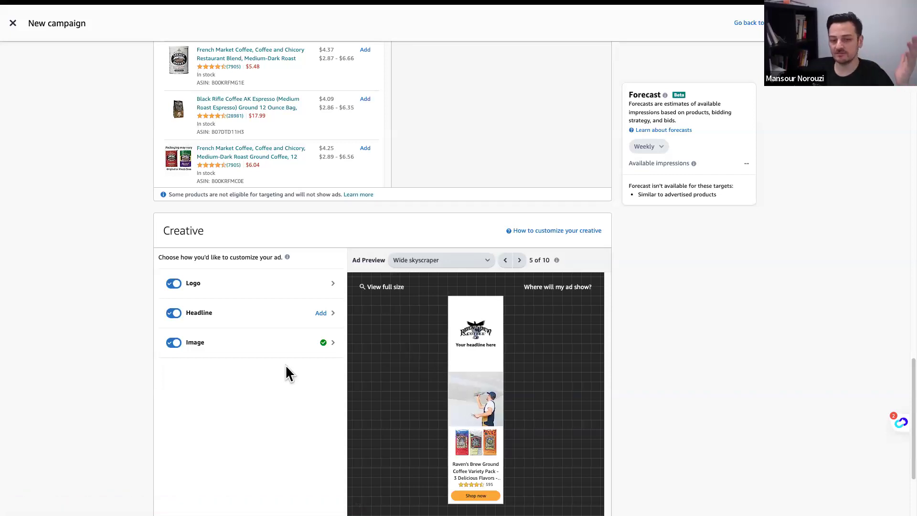
Check where the custom image and the brand logo in the Wide skyscraper preview link to, closing each opened page
{"action": "scroll", "coordinate": [487, 331], "scroll_direction": "down", "scroll_amount": 3}
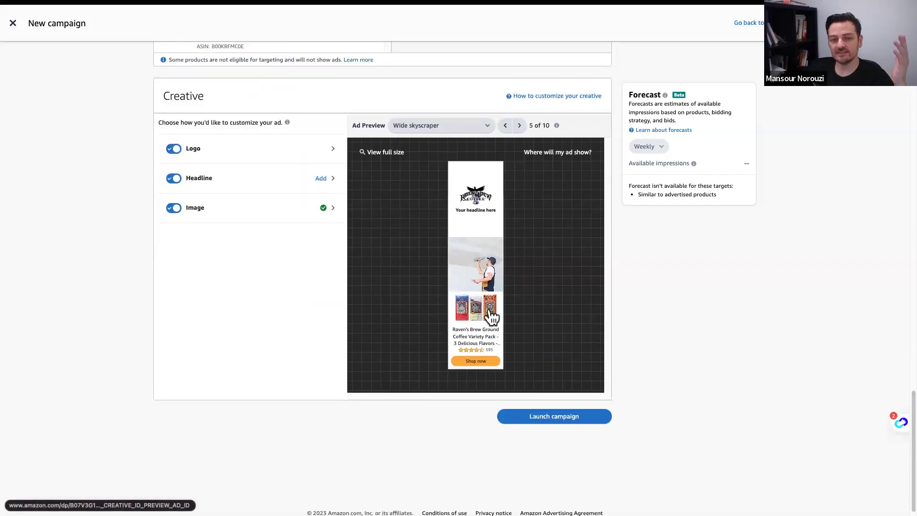
{"action": "scroll", "coordinate": [483, 330], "scroll_direction": "up", "scroll_amount": 1}
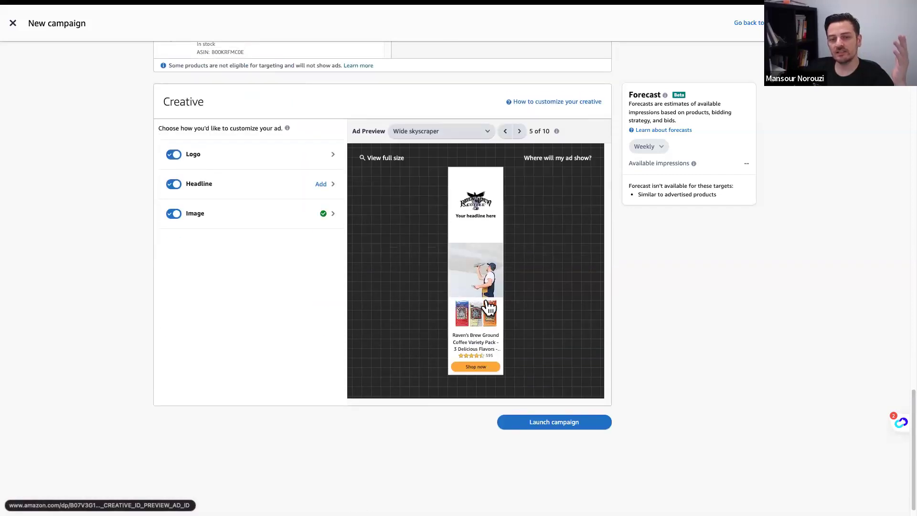
{"action": "left_click", "coordinate": [479, 277]}
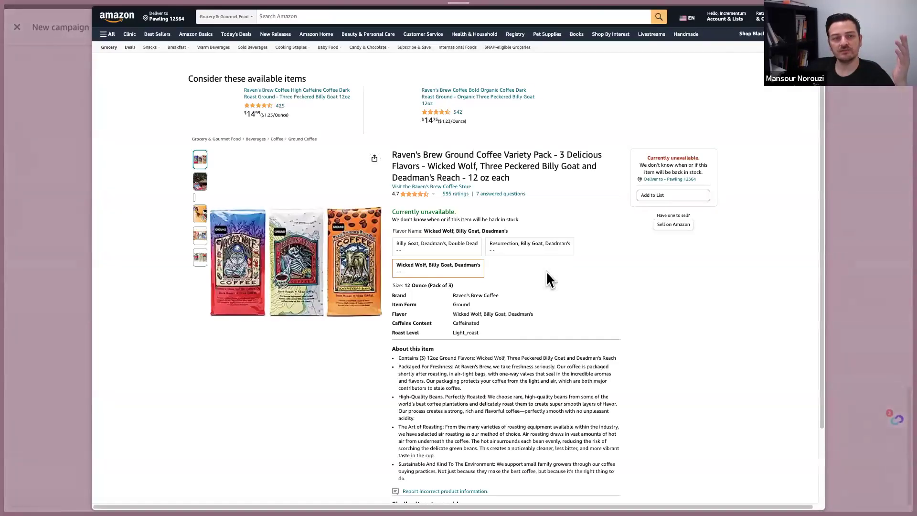
{"action": "key", "text": "Escape"}
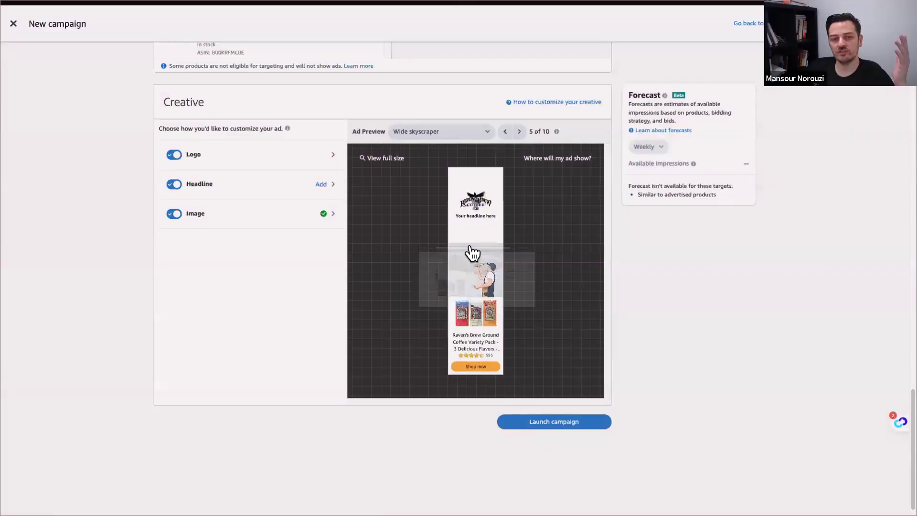
{"action": "left_click", "coordinate": [475, 203]}
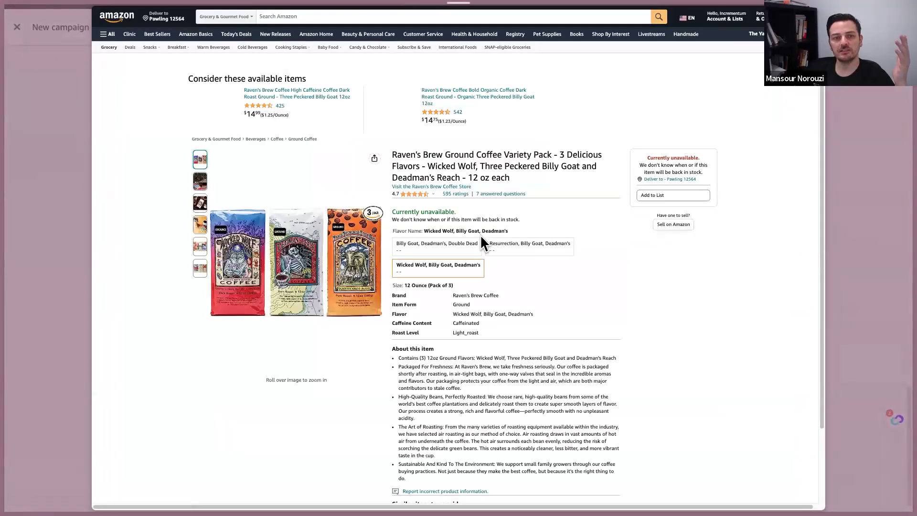
{"action": "key", "text": "Escape"}
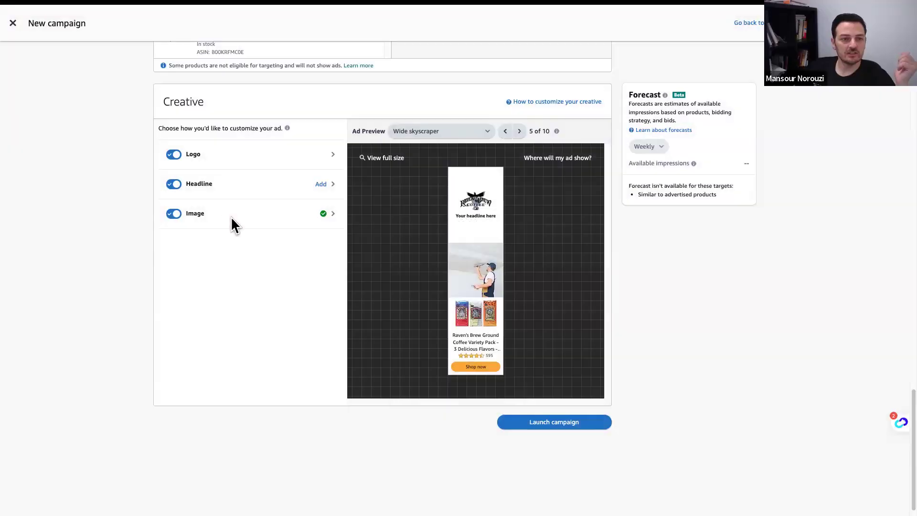
Compare the list of products to advertise and the contextual targeting with the product shown in the ad preview
{"action": "scroll", "coordinate": [219, 253], "scroll_direction": "up", "scroll_amount": 2}
{"action": "scroll", "coordinate": [134, 293], "scroll_direction": "up", "scroll_amount": 15}
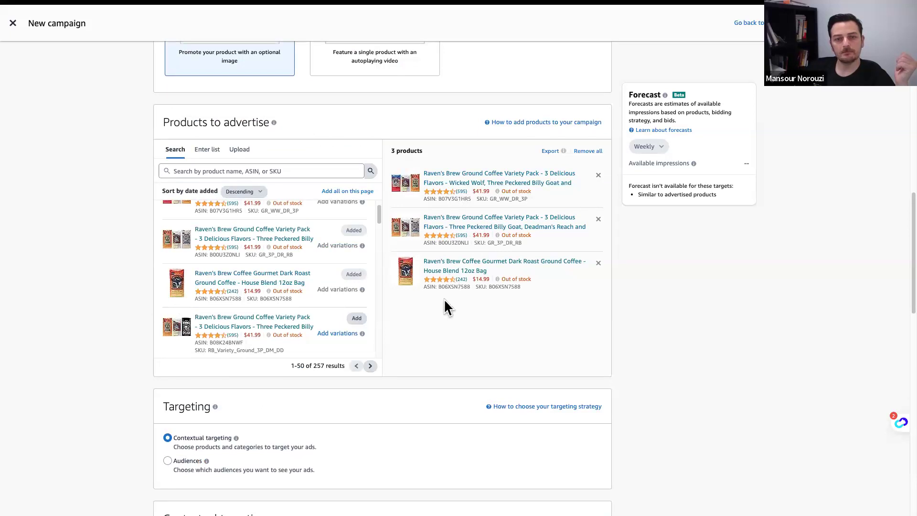
{"action": "scroll", "coordinate": [444, 301], "scroll_direction": "down", "scroll_amount": 5}
{"action": "scroll", "coordinate": [444, 301], "scroll_direction": "up", "scroll_amount": 1}
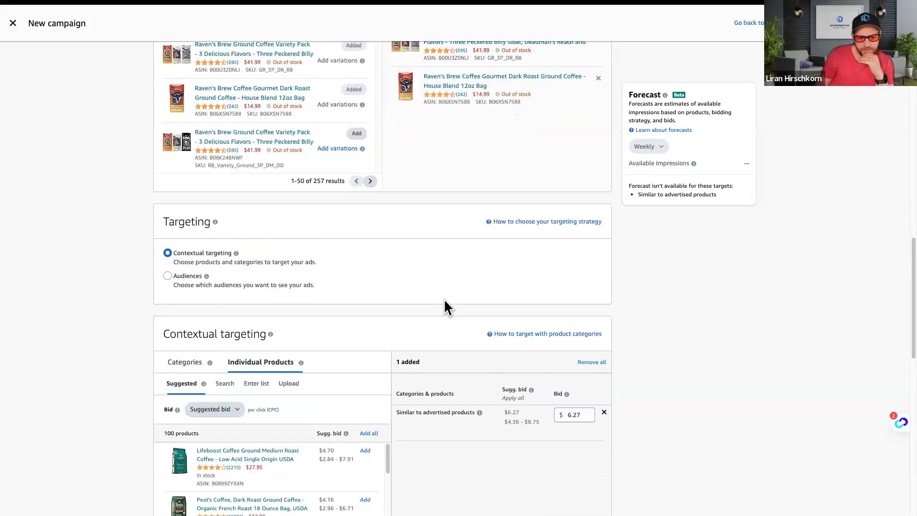
{"action": "scroll", "coordinate": [444, 301], "scroll_direction": "up", "scroll_amount": 3}
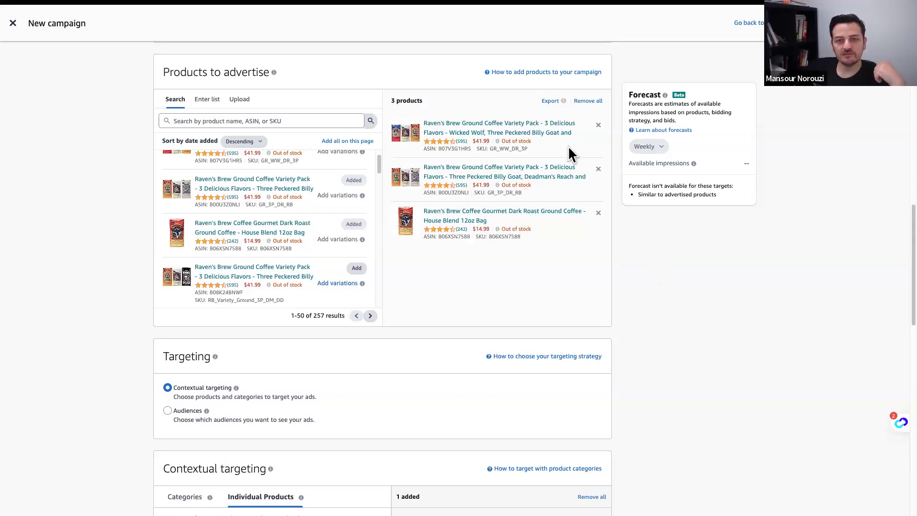
{"action": "scroll", "coordinate": [461, 296], "scroll_direction": "down", "scroll_amount": 15}
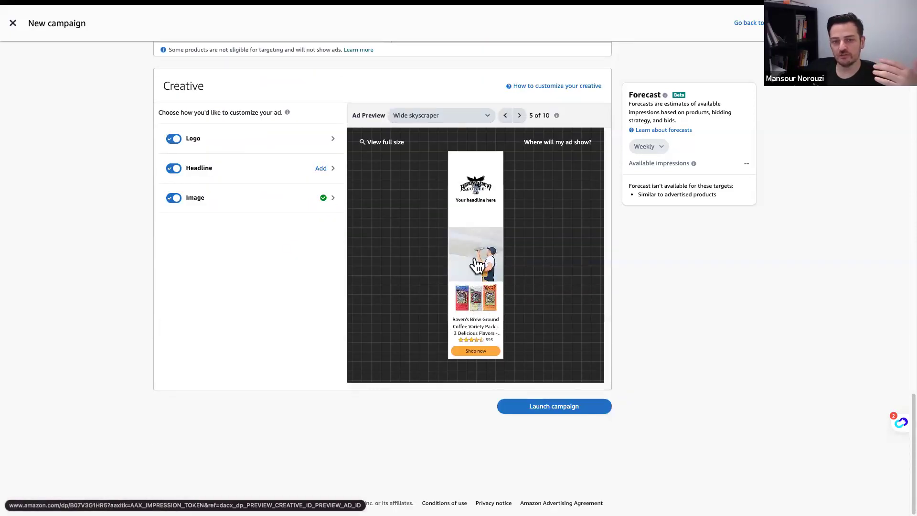
Remove both variety packs from the advertised products and add the variety packs with SKUs GR_3P_DR_RB and RB_Variety_Ground_3P_DM_DD
{"action": "scroll", "coordinate": [472, 262], "scroll_direction": "up", "scroll_amount": 12}
{"action": "scroll", "coordinate": [474, 259], "scroll_direction": "up", "scroll_amount": 3}
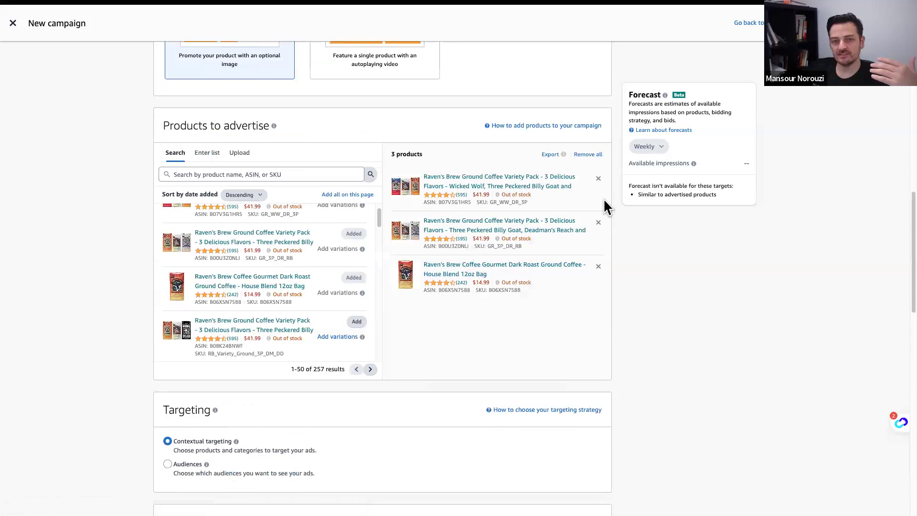
{"action": "left_click", "coordinate": [598, 178]}
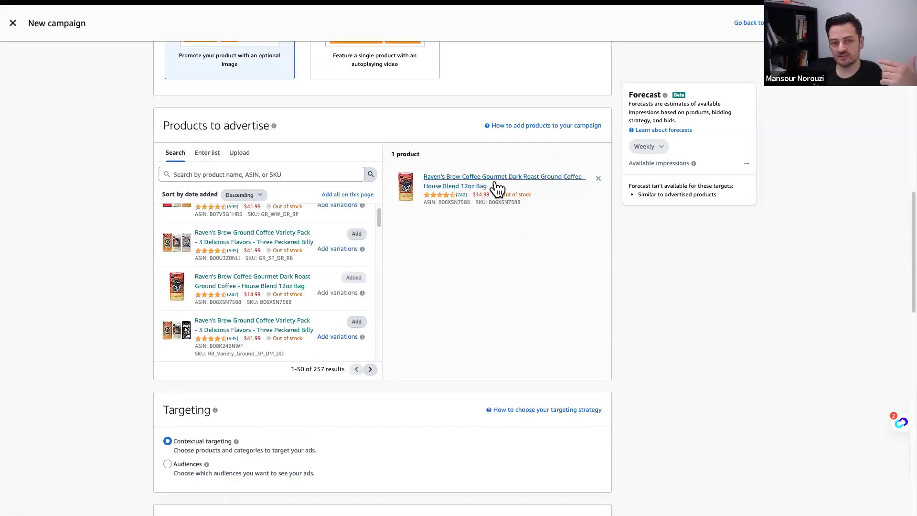
{"action": "left_click", "coordinate": [356, 233]}
{"action": "left_click", "coordinate": [357, 322]}
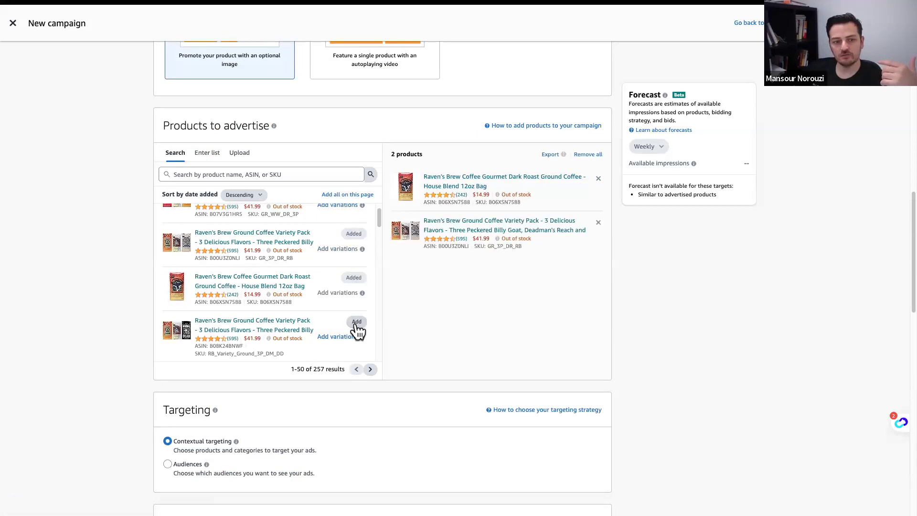
Review the Wide skyscraper preview against the updated advertised products, the ad format and the contextual targeting settings
{"action": "scroll", "coordinate": [62, 446], "scroll_direction": "down", "scroll_amount": 2}
{"action": "scroll", "coordinate": [88, 397], "scroll_direction": "down", "scroll_amount": 15}
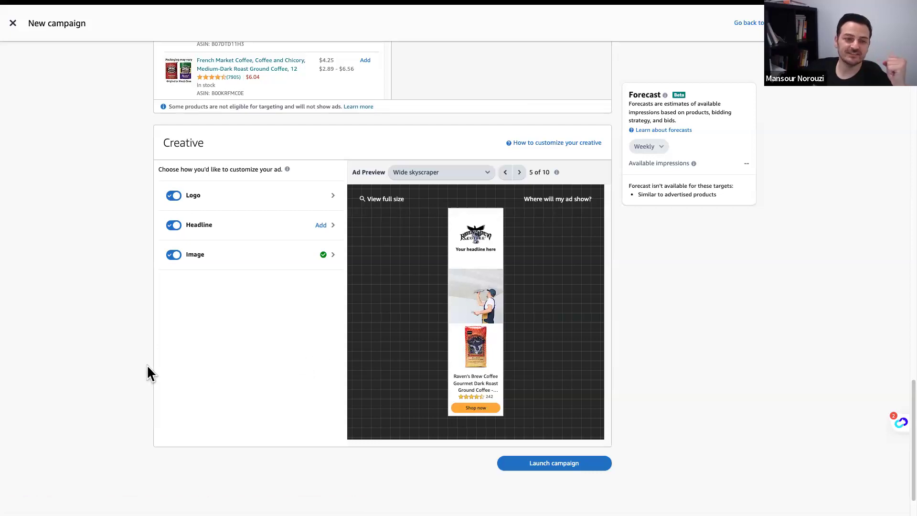
{"action": "scroll", "coordinate": [147, 364], "scroll_direction": "up", "scroll_amount": 9}
{"action": "scroll", "coordinate": [141, 365], "scroll_direction": "up", "scroll_amount": 7}
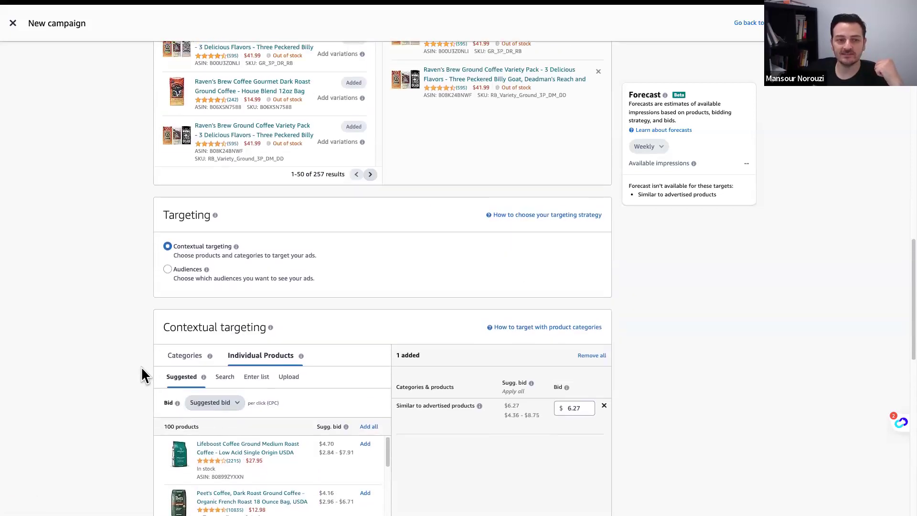
{"action": "scroll", "coordinate": [142, 365], "scroll_direction": "down", "scroll_amount": 4}
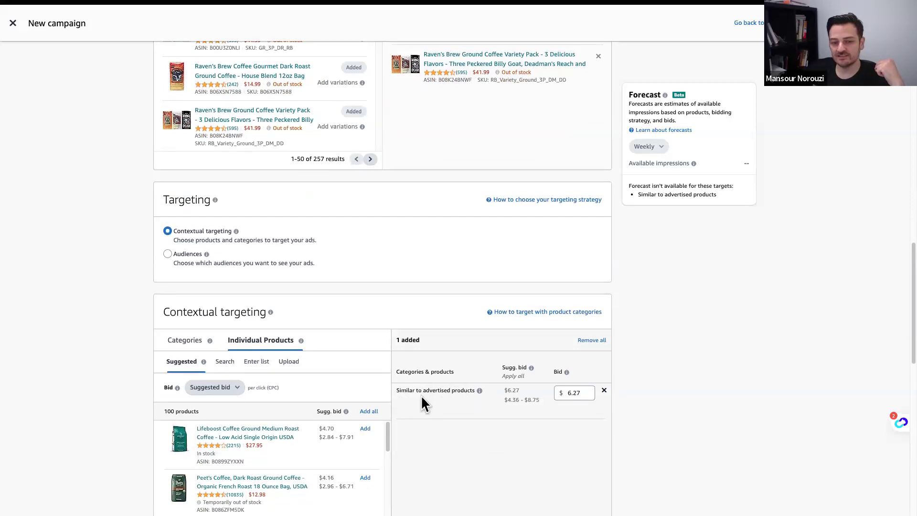
{"action": "scroll", "coordinate": [453, 284], "scroll_direction": "up", "scroll_amount": 8}
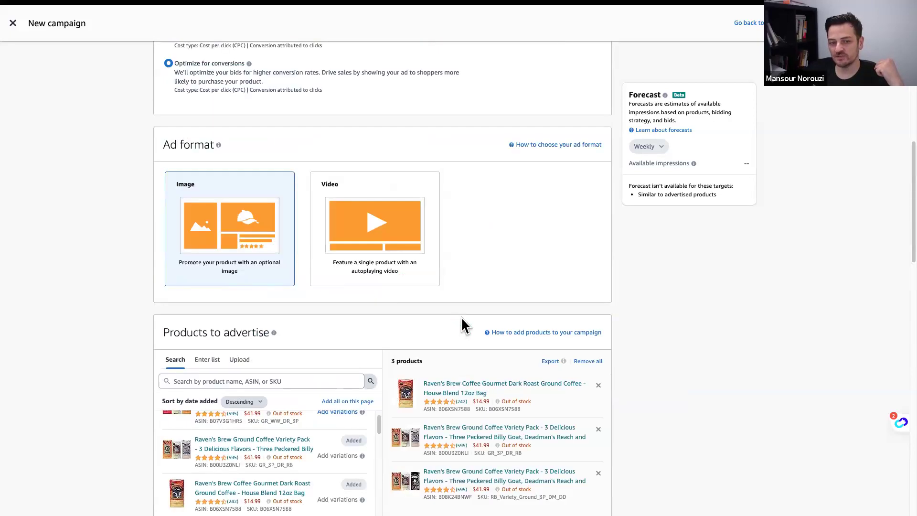
{"action": "scroll", "coordinate": [462, 320], "scroll_direction": "down", "scroll_amount": 5}
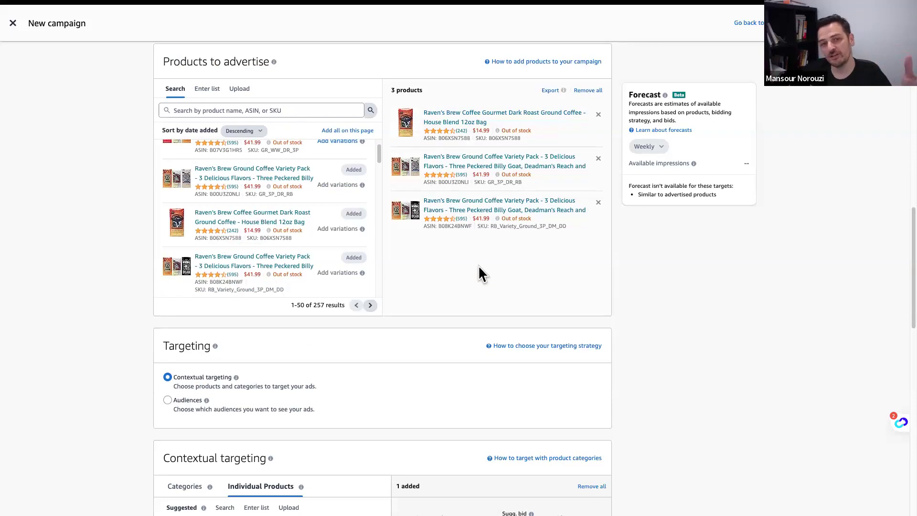
{"action": "scroll", "coordinate": [477, 265], "scroll_direction": "down", "scroll_amount": 15}
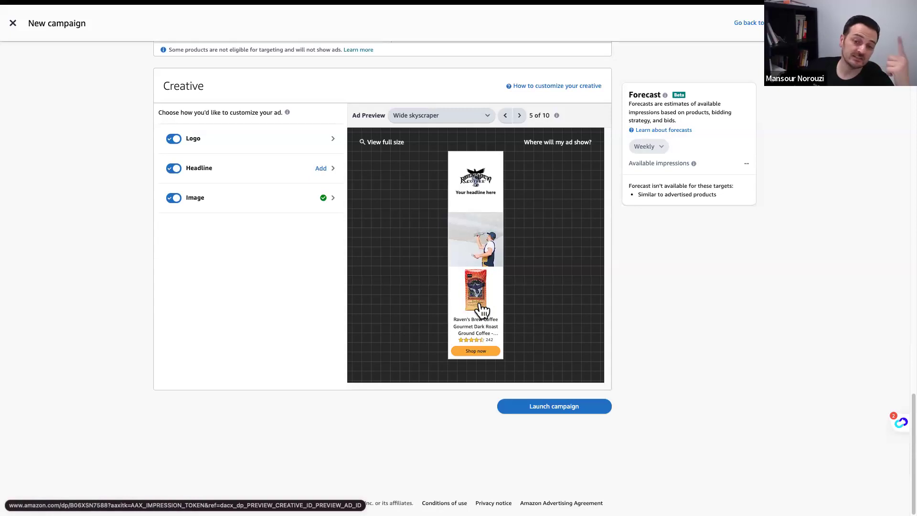
{"action": "scroll", "coordinate": [147, 322], "scroll_direction": "up", "scroll_amount": 20}
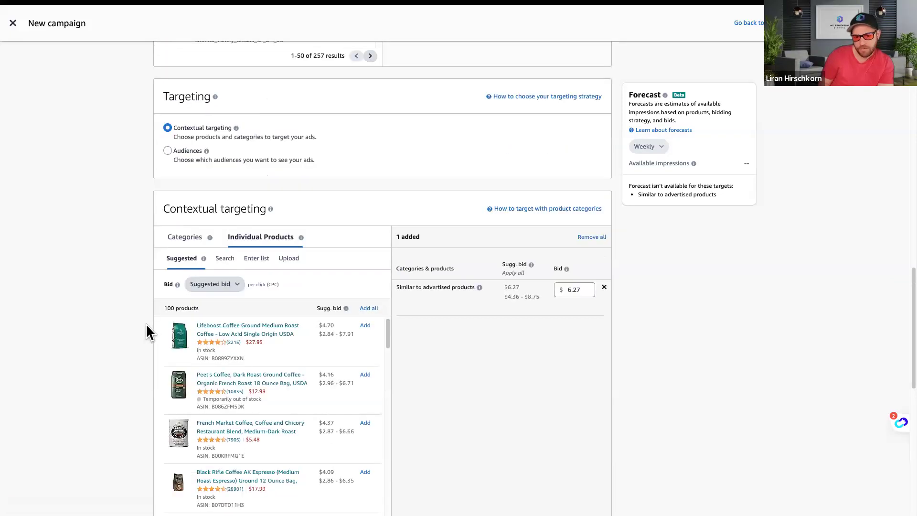
{"action": "scroll", "coordinate": [149, 321], "scroll_direction": "down", "scroll_amount": 10}
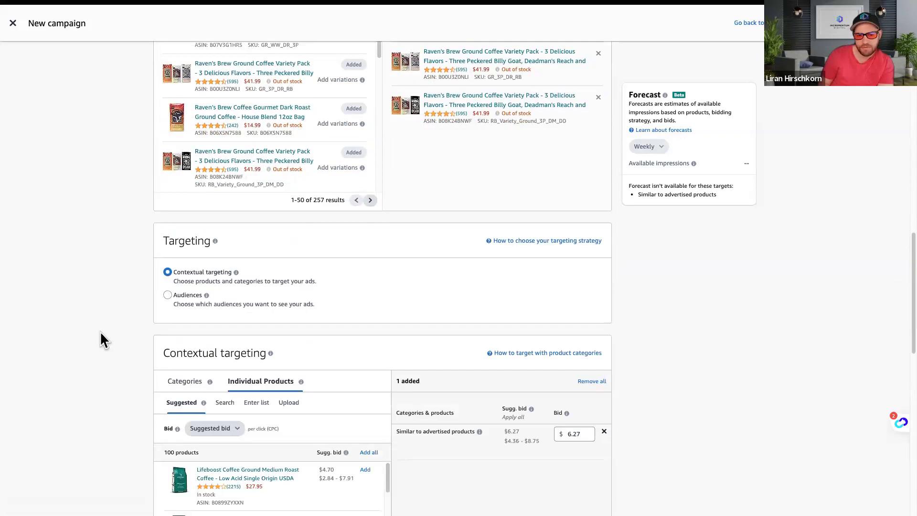
Switch the campaign's targeting from contextual to Audiences and remove all four preselected views and purchases remarketing audiences
{"action": "scroll", "coordinate": [100, 332], "scroll_direction": "down", "scroll_amount": 12}
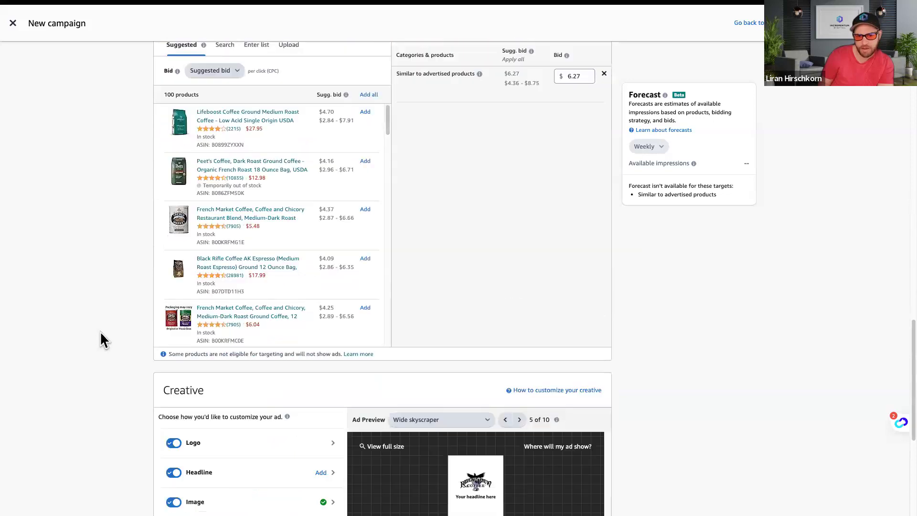
{"action": "scroll", "coordinate": [100, 331], "scroll_direction": "up", "scroll_amount": 1}
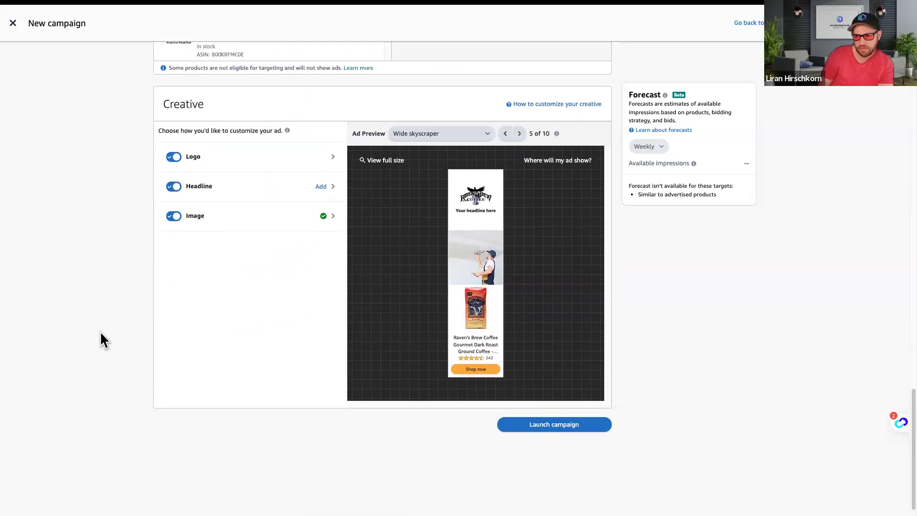
{"action": "scroll", "coordinate": [100, 331], "scroll_direction": "up", "scroll_amount": 8}
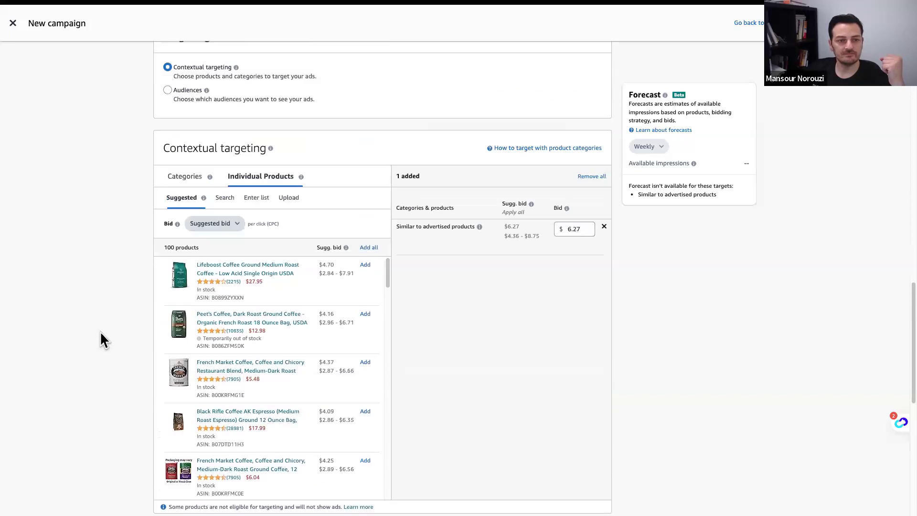
{"action": "left_click", "coordinate": [174, 102]}
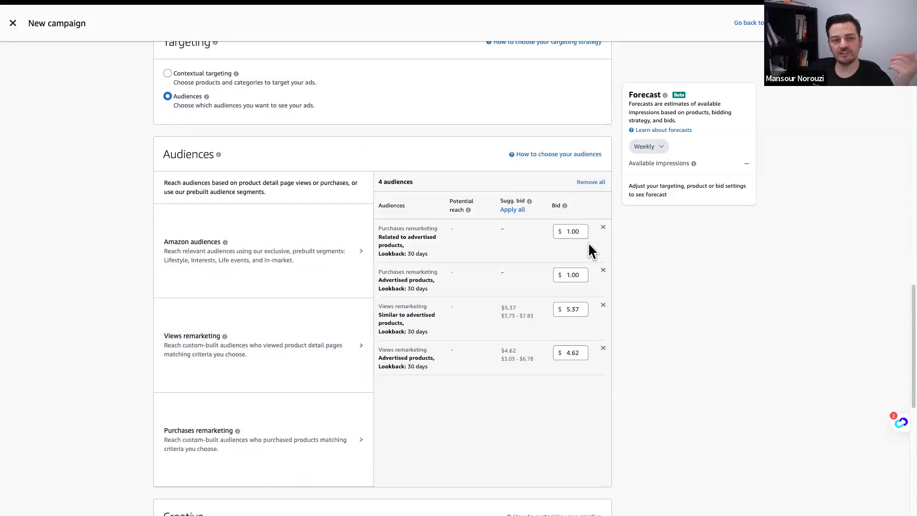
{"action": "left_click", "coordinate": [603, 228]}
{"action": "left_click", "coordinate": [602, 228]}
{"action": "left_click", "coordinate": [603, 227]}
{"action": "left_click", "coordinate": [602, 227]}
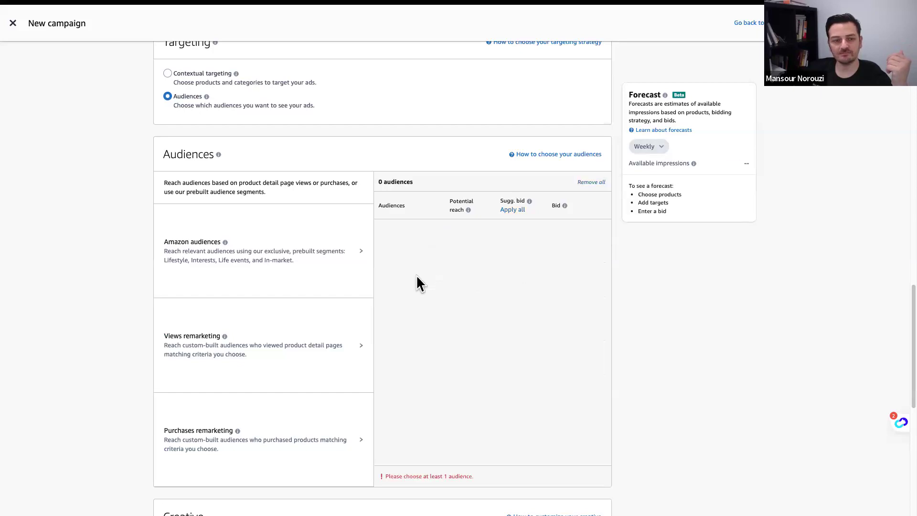
Look through the In-market and Lifestyle segments of Amazon audiences, then return to the overview of audience types
{"action": "left_click", "coordinate": [219, 263]}
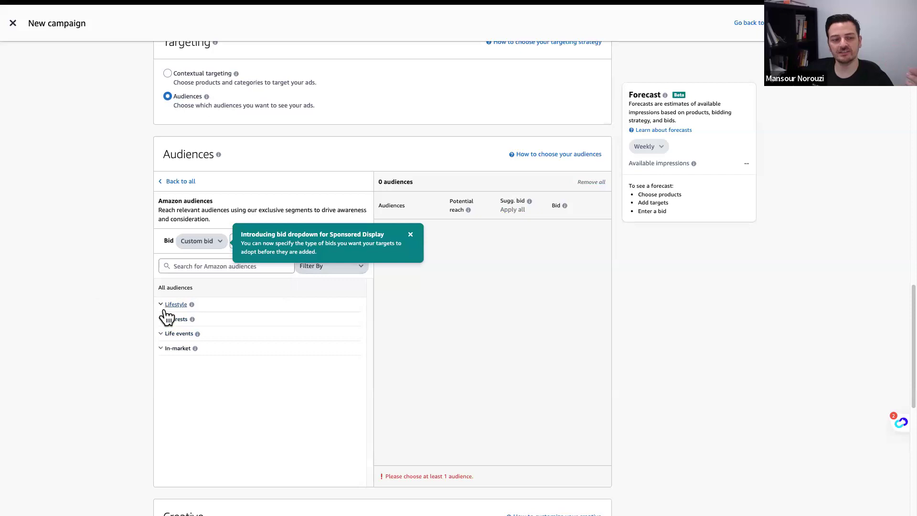
{"action": "left_click", "coordinate": [162, 348]}
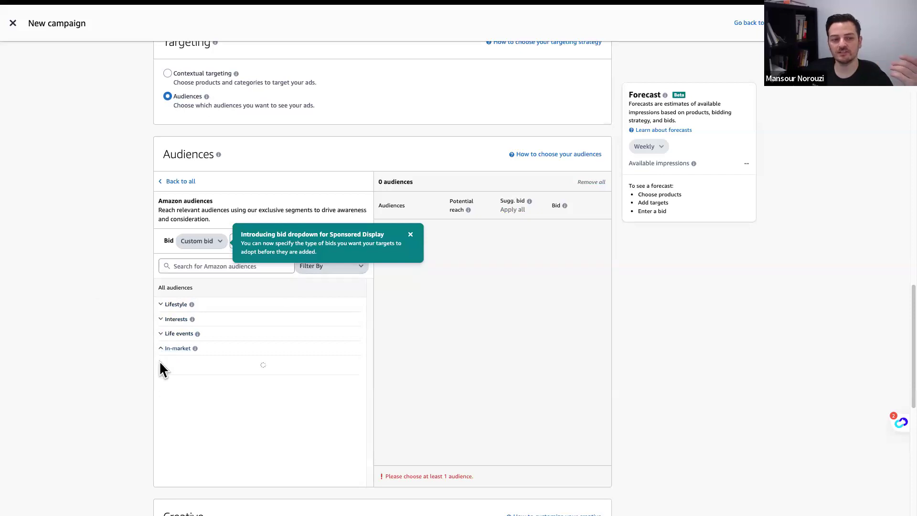
{"action": "left_click", "coordinate": [163, 305]}
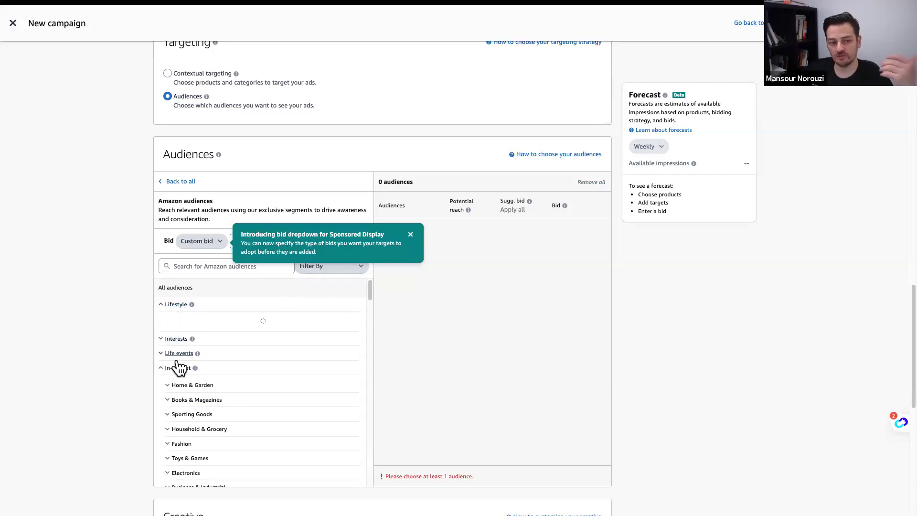
{"action": "left_click", "coordinate": [187, 181]}
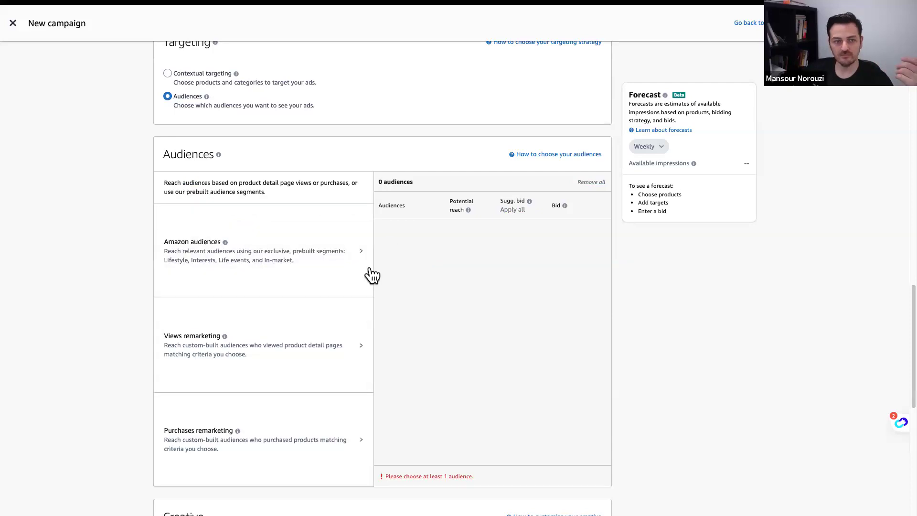
Add the views remarketing audience for advertised products at the suggested bid with a 30-day lookback, and compare it with the advertised products
{"action": "scroll", "coordinate": [244, 347], "scroll_direction": "down", "scroll_amount": 1}
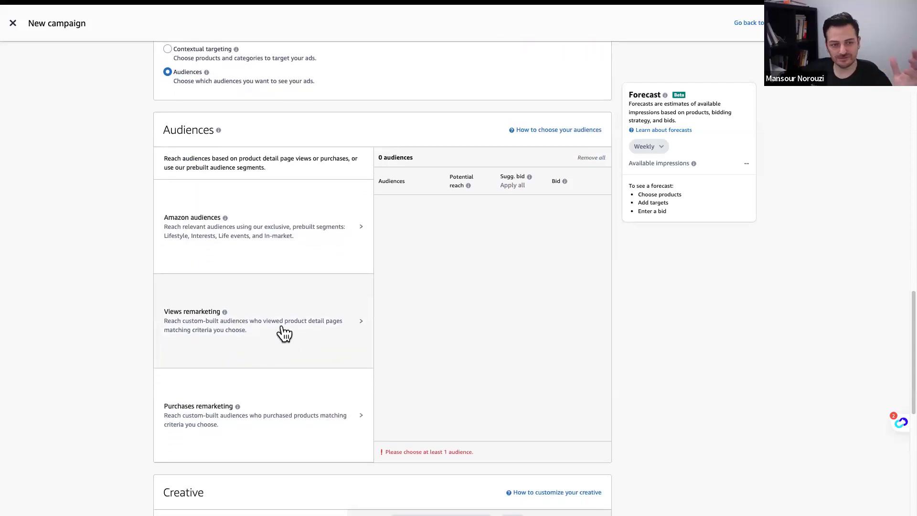
{"action": "scroll", "coordinate": [272, 321], "scroll_direction": "down", "scroll_amount": 1}
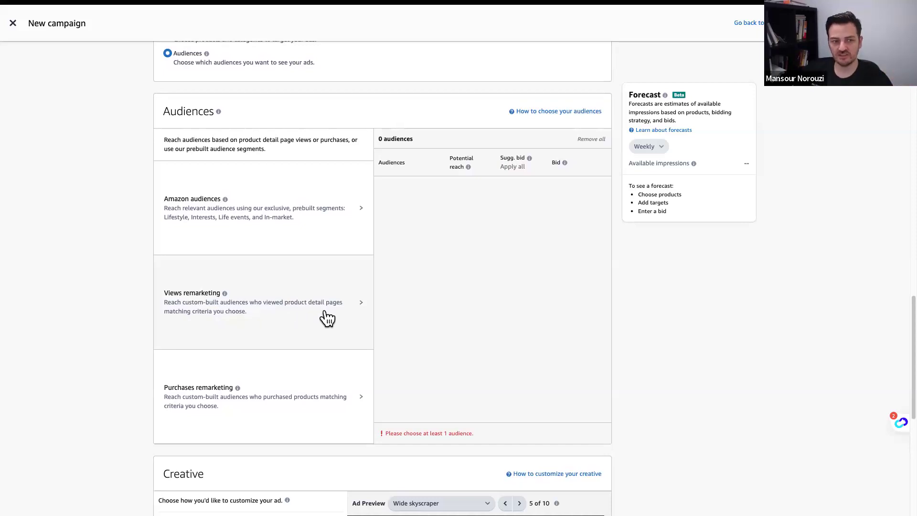
{"action": "left_click", "coordinate": [263, 321]}
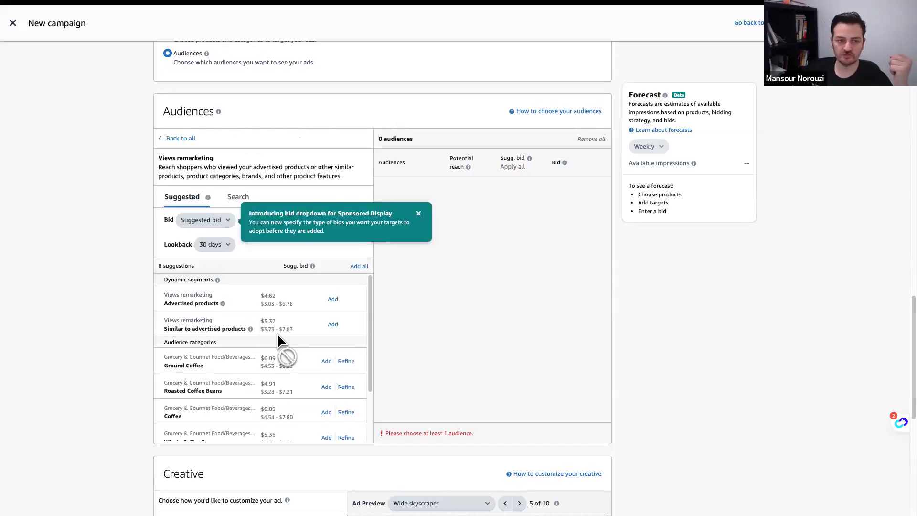
{"action": "left_click", "coordinate": [333, 301]}
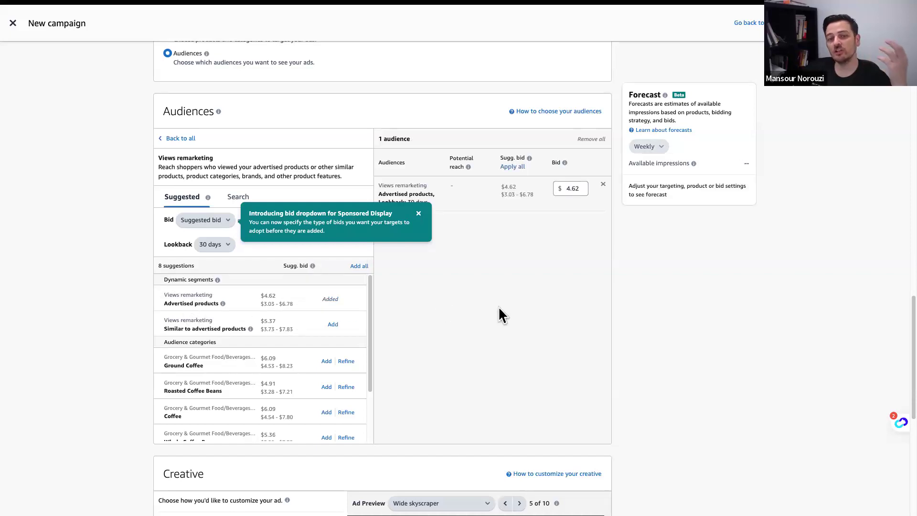
{"action": "left_click", "coordinate": [419, 212]}
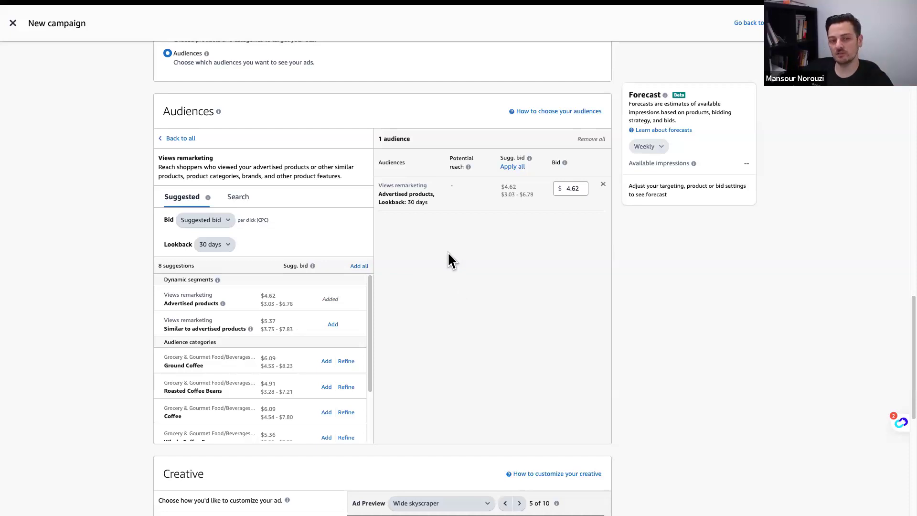
{"action": "scroll", "coordinate": [437, 205], "scroll_direction": "up", "scroll_amount": 5}
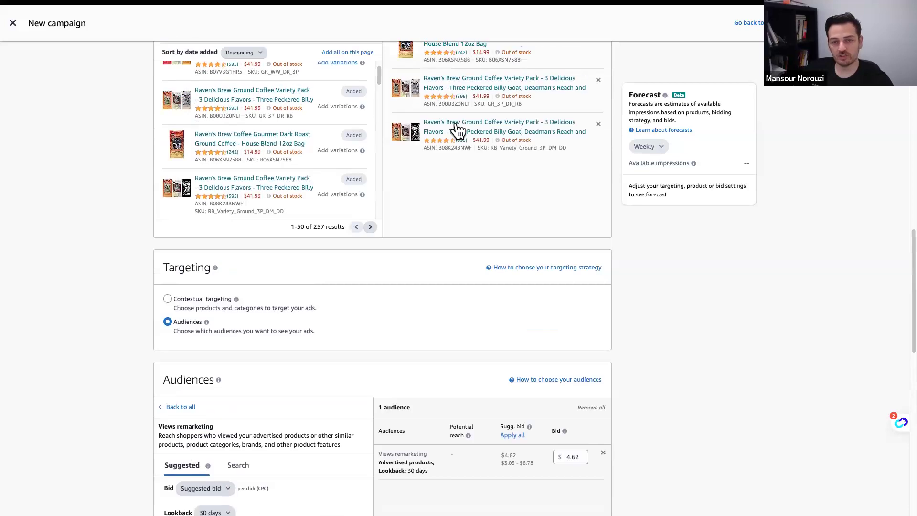
{"action": "scroll", "coordinate": [461, 210], "scroll_direction": "down", "scroll_amount": 3}
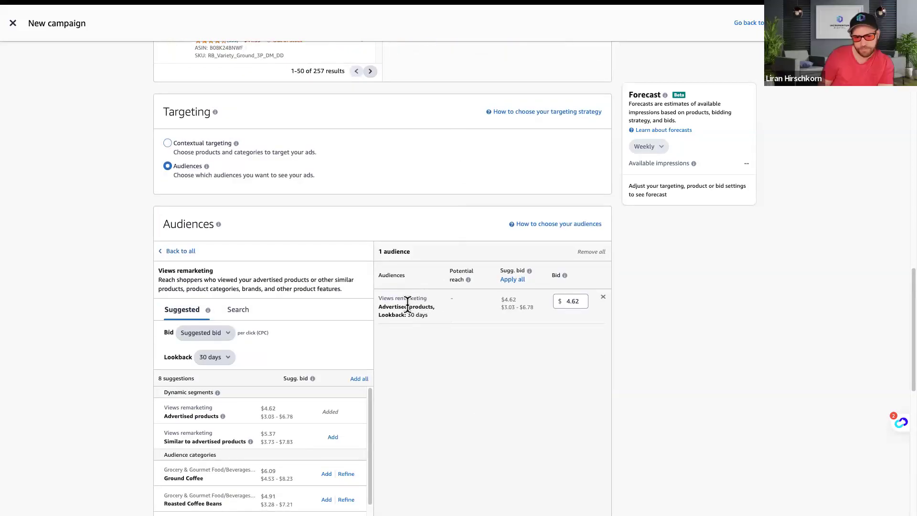
{"action": "scroll", "coordinate": [422, 339], "scroll_direction": "down", "scroll_amount": 1}
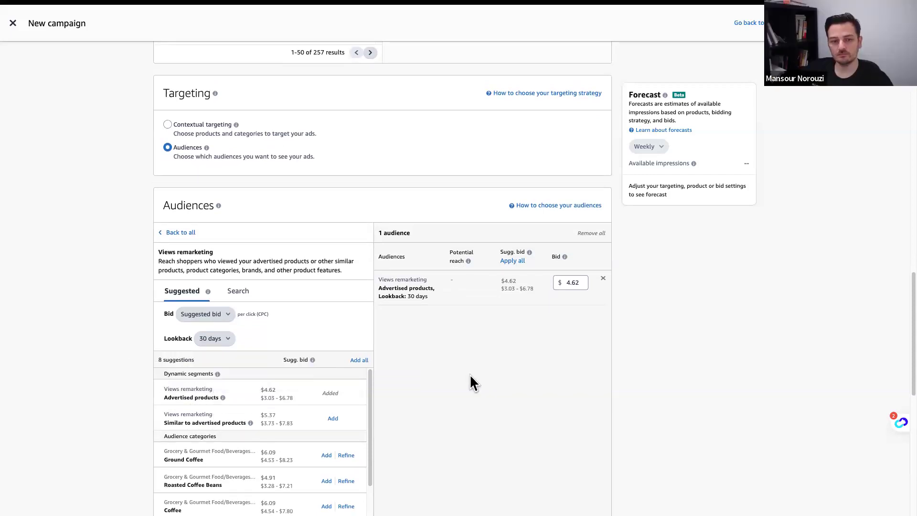
{"action": "scroll", "coordinate": [472, 382], "scroll_direction": "down", "scroll_amount": 1}
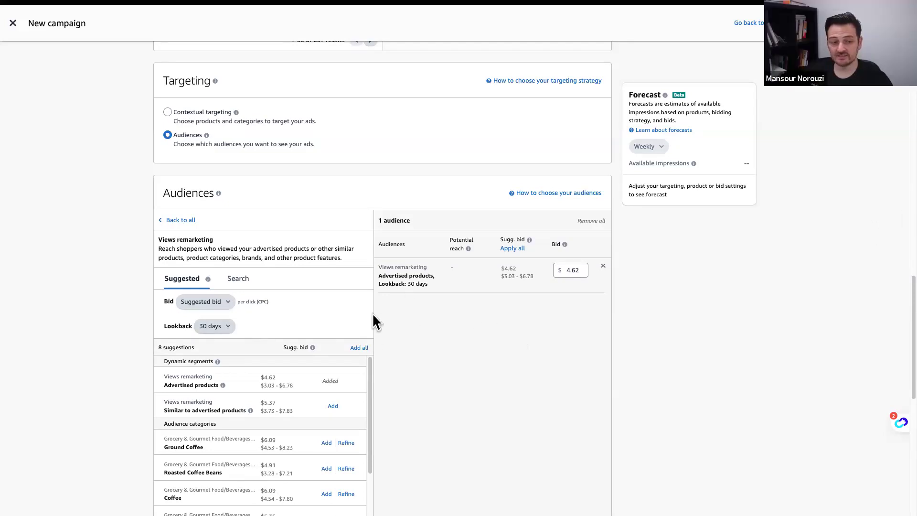
Replace the 30-day views remarketing audience for advertised products with the same audience at a 90-day lookback
{"action": "left_click", "coordinate": [221, 327]}
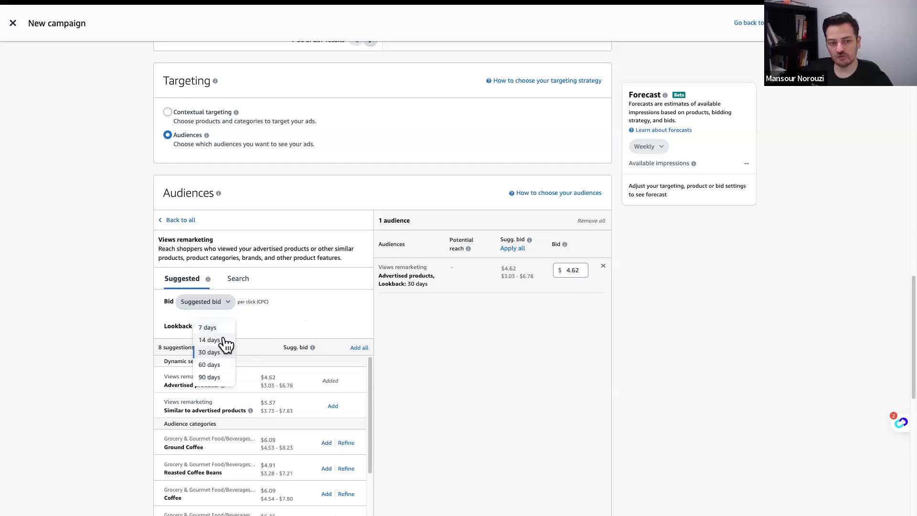
{"action": "left_click", "coordinate": [221, 379]}
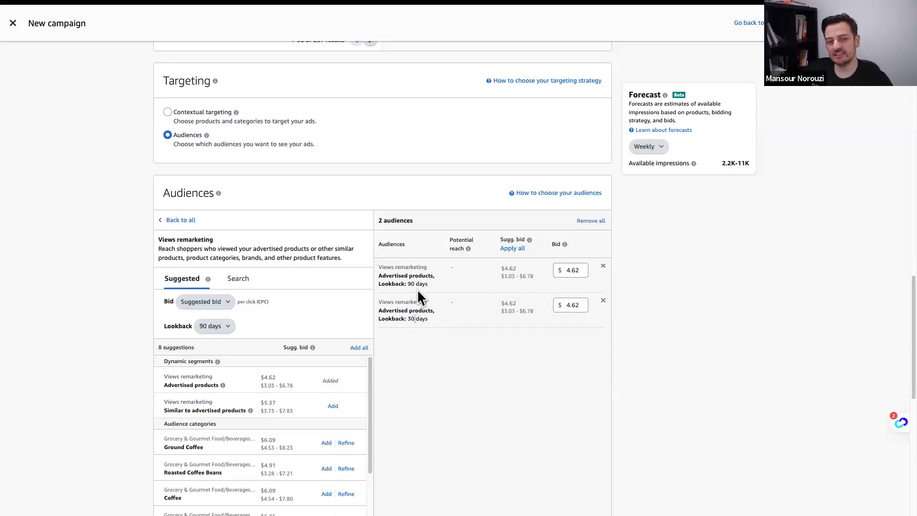
{"action": "left_click_drag", "start_coordinate": [427, 284], "coordinate": [375, 271]}
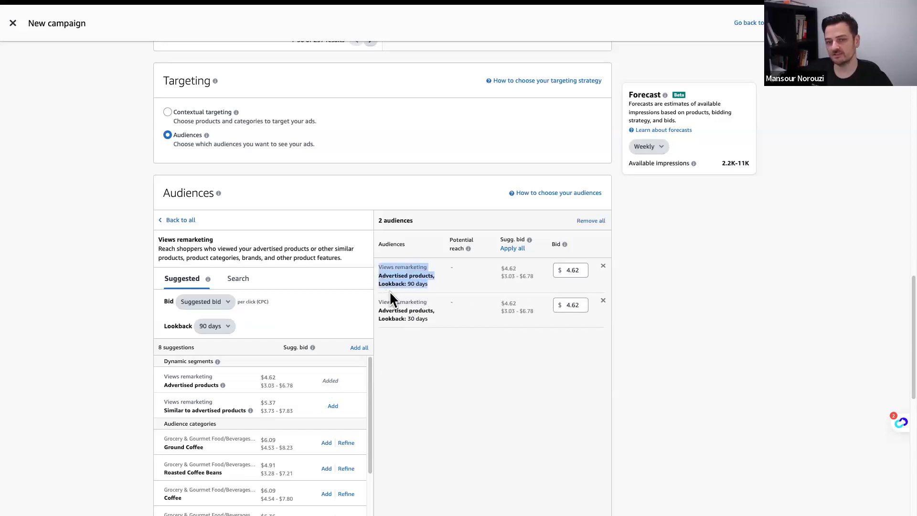
{"action": "left_click", "coordinate": [602, 300]}
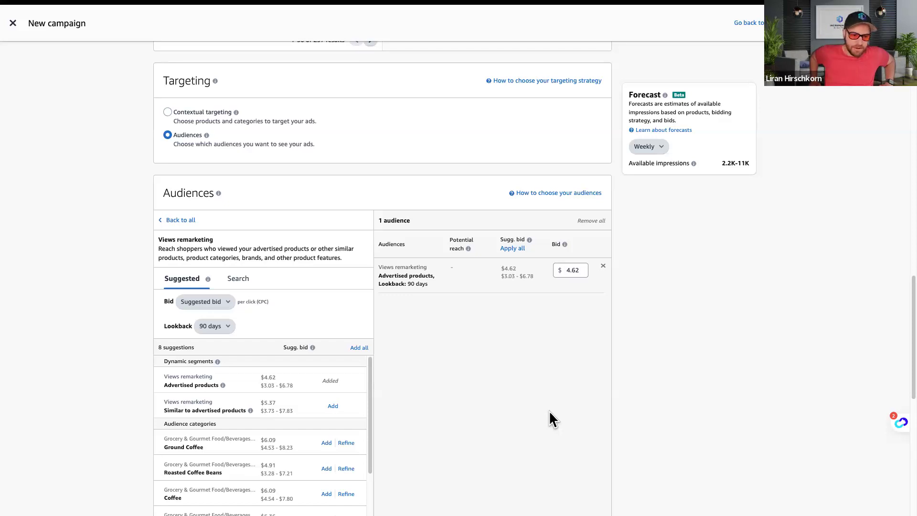
Add the views remarketing audience Similar to advertised products with a 90-day lookback, and review the suggested audience categories
{"action": "scroll", "coordinate": [551, 419], "scroll_direction": "down", "scroll_amount": 1}
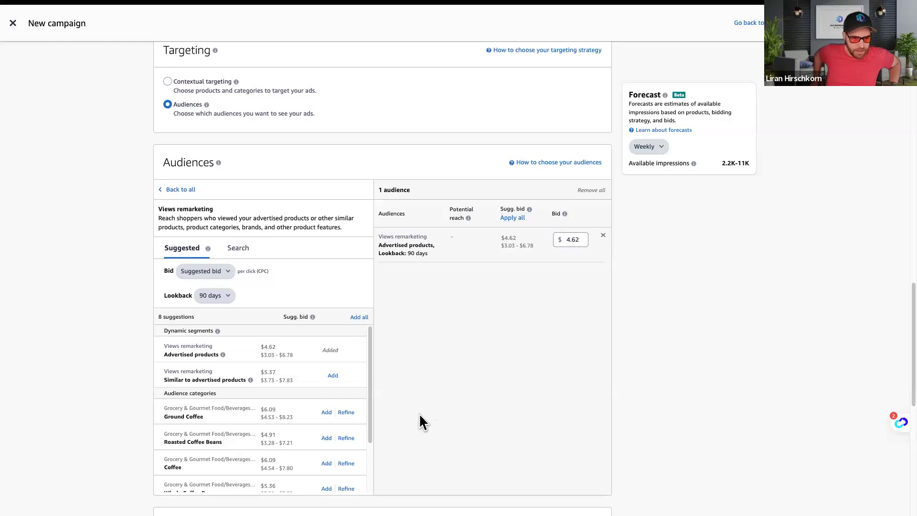
{"action": "scroll", "coordinate": [220, 335], "scroll_direction": "down", "scroll_amount": 1}
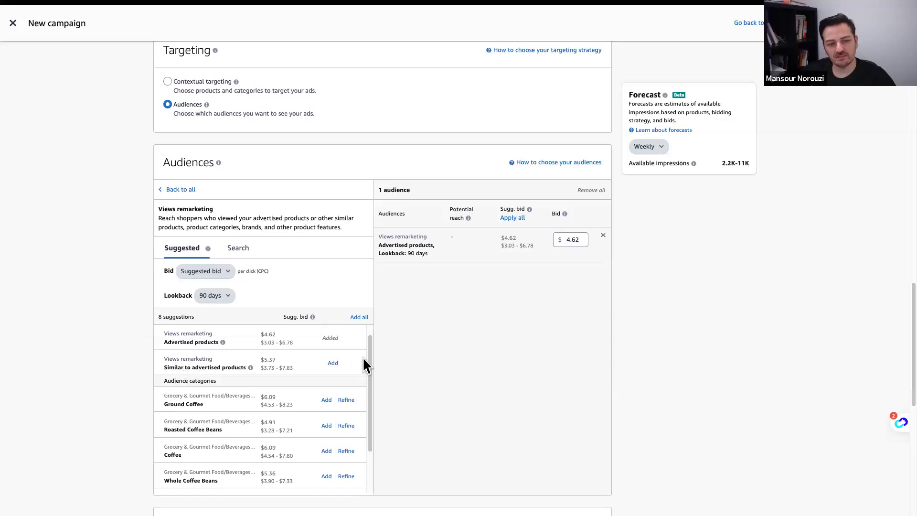
{"action": "left_click", "coordinate": [333, 364]}
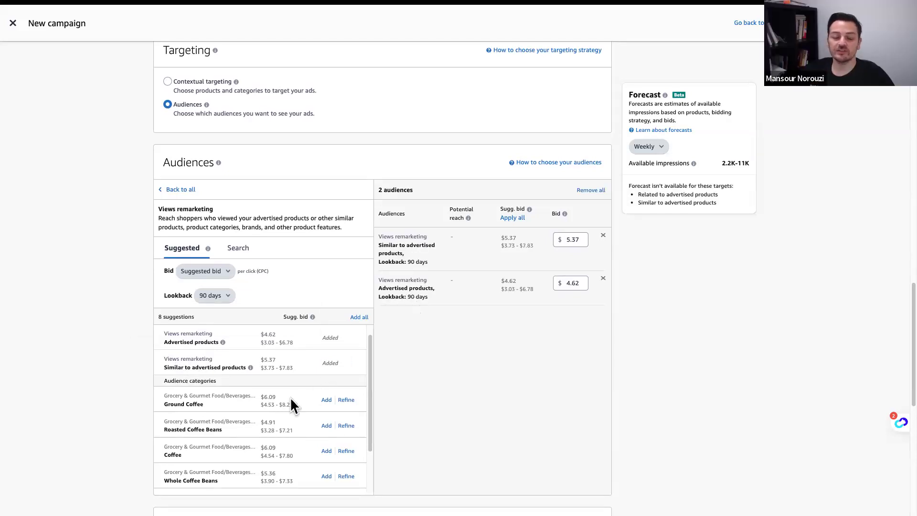
{"action": "left_click_drag", "start_coordinate": [383, 244], "coordinate": [424, 244]}
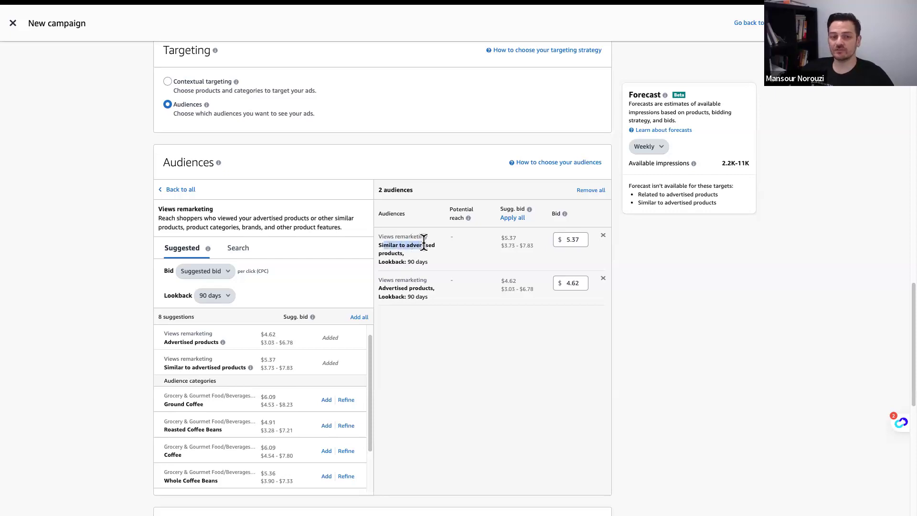
{"action": "scroll", "coordinate": [399, 287], "scroll_direction": "up", "scroll_amount": 1}
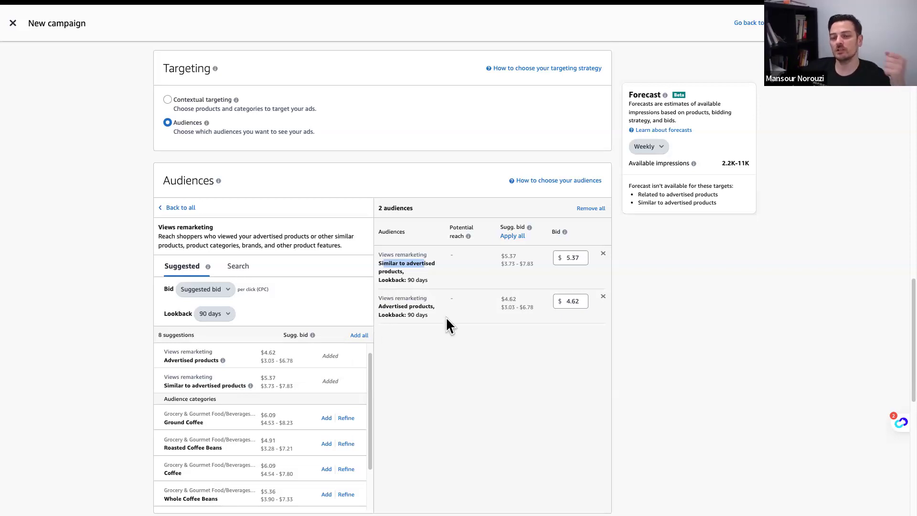
{"action": "scroll", "coordinate": [411, 355], "scroll_direction": "down", "scroll_amount": 1}
{"action": "scroll", "coordinate": [285, 374], "scroll_direction": "down", "scroll_amount": 3}
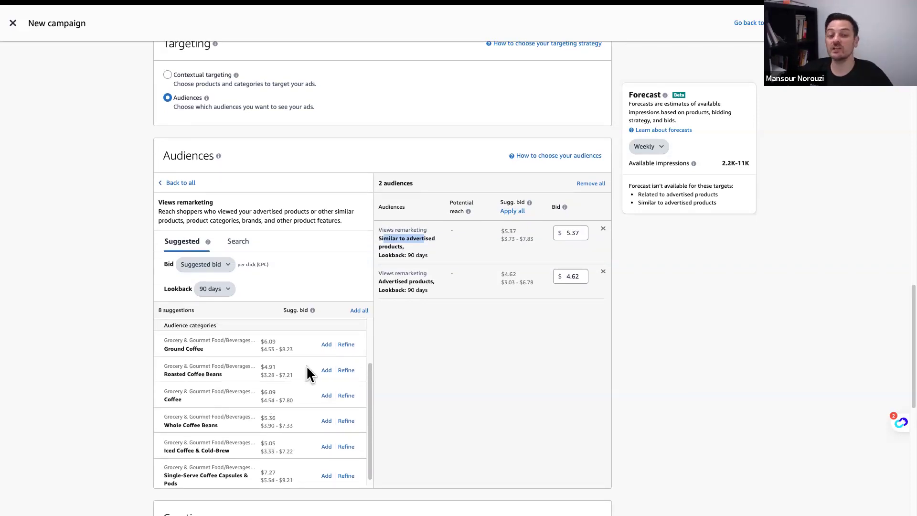
Replace both views remarketing audiences with the purchases remarketing audience for advertised products, using a $1.00 custom bid and 30-day lookback
{"action": "left_click", "coordinate": [168, 183]}
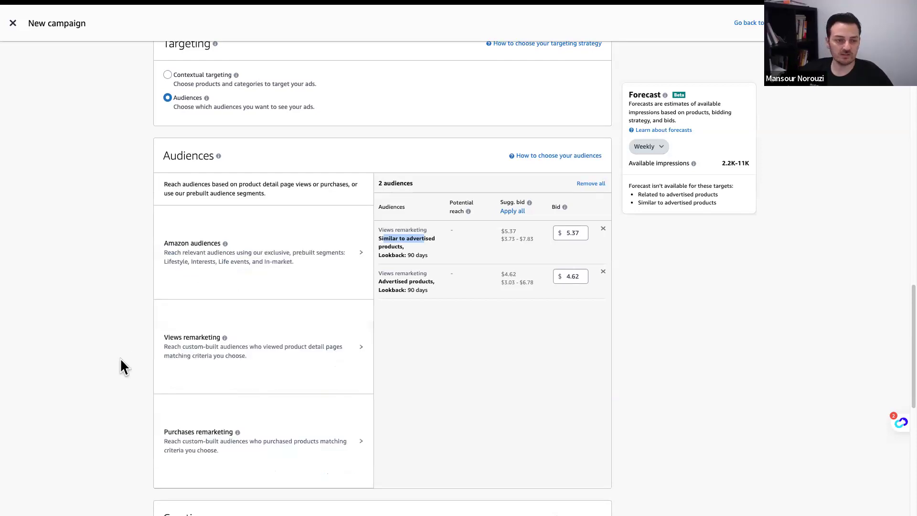
{"action": "scroll", "coordinate": [167, 365], "scroll_direction": "down", "scroll_amount": 1}
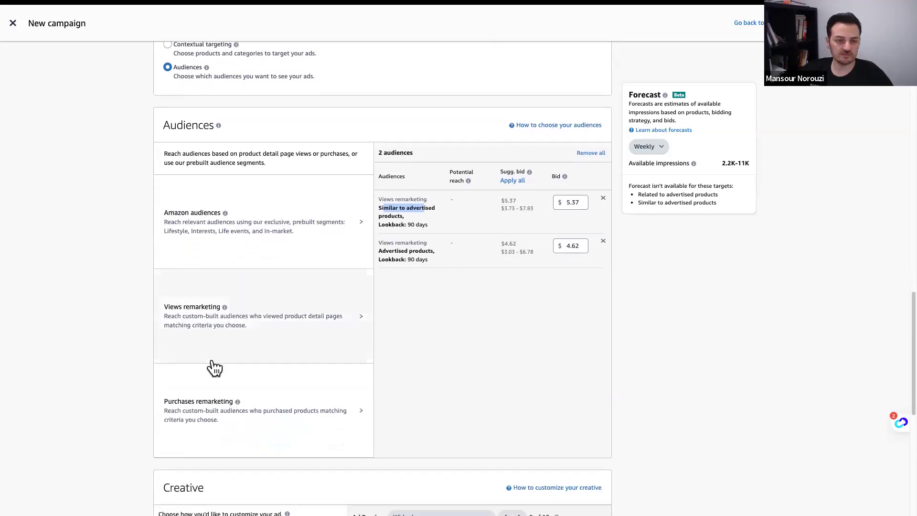
{"action": "left_click", "coordinate": [245, 413]}
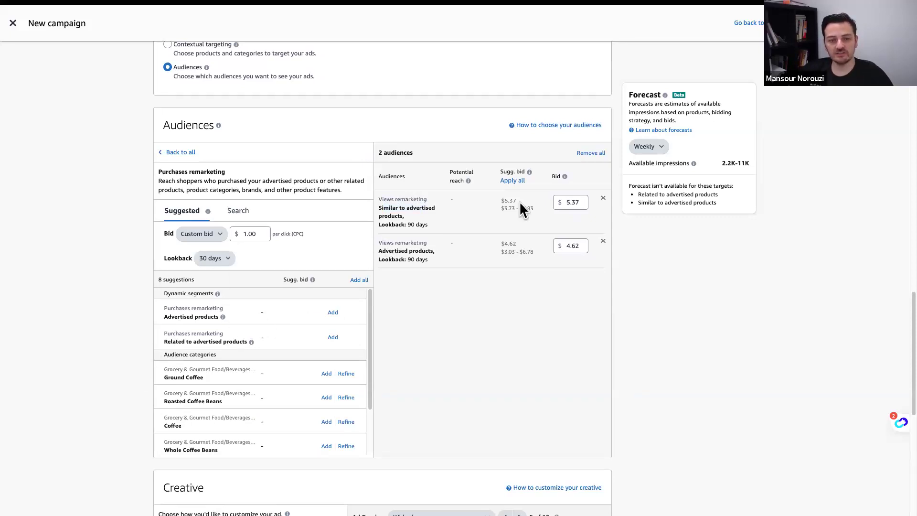
{"action": "left_click", "coordinate": [603, 197]}
{"action": "left_click", "coordinate": [603, 198]}
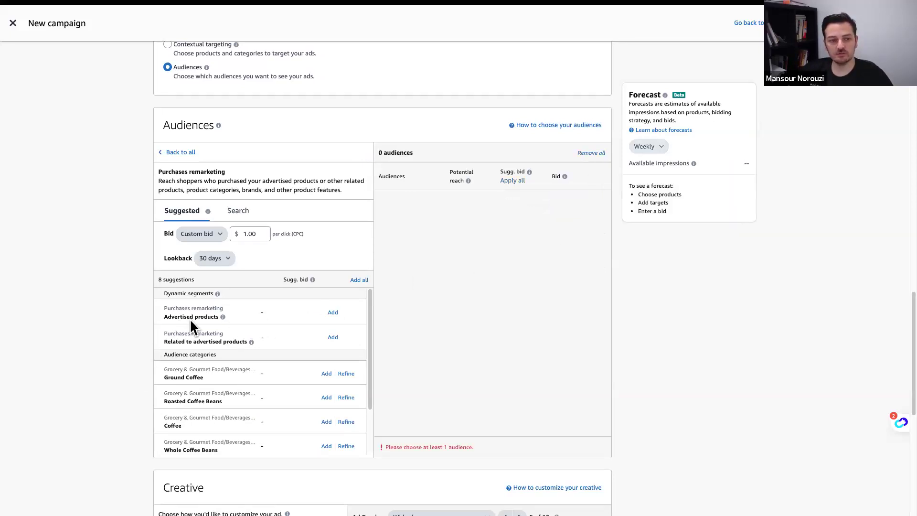
{"action": "left_click", "coordinate": [332, 313]}
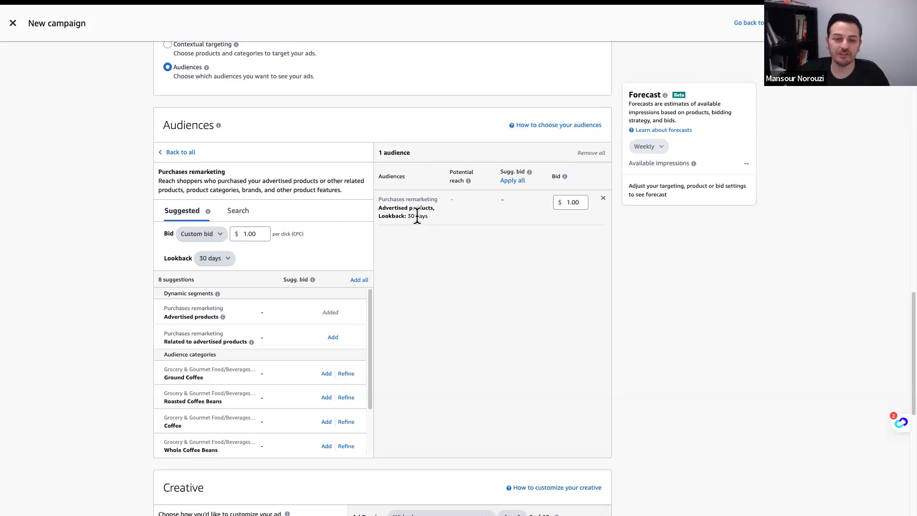
Remove the 30-day purchases remarketing audience and set the purchases remarketing lookback to 90 days
{"action": "left_click", "coordinate": [602, 198]}
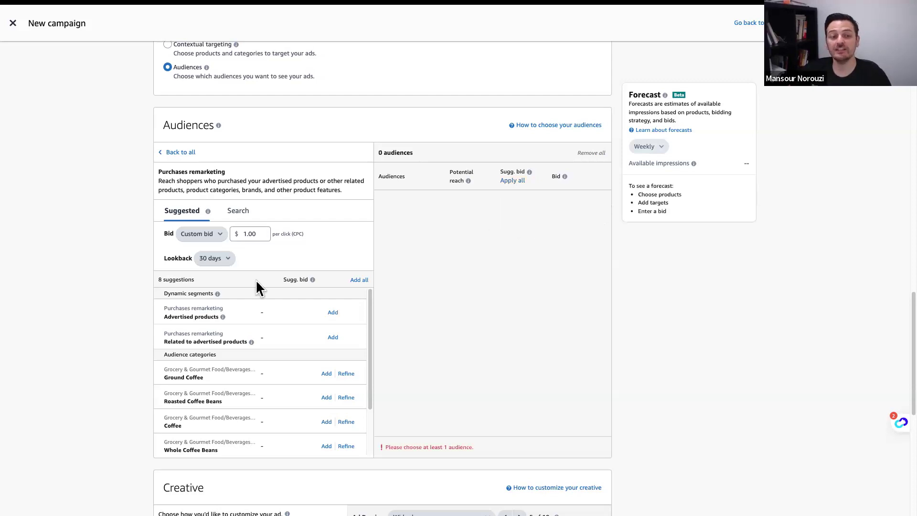
{"action": "left_click", "coordinate": [226, 265]}
{"action": "left_click", "coordinate": [220, 313]}
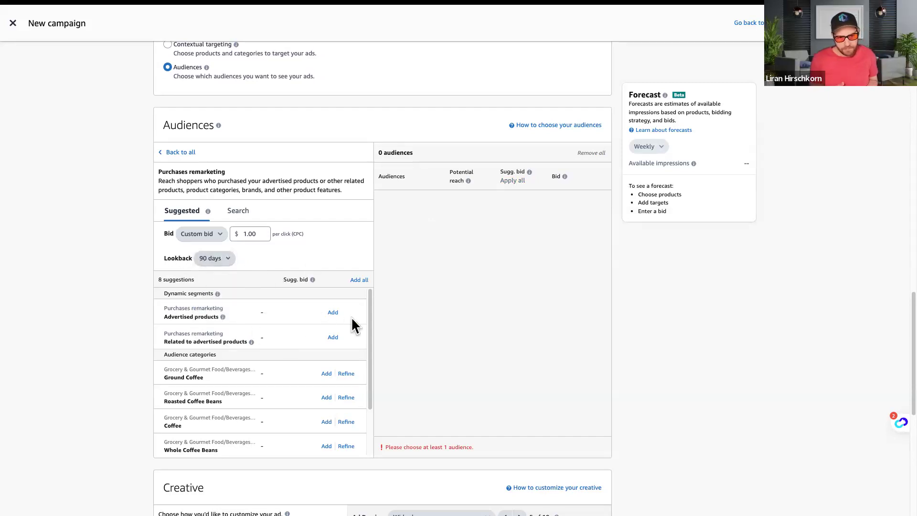
Add the purchases remarketing audience for advertised products with a 90-day lookback, and remove it again
{"action": "left_click", "coordinate": [333, 312]}
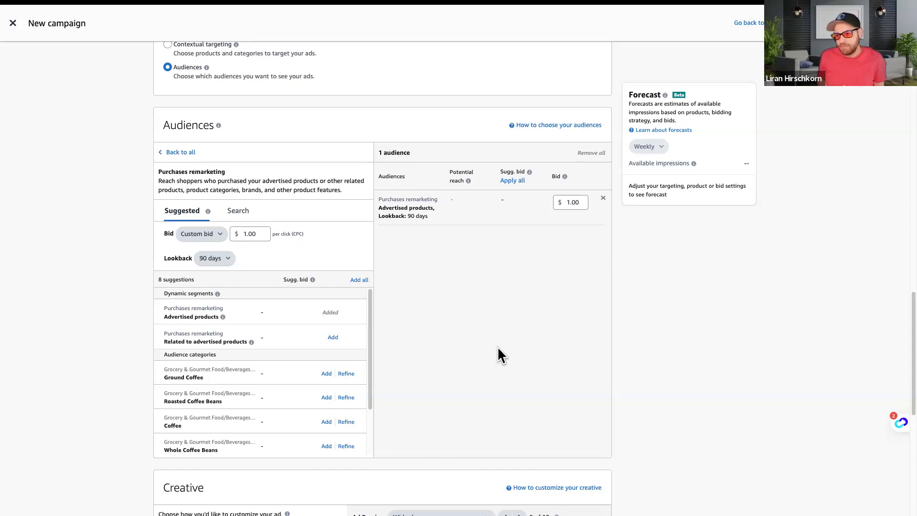
{"action": "left_click", "coordinate": [603, 200]}
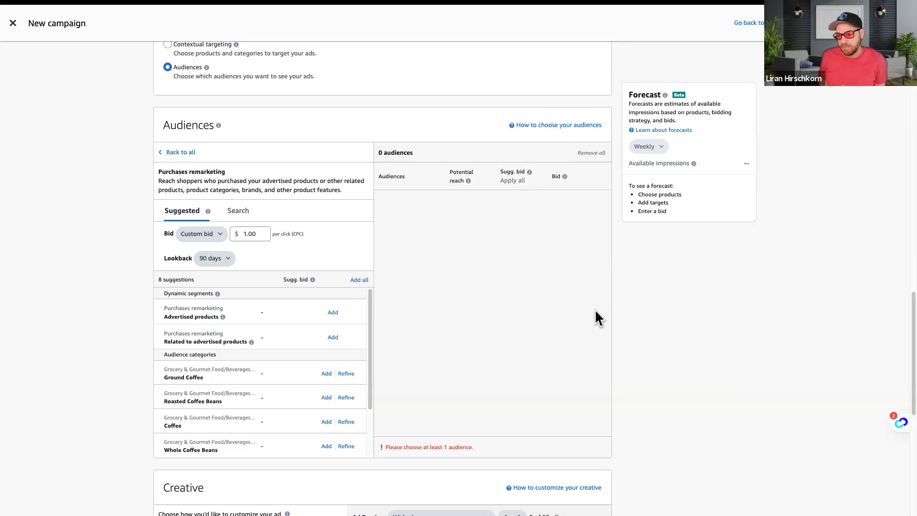
{"action": "scroll", "coordinate": [405, 335], "scroll_direction": "down", "scroll_amount": 2}
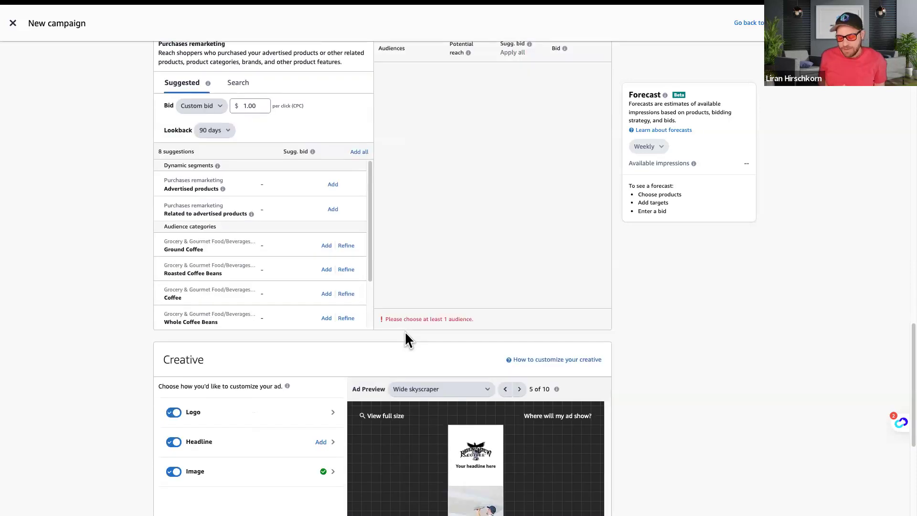
{"action": "scroll", "coordinate": [404, 331], "scroll_direction": "up", "scroll_amount": 1}
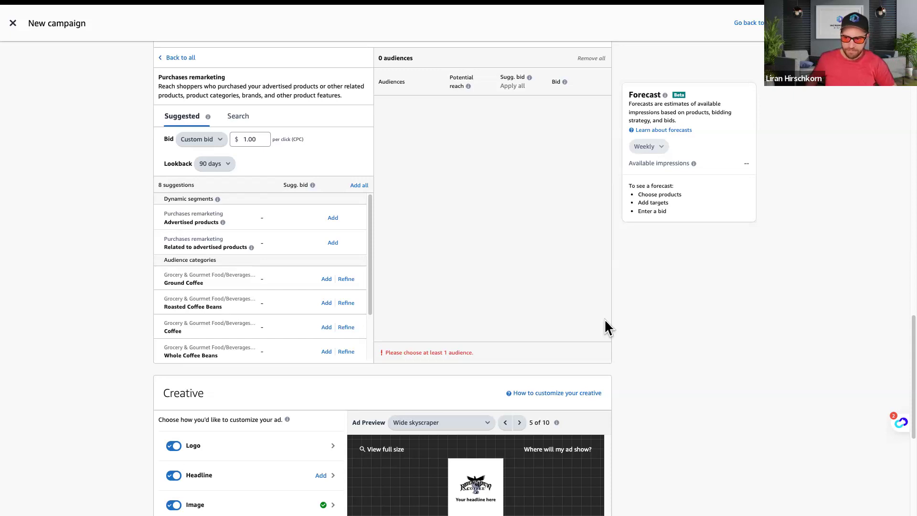
Change the Sponsored Display ad format to Video and review the video, logo and headline creative options with the ad preview
{"action": "scroll", "coordinate": [605, 323], "scroll_direction": "up", "scroll_amount": 9}
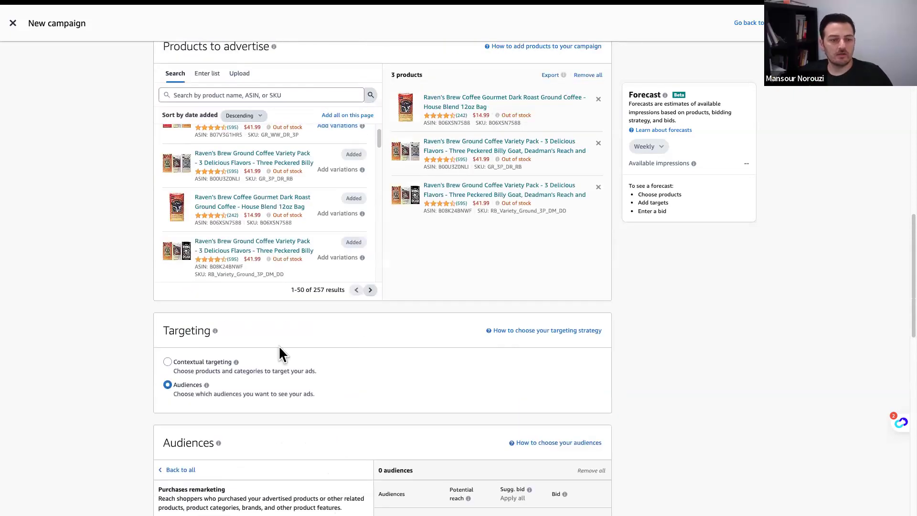
{"action": "scroll", "coordinate": [134, 377], "scroll_direction": "up", "scroll_amount": 4}
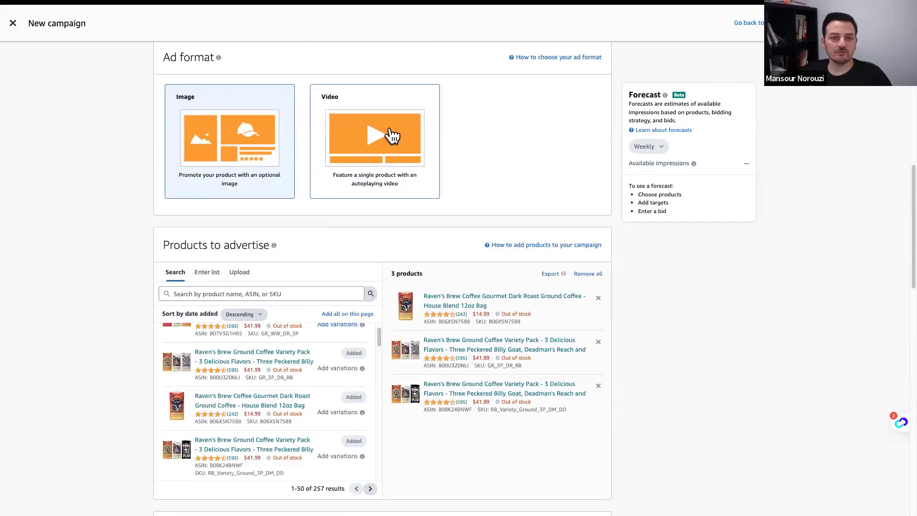
{"action": "left_click", "coordinate": [390, 130]}
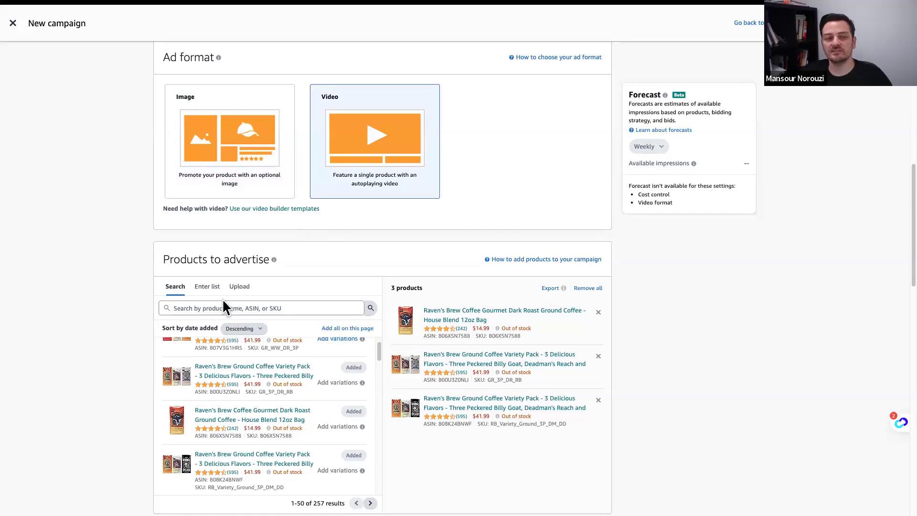
{"action": "scroll", "coordinate": [165, 333], "scroll_direction": "down", "scroll_amount": 20}
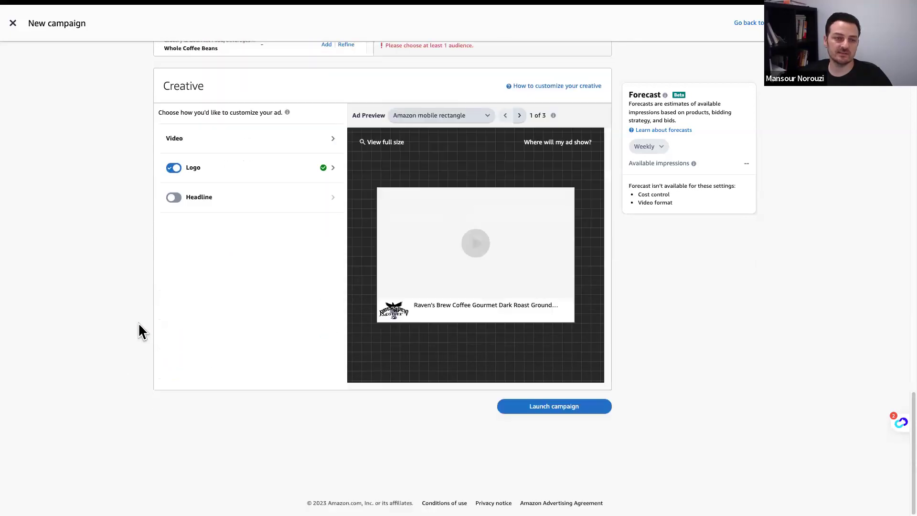
{"action": "scroll", "coordinate": [335, 287], "scroll_direction": "up", "scroll_amount": 1}
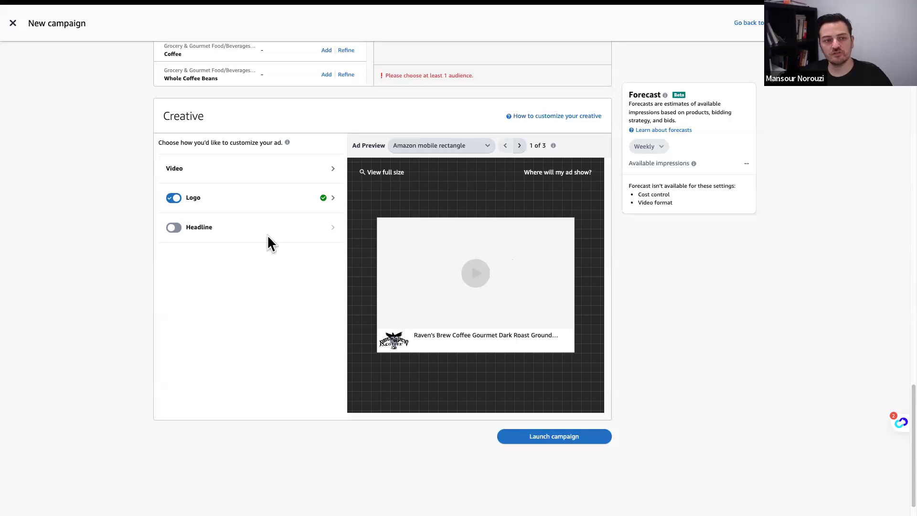
{"action": "scroll", "coordinate": [431, 275], "scroll_direction": "up", "scroll_amount": 5}
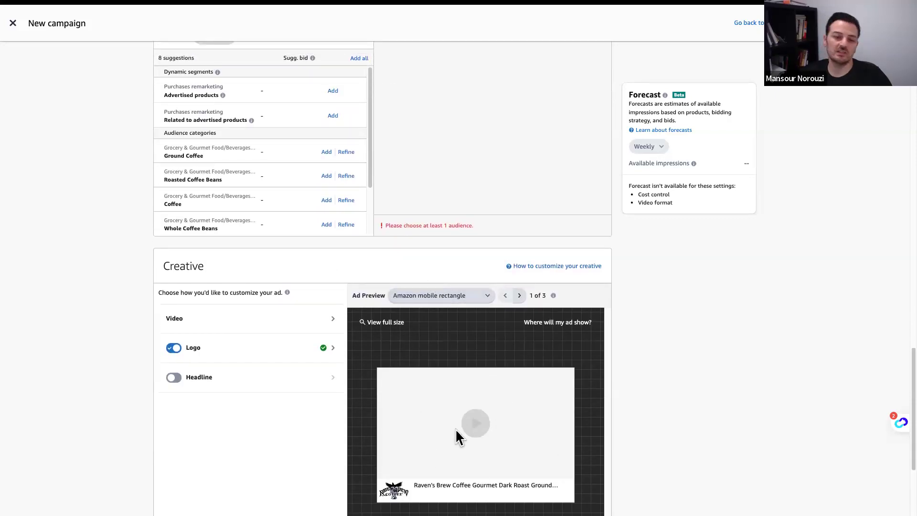
{"action": "scroll", "coordinate": [629, 273], "scroll_direction": "up", "scroll_amount": 20}
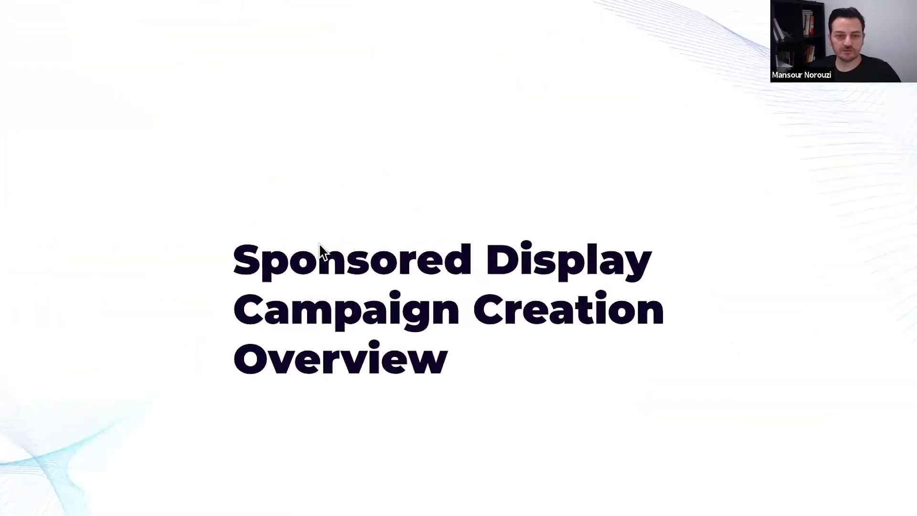
{"action": "key", "text": "Right"}
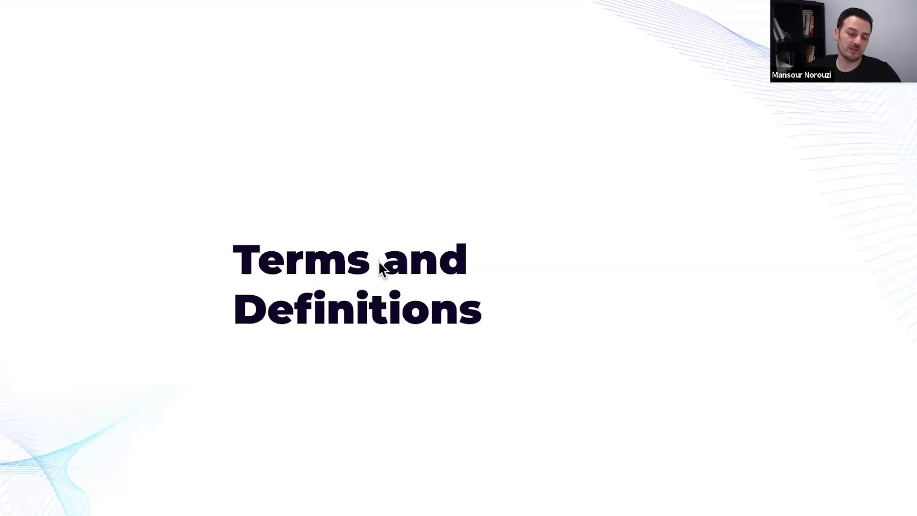
{"action": "key", "text": "Right"}
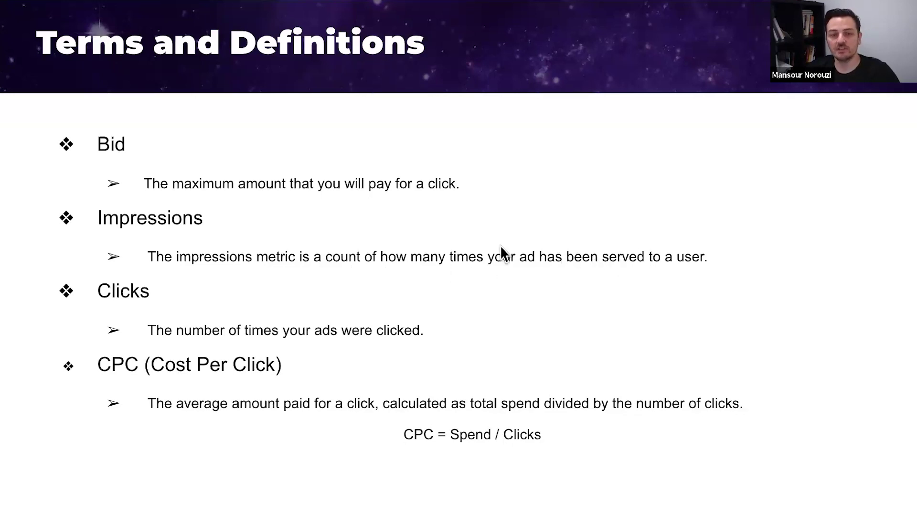
Switch to the Amazon store in the browser and search for "ankle brace"
{"action": "key", "text": "ctrl+Right"}
{"action": "key", "text": "ctrl+Right"}
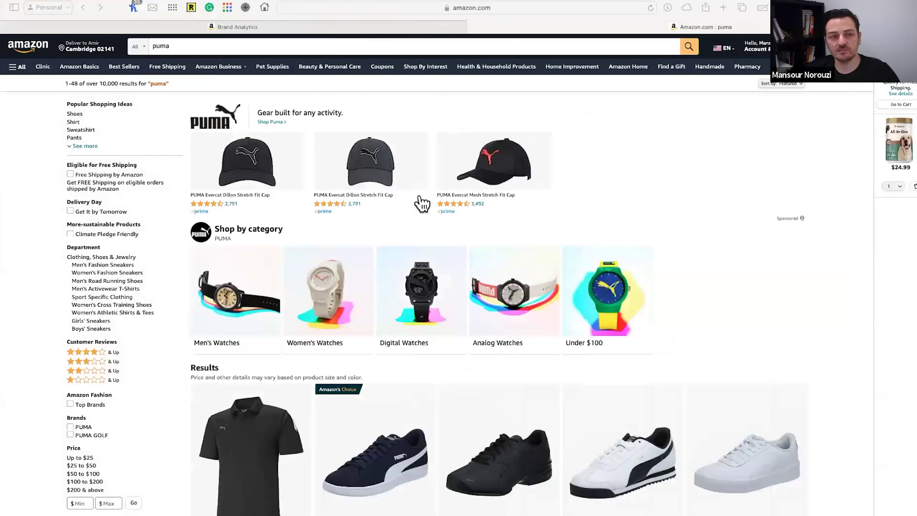
{"action": "double_click", "coordinate": [248, 44]}
{"action": "type", "text": "ankle brace"}
{"action": "key", "text": "Return"}
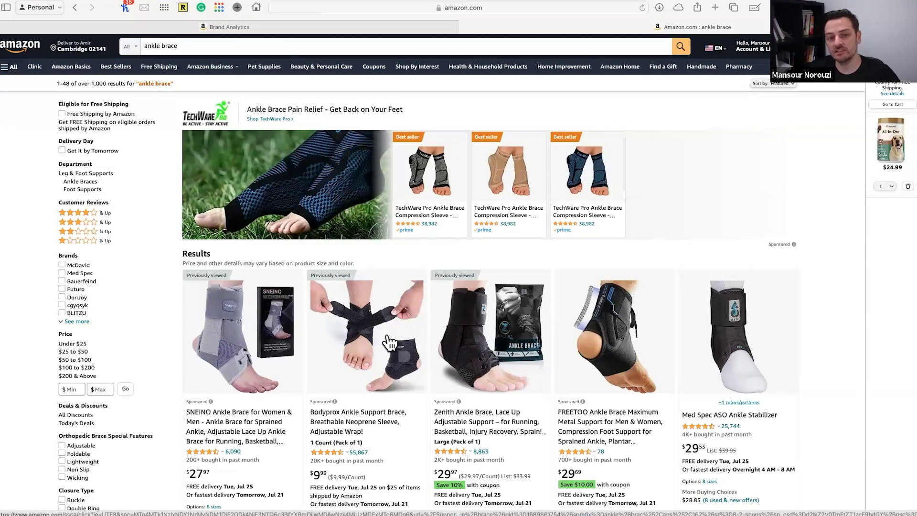
Examine the sponsored placements among the ankle brace search results, and run the same search again
{"action": "scroll", "coordinate": [640, 371], "scroll_direction": "down", "scroll_amount": 1}
{"action": "scroll", "coordinate": [640, 372], "scroll_direction": "down", "scroll_amount": 10}
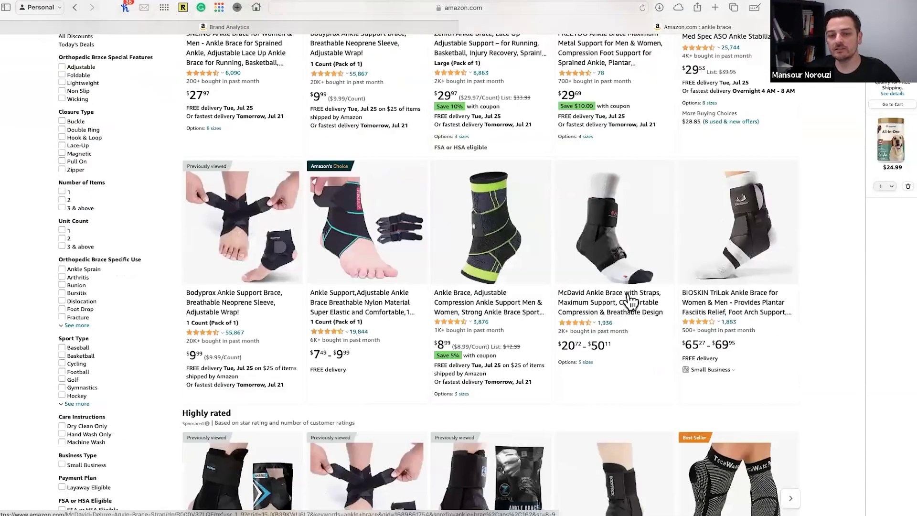
{"action": "scroll", "coordinate": [615, 263], "scroll_direction": "up", "scroll_amount": 11}
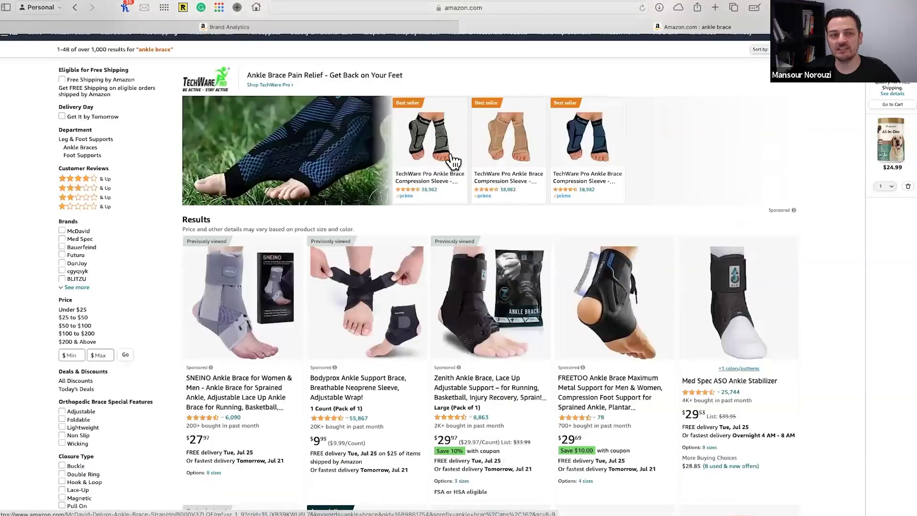
{"action": "left_click", "coordinate": [683, 51]}
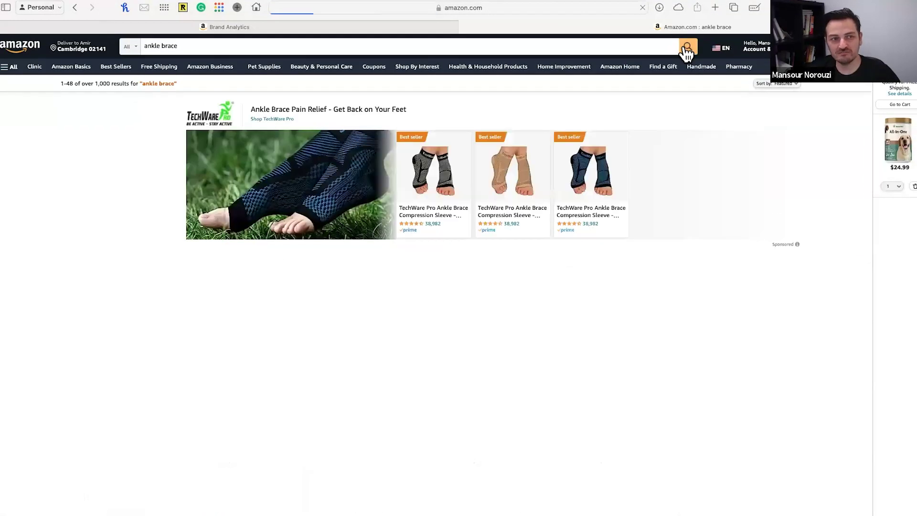
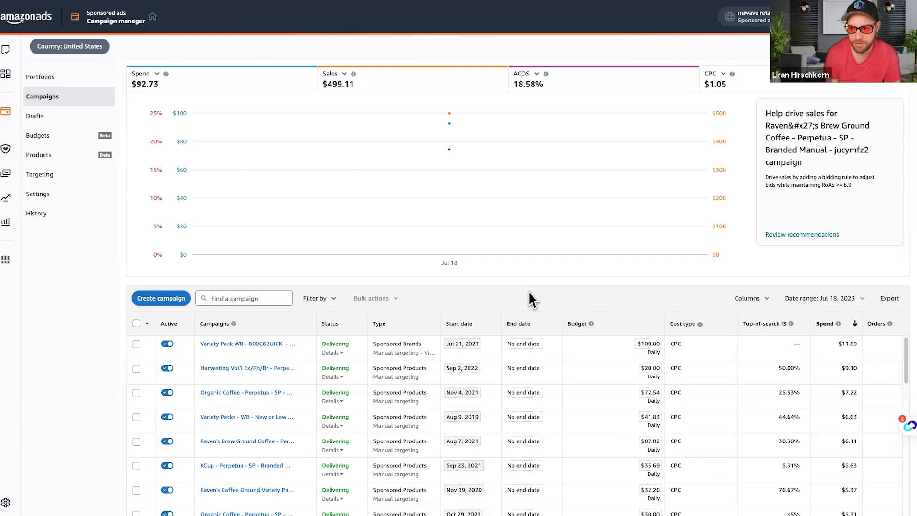
Set the campaign list's date range to June 17 through July 17, 2023
{"action": "mouse_move", "coordinate": [489, 267]}
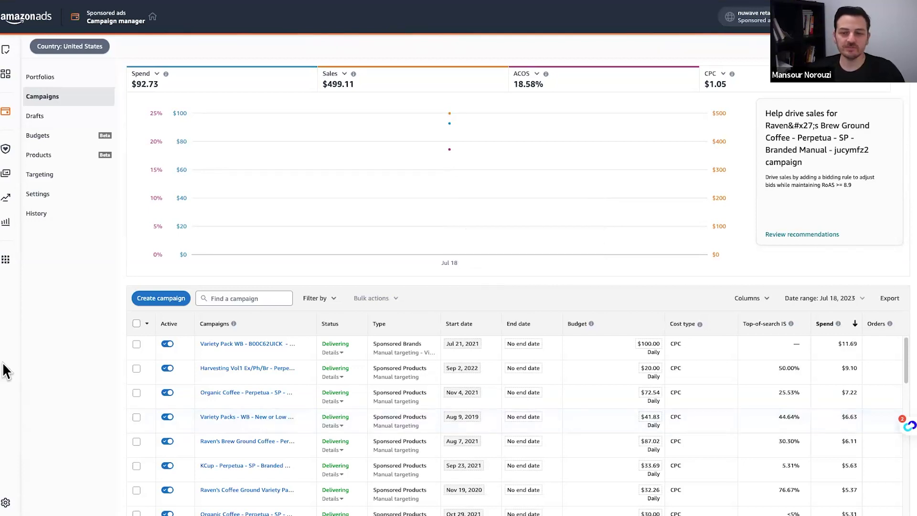
{"action": "scroll", "coordinate": [101, 359], "scroll_direction": "down", "scroll_amount": 1}
{"action": "scroll", "coordinate": [98, 361], "scroll_direction": "down", "scroll_amount": 3}
{"action": "scroll", "coordinate": [127, 372], "scroll_direction": "up", "scroll_amount": 4}
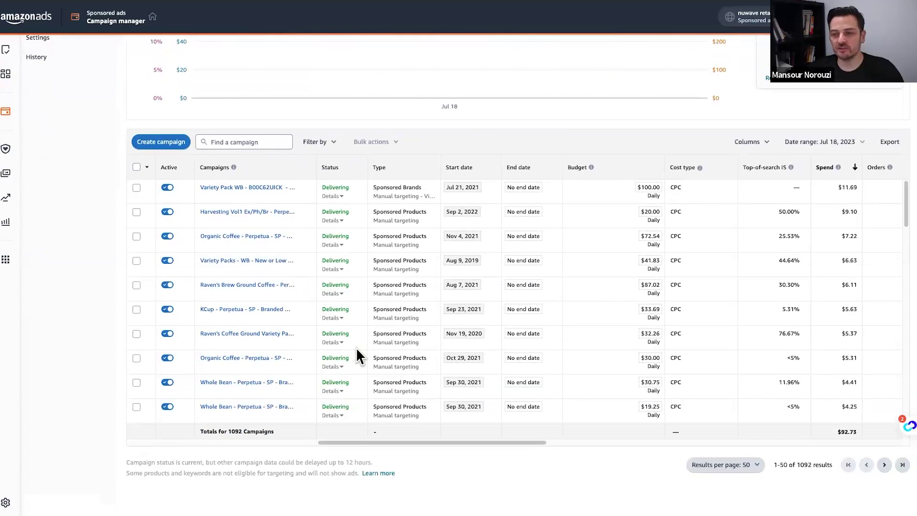
{"action": "left_click", "coordinate": [819, 299]}
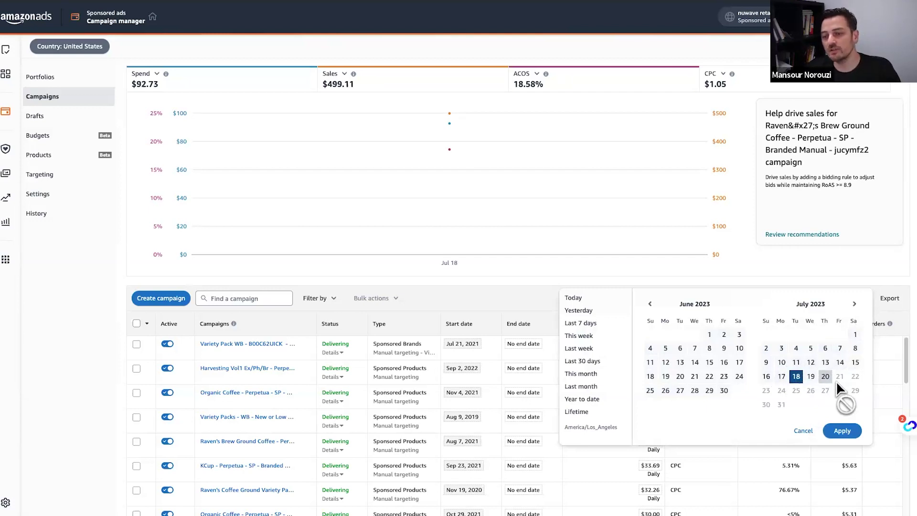
{"action": "left_click", "coordinate": [650, 376]}
{"action": "left_click", "coordinate": [796, 376]}
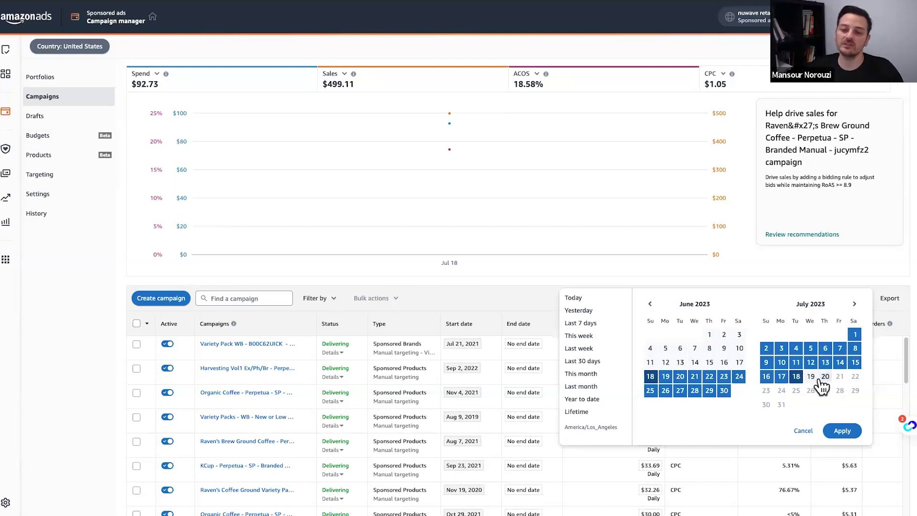
{"action": "left_click", "coordinate": [739, 362]}
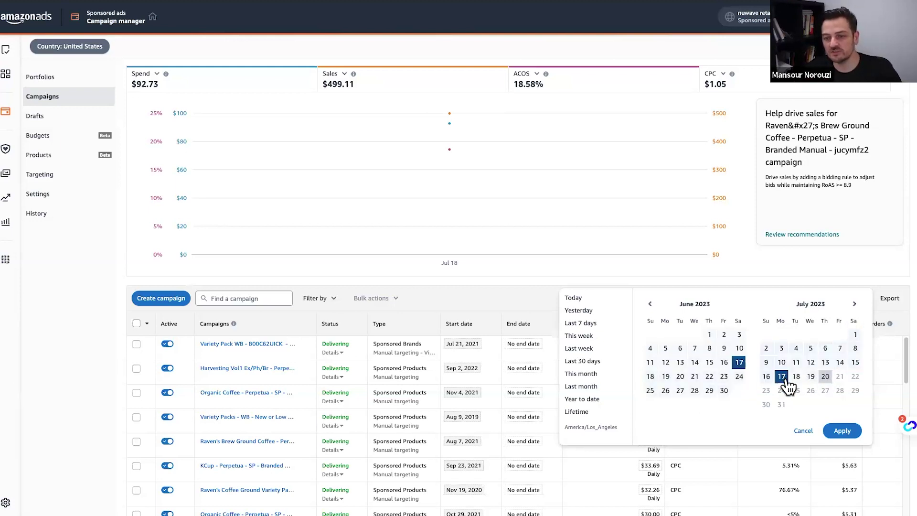
{"action": "left_click", "coordinate": [782, 377]}
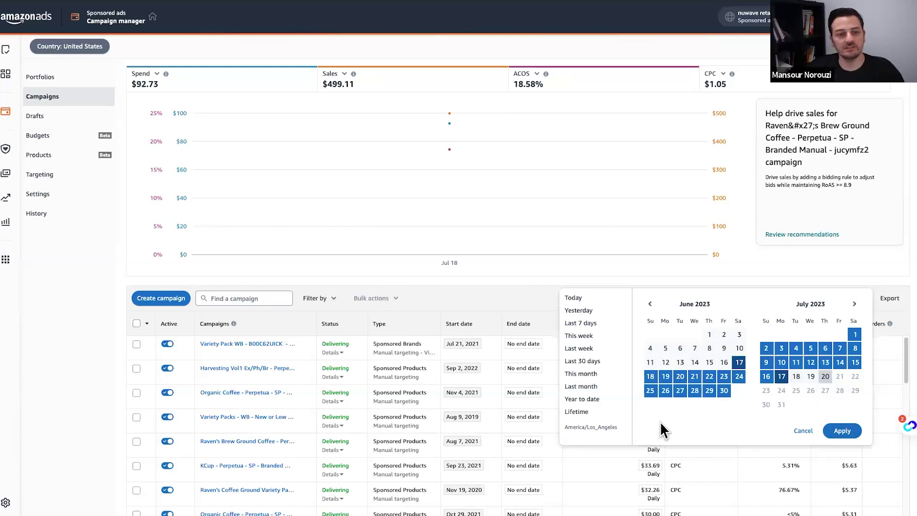
{"action": "left_click", "coordinate": [836, 431]}
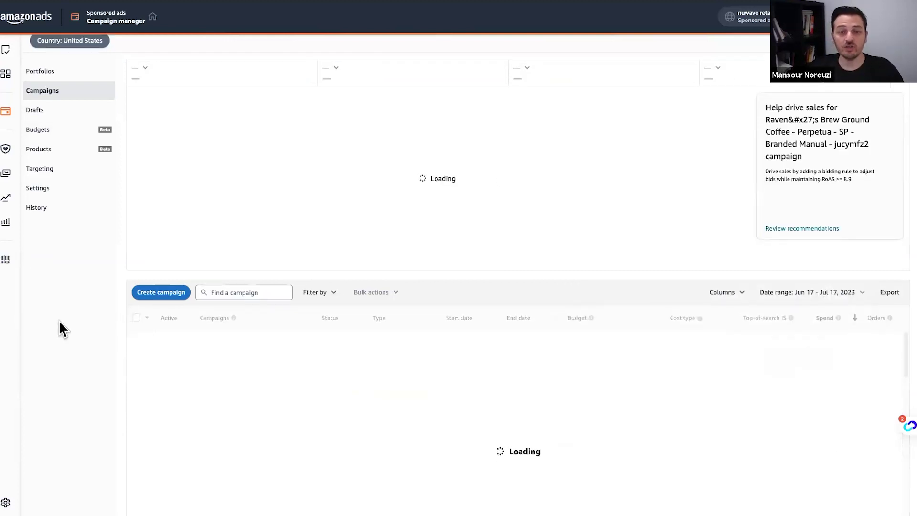
Customize the campaign table columns by adding advertising cost of sales (ACOS) and cost-per-click (CPC) and removing return on ad spend (ROAS)
{"action": "scroll", "coordinate": [121, 345], "scroll_direction": "down", "scroll_amount": 1}
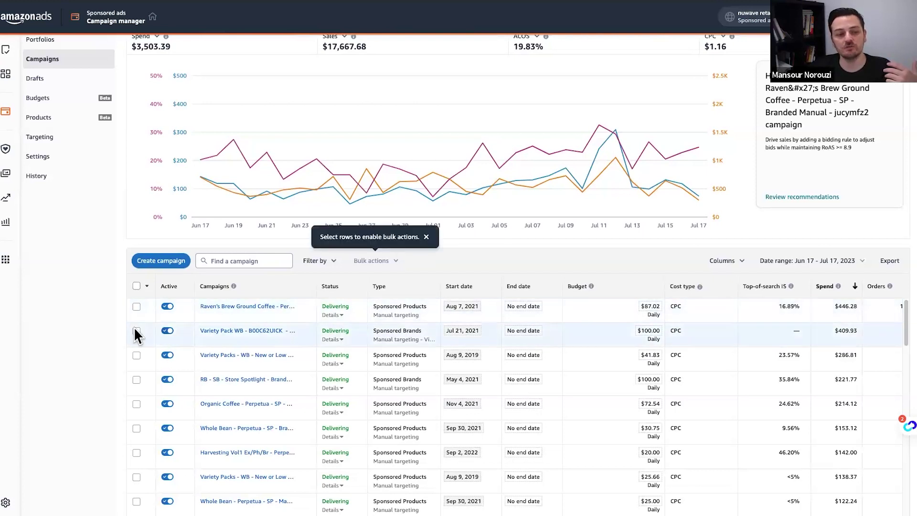
{"action": "scroll", "coordinate": [56, 346], "scroll_direction": "down", "scroll_amount": 2}
{"action": "left_click_drag", "start_coordinate": [365, 489], "coordinate": [448, 486]}
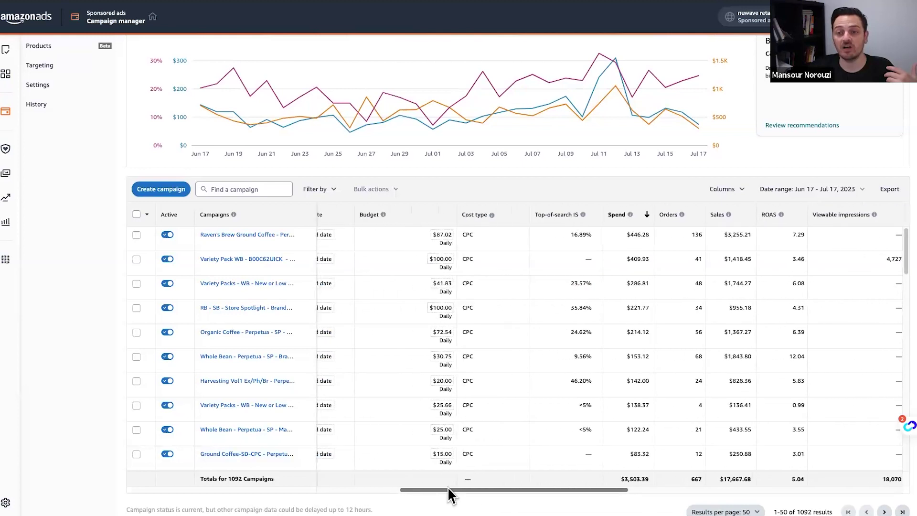
{"action": "scroll", "coordinate": [657, 341], "scroll_direction": "up", "scroll_amount": 1}
{"action": "scroll", "coordinate": [658, 341], "scroll_direction": "up", "scroll_amount": 1}
{"action": "left_click", "coordinate": [724, 239]}
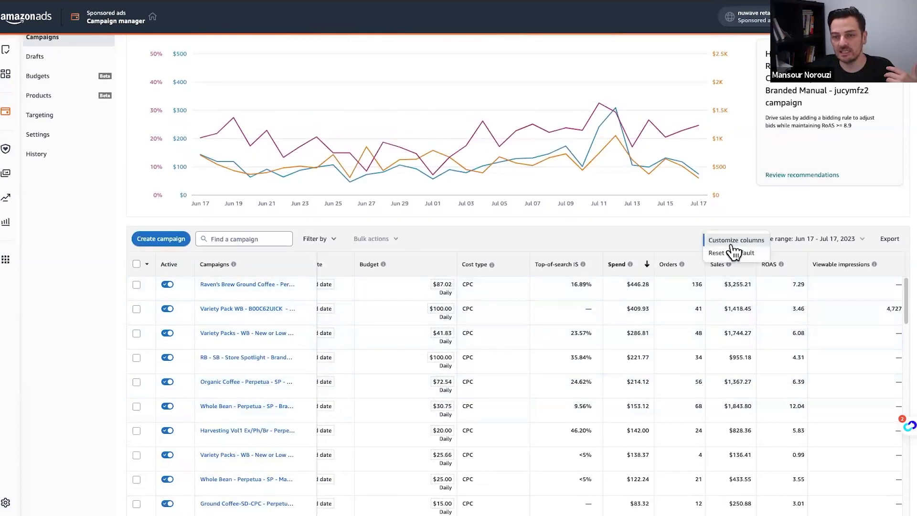
{"action": "left_click", "coordinate": [729, 241]}
{"action": "scroll", "coordinate": [408, 321], "scroll_direction": "down", "scroll_amount": 3}
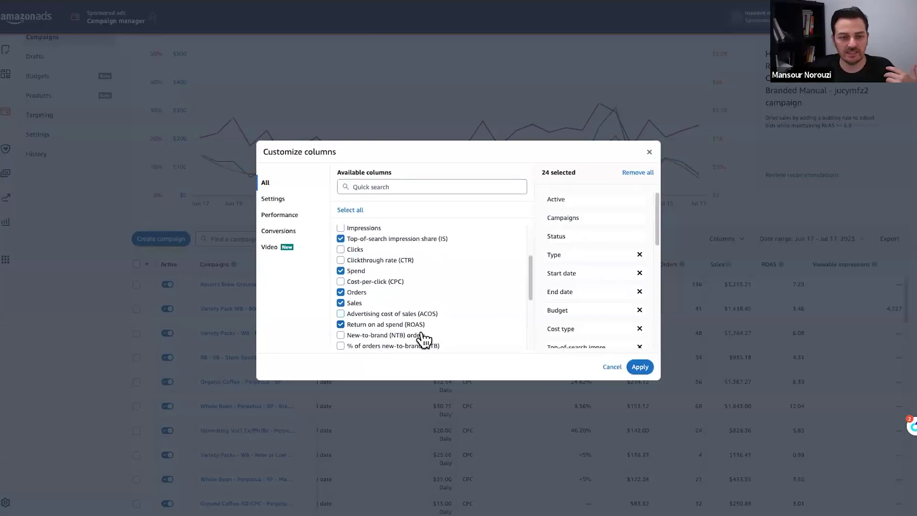
{"action": "left_click", "coordinate": [399, 315]}
{"action": "left_click", "coordinate": [412, 325]}
{"action": "left_click", "coordinate": [375, 283]}
{"action": "scroll", "coordinate": [396, 294], "scroll_direction": "up", "scroll_amount": 2}
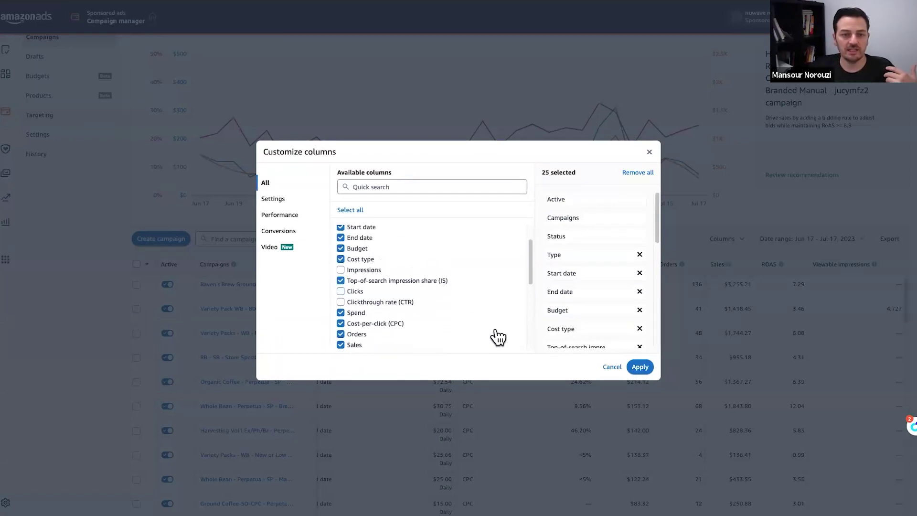
{"action": "left_click", "coordinate": [627, 366]}
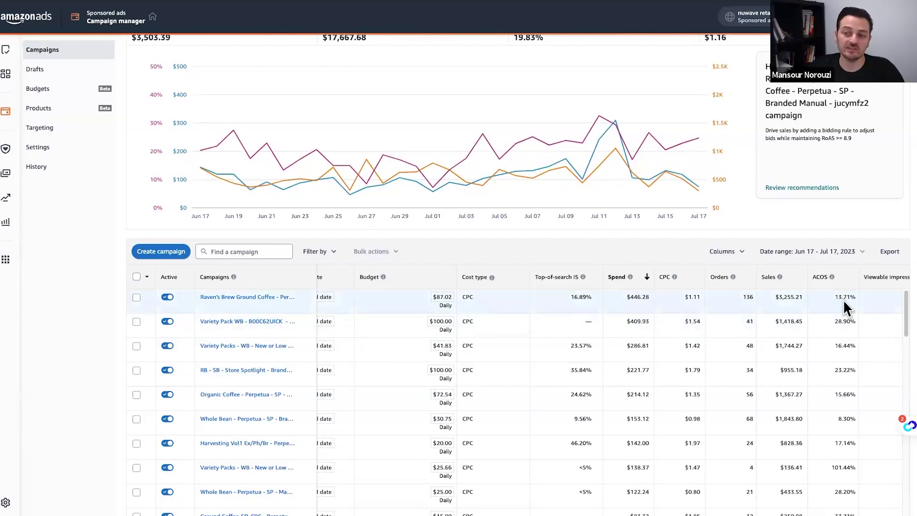
Open the campaign Raven's Brew Ground Coffee - Perpetua - SP - Branded Manual in a new tab and view its placement performance
{"action": "right_click", "coordinate": [228, 297]}
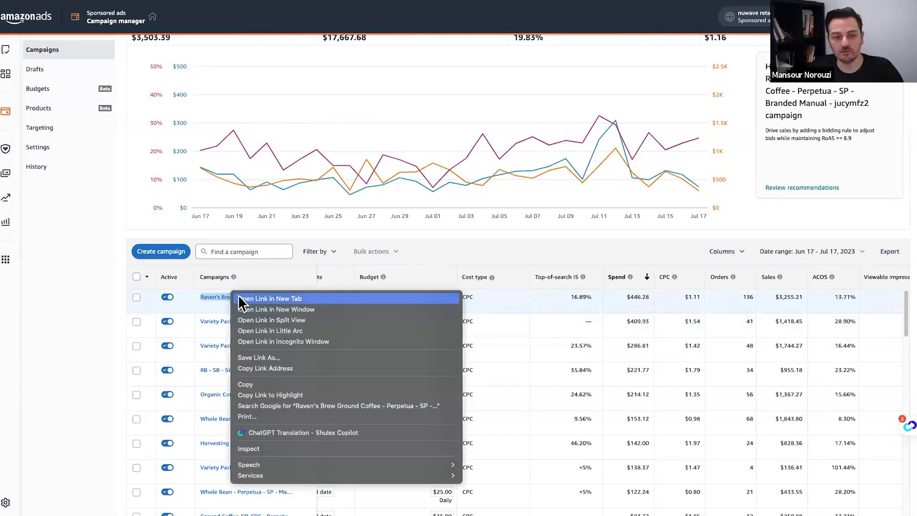
{"action": "left_click", "coordinate": [241, 299]}
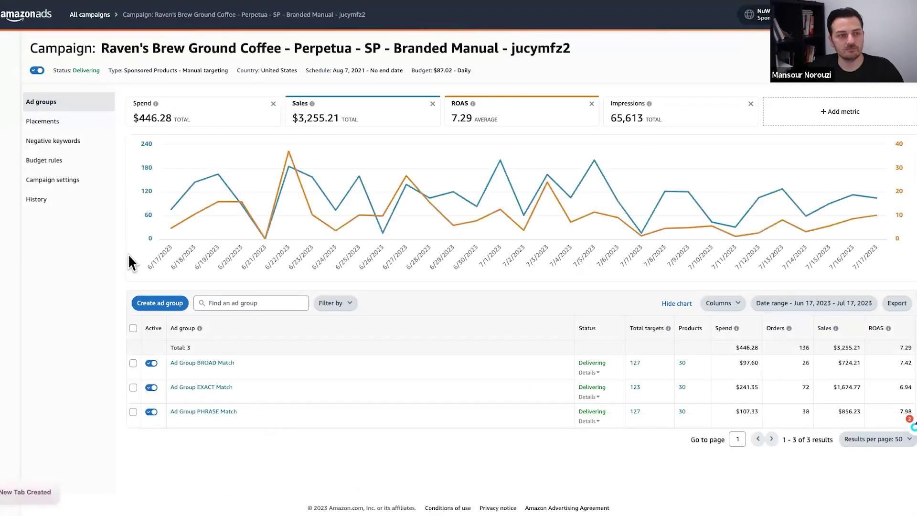
{"action": "left_click", "coordinate": [82, 125]}
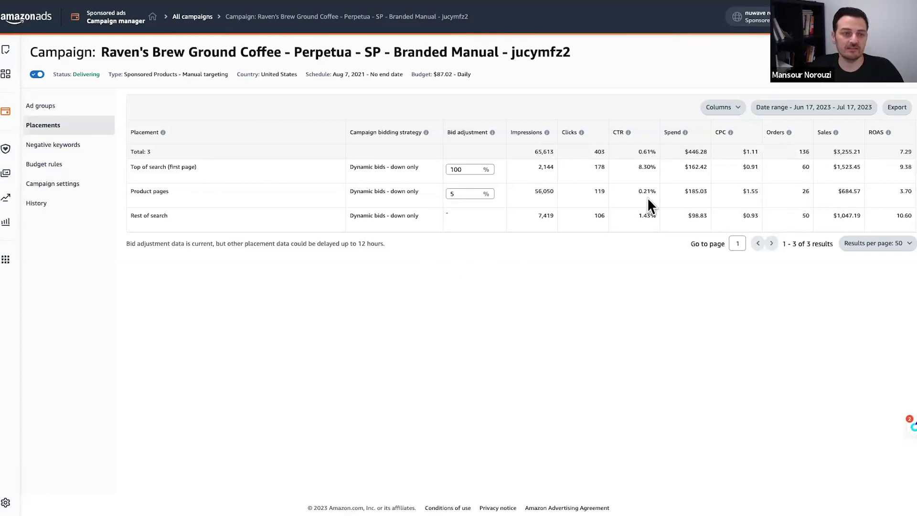
Review the campaign's negative keywords, budget rules, and campaign settings, including the bidding strategy and top-of-search bid adjustment
{"action": "left_click", "coordinate": [78, 152]}
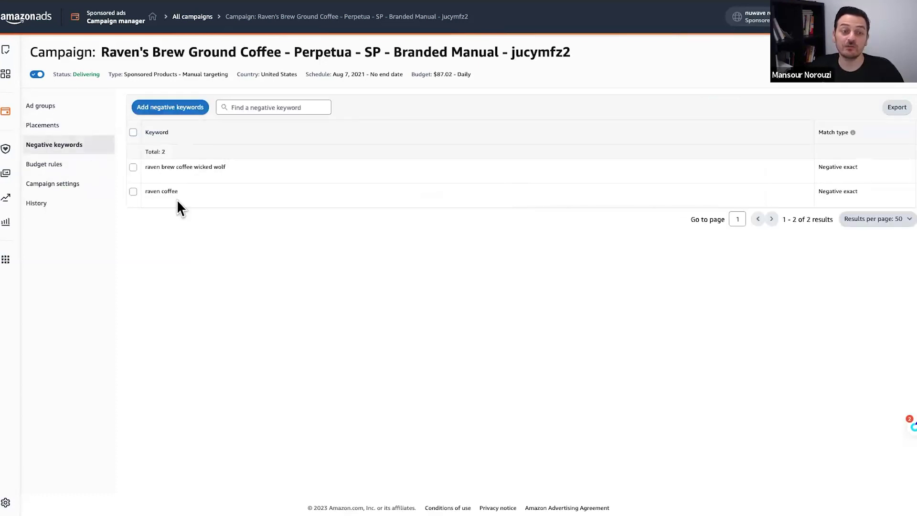
{"action": "left_click", "coordinate": [56, 166]}
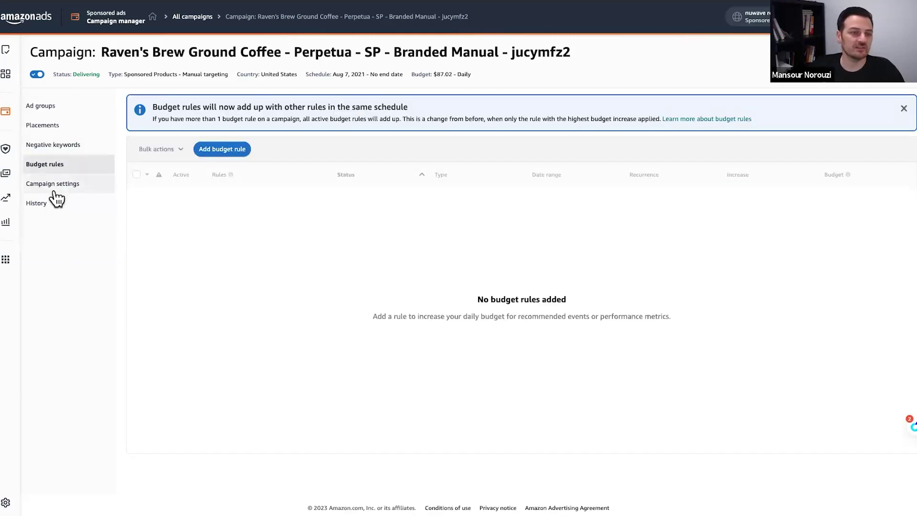
{"action": "left_click", "coordinate": [53, 187]}
{"action": "scroll", "coordinate": [363, 365], "scroll_direction": "down", "scroll_amount": 1}
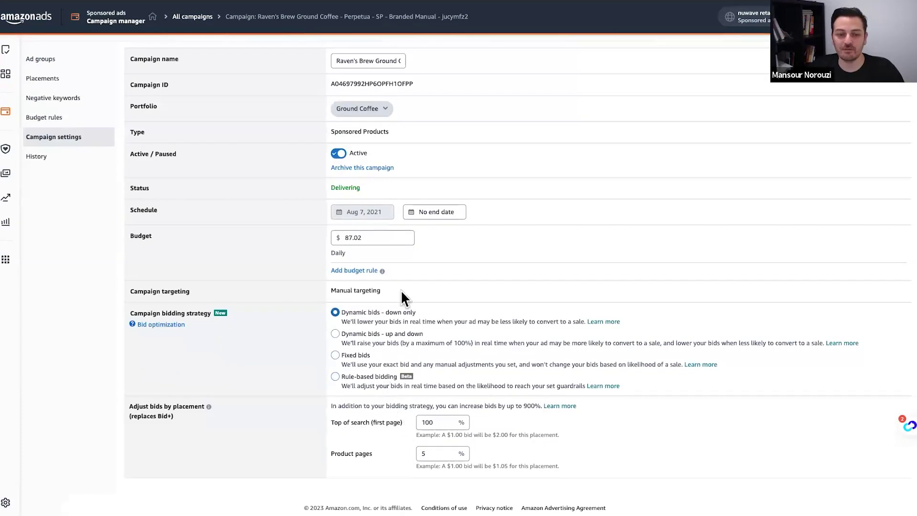
{"action": "scroll", "coordinate": [403, 411], "scroll_direction": "up", "scroll_amount": 1}
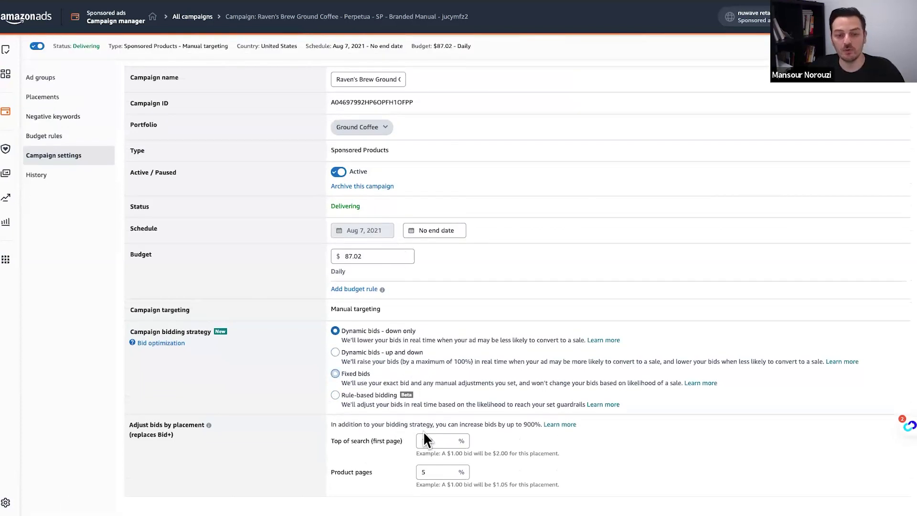
{"action": "left_click", "coordinate": [446, 443]}
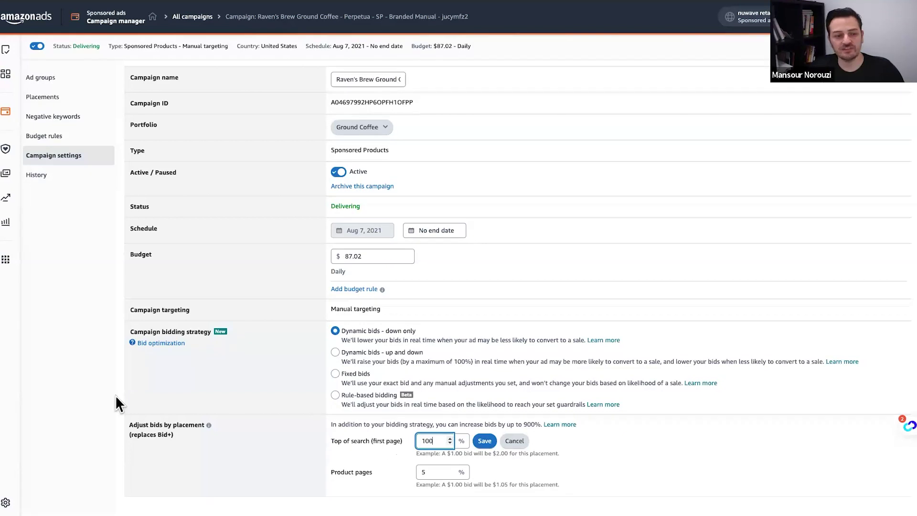
{"action": "left_click", "coordinate": [65, 228]}
{"action": "scroll", "coordinate": [66, 226], "scroll_direction": "up", "scroll_amount": 1}
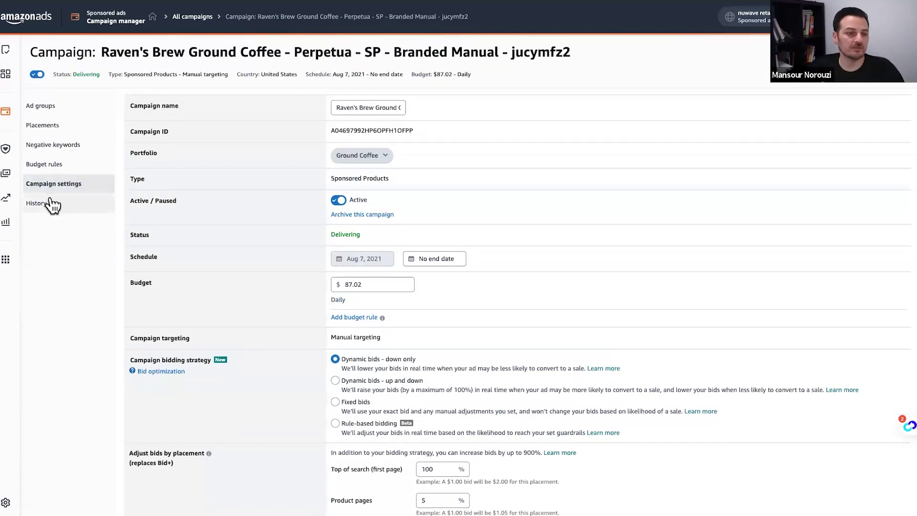
Open the ad group Ad Group EXACT Match and examine the bids and performance of its targeted keywords
{"action": "left_click", "coordinate": [53, 206]}
{"action": "left_click", "coordinate": [65, 107]}
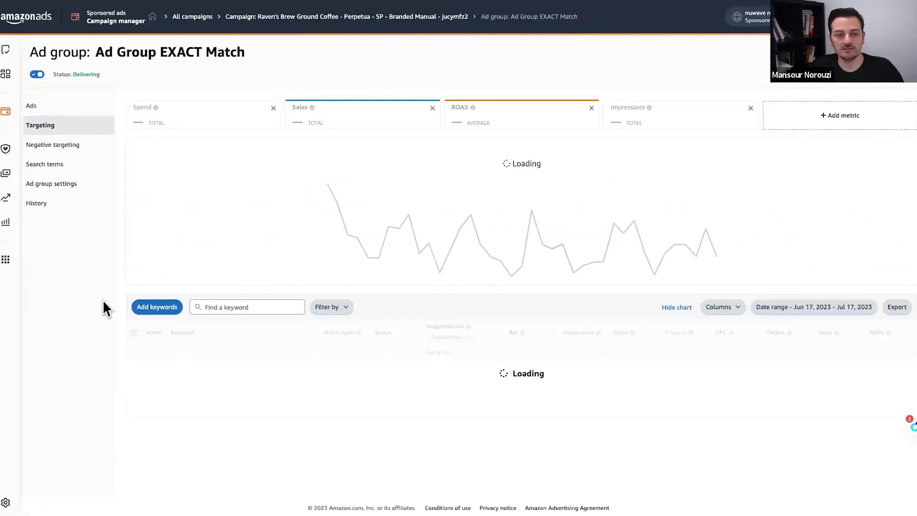
{"action": "scroll", "coordinate": [786, 191], "scroll_direction": "down", "scroll_amount": 5}
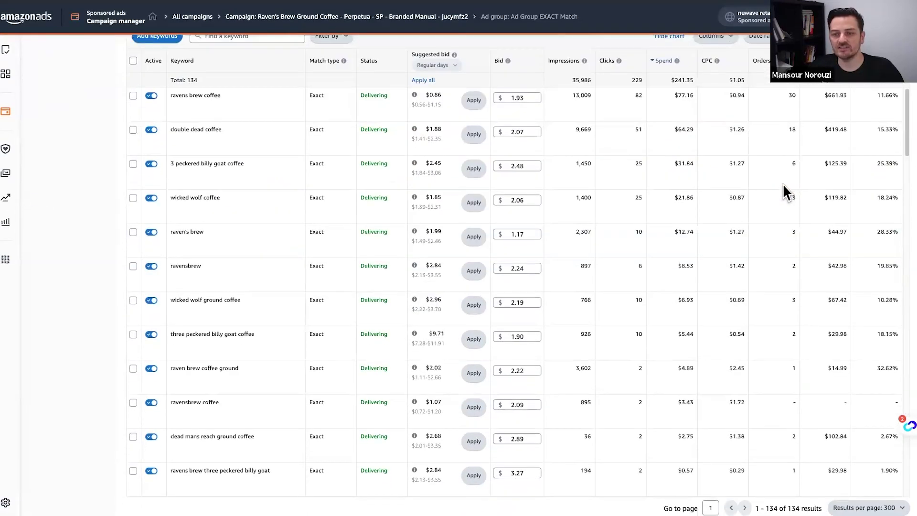
{"action": "scroll", "coordinate": [782, 183], "scroll_direction": "up", "scroll_amount": 3}
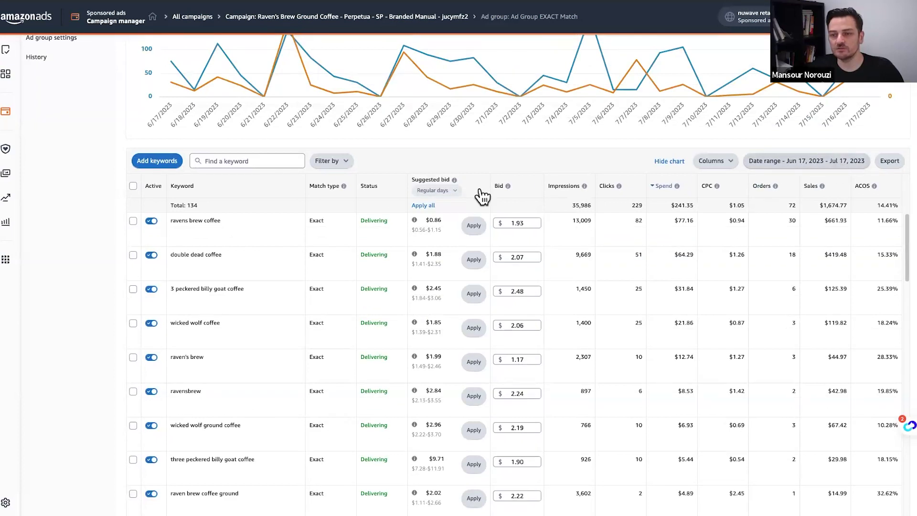
{"action": "scroll", "coordinate": [90, 276], "scroll_direction": "down", "scroll_amount": 3}
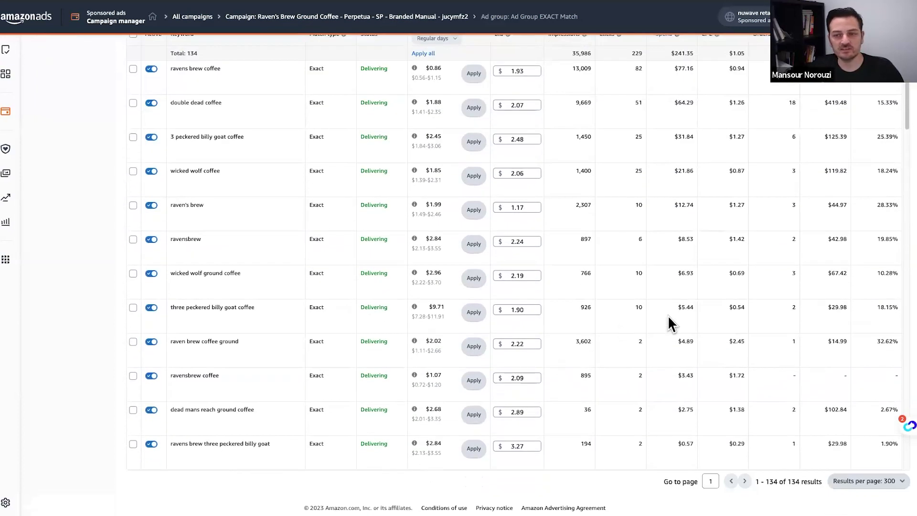
{"action": "scroll", "coordinate": [623, 331], "scroll_direction": "up", "scroll_amount": 6}
{"action": "scroll", "coordinate": [808, 301], "scroll_direction": "down", "scroll_amount": 1}
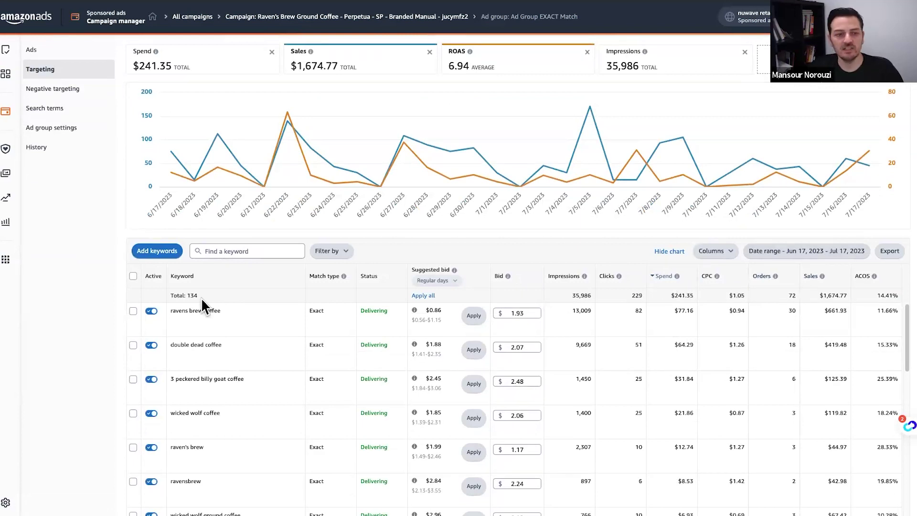
View the form for adding keywords, close it without adding any, and look through the keyword list's ACOS values
{"action": "left_click", "coordinate": [159, 251]}
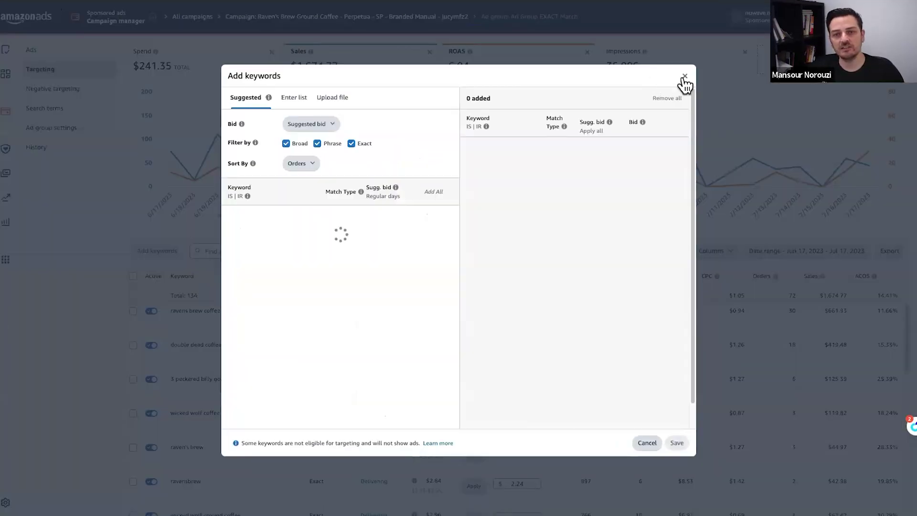
{"action": "left_click", "coordinate": [682, 77]}
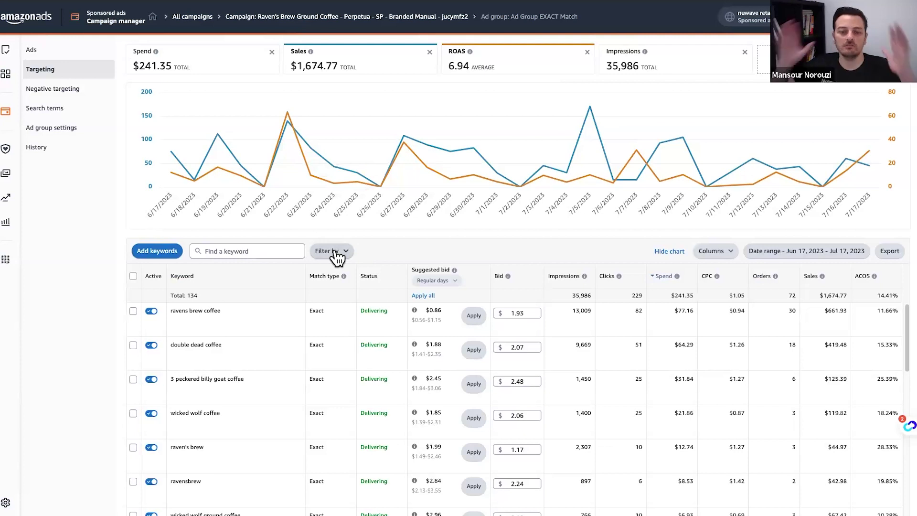
{"action": "scroll", "coordinate": [798, 372], "scroll_direction": "down", "scroll_amount": 10}
{"action": "scroll", "coordinate": [864, 370], "scroll_direction": "up", "scroll_amount": 10}
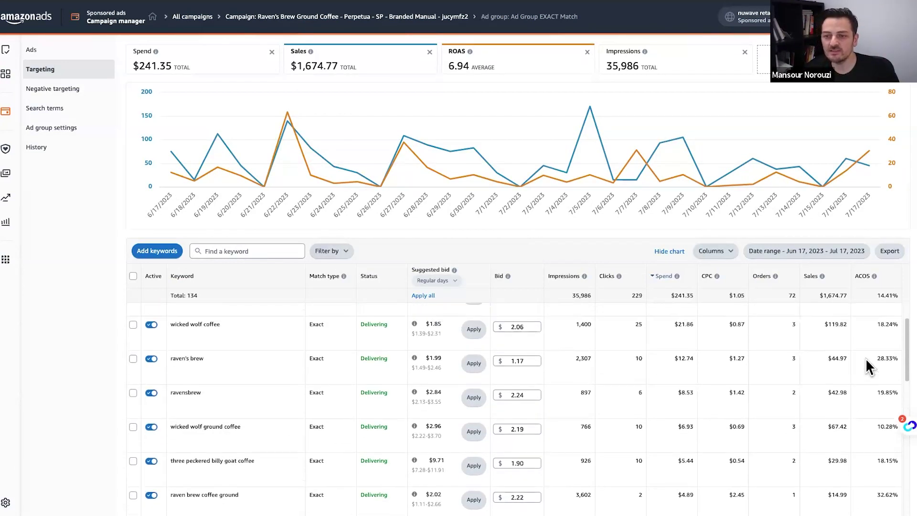
{"action": "scroll", "coordinate": [356, 303], "scroll_direction": "up", "scroll_amount": 2}
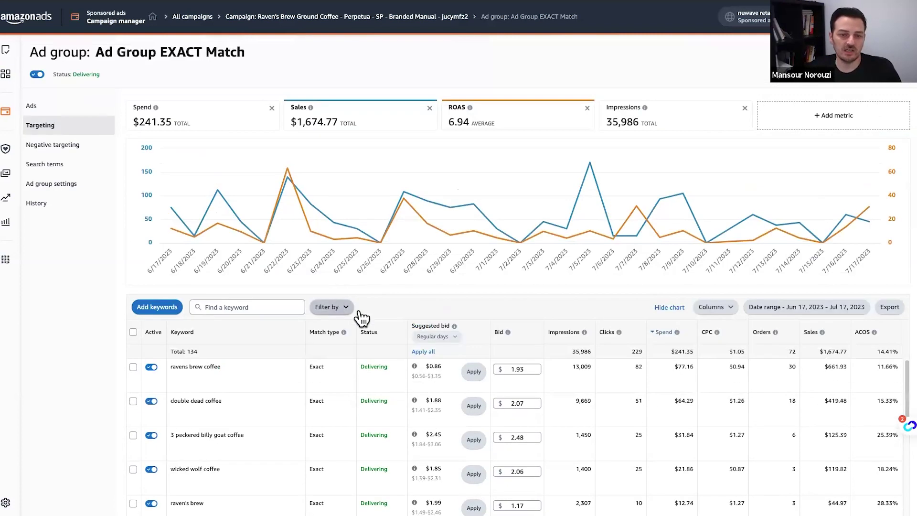
Filter the keywords by advertising cost of sales (ACOS) less than or equal to 22%
{"action": "left_click", "coordinate": [329, 307]}
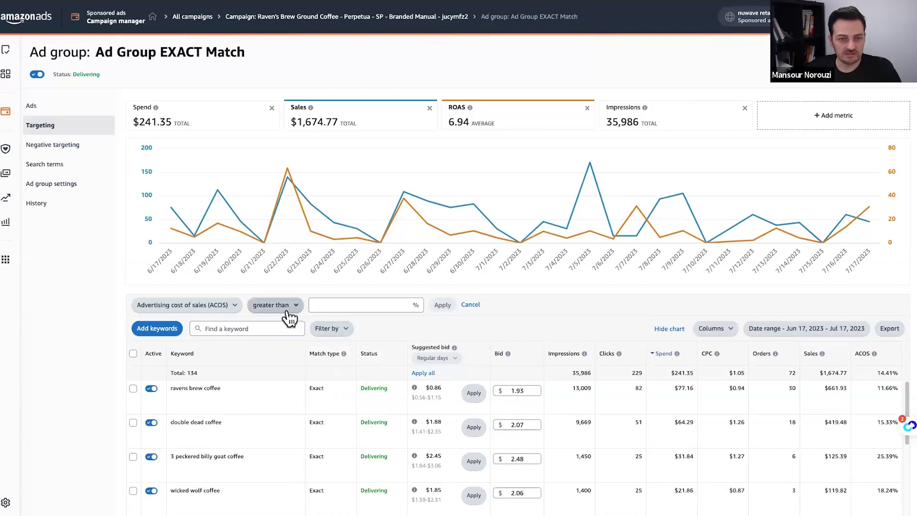
{"action": "left_click", "coordinate": [271, 305]}
{"action": "left_click", "coordinate": [275, 330]}
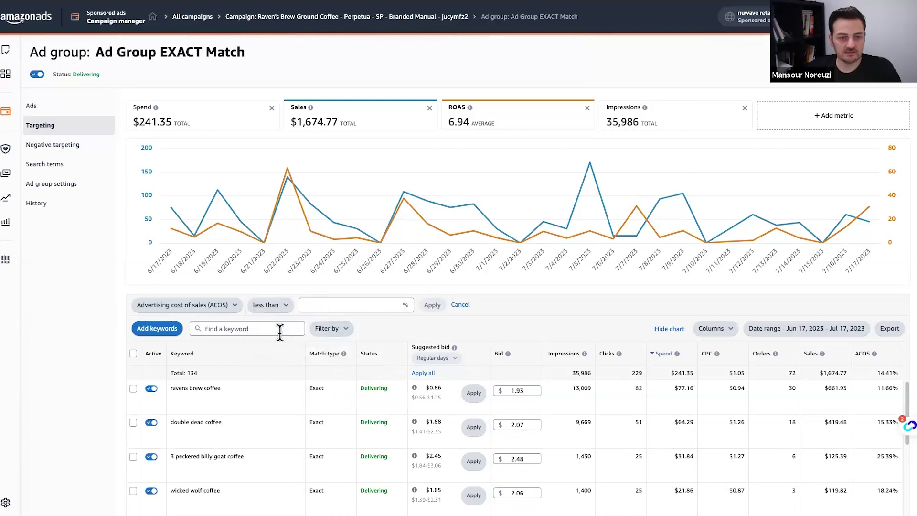
{"action": "left_click", "coordinate": [273, 305]}
{"action": "left_click", "coordinate": [286, 358]}
{"action": "left_click", "coordinate": [363, 305]}
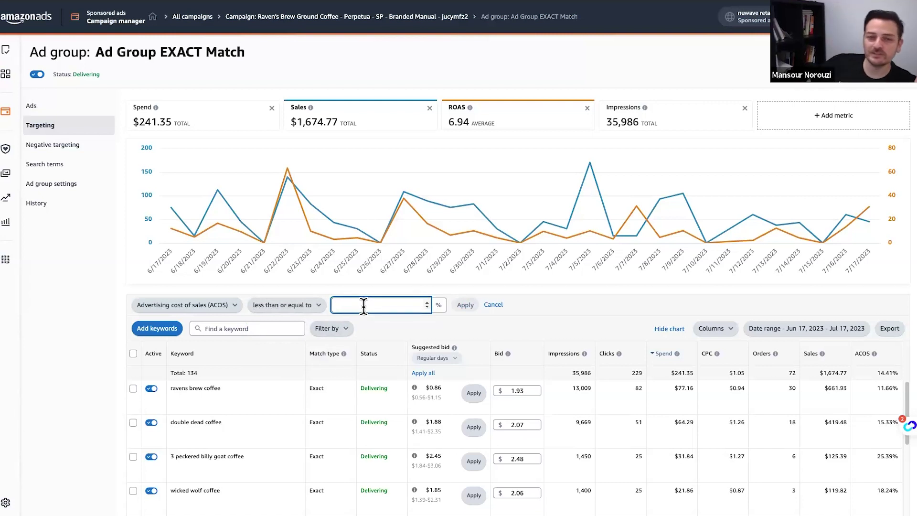
{"action": "type", "text": "22"}
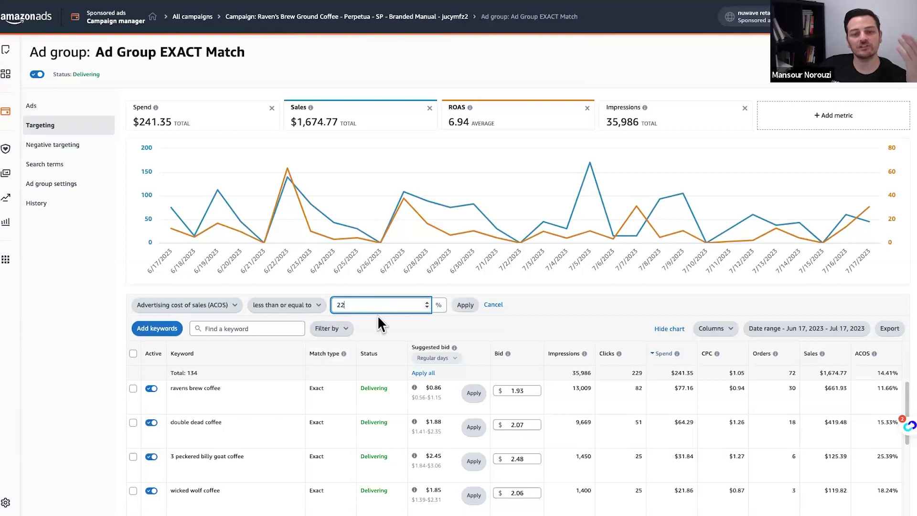
{"action": "left_click", "coordinate": [464, 305]}
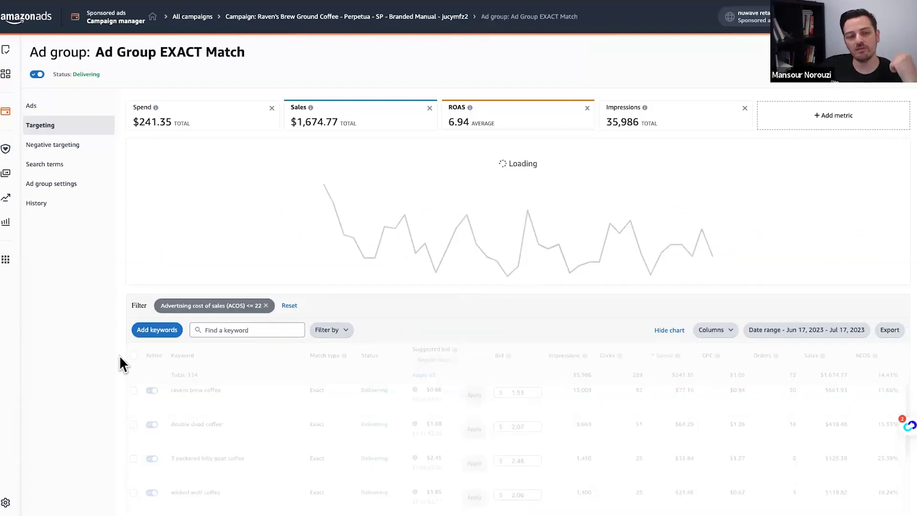
Change the threshold of the ACOS filter to 18%
{"action": "left_click", "coordinate": [246, 306]}
{"action": "left_click", "coordinate": [376, 304]}
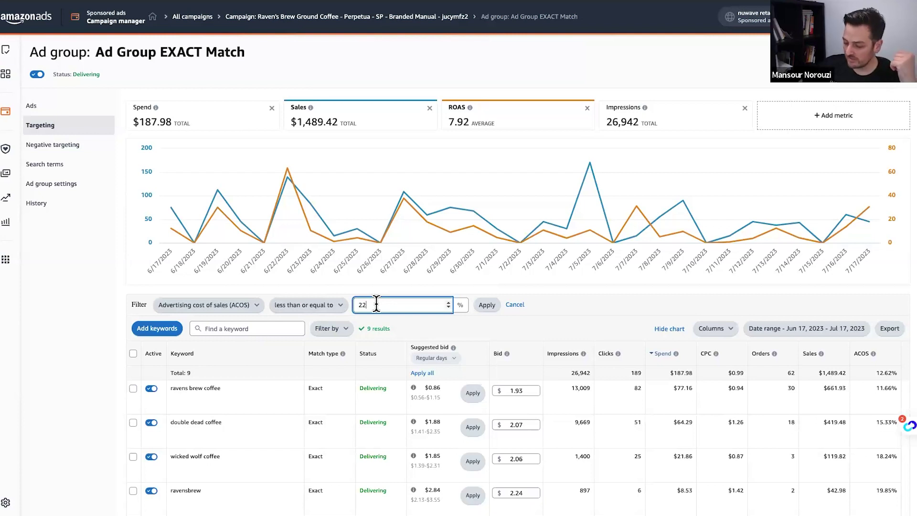
{"action": "left_click_drag", "start_coordinate": [376, 304], "coordinate": [346, 313]}
{"action": "type", "text": "18"}
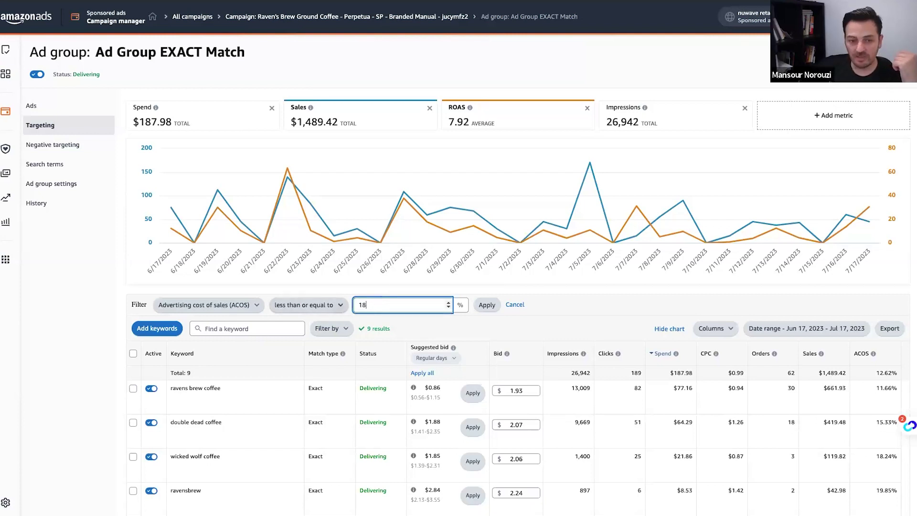
{"action": "left_click", "coordinate": [487, 306]}
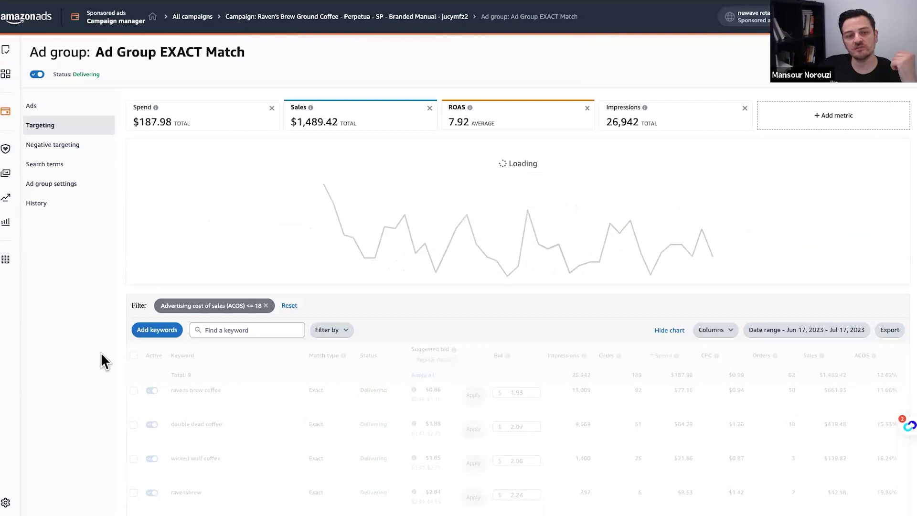
Add a second keyword filter for orders greater than 0
{"action": "scroll", "coordinate": [82, 368], "scroll_direction": "down", "scroll_amount": 2}
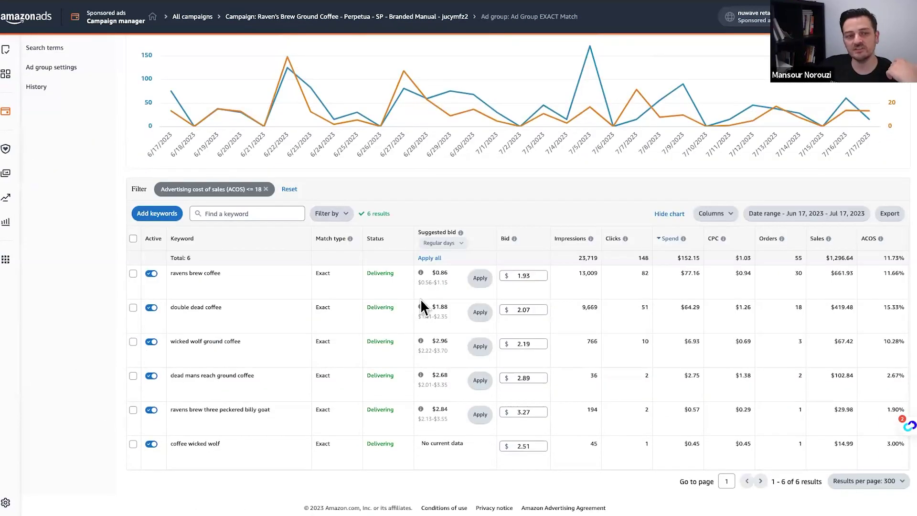
{"action": "scroll", "coordinate": [327, 231], "scroll_direction": "up", "scroll_amount": 1}
{"action": "left_click", "coordinate": [331, 232]}
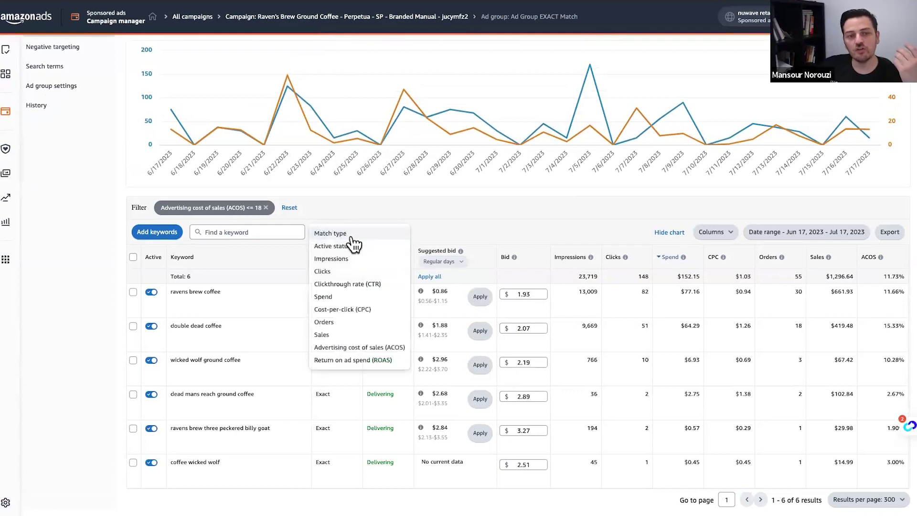
{"action": "left_click", "coordinate": [339, 322]}
{"action": "left_click", "coordinate": [415, 208]}
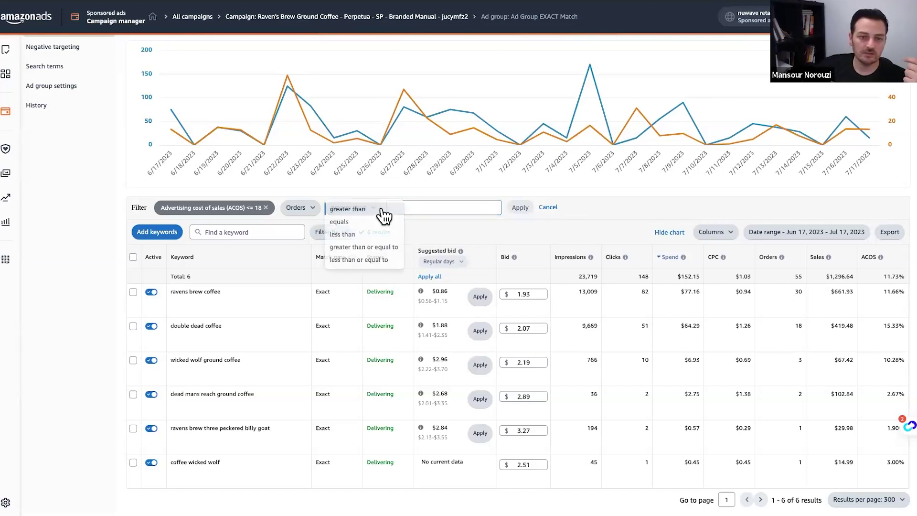
{"action": "type", "text": "0"}
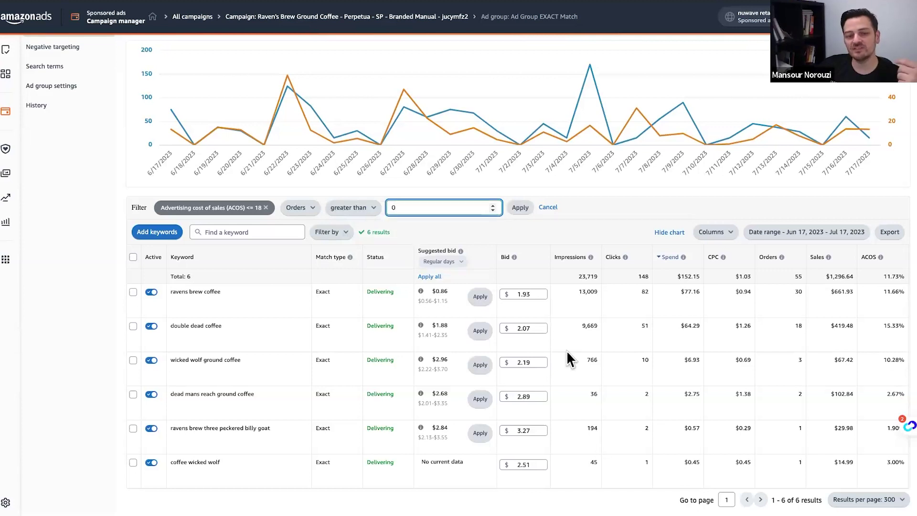
{"action": "left_click", "coordinate": [519, 207]}
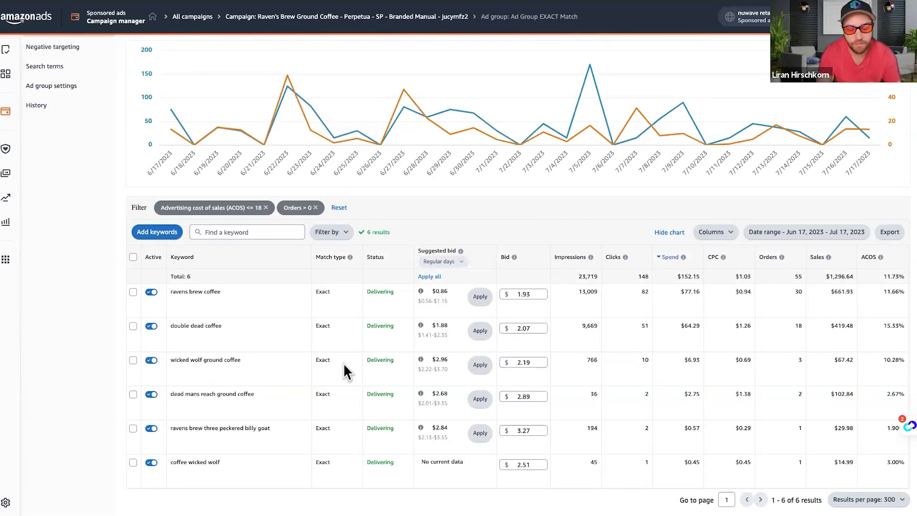
Compare the bid of the keyword ravens brew coffee with its cost-per-click, leaving the bid unchanged
{"action": "scroll", "coordinate": [342, 363], "scroll_direction": "down", "scroll_amount": 1}
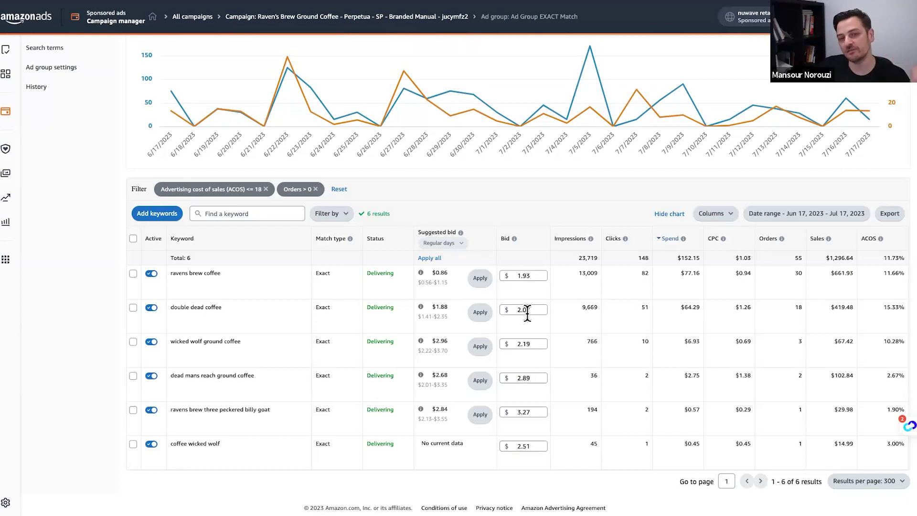
{"action": "left_click", "coordinate": [533, 276]}
{"action": "left_click", "coordinate": [533, 208]}
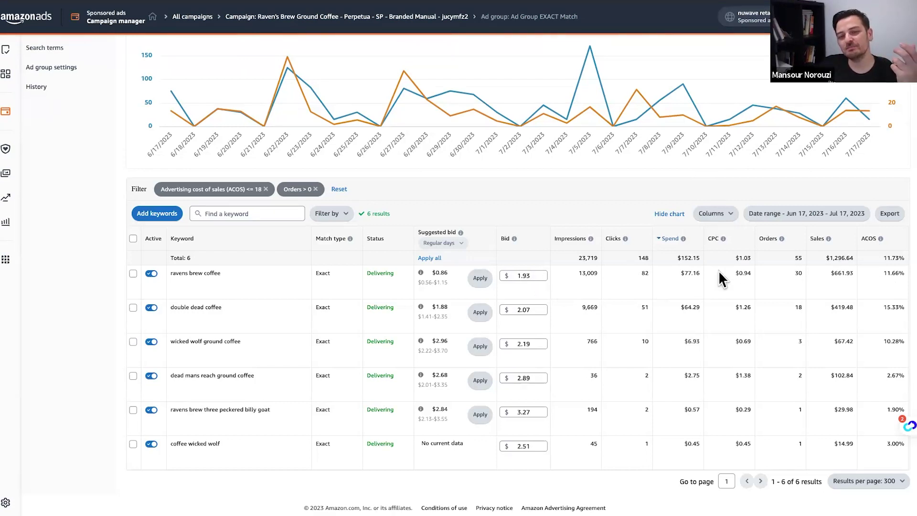
{"action": "left_click_drag", "start_coordinate": [747, 274], "coordinate": [735, 274]}
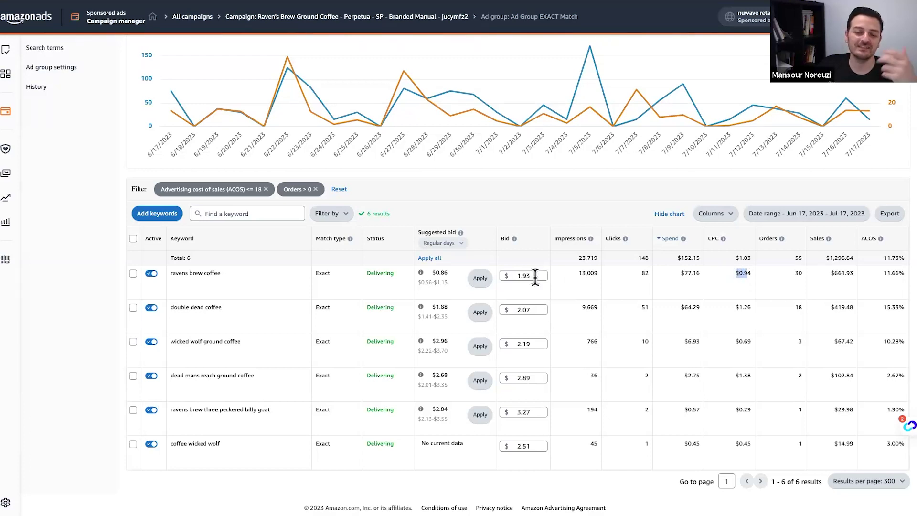
{"action": "left_click", "coordinate": [738, 282]}
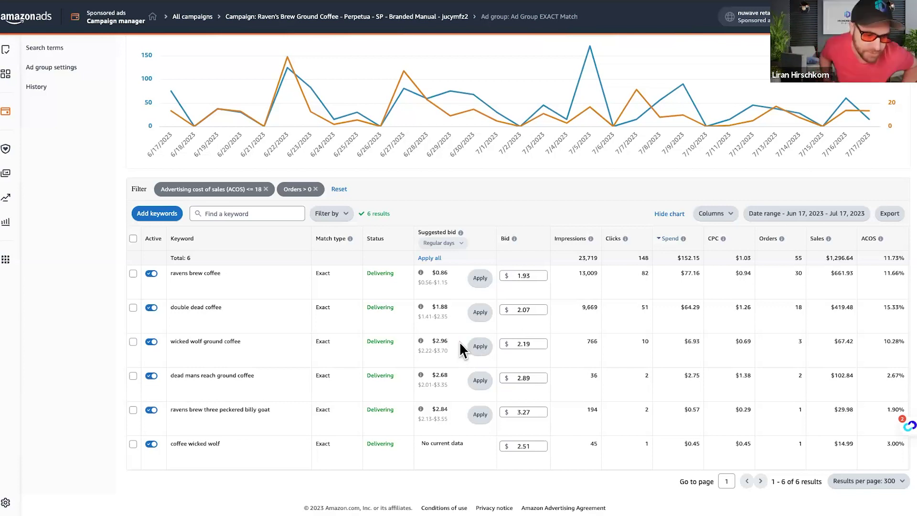
Increase the bids of all the filtered keywords in bulk by 5%
{"action": "left_click", "coordinate": [133, 239]}
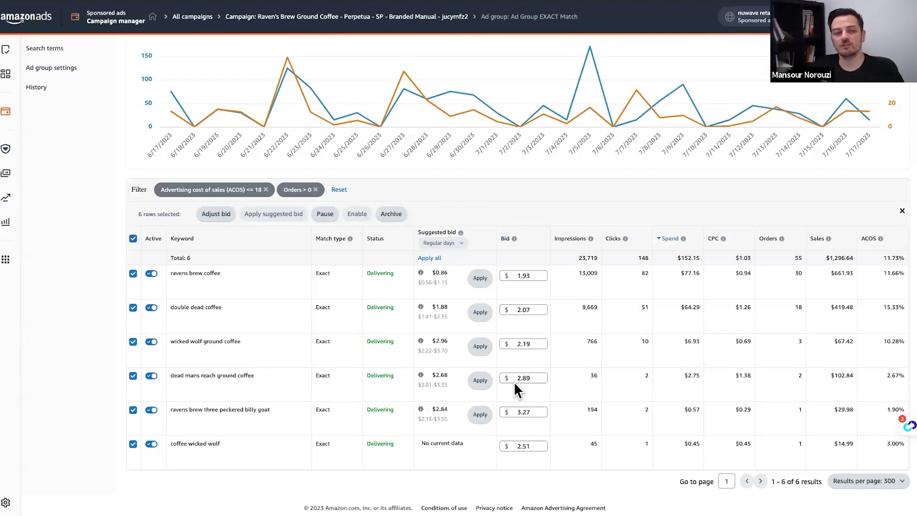
{"action": "left_click", "coordinate": [217, 215]}
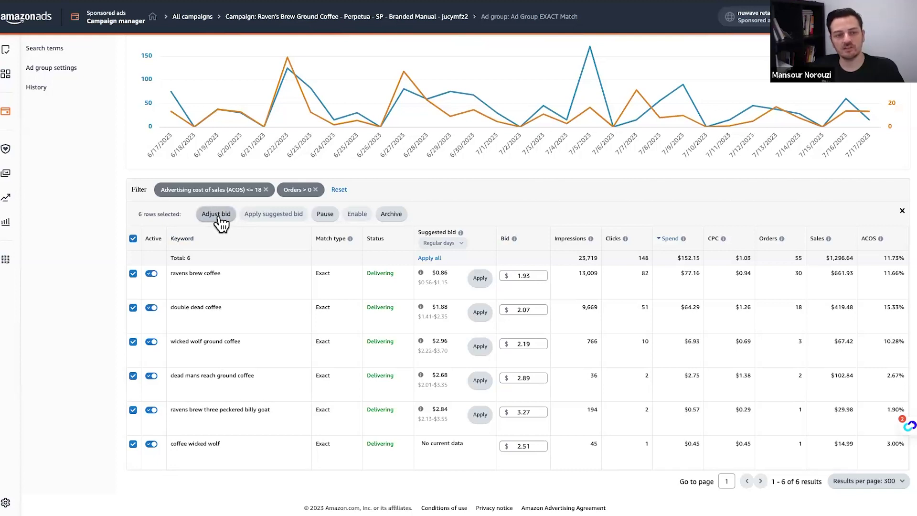
{"action": "left_click", "coordinate": [239, 215]}
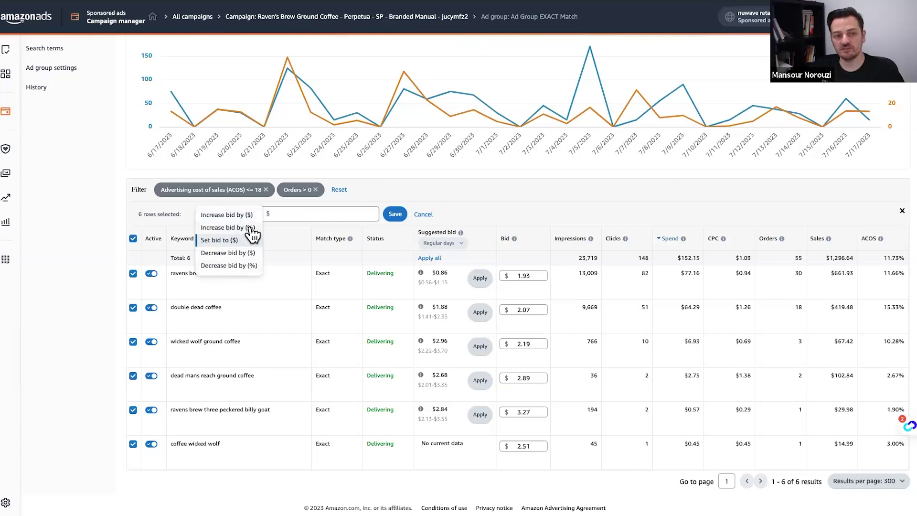
{"action": "left_click", "coordinate": [235, 228]}
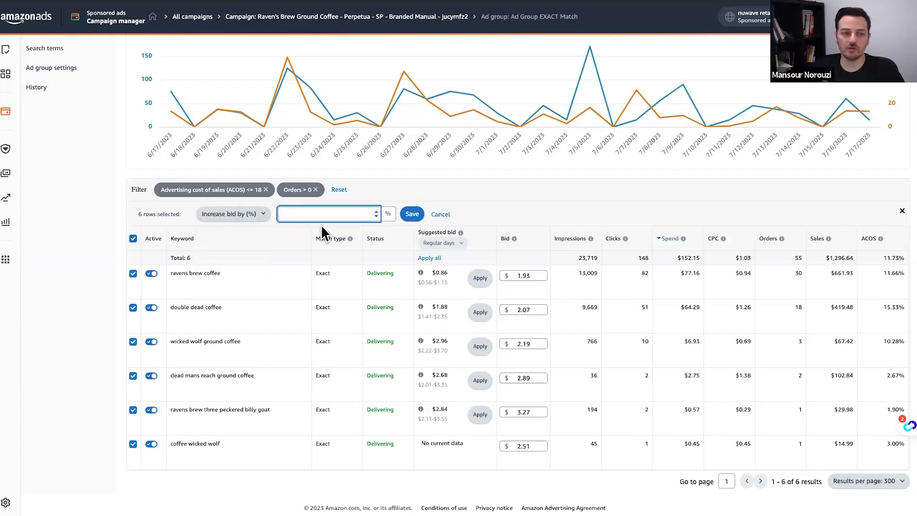
{"action": "type", "text": "5"}
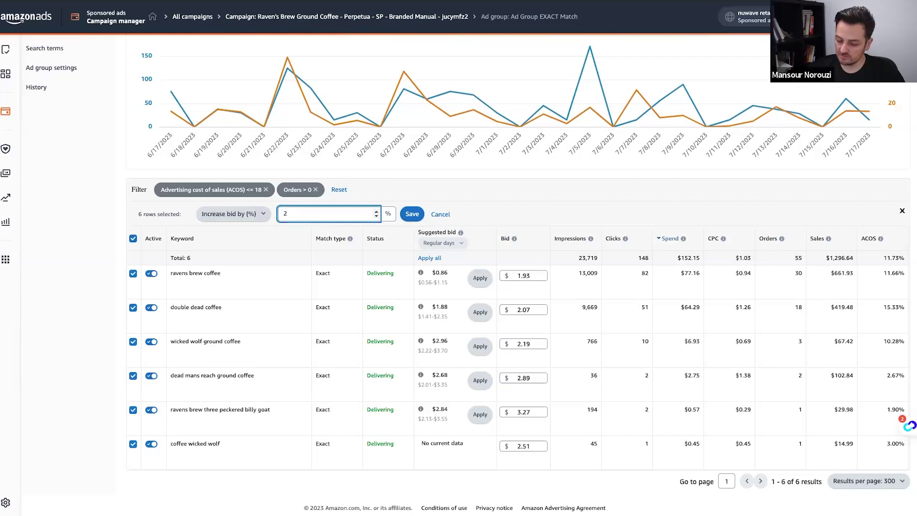
{"action": "left_click", "coordinate": [411, 212]}
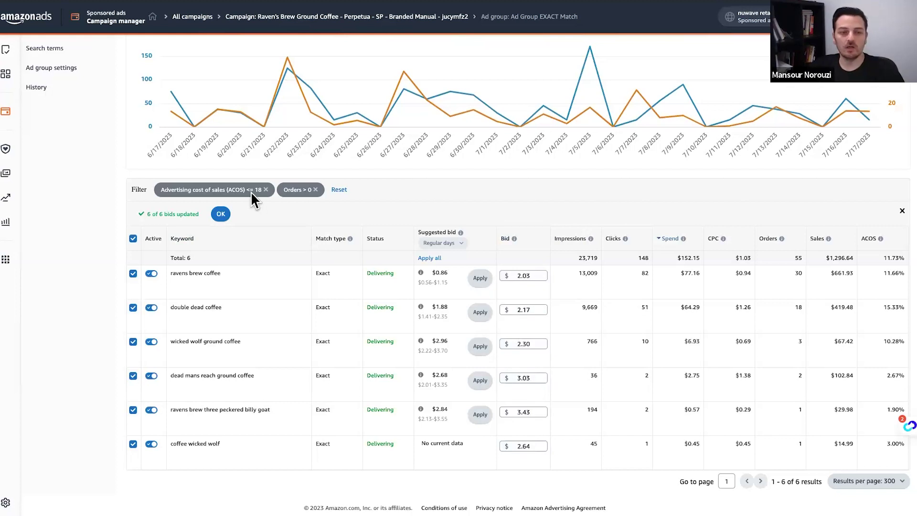
Remove the ACOS filter from the keyword list and sort the keywords by clicks
{"action": "left_click", "coordinate": [266, 189]}
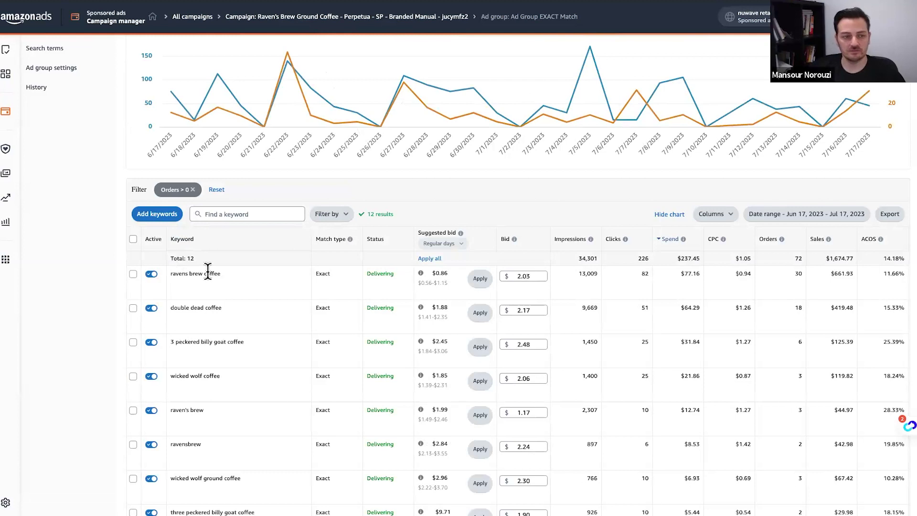
{"action": "scroll", "coordinate": [186, 264], "scroll_direction": "down", "scroll_amount": 1}
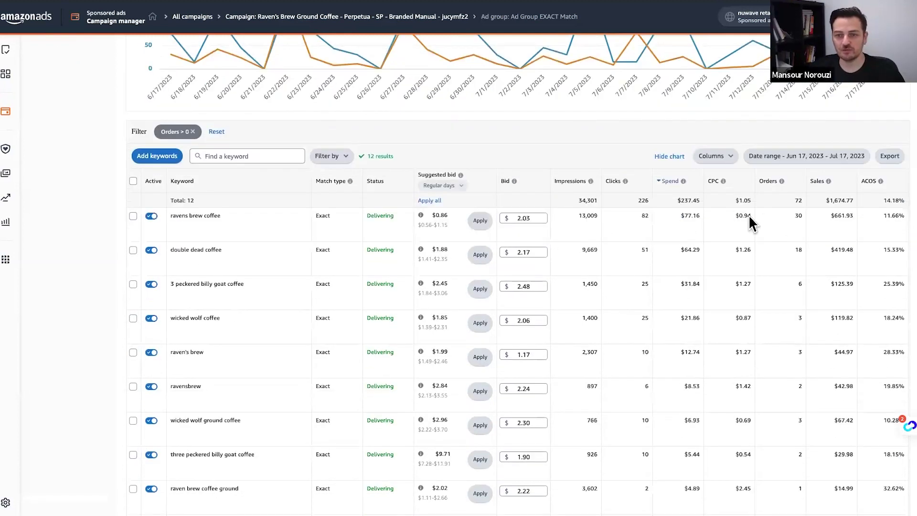
{"action": "left_click", "coordinate": [614, 189]}
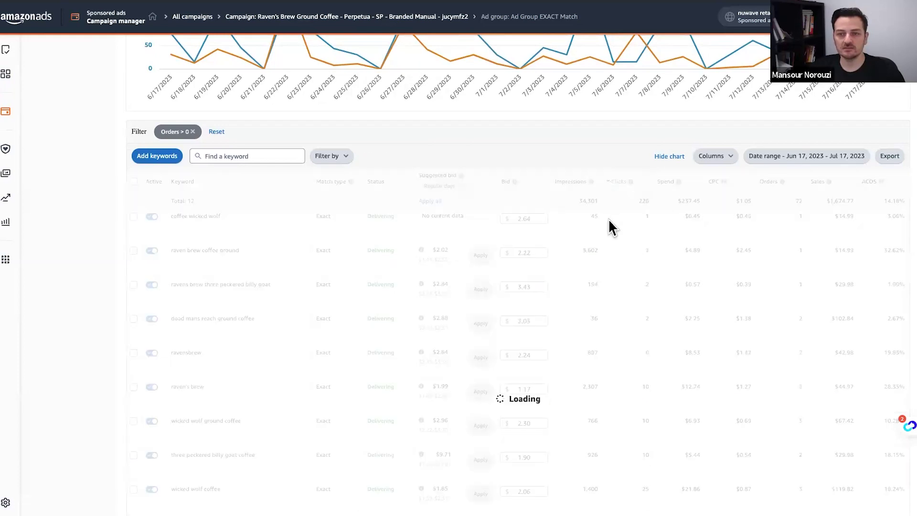
Change the orders filter to equals 0 and check the clicks and spend of the keyword ravensbrew coffee
{"action": "left_click", "coordinate": [181, 128]}
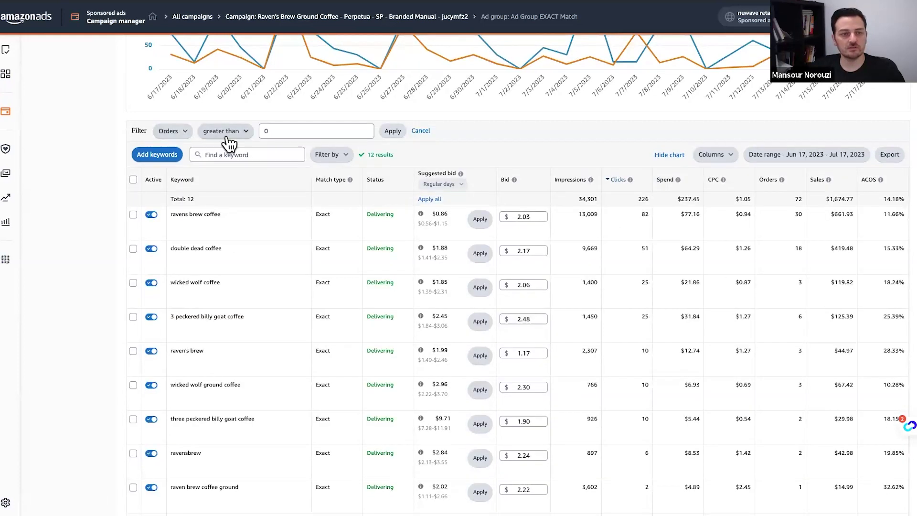
{"action": "left_click", "coordinate": [227, 134]}
{"action": "left_click", "coordinate": [237, 145]}
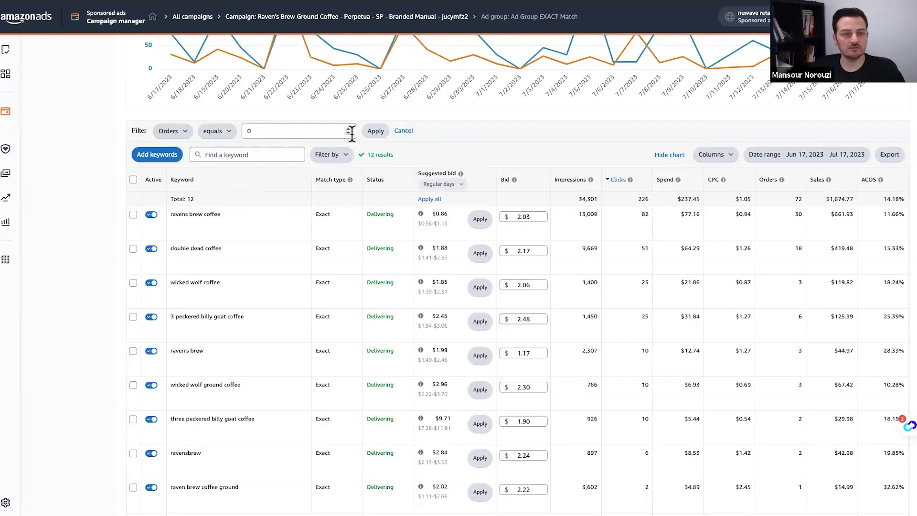
{"action": "left_click", "coordinate": [372, 131]}
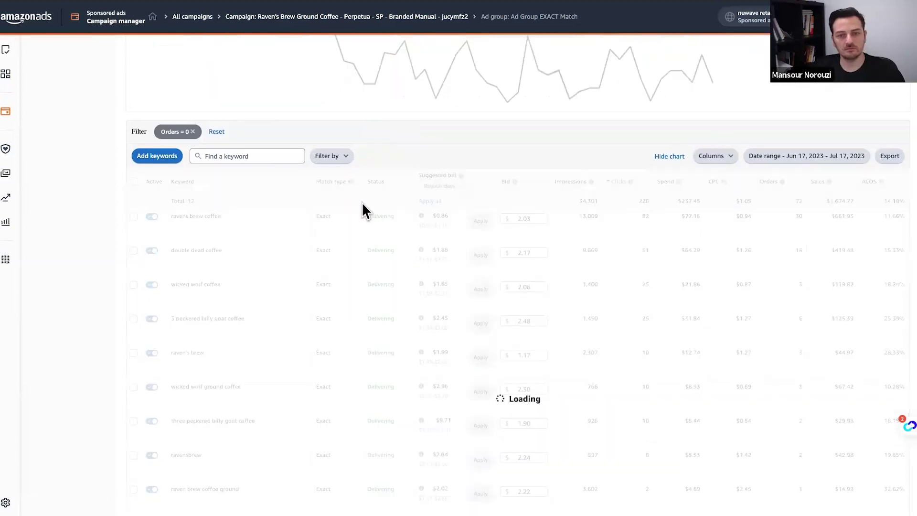
{"action": "scroll", "coordinate": [628, 240], "scroll_direction": "up", "scroll_amount": 1}
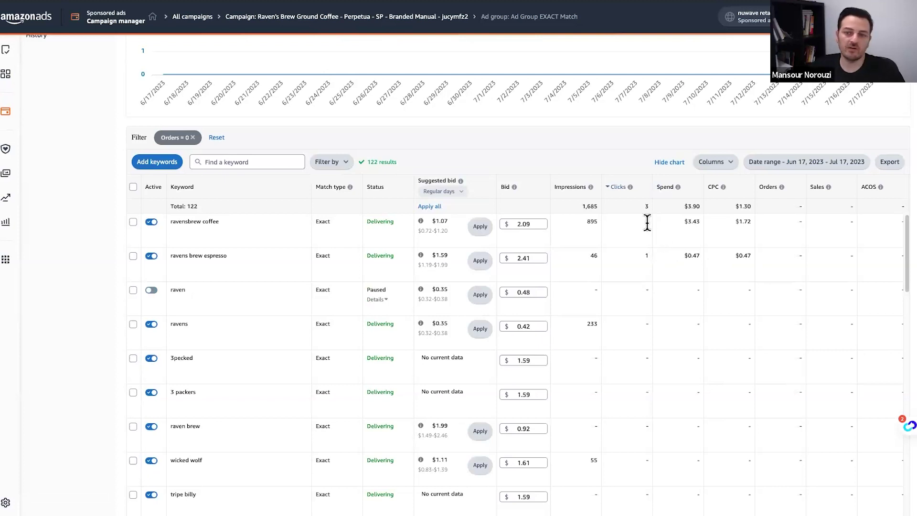
{"action": "left_click_drag", "start_coordinate": [644, 223], "coordinate": [751, 227]}
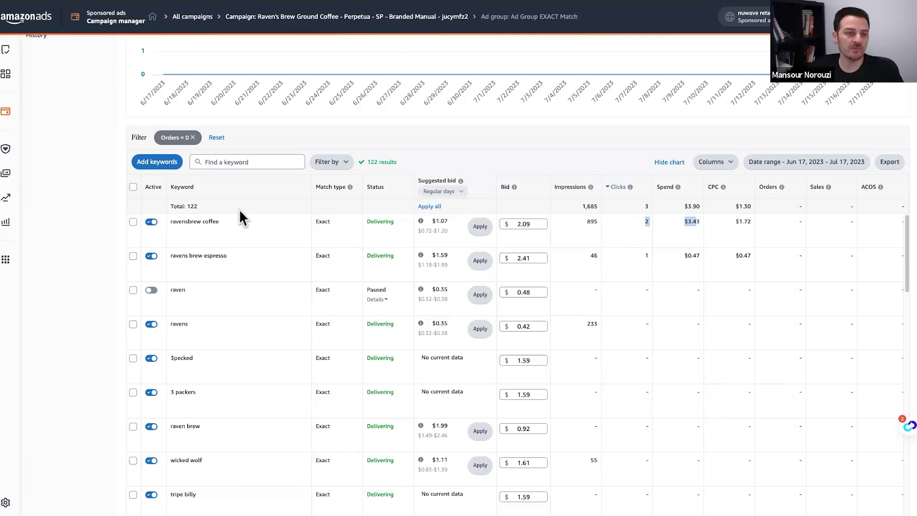
Extend the date range to Apr 22, 2023 - Jul 20, 2023 and recheck the clicks of the keywords without orders
{"action": "left_click", "coordinate": [855, 162]}
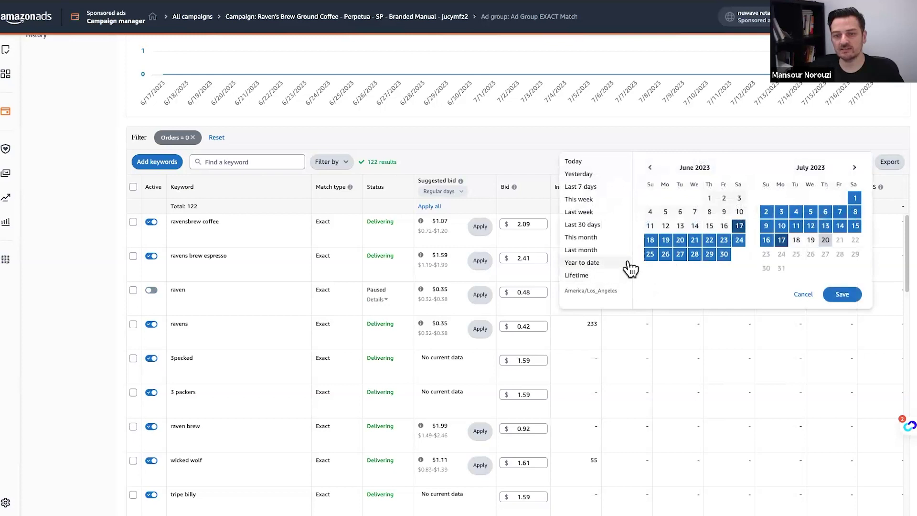
{"action": "left_click", "coordinate": [649, 167]}
{"action": "left_click", "coordinate": [650, 168]}
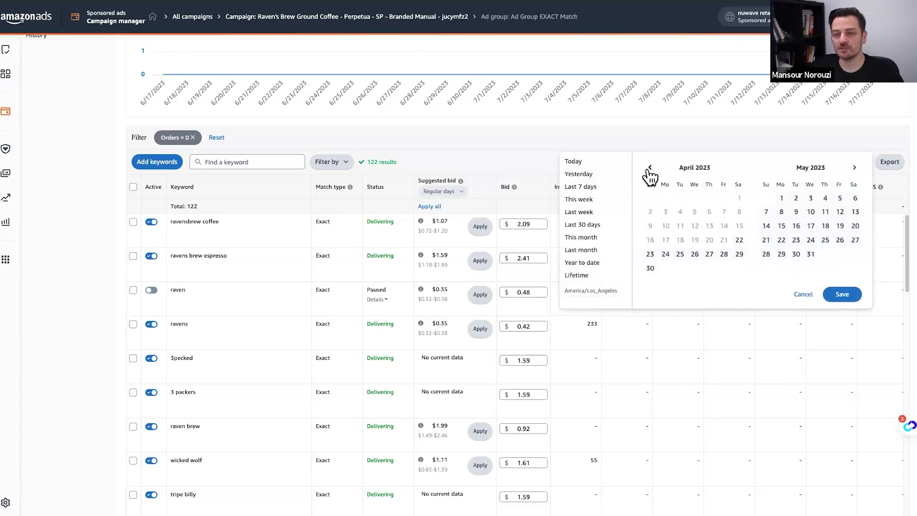
{"action": "left_click", "coordinate": [739, 239]}
{"action": "left_click", "coordinate": [854, 168]}
{"action": "left_click", "coordinate": [854, 168]}
{"action": "left_click", "coordinate": [830, 245]}
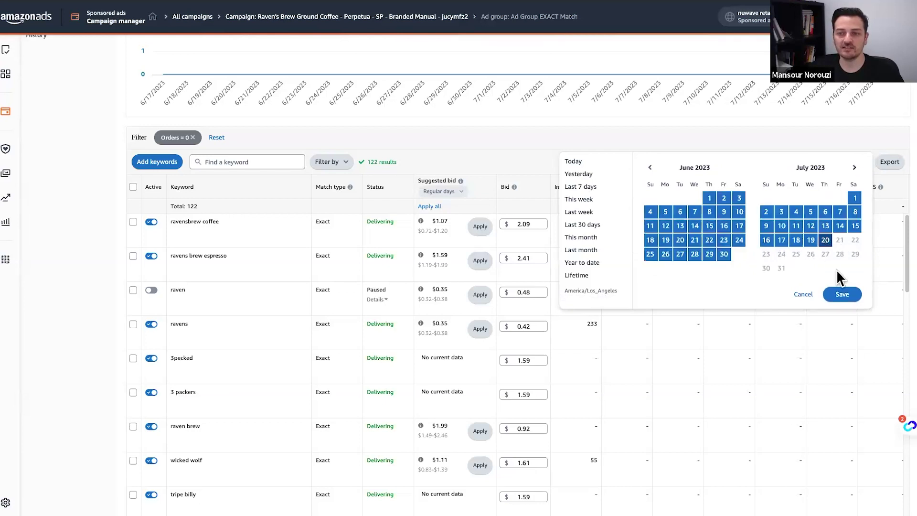
{"action": "left_click", "coordinate": [842, 295]}
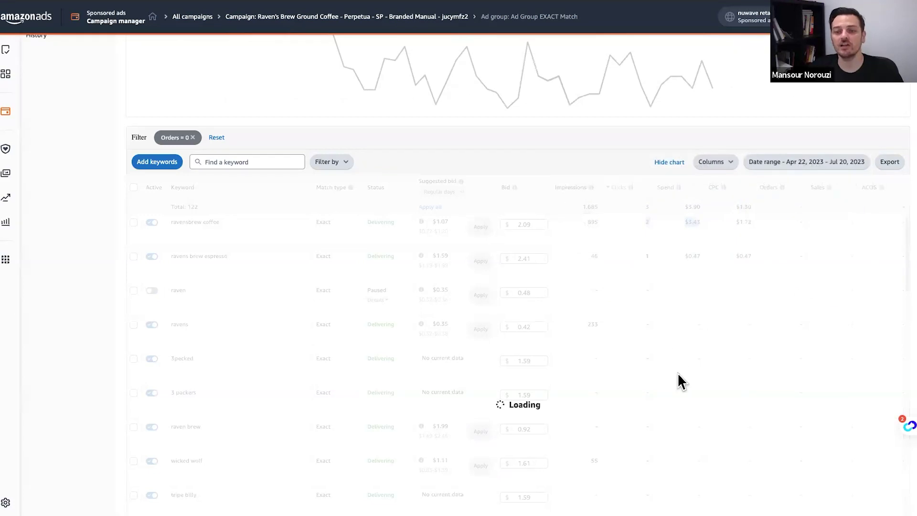
{"action": "scroll", "coordinate": [637, 302], "scroll_direction": "up", "scroll_amount": 1}
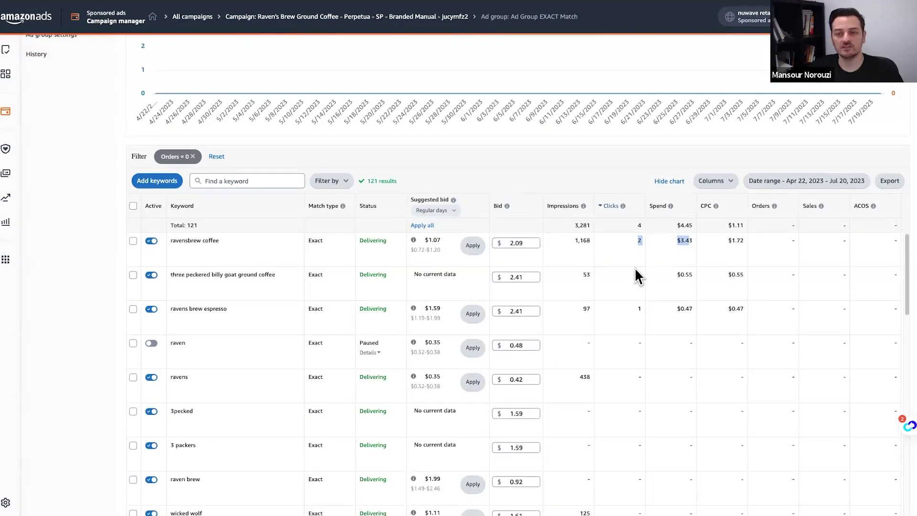
{"action": "left_click", "coordinate": [633, 241]}
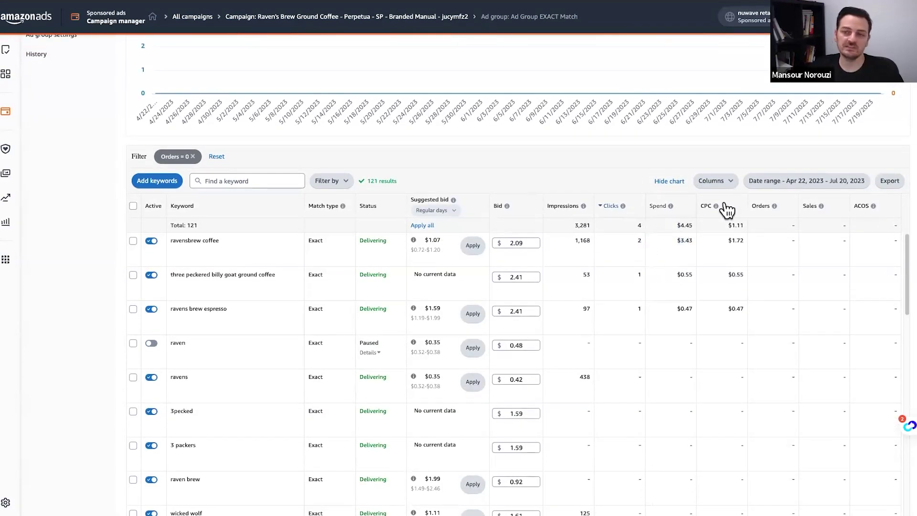
Set the date range back to Jun 17, 2023 - Jul 17, 2023
{"action": "left_click", "coordinate": [821, 188]}
{"action": "left_click", "coordinate": [855, 187]}
{"action": "left_click", "coordinate": [854, 187]}
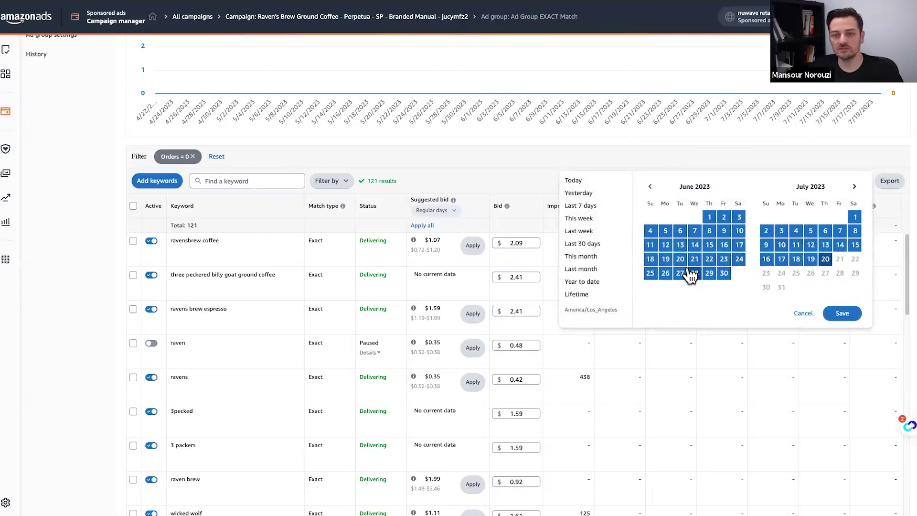
{"action": "left_click", "coordinate": [738, 244]}
{"action": "left_click", "coordinate": [781, 259]}
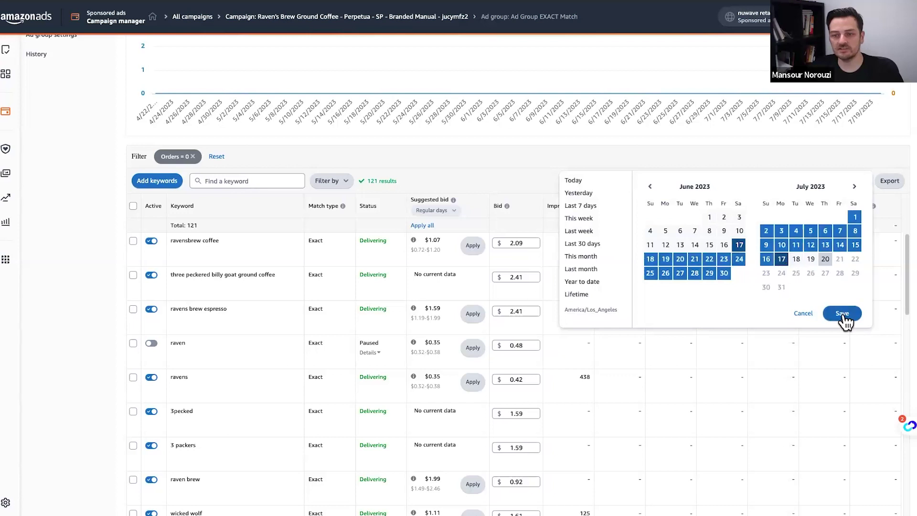
{"action": "left_click", "coordinate": [842, 313]}
Replace the orders filter with one for advertising cost of sales (ACOS) greater than 22%
{"action": "left_click", "coordinate": [195, 157]}
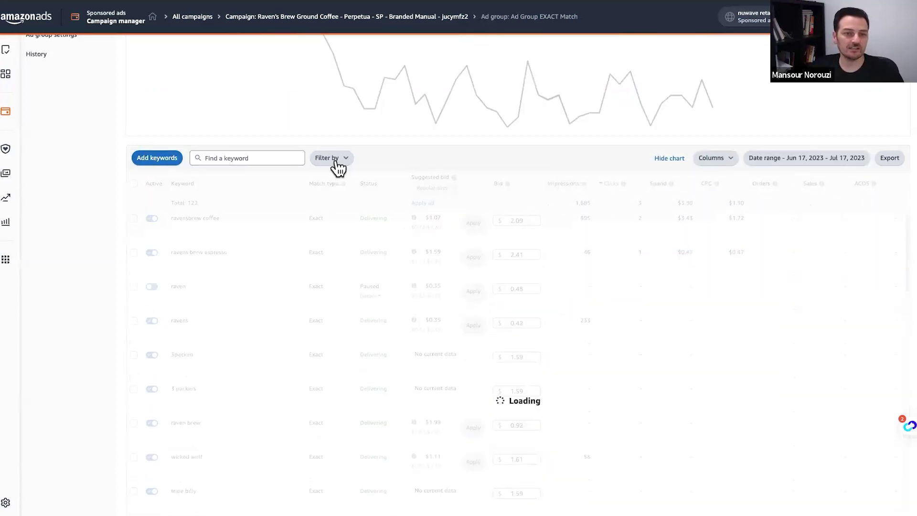
{"action": "left_click", "coordinate": [332, 158]}
{"action": "left_click", "coordinate": [378, 272]}
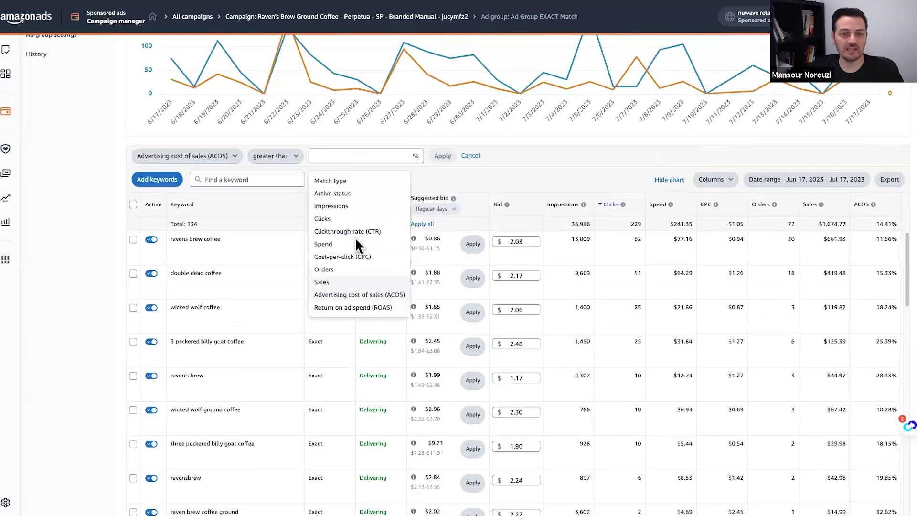
{"action": "left_click", "coordinate": [292, 158]}
{"action": "left_click", "coordinate": [353, 155]}
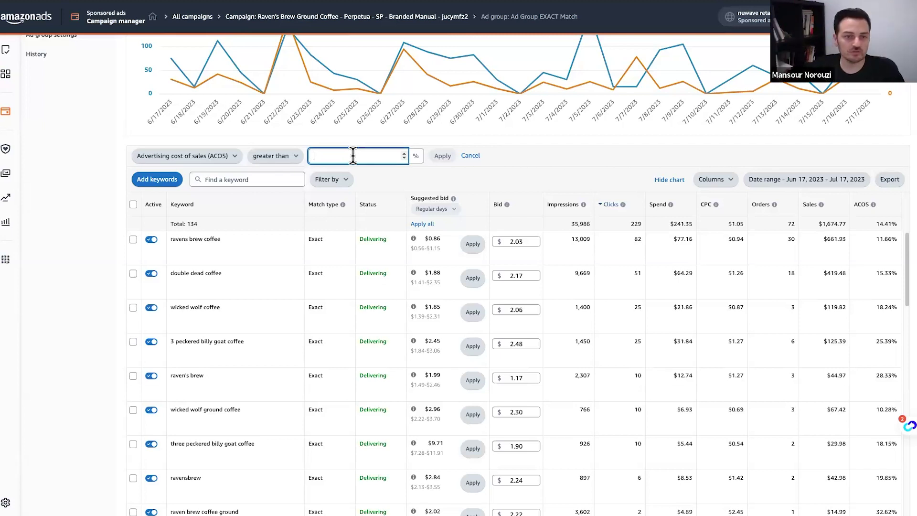
{"action": "type", "text": "22"}
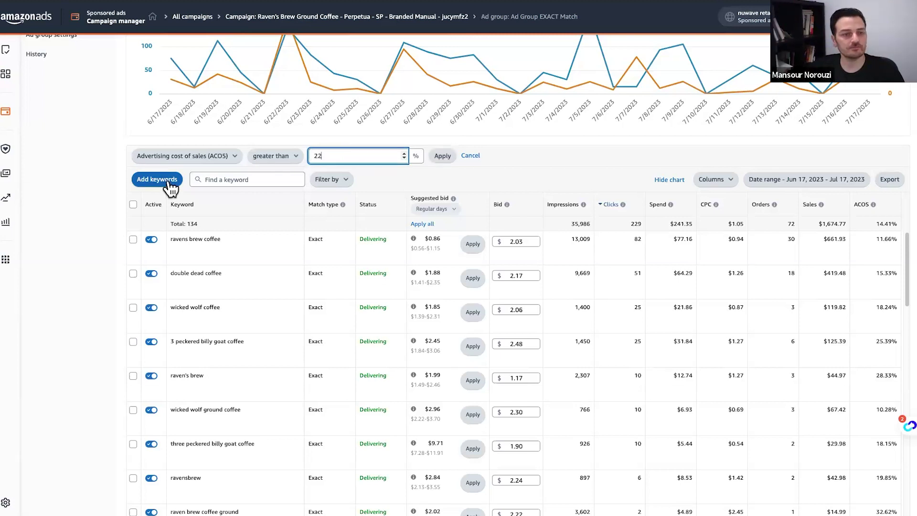
{"action": "left_click", "coordinate": [442, 156]}
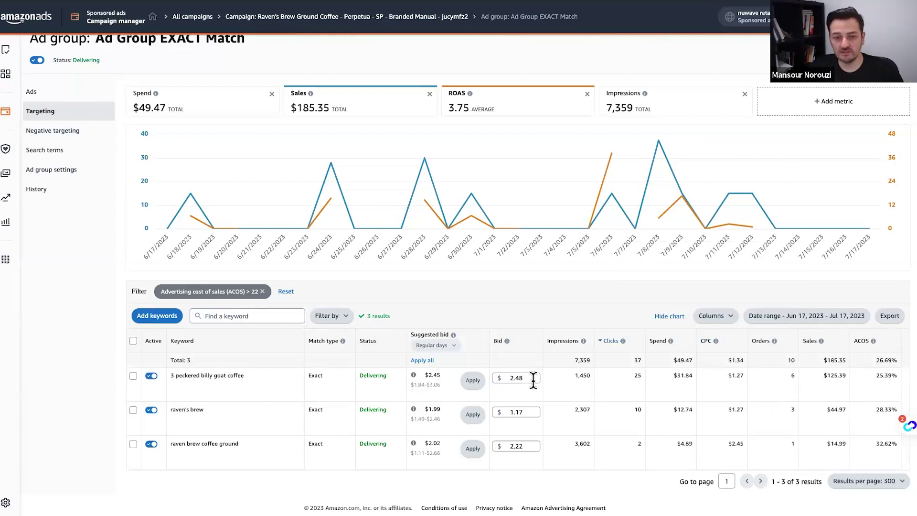
Set the bid of the keyword 3 peckered billy goat coffee to $1.22
{"action": "left_click", "coordinate": [509, 380]}
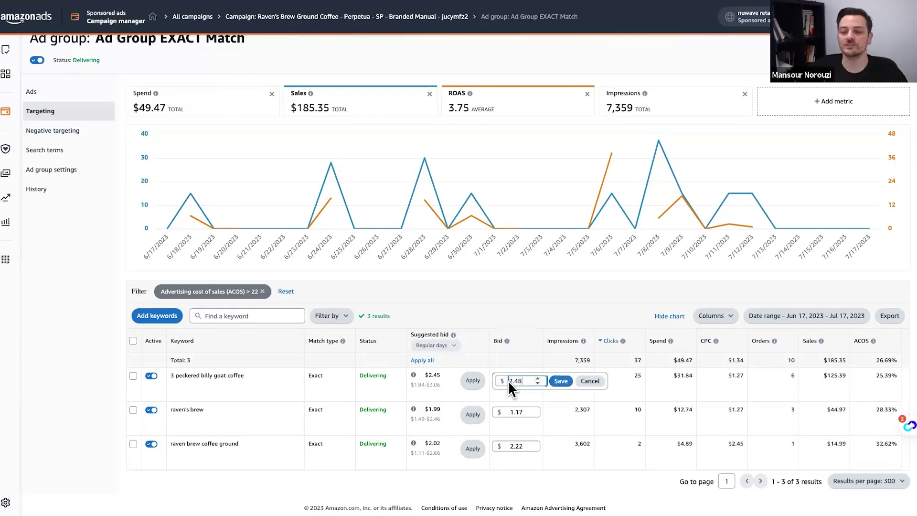
{"action": "left_click", "coordinate": [879, 378]}
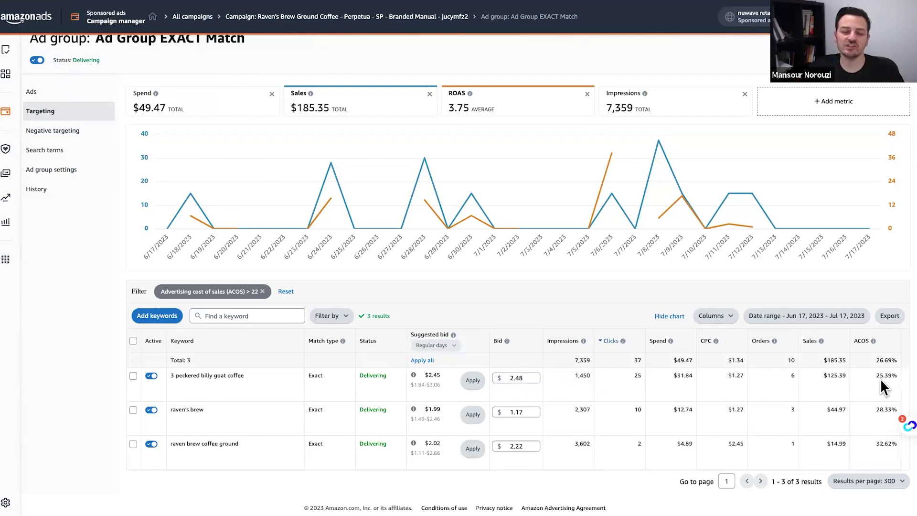
{"action": "left_click", "coordinate": [528, 377]}
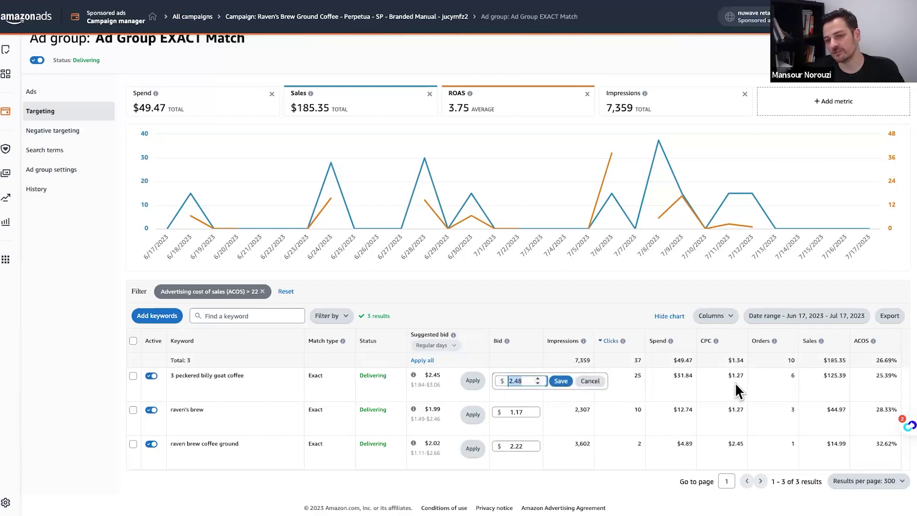
{"action": "type", "text": "1."}
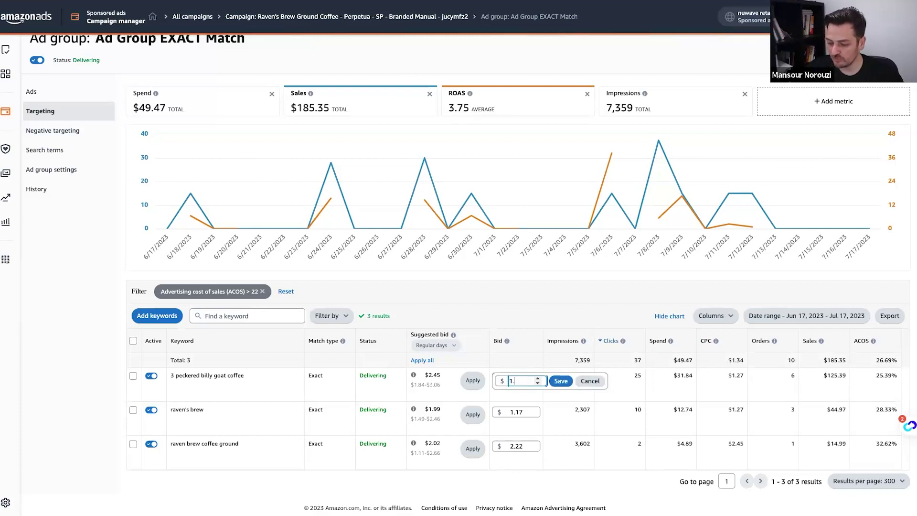
{"action": "type", "text": "22"}
{"action": "left_click", "coordinate": [561, 382]}
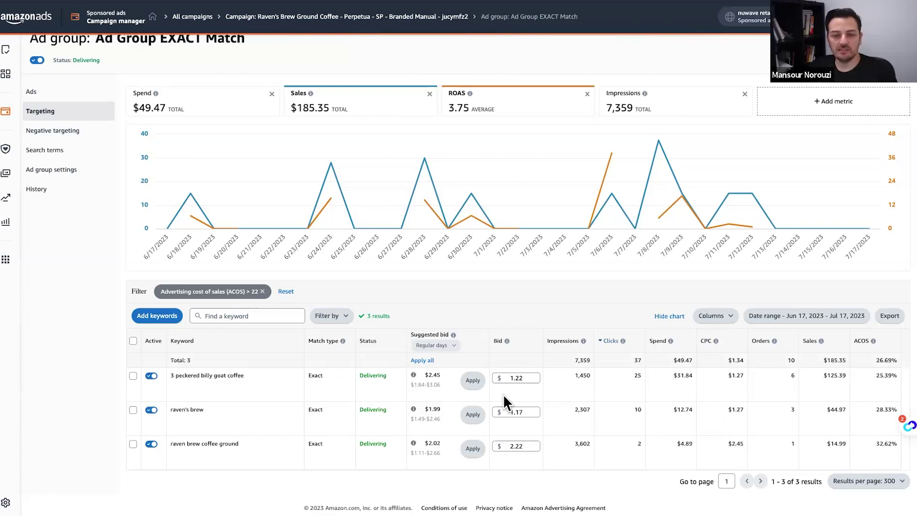
Set the bid of the keyword raven brew coffee ground to $3.00
{"action": "left_click", "coordinate": [526, 449]}
{"action": "type", "text": "3"}
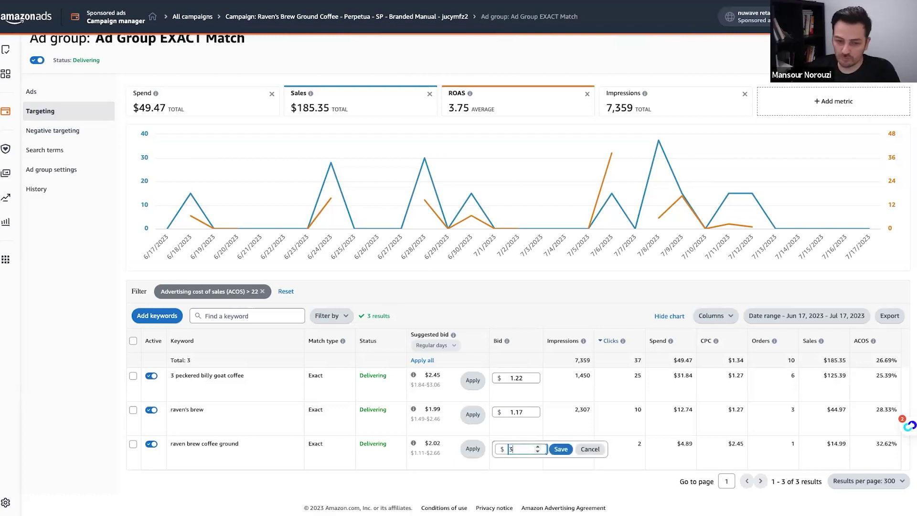
{"action": "left_click", "coordinate": [561, 449]}
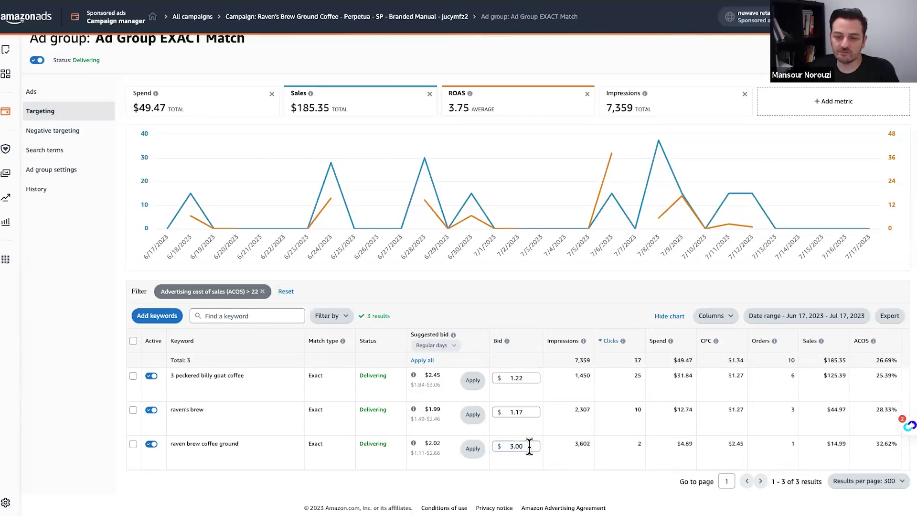
Set the bid of the keyword raven brew coffee ground to $2.30
{"action": "left_click", "coordinate": [501, 447]}
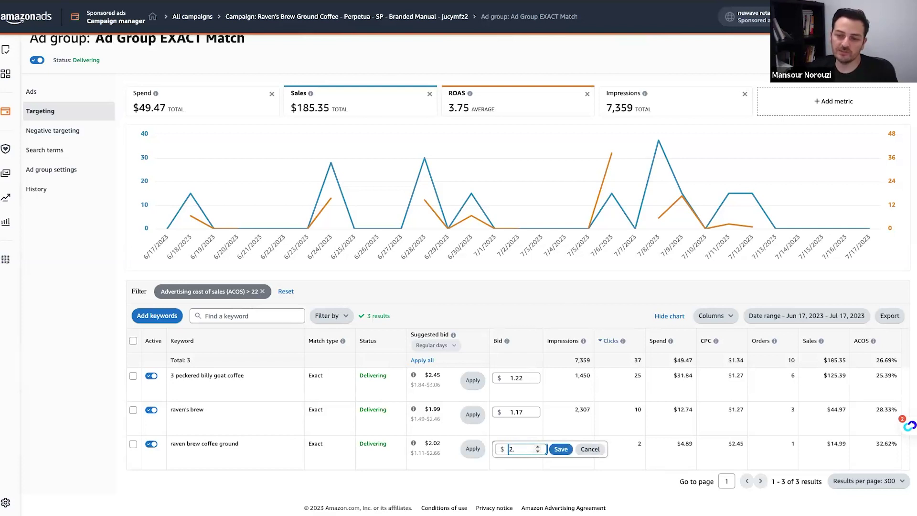
{"action": "left_click", "coordinate": [561, 449]}
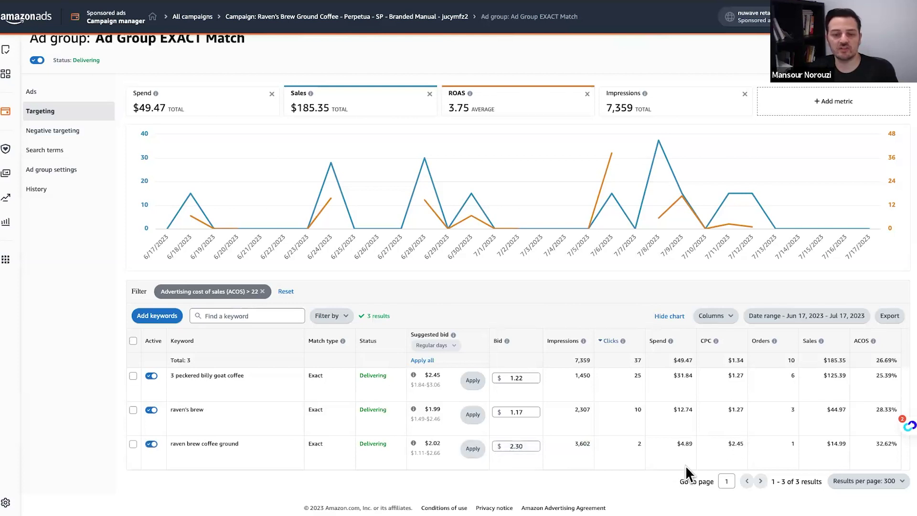
{"action": "scroll", "coordinate": [225, 276], "scroll_direction": "up", "scroll_amount": 1}
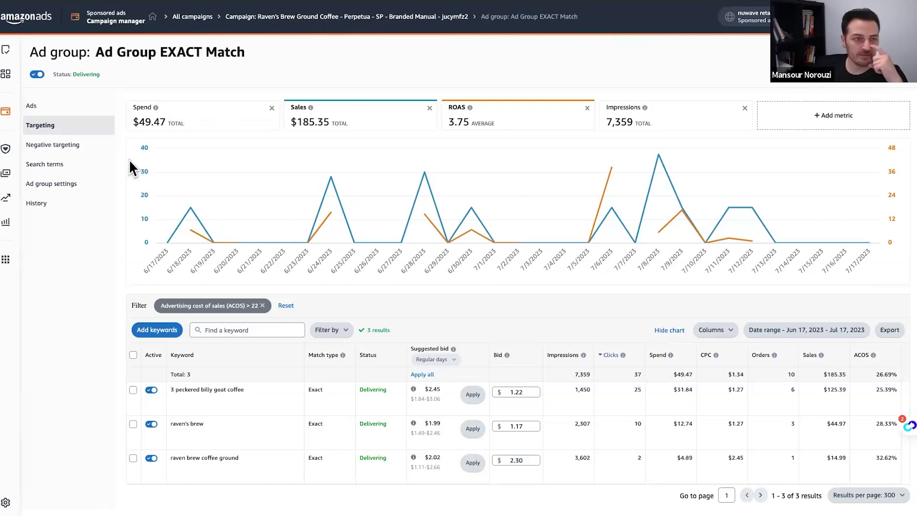
Open the search terms of Ad Group BROAD Match in the same campaign and sort them by clicks in descending order
{"action": "left_click", "coordinate": [353, 17]}
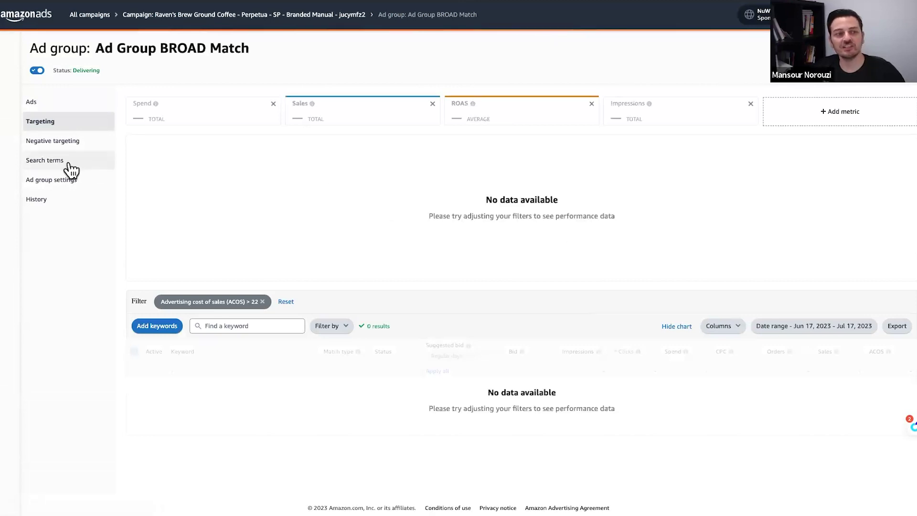
{"action": "left_click", "coordinate": [67, 162]}
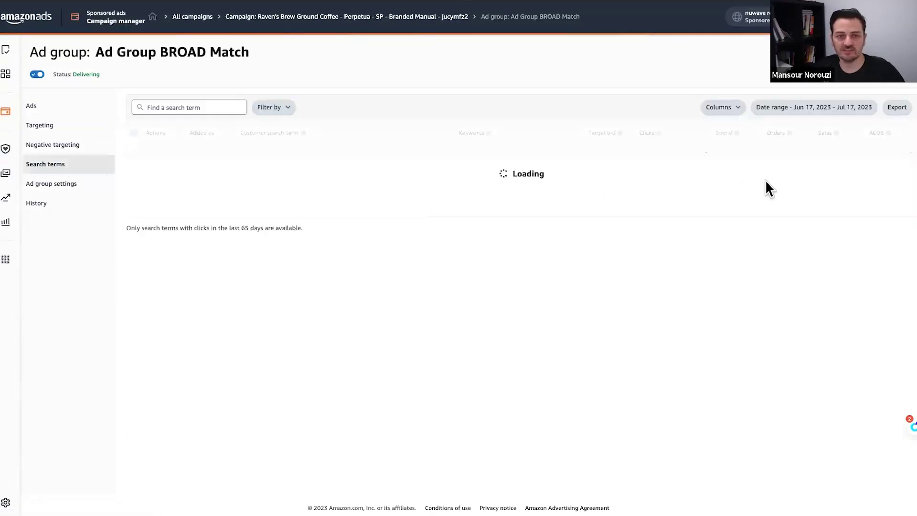
{"action": "left_click", "coordinate": [857, 109]}
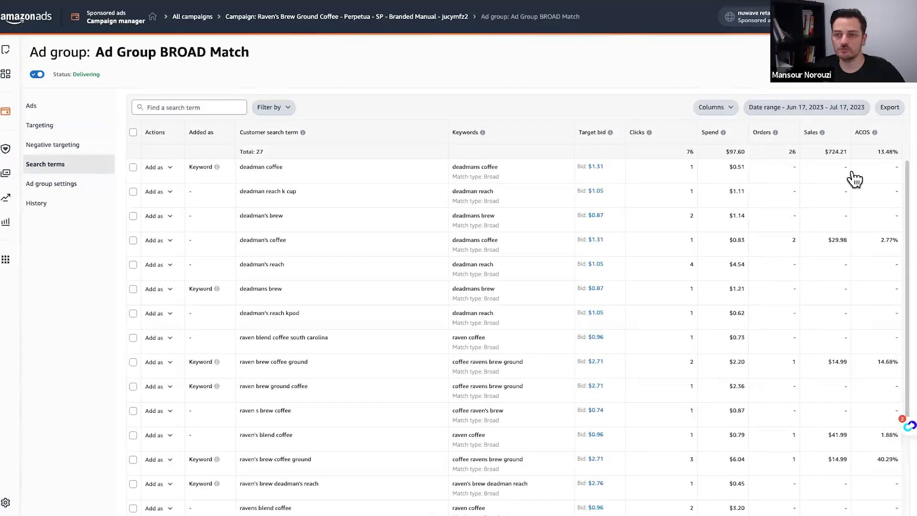
{"action": "left_click", "coordinate": [507, 95]}
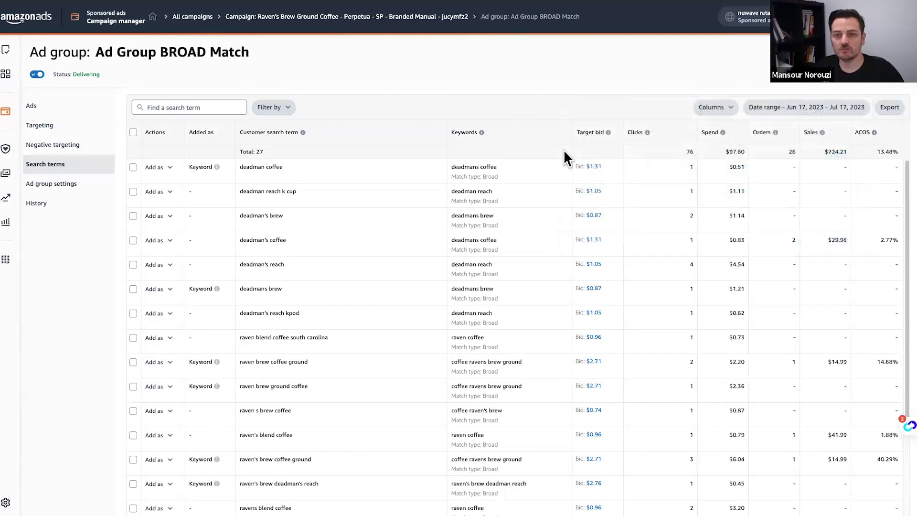
{"action": "left_click", "coordinate": [631, 134]}
{"action": "left_click", "coordinate": [630, 135]}
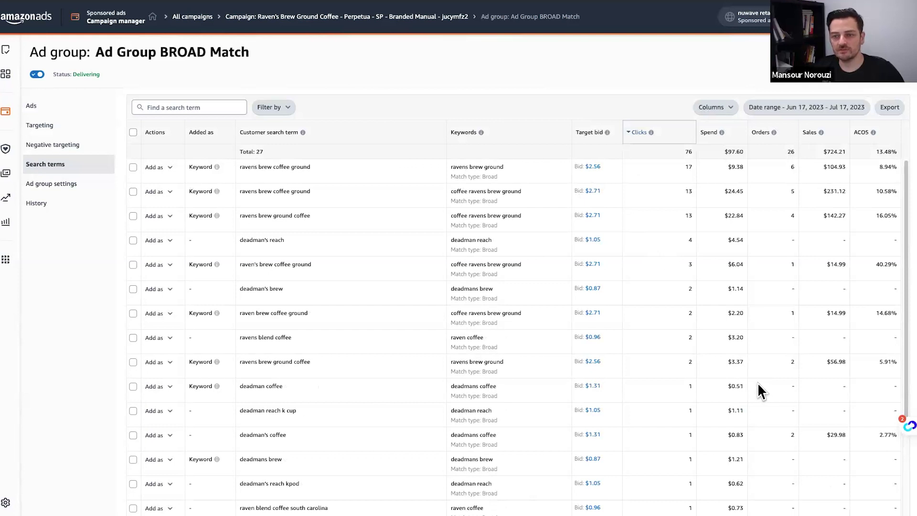
Set the search terms' date range to May 17, 2023 - Jul 17, 2023
{"action": "left_click", "coordinate": [835, 108]}
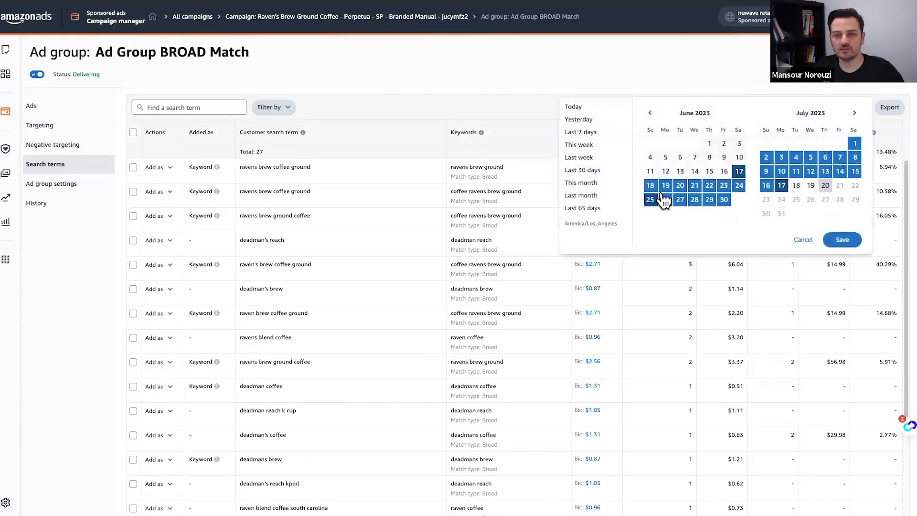
{"action": "left_click", "coordinate": [649, 115]}
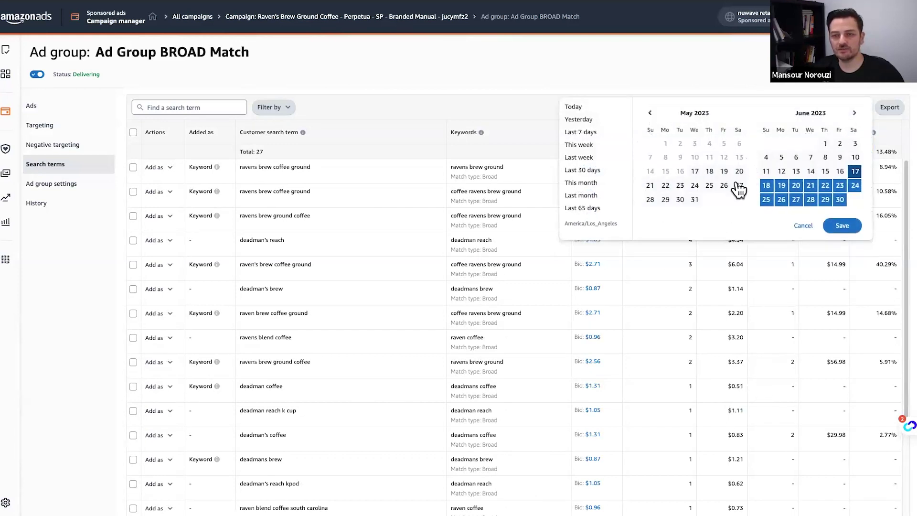
{"action": "left_click", "coordinate": [695, 171]}
{"action": "left_click", "coordinate": [854, 114]}
{"action": "left_click", "coordinate": [781, 185]}
{"action": "left_click", "coordinate": [854, 238]}
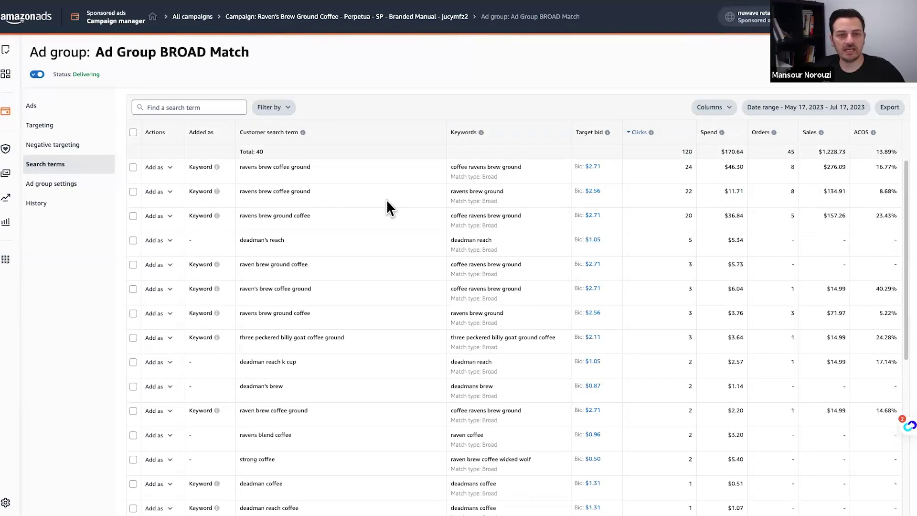
{"action": "left_click_drag", "start_coordinate": [245, 167], "coordinate": [452, 166]}
{"action": "left_click_drag", "start_coordinate": [298, 173], "coordinate": [107, 221]}
{"action": "left_click", "coordinate": [107, 221]}
{"action": "left_click_drag", "start_coordinate": [310, 165], "coordinate": [239, 166]}
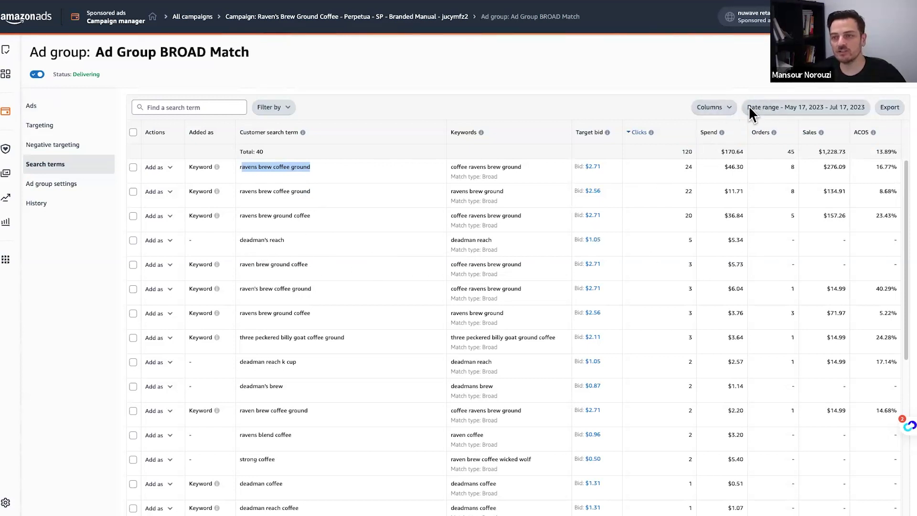
Filter the search terms to those with orders equal to 0
{"action": "left_click", "coordinate": [277, 113]}
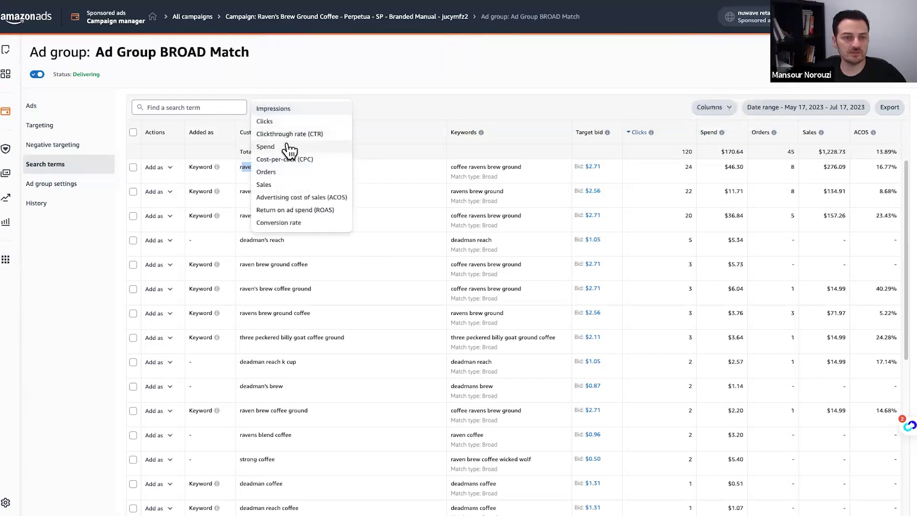
{"action": "left_click", "coordinate": [282, 173]}
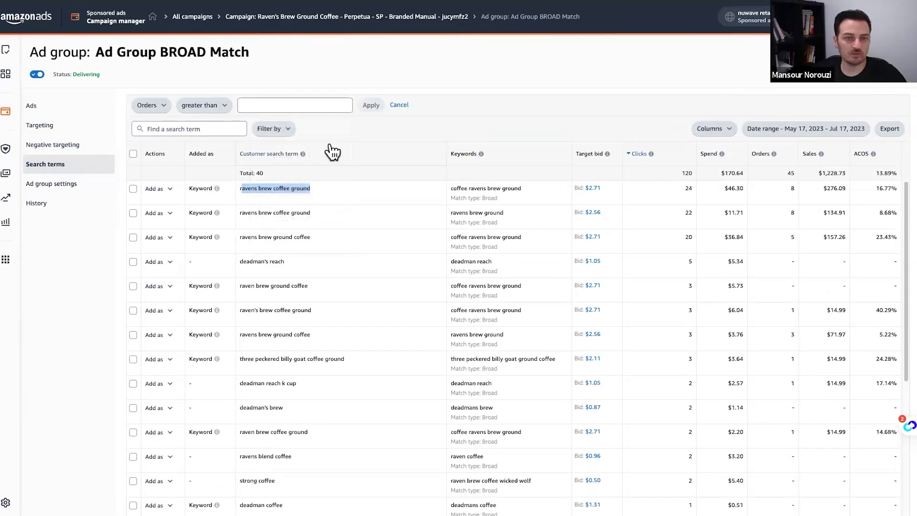
{"action": "left_click", "coordinate": [215, 105]}
{"action": "left_click", "coordinate": [203, 118]}
{"action": "left_click", "coordinate": [280, 104]}
{"action": "type", "text": "0"}
{"action": "left_click", "coordinate": [354, 105]}
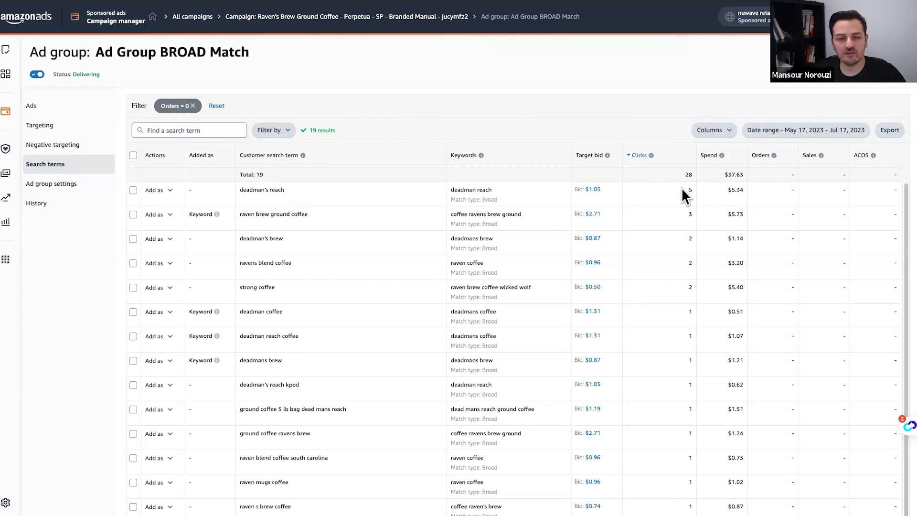
Copy the search term deadman's reach from the filtered list
{"action": "left_click_drag", "start_coordinate": [285, 191], "coordinate": [245, 190]}
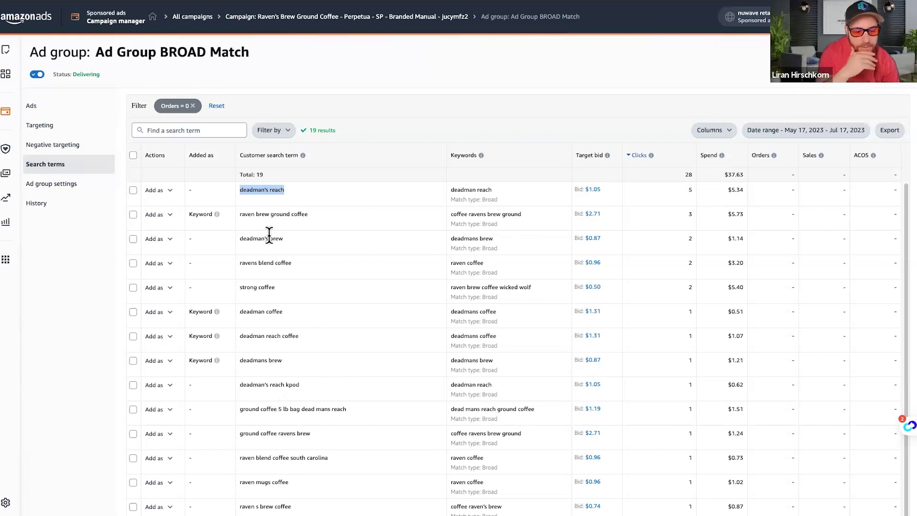
{"action": "right_click", "coordinate": [265, 190]}
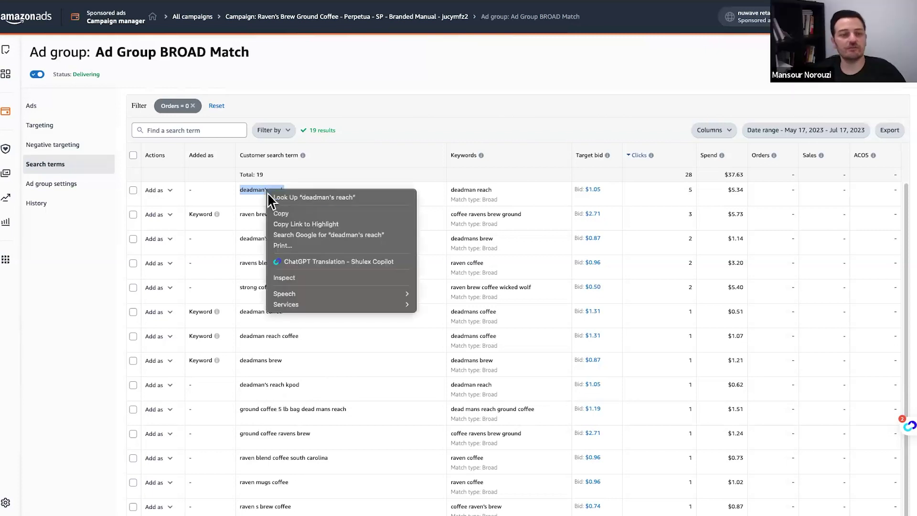
{"action": "left_click", "coordinate": [261, 200]}
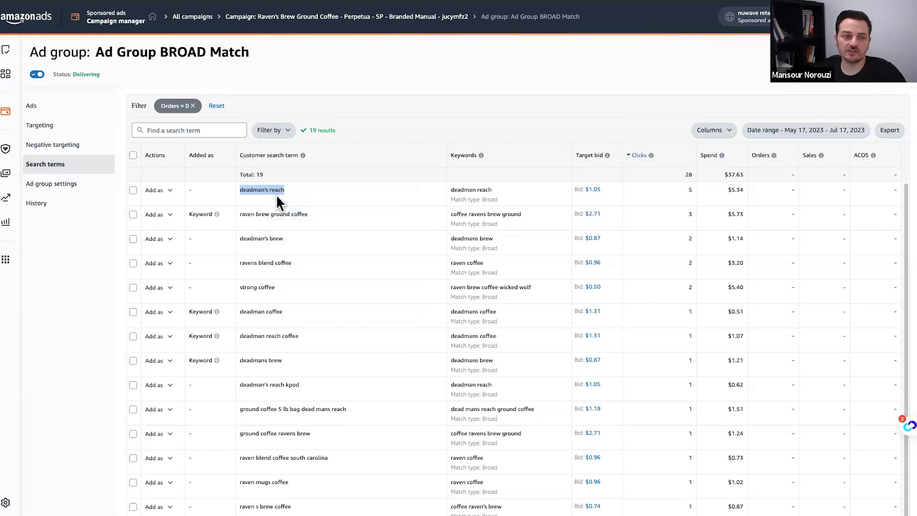
{"action": "left_click", "coordinate": [41, 125]}
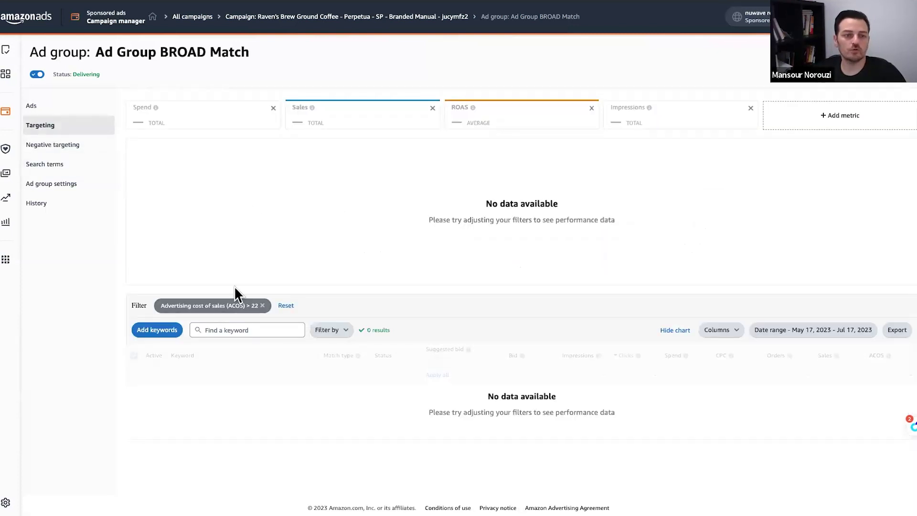
{"action": "left_click", "coordinate": [160, 330]}
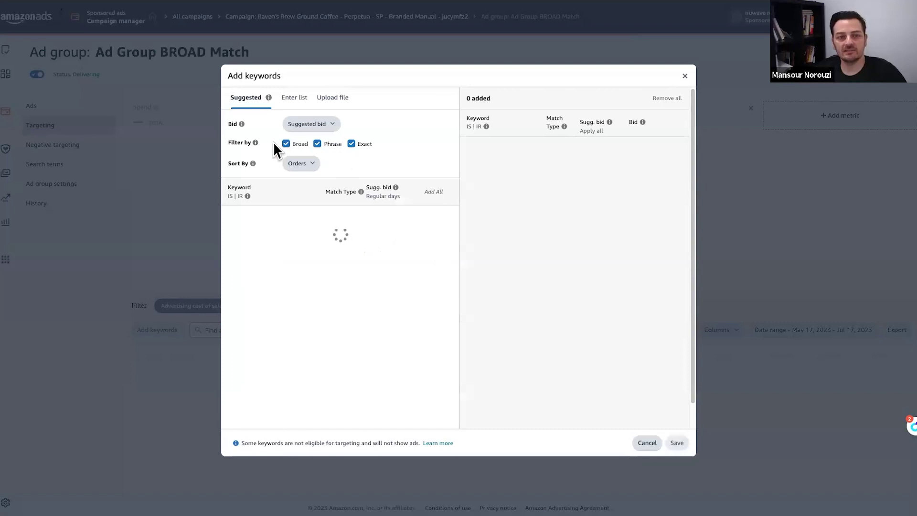
{"action": "left_click", "coordinate": [684, 75]}
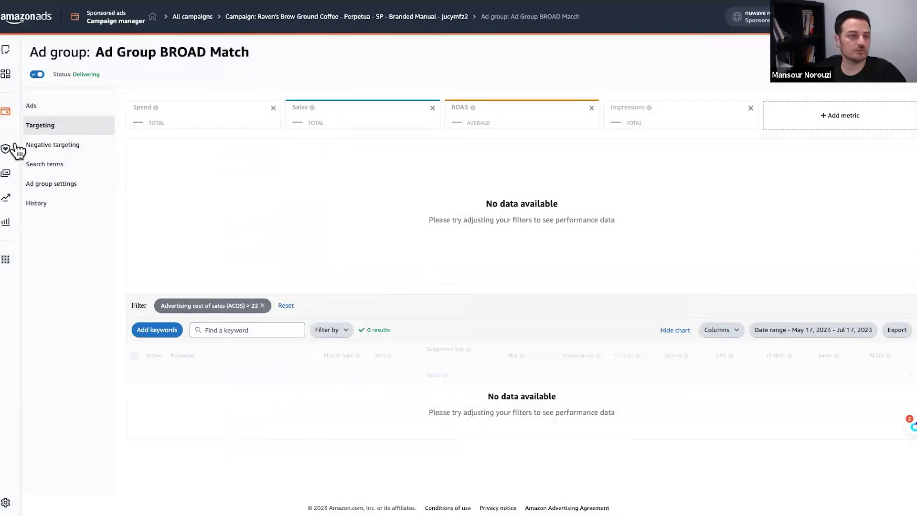
Try to add deadman's reach as a negative phrase keyword of the broad match ad group, and return to the search terms
{"action": "left_click", "coordinate": [67, 144]}
{"action": "left_click", "coordinate": [195, 109]}
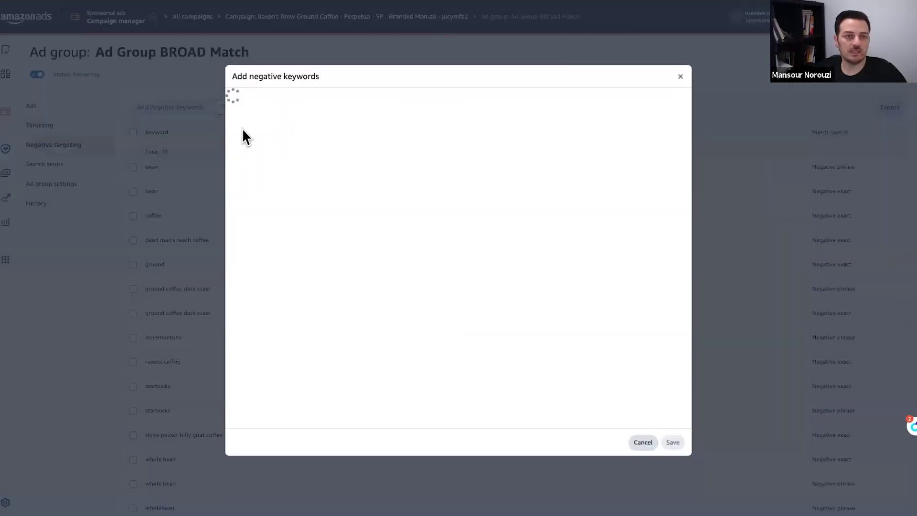
{"action": "left_click", "coordinate": [325, 141]}
{"action": "key", "text": "ctrl+v"}
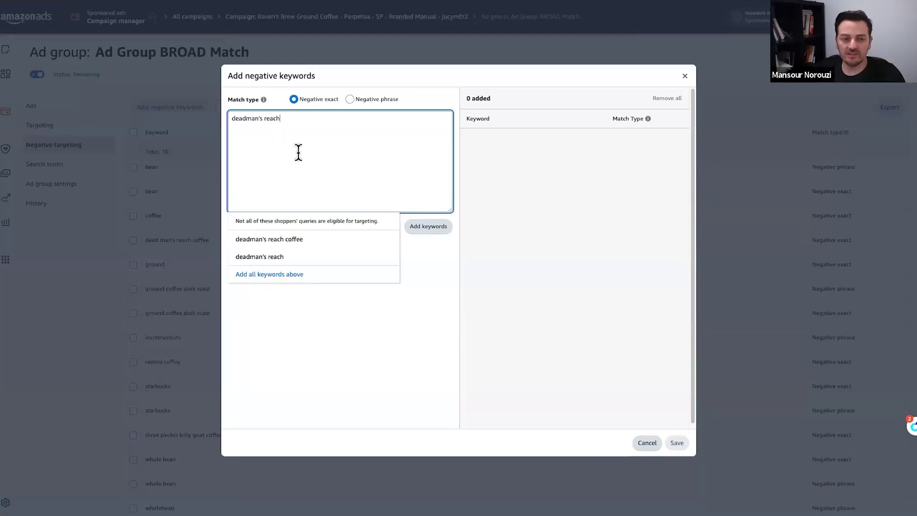
{"action": "left_click", "coordinate": [360, 99]}
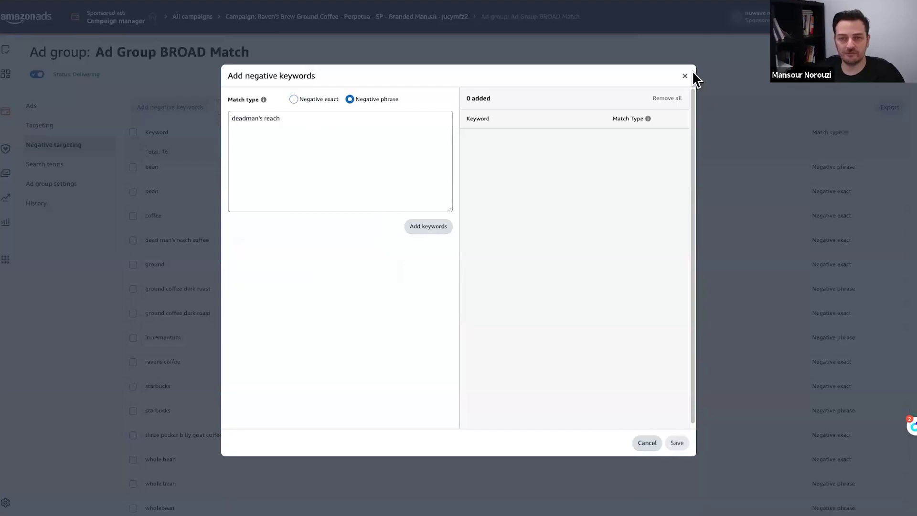
{"action": "key", "text": "Escape"}
{"action": "left_click", "coordinate": [88, 168]}
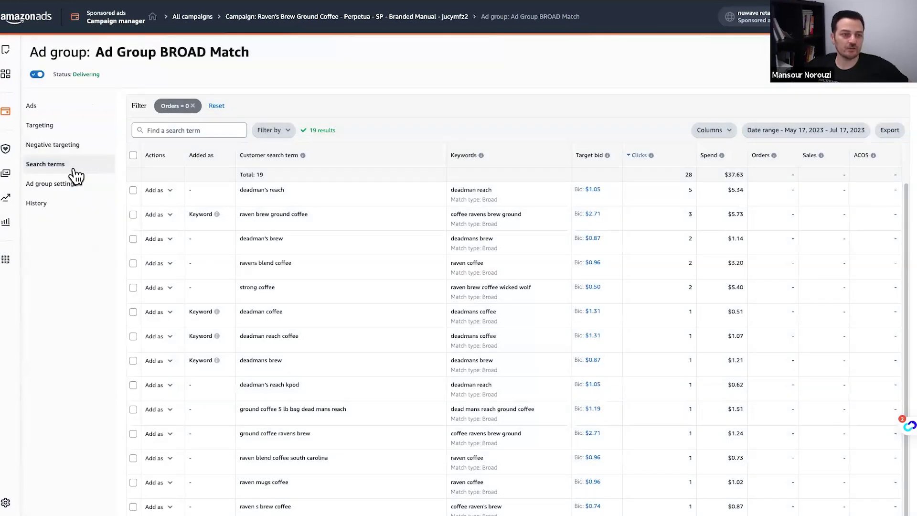
Open the sponsored ads reports and start creating a new report
{"action": "mouse_move", "coordinate": [6, 221]}
{"action": "left_click", "coordinate": [84, 191]}
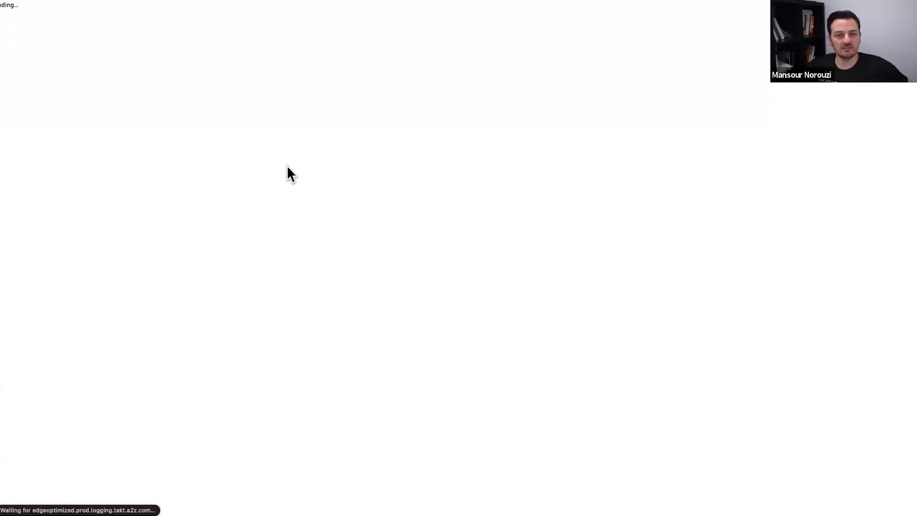
{"action": "left_click", "coordinate": [64, 52]}
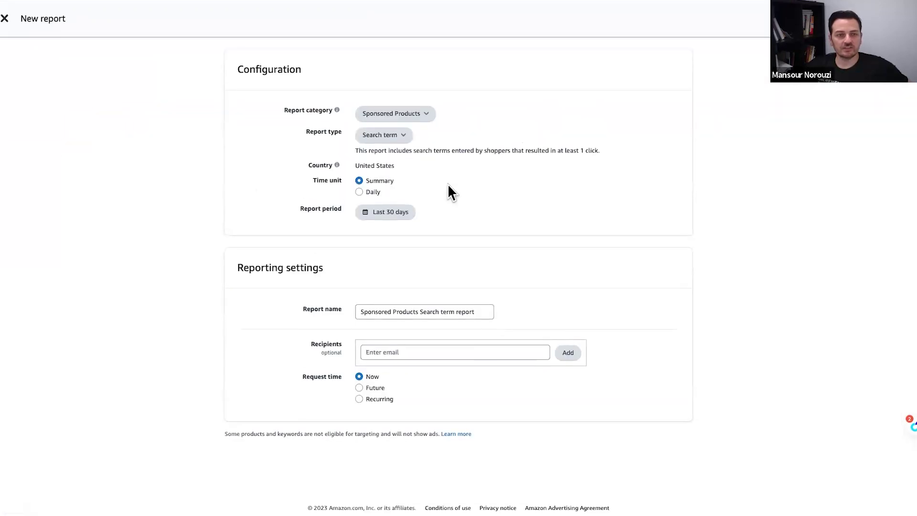
Examine the available report types and report categories for the new report
{"action": "left_click", "coordinate": [396, 136]}
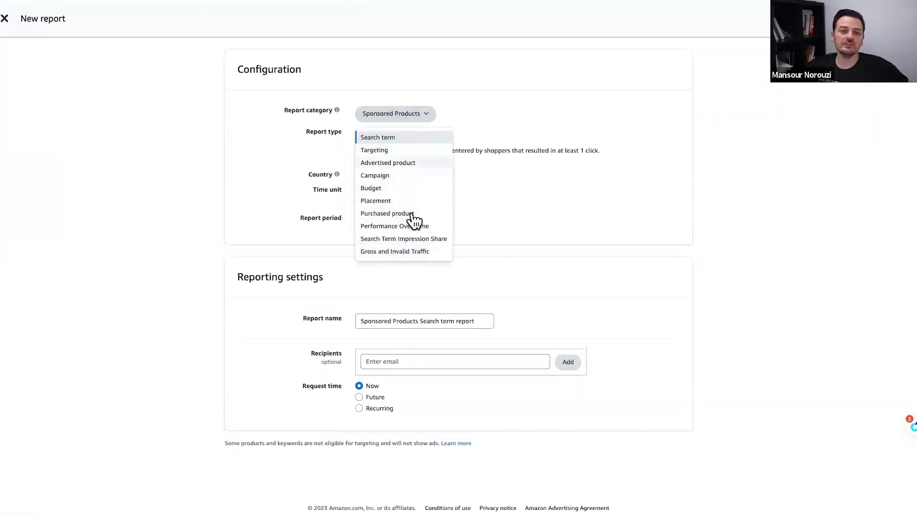
{"action": "left_click", "coordinate": [483, 113]}
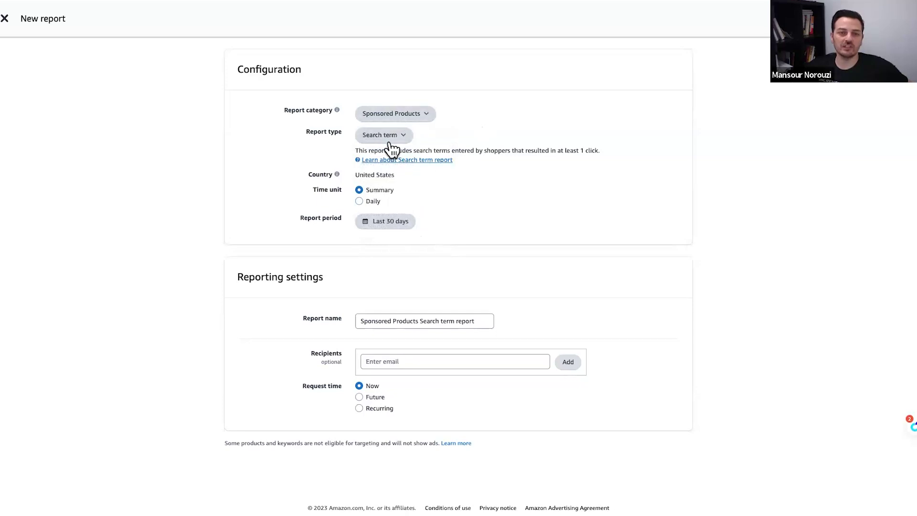
{"action": "left_click", "coordinate": [389, 137]}
{"action": "left_click", "coordinate": [473, 109]}
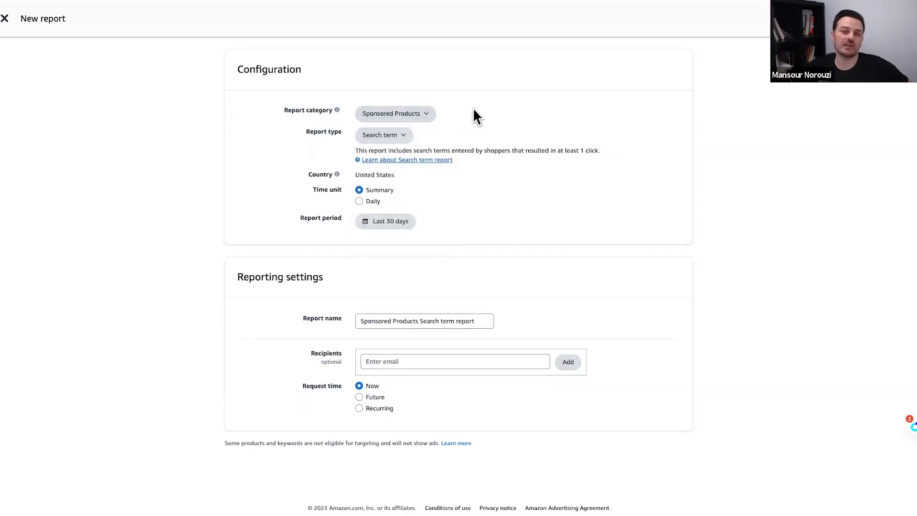
{"action": "left_click", "coordinate": [422, 115]}
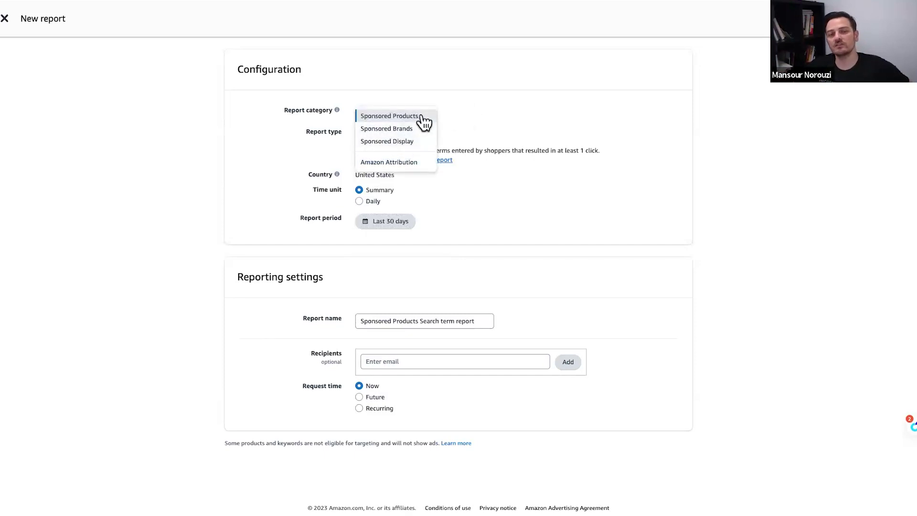
Switch to the presentation slides and advance to the Campaign Structure diagram
{"action": "key", "text": "ctrl+Up"}
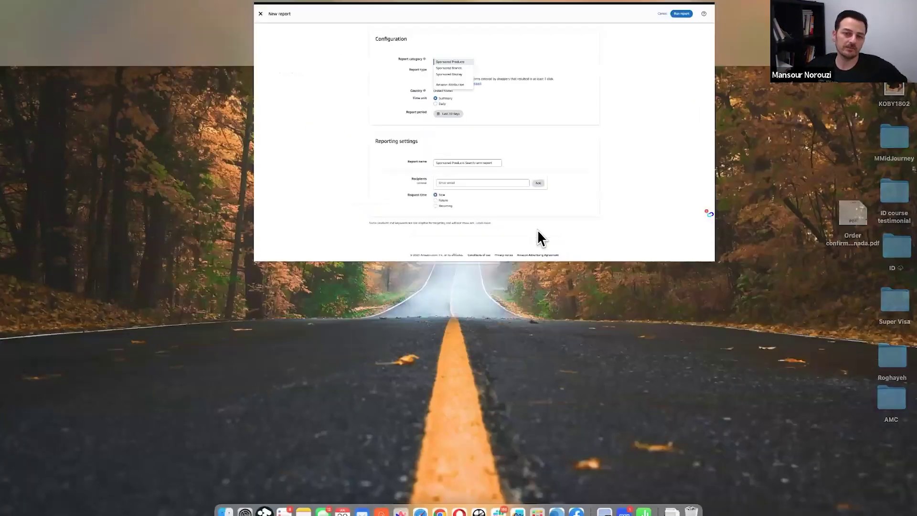
{"action": "left_click", "coordinate": [404, 50]}
{"action": "key", "text": "Right"}
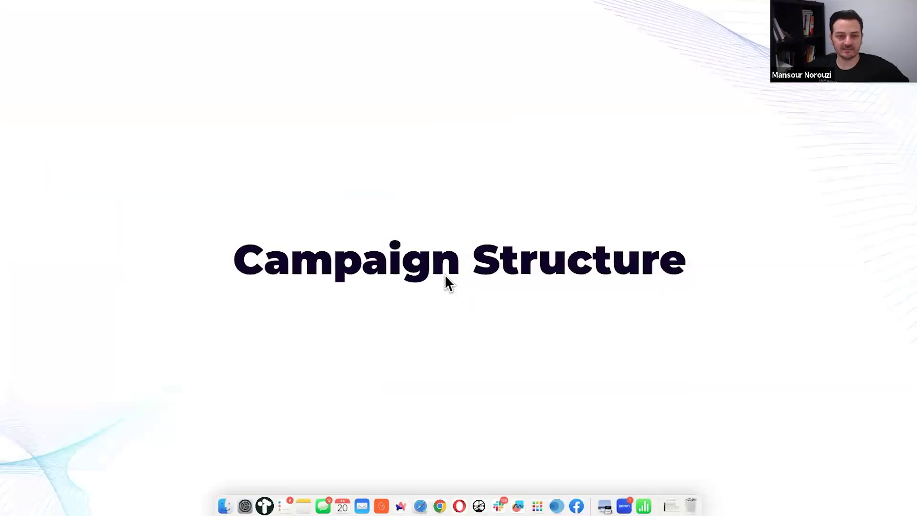
{"action": "key", "text": "Right"}
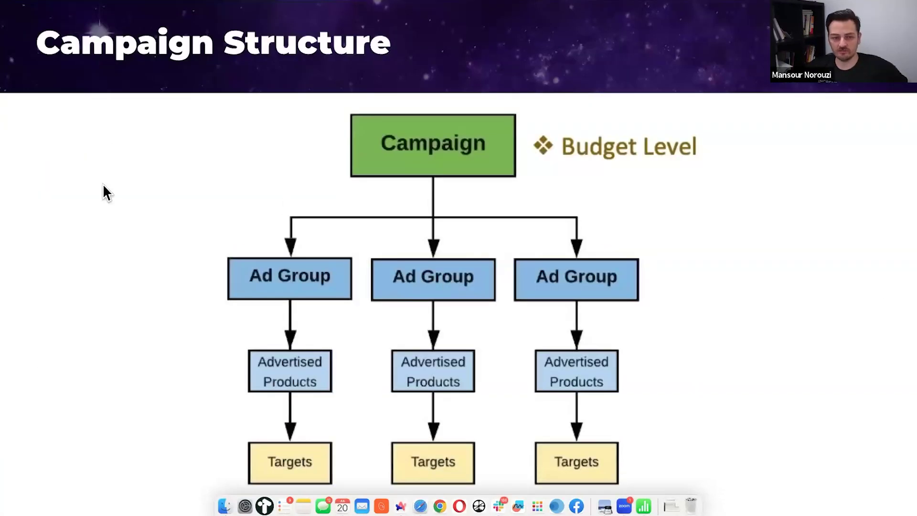